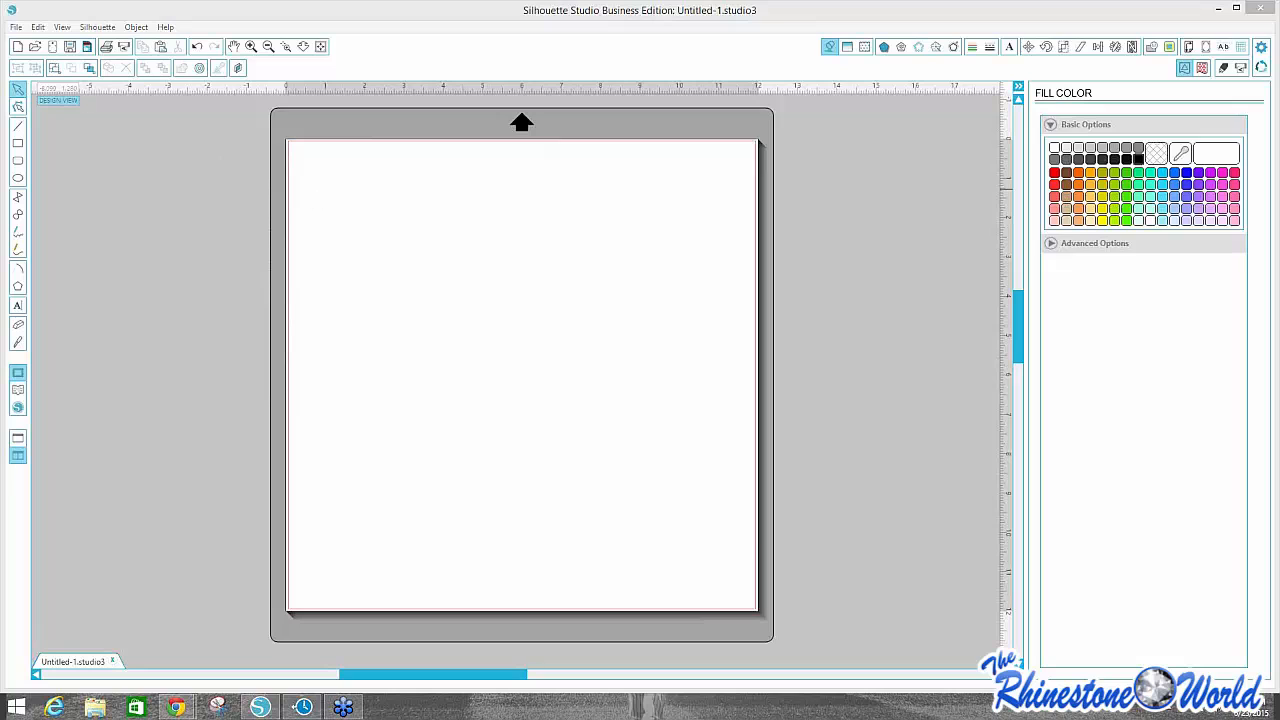
# Add a text object with the letter A in the upper part of the page.
pyautogui.click(1151, 47)
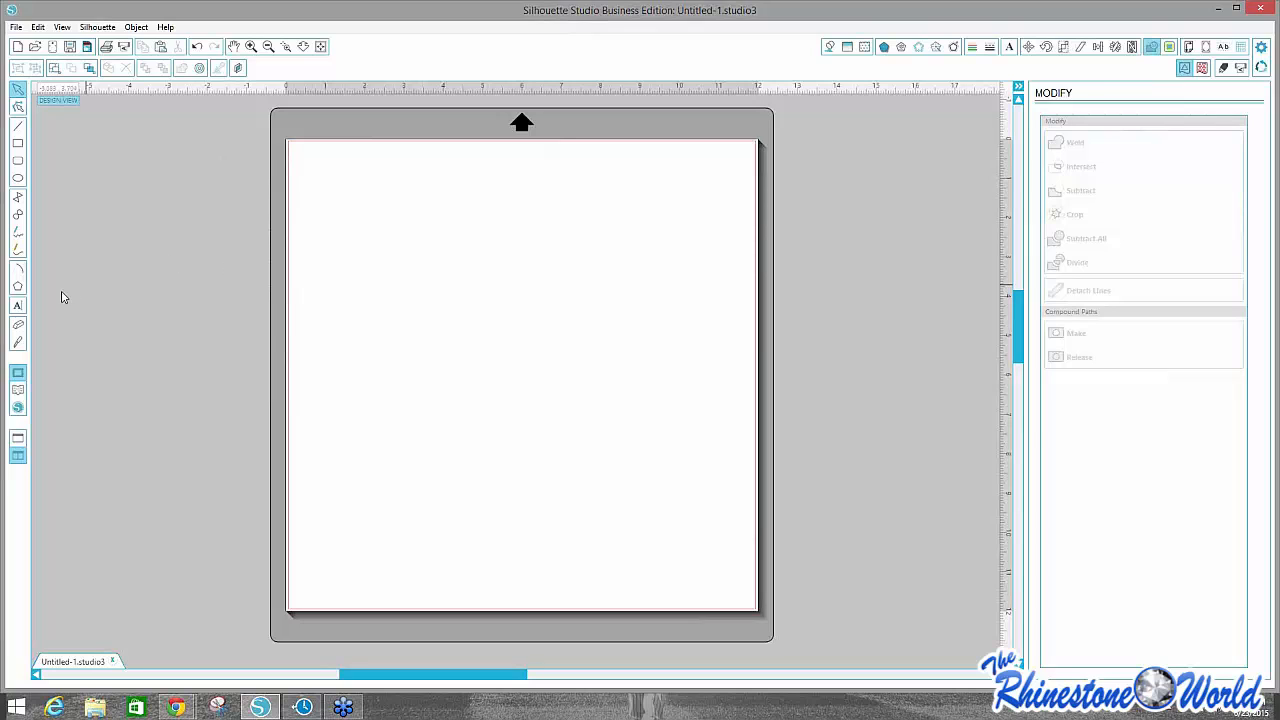
pyautogui.click(18, 305)
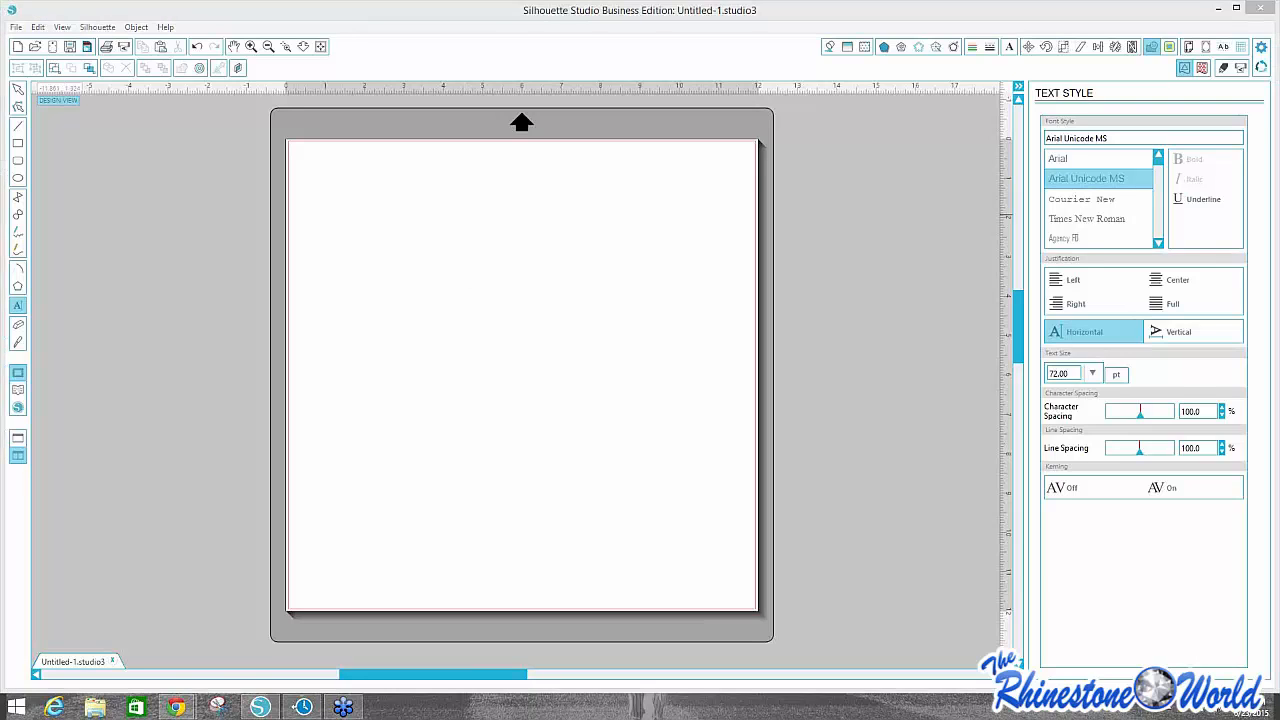
pyautogui.click(426, 264)
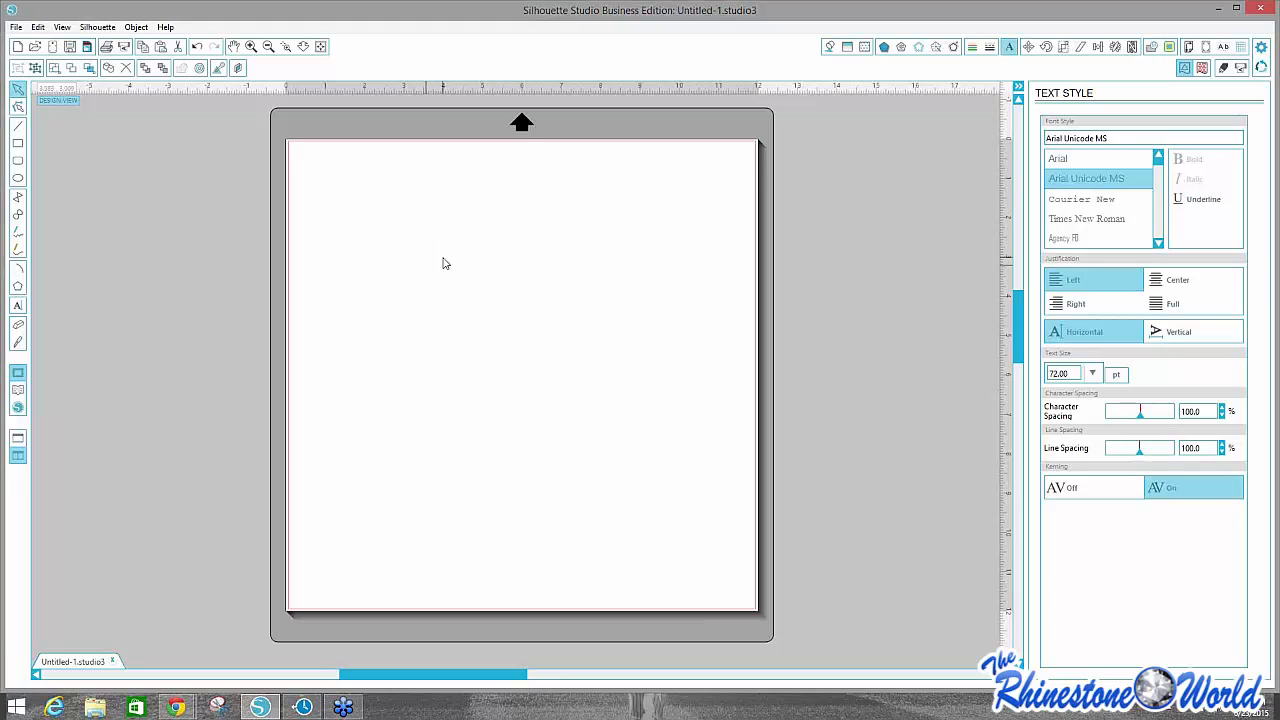
pyautogui.write('A')
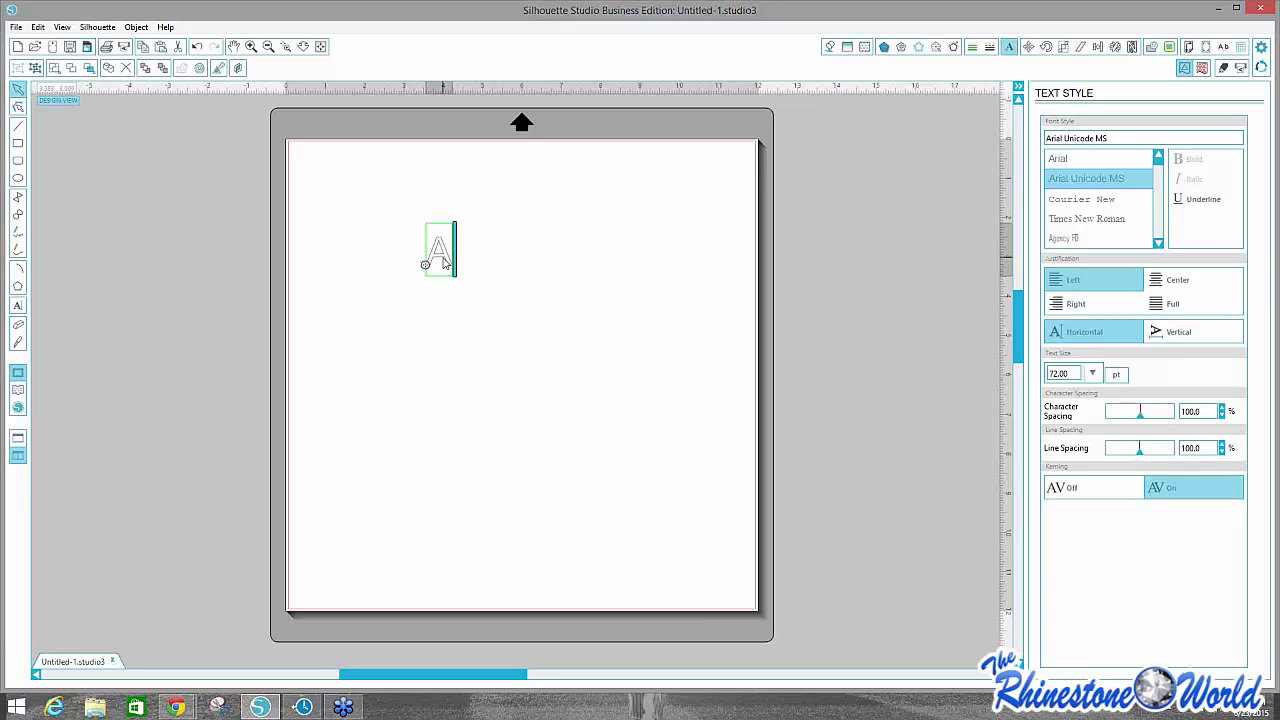
pyautogui.moveTo(450, 257); pyautogui.dragTo(423, 257)
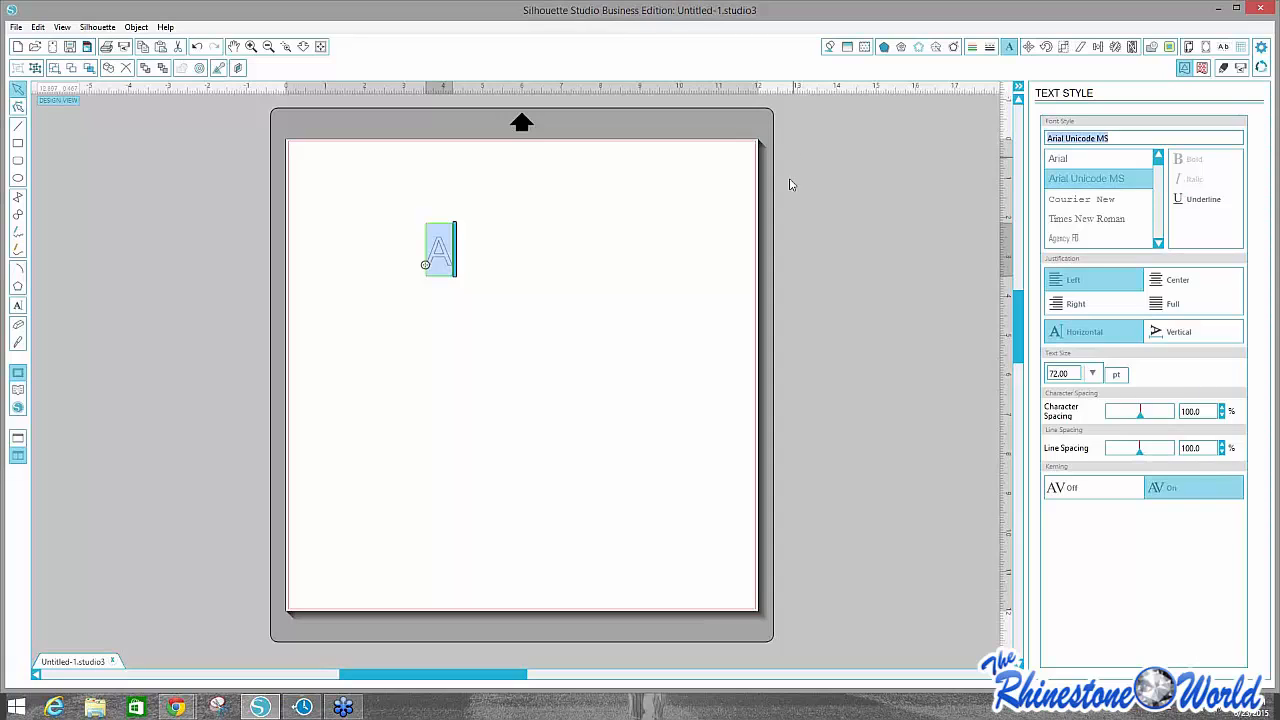
pyautogui.click(466, 280)
# Enlarge the letter A to about 4.62 in wide and shift it slightly left on the page.
pyautogui.click(450, 272)
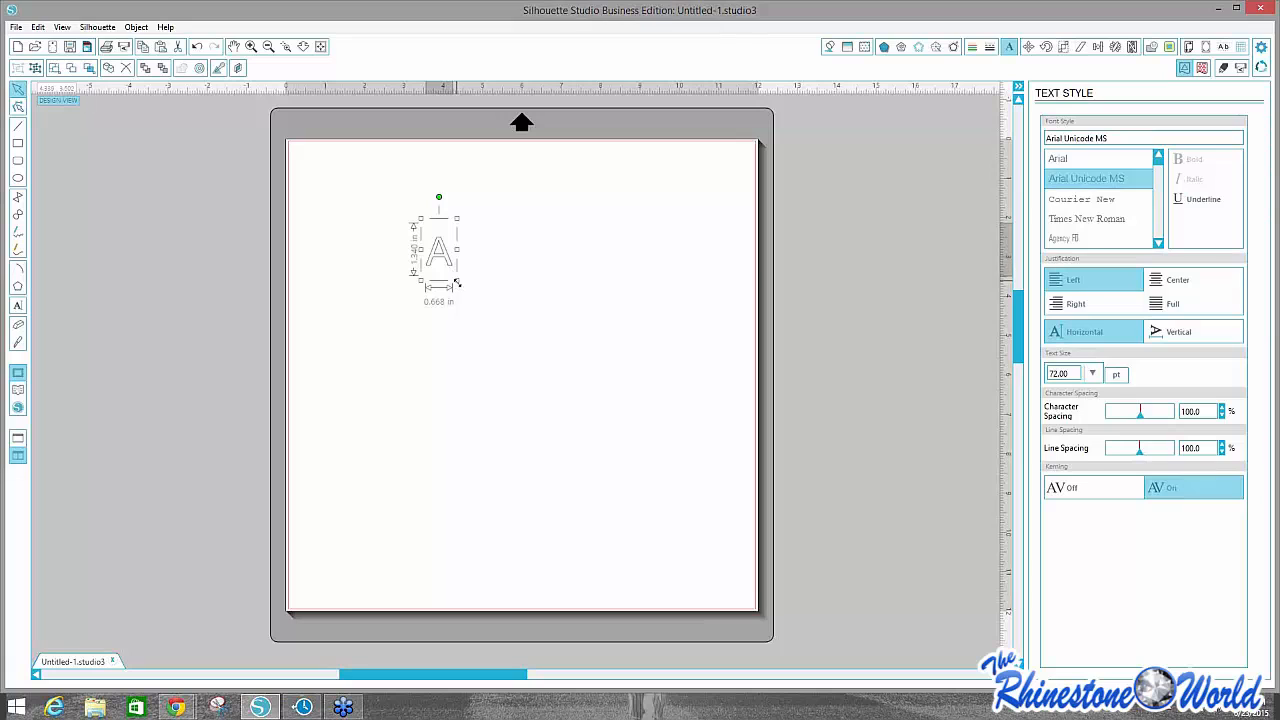
pyautogui.moveTo(455, 279); pyautogui.dragTo(590, 540)
pyautogui.moveTo(563, 440); pyautogui.dragTo(586, 317)
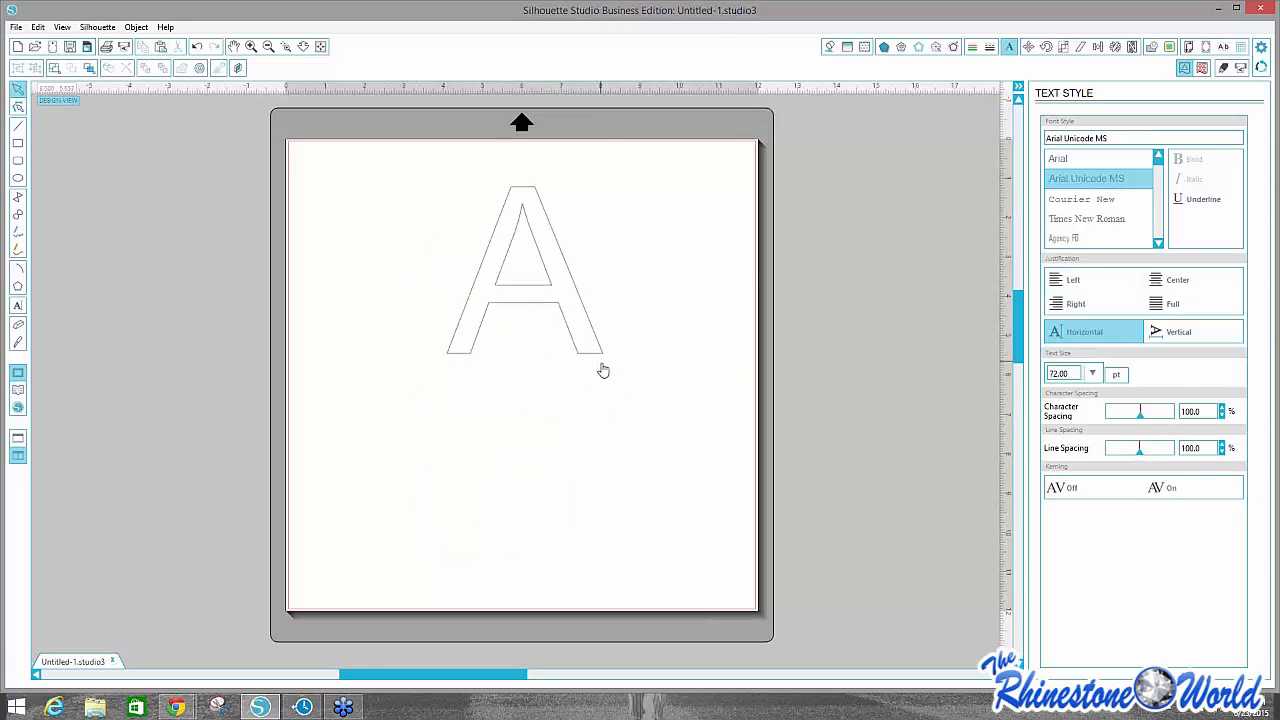
pyautogui.moveTo(608, 427); pyautogui.dragTo(645, 495)
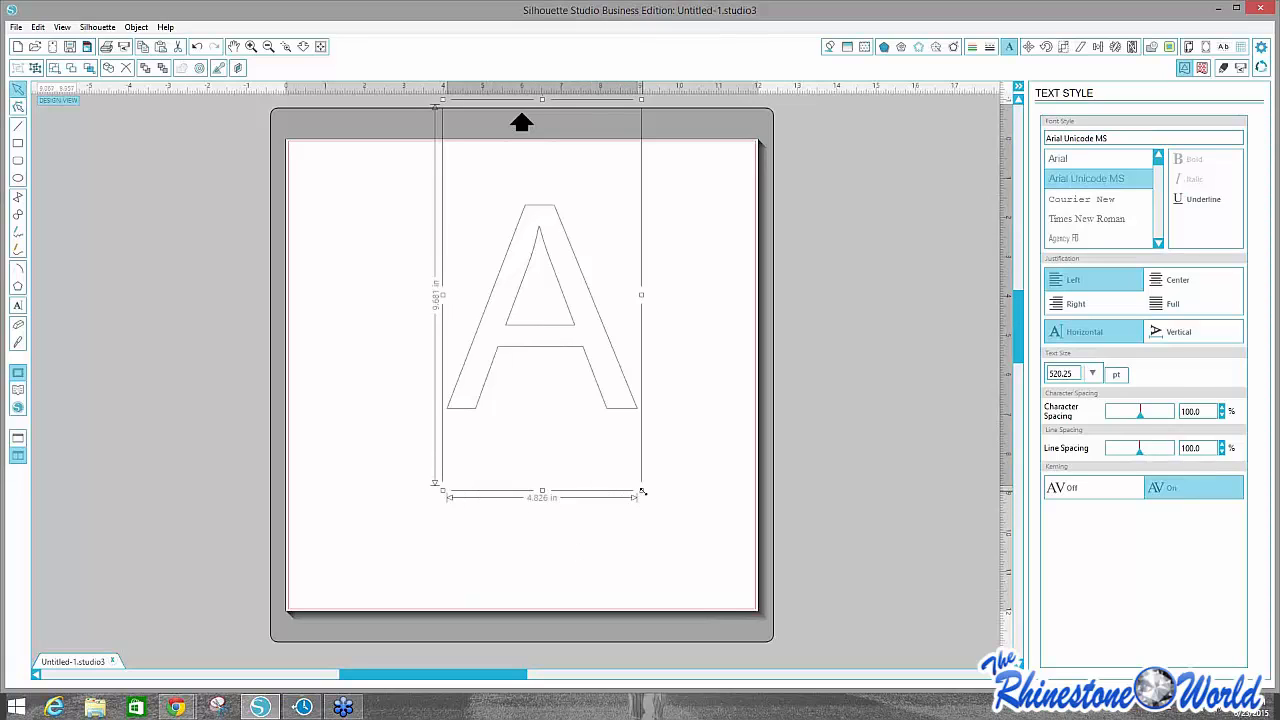
pyautogui.moveTo(641, 491)
pyautogui.mouseDown()
pyautogui.moveTo(641, 508)
pyautogui.moveTo(626, 458)
pyautogui.moveTo(632, 477)
pyautogui.mouseUp()
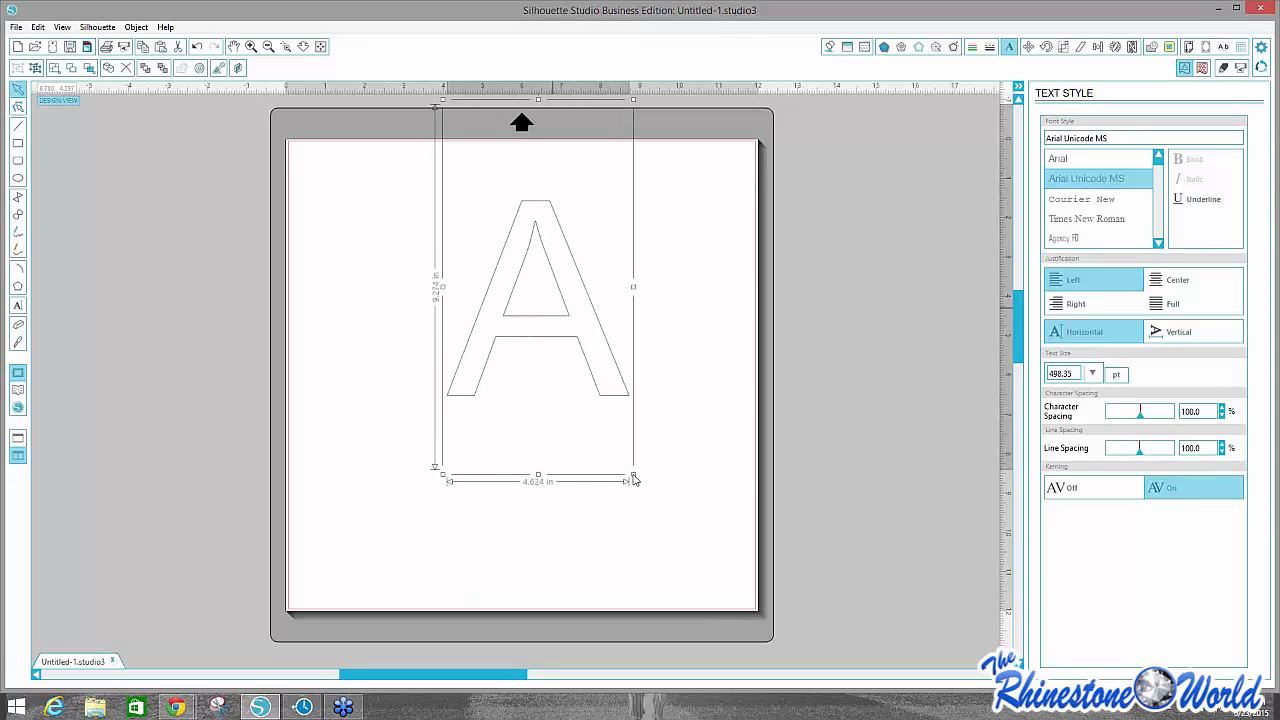
pyautogui.click(528, 330)
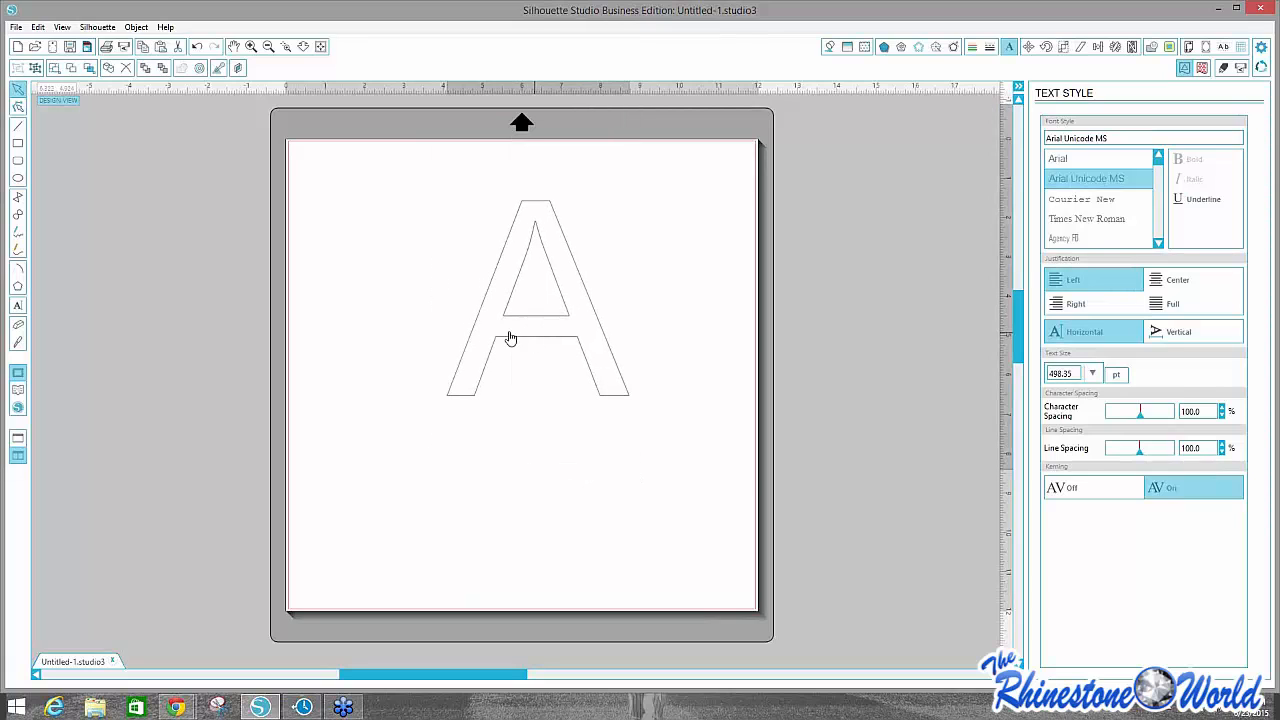
pyautogui.moveTo(509, 338); pyautogui.dragTo(467, 320)
# Change the font of the letter A to College-Black.
pyautogui.doubleClick(511, 337)
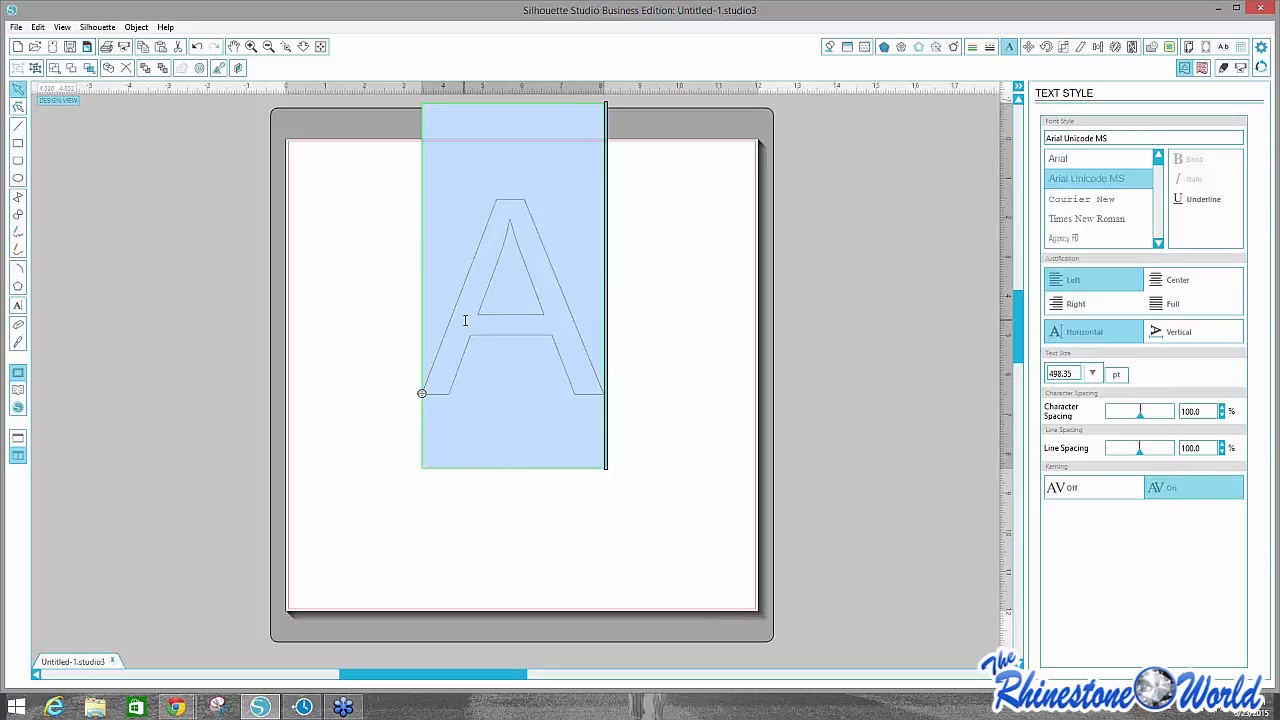
pyautogui.click(578, 330)
pyautogui.moveTo(571, 331); pyautogui.dragTo(477, 333)
pyautogui.moveTo(1109, 138); pyautogui.dragTo(1018, 127)
pyautogui.write('college-Black')
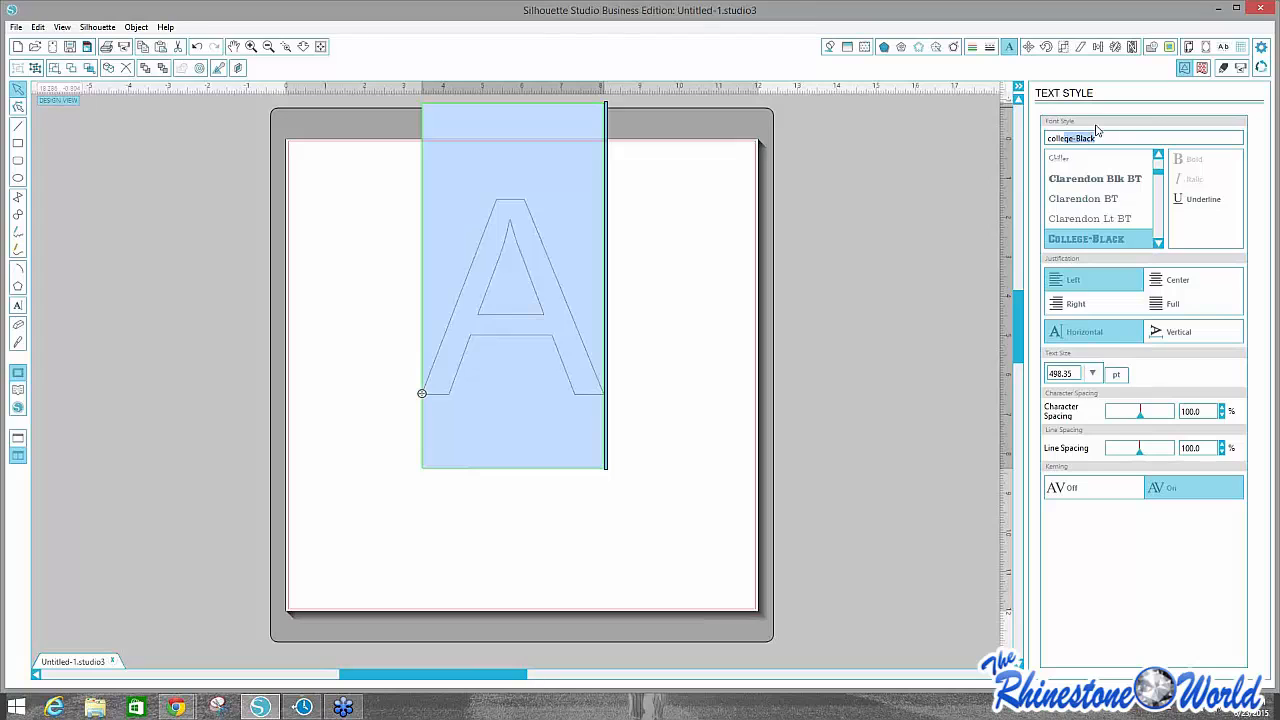
pyautogui.click(1105, 240)
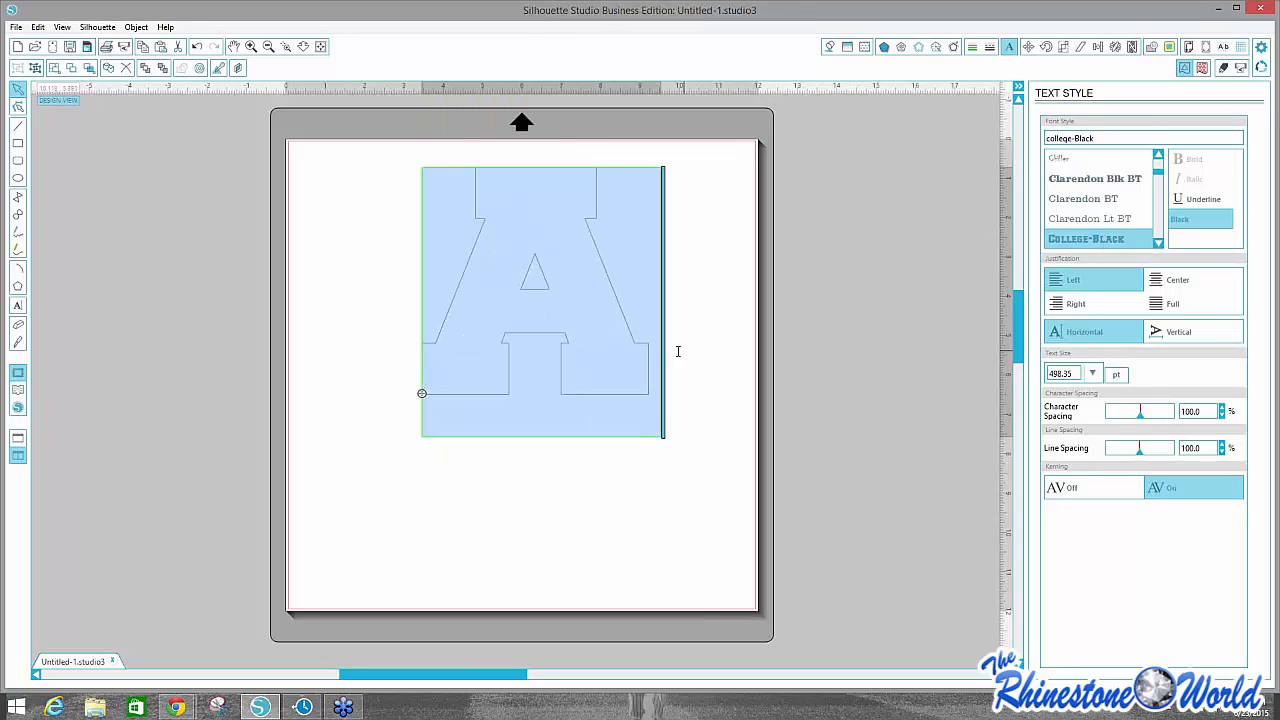
pyautogui.click(517, 445)
pyautogui.click(611, 406)
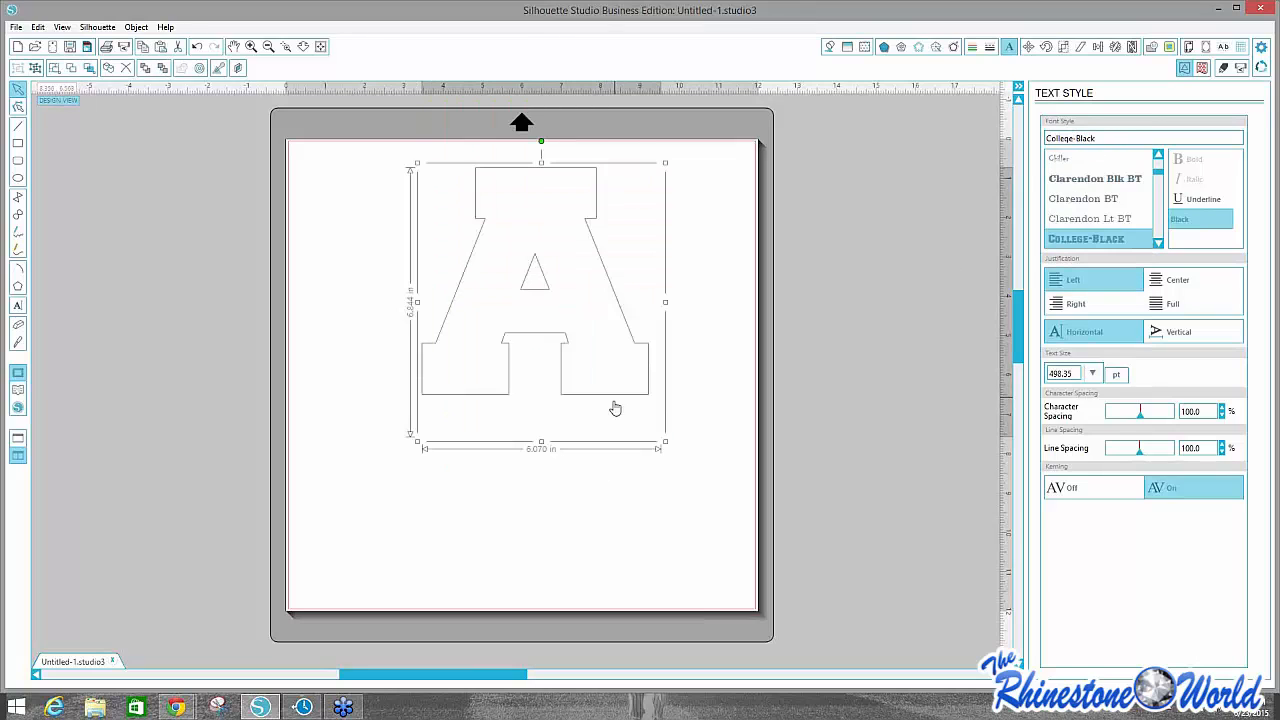
# Narrow the letter's proportions, scale it to about 5.94 by 9.52 in, and reposition it near the middle of the page.
pyautogui.moveTo(665, 302); pyautogui.dragTo(594, 303)
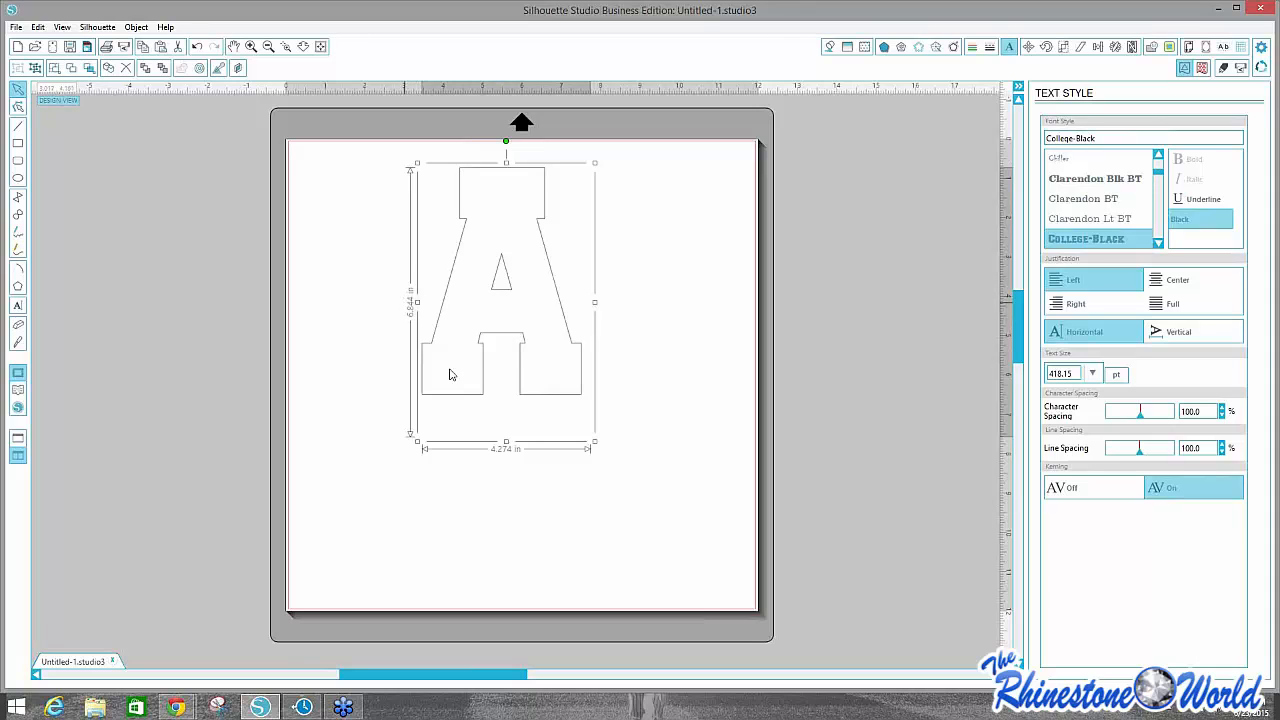
pyautogui.moveTo(594, 441); pyautogui.dragTo(673, 546)
pyautogui.click(571, 525)
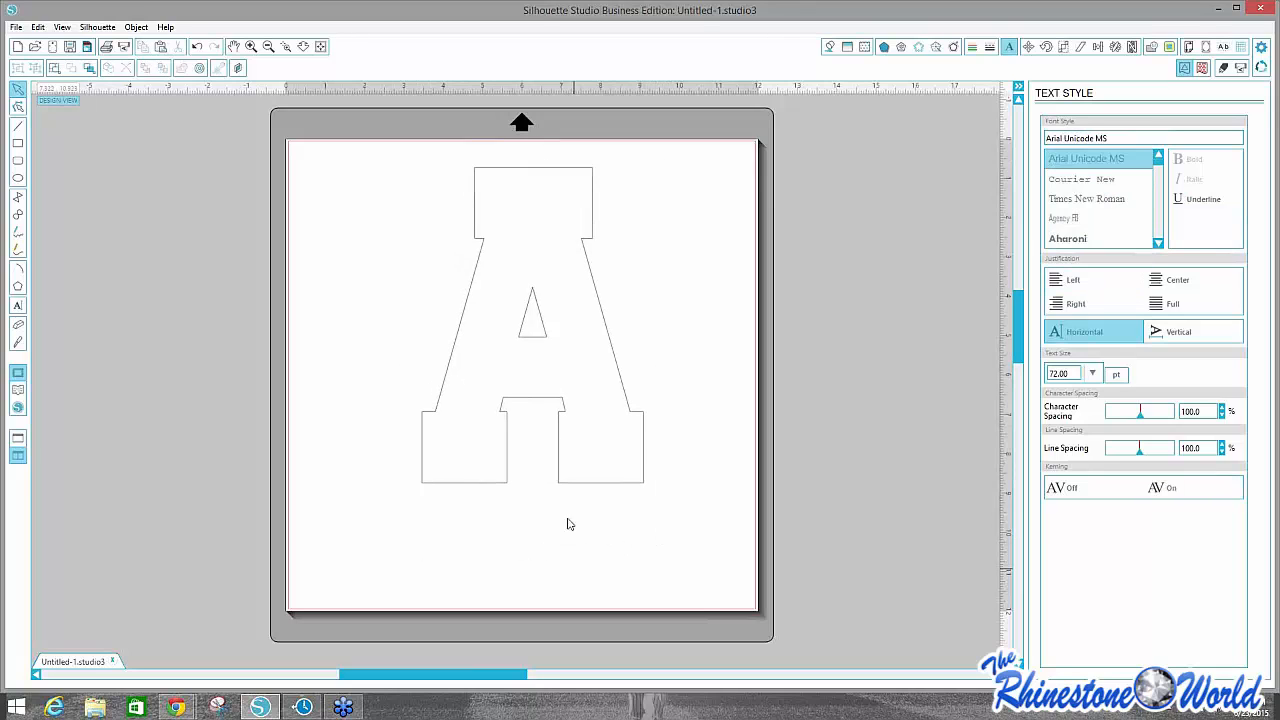
pyautogui.moveTo(528, 300); pyautogui.dragTo(498, 306)
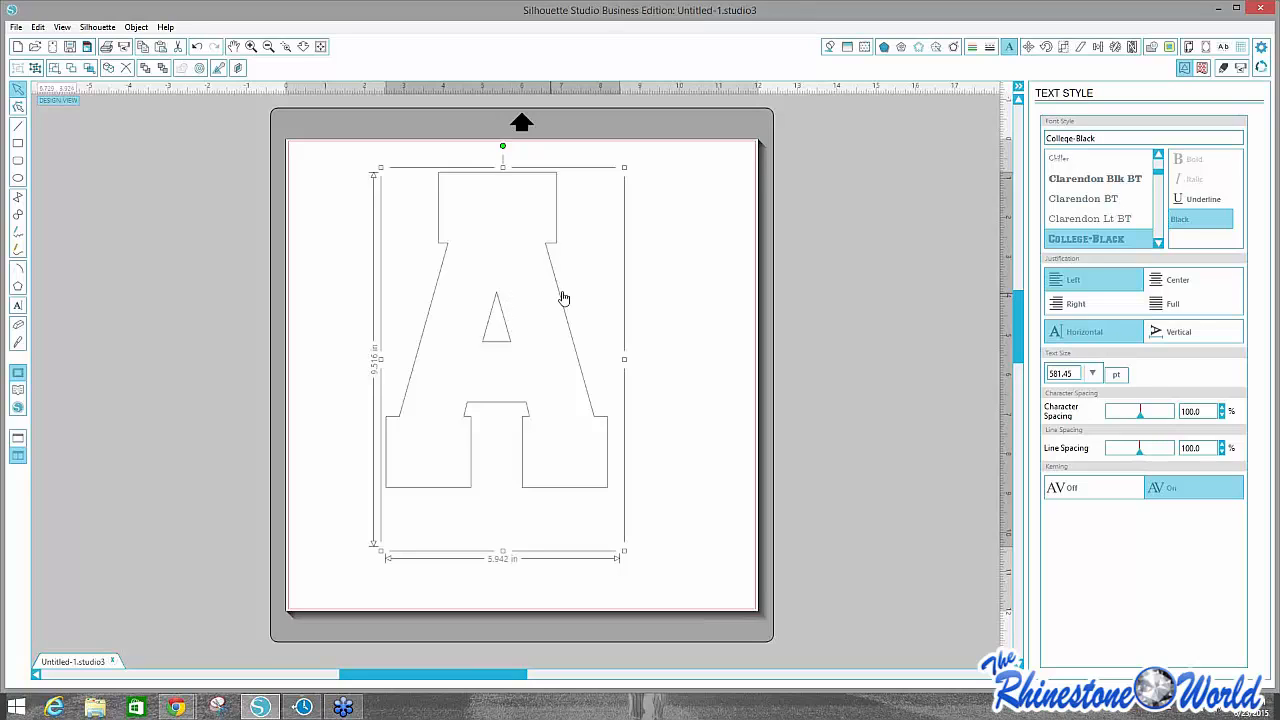
pyautogui.moveTo(564, 310); pyautogui.dragTo(578, 320)
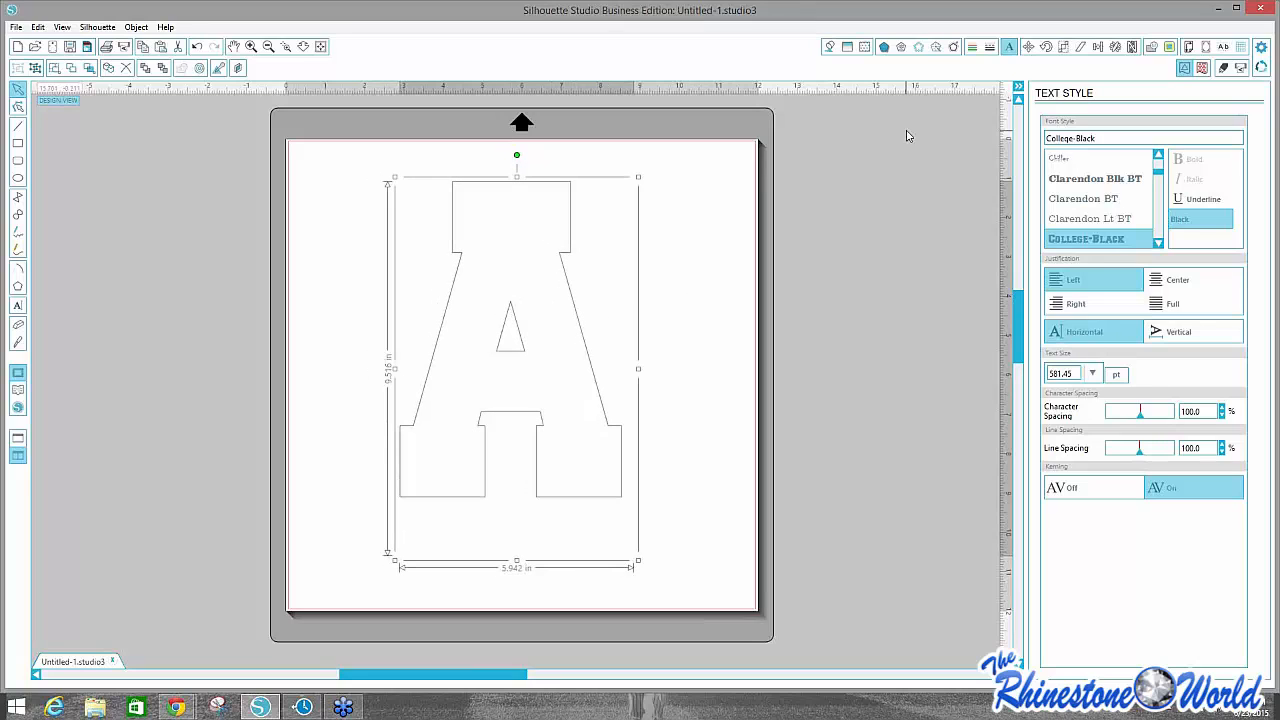
# Create an external offset around the letter A with square corners and a distance of 0.18 in.
pyautogui.click(954, 47)
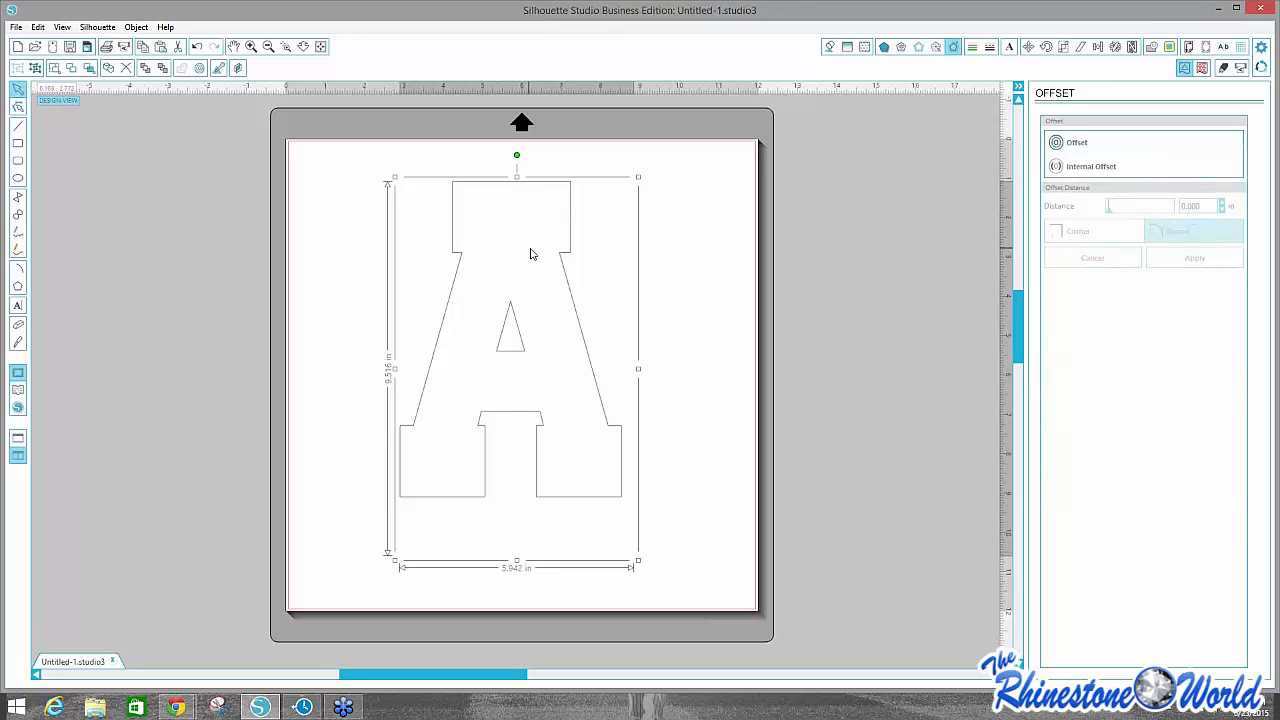
pyautogui.click(1068, 148)
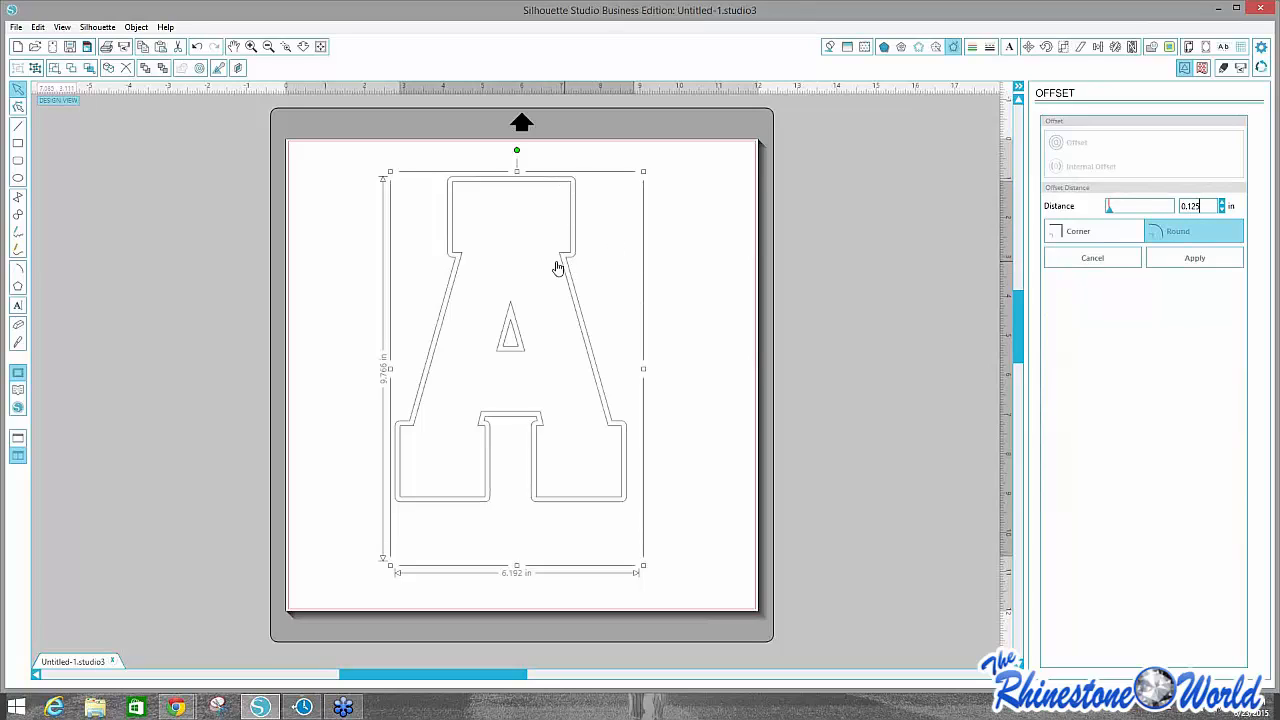
pyautogui.click(1067, 236)
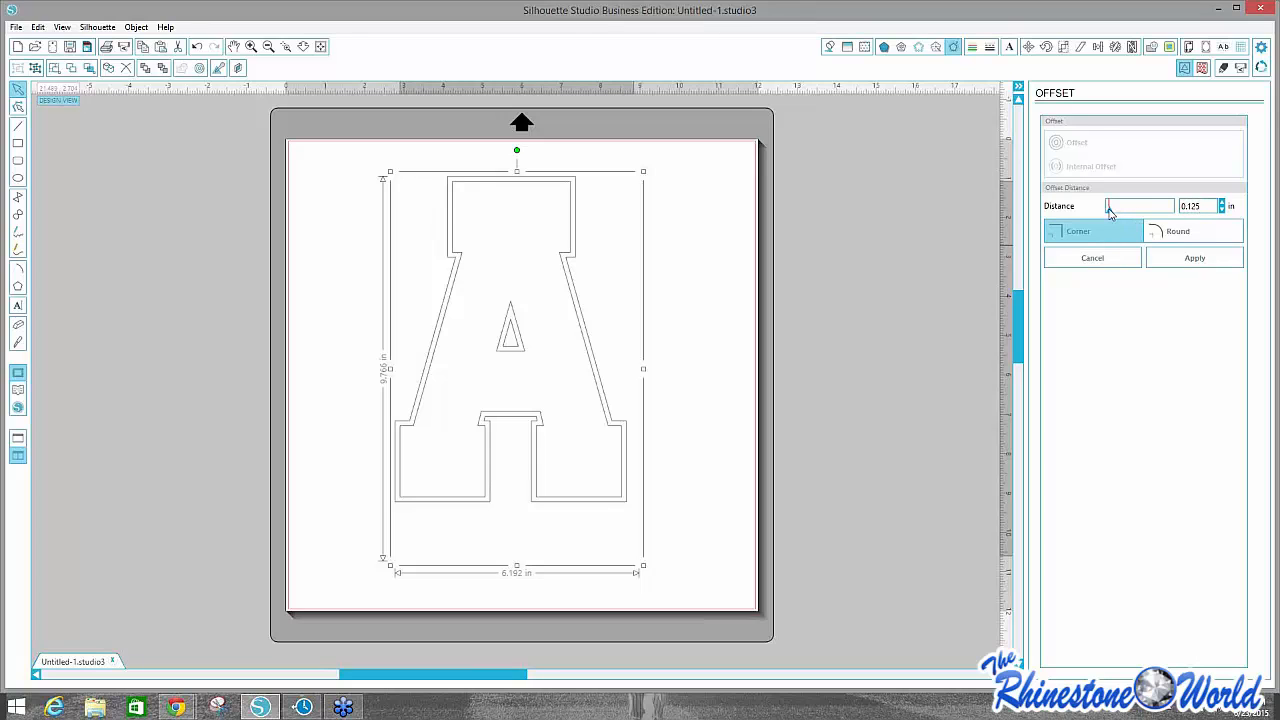
pyautogui.moveTo(1109, 213); pyautogui.dragTo(1109, 212)
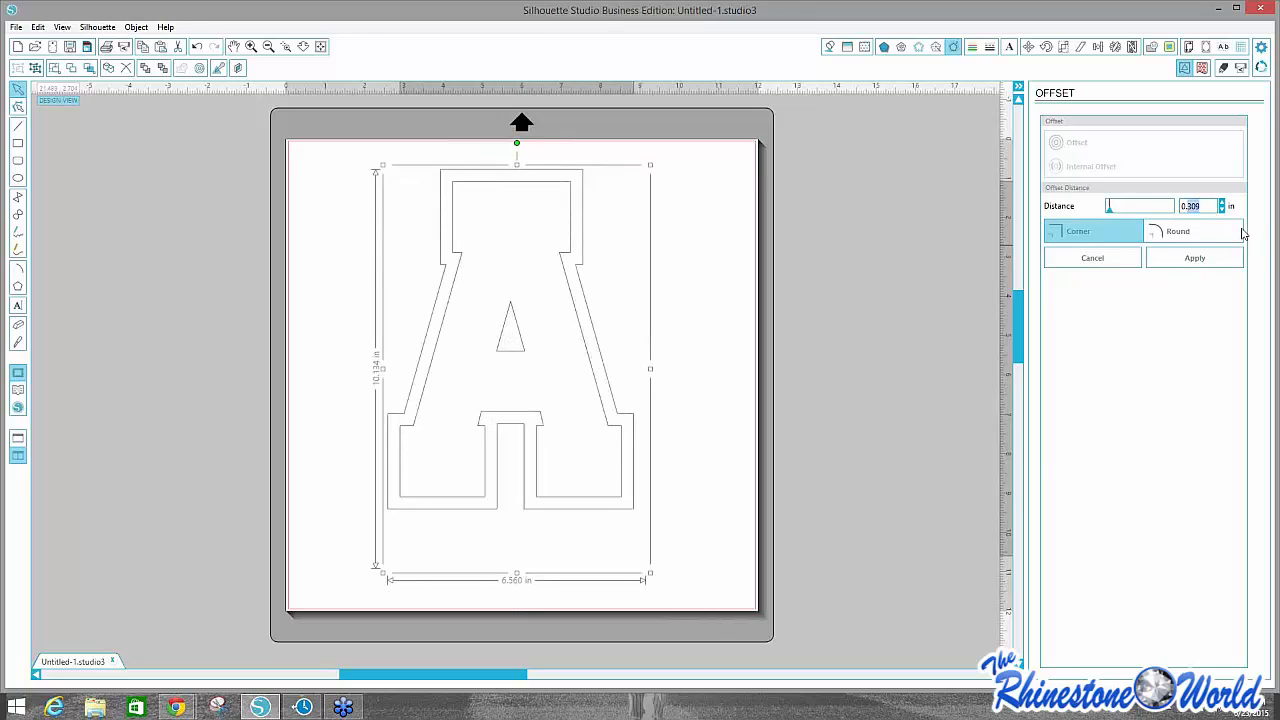
pyautogui.write('0.15')
pyautogui.press('Return')
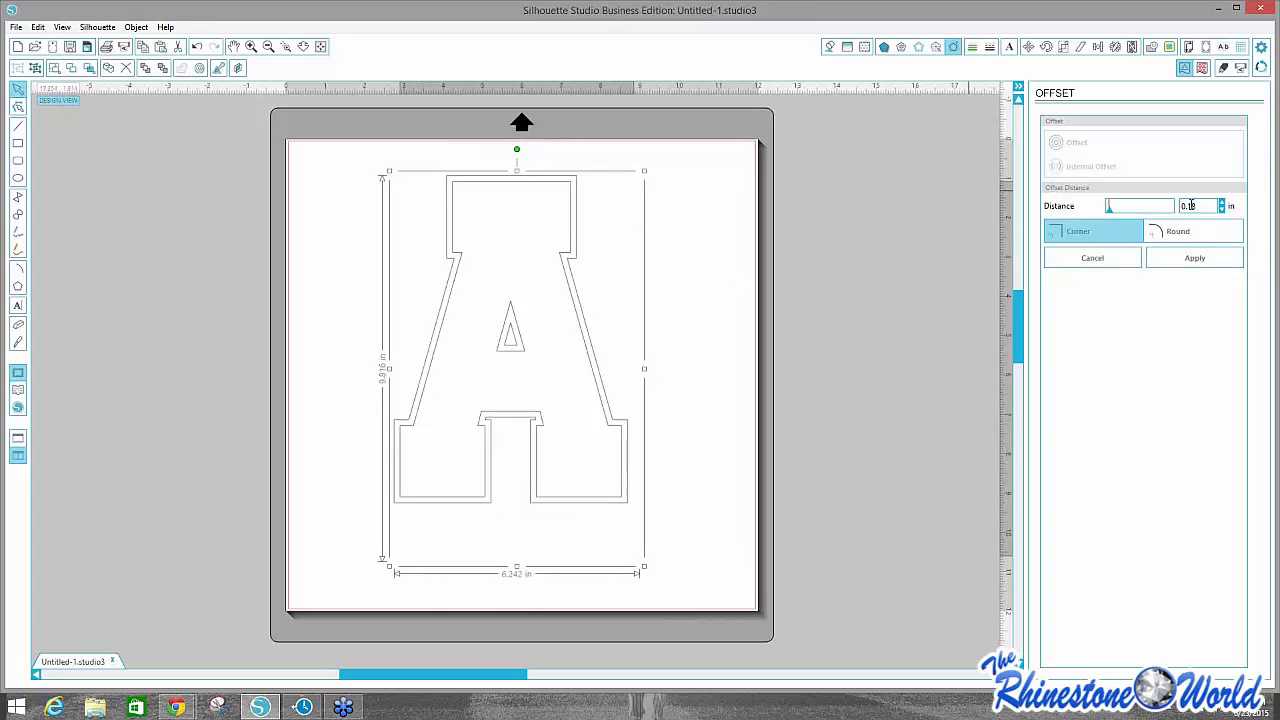
pyautogui.press('Return')
pyautogui.click(660, 250)
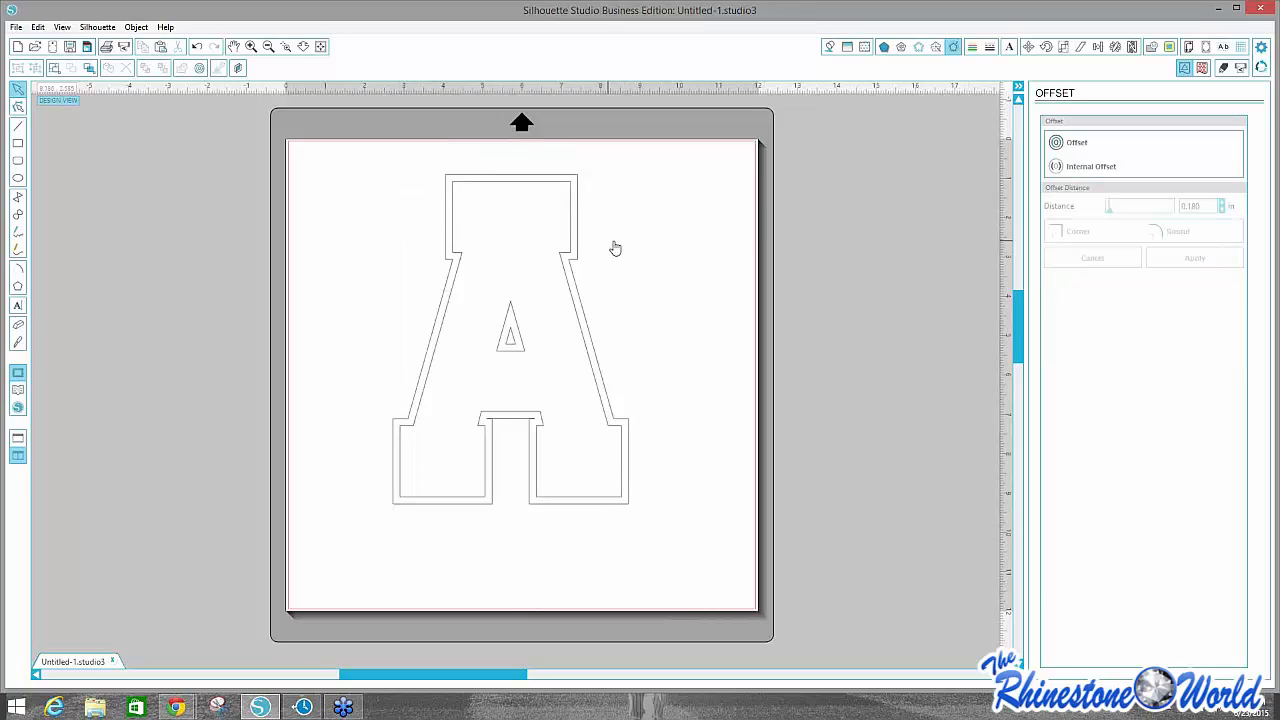
# Create a second external offset of 0.15 in with square corners around the first offset outline.
pyautogui.moveTo(577, 242); pyautogui.dragTo(688, 224)
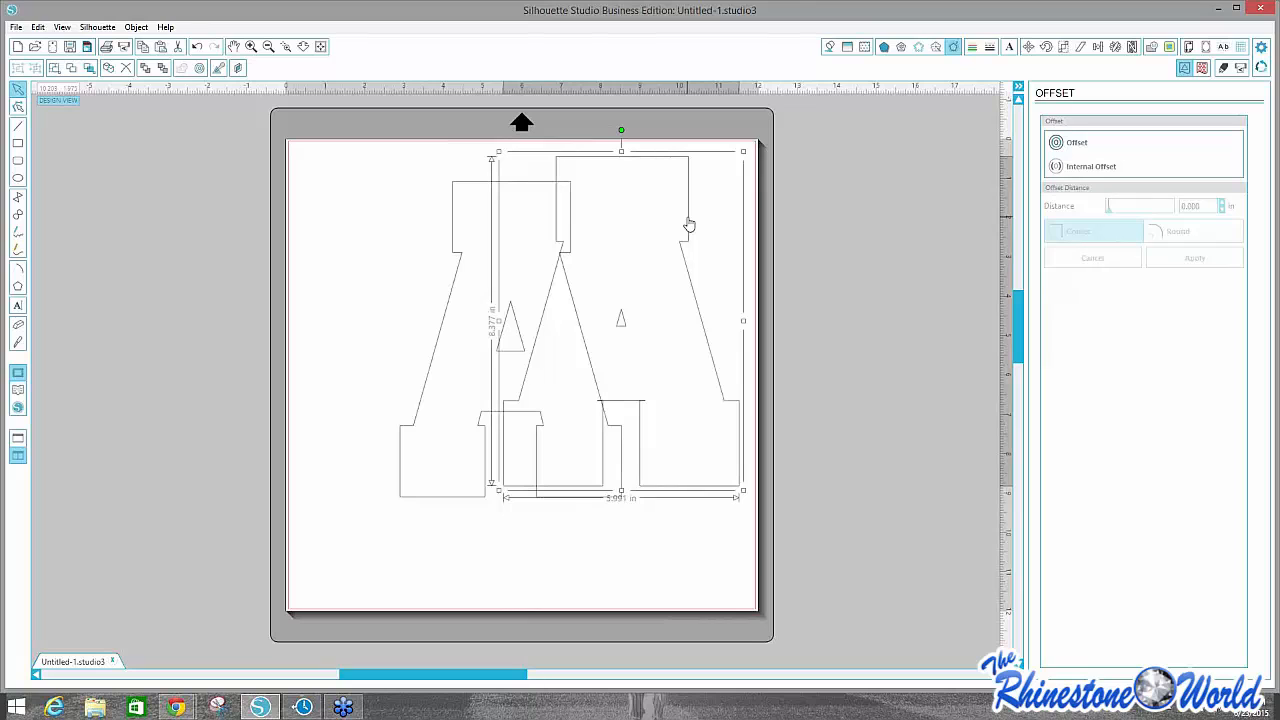
pyautogui.moveTo(688, 224); pyautogui.dragTo(578, 242)
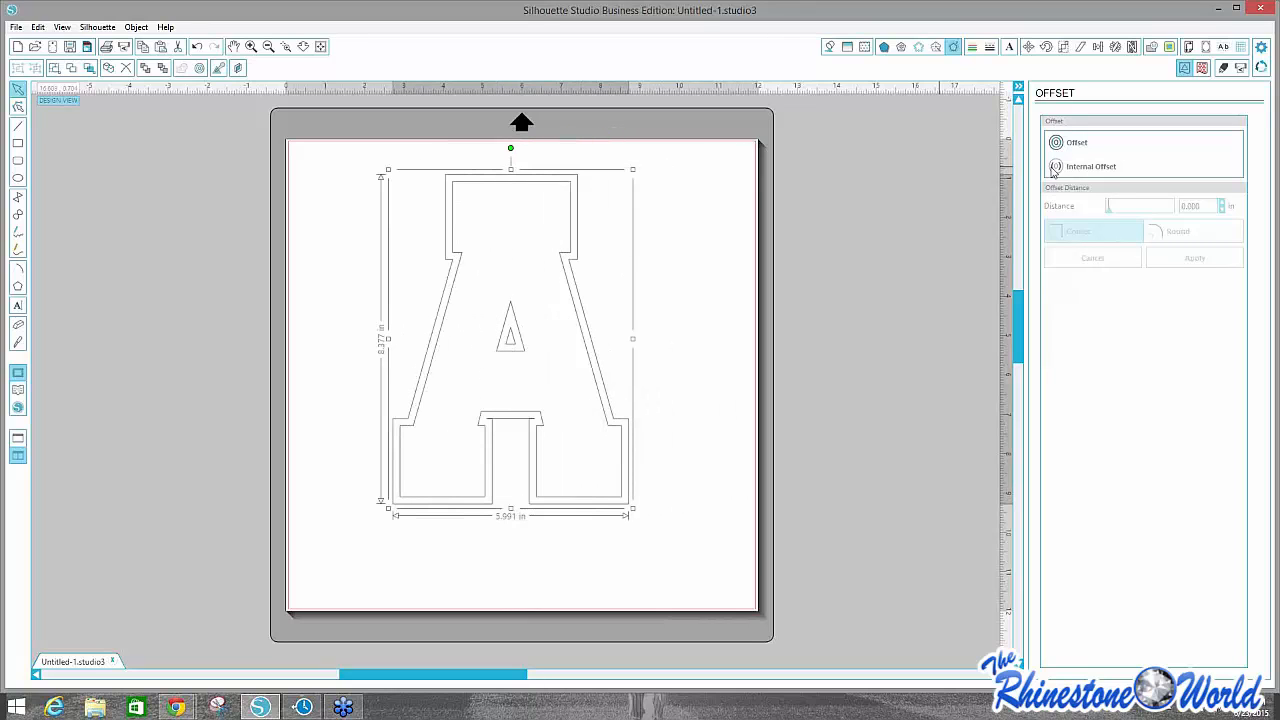
pyautogui.click(1073, 144)
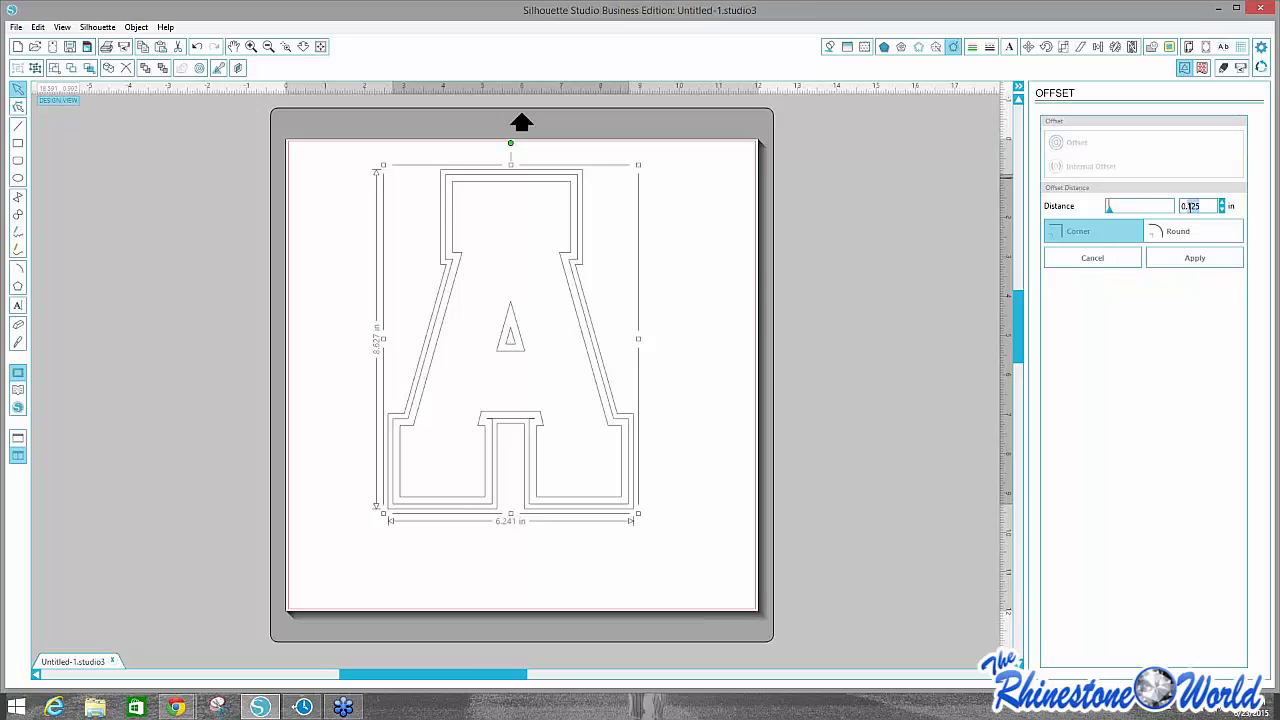
pyautogui.press('Return')
pyautogui.click(657, 296)
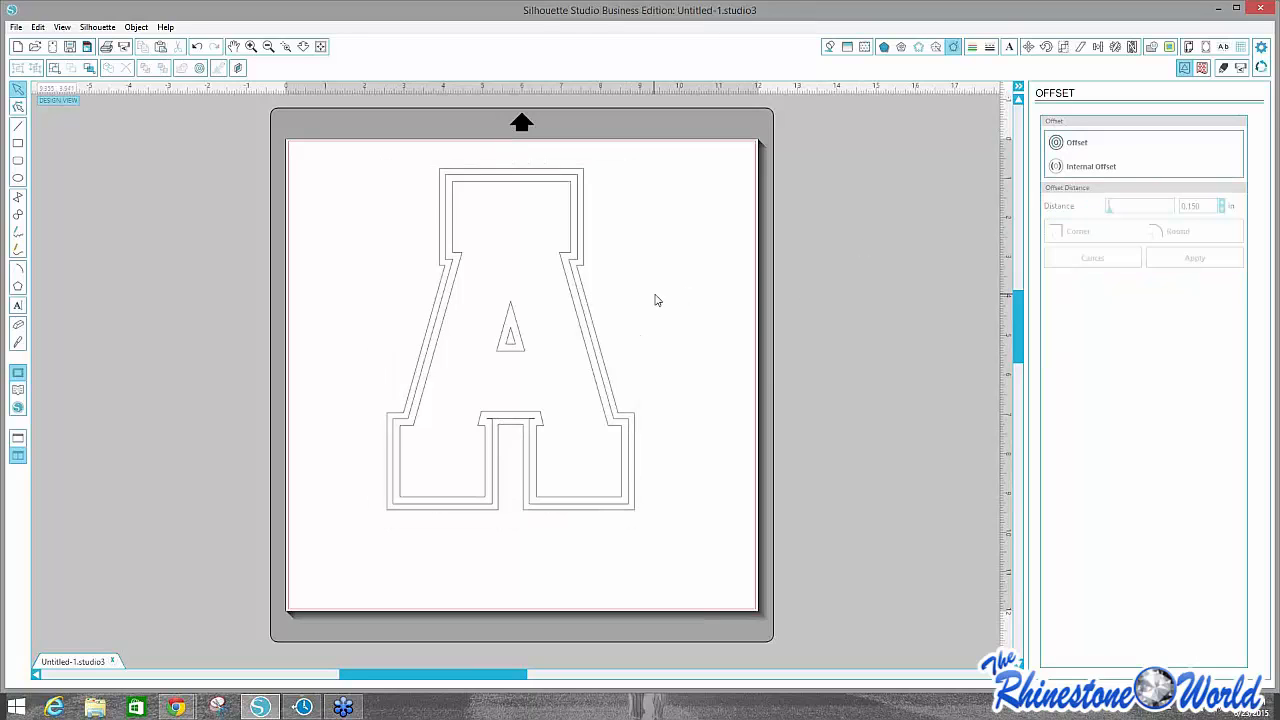
# Pull the original letter away from its offset outlines and undo the move.
pyautogui.hotkey('ctrl', 'a')
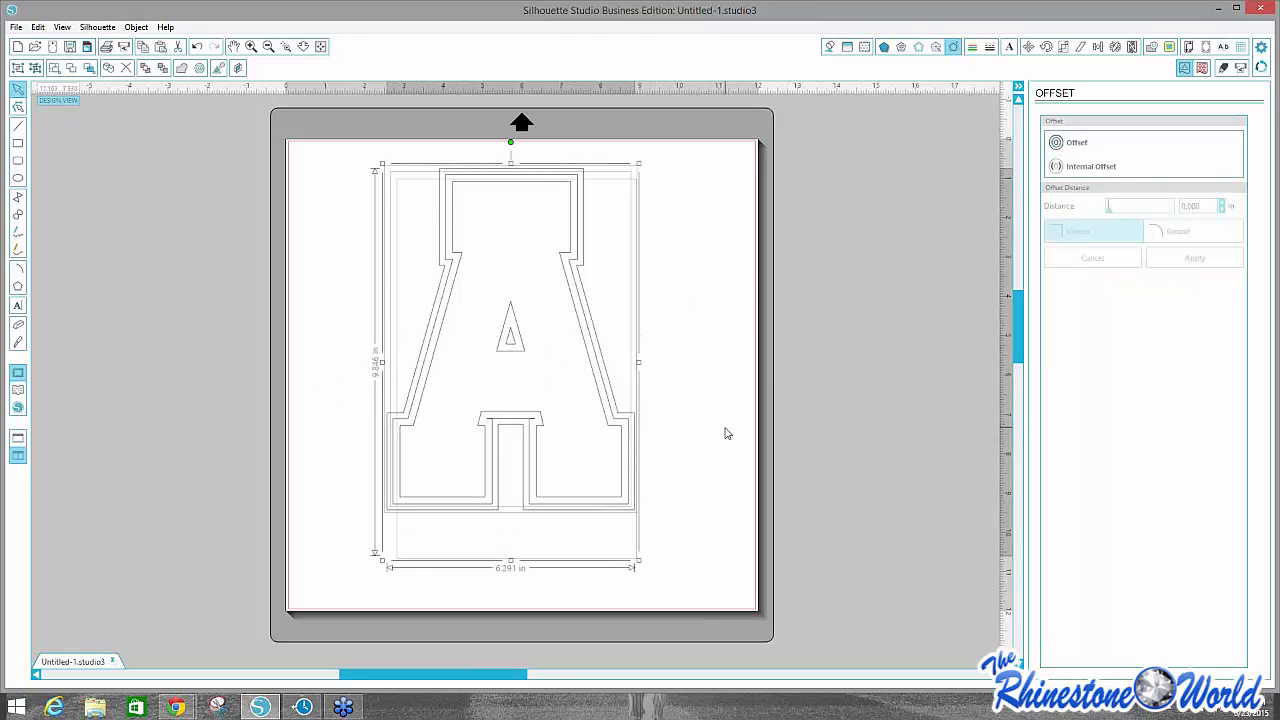
pyautogui.click(725, 433)
pyautogui.moveTo(620, 430); pyautogui.dragTo(524, 441)
pyautogui.click(563, 425)
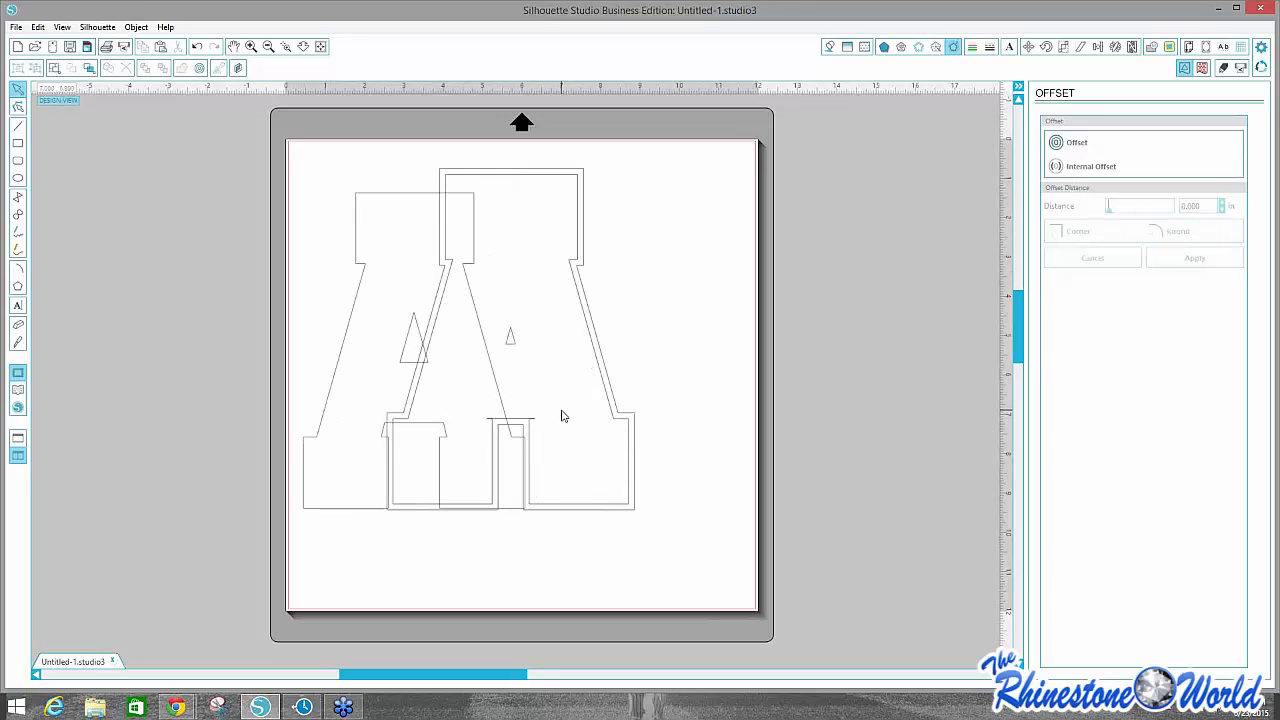
pyautogui.hotkey('ctrl', 'z')
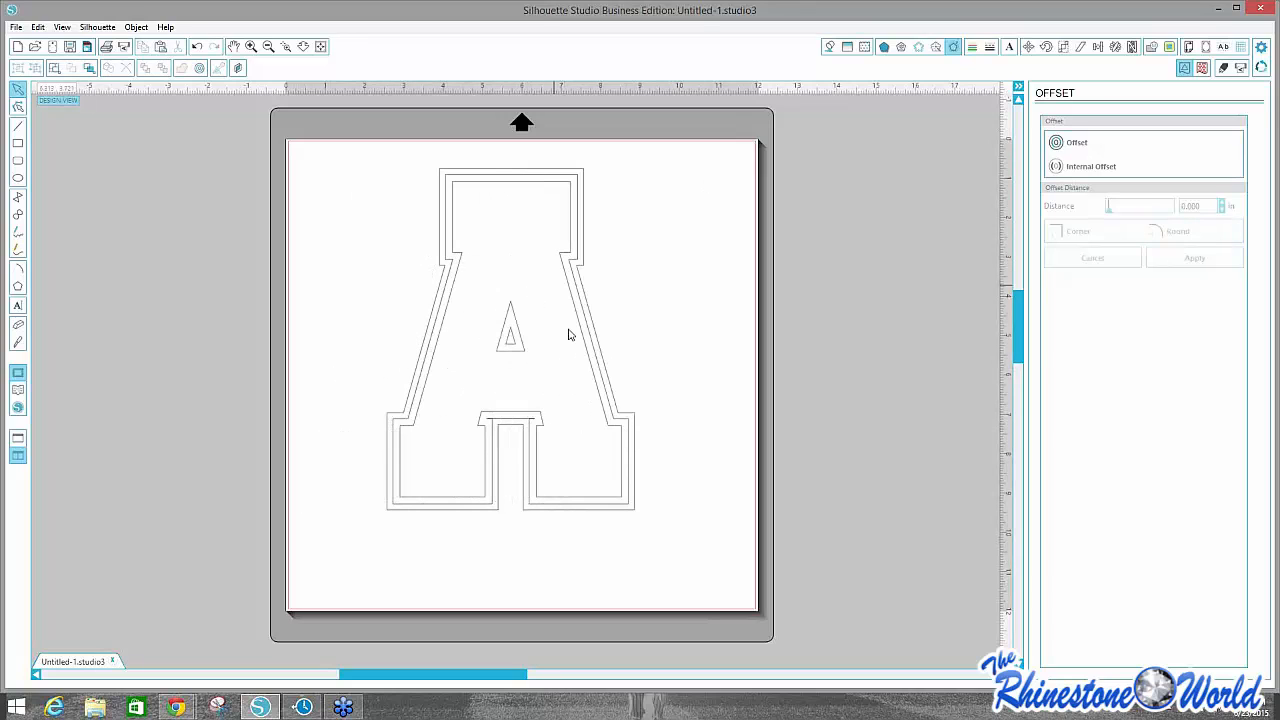
# Fill the original inner letter A with blue.
pyautogui.click(580, 334)
pyautogui.click(829, 46)
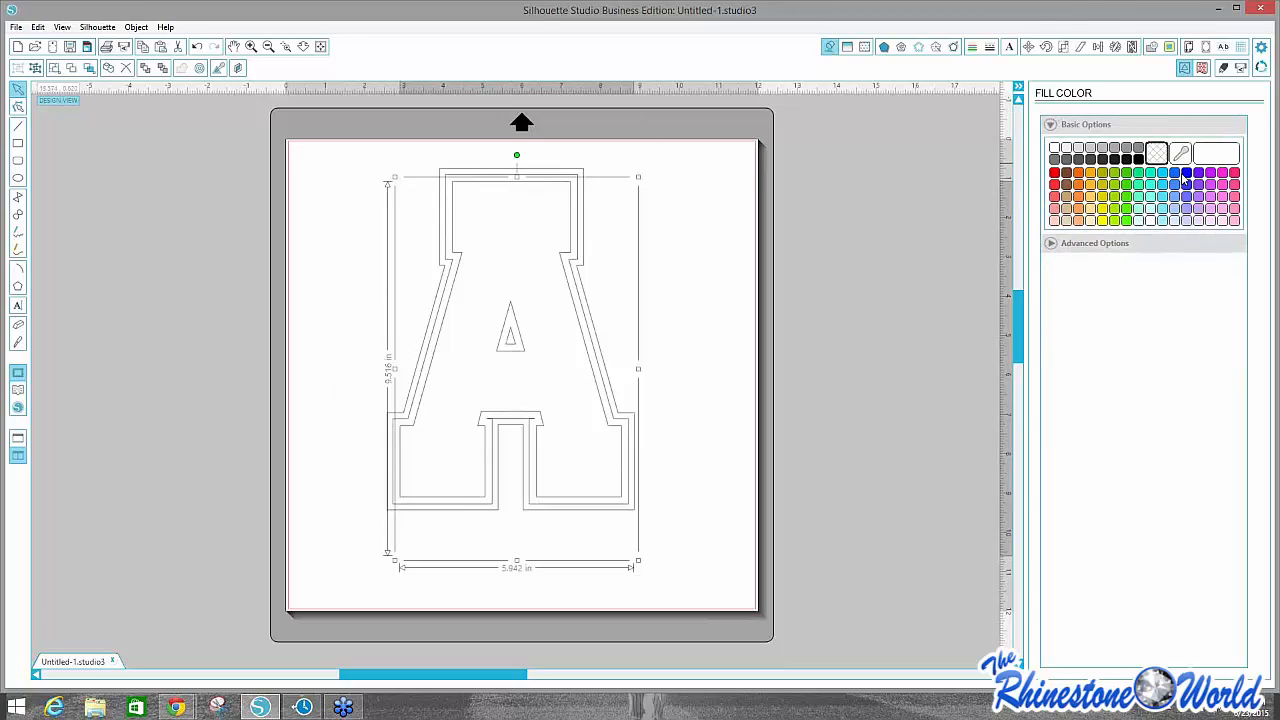
pyautogui.click(1185, 175)
pyautogui.click(617, 294)
# Move the blue letter and the first offset outline aside, undoing each move.
pyautogui.moveTo(577, 296); pyautogui.dragTo(423, 303)
pyautogui.hotkey('ctrl', 'z')
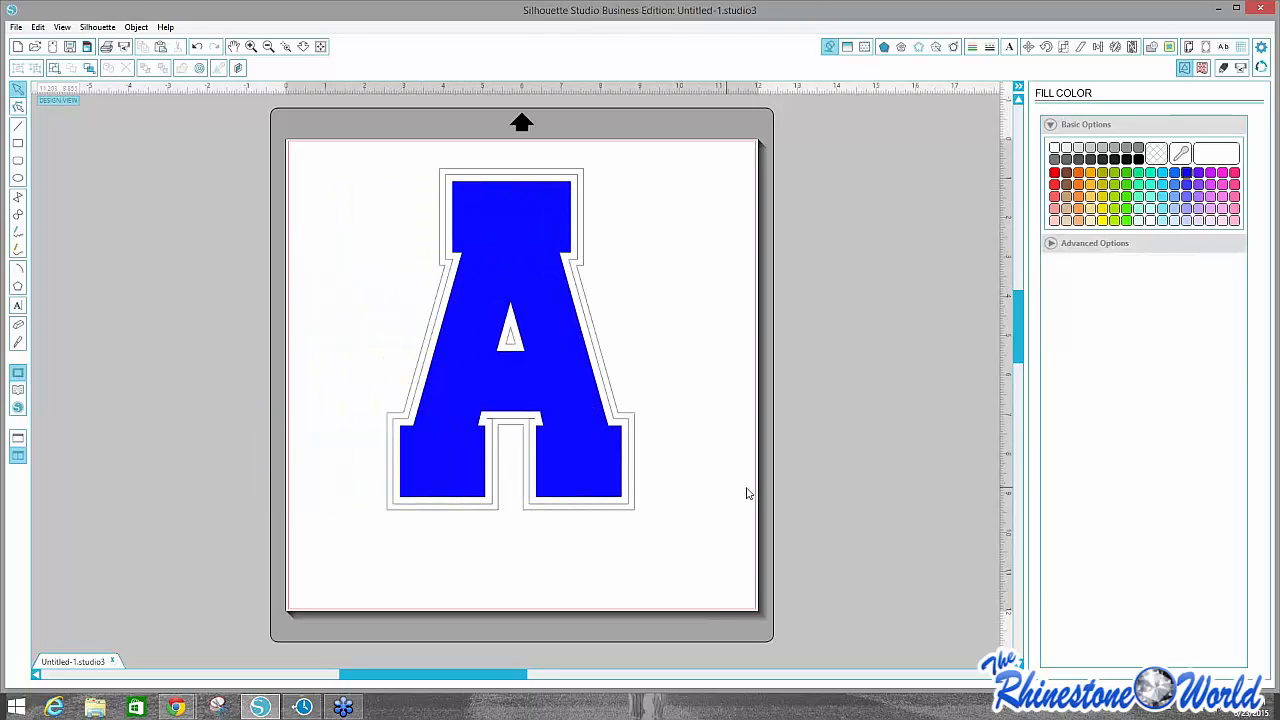
pyautogui.moveTo(628, 504); pyautogui.dragTo(709, 491)
pyautogui.hotkey('ctrl', 'z')
# Fill the first offset outline, directly around the blue letter, with red.
pyautogui.click(628, 504)
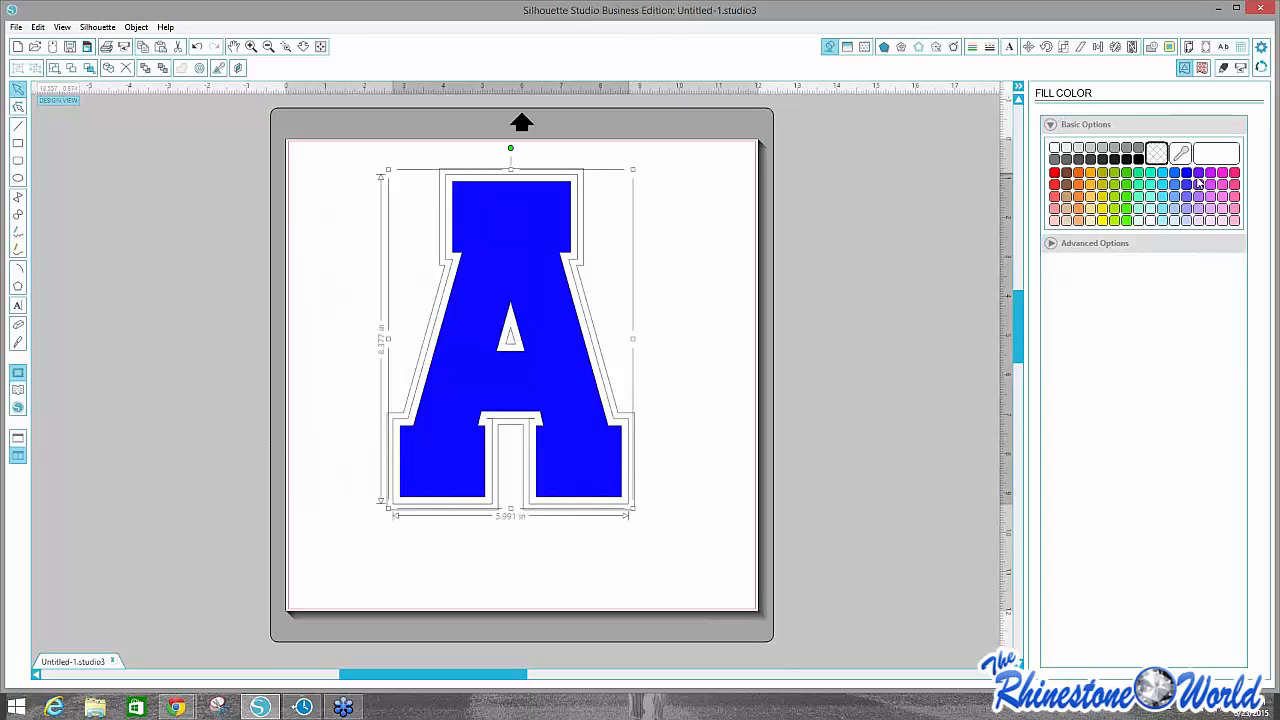
pyautogui.click(1054, 174)
pyautogui.click(678, 307)
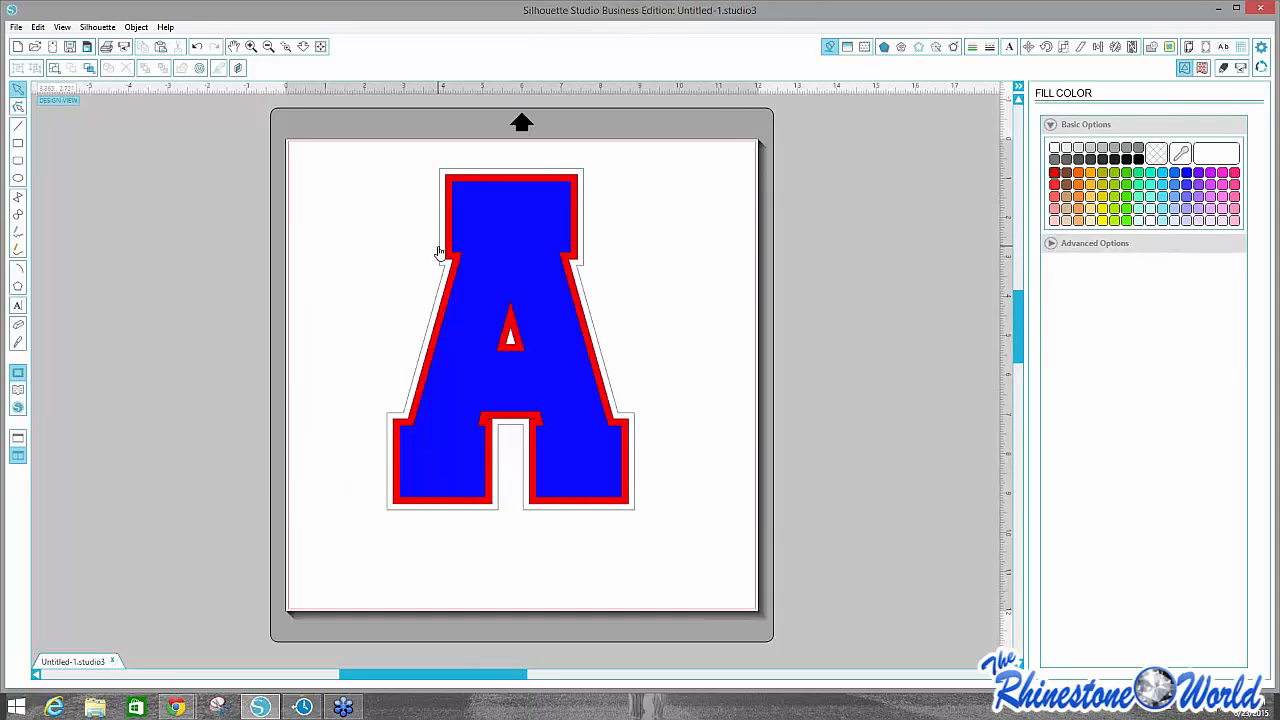
# Fill the outermost offset outline of the letter A with pink.
pyautogui.moveTo(439, 252); pyautogui.dragTo(383, 250)
pyautogui.hotkey('ctrl', 'z')
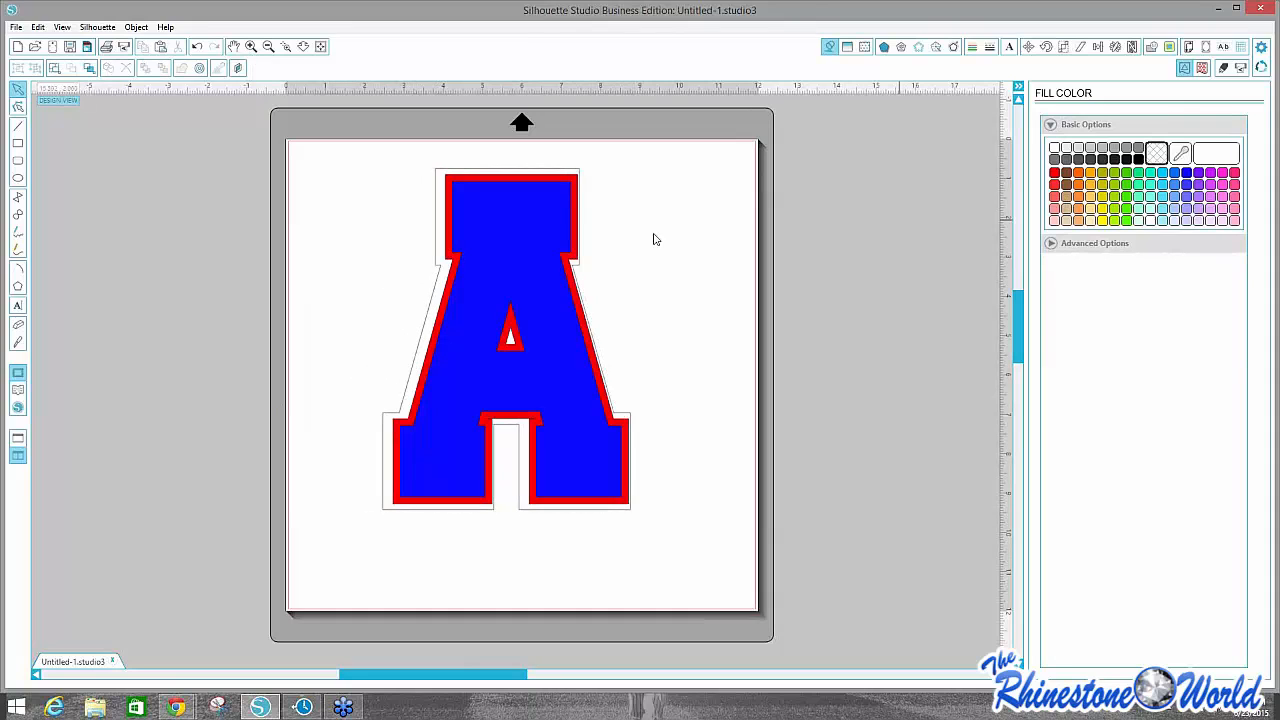
pyautogui.click(441, 258)
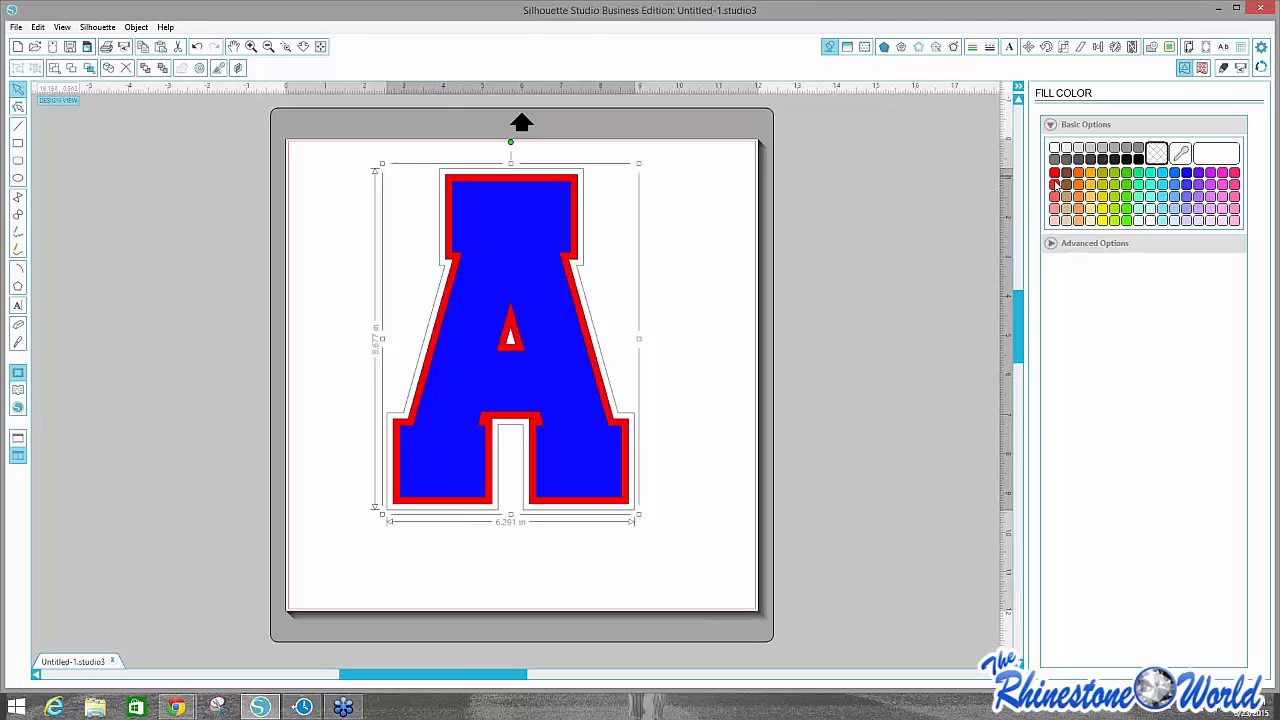
pyautogui.click(1234, 174)
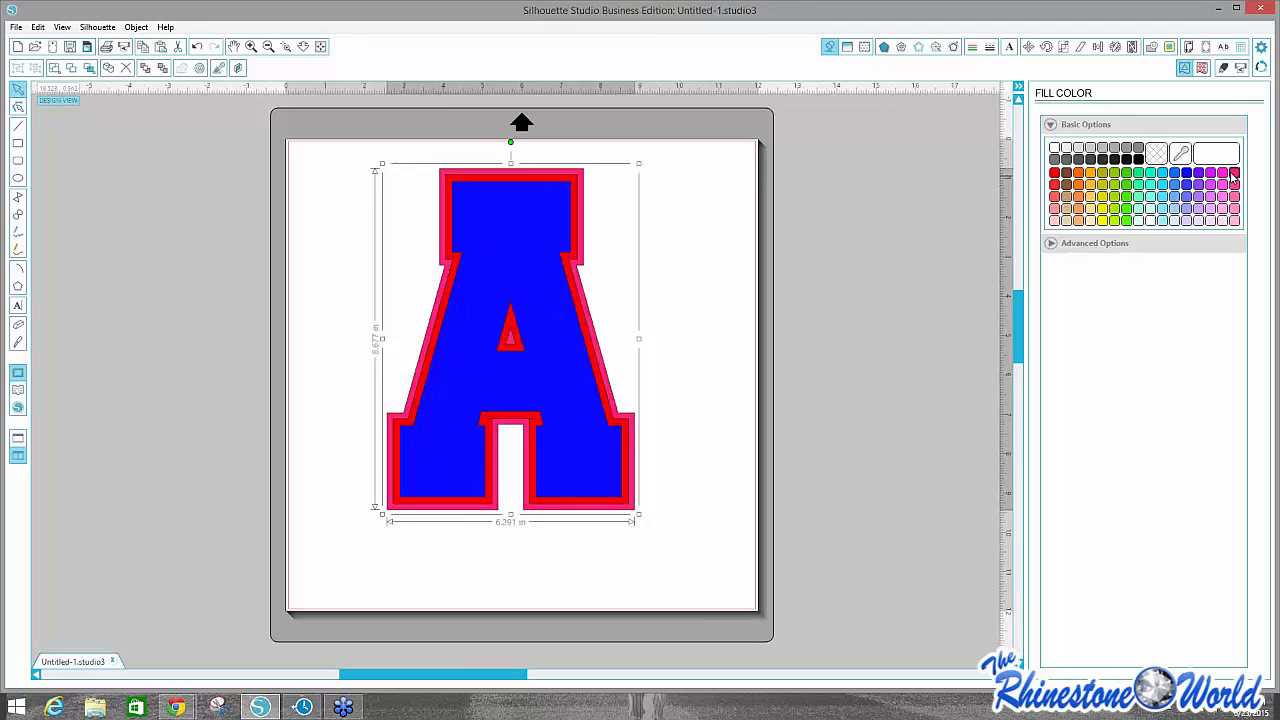
pyautogui.click(717, 291)
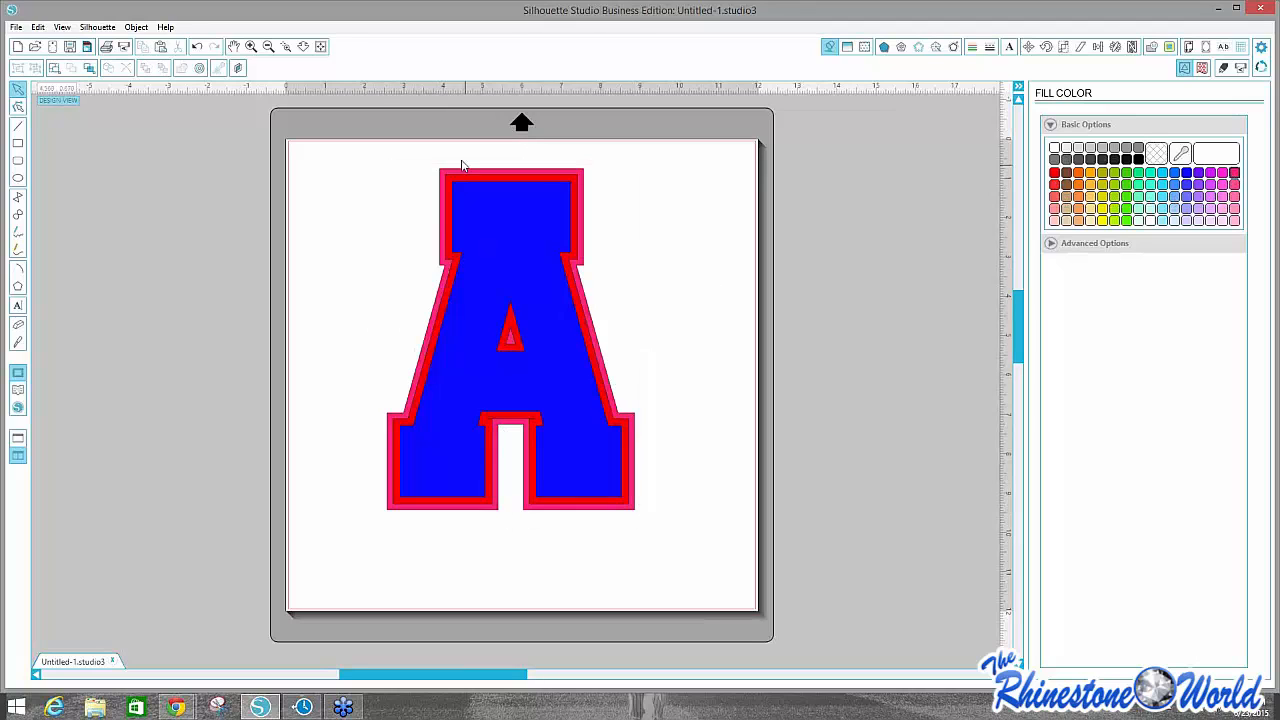
# Shift the red and blue layers against the pink layer and return them to their original position.
pyautogui.click(251, 47)
pyautogui.click(251, 47)
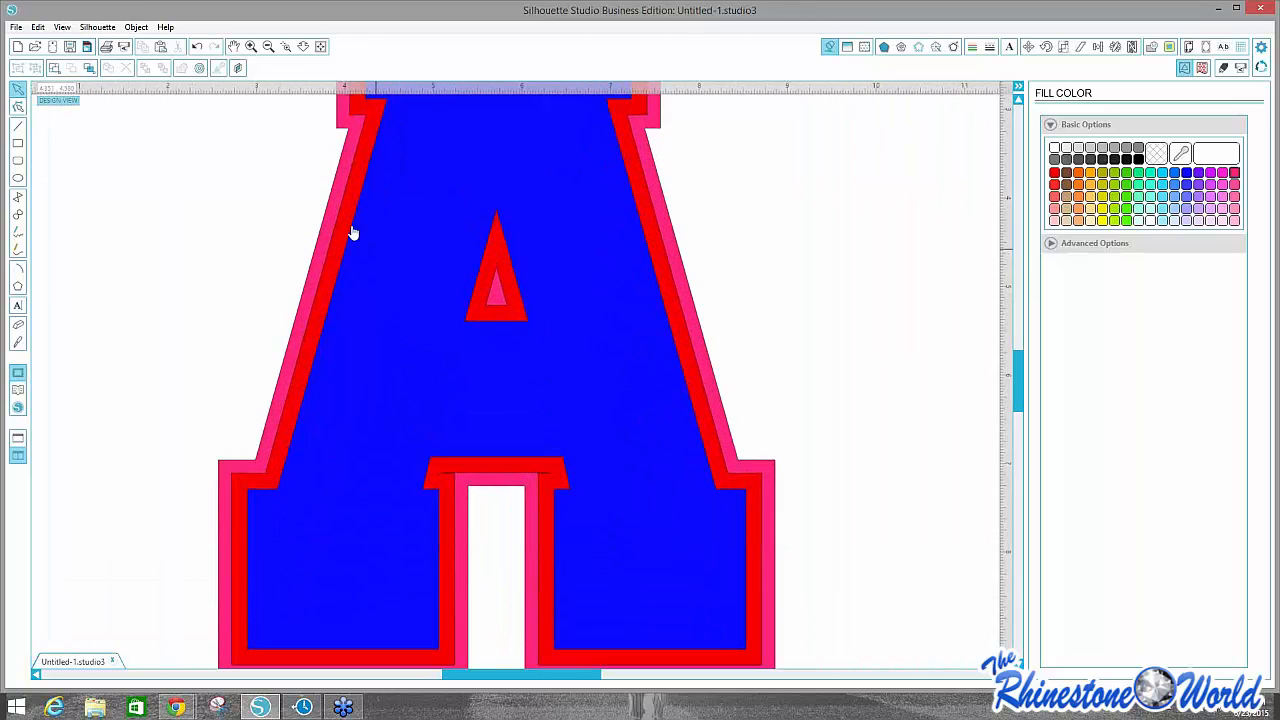
pyautogui.moveTo(352, 233); pyautogui.dragTo(405, 287)
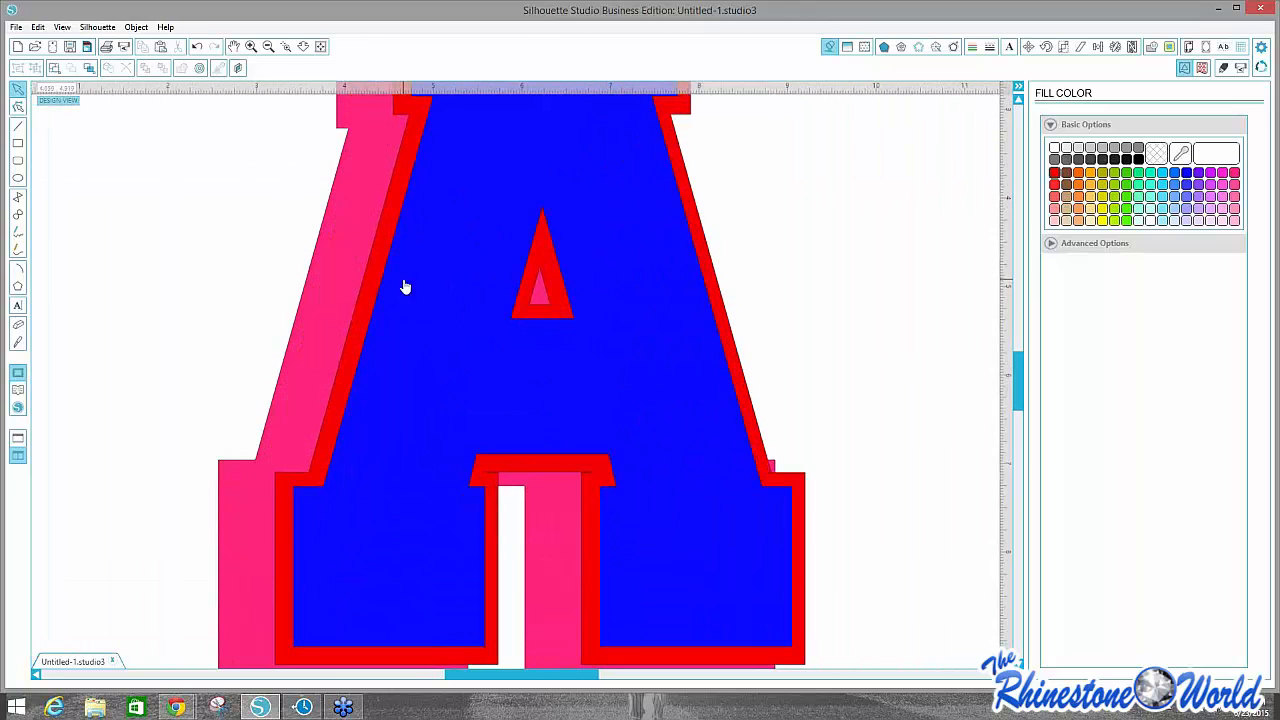
pyautogui.press('Left')
pyautogui.press('Left')
pyautogui.press('Left')
pyautogui.press('Left')
pyautogui.press('Left')
pyautogui.press('Left')
pyautogui.press('Left')
pyautogui.press('Left')
pyautogui.press('Left')
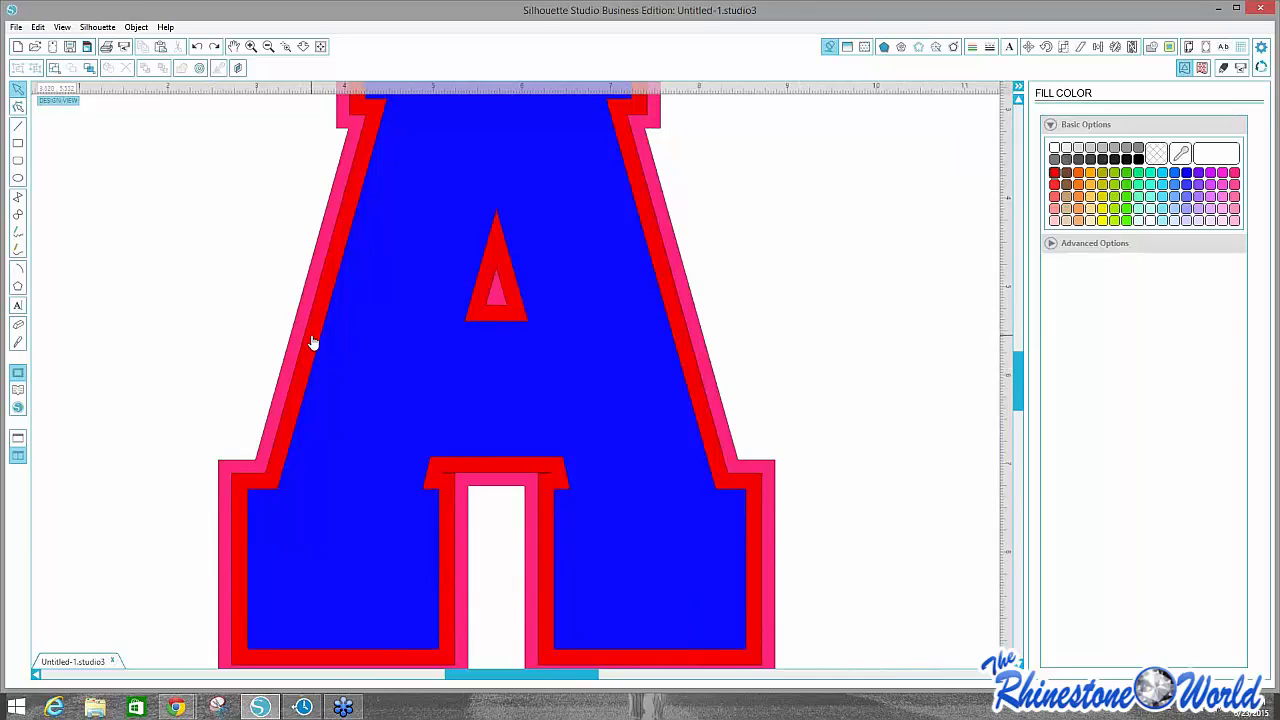
pyautogui.moveTo(314, 343); pyautogui.dragTo(360, 289)
pyautogui.moveTo(317, 314)
pyautogui.mouseDown()
pyautogui.moveTo(250, 312)
pyautogui.moveTo(309, 323)
pyautogui.moveTo(306, 334)
pyautogui.mouseUp()
pyautogui.press('Escape')
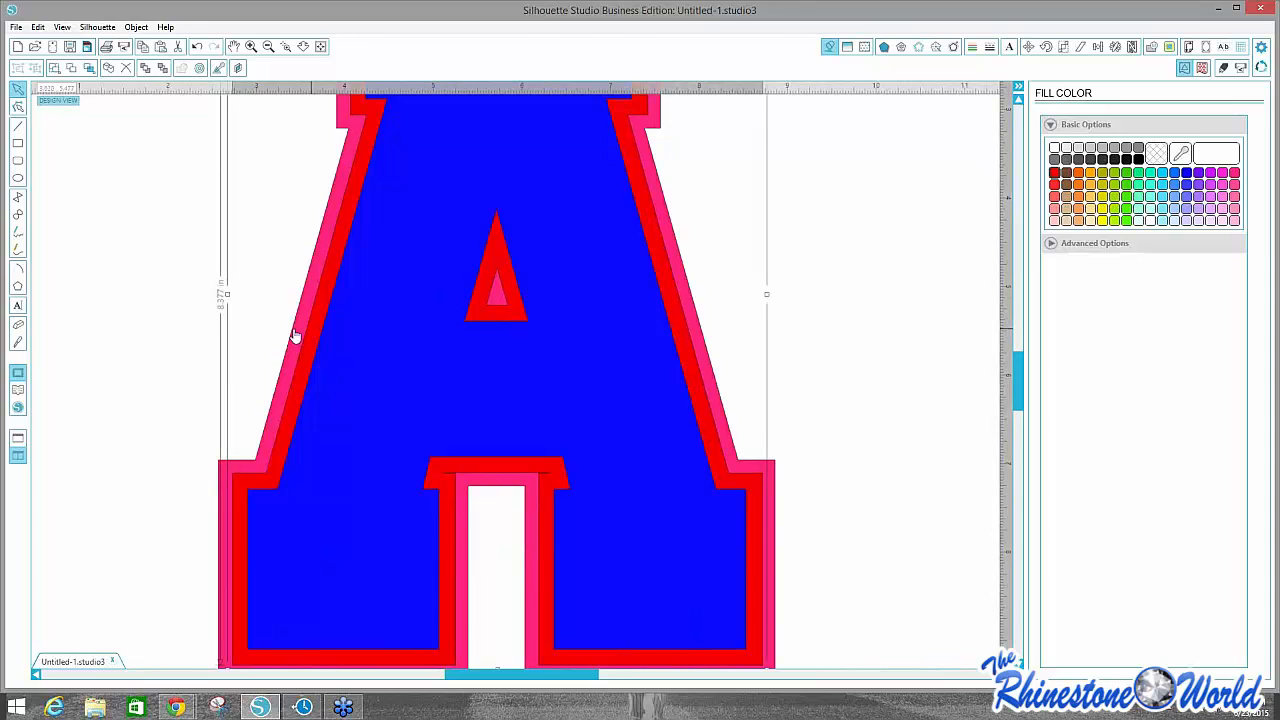
# Subtract the red outline from the pink outline behind it, leaving the blue letter out of the operation.
pyautogui.click(293, 342)
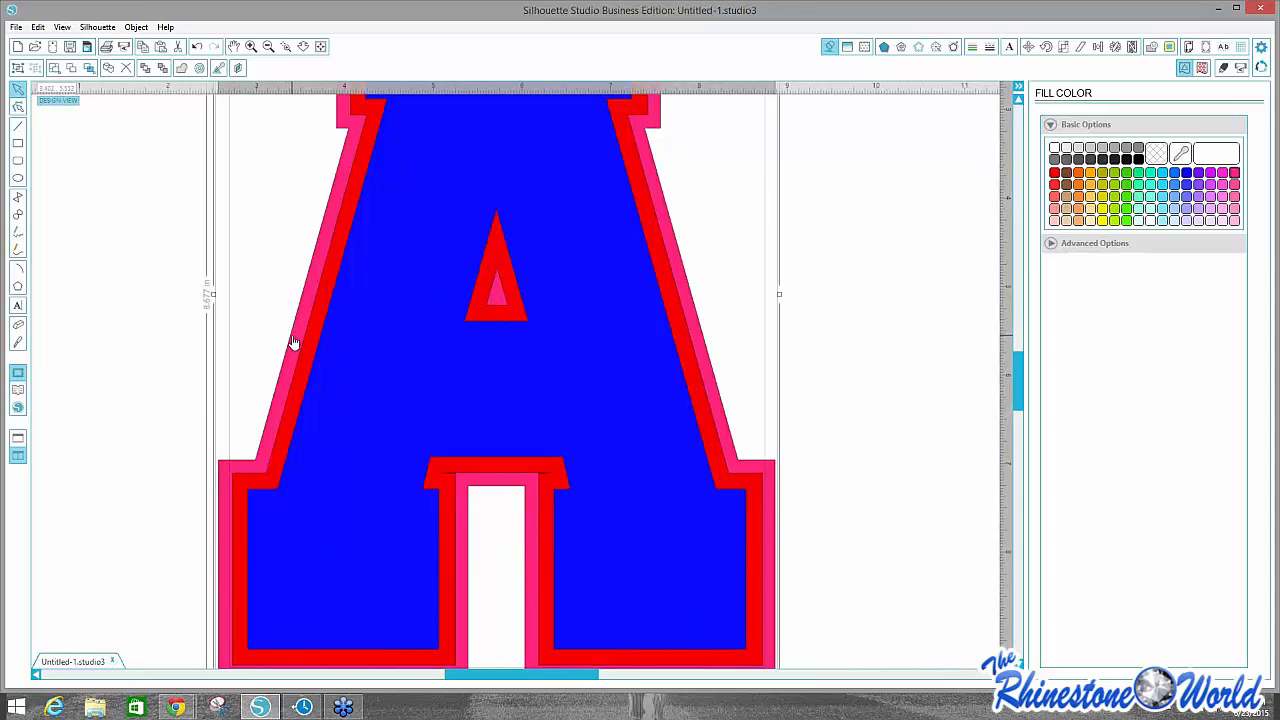
pyautogui.click(268, 46)
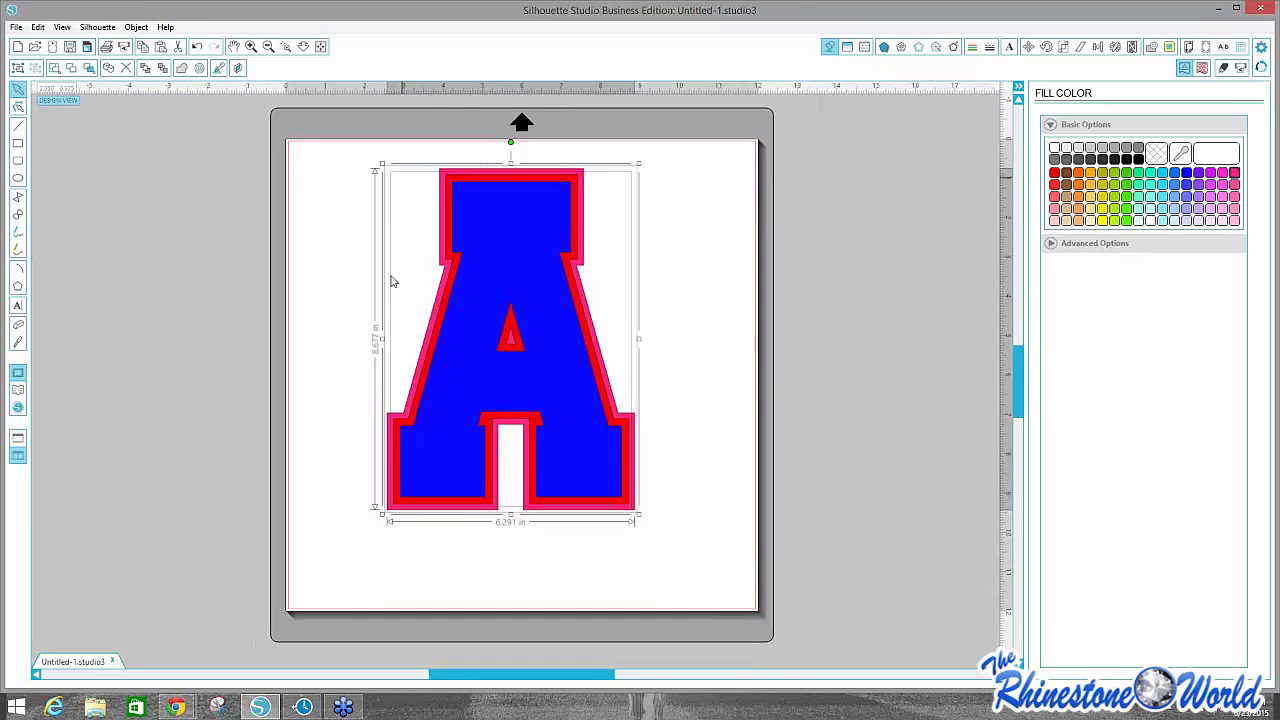
pyautogui.moveTo(428, 338); pyautogui.dragTo(286, 325)
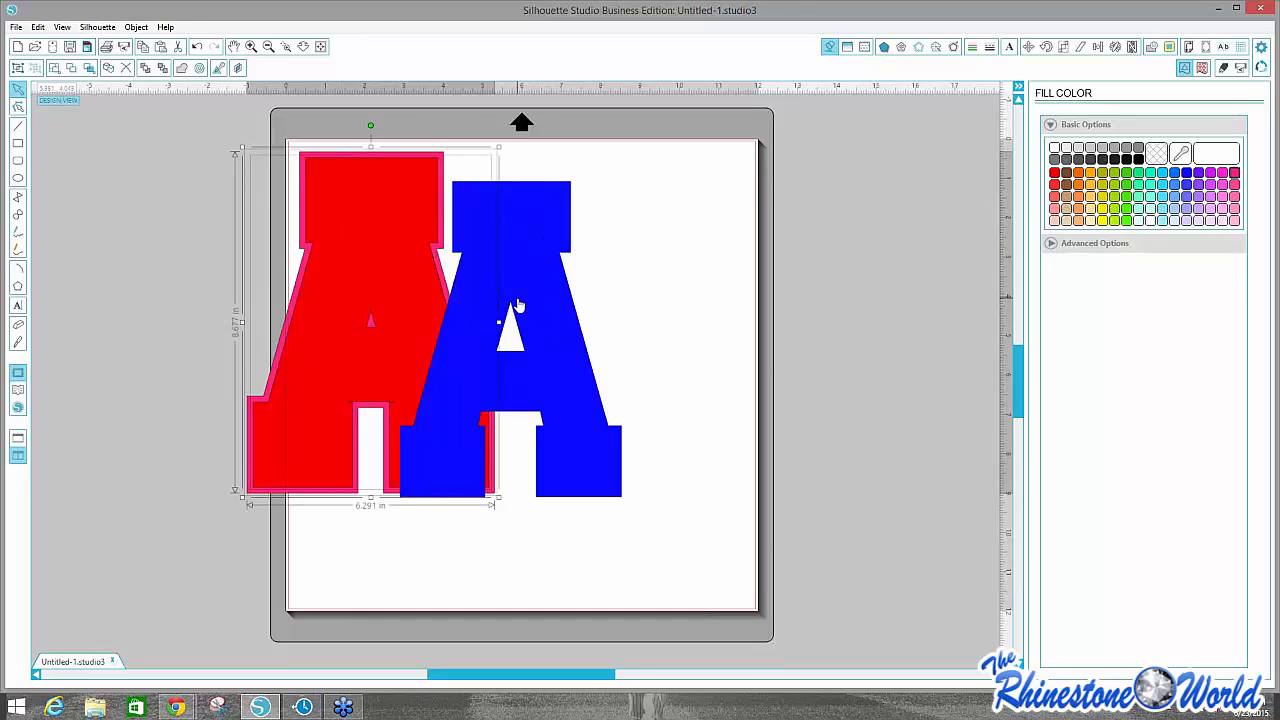
pyautogui.moveTo(420, 327); pyautogui.dragTo(560, 343)
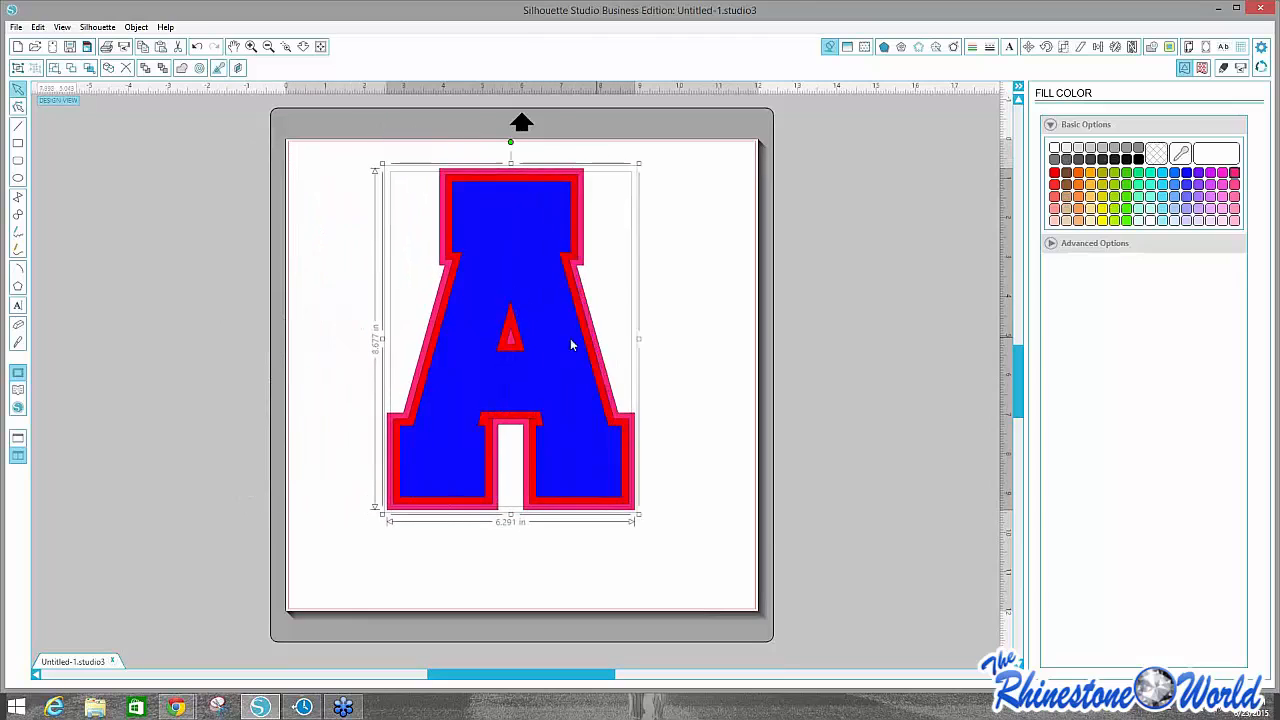
pyautogui.click(1152, 47)
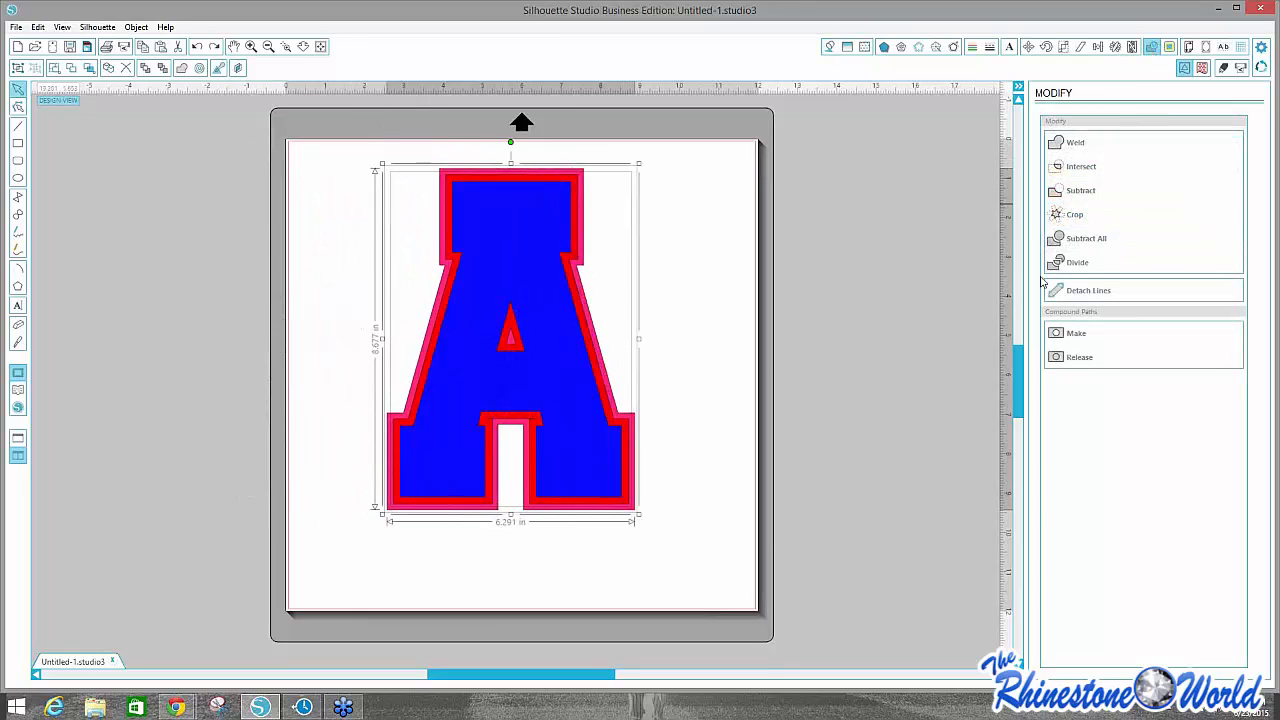
pyautogui.click(251, 46)
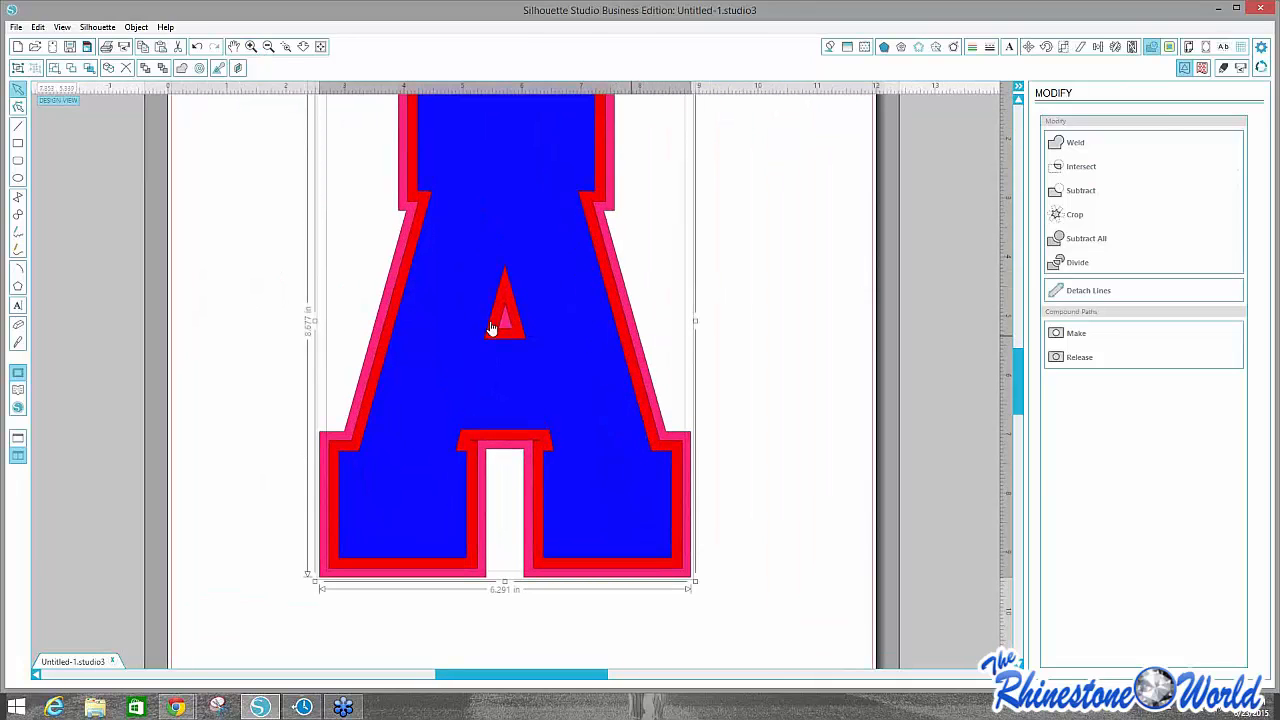
pyautogui.moveTo(503, 323); pyautogui.dragTo(457, 331)
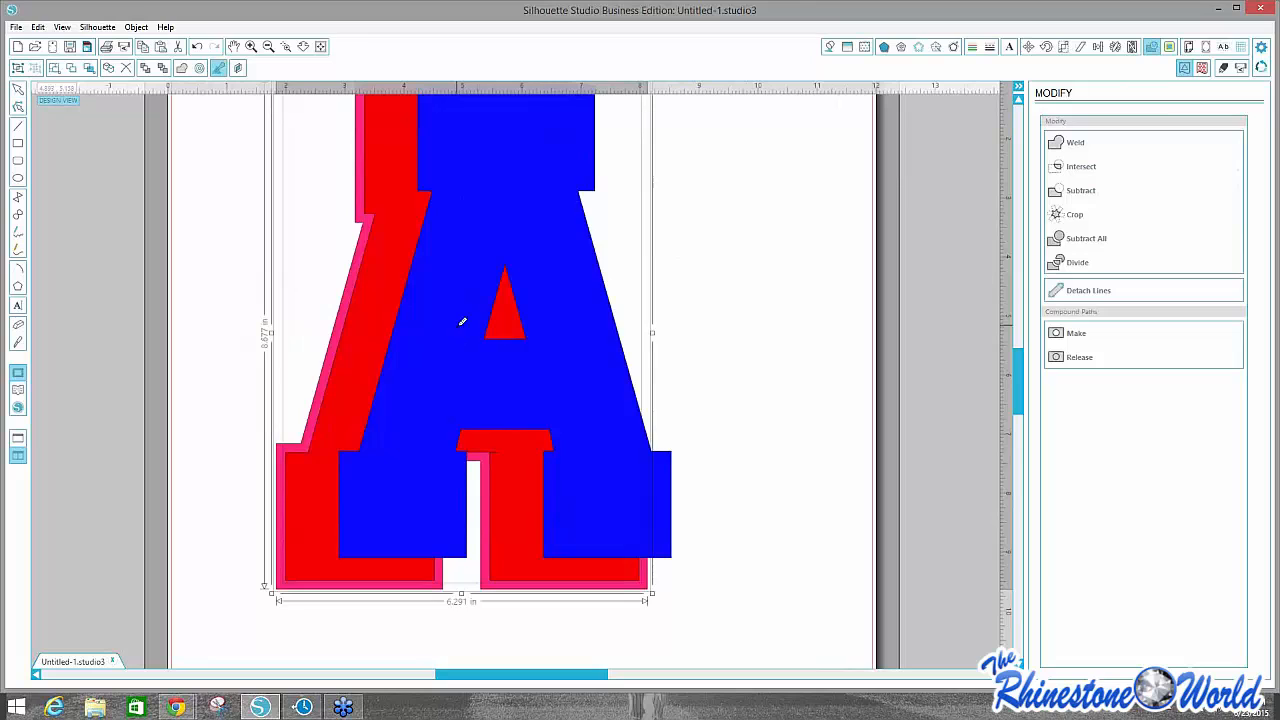
pyautogui.hotkey('ctrl', 'z')
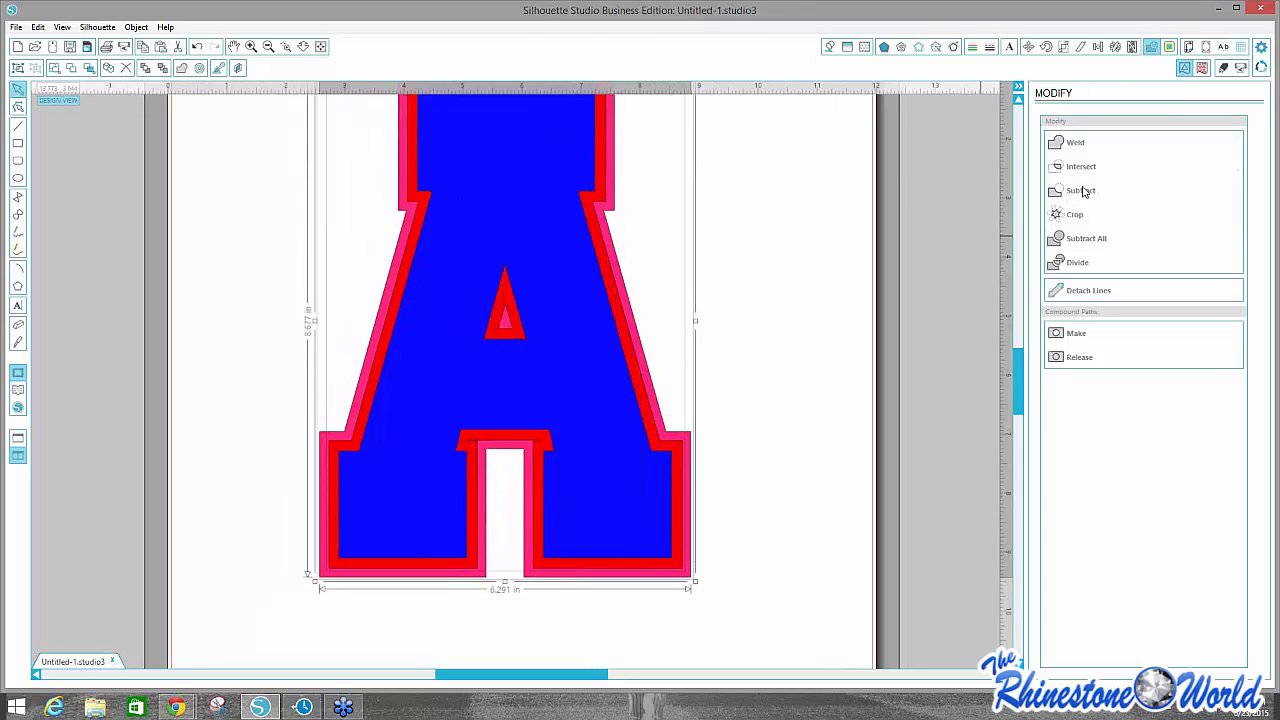
pyautogui.click(1083, 191)
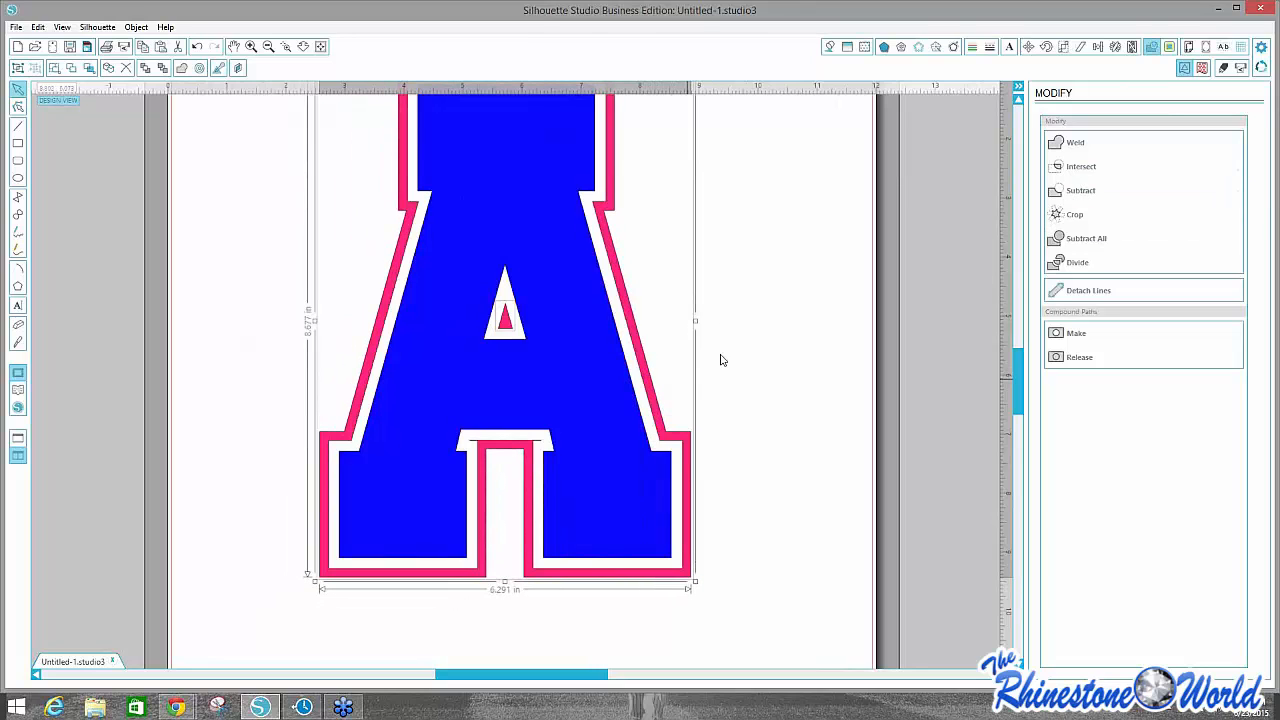
pyautogui.click(721, 359)
# Pull the blue letter and the pink outline apart, and undo the moves.
pyautogui.moveTo(637, 397); pyautogui.dragTo(353, 442)
pyautogui.click(642, 416)
pyautogui.moveTo(655, 415); pyautogui.dragTo(737, 408)
pyautogui.click(659, 462)
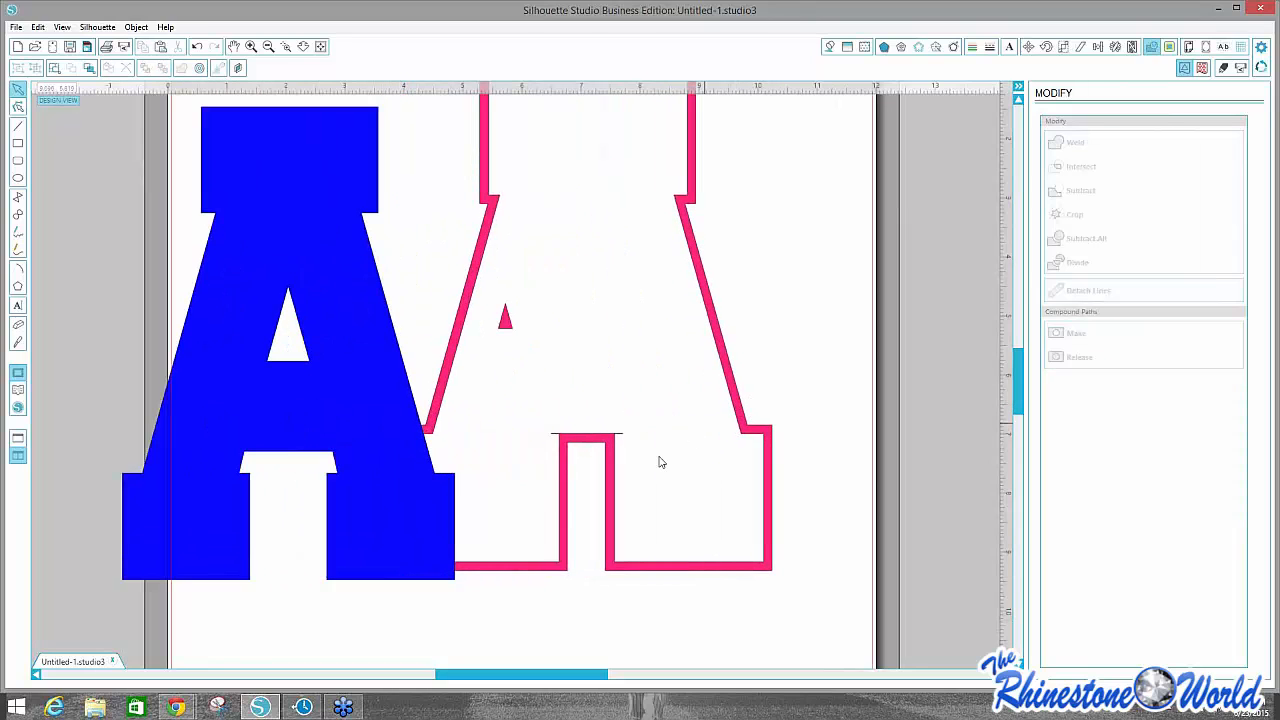
pyautogui.hotkey('ctrl', 'z')
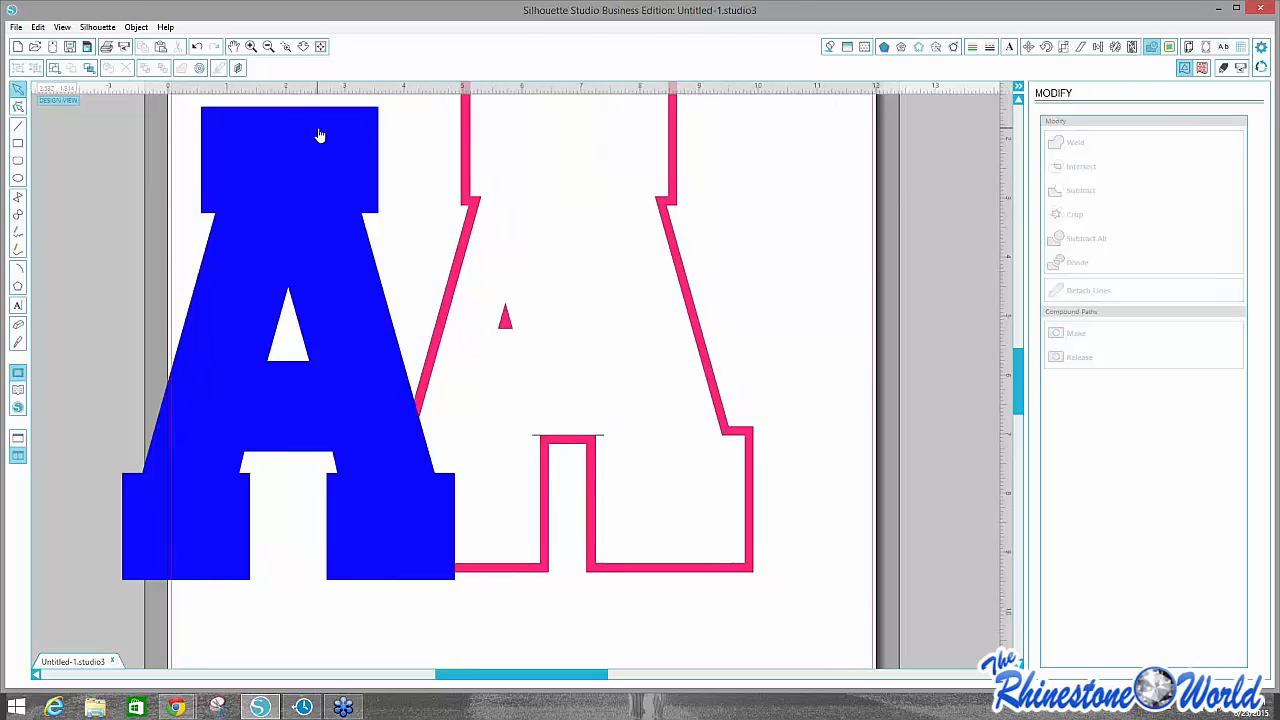
pyautogui.hotkey('ctrl', 'z')
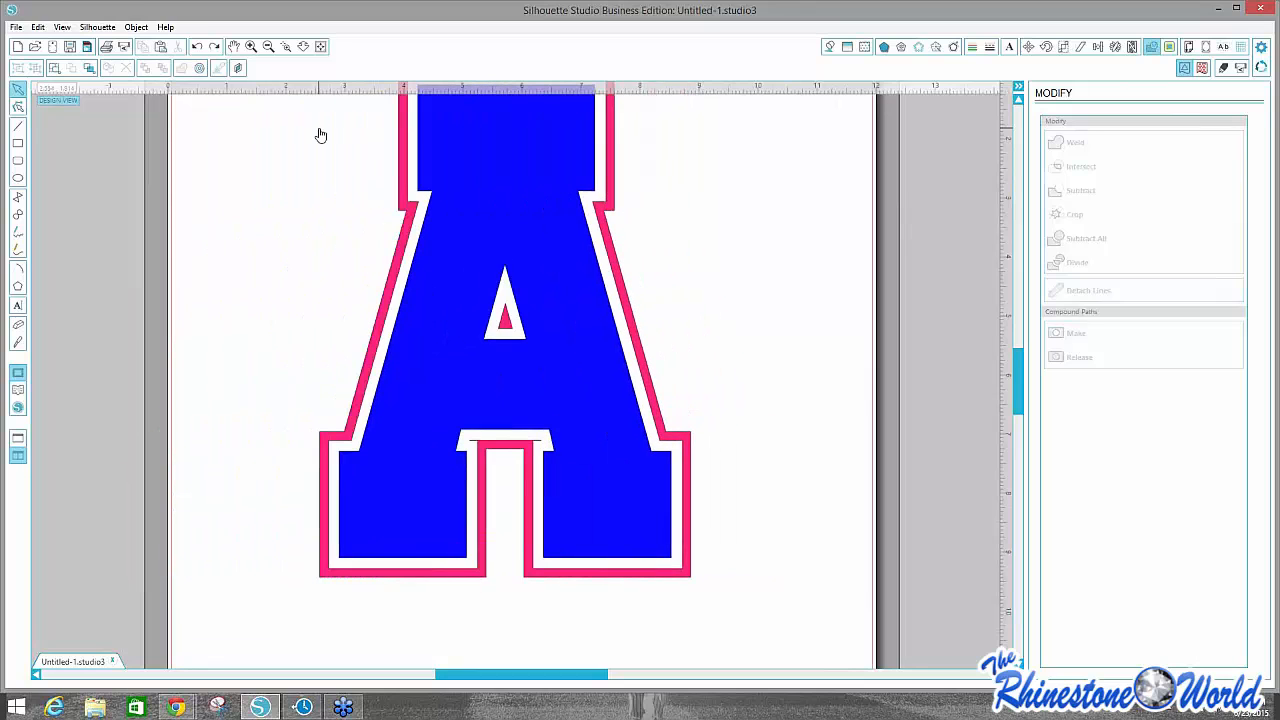
# Try to delete the stray line end above the leg gap by editing the pink outline's points, and undo the deletion.
pyautogui.click(251, 46)
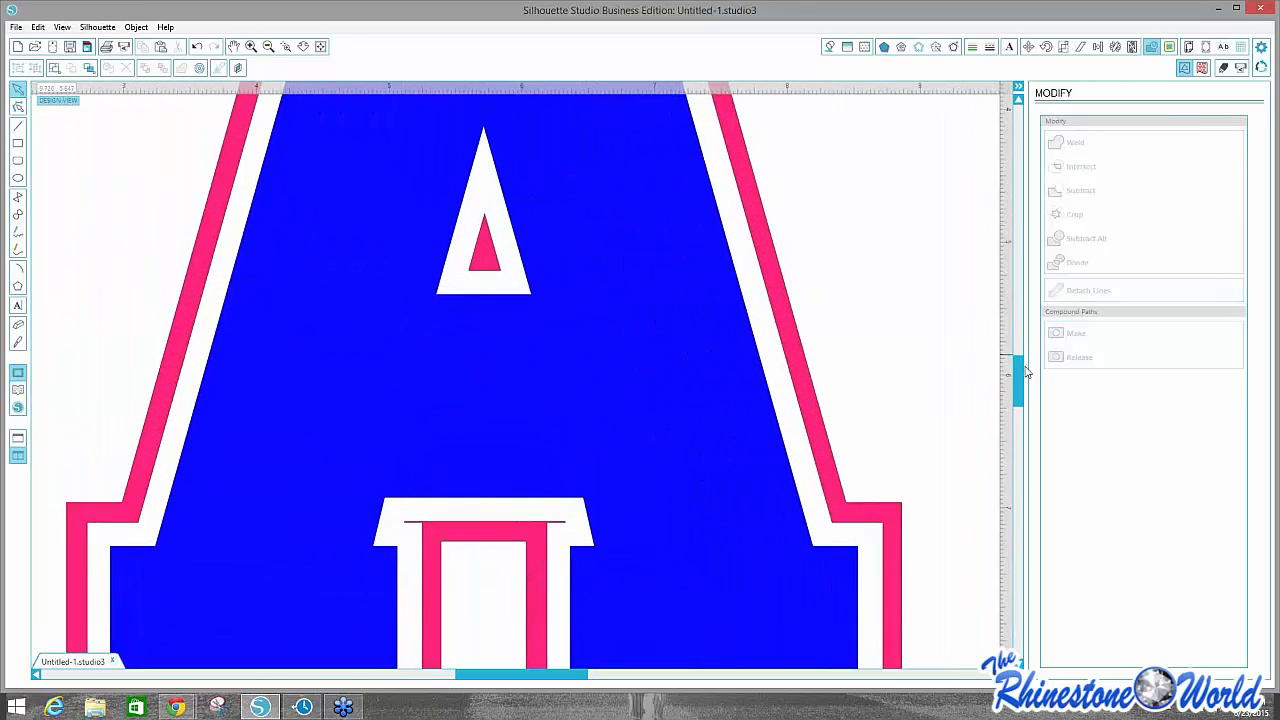
pyautogui.scroll(-3, 580, 414)
pyautogui.doubleClick(558, 391)
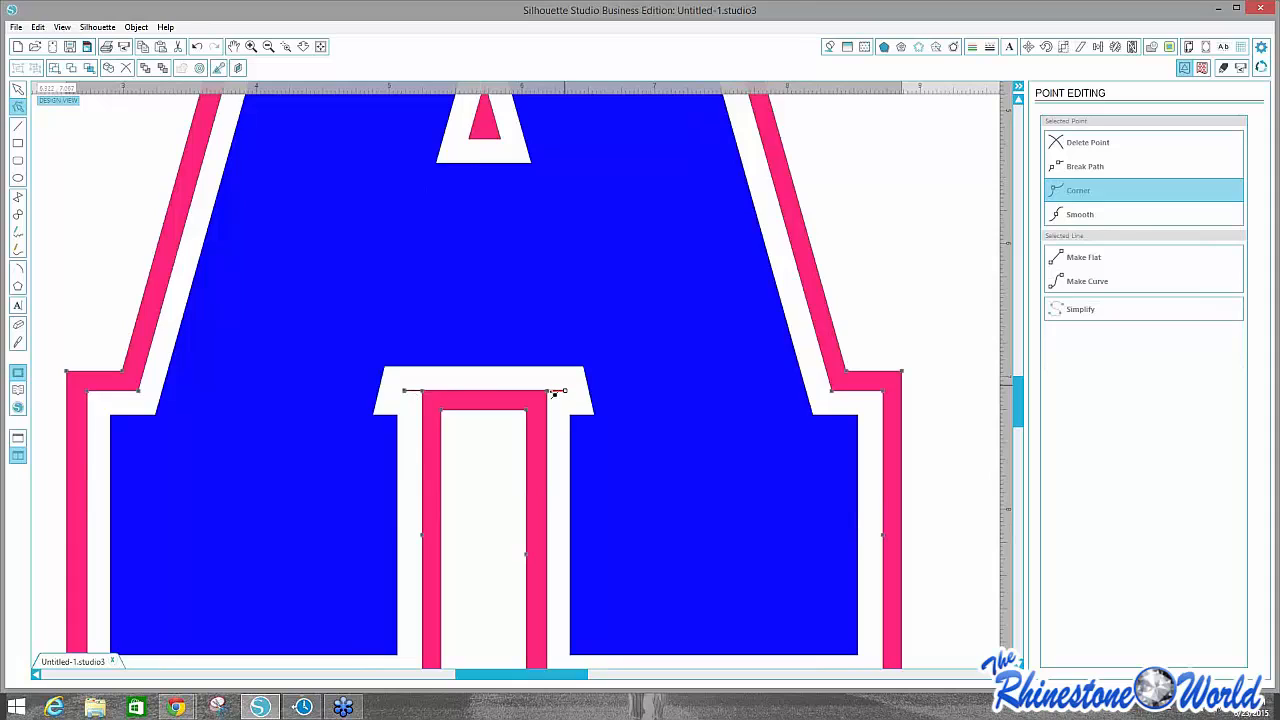
pyautogui.press('Delete')
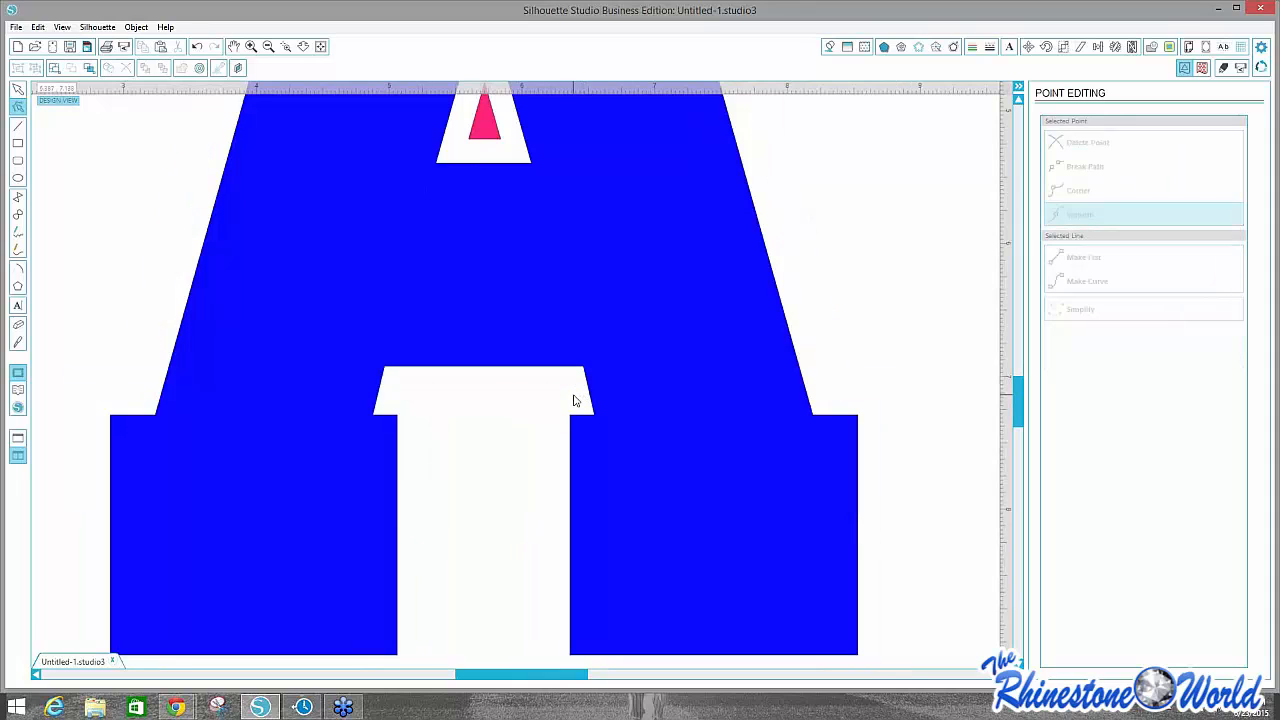
pyautogui.hotkey('ctrl', 'z')
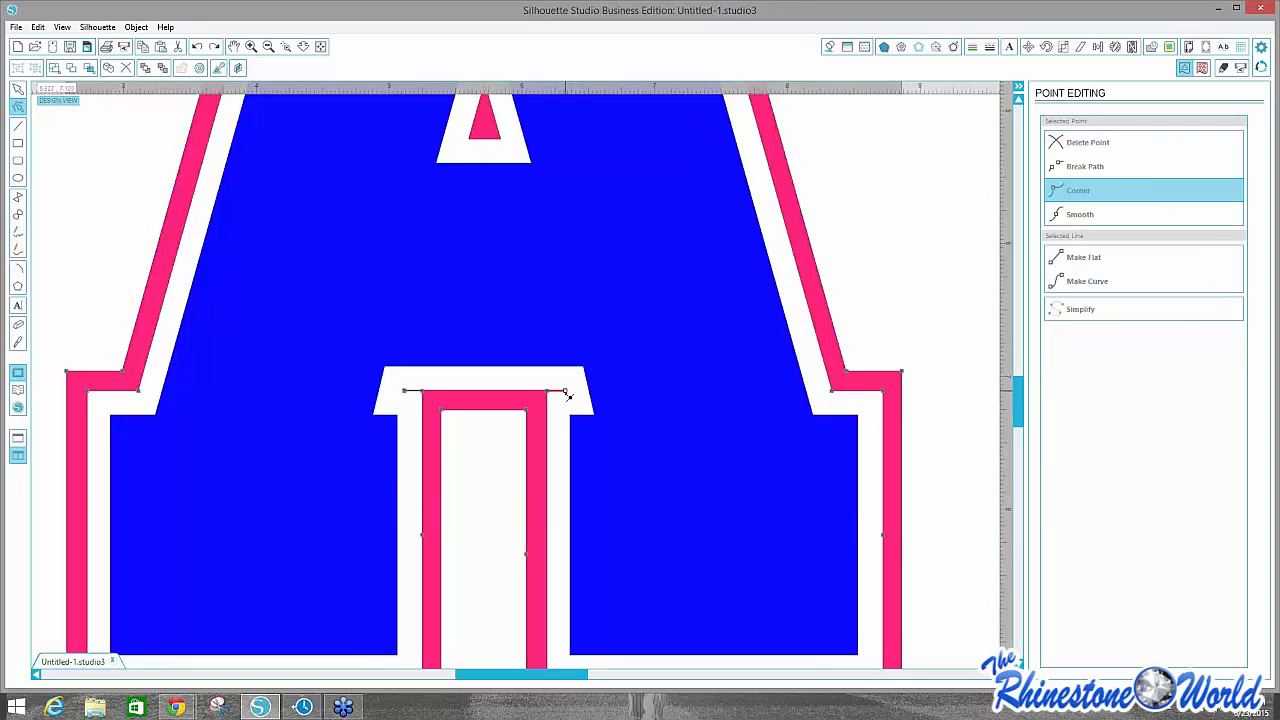
pyautogui.click(490, 381)
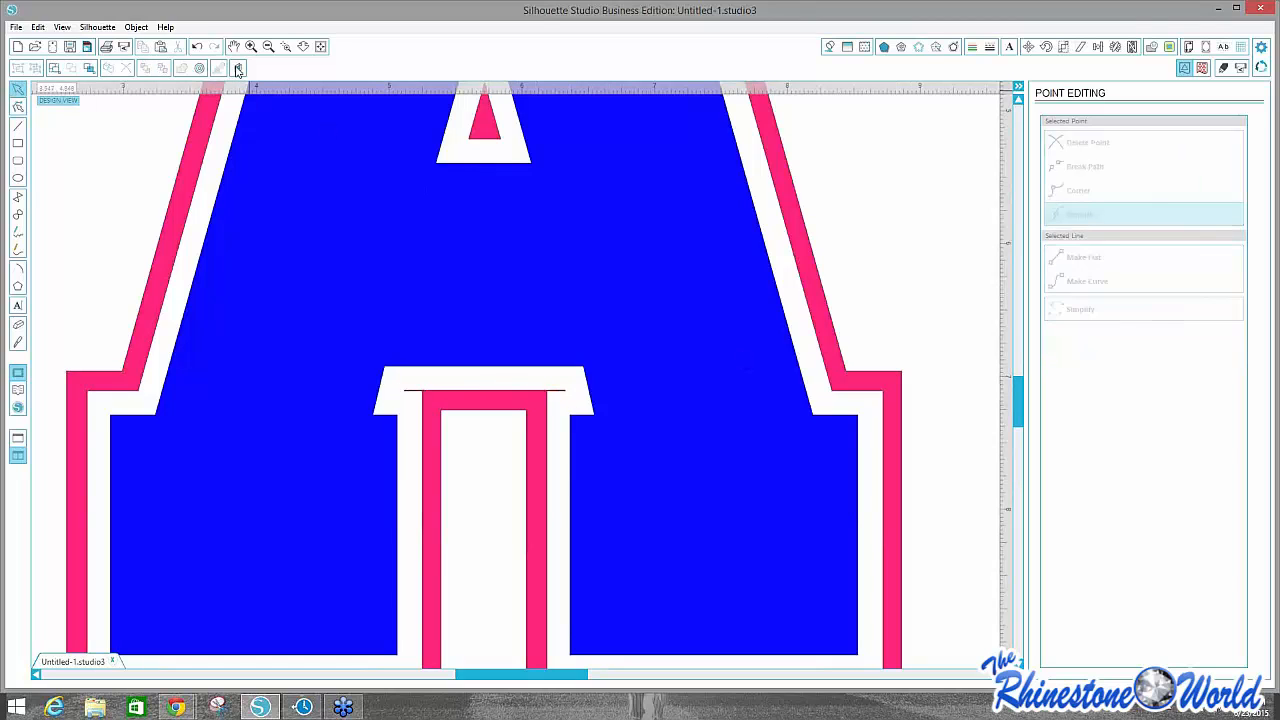
# Select the inner letter together with its pink outline and fill them all with the same blue.
pyautogui.click(267, 48)
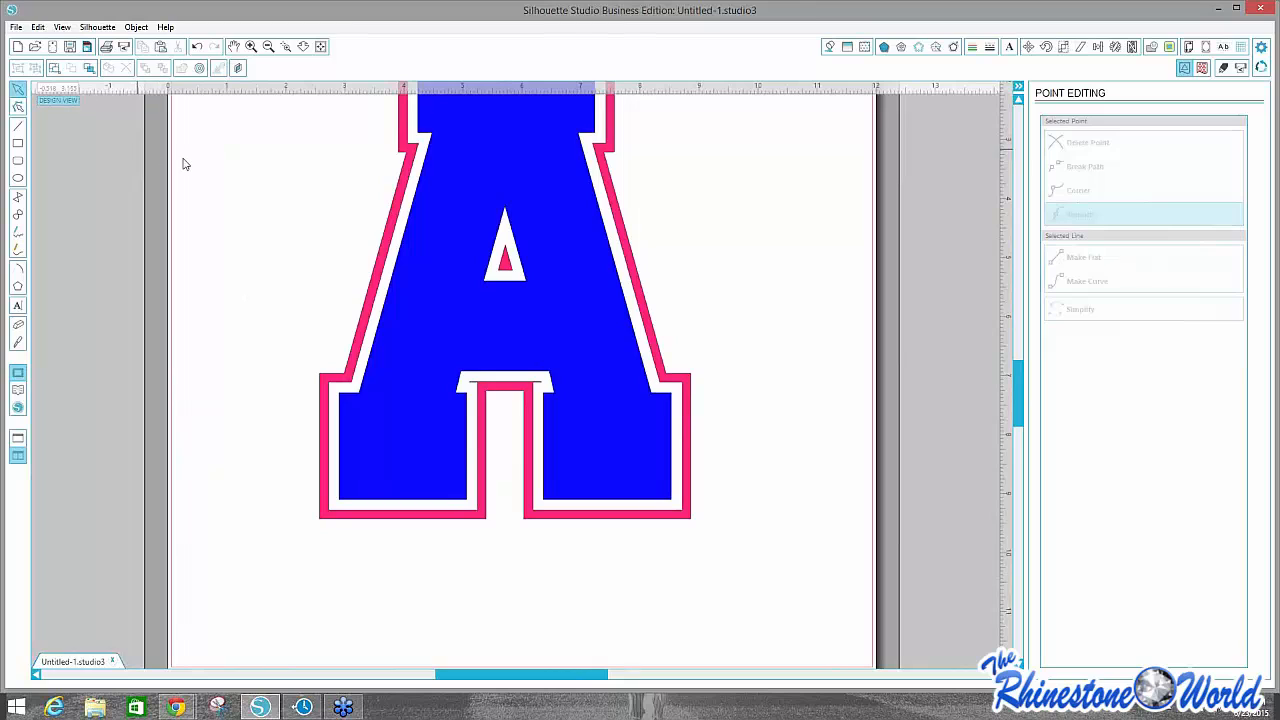
pyautogui.moveTo(1022, 415); pyautogui.dragTo(1022, 403)
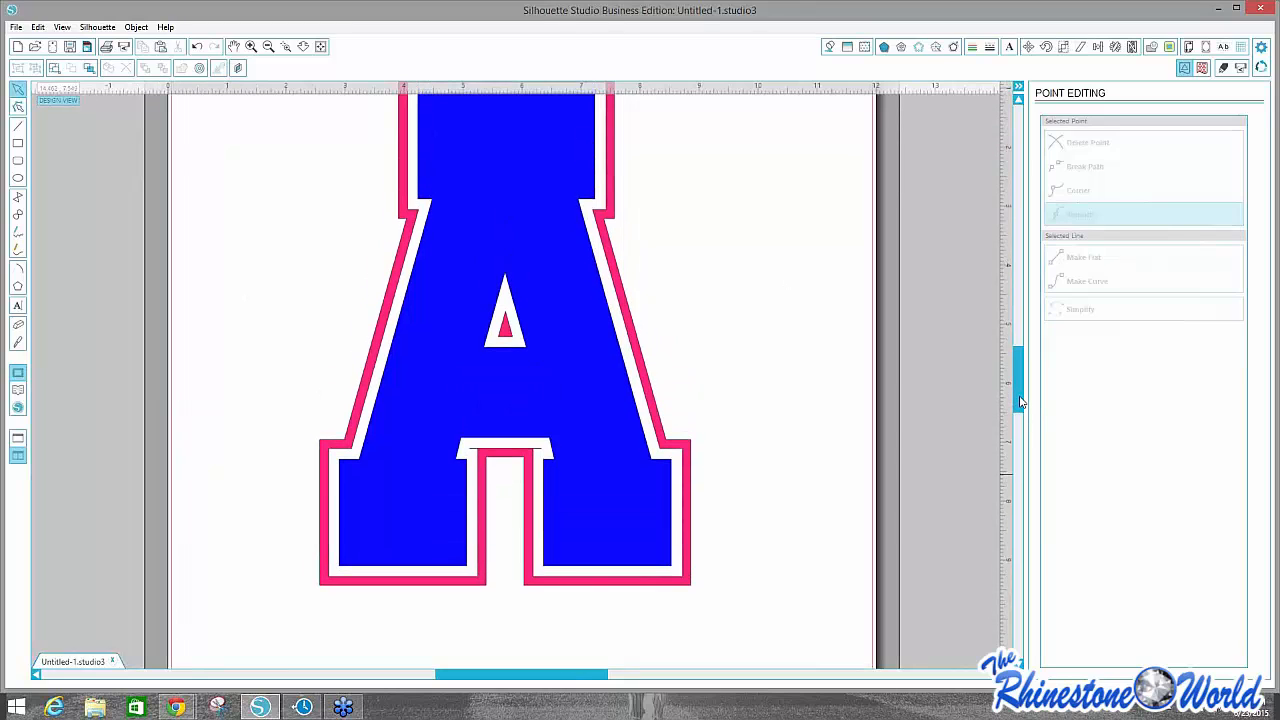
pyautogui.click(268, 47)
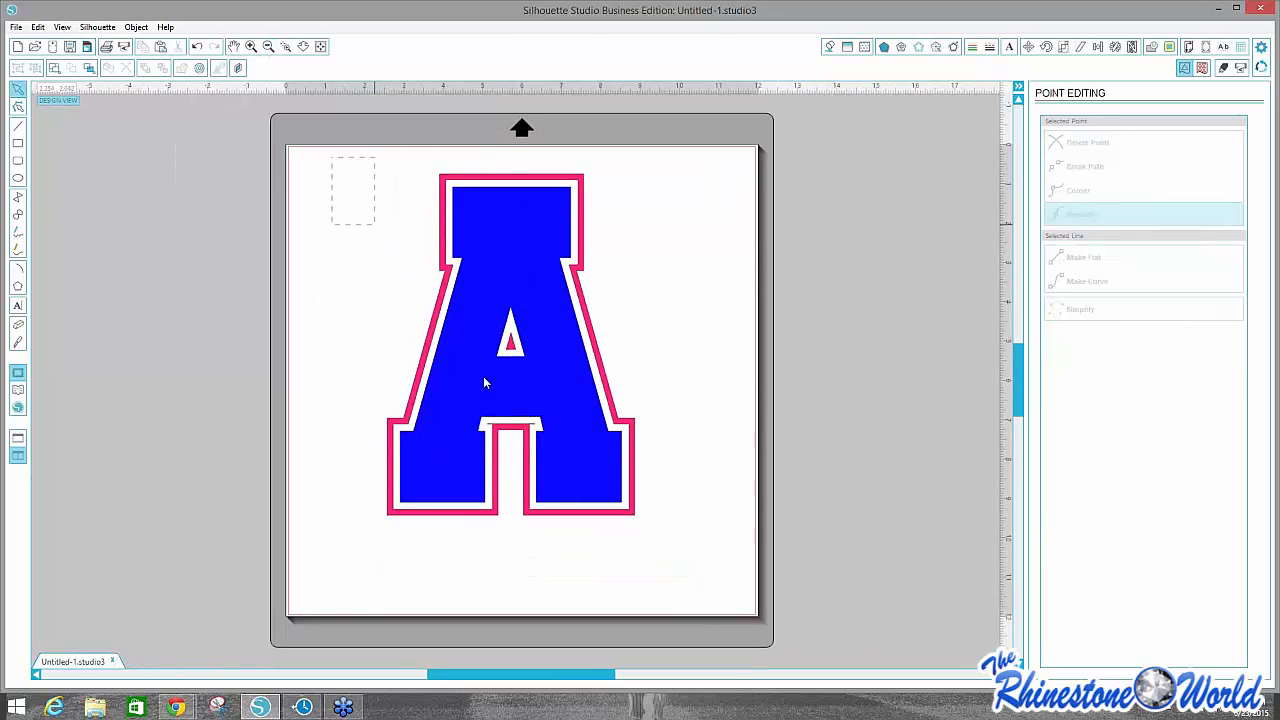
pyautogui.moveTo(484, 383); pyautogui.dragTo(661, 533)
pyautogui.click(830, 46)
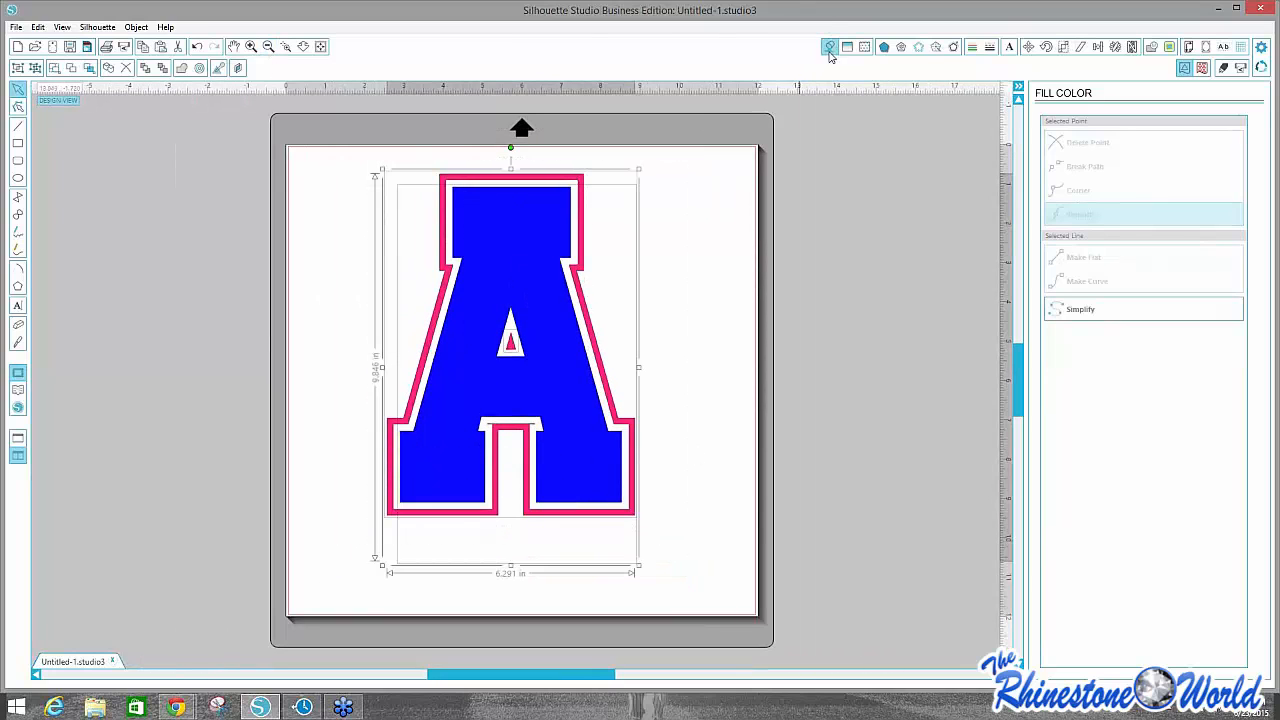
pyautogui.click(1186, 174)
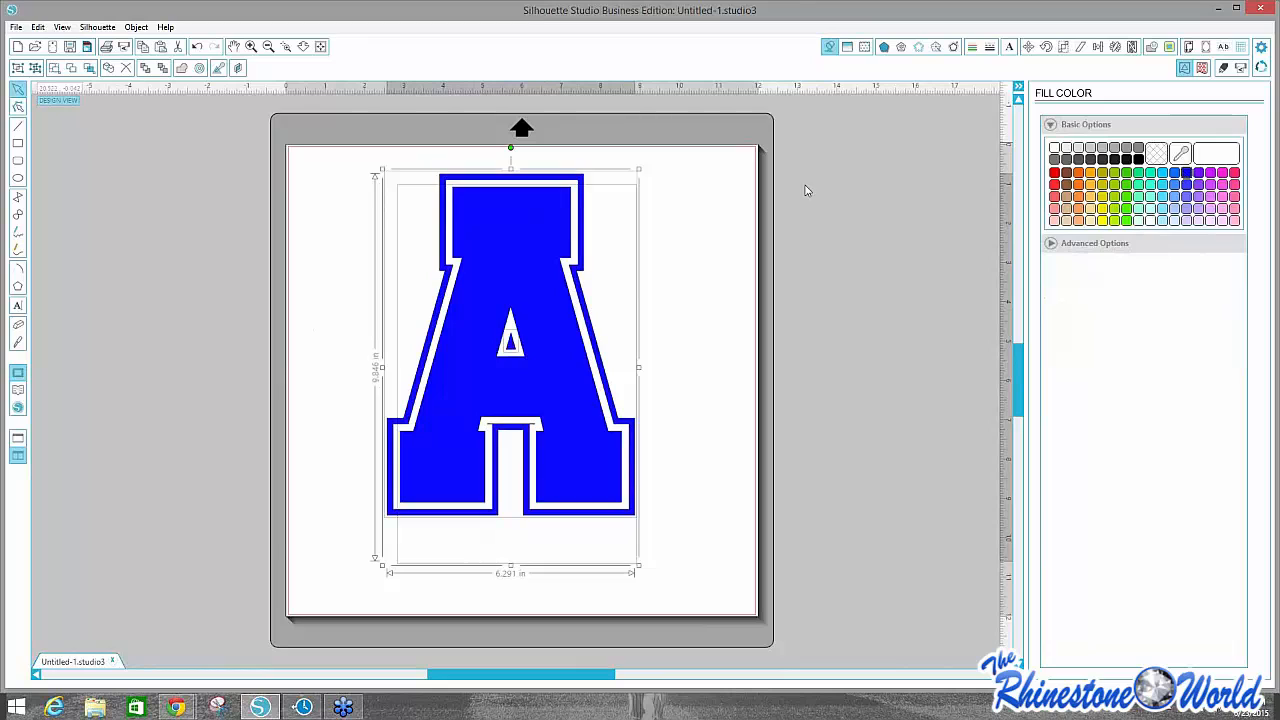
# Group the blue letter with its outline and move the group slightly to the right on the page.
pyautogui.rightClick(496, 274)
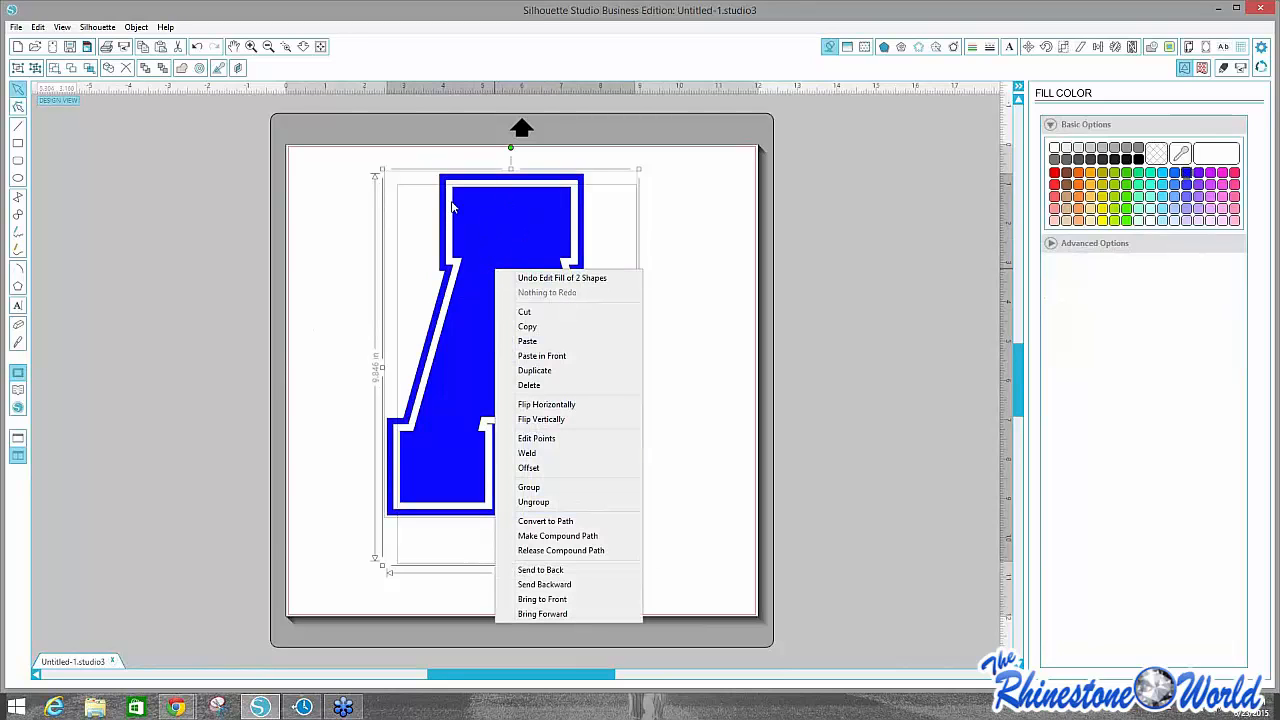
pyautogui.click(530, 488)
pyautogui.moveTo(677, 449); pyautogui.dragTo(589, 380)
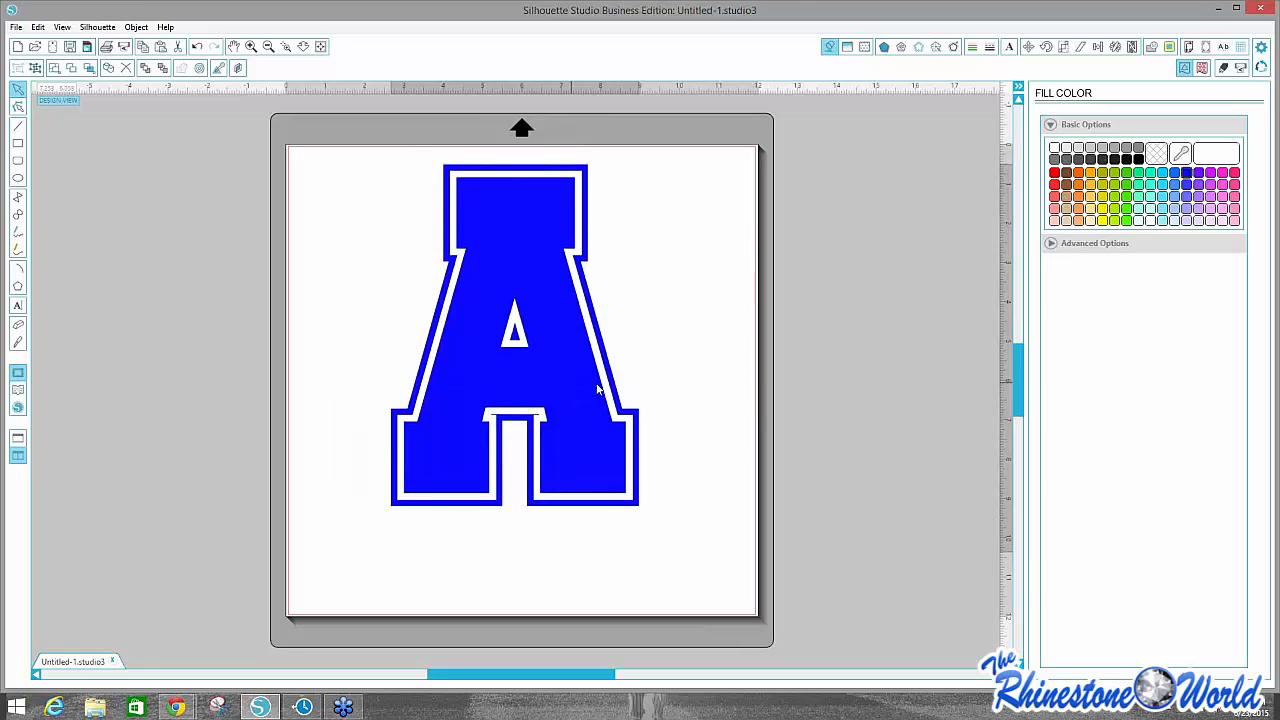
pyautogui.moveTo(572, 333); pyautogui.dragTo(422, 293)
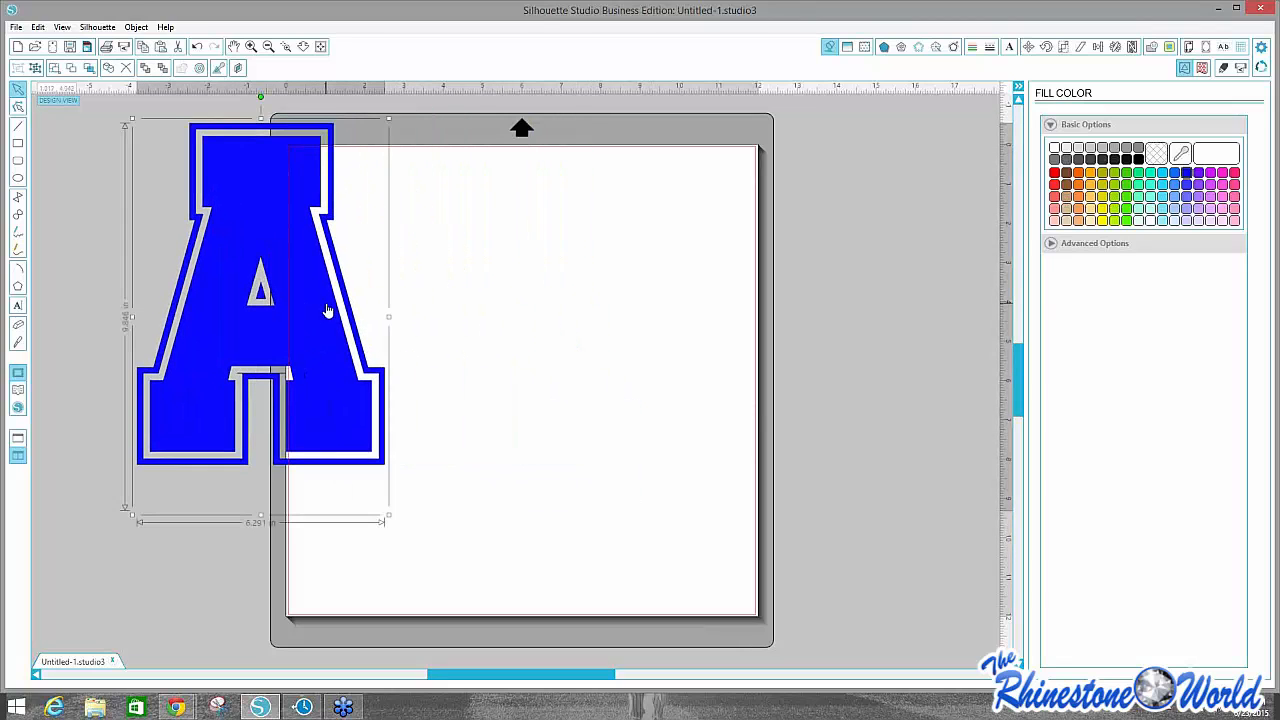
pyautogui.click(422, 293)
pyautogui.moveTo(325, 281); pyautogui.dragTo(614, 316)
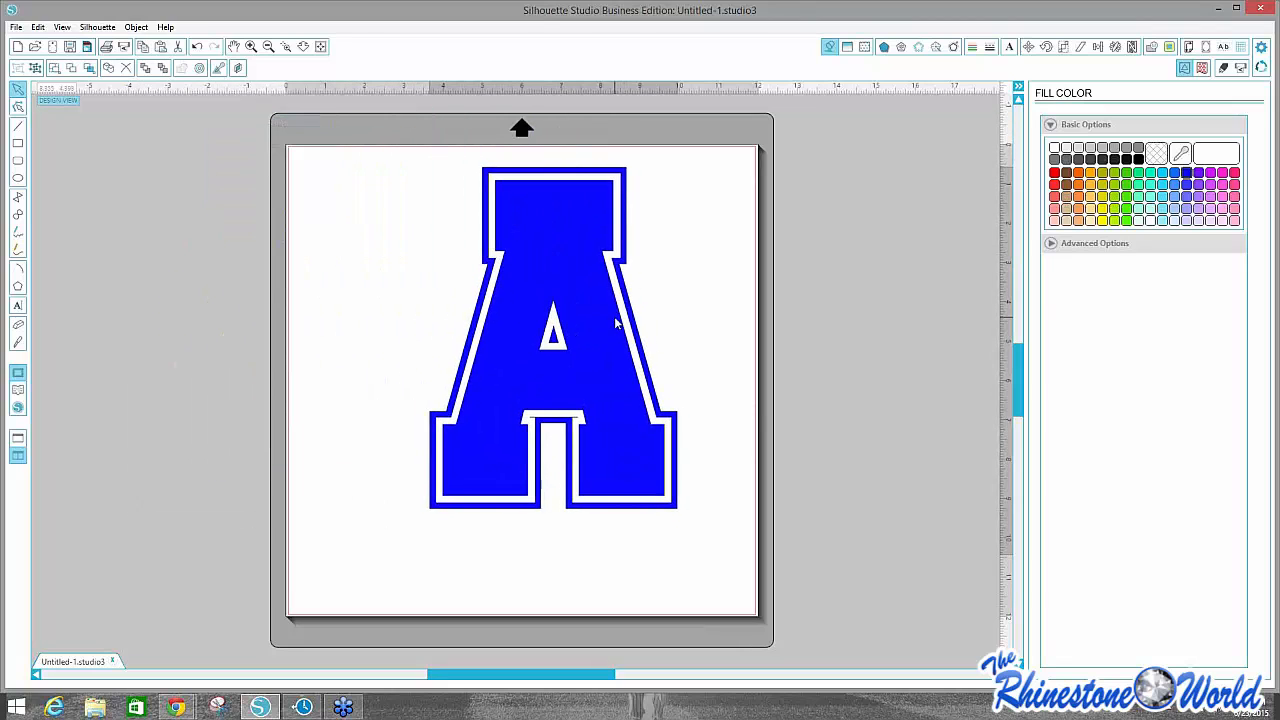
pyautogui.click(400, 215)
# Insert the "banner 2" design from the library's Recent Downloads folder into the drawing.
pyautogui.click(16, 27)
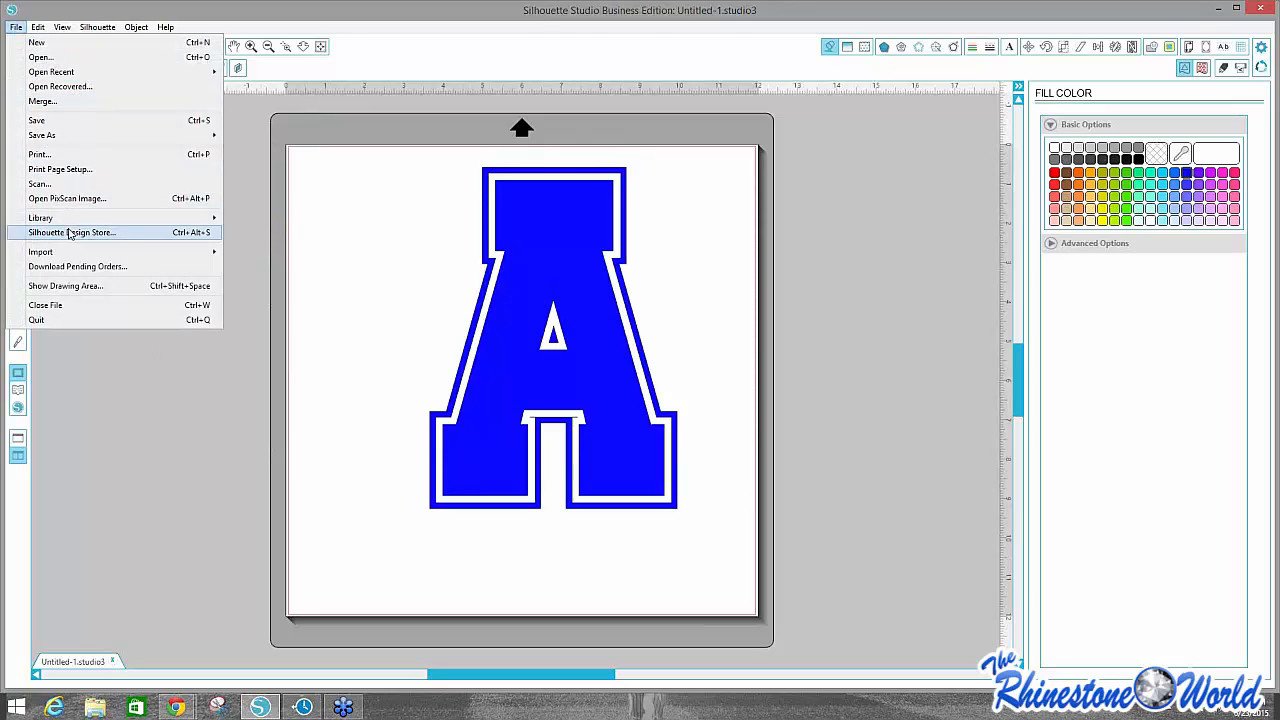
pyautogui.moveTo(80, 219)
pyautogui.click(262, 219)
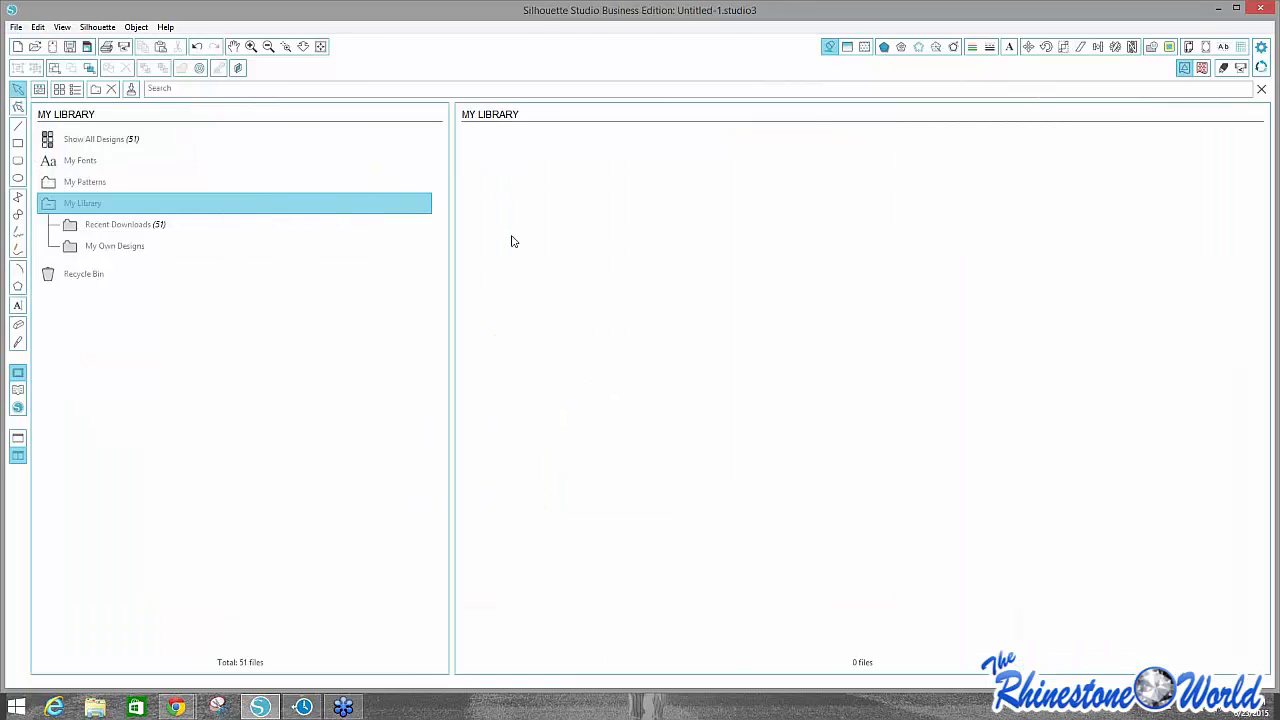
pyautogui.click(174, 231)
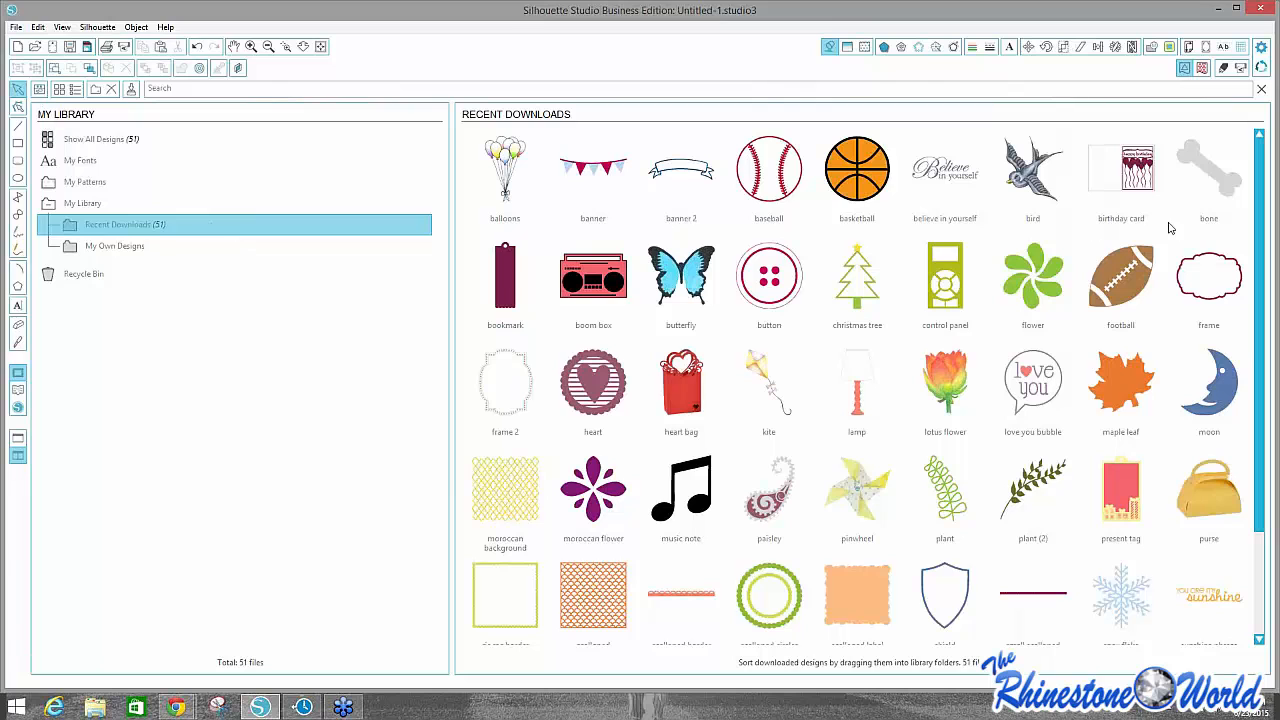
pyautogui.moveTo(1259, 187); pyautogui.dragTo(1275, 151)
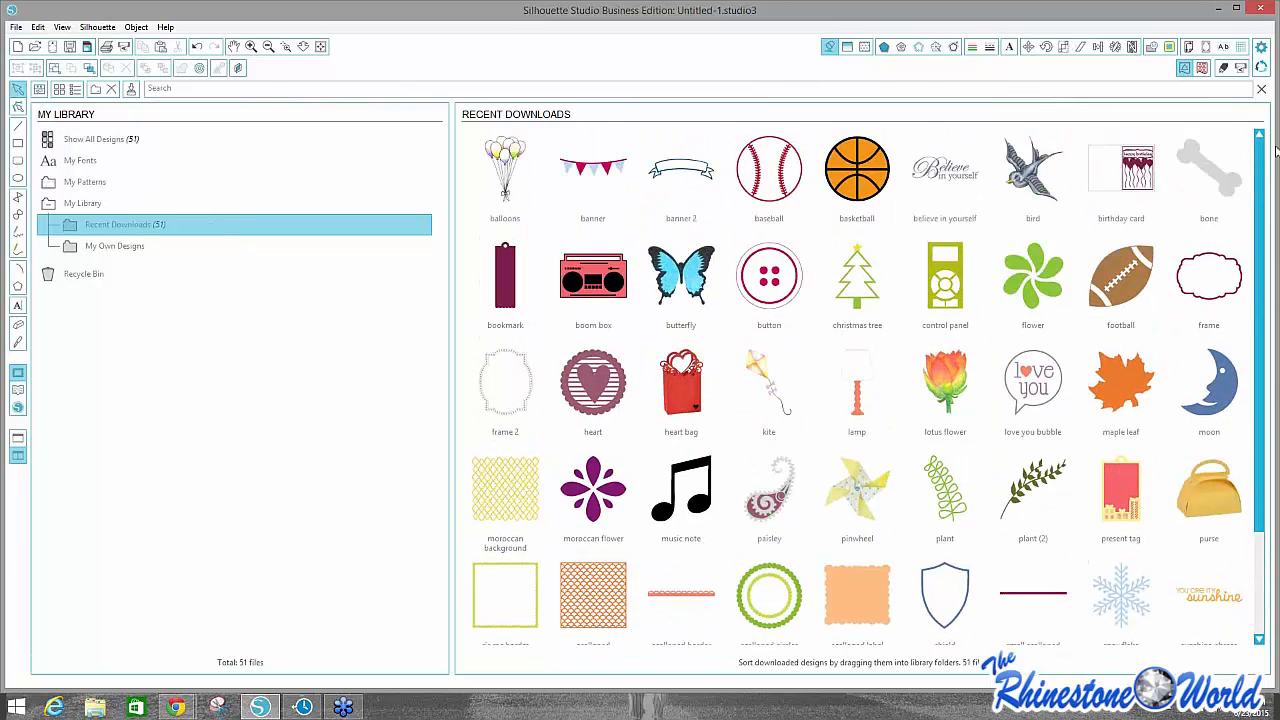
pyautogui.click(671, 173)
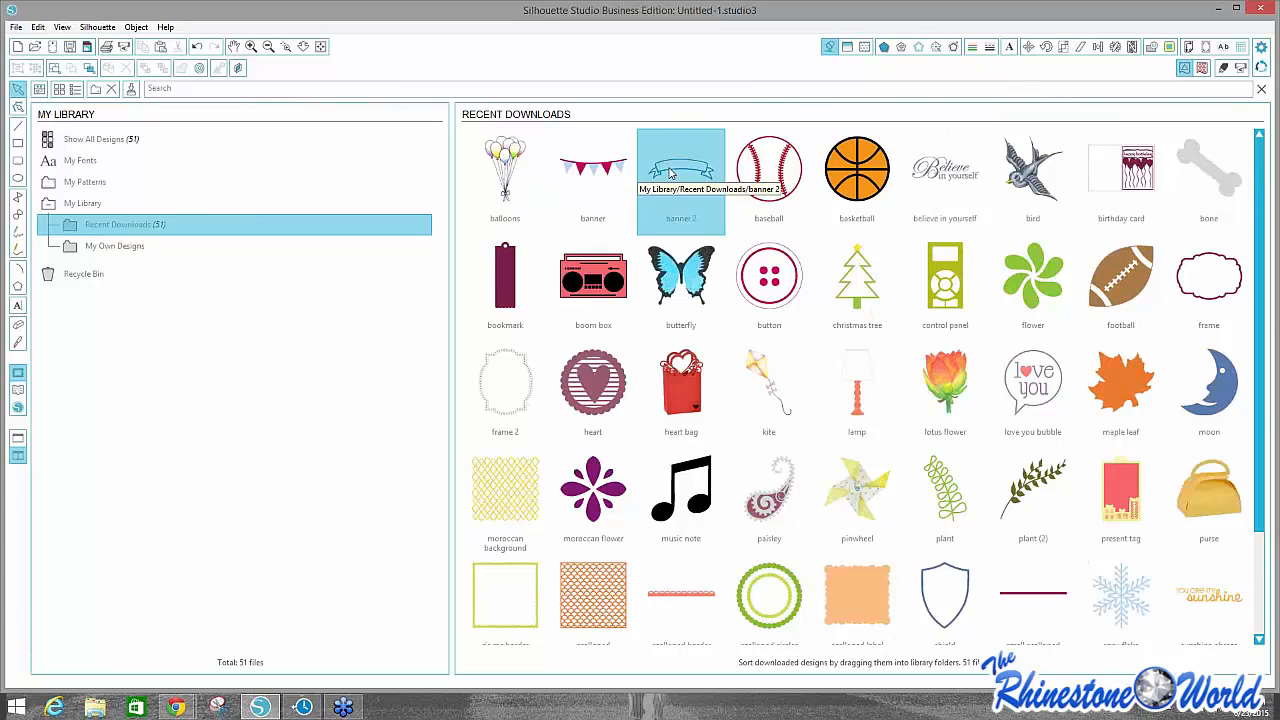
pyautogui.doubleClick(671, 173)
# Move the letter out of the way and enlarge the banner proportionally to about 10.87 in wide.
pyautogui.moveTo(652, 384); pyautogui.dragTo(397, 343)
pyautogui.click(657, 374)
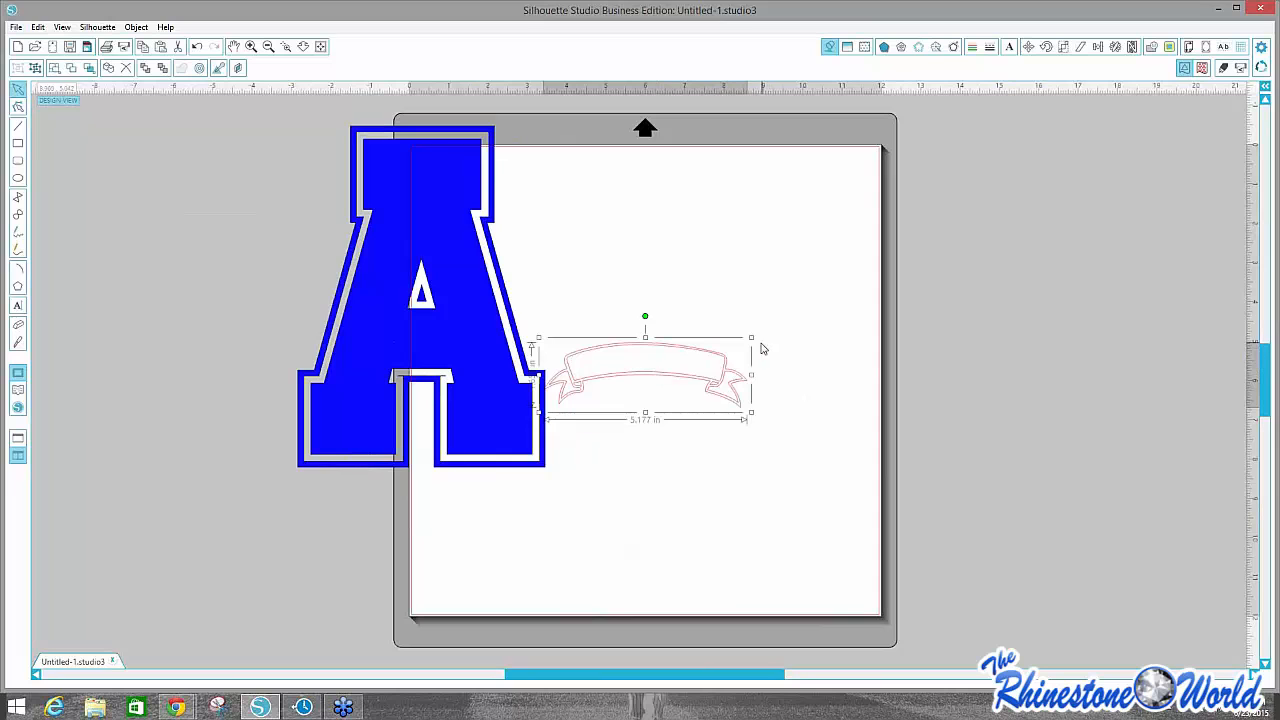
pyautogui.moveTo(751, 337); pyautogui.dragTo(1078, 233)
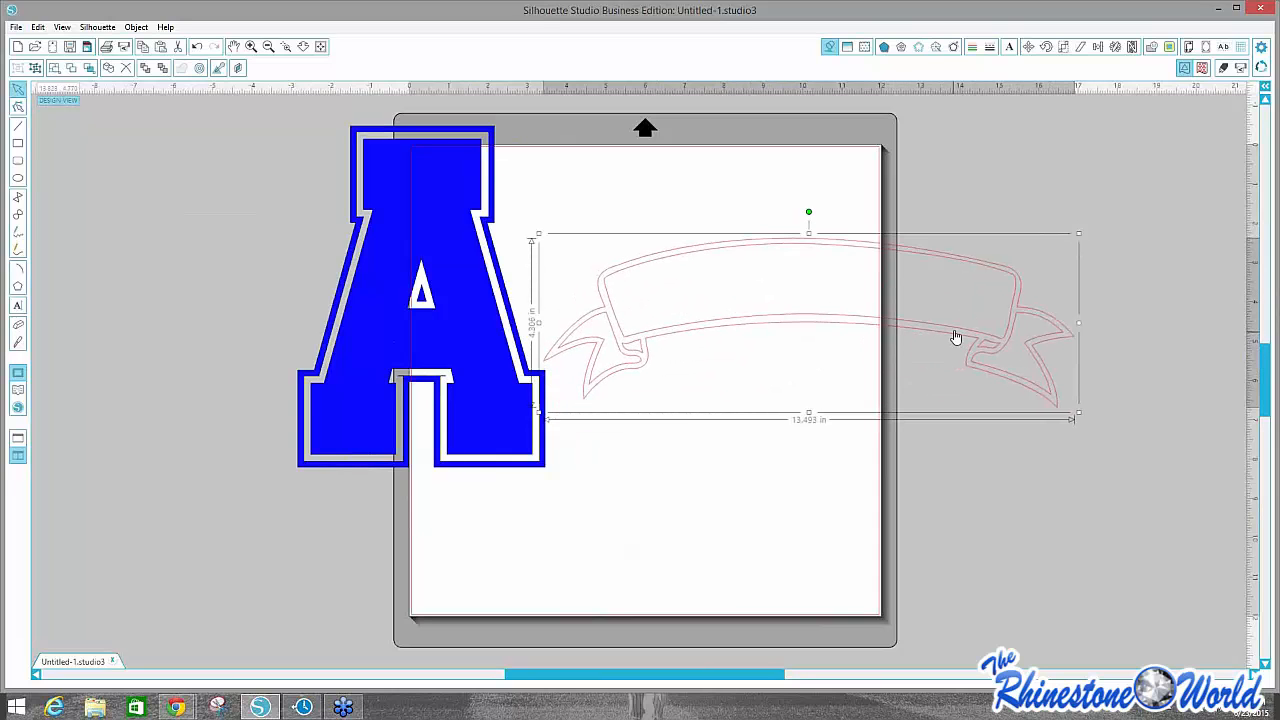
pyautogui.moveTo(954, 337); pyautogui.dragTo(948, 380)
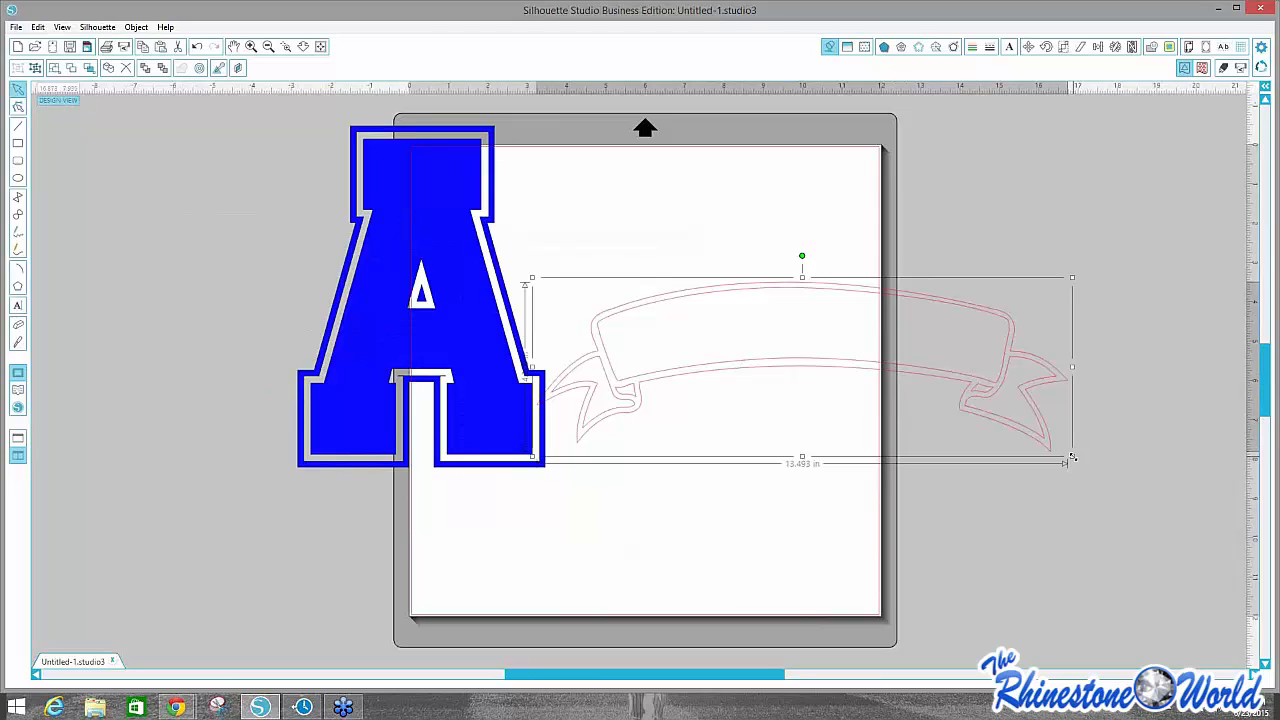
pyautogui.moveTo(1075, 462); pyautogui.dragTo(976, 422)
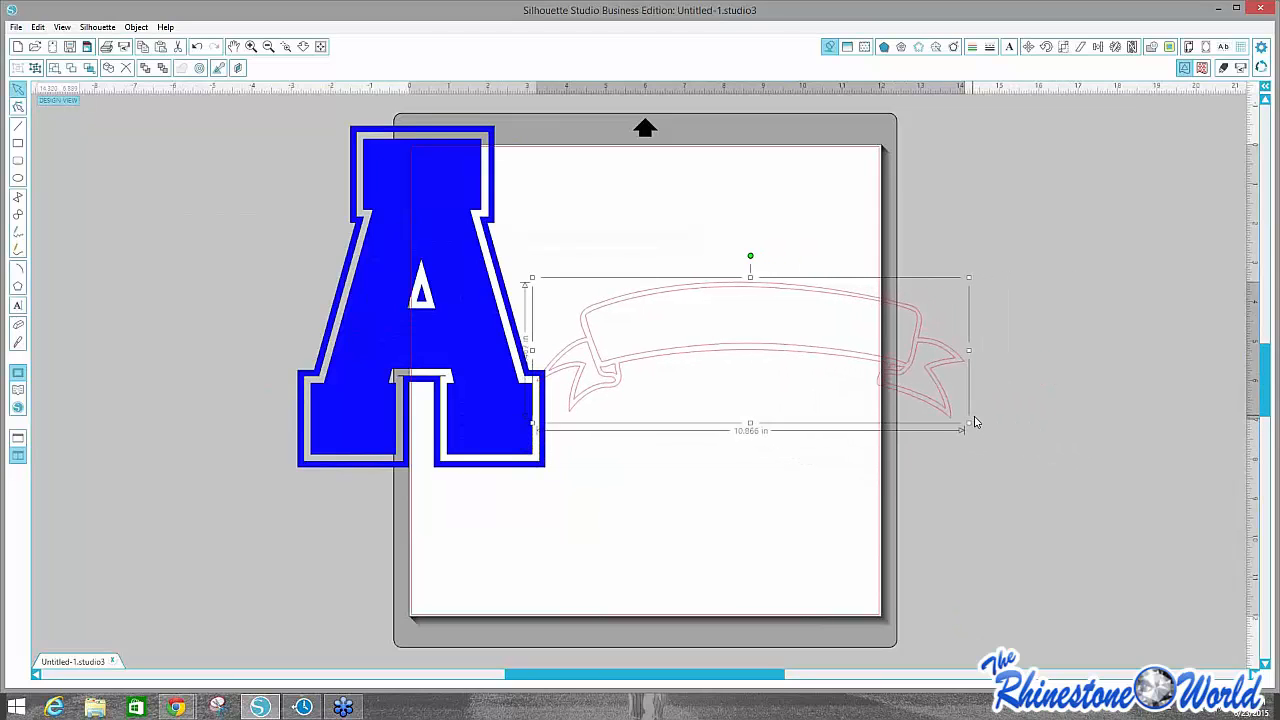
# Move the banner to the lower edge of the page and the blue letter back to the page's centre.
pyautogui.click(915, 390)
pyautogui.moveTo(890, 380); pyautogui.dragTo(778, 592)
pyautogui.moveTo(523, 409); pyautogui.dragTo(749, 420)
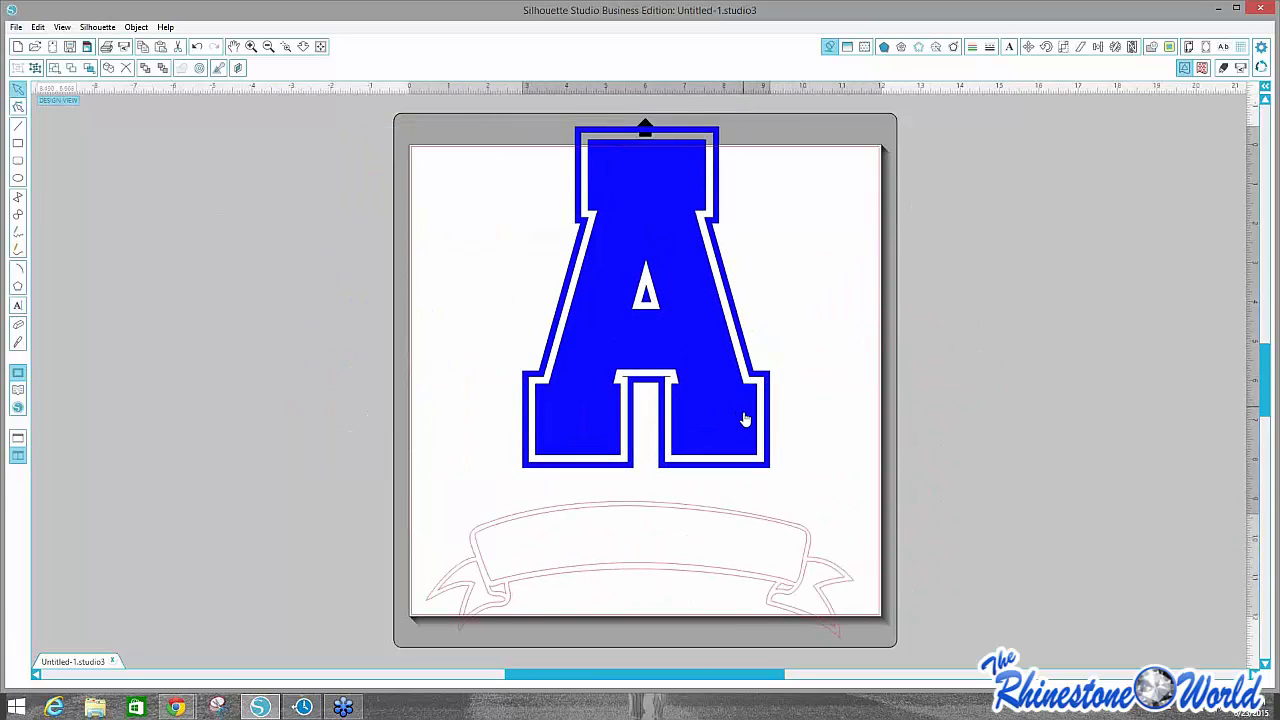
# Shrink the letter group to about 5.6 in wide near the page top and lay the banner across the letter's middle.
pyautogui.click(610, 181)
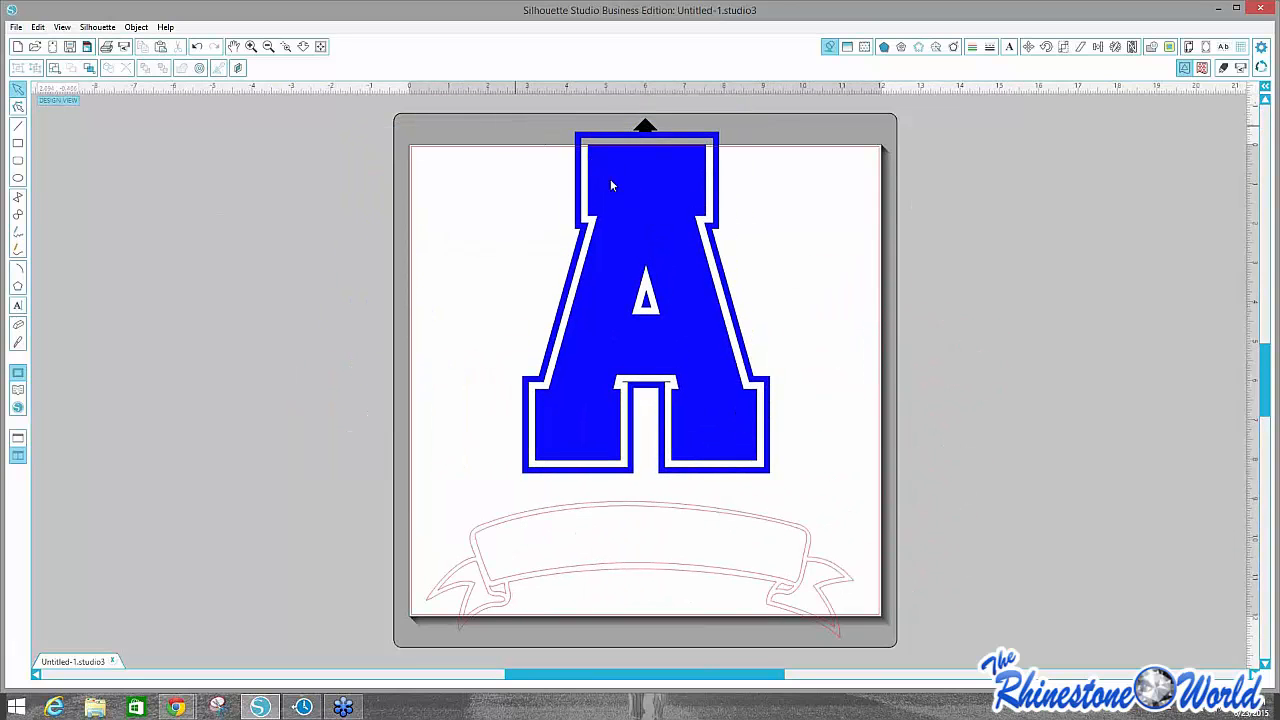
pyautogui.moveTo(517, 129); pyautogui.dragTo(547, 173)
pyautogui.moveTo(653, 242); pyautogui.dragTo(622, 215)
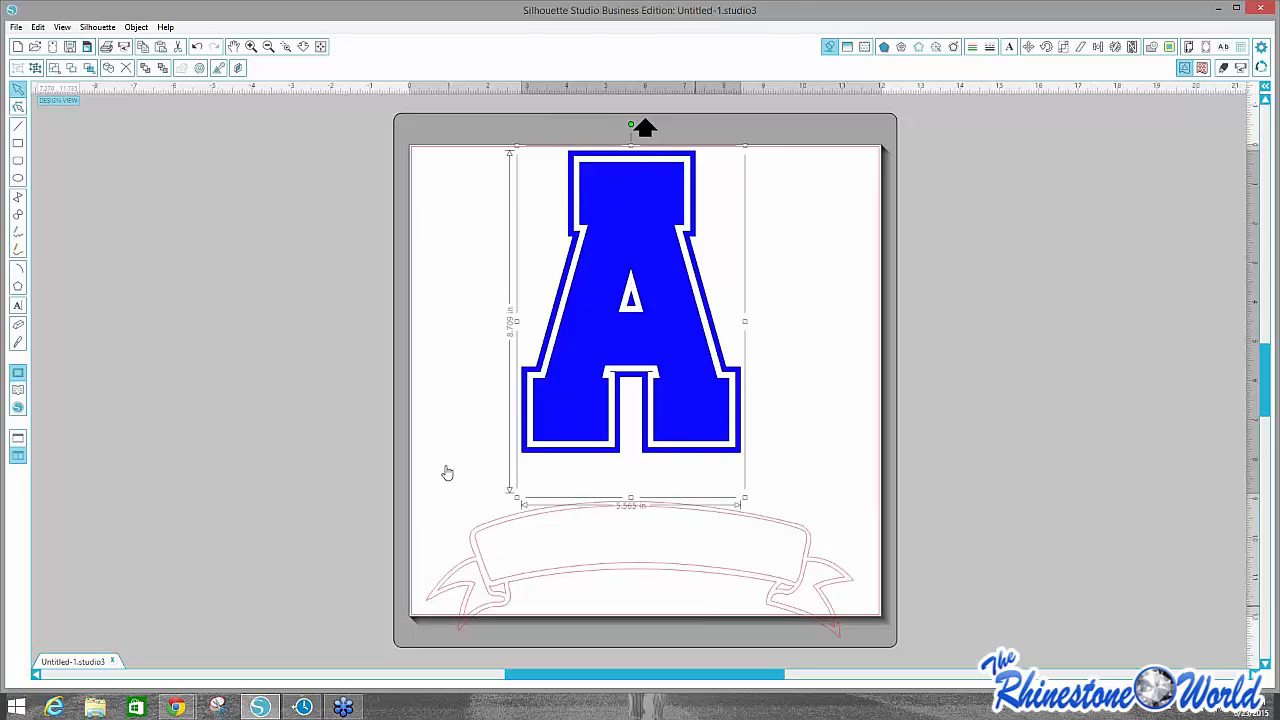
pyautogui.moveTo(717, 571); pyautogui.dragTo(698, 340)
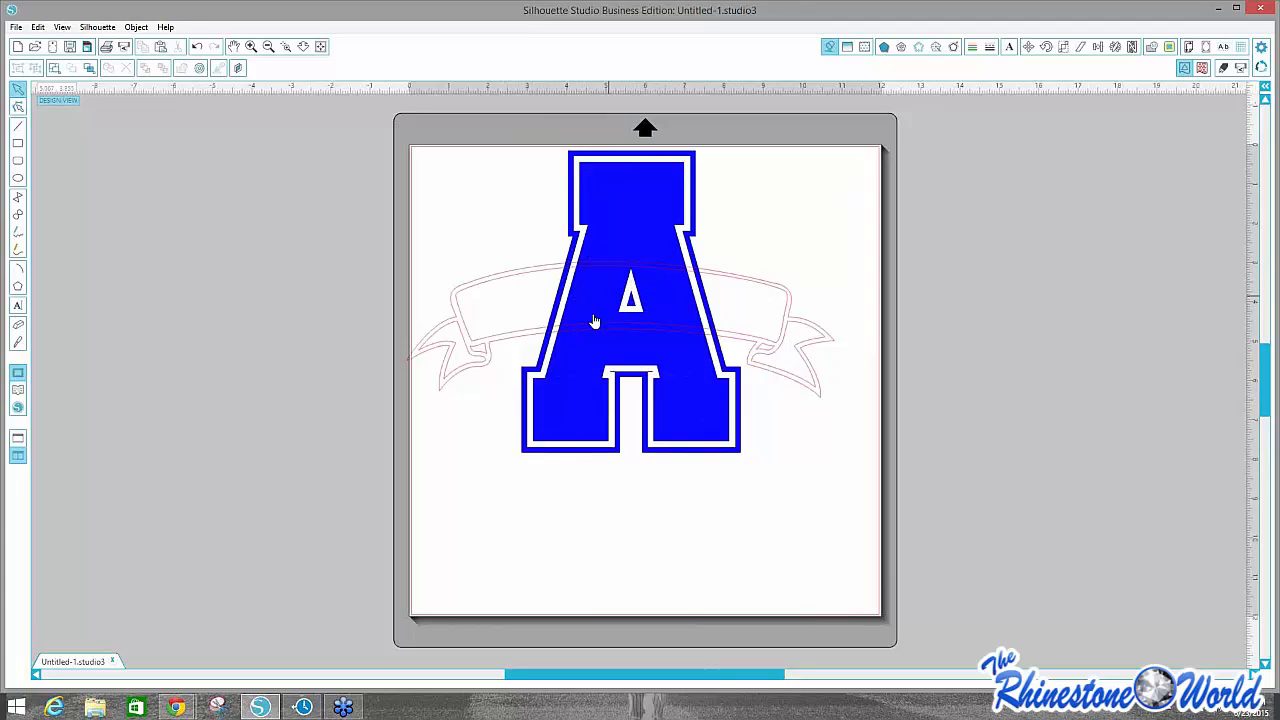
pyautogui.moveTo(741, 337); pyautogui.dragTo(748, 339)
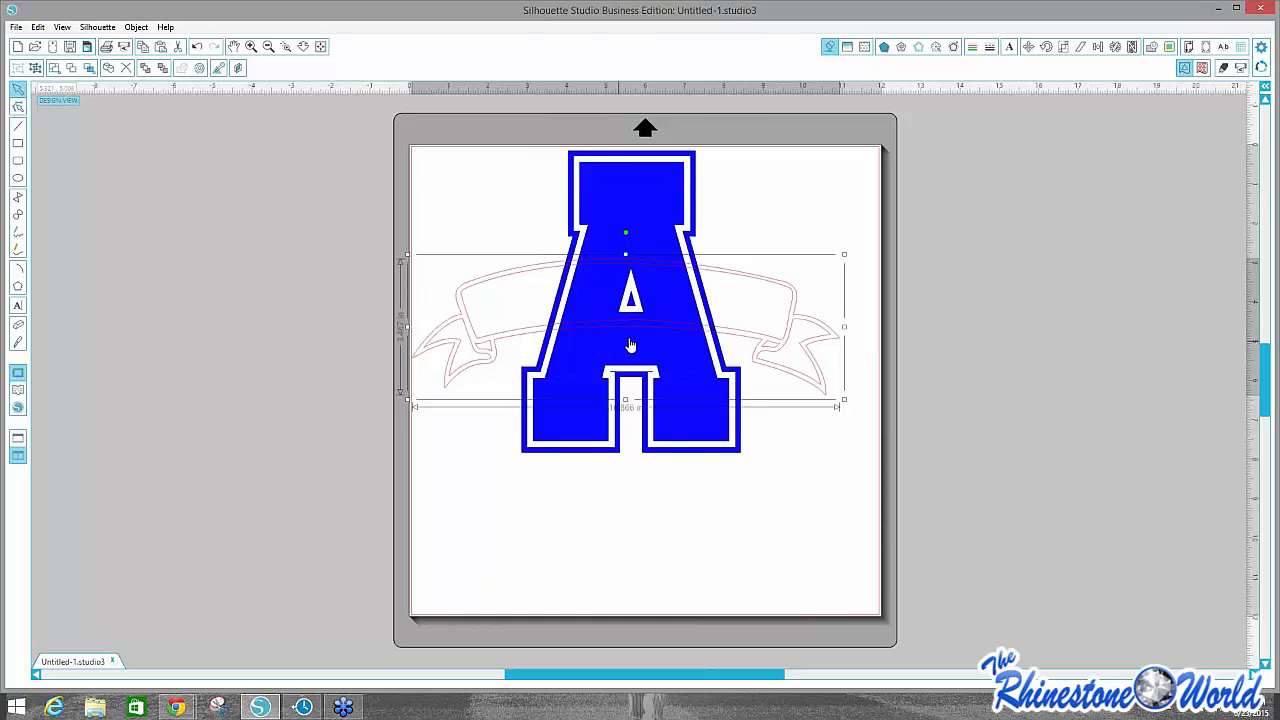
# Offset the banner outward by 0.125 in with rounded corners.
pyautogui.click(952, 48)
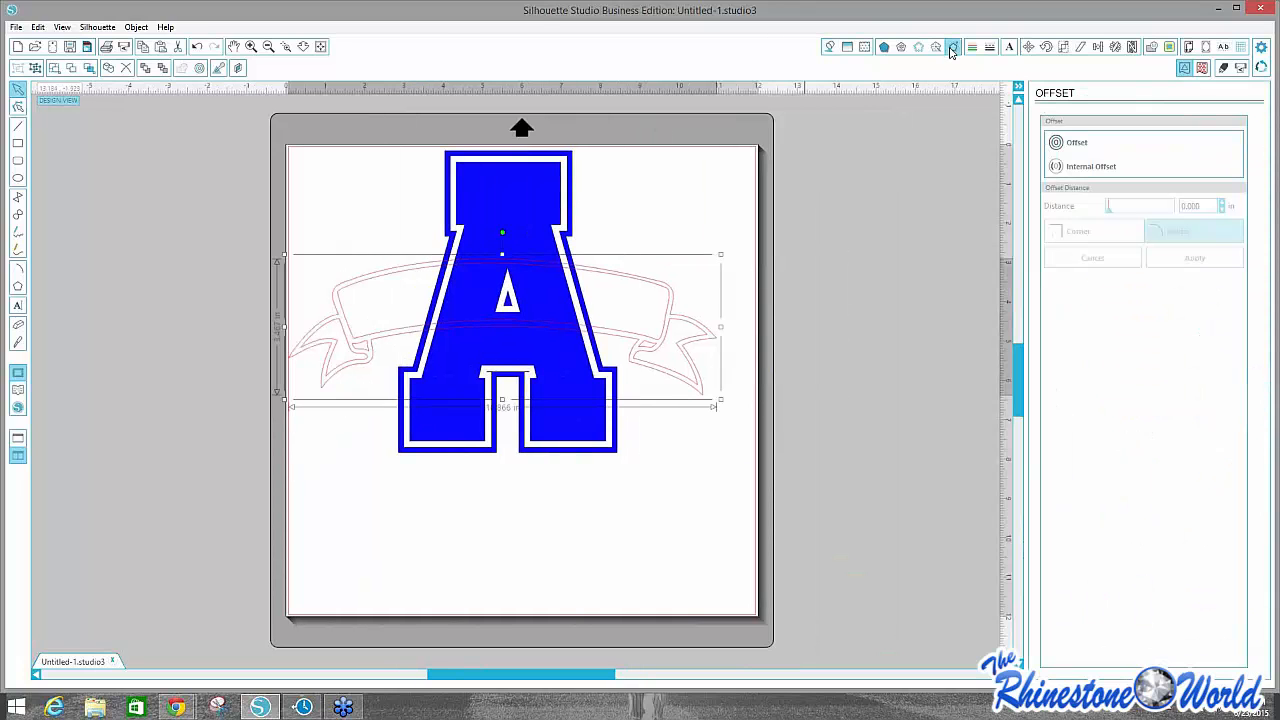
pyautogui.click(1076, 145)
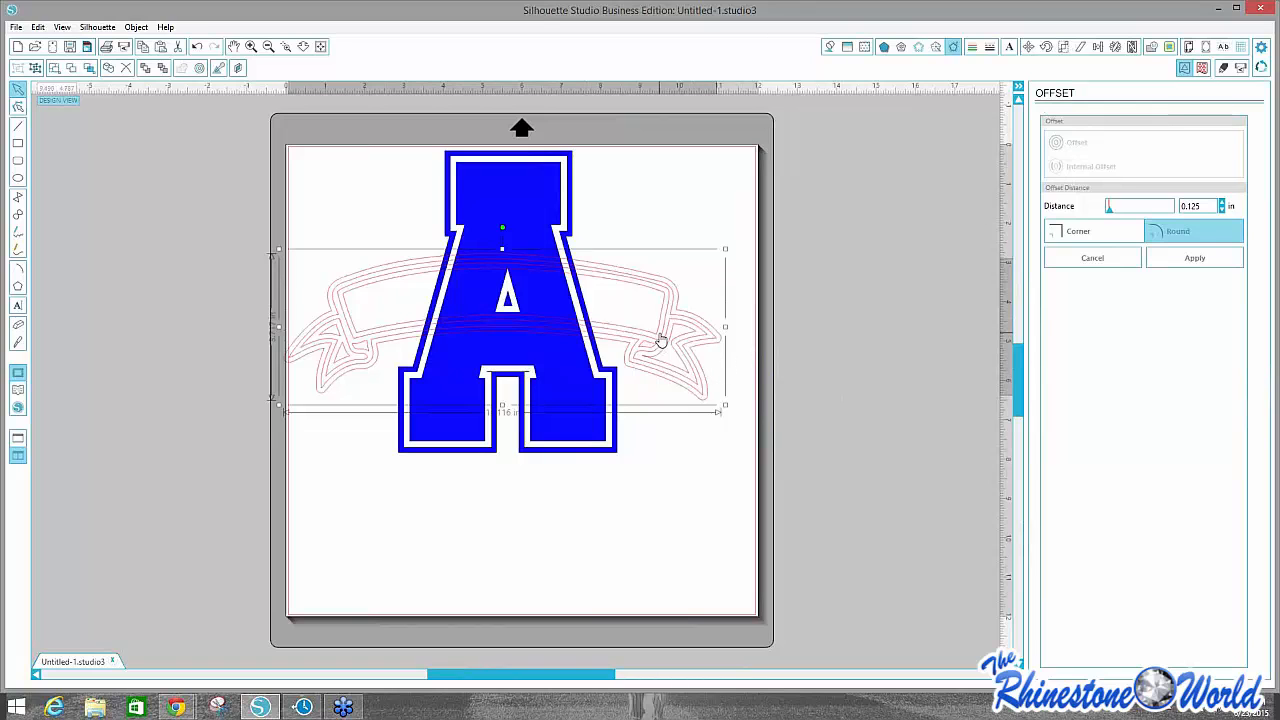
# Pull the original banner down from its offset outline to compare the two shapes, and undo the moves.
pyautogui.moveTo(657, 337); pyautogui.dragTo(650, 494)
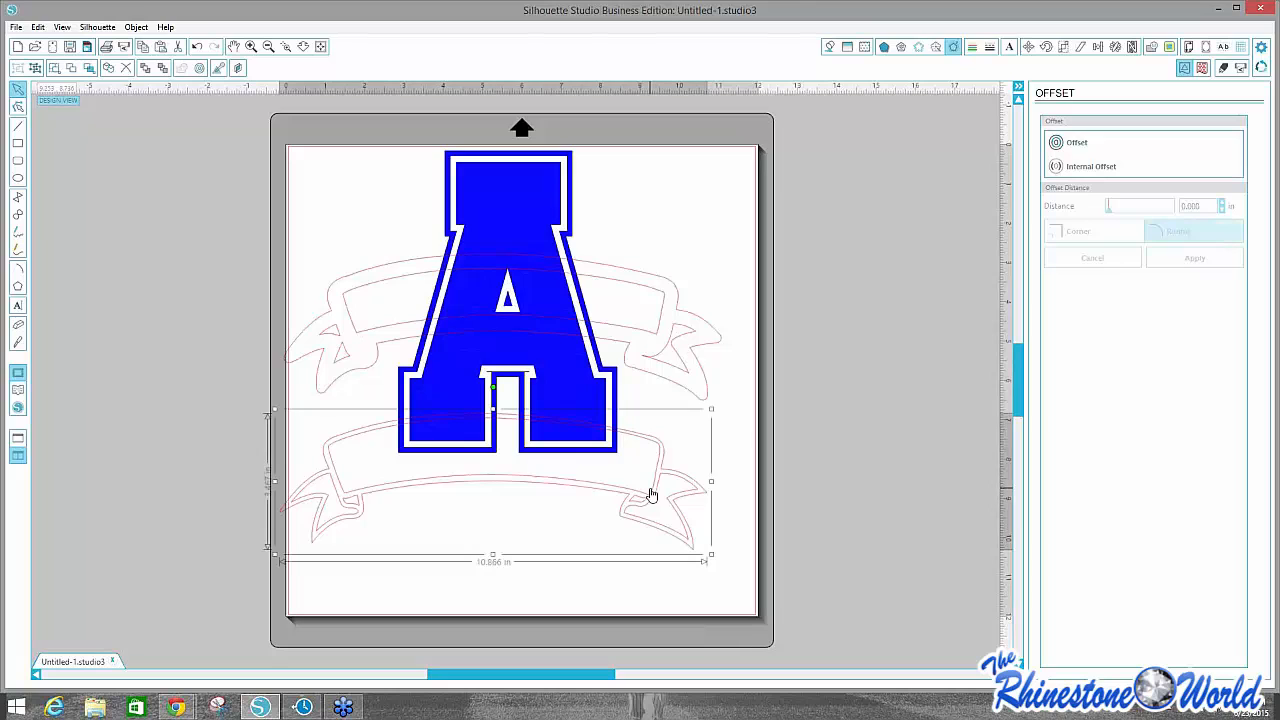
pyautogui.click(659, 489)
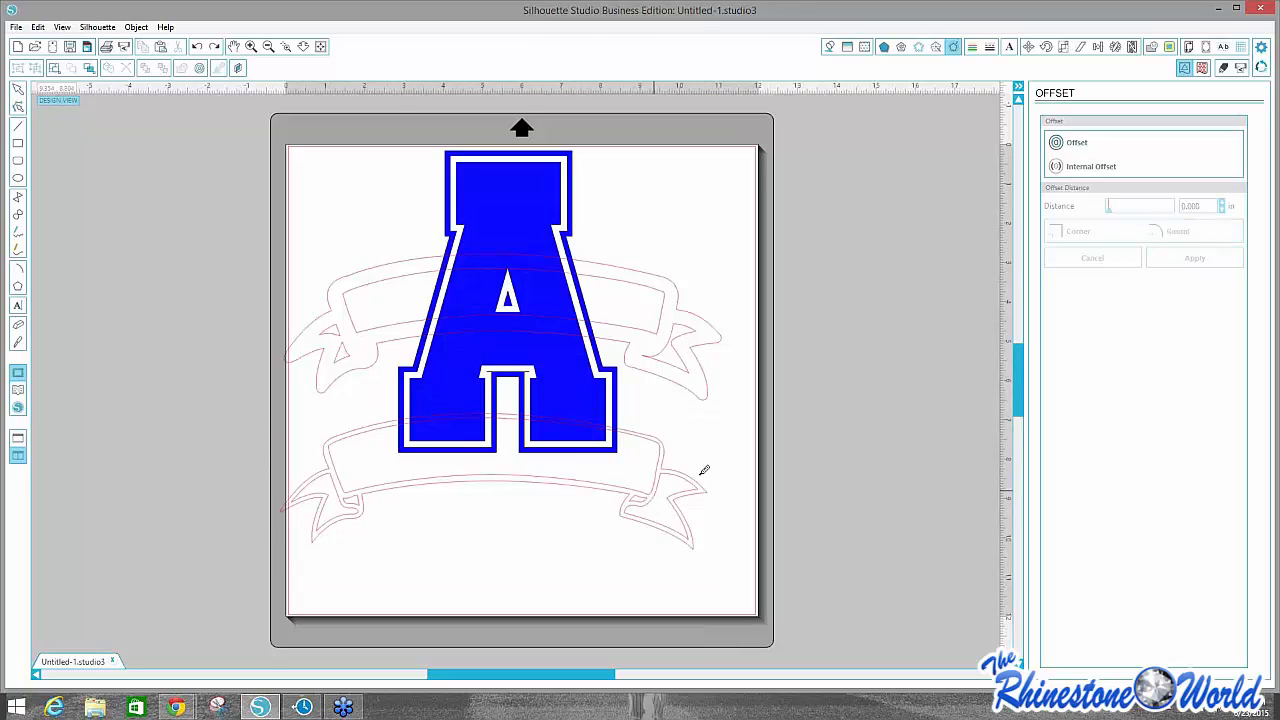
pyautogui.hotkey('ctrl', 'z')
pyautogui.click(674, 500)
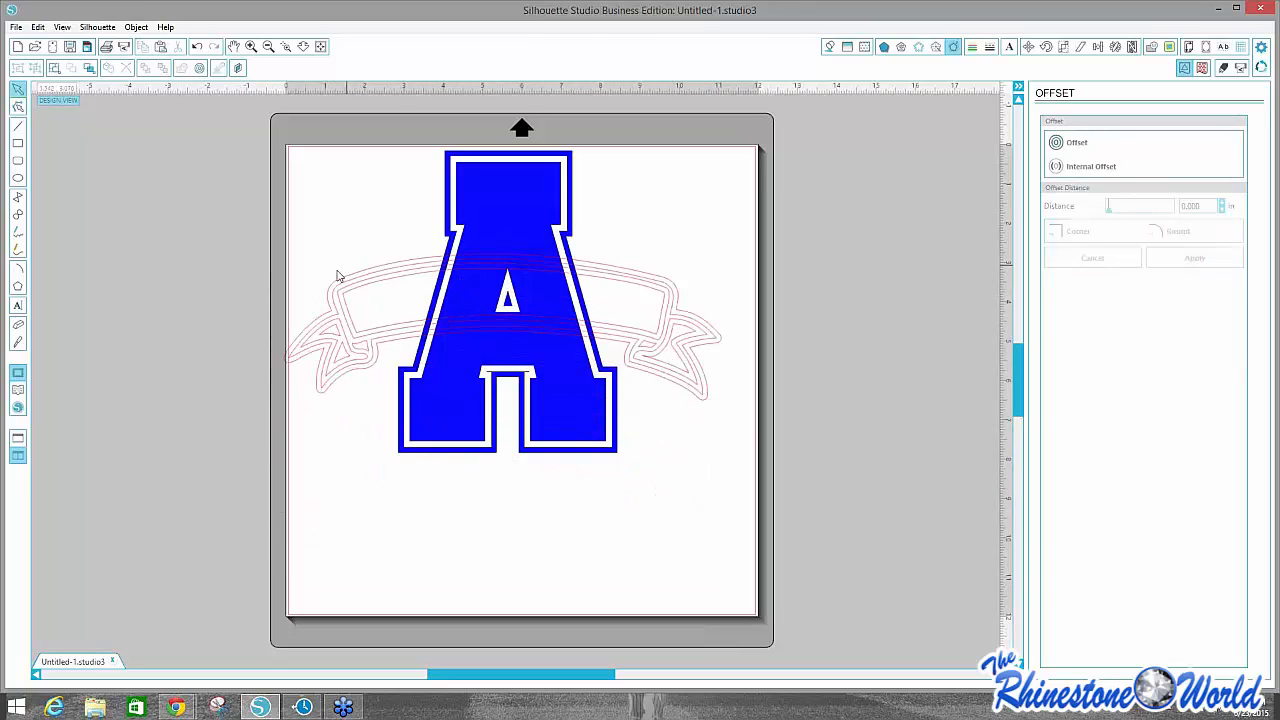
pyautogui.click(250, 49)
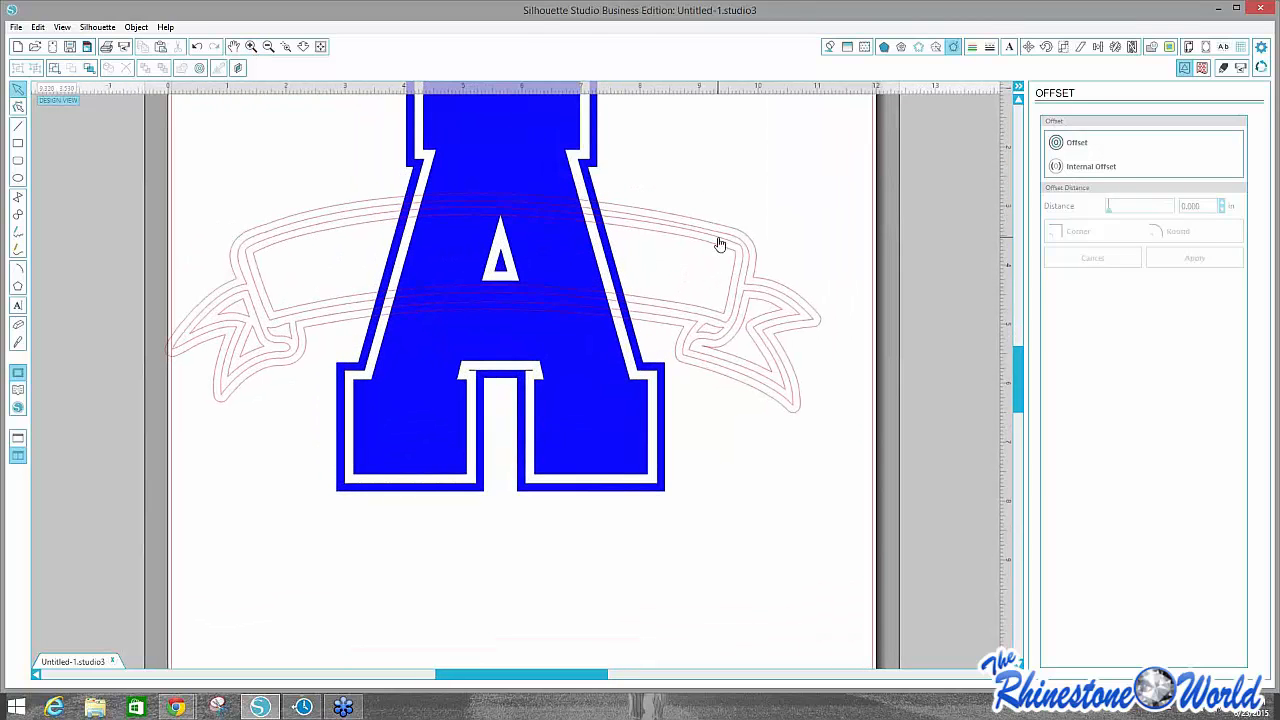
pyautogui.moveTo(720, 244); pyautogui.dragTo(700, 400)
pyautogui.click(320, 237)
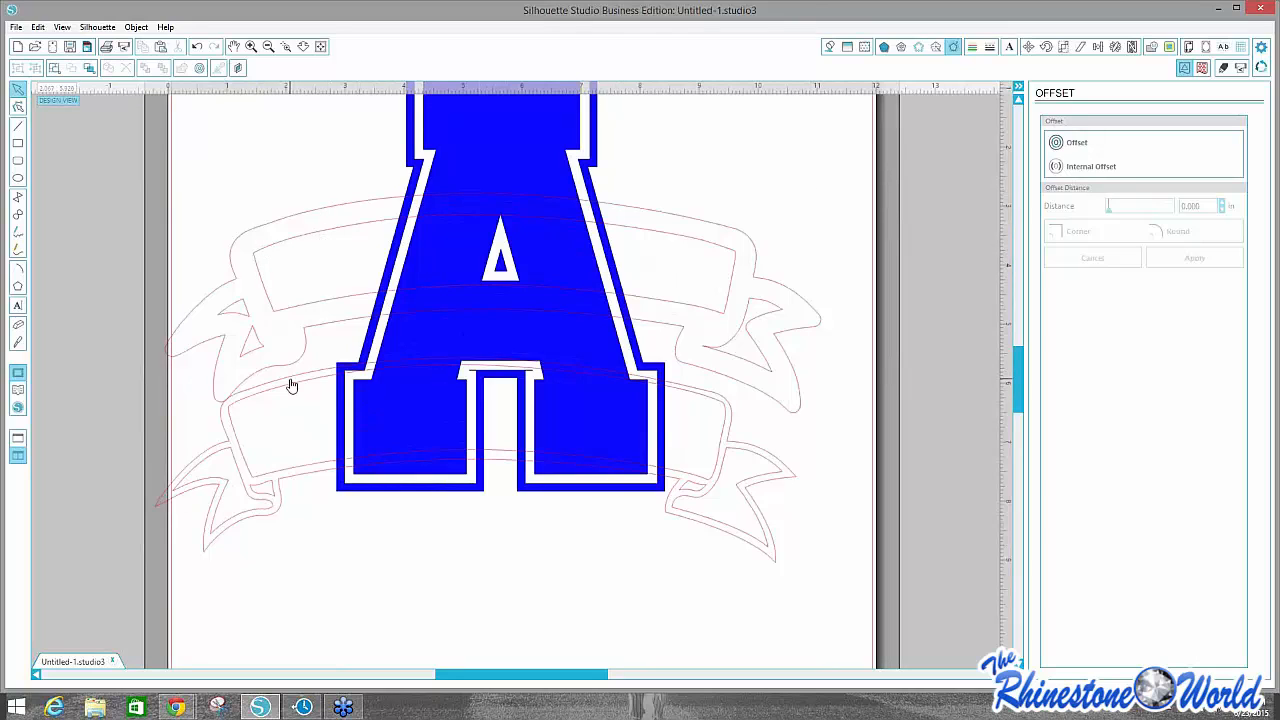
pyautogui.hotkey('ctrl', 'z')
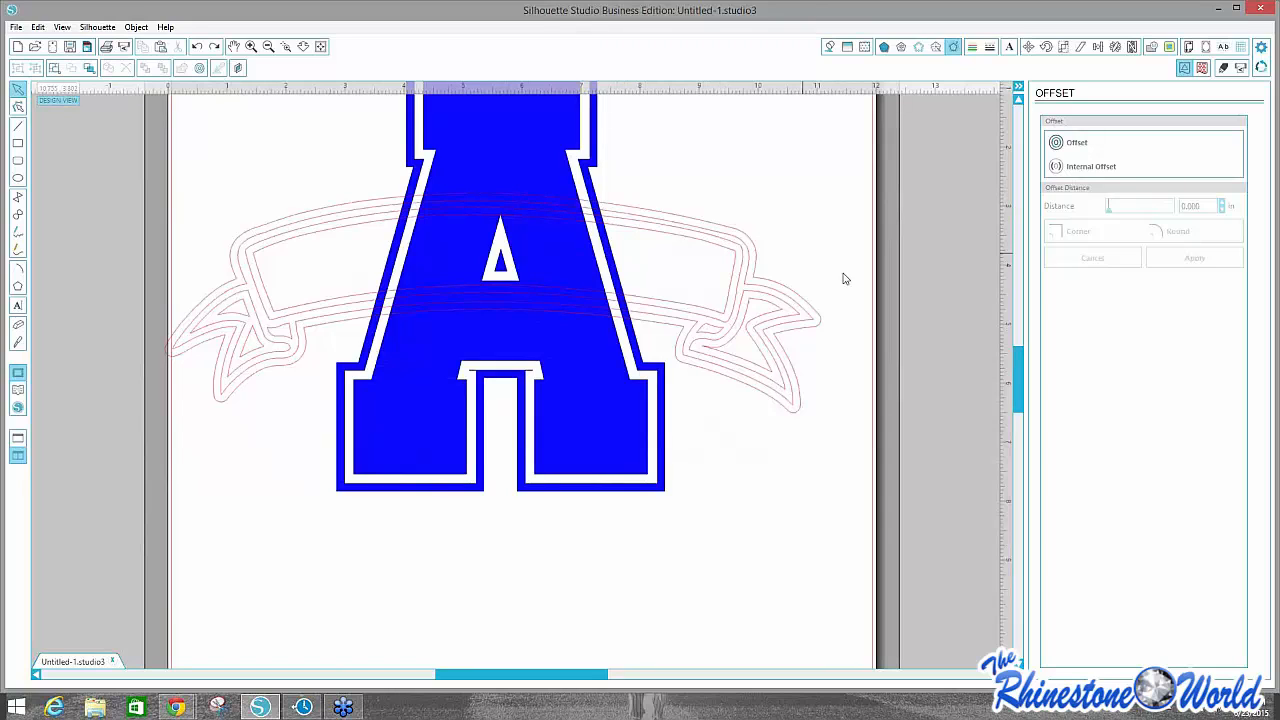
# Fill the original banner with red and its offset outline with yellow.
pyautogui.moveTo(266, 243)
pyautogui.mouseDown()
pyautogui.moveTo(263, 280)
pyautogui.moveTo(285, 253)
pyautogui.mouseUp()
pyautogui.click(290, 235)
pyautogui.click(831, 47)
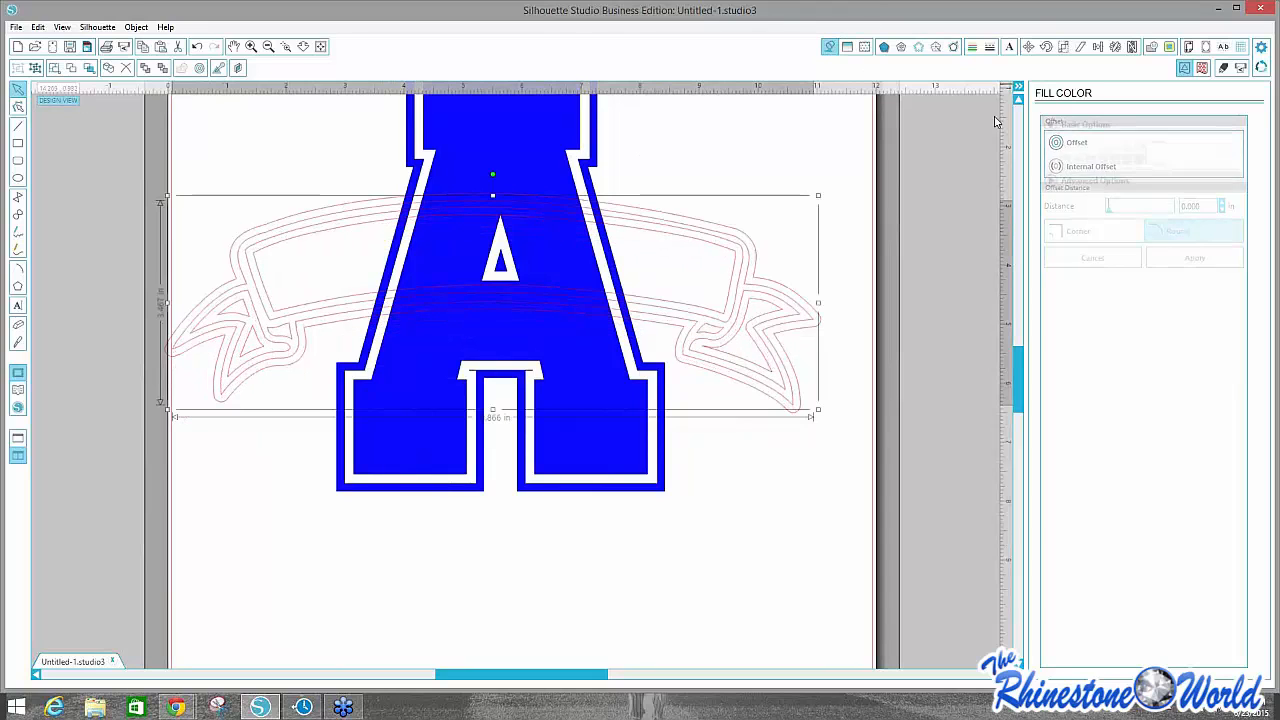
pyautogui.click(1054, 174)
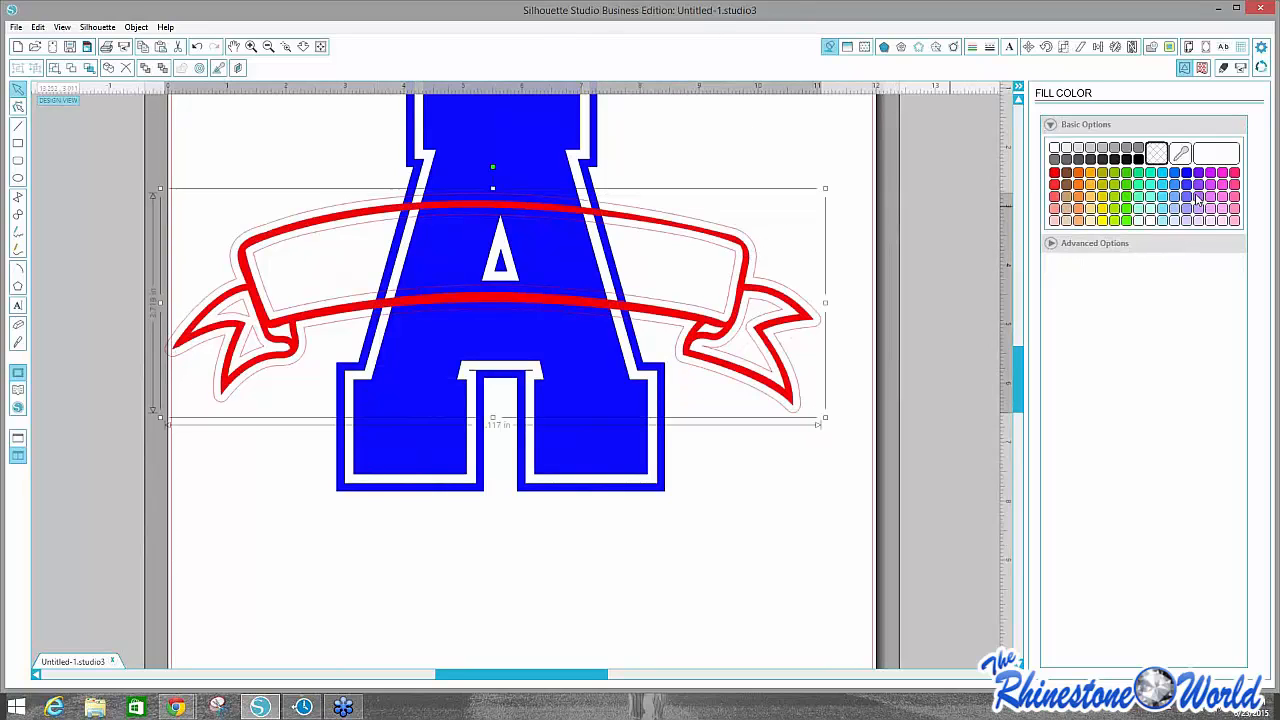
pyautogui.click(1102, 220)
pyautogui.click(711, 157)
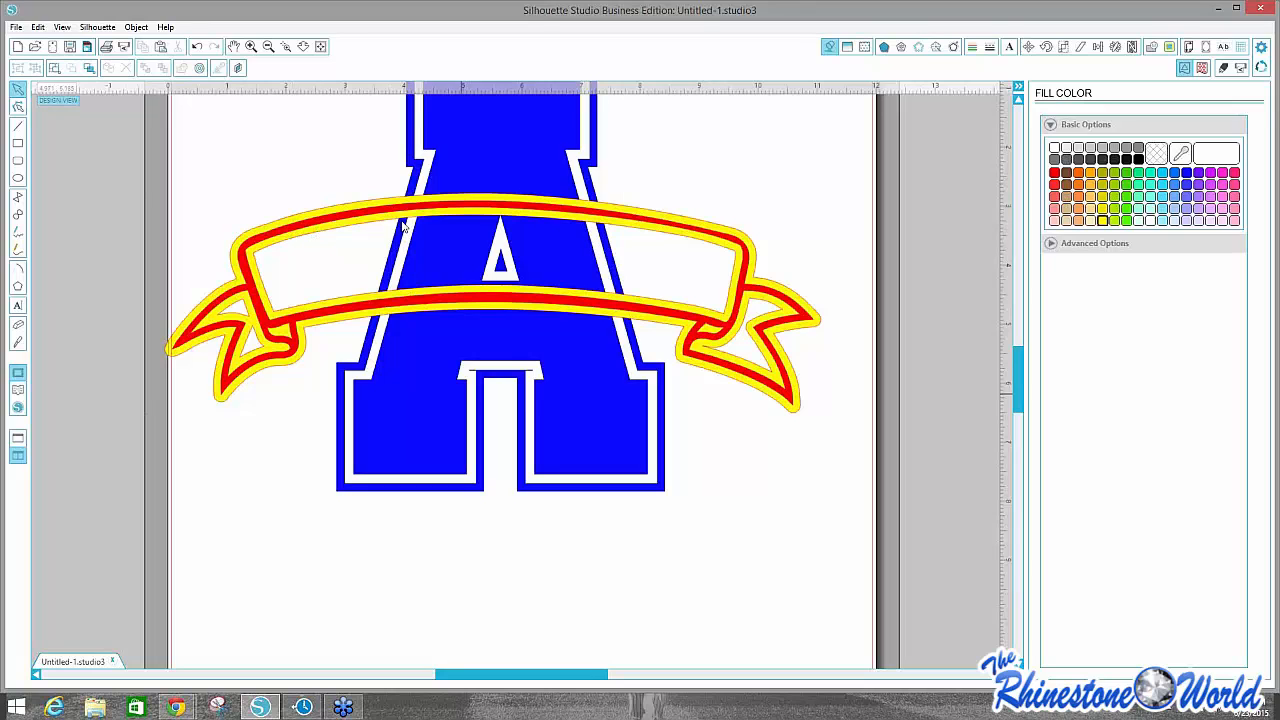
# Select the blue letter together with the yellow banner offset, and apply Subtract All to cut the overlap out of the letter.
pyautogui.scroll(3, 1018, 380)
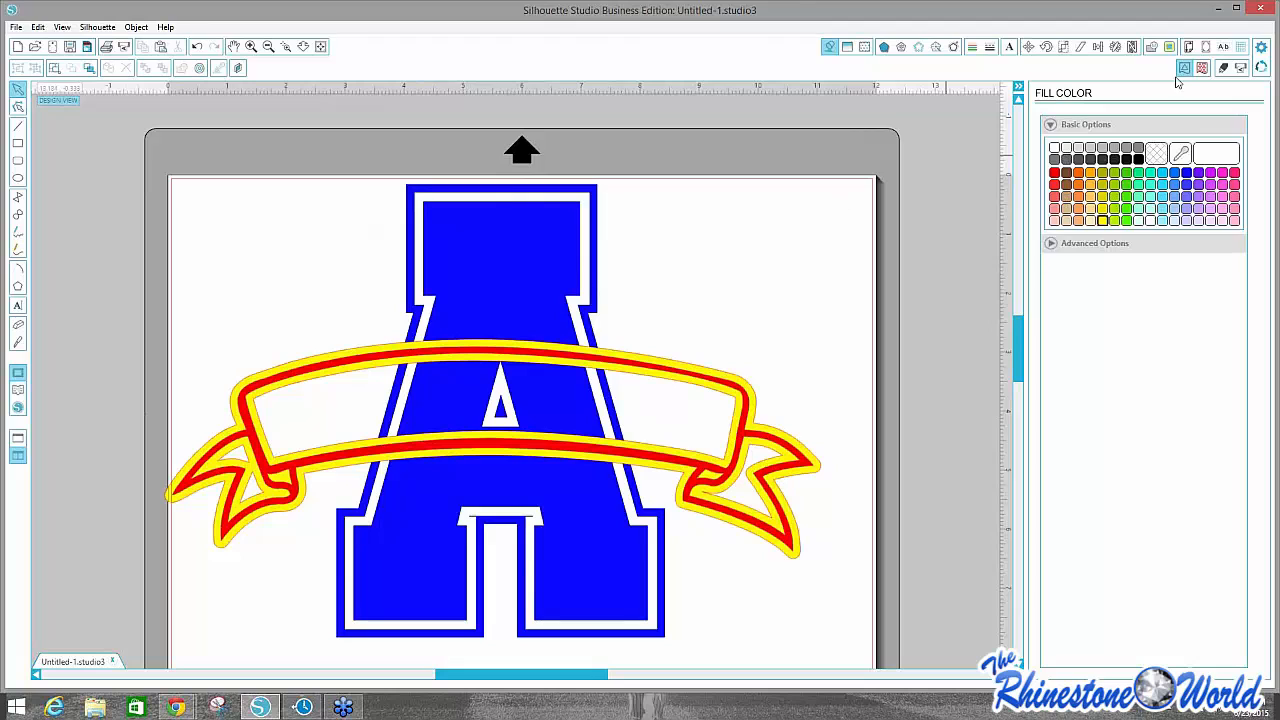
pyautogui.click(1152, 48)
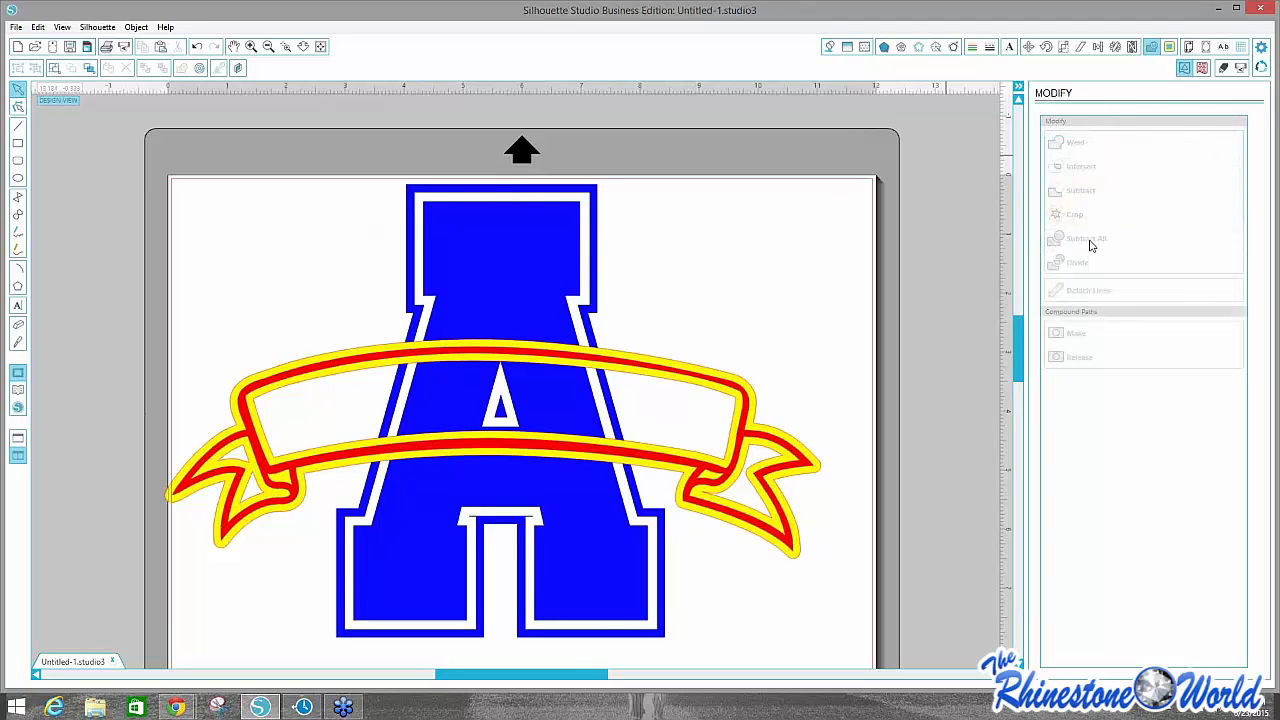
pyautogui.click(250, 47)
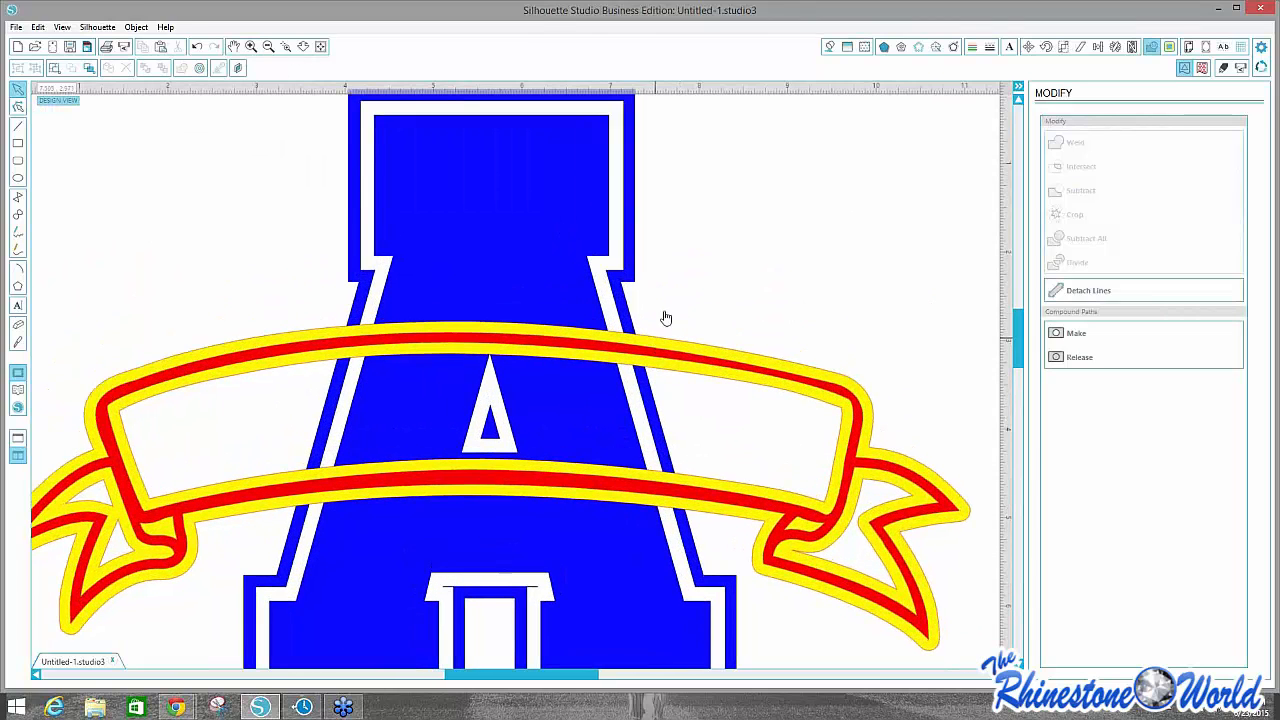
pyautogui.moveTo(663, 314); pyautogui.dragTo(643, 342)
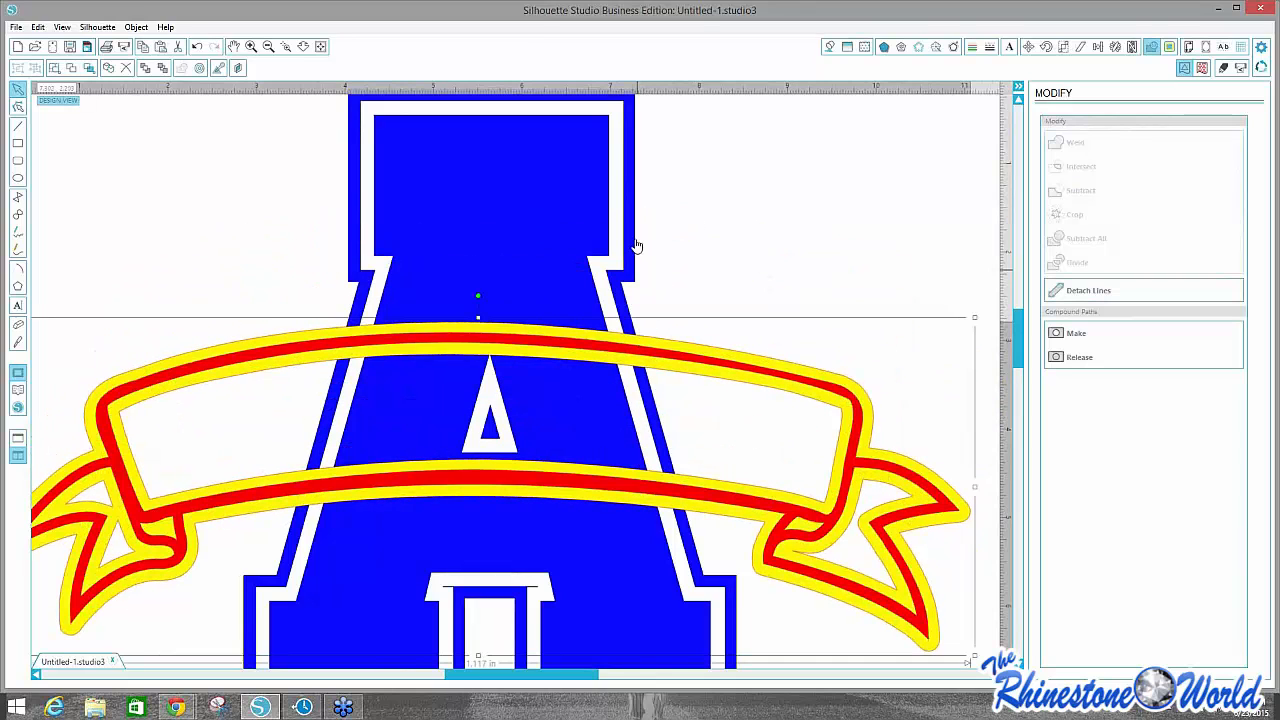
pyautogui.click(268, 47)
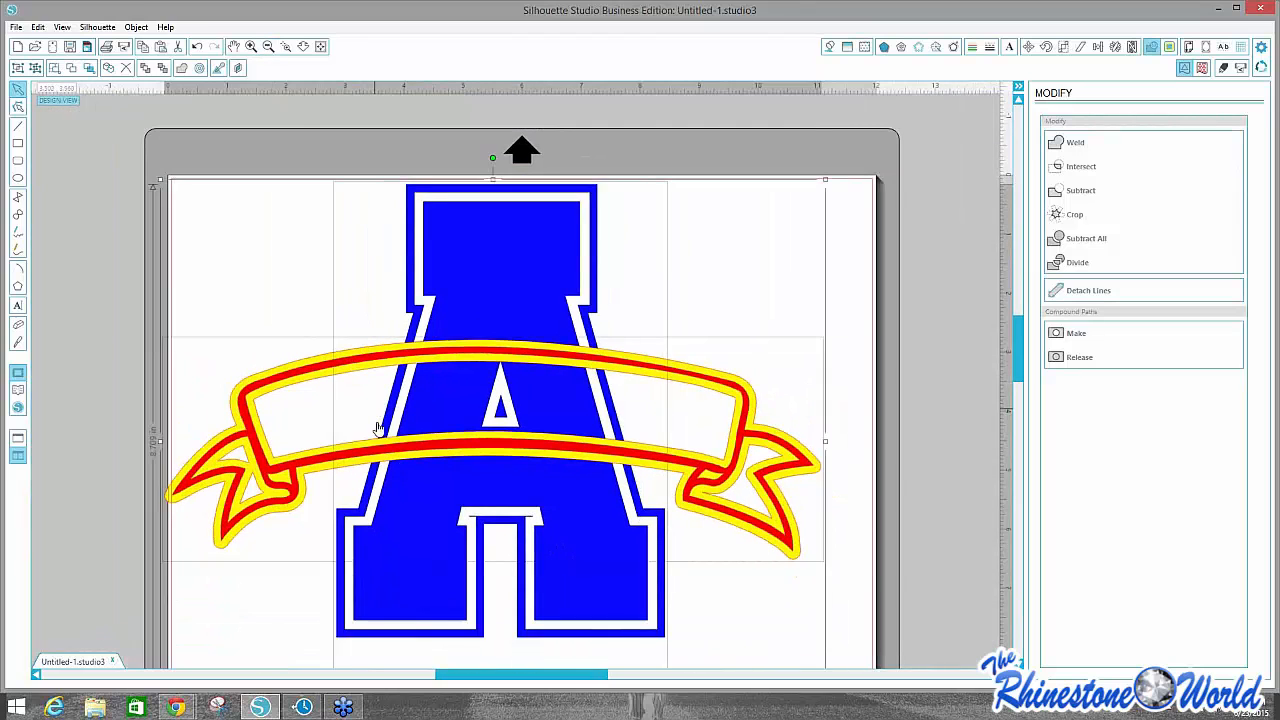
pyautogui.moveTo(558, 408); pyautogui.dragTo(812, 285)
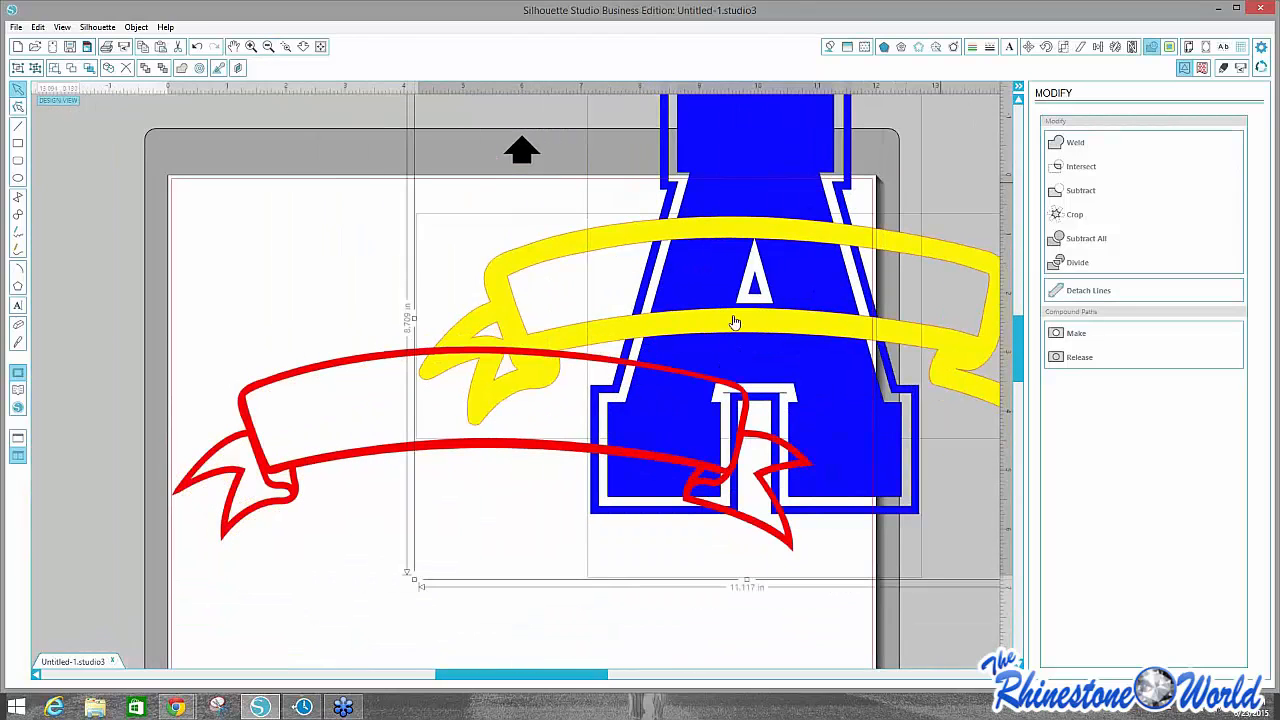
pyautogui.hotkey('ctrl', 'z')
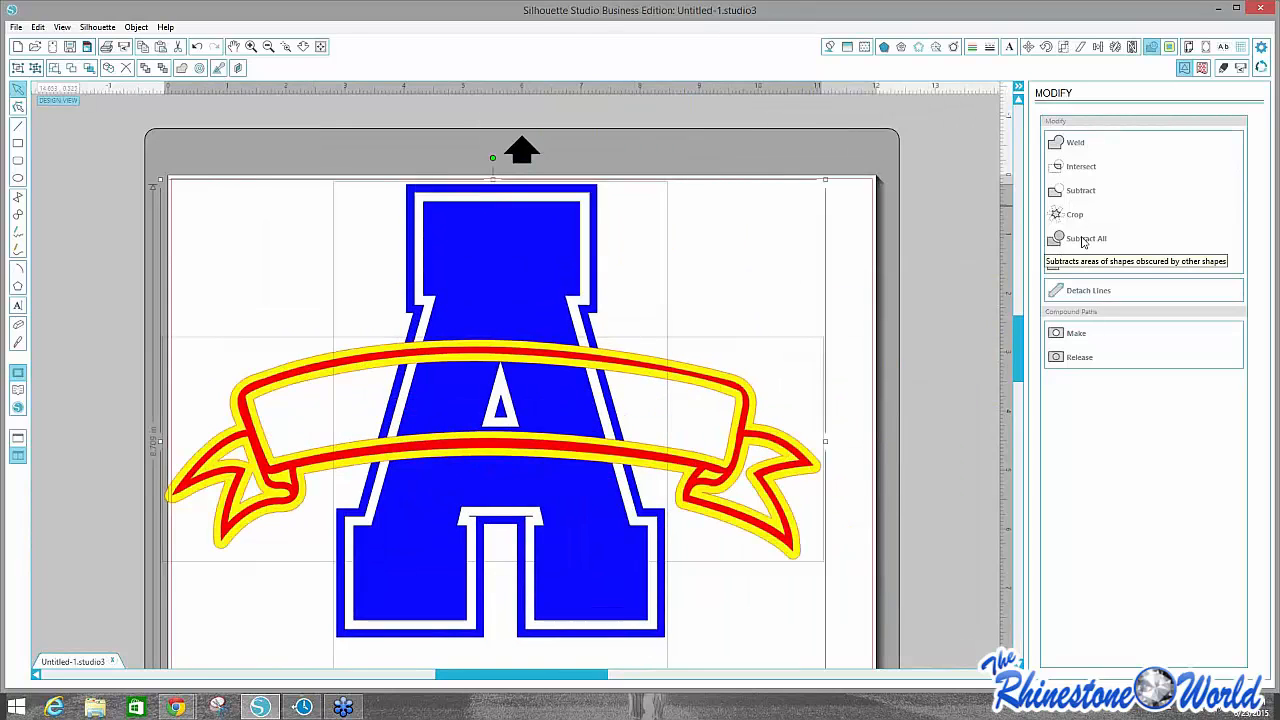
pyautogui.click(1083, 240)
# Delete the yellow offset shape from around the red banner.
pyautogui.click(732, 266)
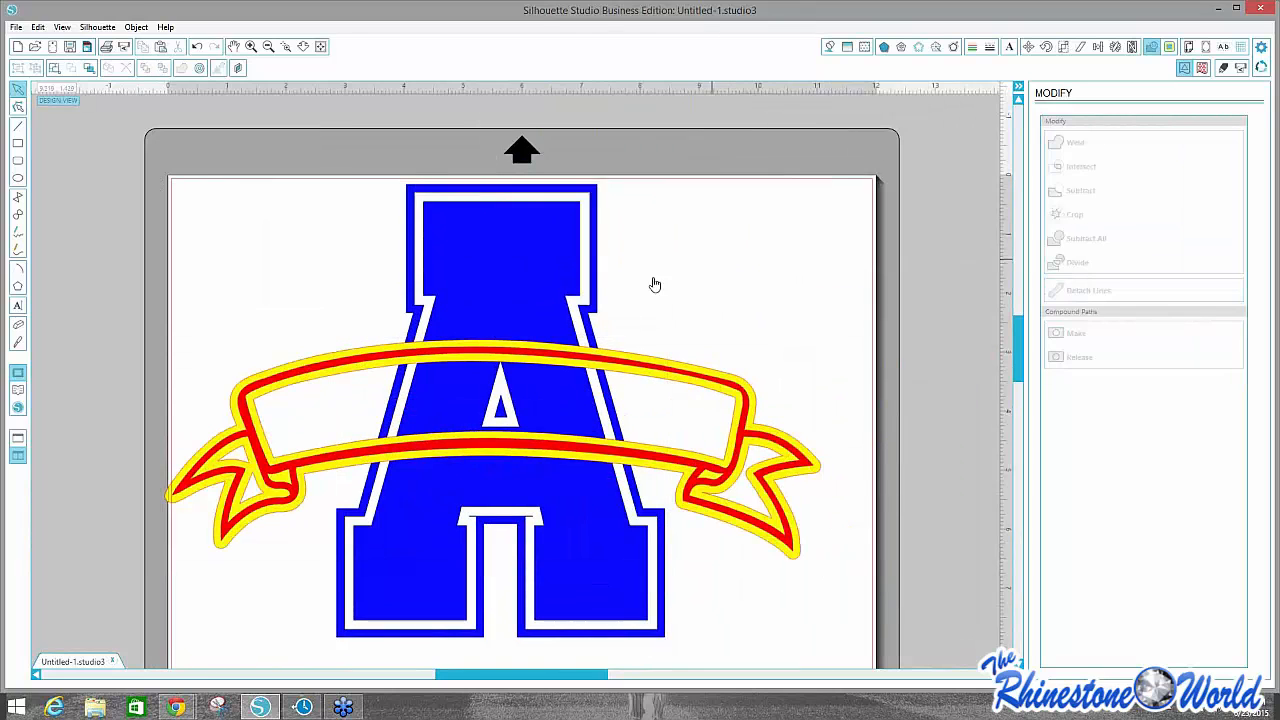
pyautogui.moveTo(613, 386); pyautogui.dragTo(616, 413)
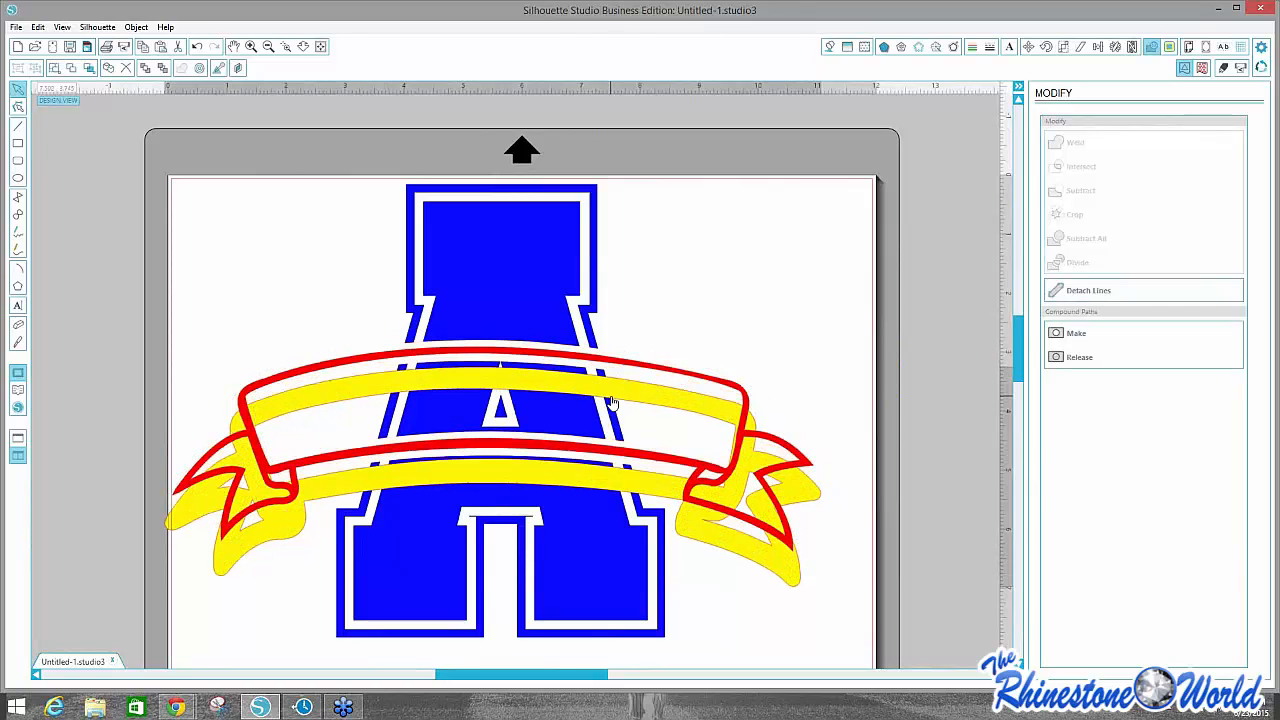
pyautogui.press('Delete')
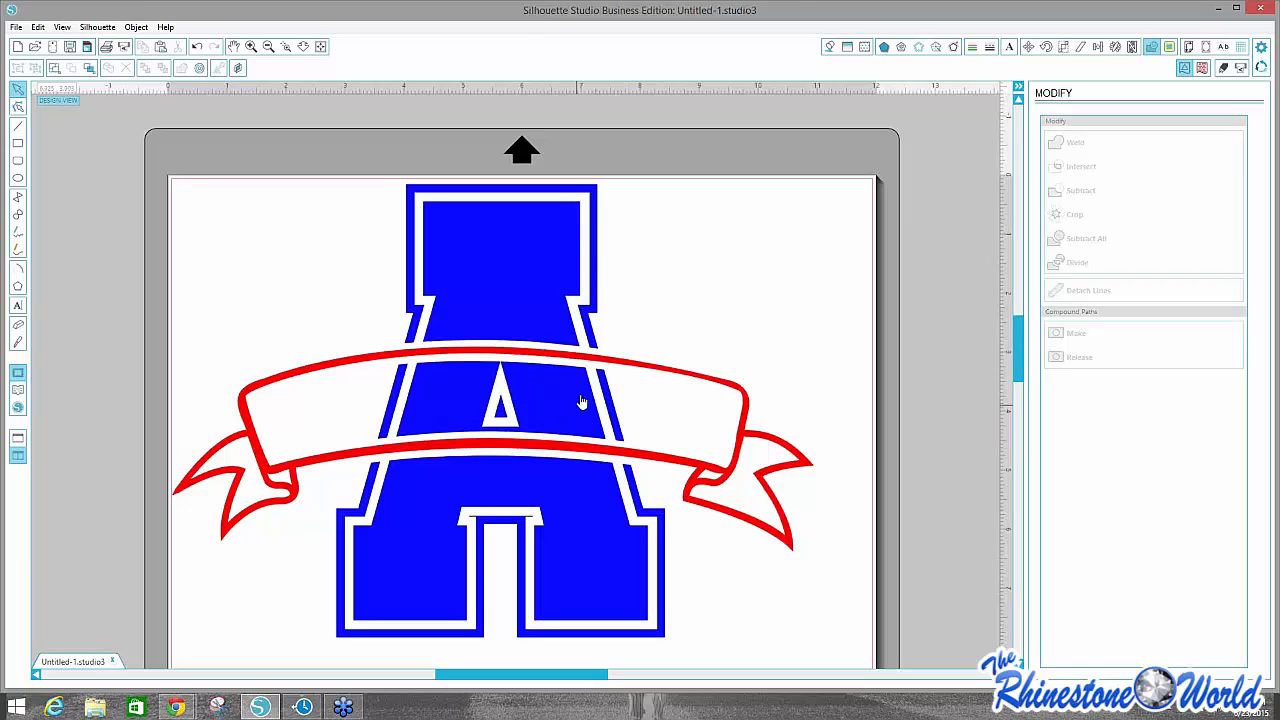
# Try moving the cut blue letter sideways, and undo the move.
pyautogui.rightClick(577, 508)
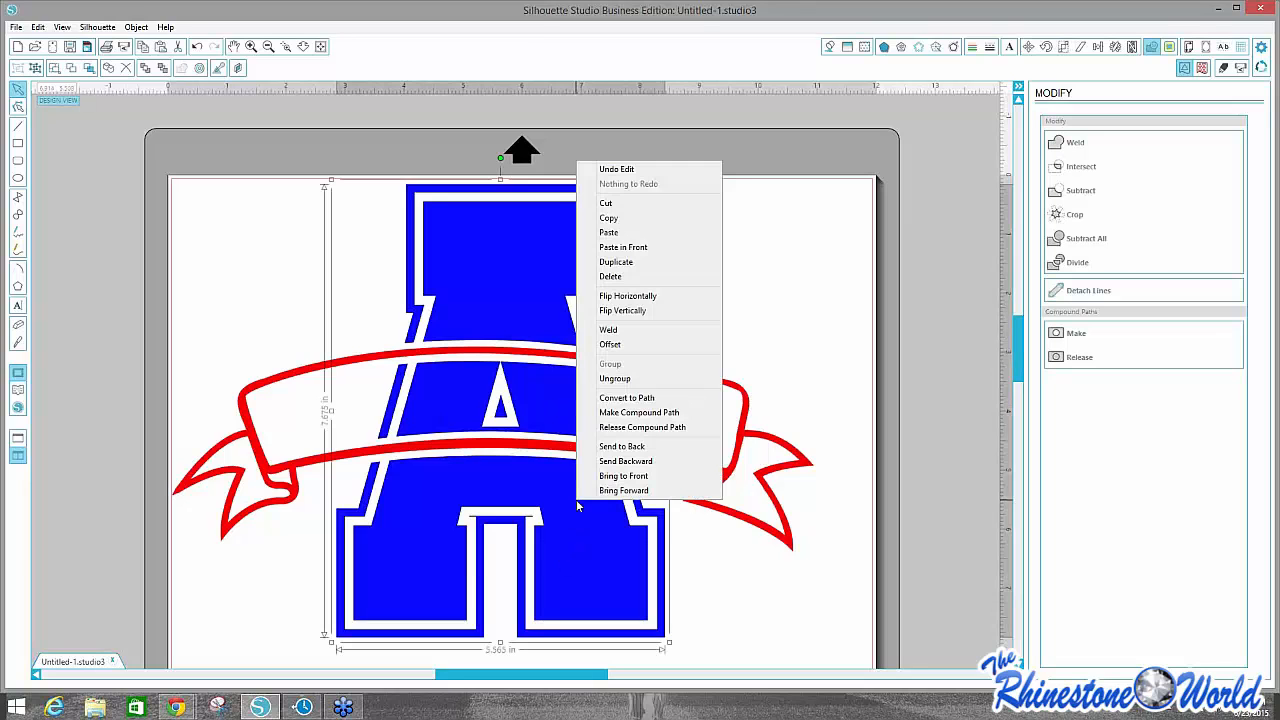
pyautogui.click(233, 264)
pyautogui.moveTo(448, 282); pyautogui.dragTo(311, 271)
pyautogui.hotkey('ctrl', 'z')
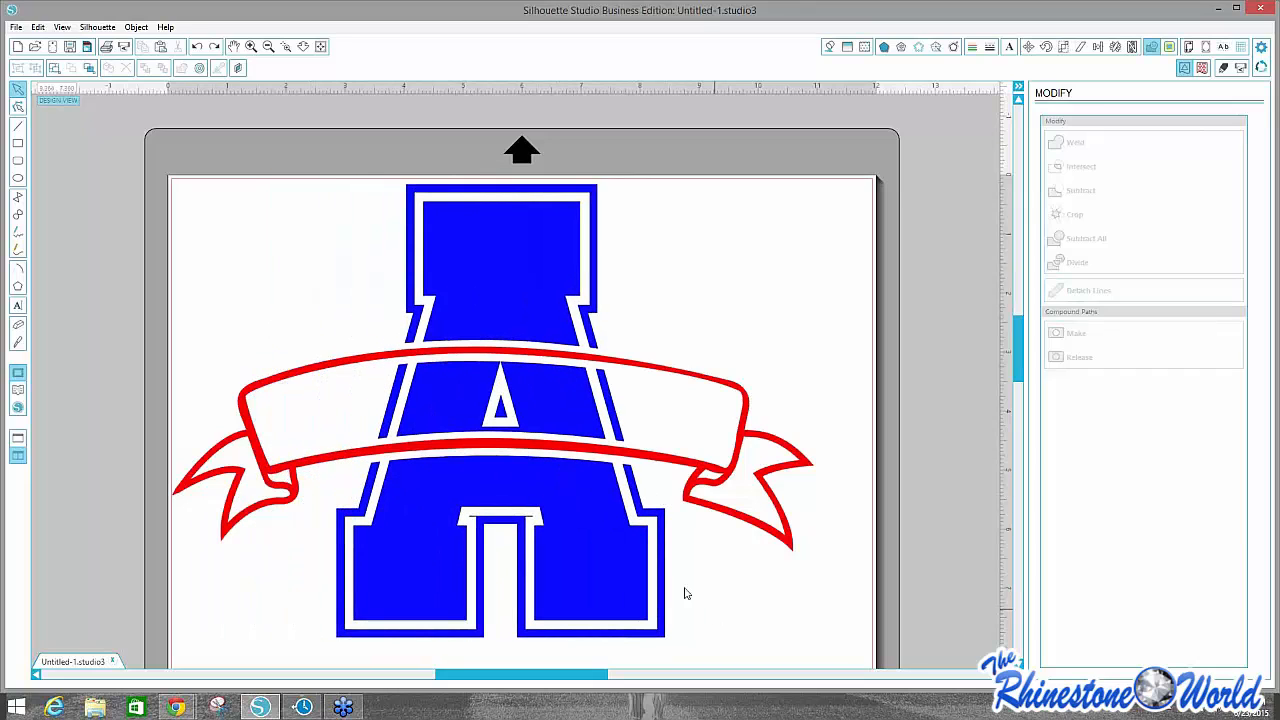
# Ungroup the cut blue letter into separate pieces.
pyautogui.click(589, 587)
pyautogui.rightClick(589, 587)
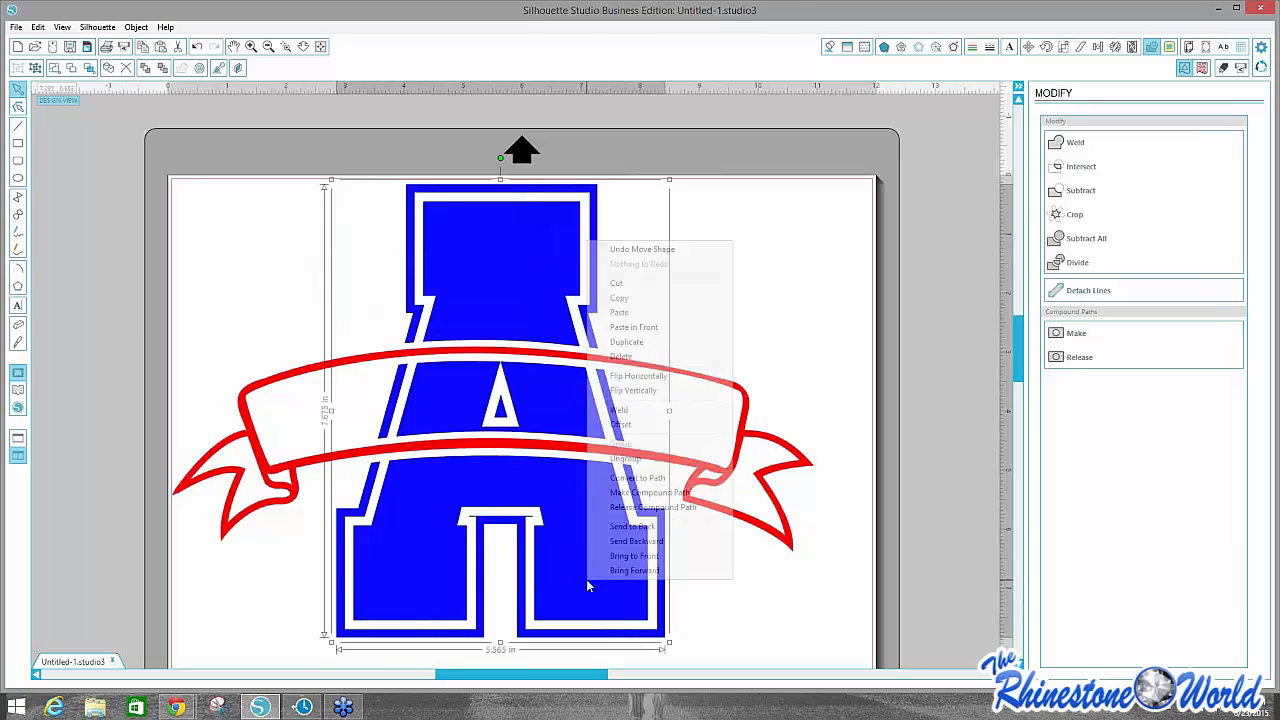
pyautogui.click(625, 459)
pyautogui.click(700, 271)
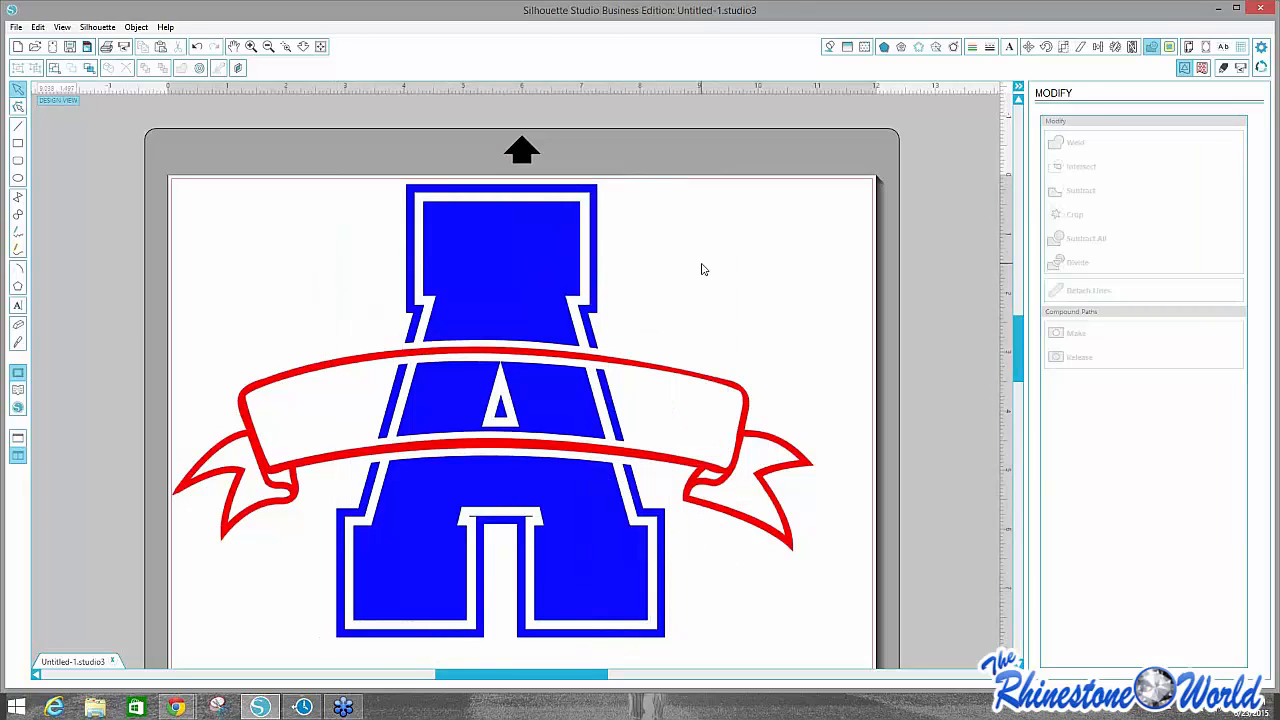
# Delete the four blue letter pieces inside the red banner: both outline strips, the middle section and the small triangle.
pyautogui.click(397, 397)
pyautogui.press('Delete')
pyautogui.click(424, 403)
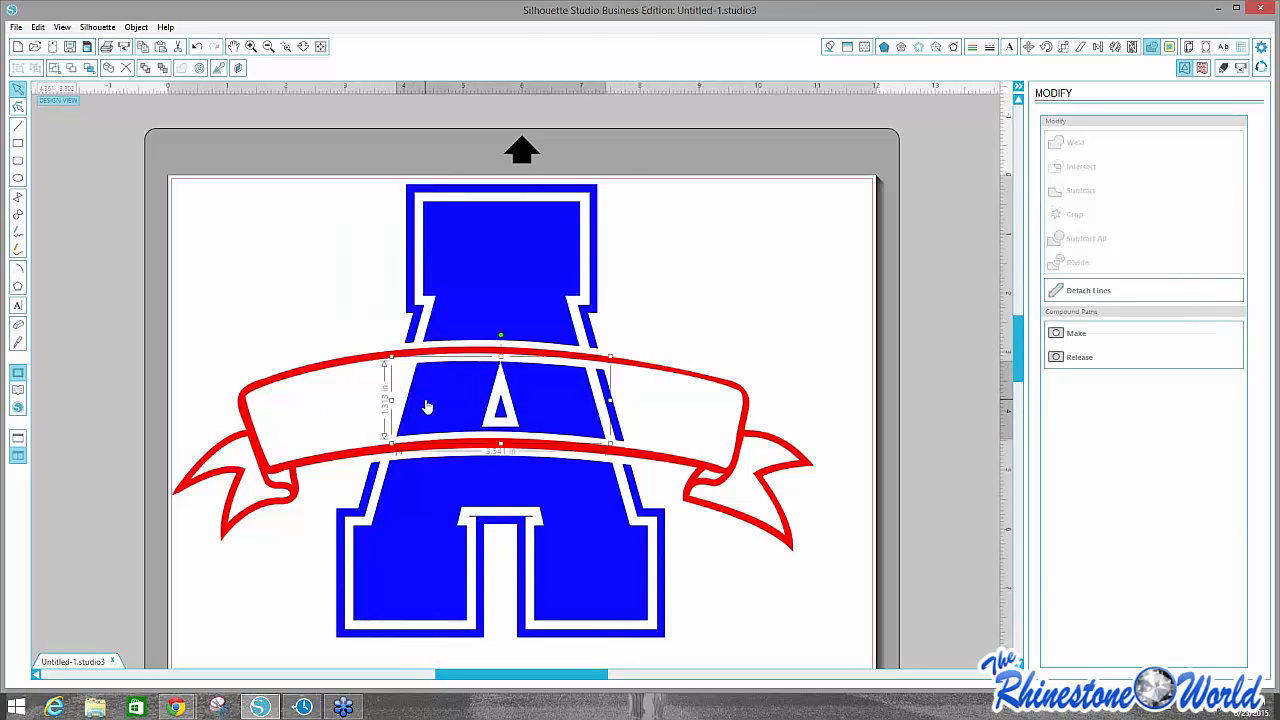
pyautogui.press('Delete')
pyautogui.click(500, 408)
pyautogui.press('Delete')
pyautogui.click(612, 418)
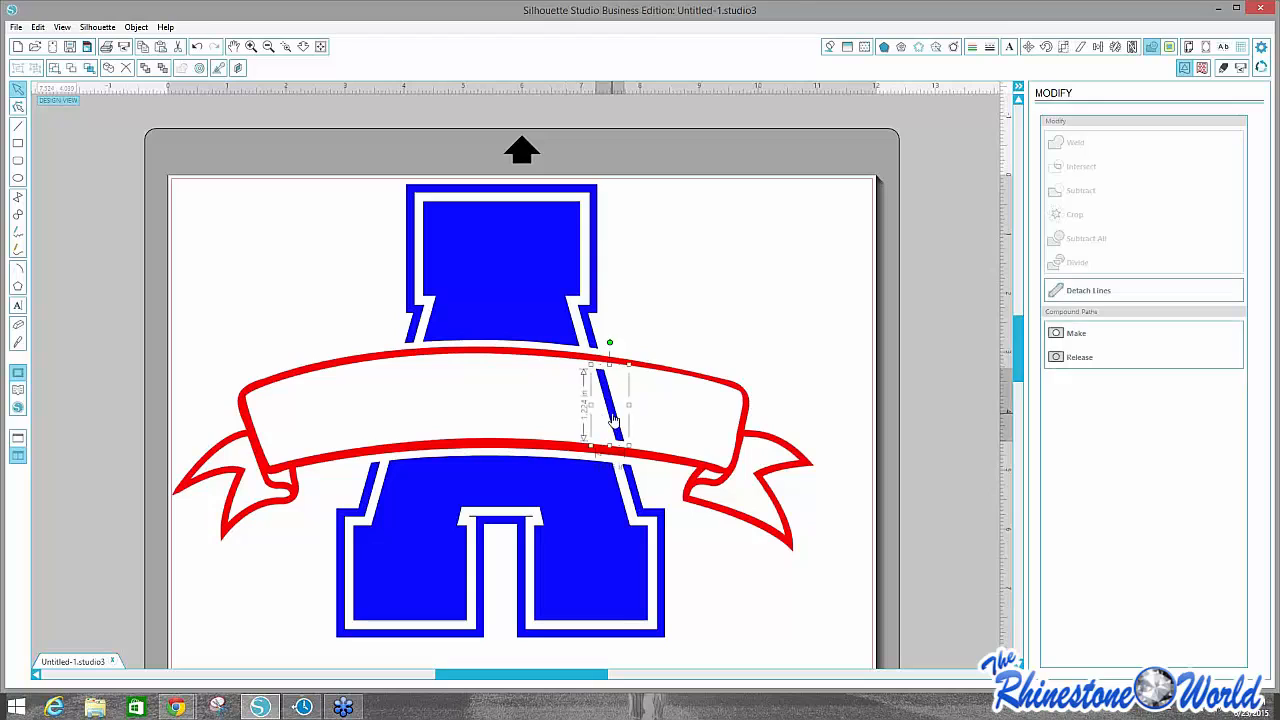
pyautogui.press('Delete')
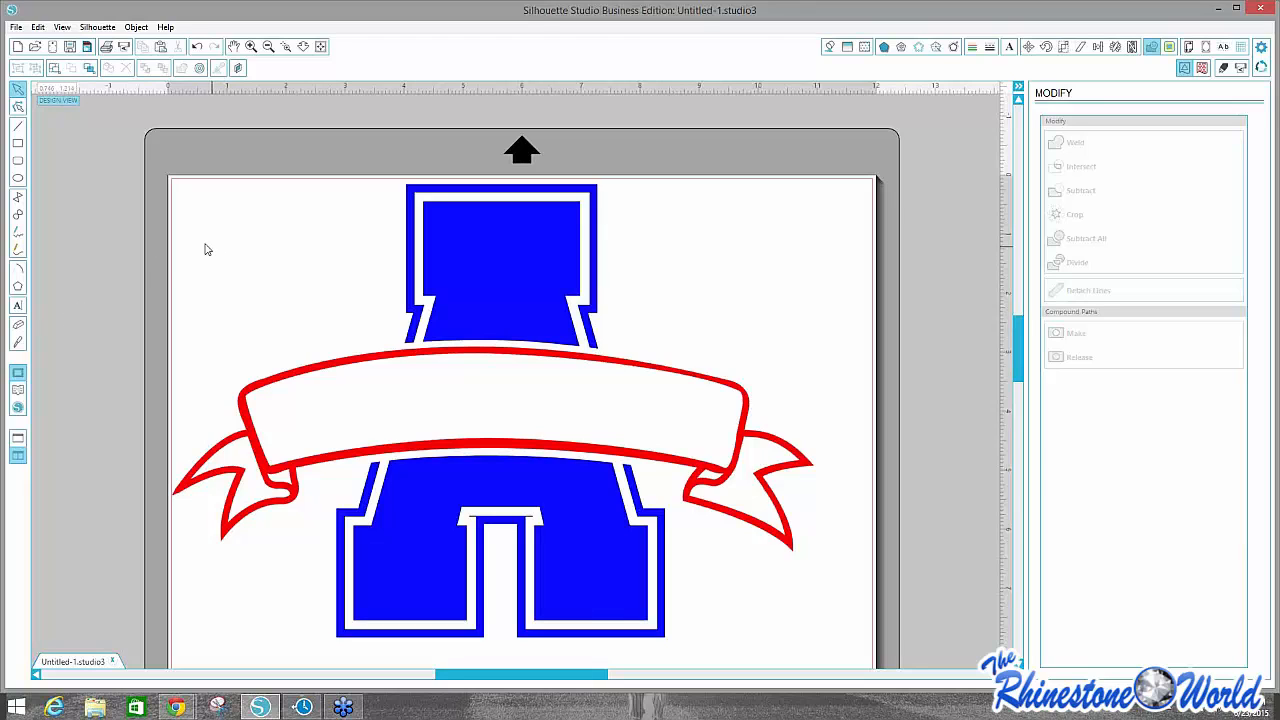
# Add the text AVENGERS beside the upper part of the letter and move it down slightly.
pyautogui.click(17, 308)
pyautogui.click(678, 200)
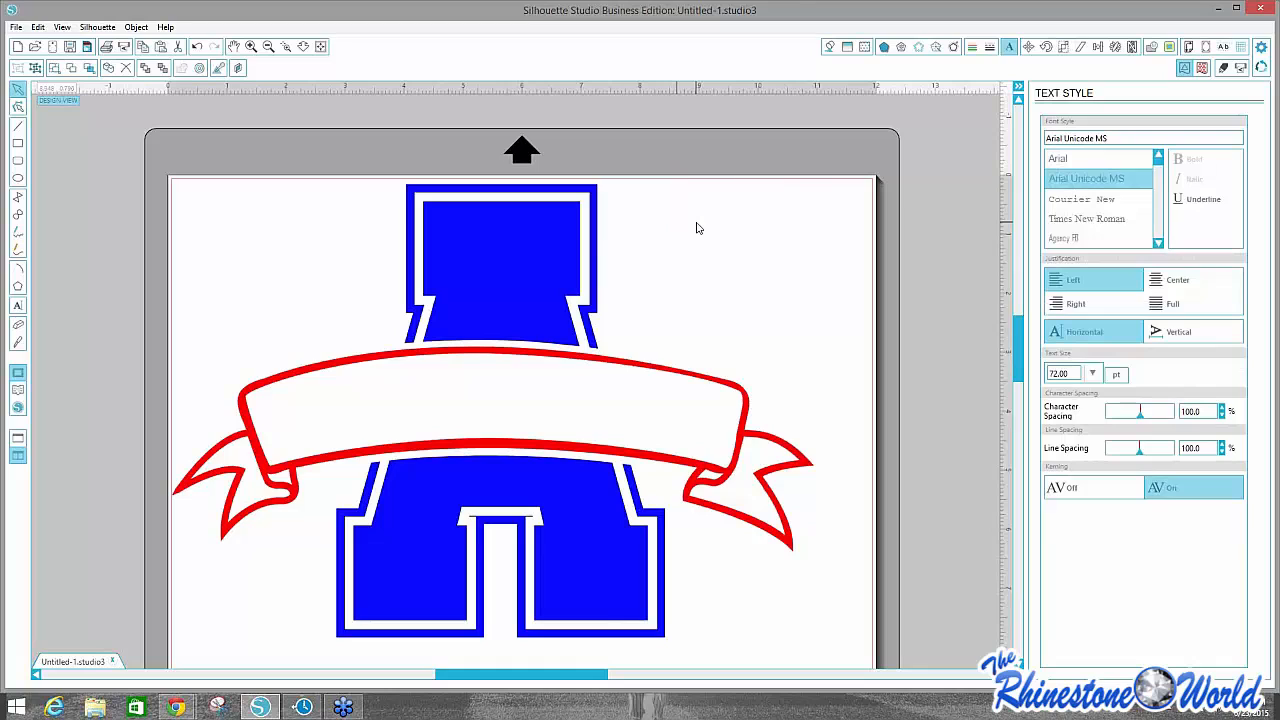
pyautogui.write('AVENGERS')
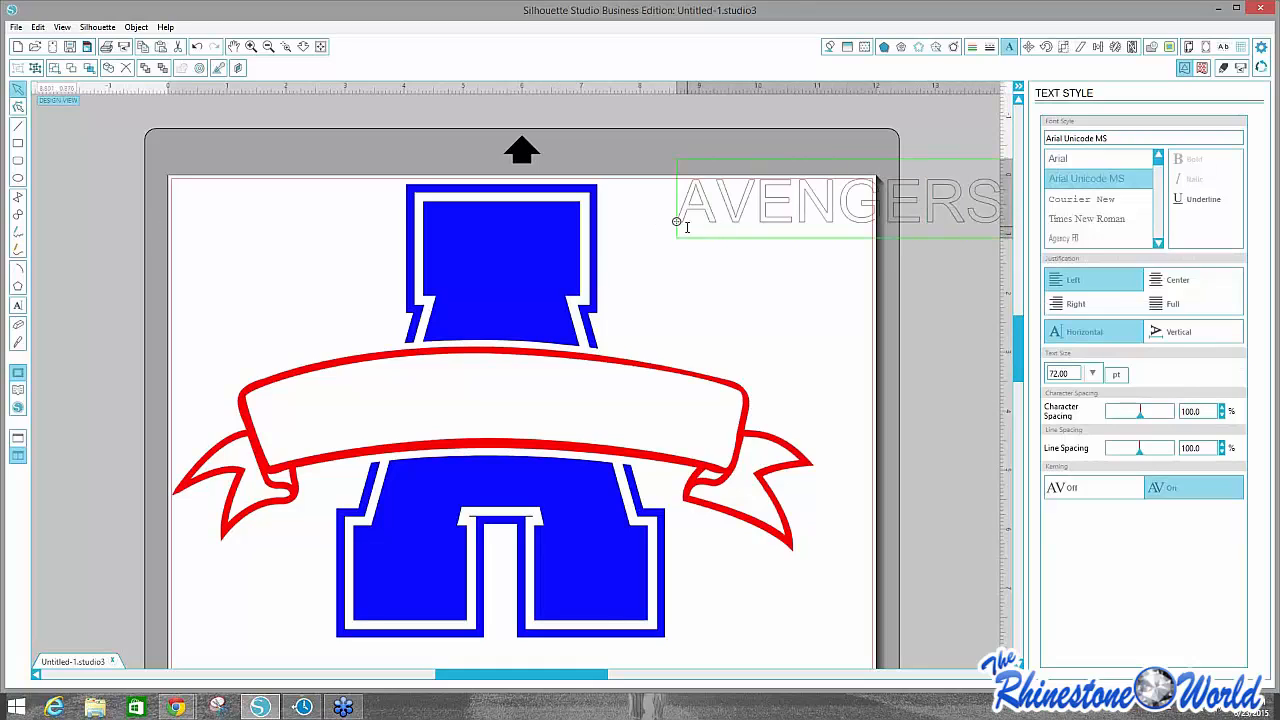
pyautogui.moveTo(677, 223); pyautogui.dragTo(672, 290)
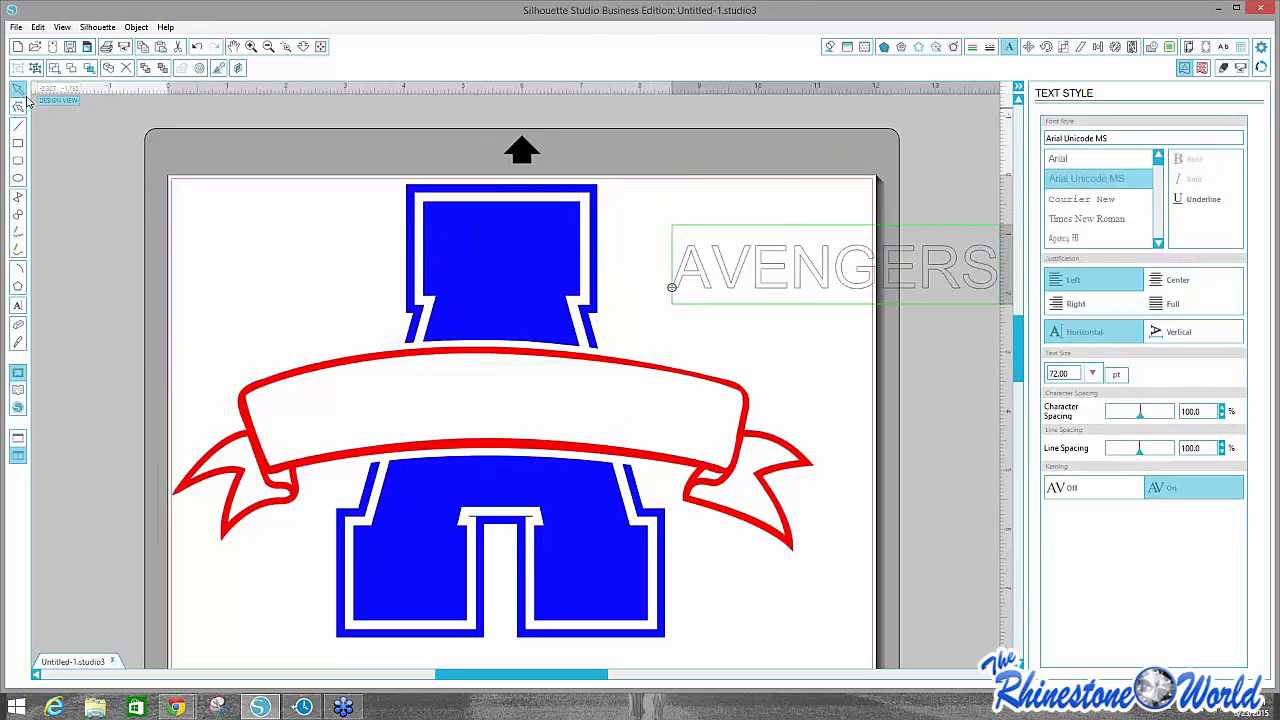
pyautogui.click(172, 226)
pyautogui.scroll(-1, 212, 224)
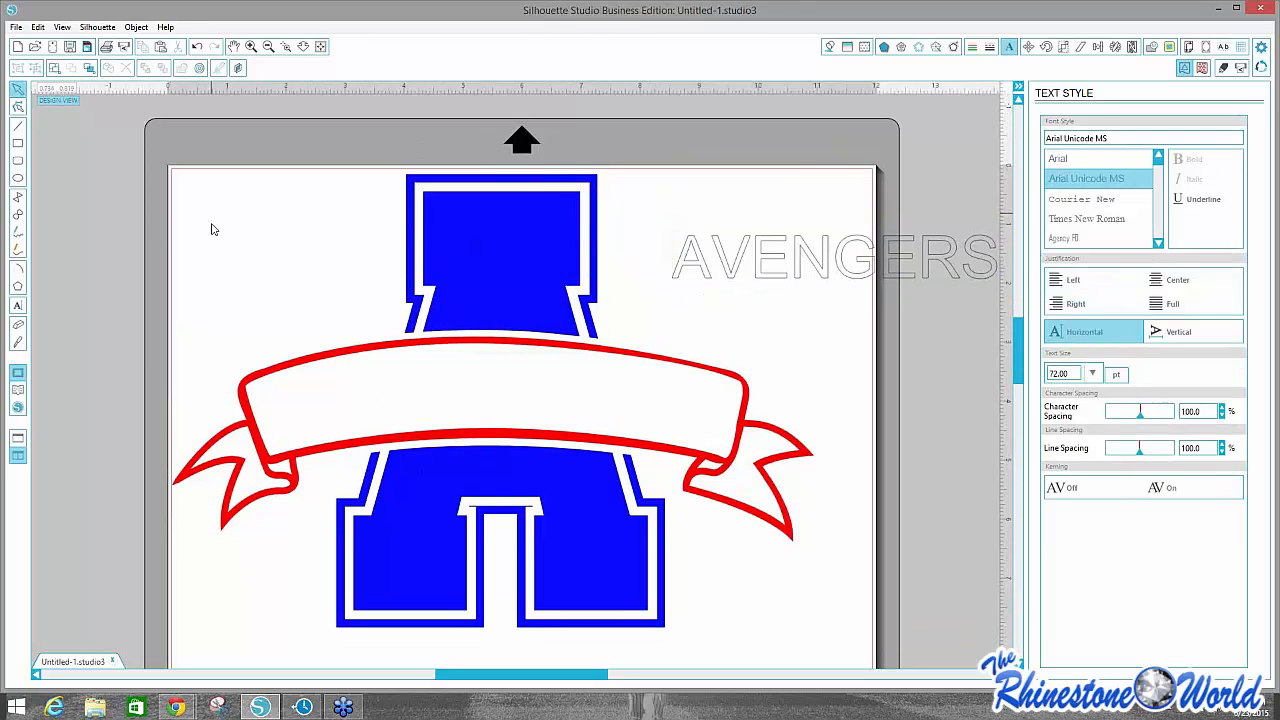
# Clear the page by deleting the AVENGERS text, the remaining blue letter pieces and the red banner.
pyautogui.click(829, 250)
pyautogui.press('Delete')
pyautogui.click(538, 305)
pyautogui.press('Delete')
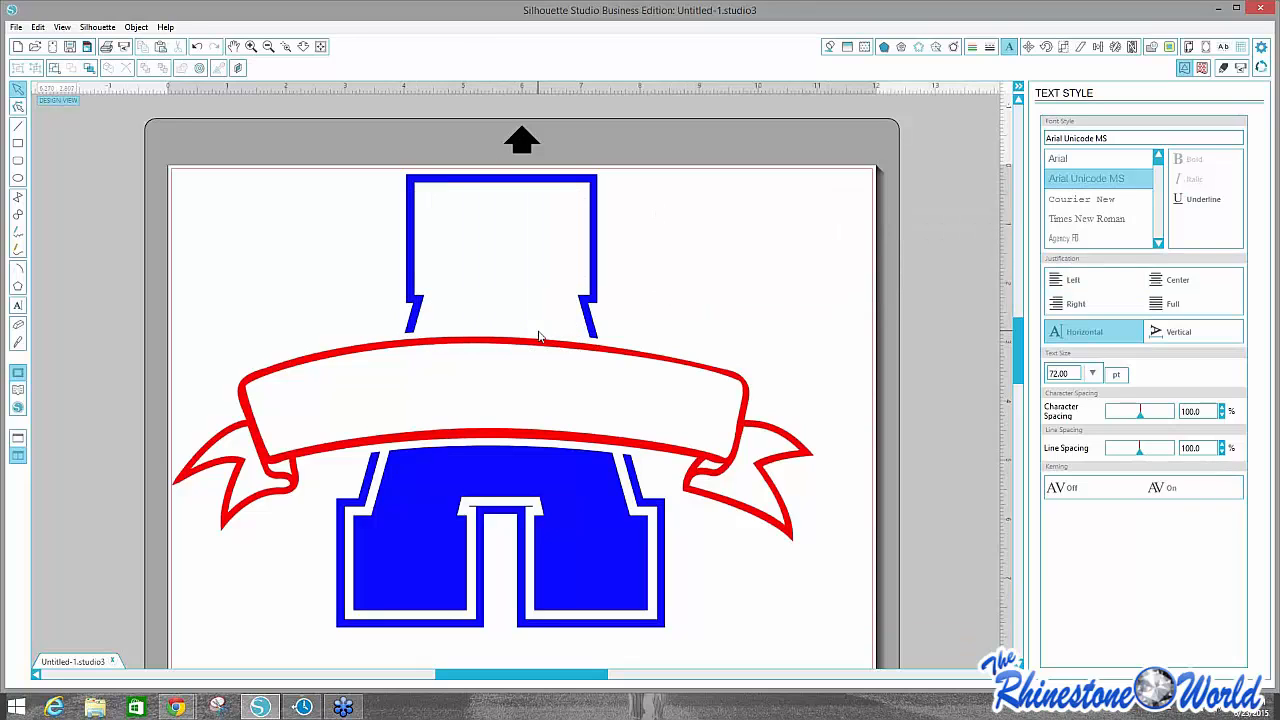
pyautogui.click(592, 304)
pyautogui.press('Delete')
pyautogui.click(586, 350)
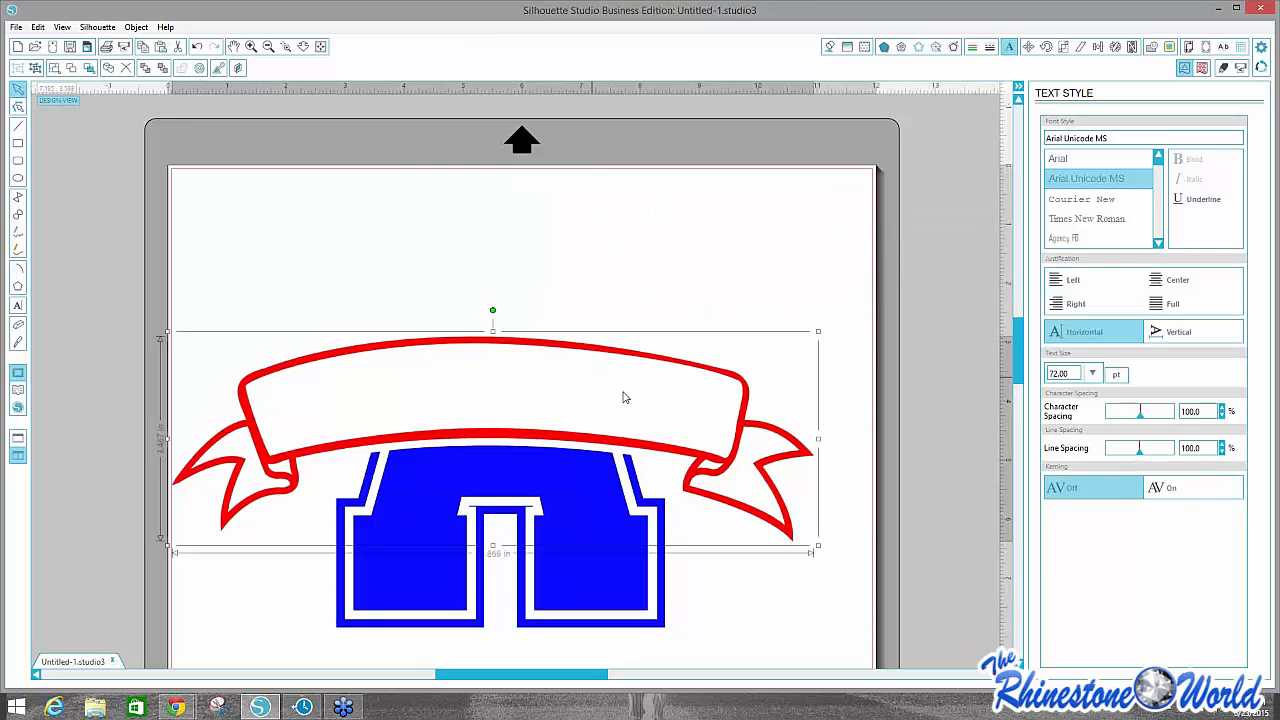
pyautogui.press('Delete')
pyautogui.click(636, 474)
pyautogui.press('Delete')
pyautogui.click(617, 491)
pyautogui.press('Delete')
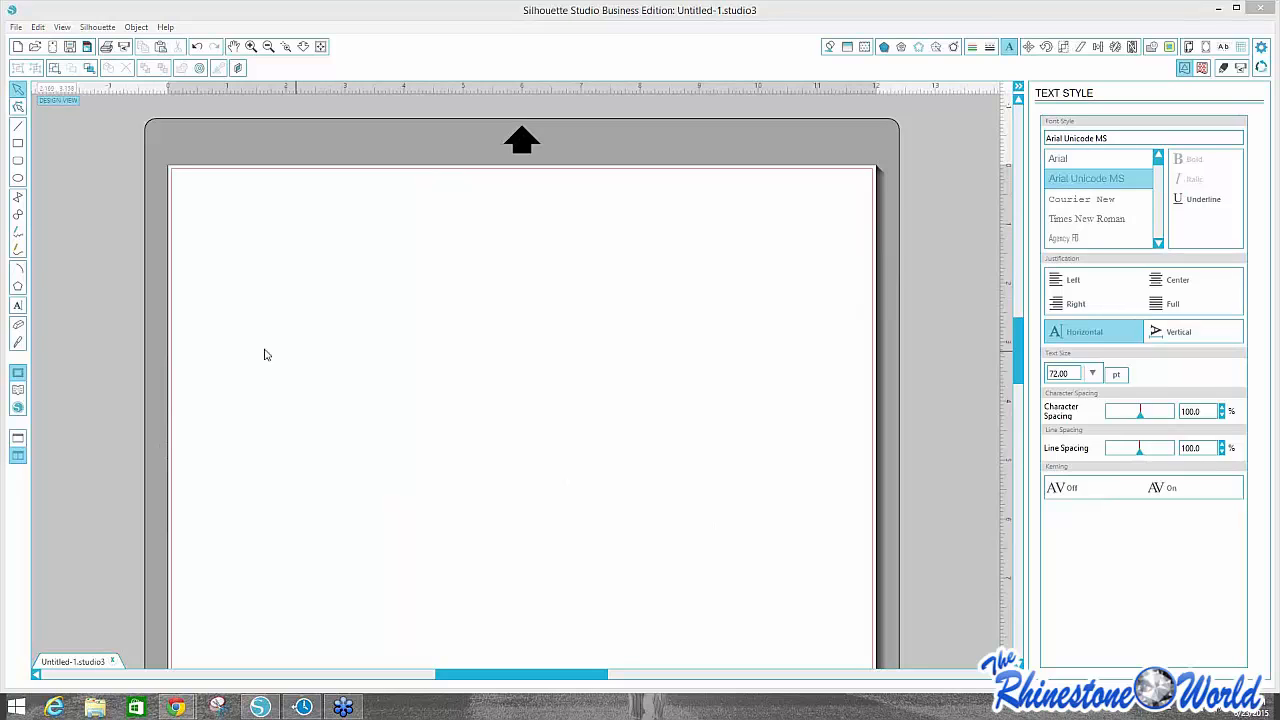
# Add the letter B as text, enlarge its text box to about 3.6 by 7.3 in, and move it up the page.
pyautogui.click(18, 307)
pyautogui.click(404, 266)
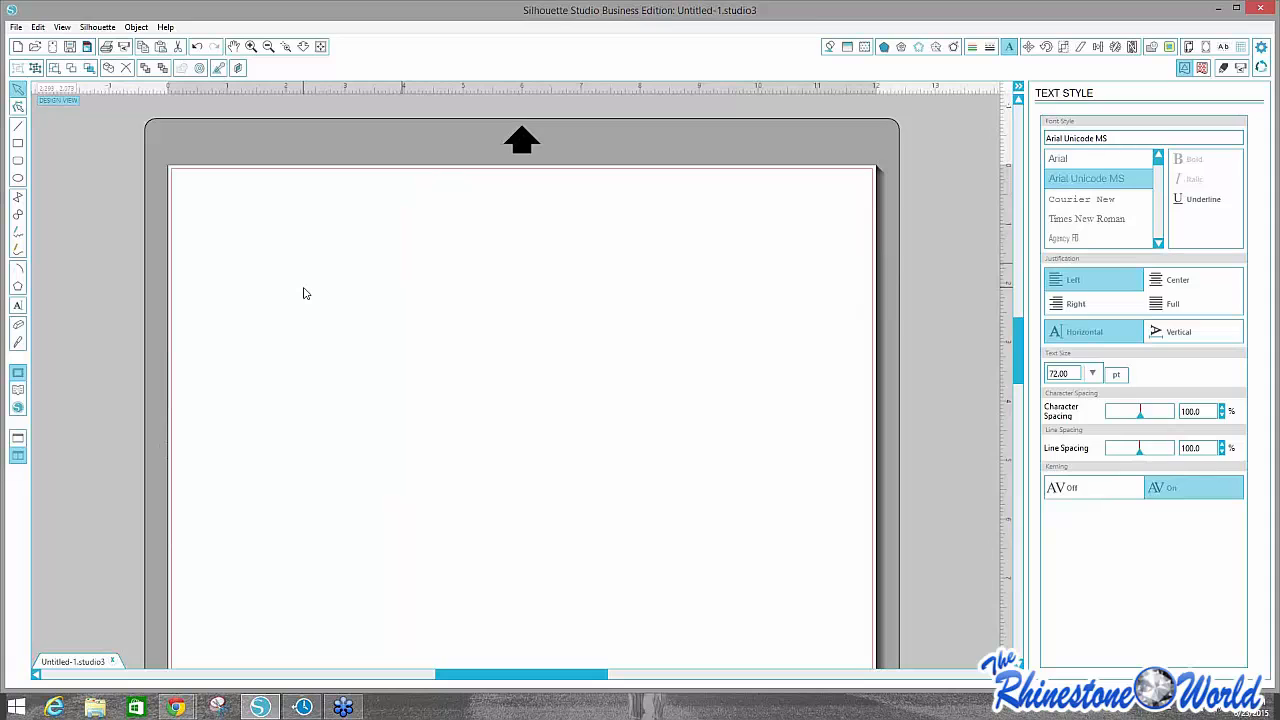
pyautogui.write('B')
pyautogui.click(393, 314)
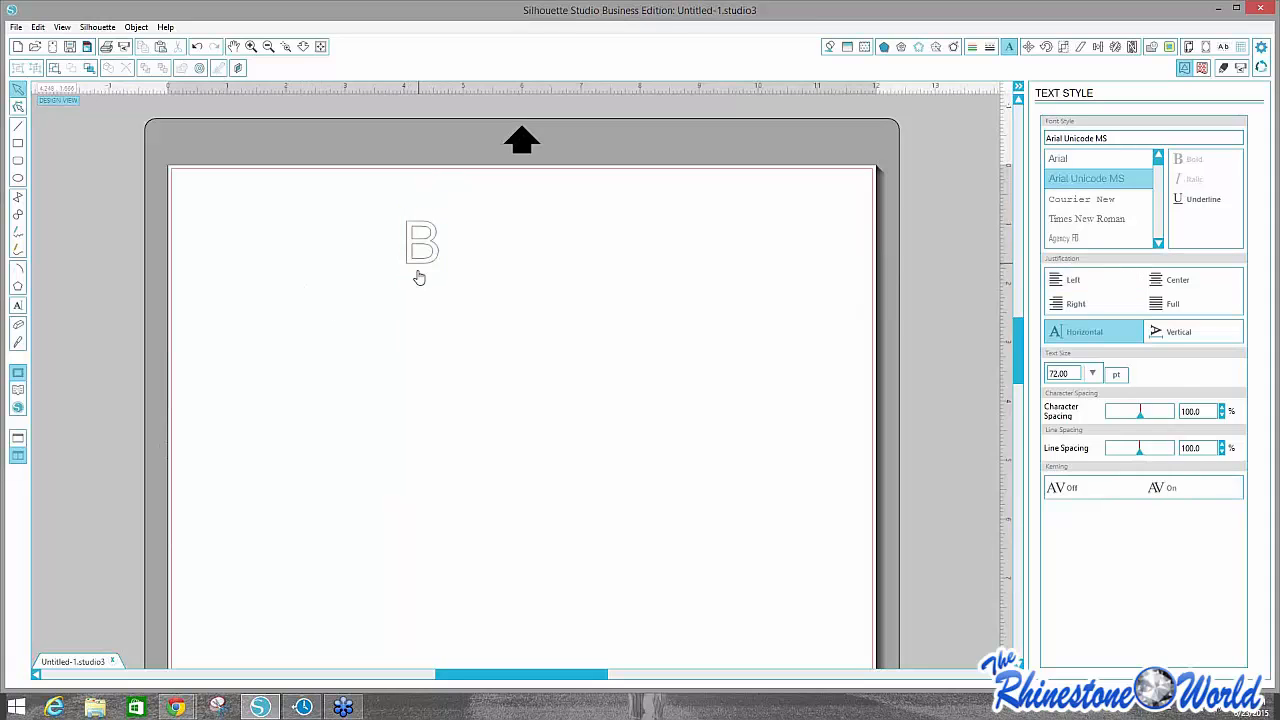
pyautogui.click(419, 276)
pyautogui.moveTo(448, 286); pyautogui.dragTo(731, 580)
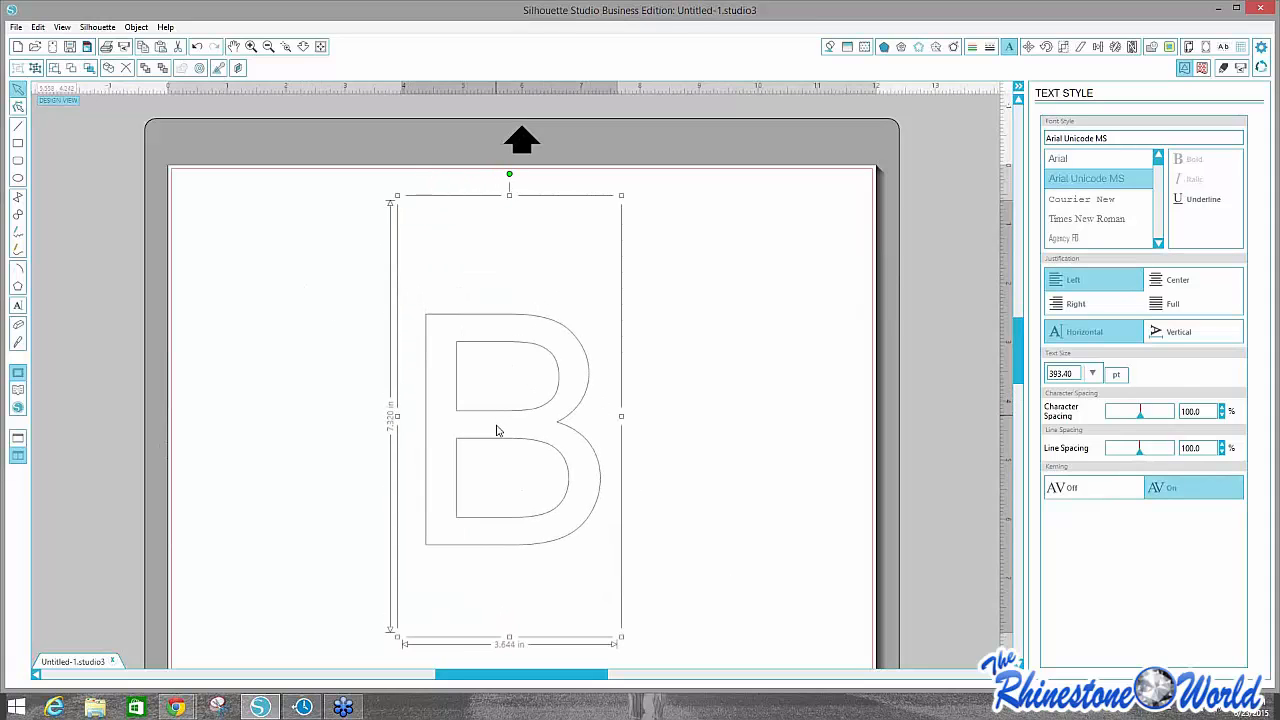
pyautogui.moveTo(506, 414); pyautogui.dragTo(508, 333)
pyautogui.click(226, 354)
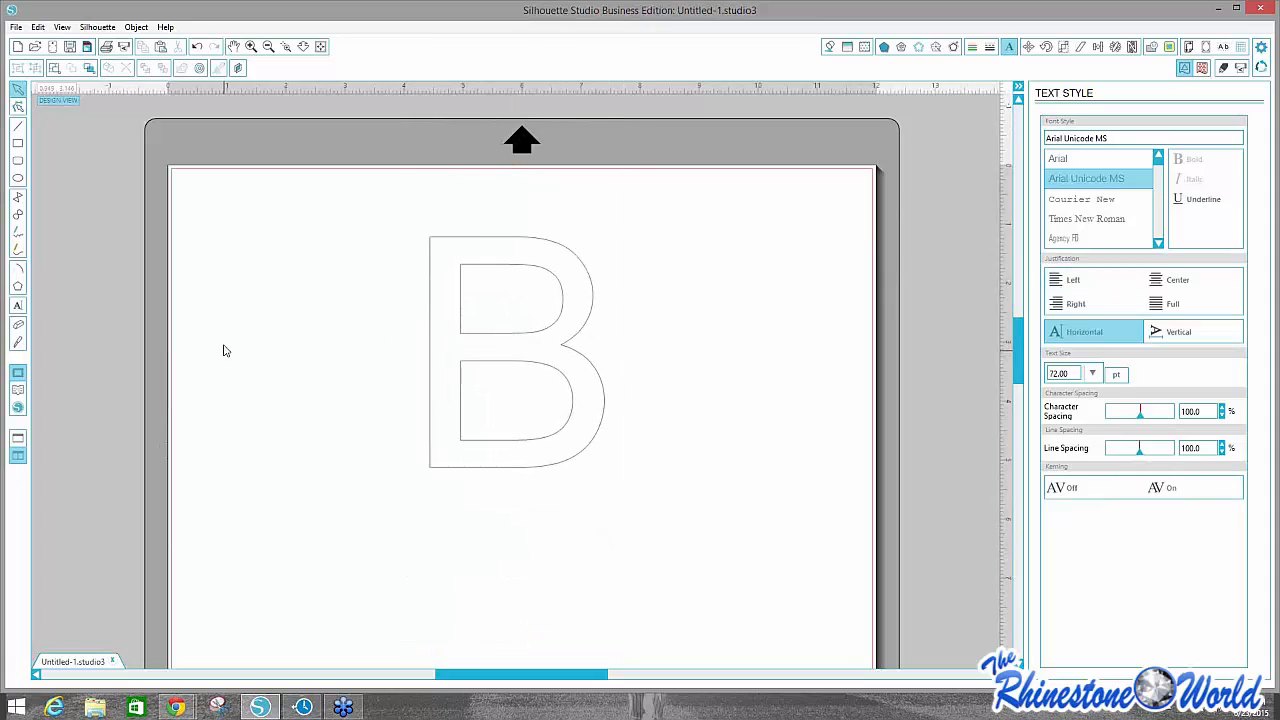
# Change the font of the letter B to College-Black.
pyautogui.click(503, 360)
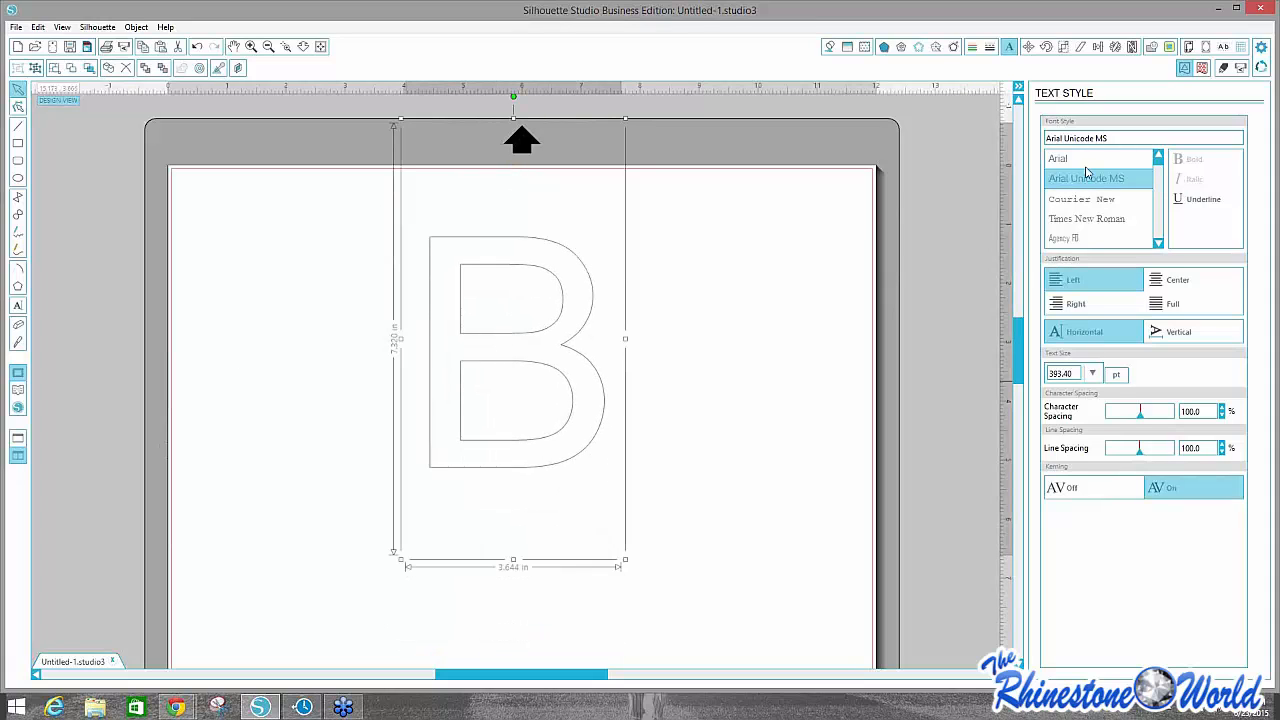
pyautogui.doubleClick(586, 323)
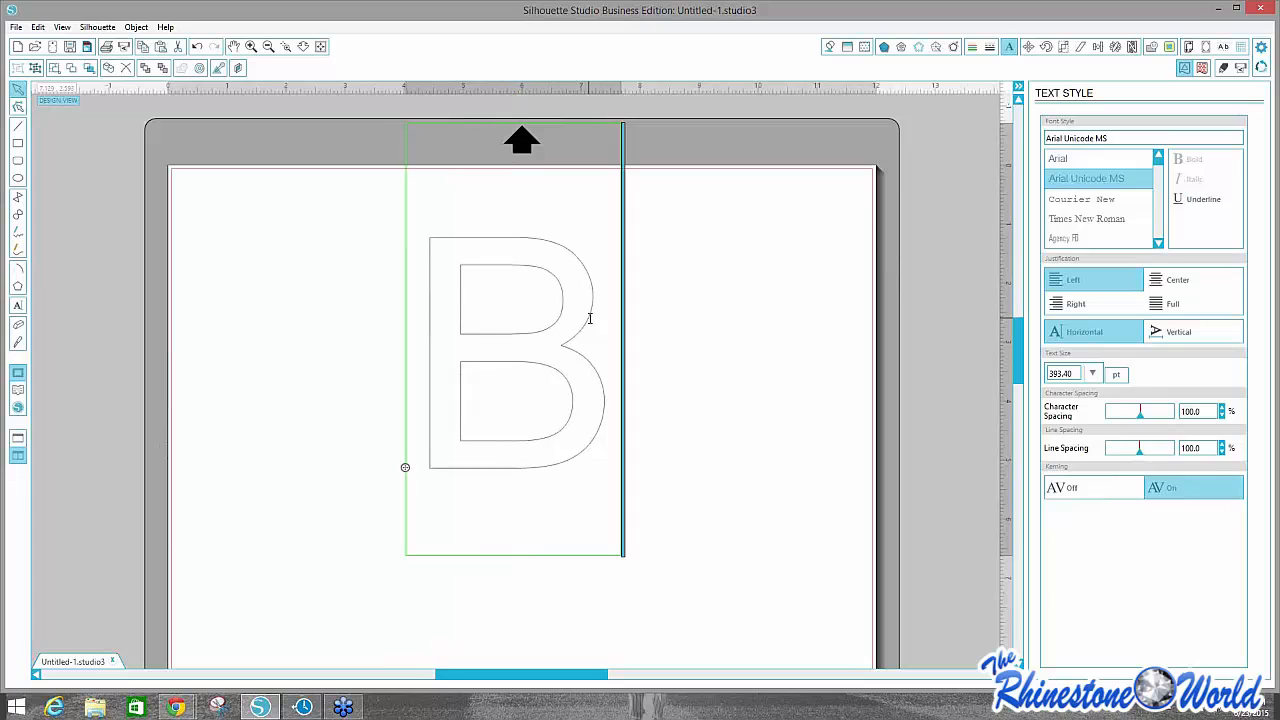
pyautogui.moveTo(586, 320); pyautogui.dragTo(426, 337)
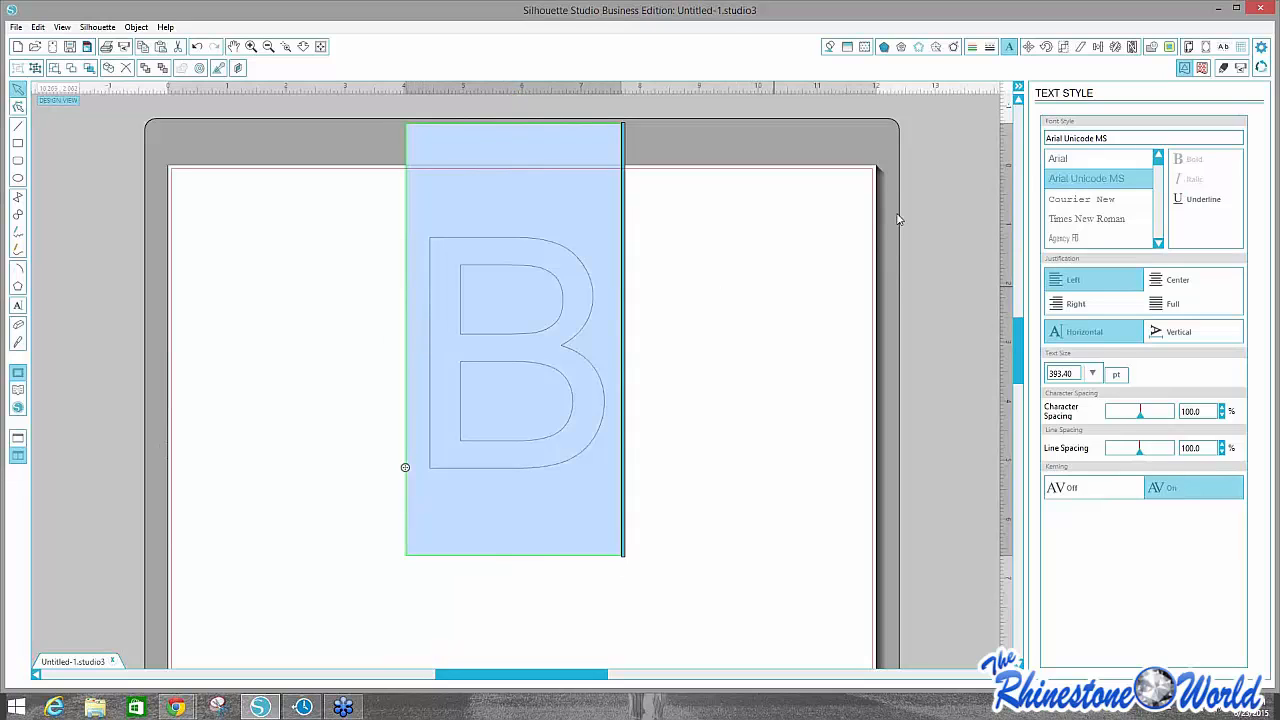
pyautogui.click(1136, 137)
pyautogui.write('college-Black')
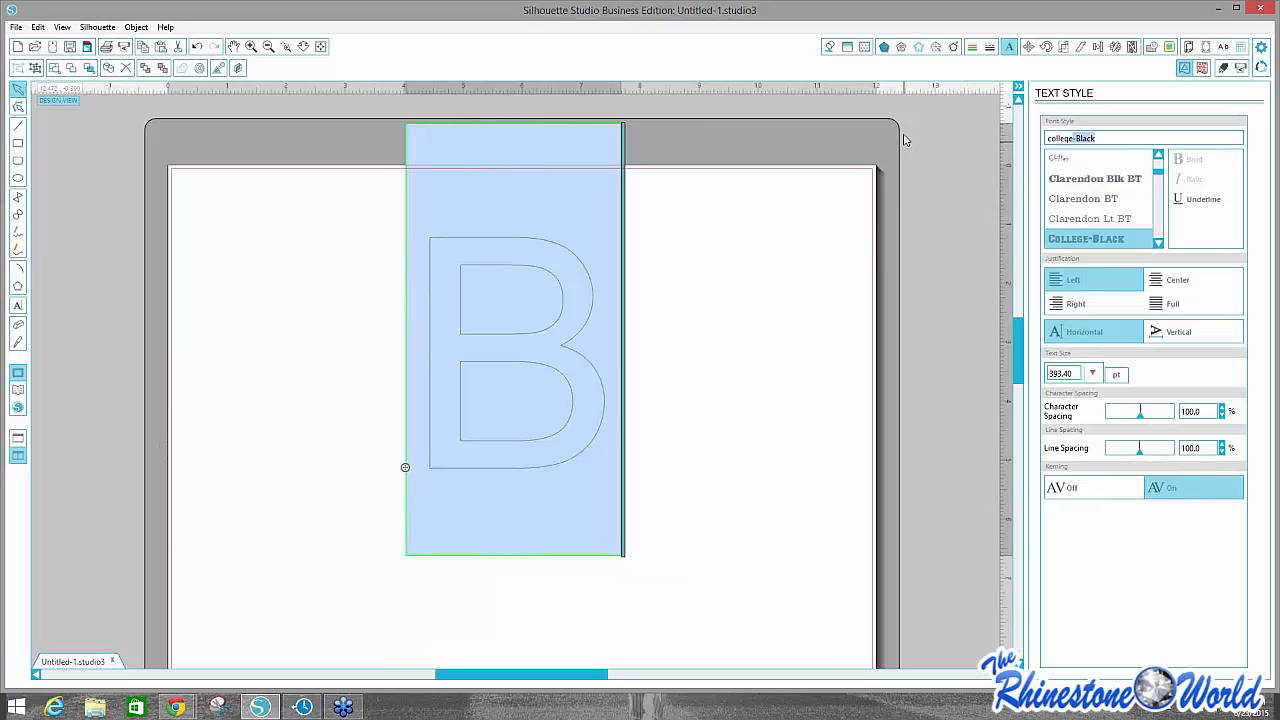
pyautogui.click(1083, 240)
pyautogui.click(668, 306)
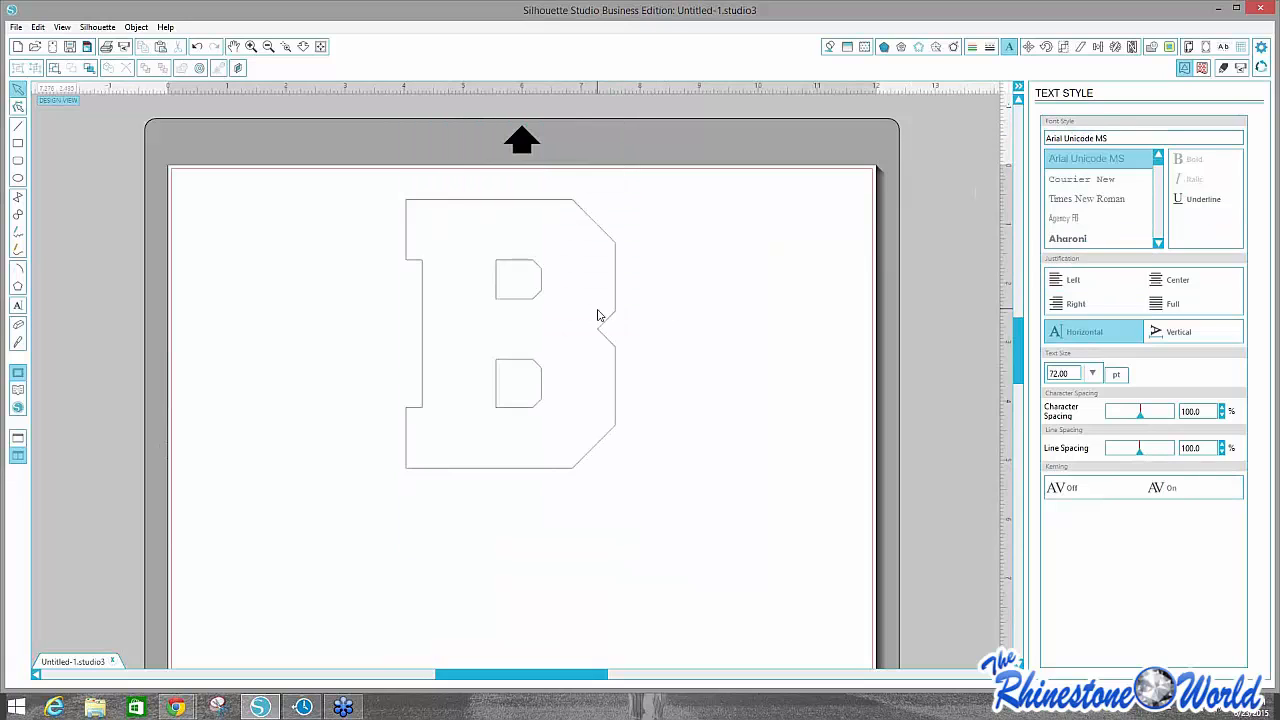
# Narrow the letter B, enlarge its text box to about 5.1 by 9 in, and place it near the page's upper edge.
pyautogui.click(605, 322)
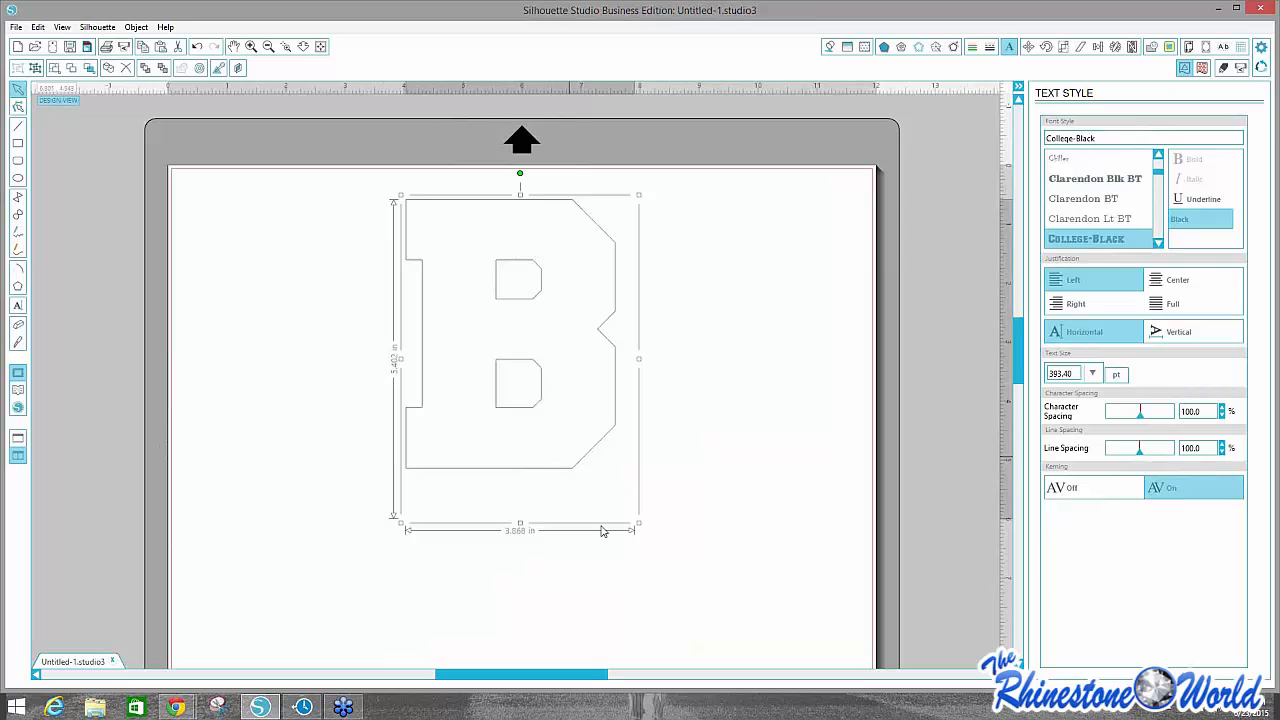
pyautogui.scroll(-1, 1024, 370)
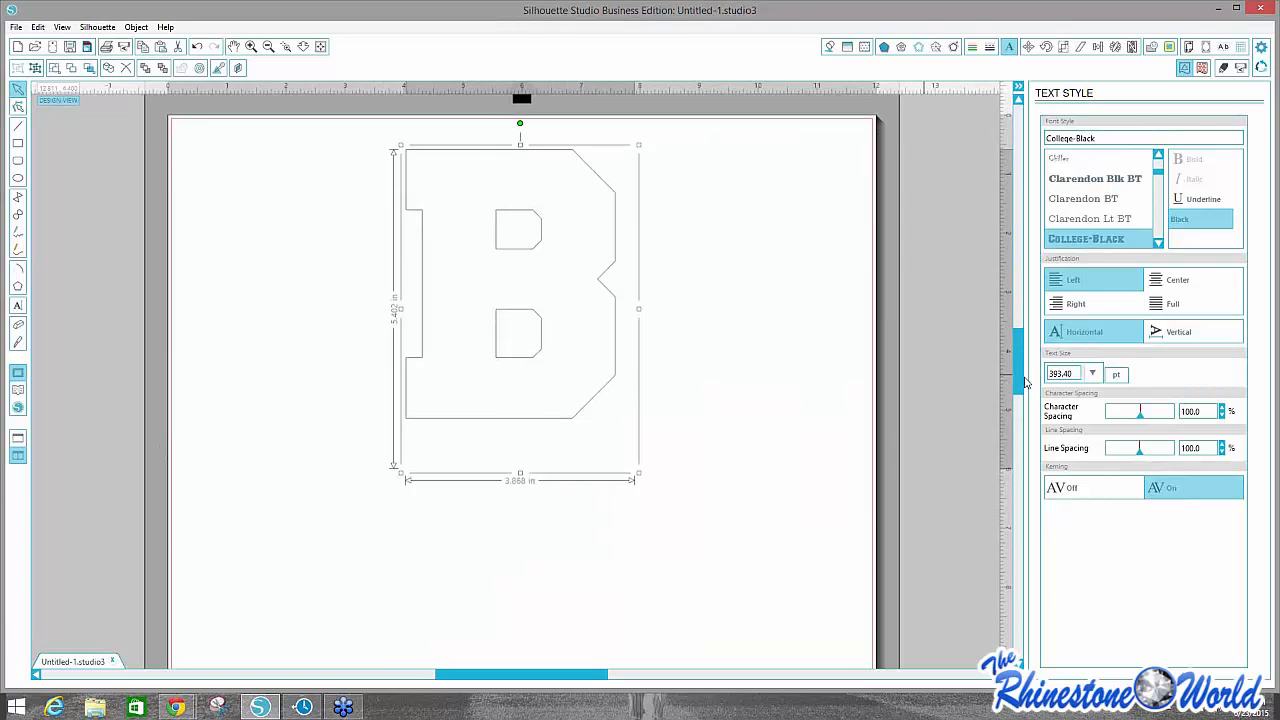
pyautogui.moveTo(639, 306); pyautogui.dragTo(591, 312)
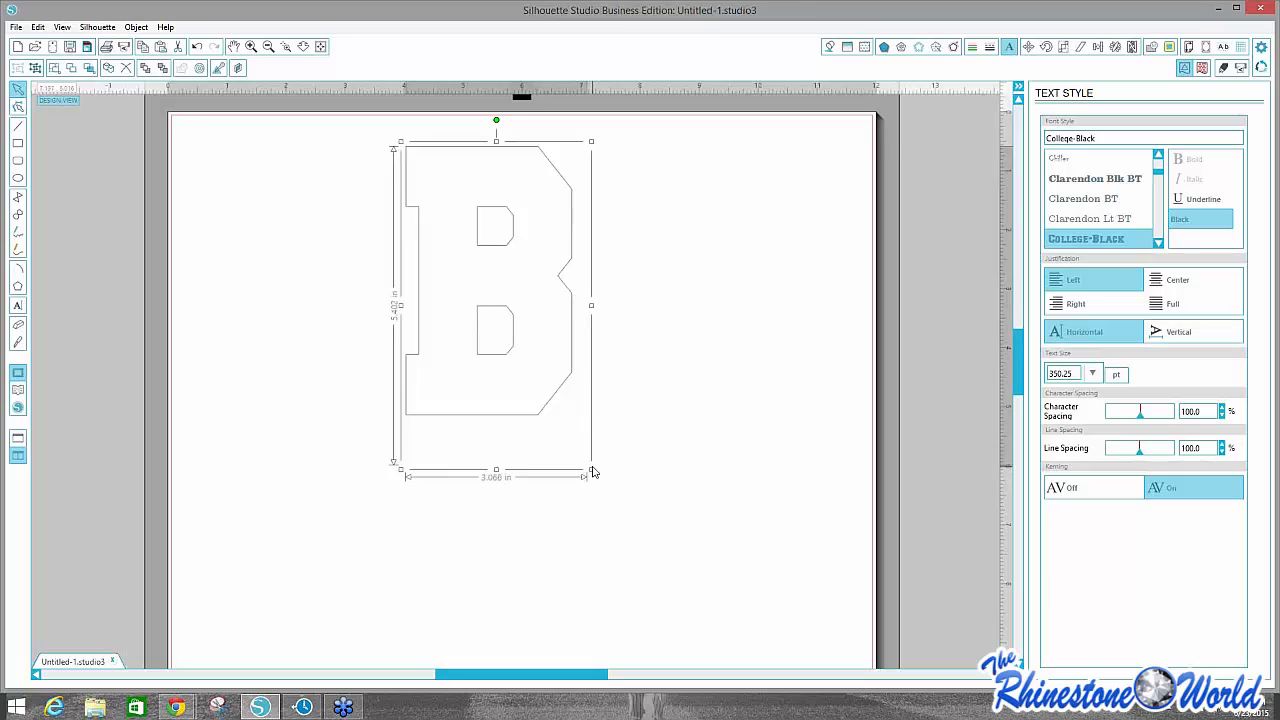
pyautogui.moveTo(592, 470); pyautogui.dragTo(706, 676)
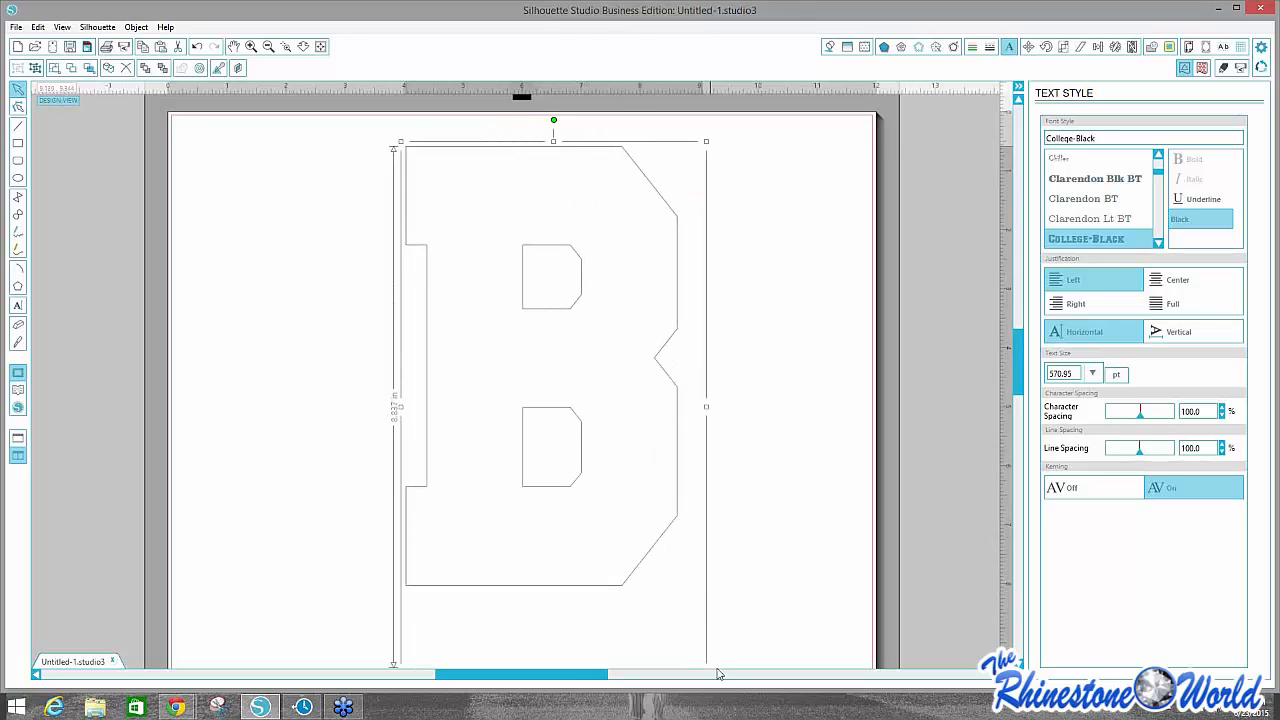
pyautogui.scroll(-3, 1022, 370)
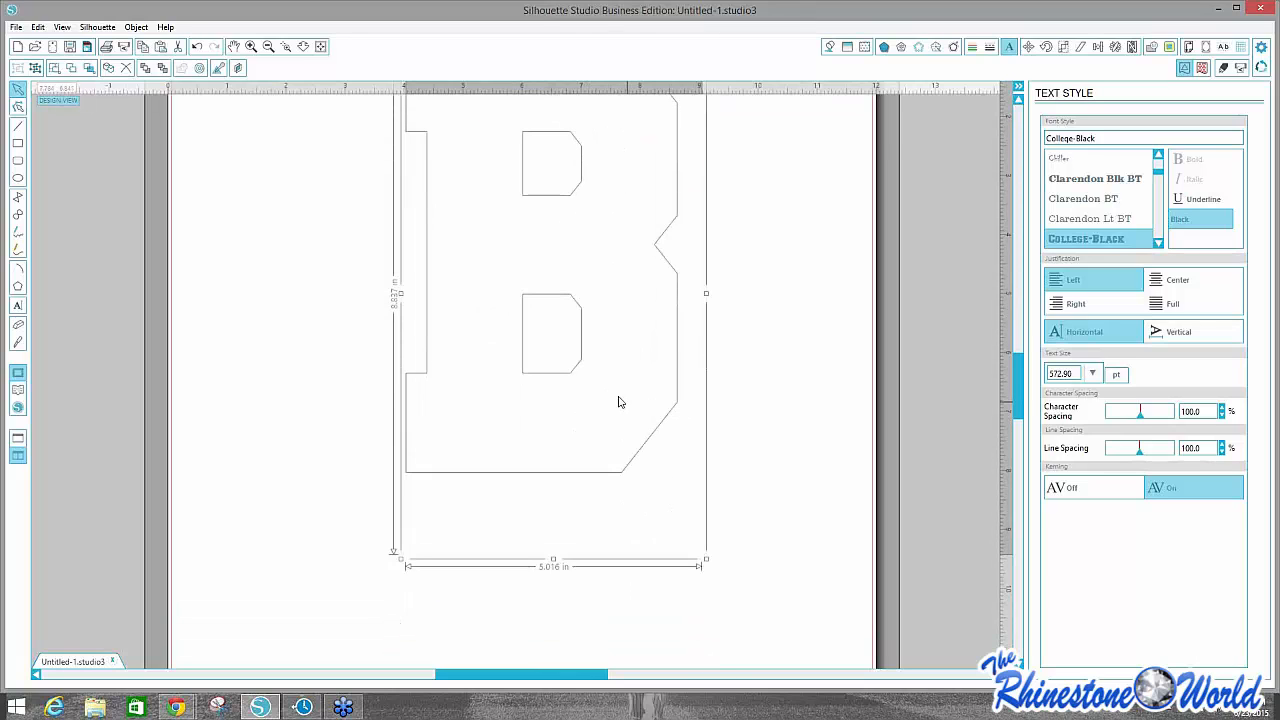
pyautogui.scroll(3, 1016, 384)
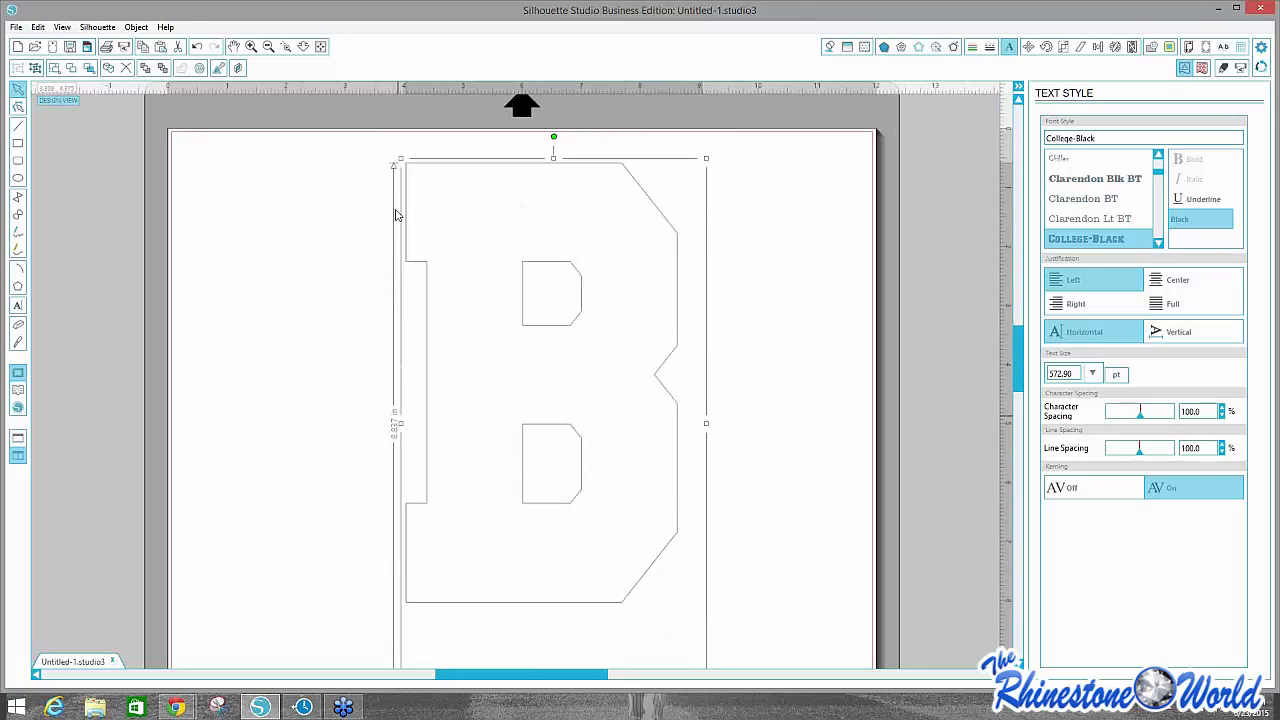
pyautogui.moveTo(399, 157); pyautogui.dragTo(396, 154)
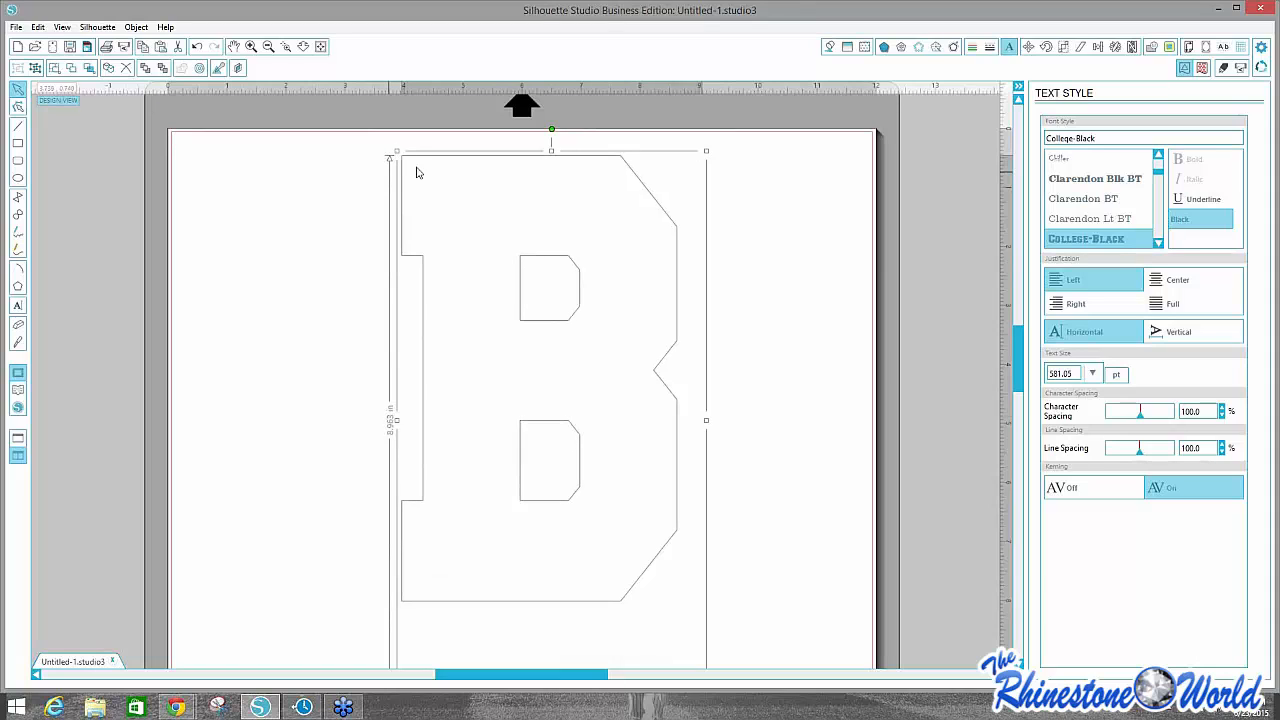
pyautogui.moveTo(425, 169); pyautogui.dragTo(431, 149)
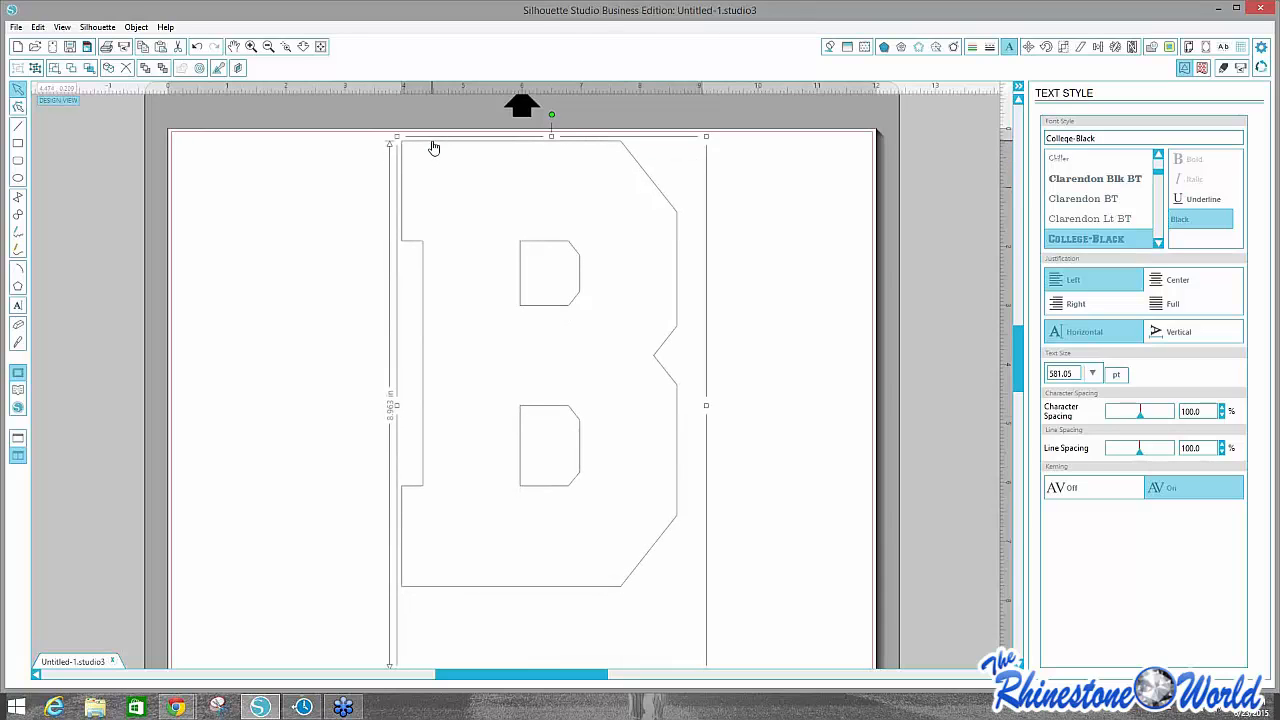
# Fill the letter B with blue and nudge it slightly up and to the left.
pyautogui.click(831, 48)
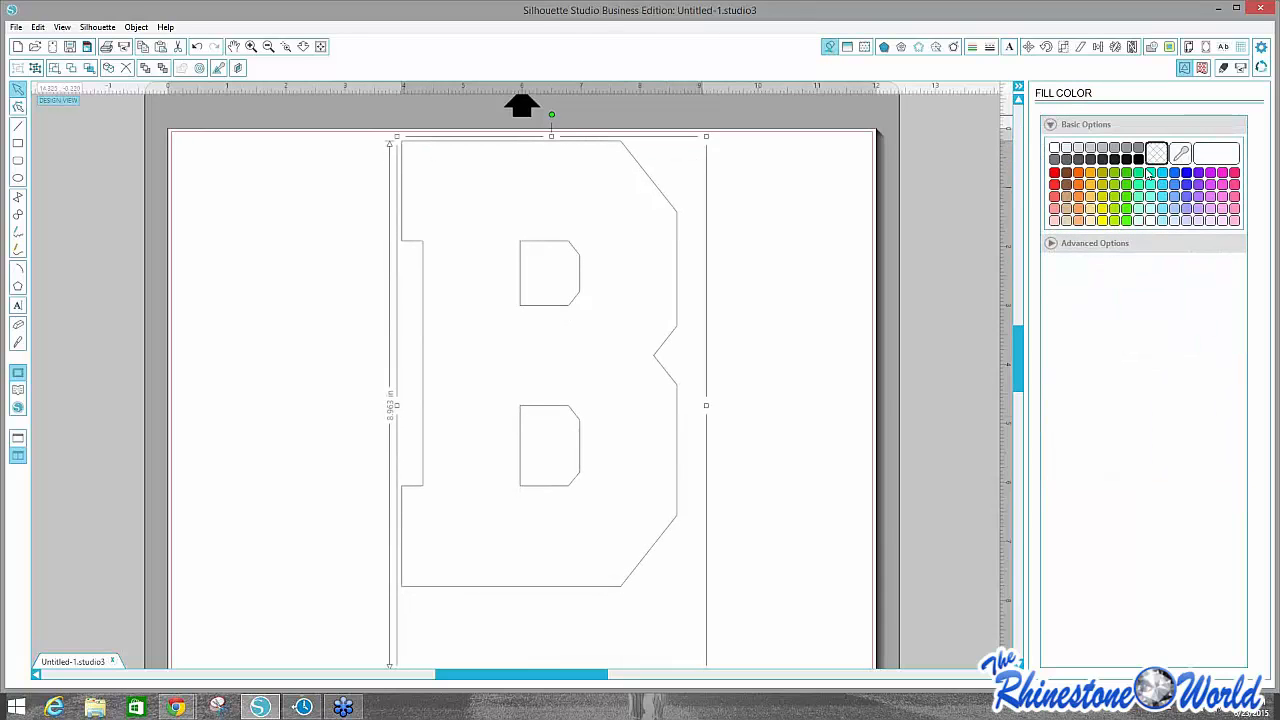
pyautogui.click(1186, 174)
pyautogui.click(783, 235)
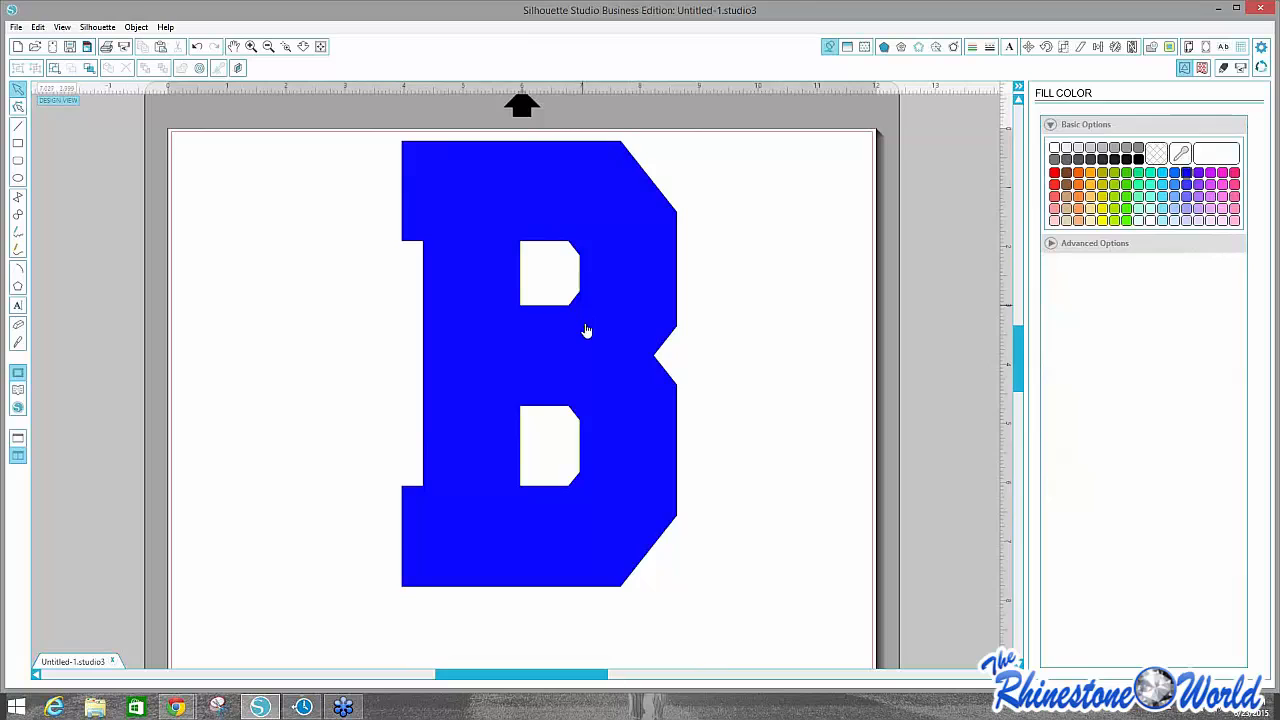
pyautogui.moveTo(583, 327); pyautogui.dragTo(577, 320)
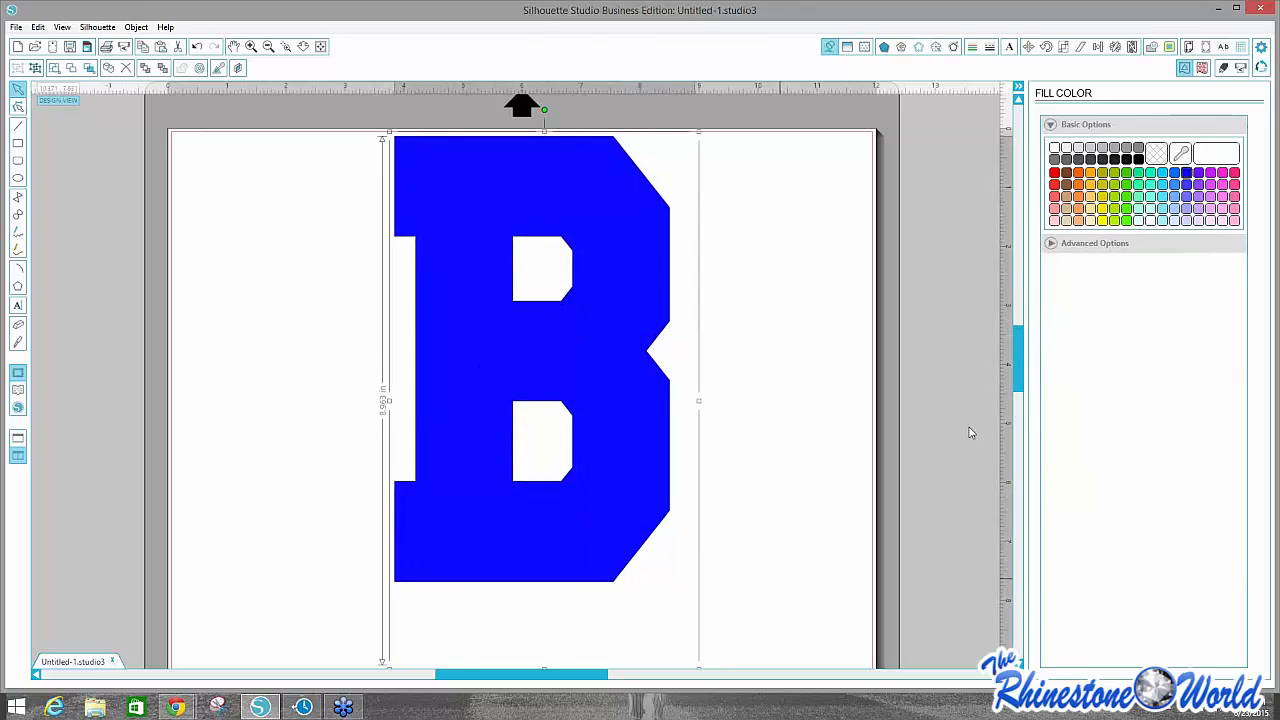
pyautogui.moveTo(1018, 381); pyautogui.dragTo(1018, 412)
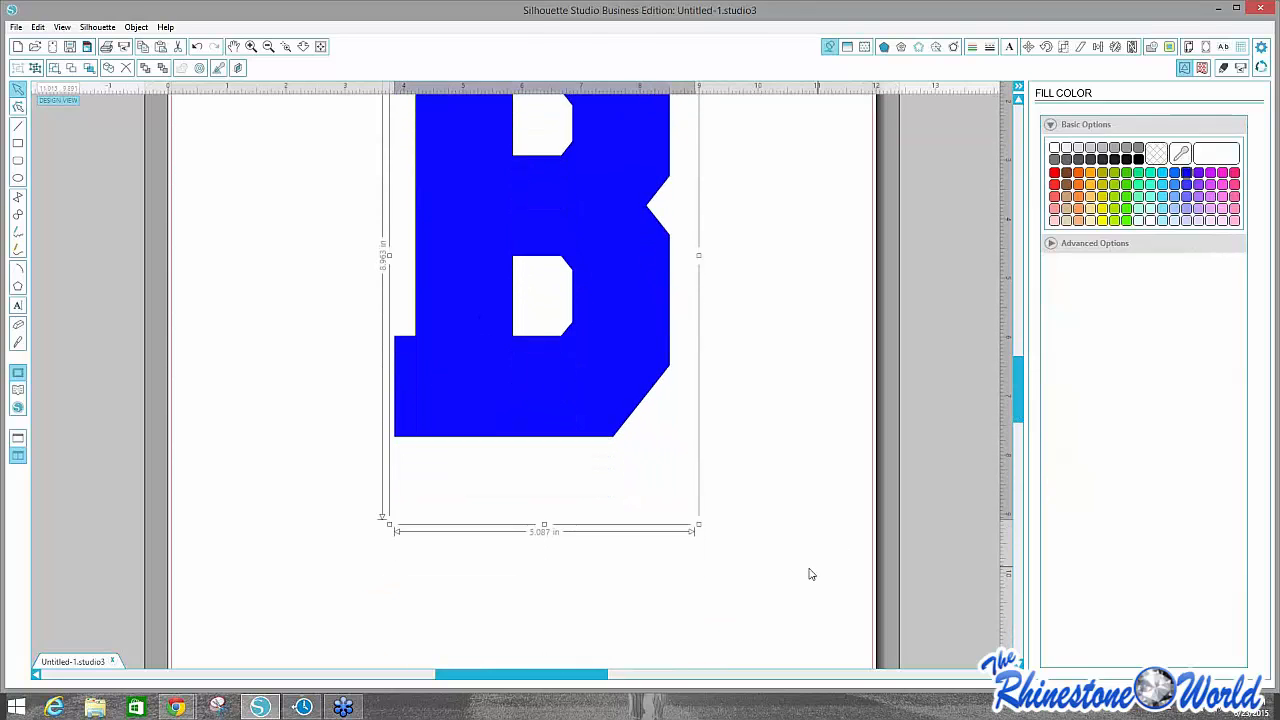
pyautogui.click(823, 503)
pyautogui.moveTo(312, 440); pyautogui.dragTo(825, 585)
pyautogui.moveTo(1018, 404); pyautogui.dragTo(1031, 370)
pyautogui.click(665, 287)
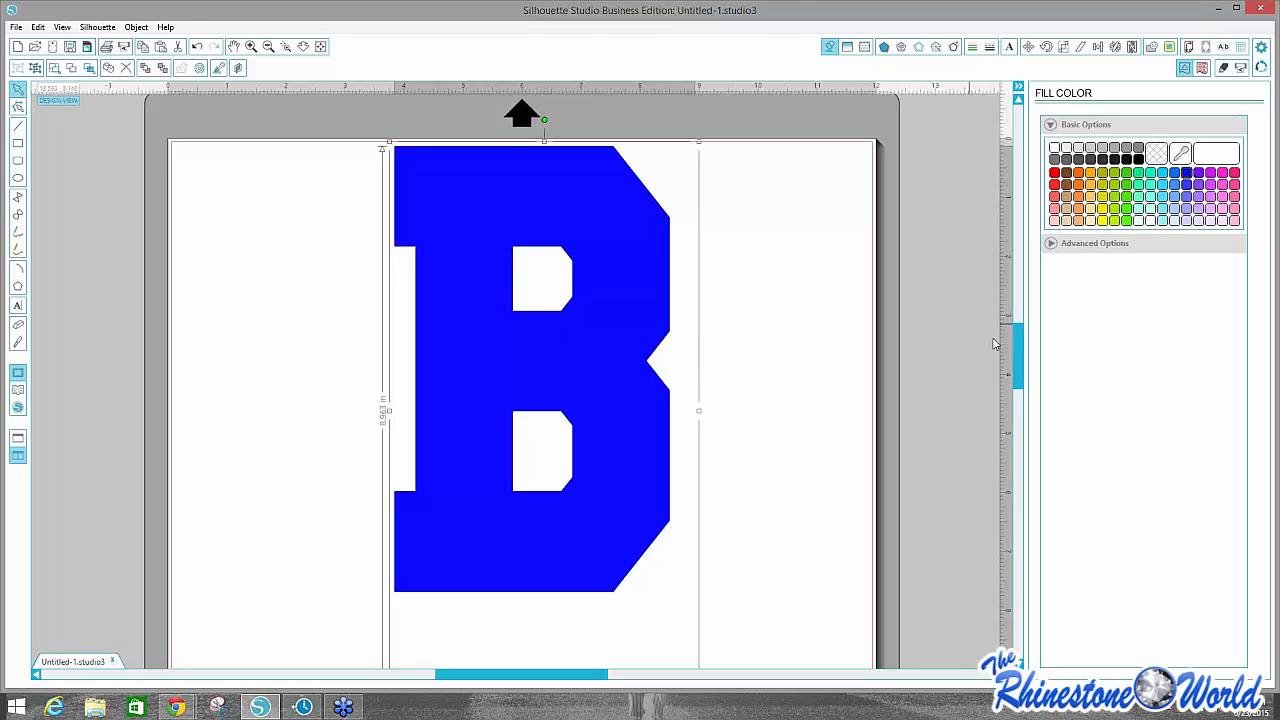
pyautogui.scroll(-3, 1012, 348)
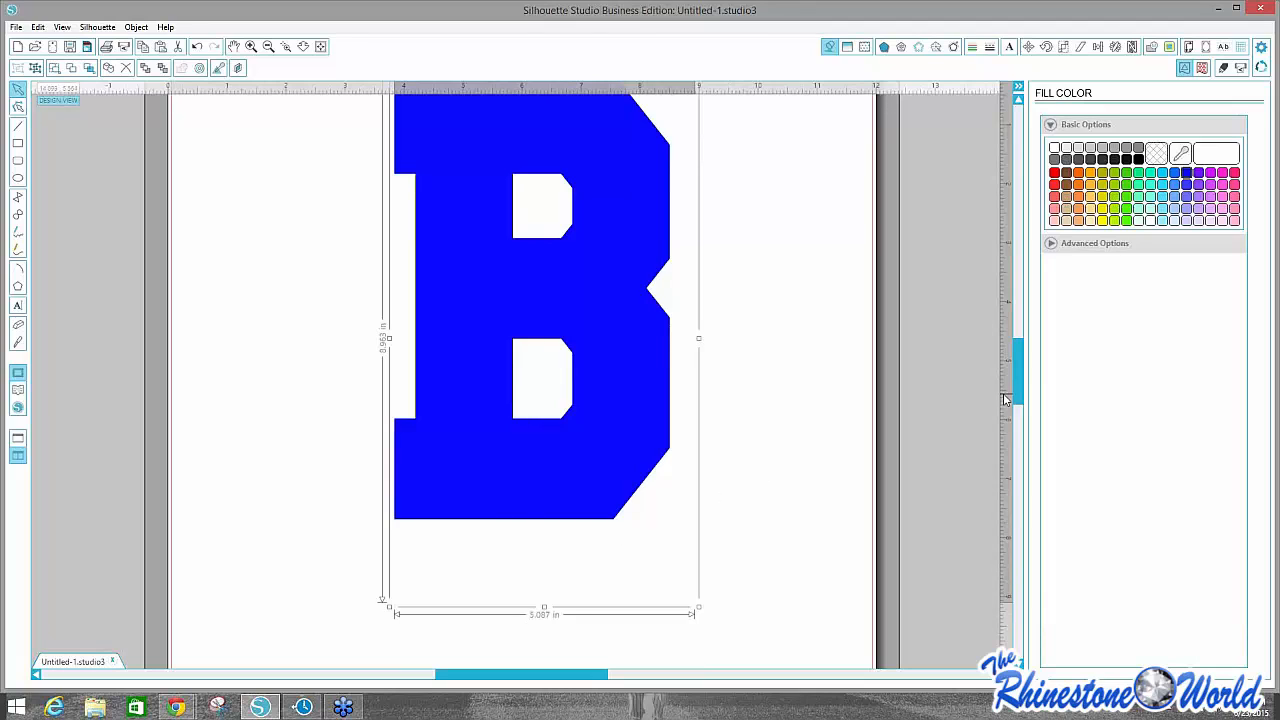
pyautogui.moveTo(1020, 382); pyautogui.dragTo(1022, 364)
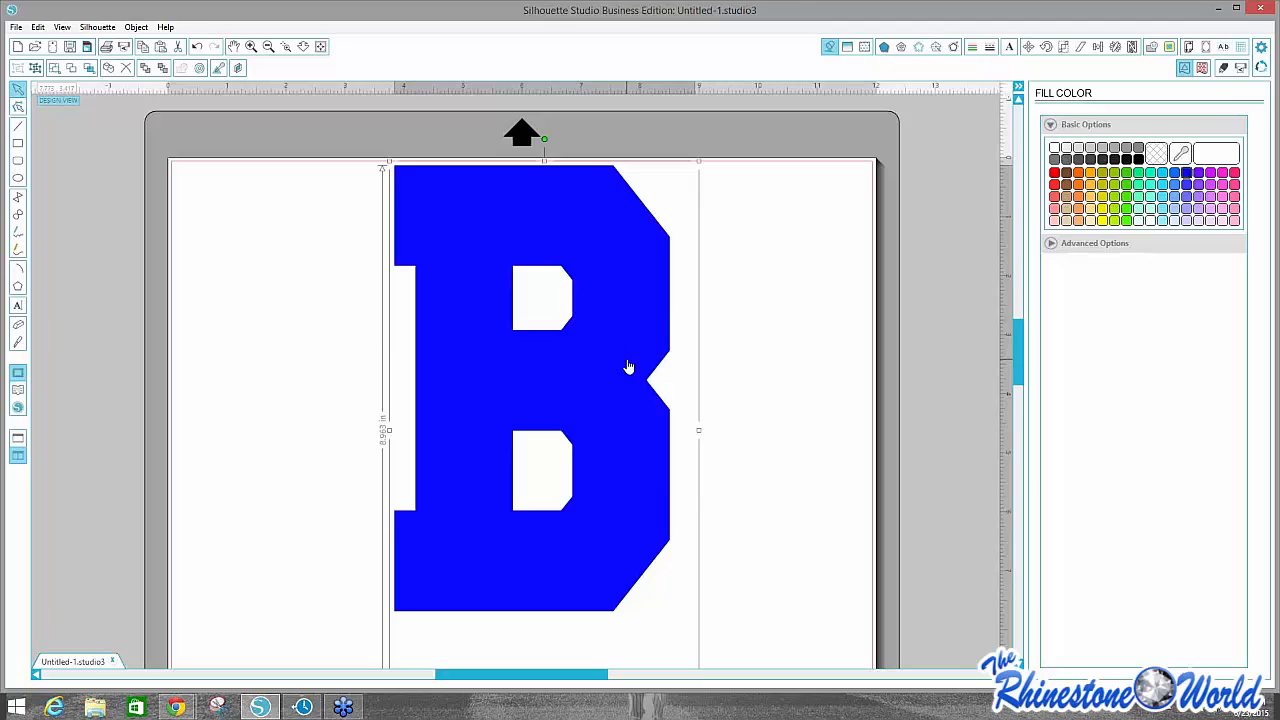
# Add a rounded 0.125 in offset outline around the blue letter B.
pyautogui.click(408, 381)
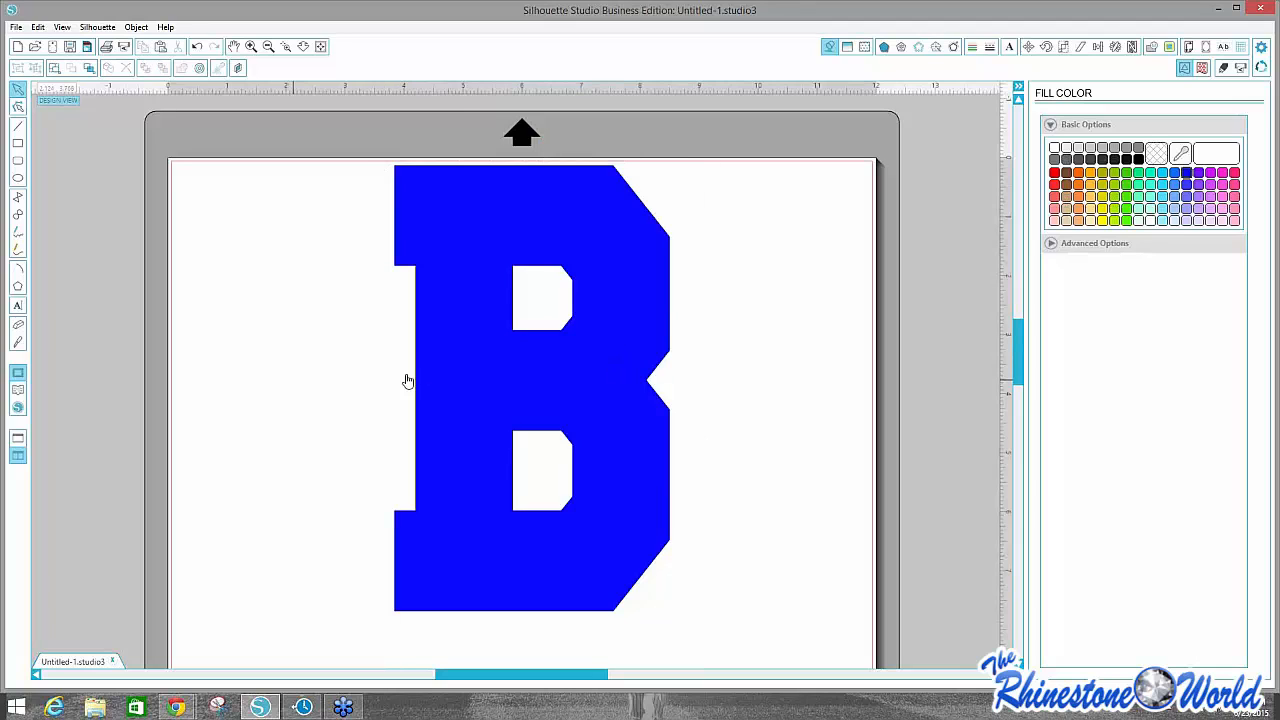
pyautogui.click(551, 371)
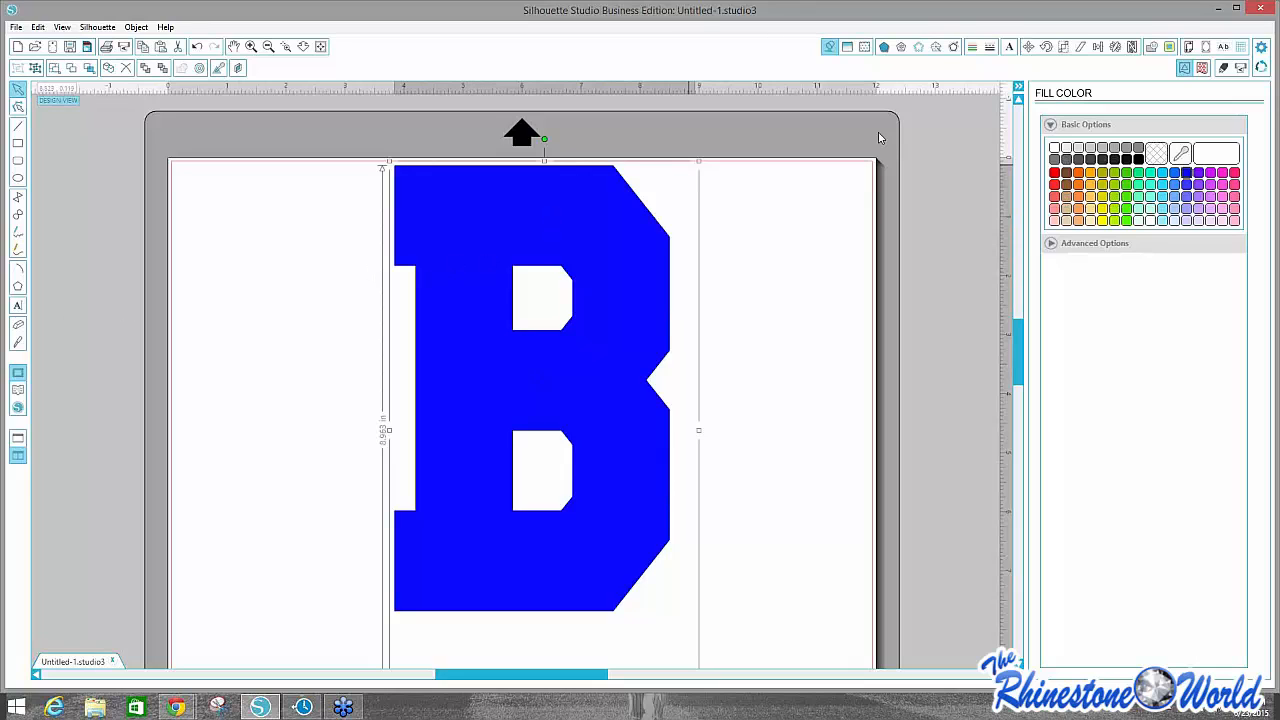
pyautogui.click(955, 48)
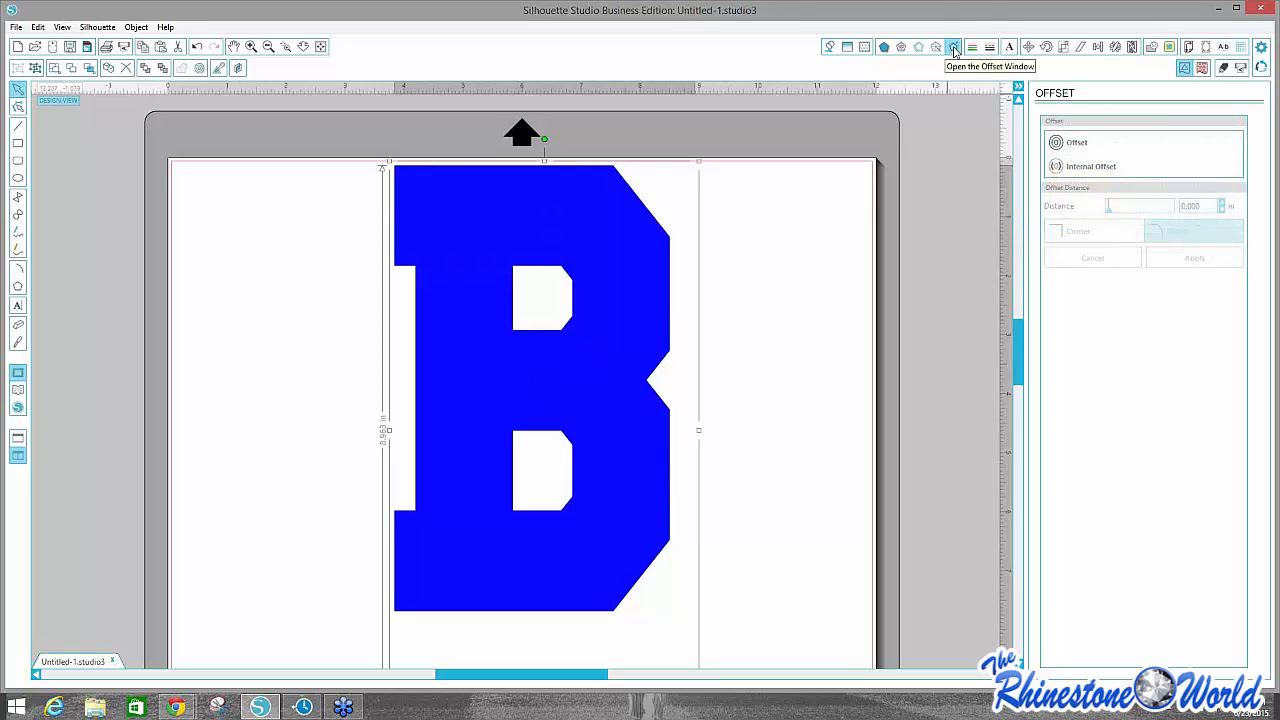
pyautogui.click(1074, 148)
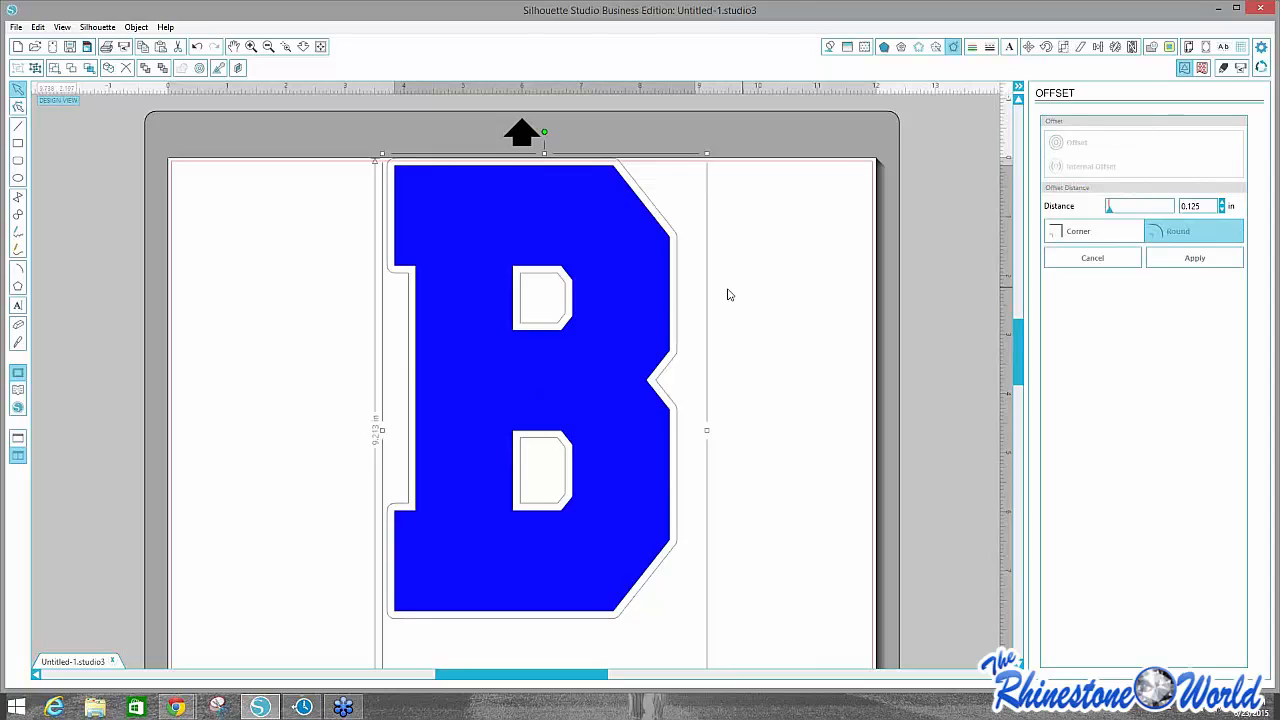
pyautogui.moveTo(307, 130); pyautogui.dragTo(743, 668)
pyautogui.scroll(-2, 624, 337)
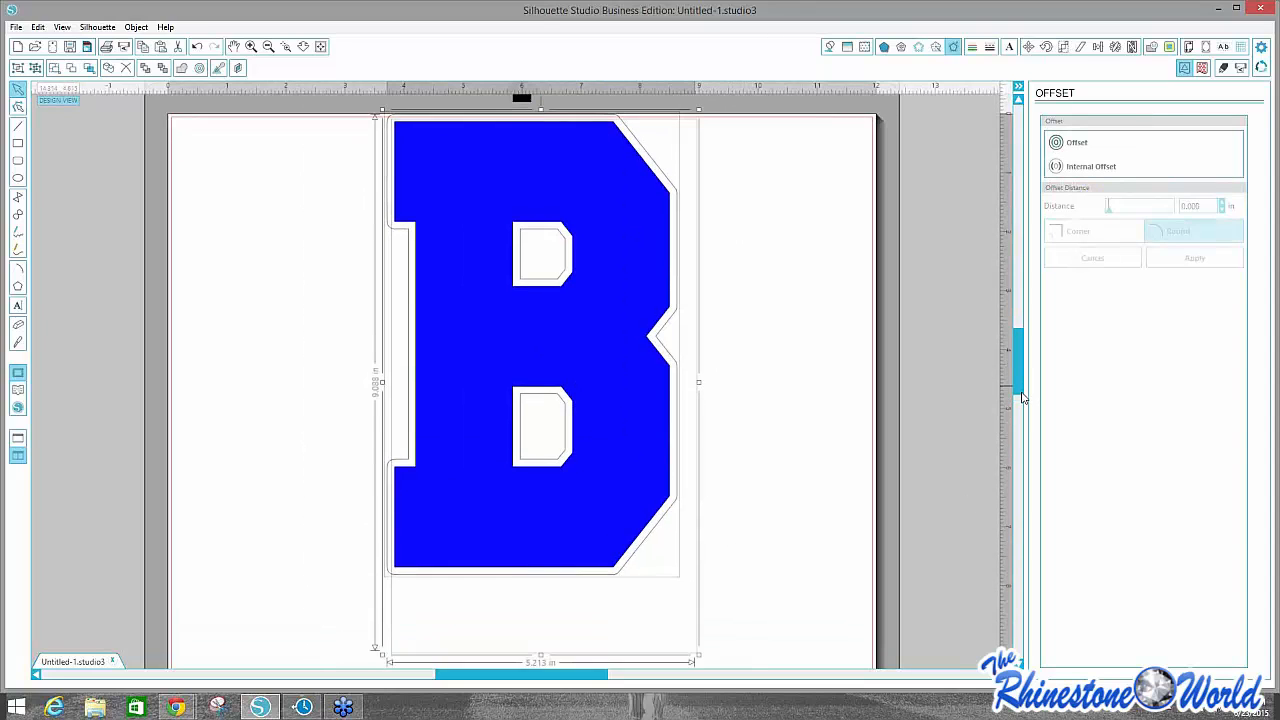
pyautogui.scroll(2, 624, 337)
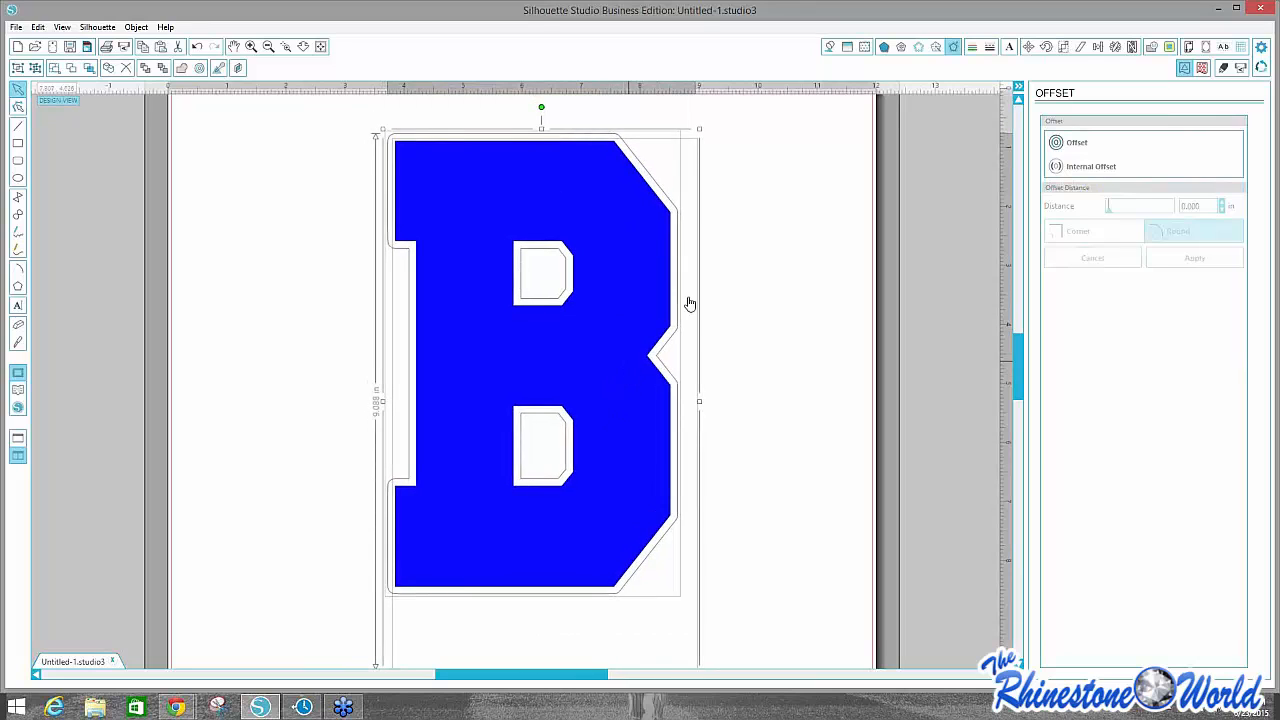
# Delete the rounded offset outline around the blue letter B.
pyautogui.click(704, 247)
pyautogui.click(678, 236)
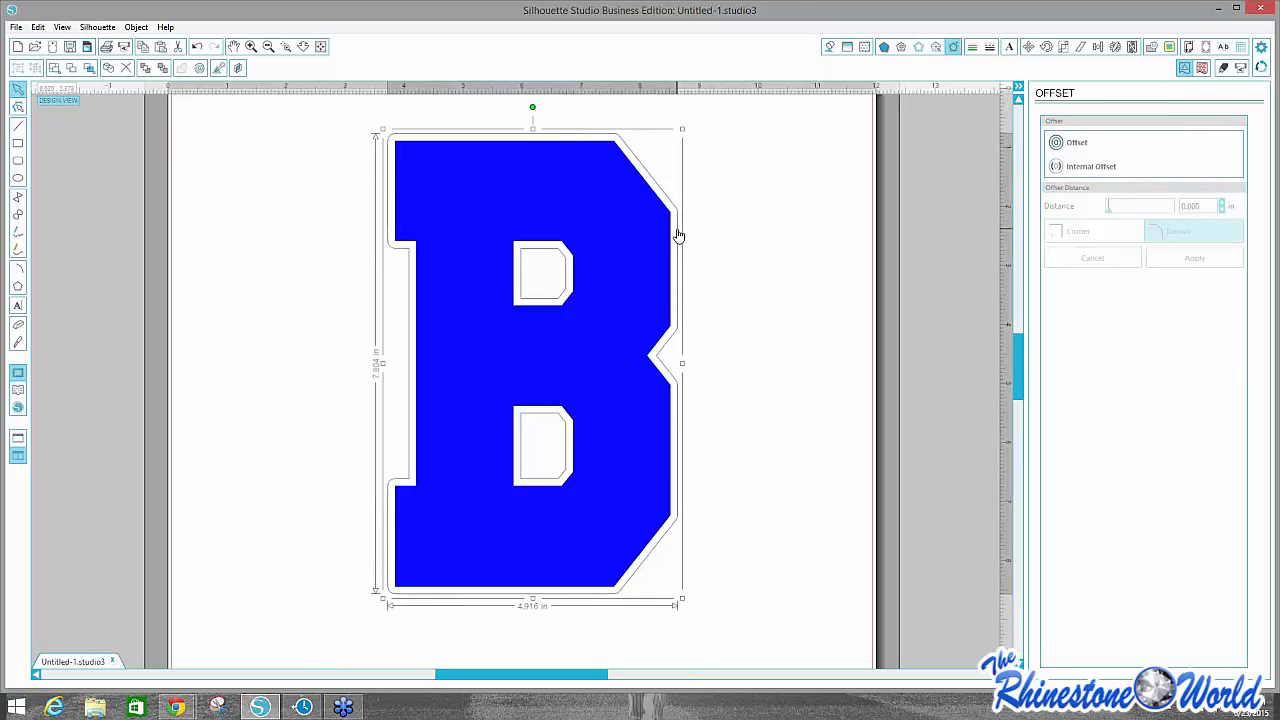
pyautogui.press('Delete')
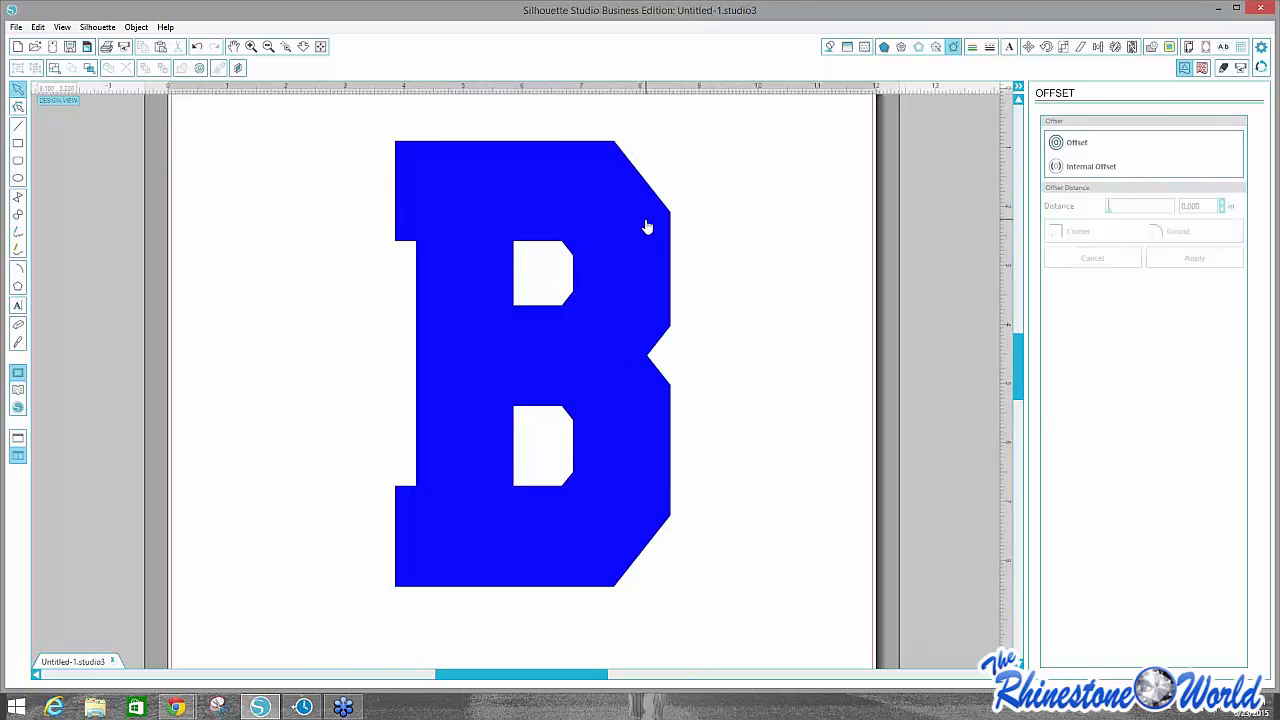
# Offset the blue letter B by 0.125 in with the Corner style.
pyautogui.click(650, 227)
pyautogui.click(1070, 142)
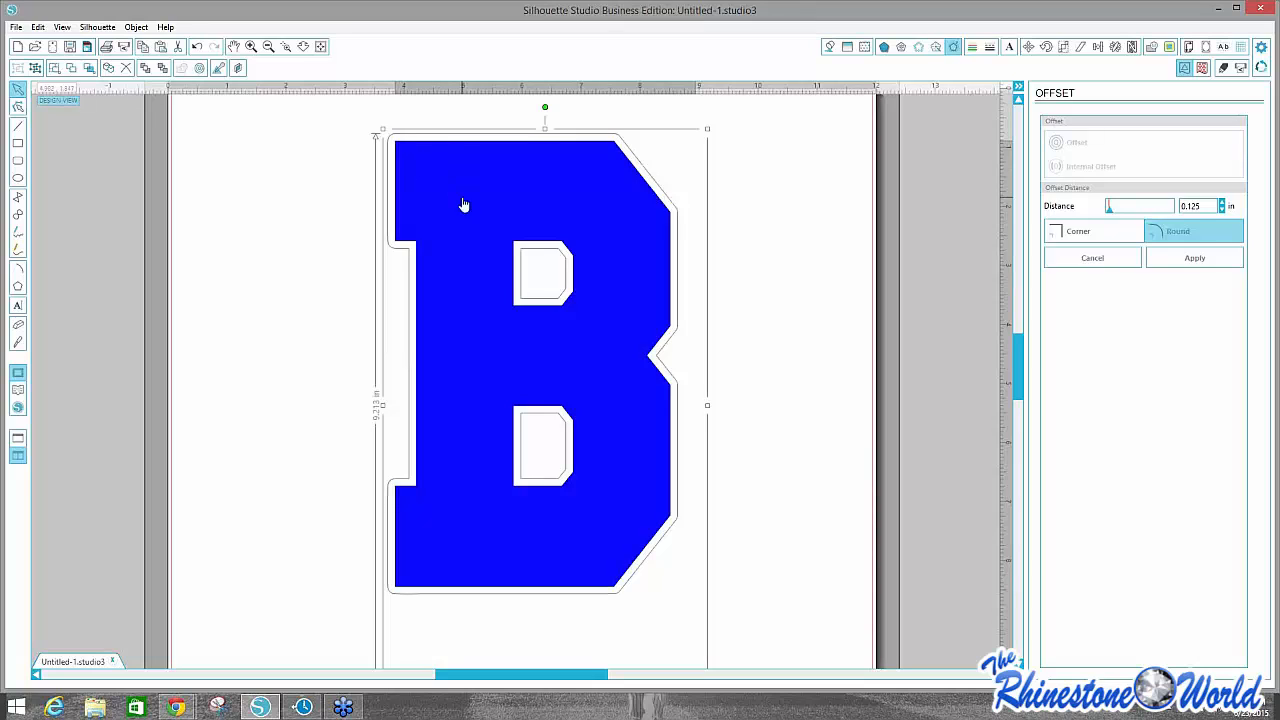
pyautogui.click(1066, 237)
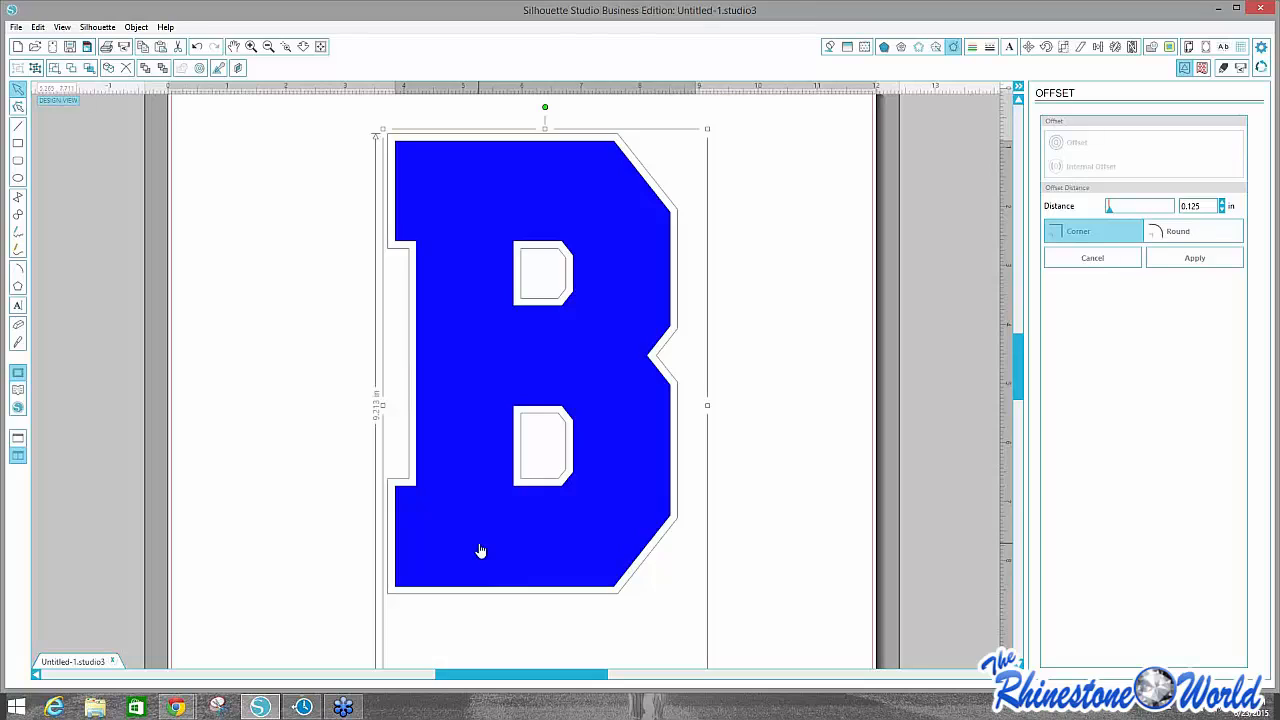
pyautogui.click(695, 434)
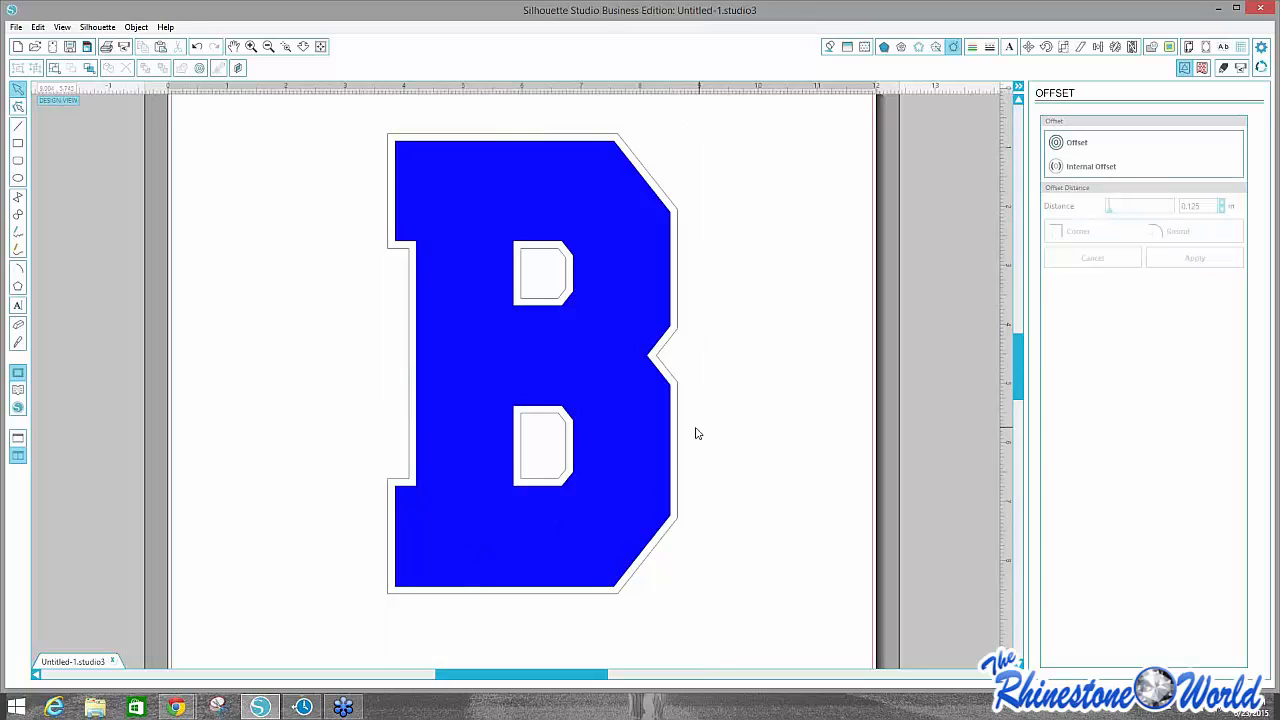
# Select the offset outline, try moving it sideways off the blue letter B, and undo the move.
pyautogui.click(674, 434)
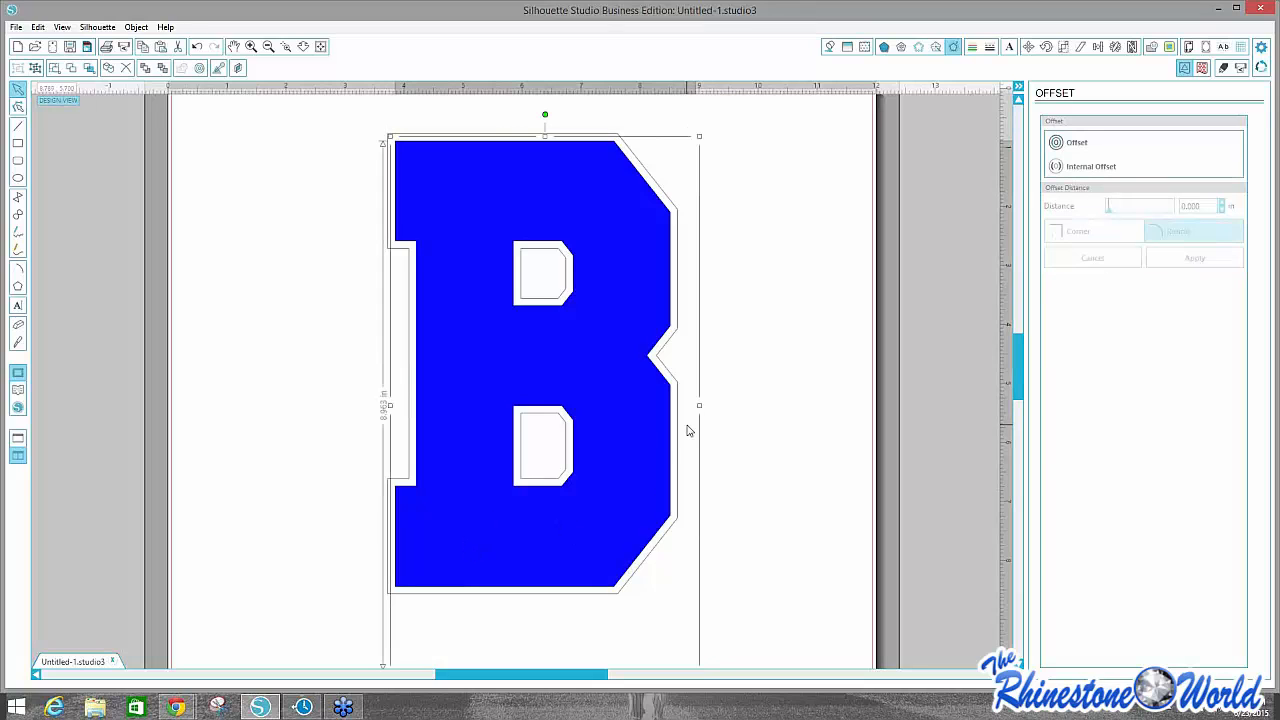
pyautogui.click(728, 423)
pyautogui.click(678, 432)
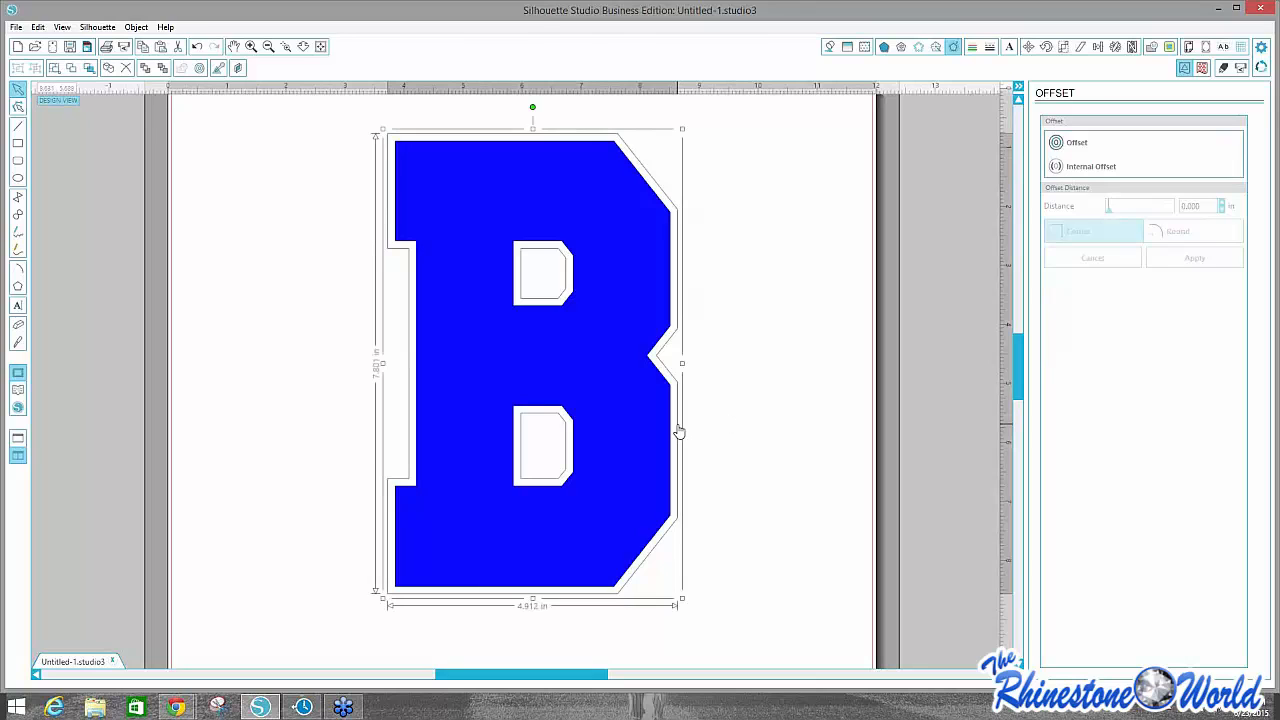
pyautogui.moveTo(678, 432); pyautogui.dragTo(770, 416)
pyautogui.hotkey('ctrl', 'z')
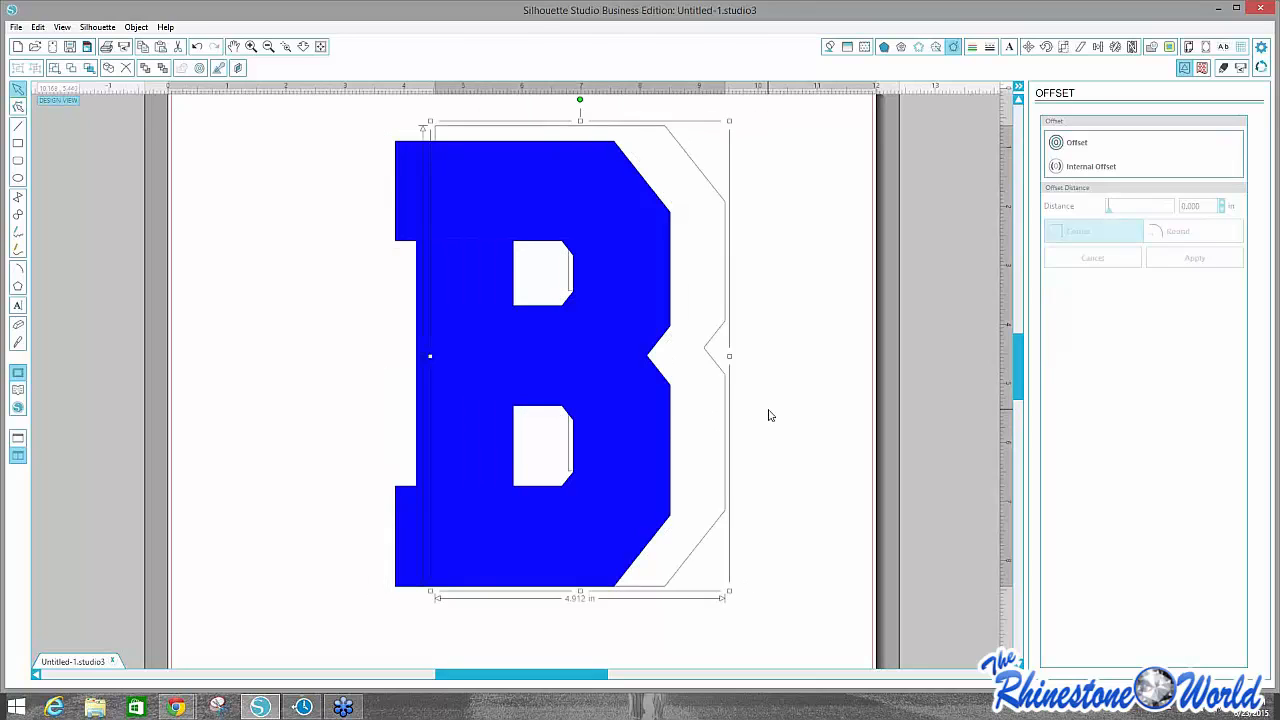
# Offset the selected outline outward by 0.170 in with the Corner style to form a second outline.
pyautogui.click(1060, 143)
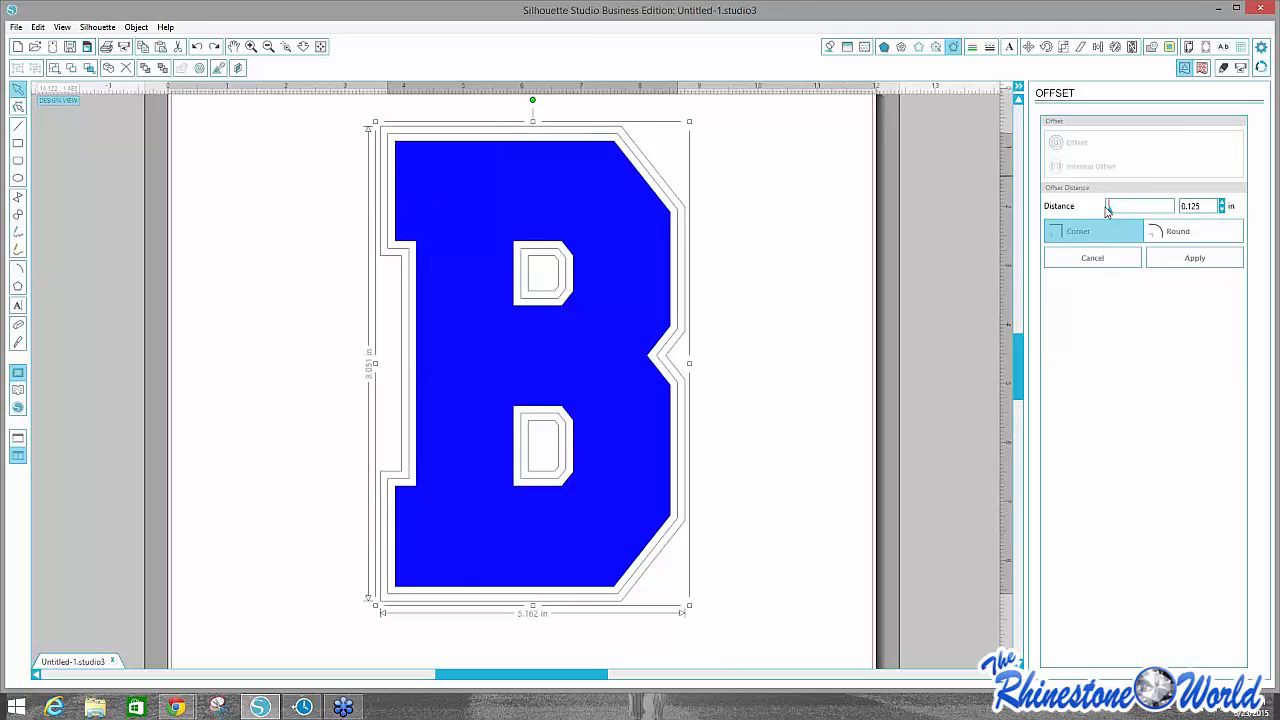
pyautogui.moveTo(1199, 206); pyautogui.dragTo(1191, 206)
pyautogui.press('Return')
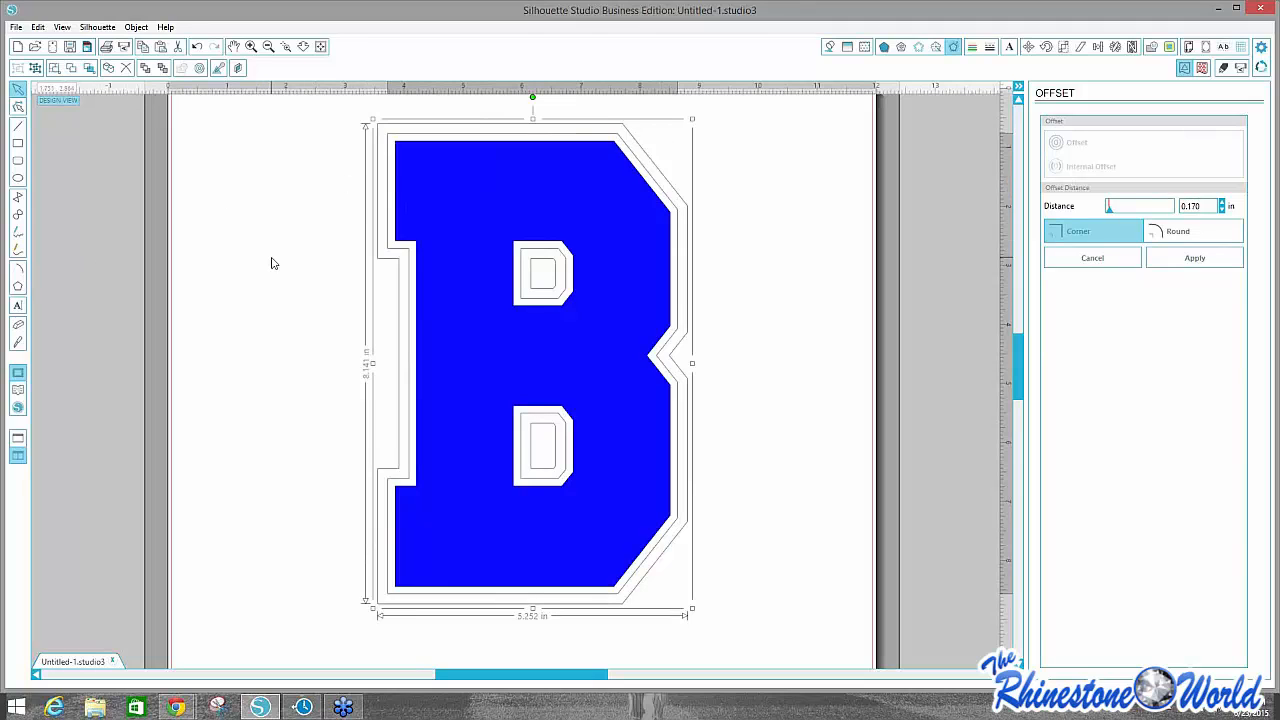
pyautogui.click(240, 320)
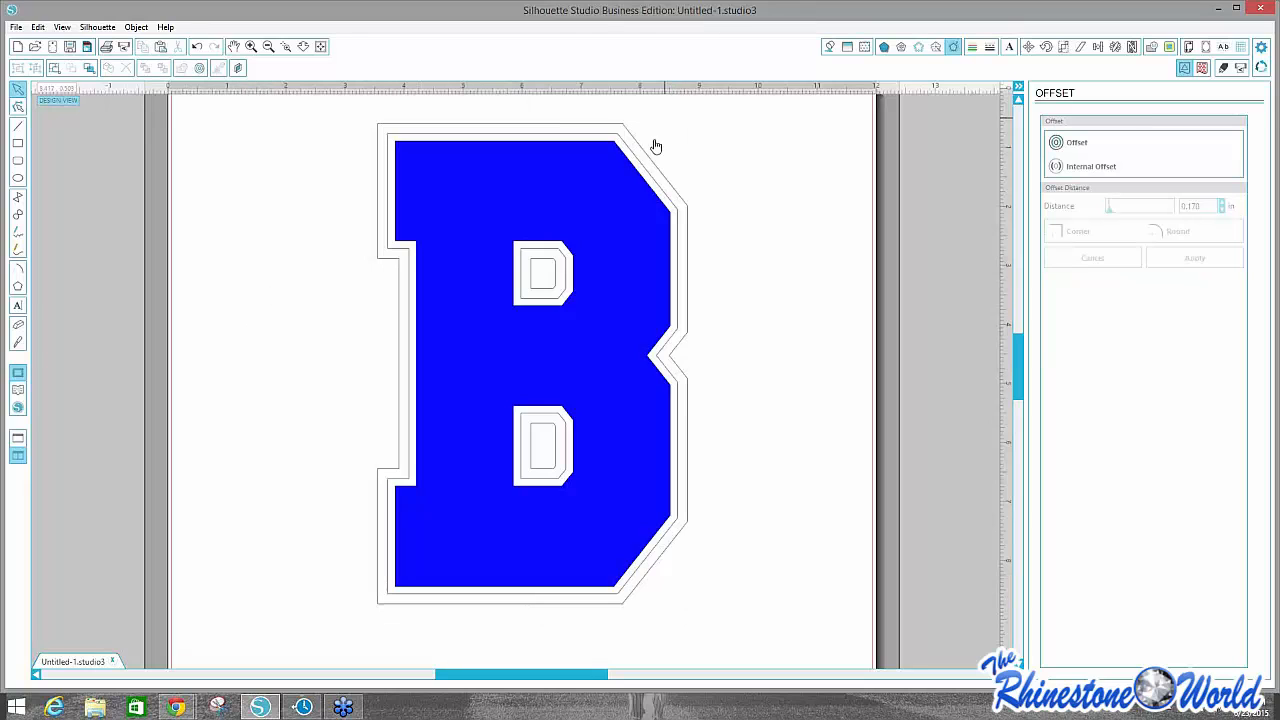
# Fill the inner offset outline around the blue letter B with bright pink.
pyautogui.click(677, 274)
pyautogui.click(677, 276)
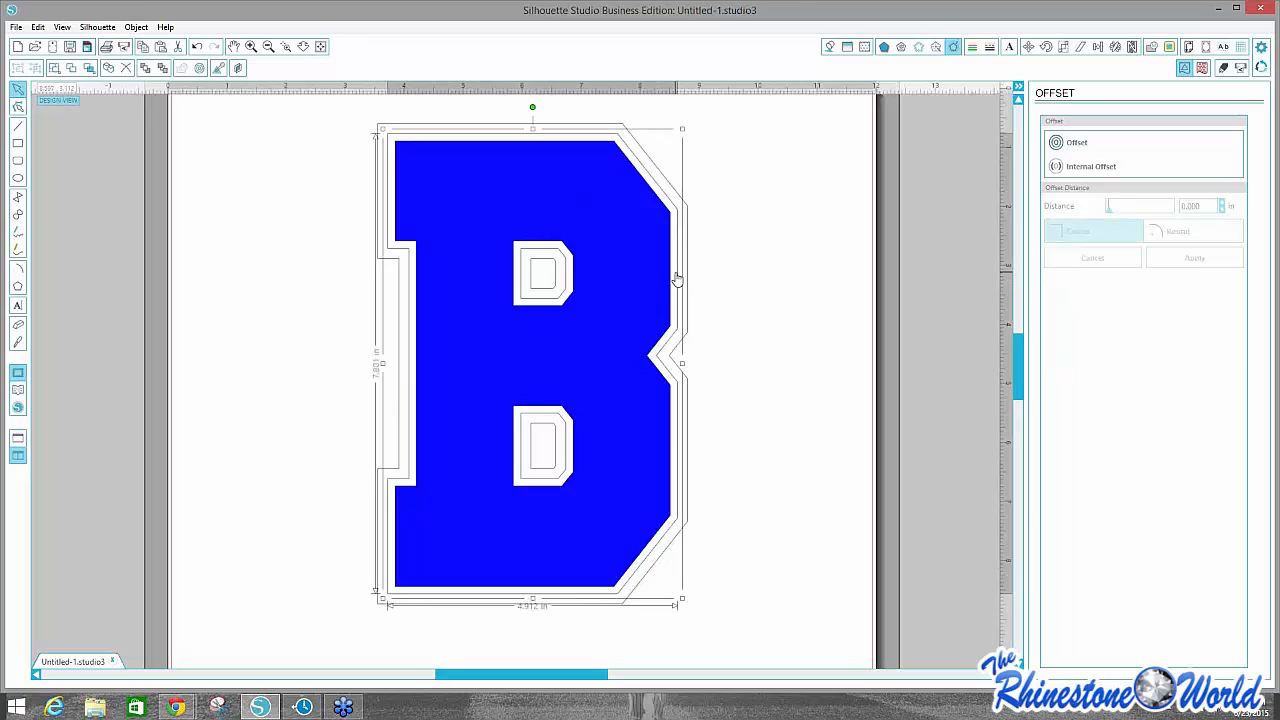
pyautogui.click(830, 47)
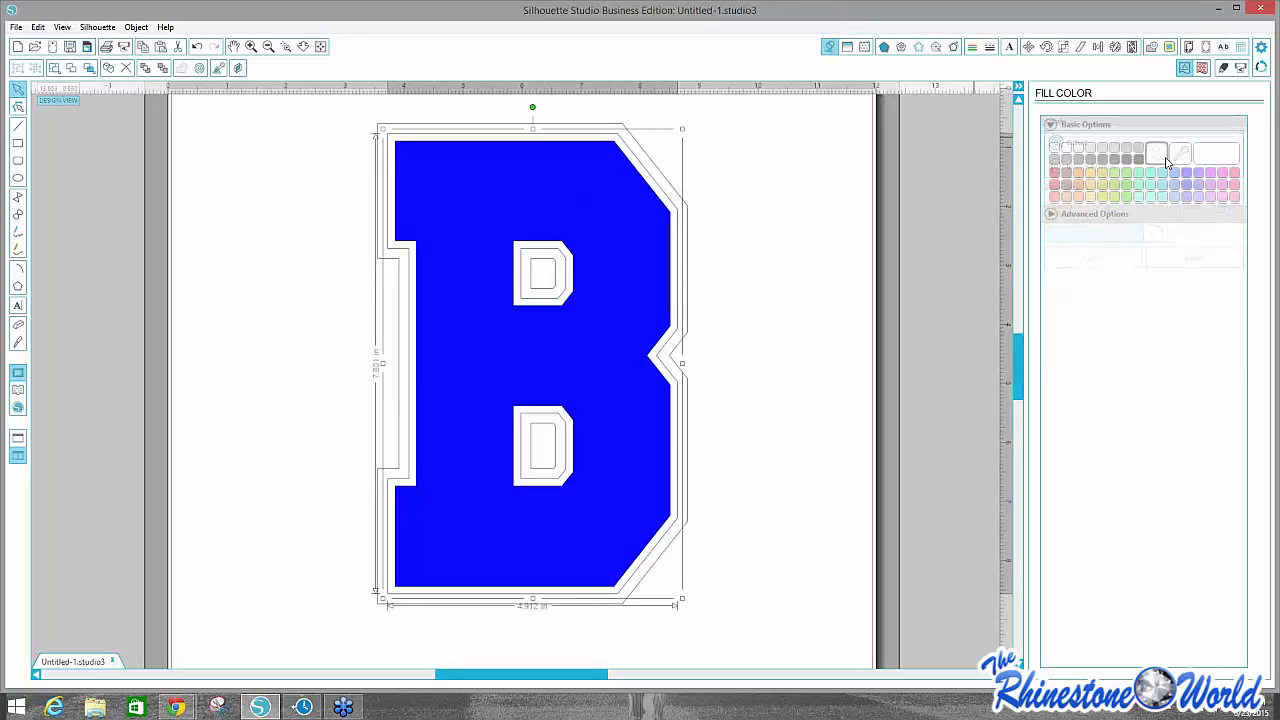
pyautogui.click(1222, 178)
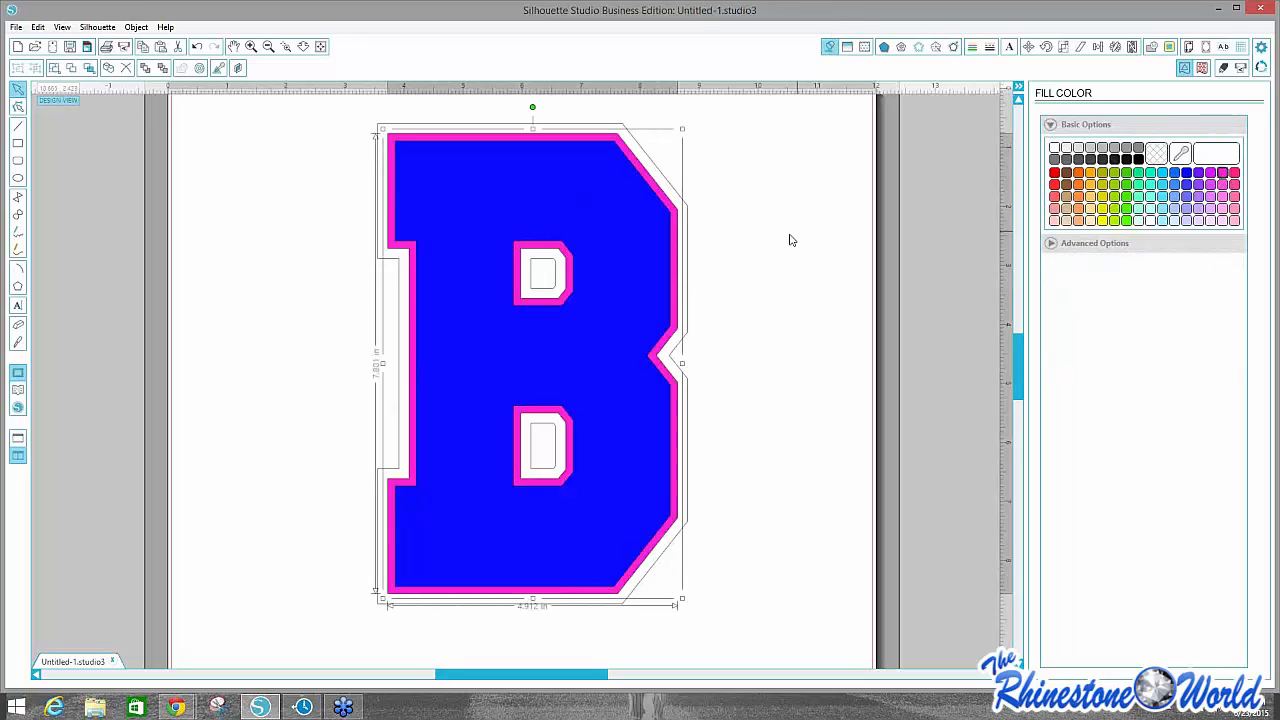
# Fill the outer offset outline with orange, after trying red.
pyautogui.click(791, 240)
pyautogui.click(681, 254)
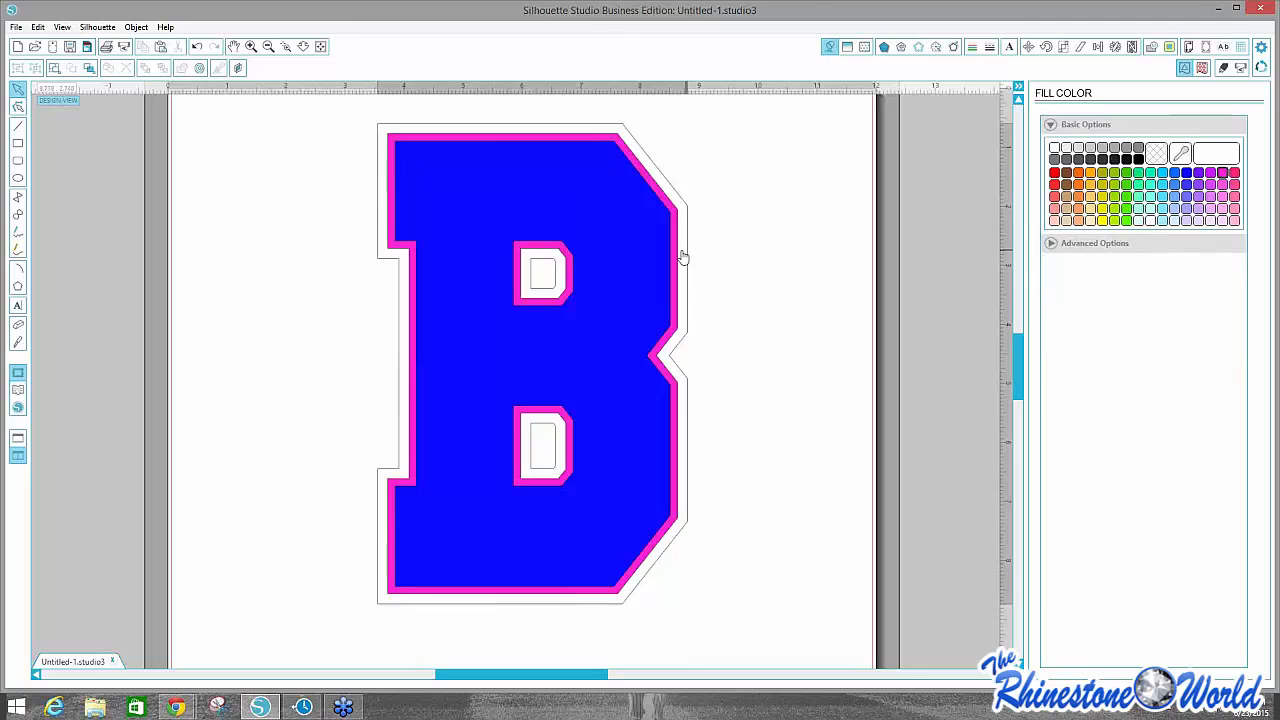
pyautogui.click(1055, 174)
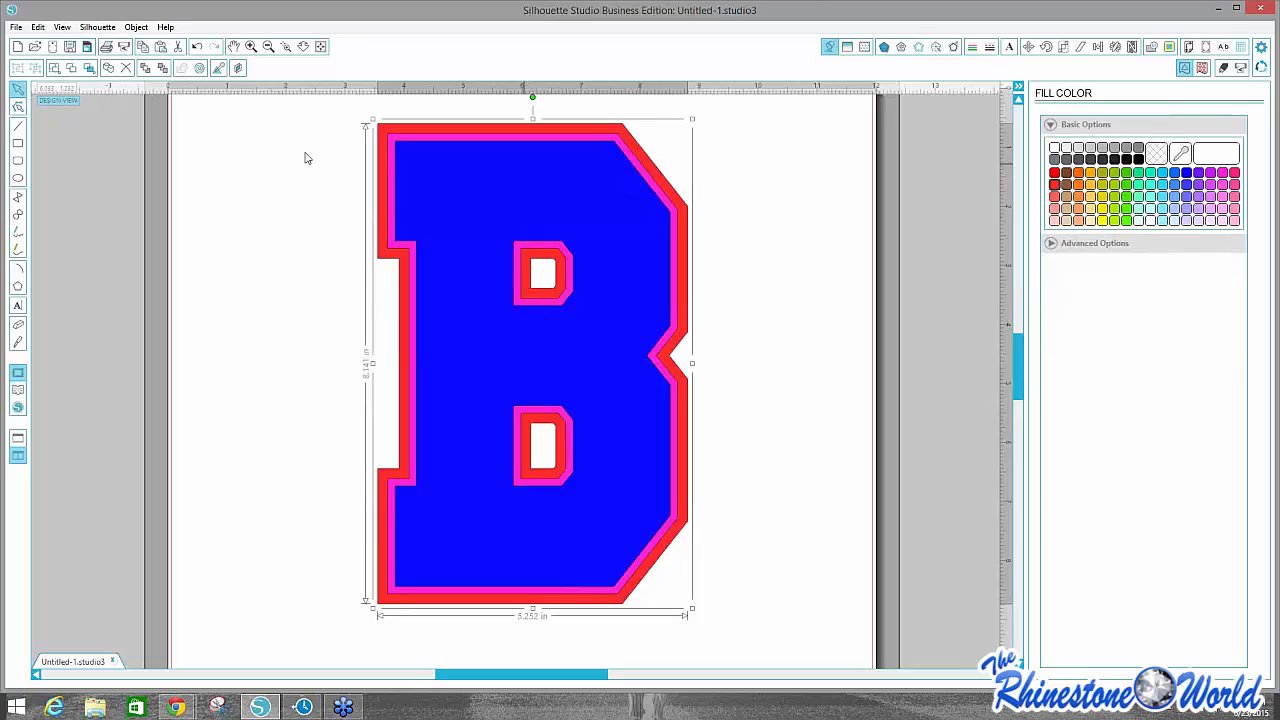
pyautogui.click(1078, 198)
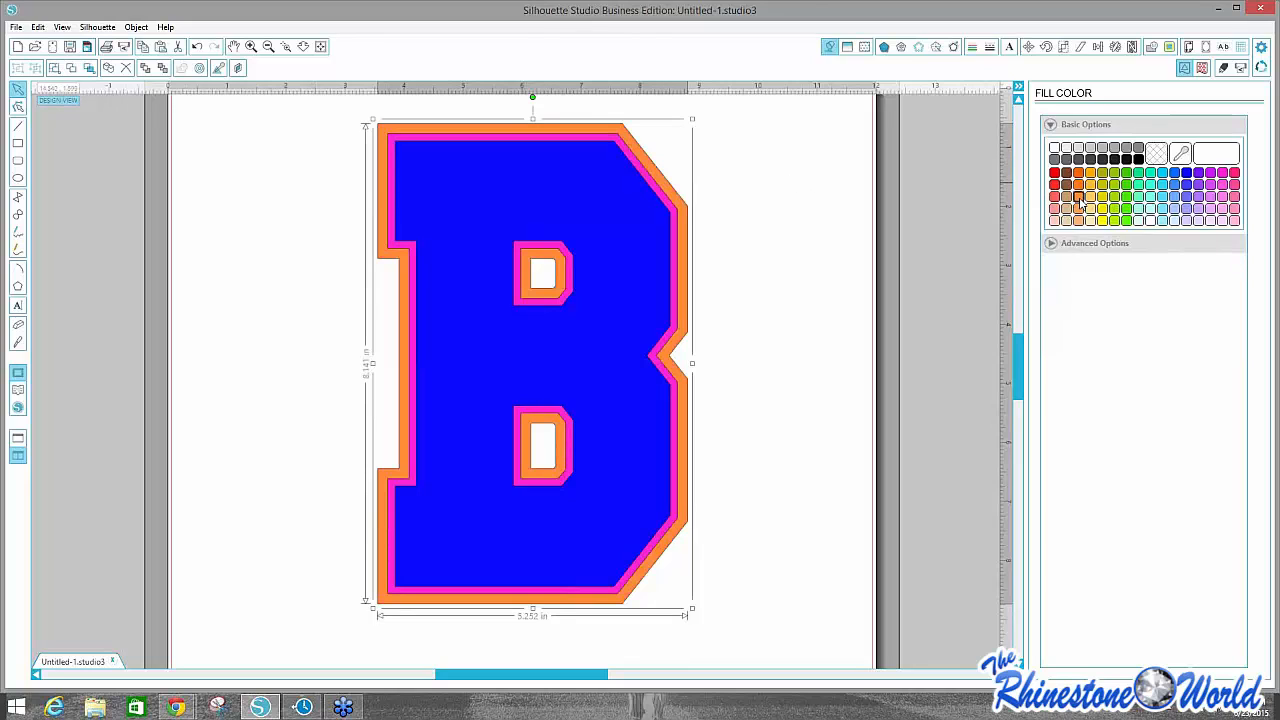
pyautogui.click(743, 256)
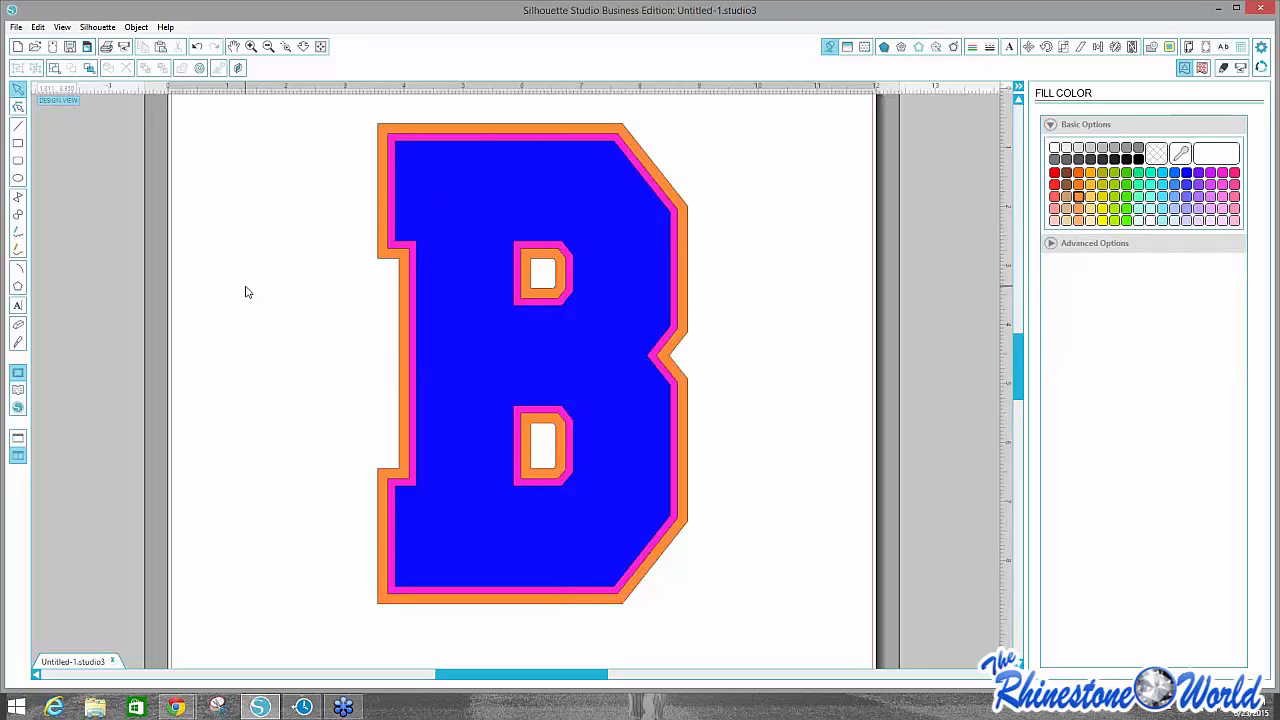
# Select the pink and orange outlines together, undo a trial move of both, and subtract the pink shape from the orange one.
pyautogui.click(411, 301)
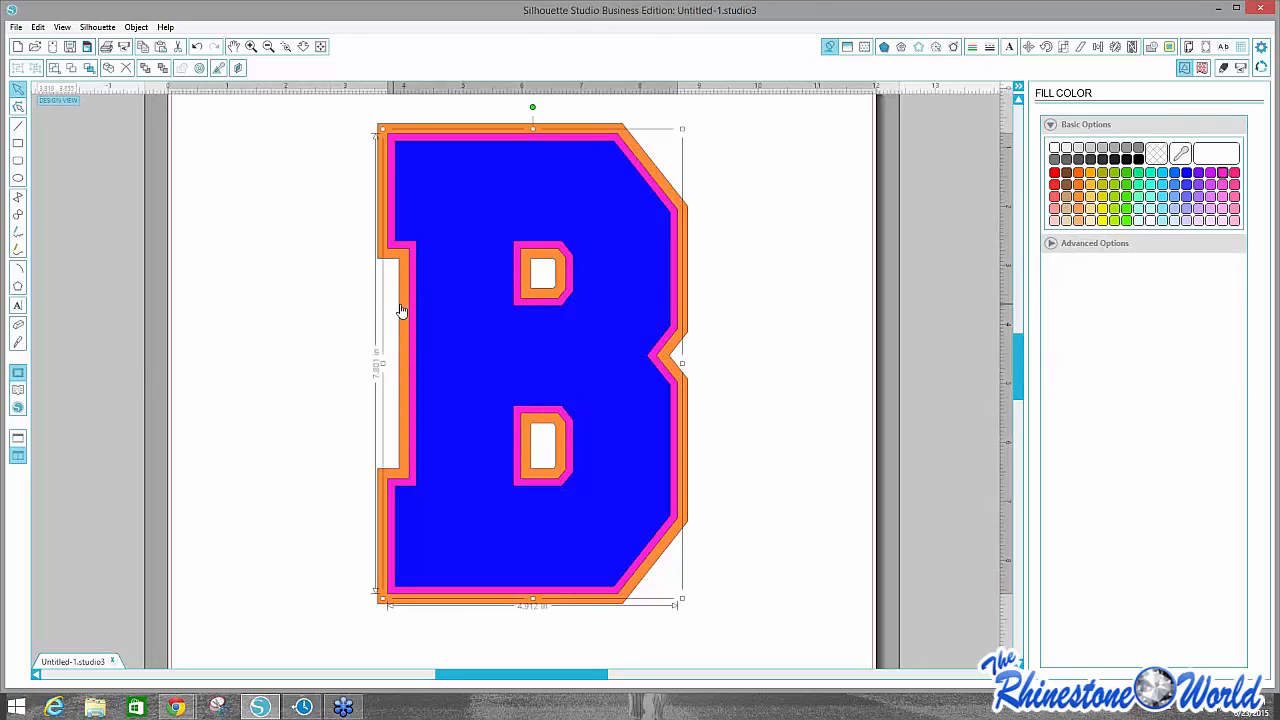
pyautogui.click(401, 311)
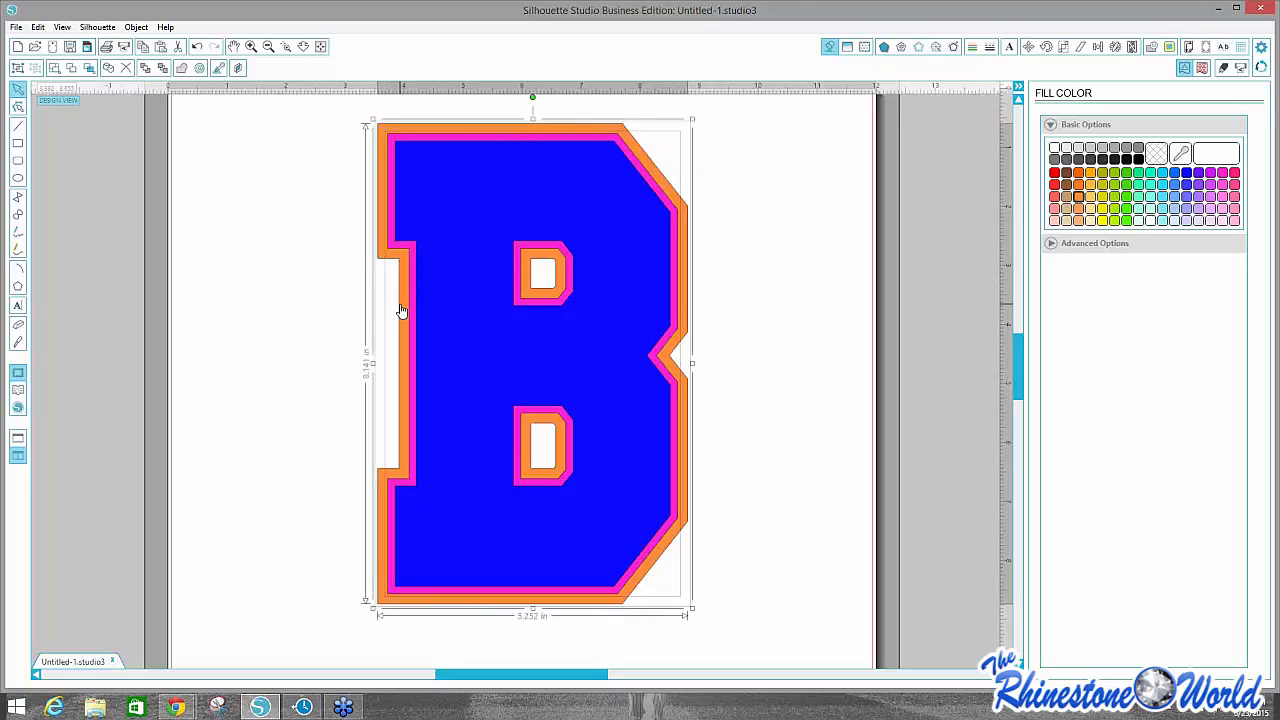
pyautogui.moveTo(401, 311); pyautogui.dragTo(247, 327)
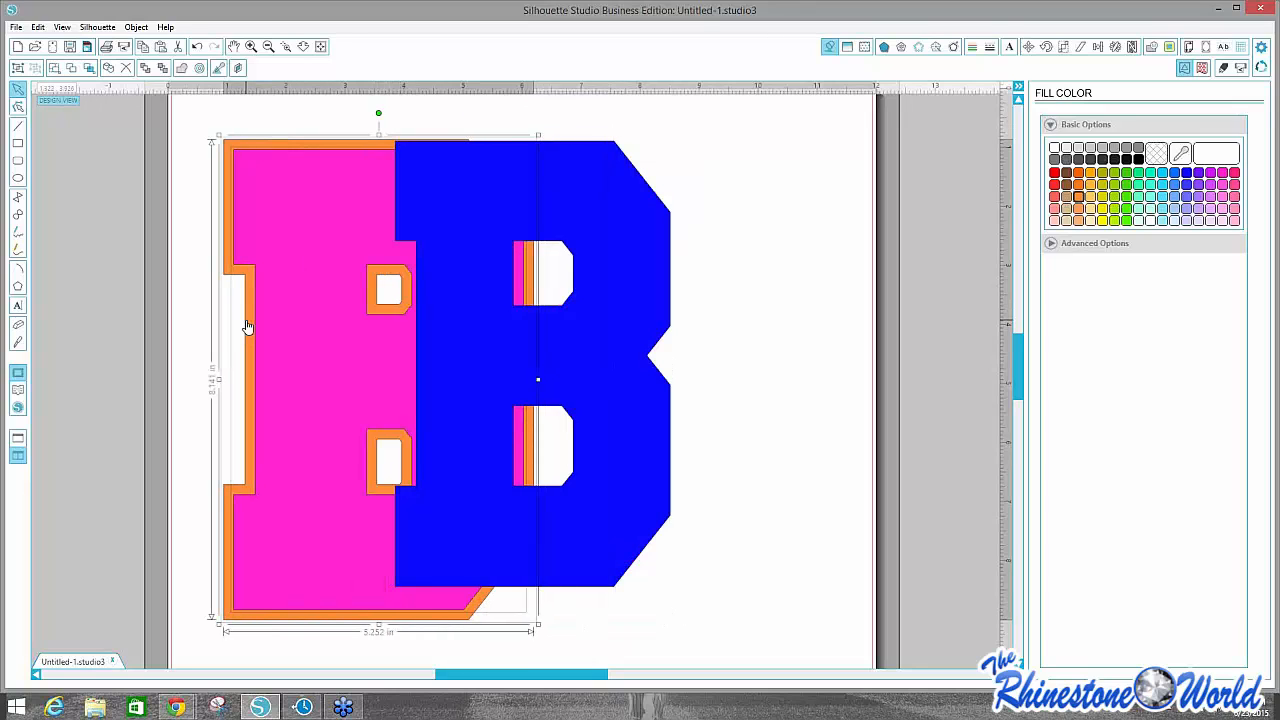
pyautogui.hotkey('ctrl', 'z')
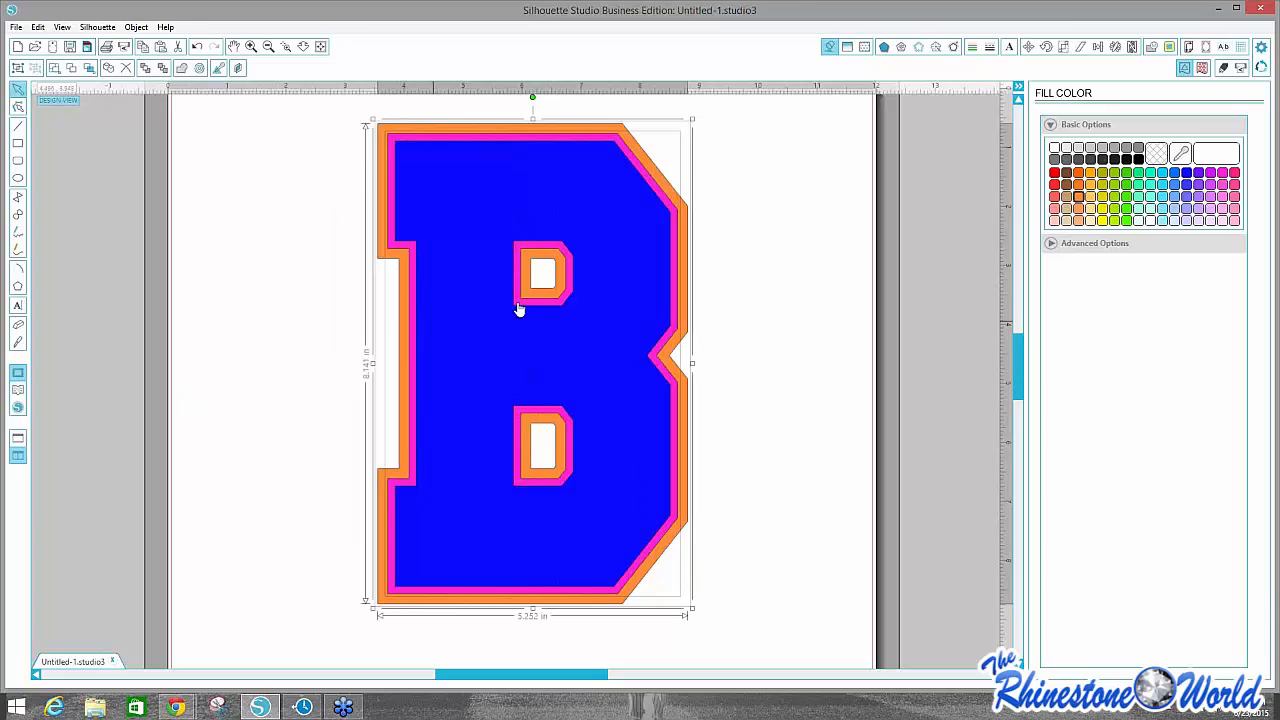
pyautogui.click(1152, 48)
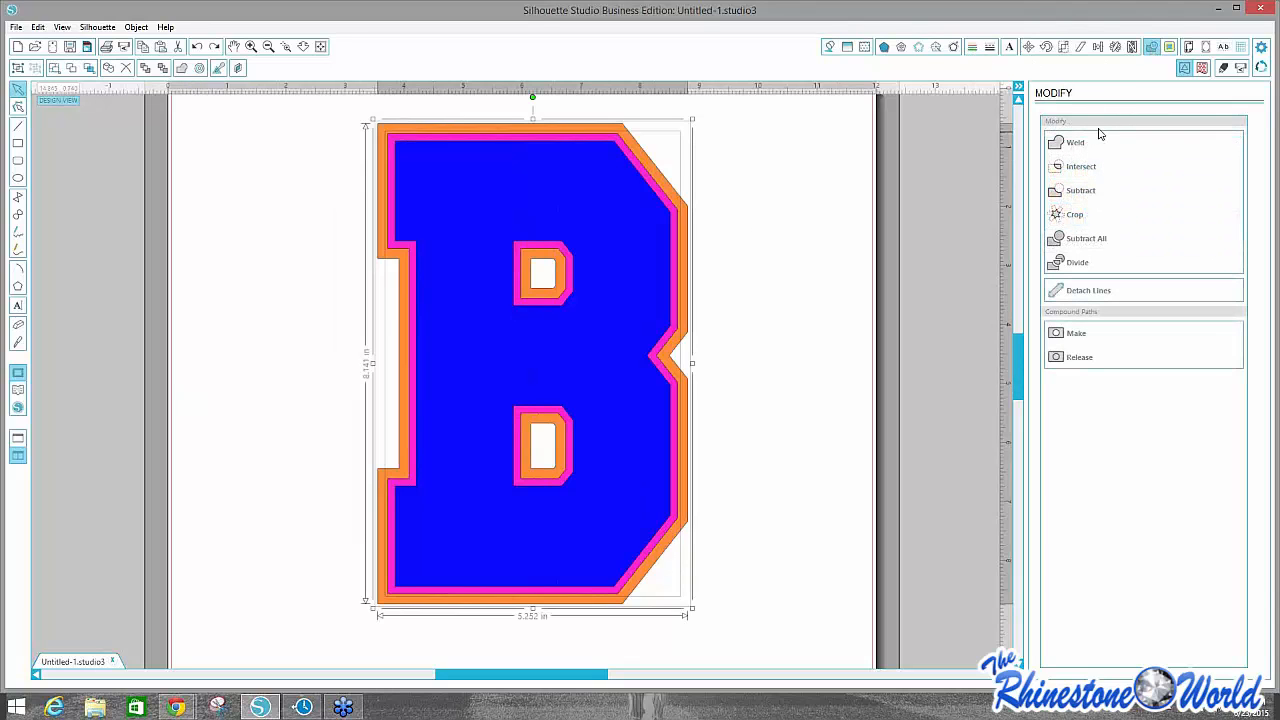
pyautogui.click(1078, 196)
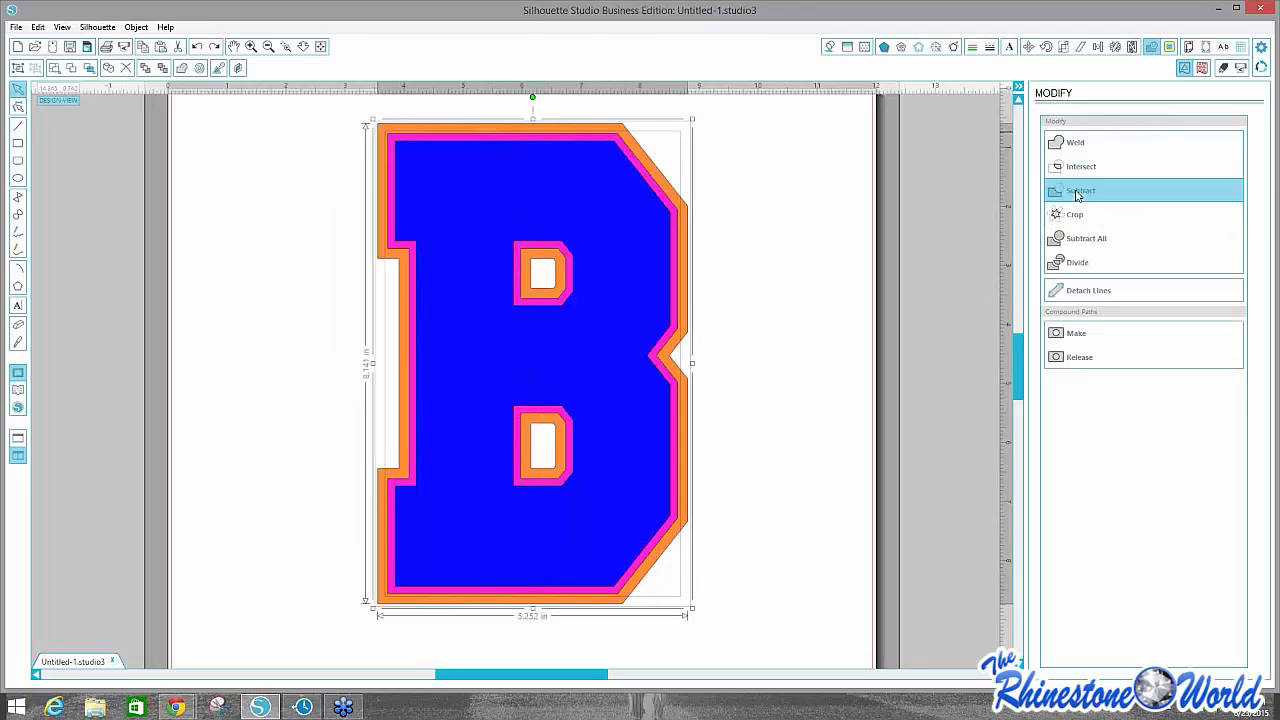
pyautogui.click(770, 235)
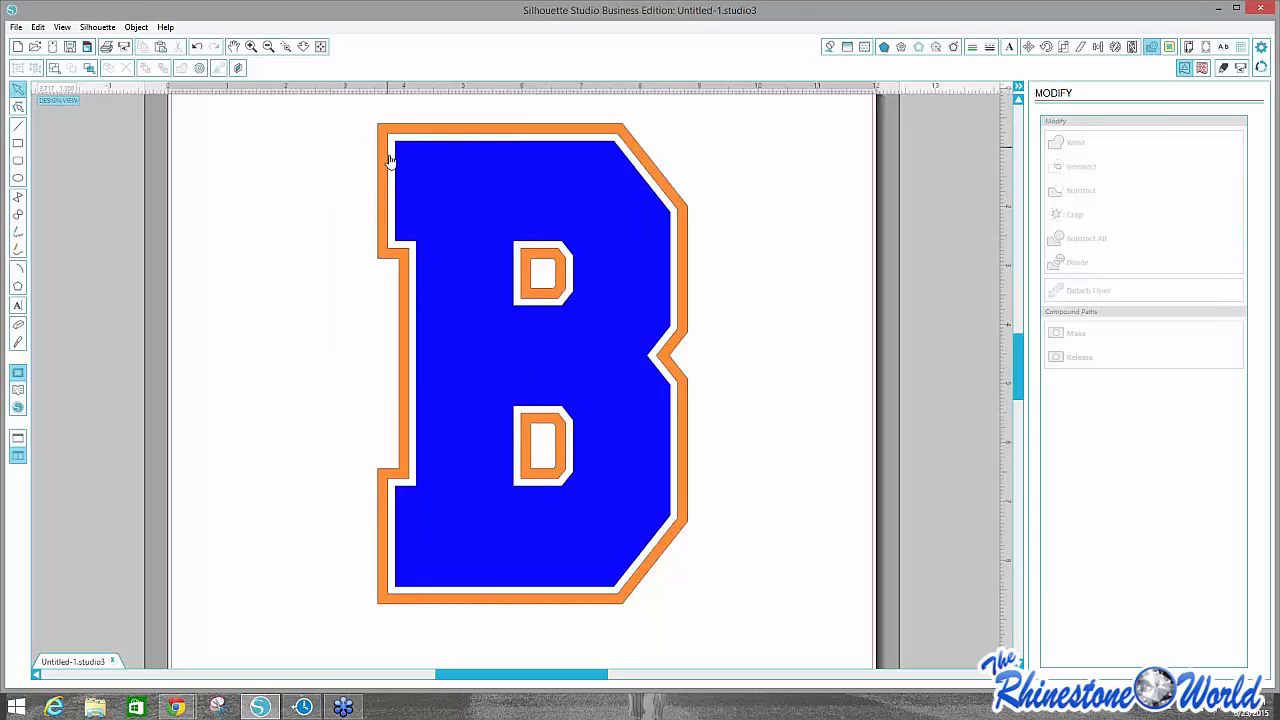
# Move the blue letter B about 2 in to the right of the orange outline.
pyautogui.moveTo(415, 254); pyautogui.dragTo(586, 263)
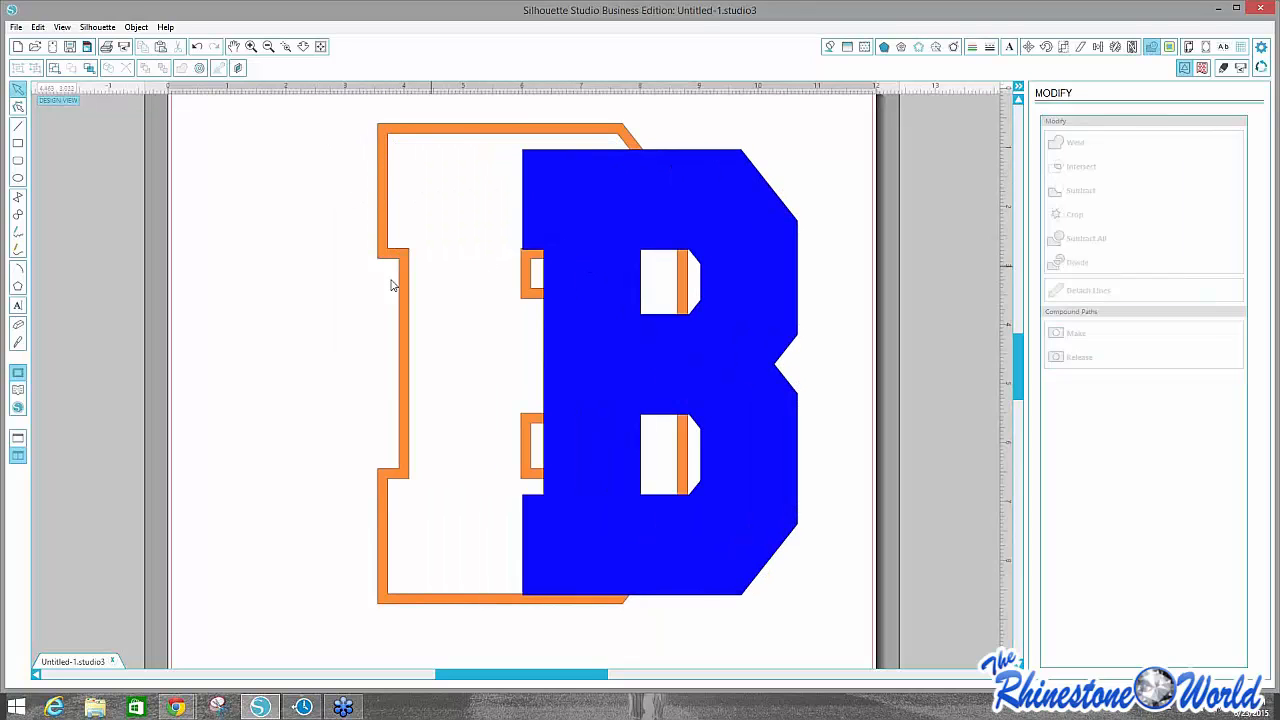
# Move the orange outline about 2.5 in away from the blue letter B, and undo the moves of both shapes.
pyautogui.moveTo(392, 286); pyautogui.dragTo(263, 288)
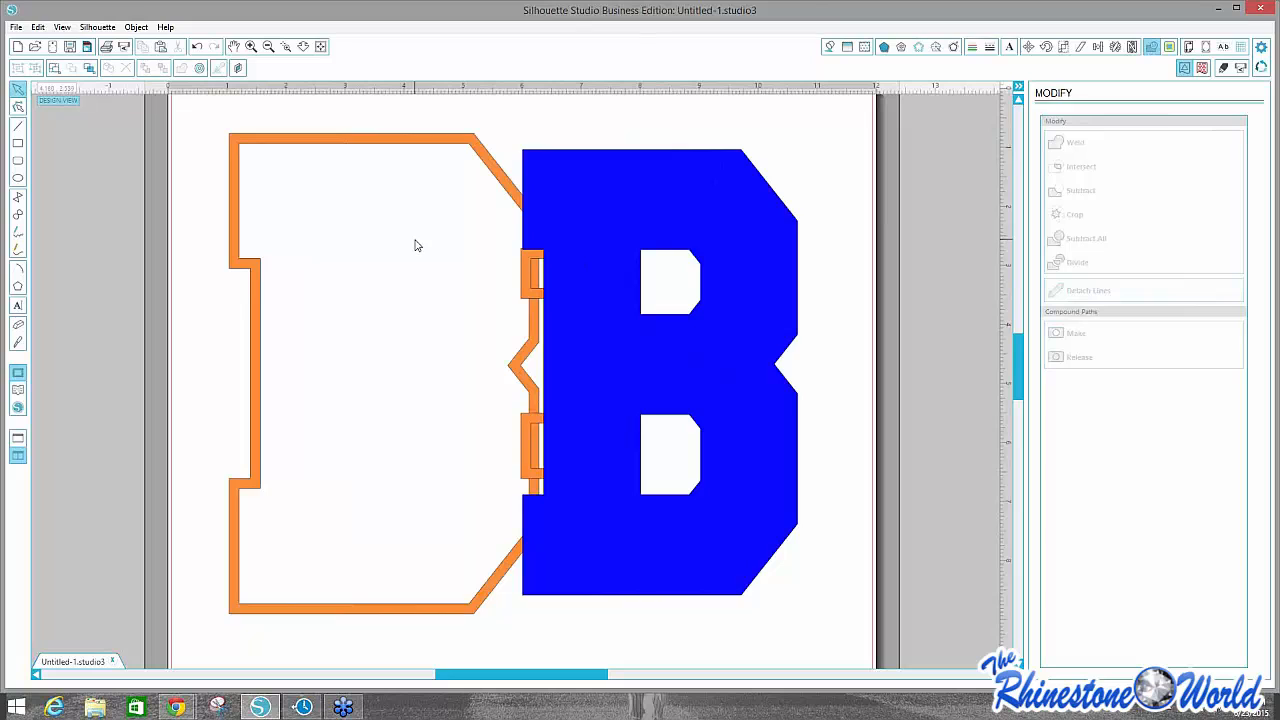
pyautogui.hotkey('ctrl', 'z')
pyautogui.hotkey('ctrl', 'z')
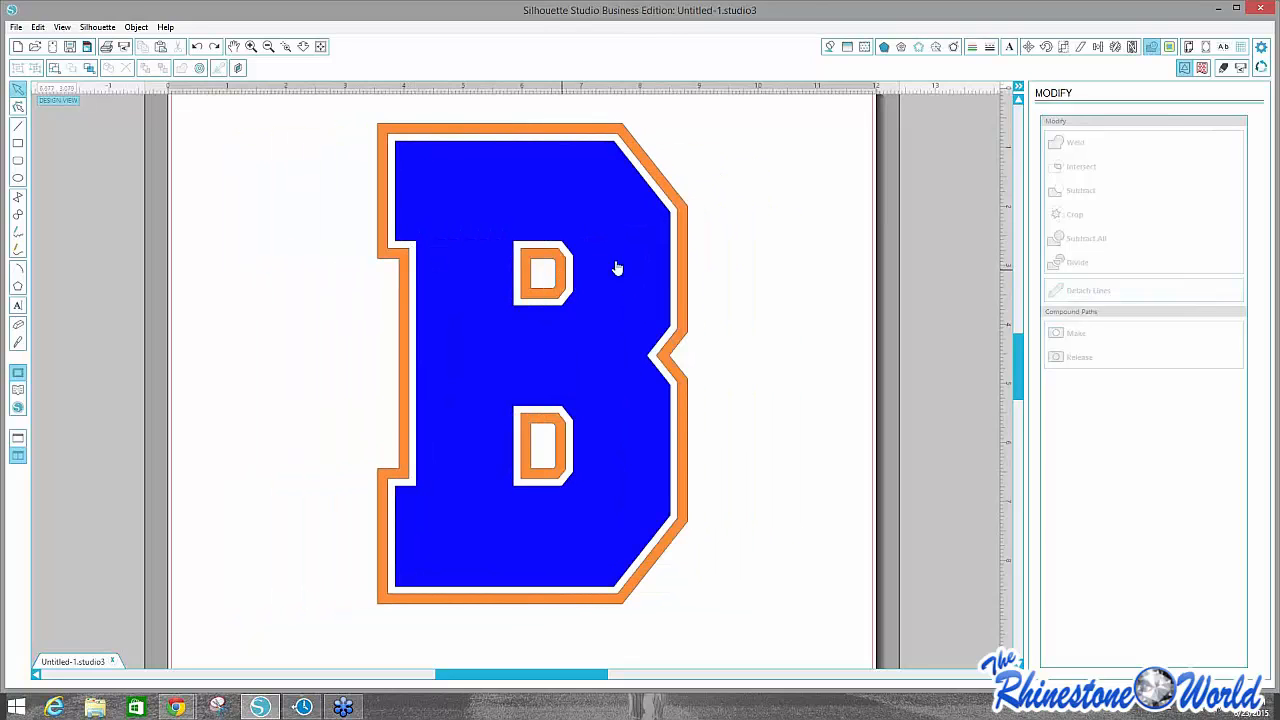
# Try deleting the small orange outlines inside the letter's two openings, and undo both deletions.
pyautogui.click(562, 266)
pyautogui.press('Delete')
pyautogui.click(560, 428)
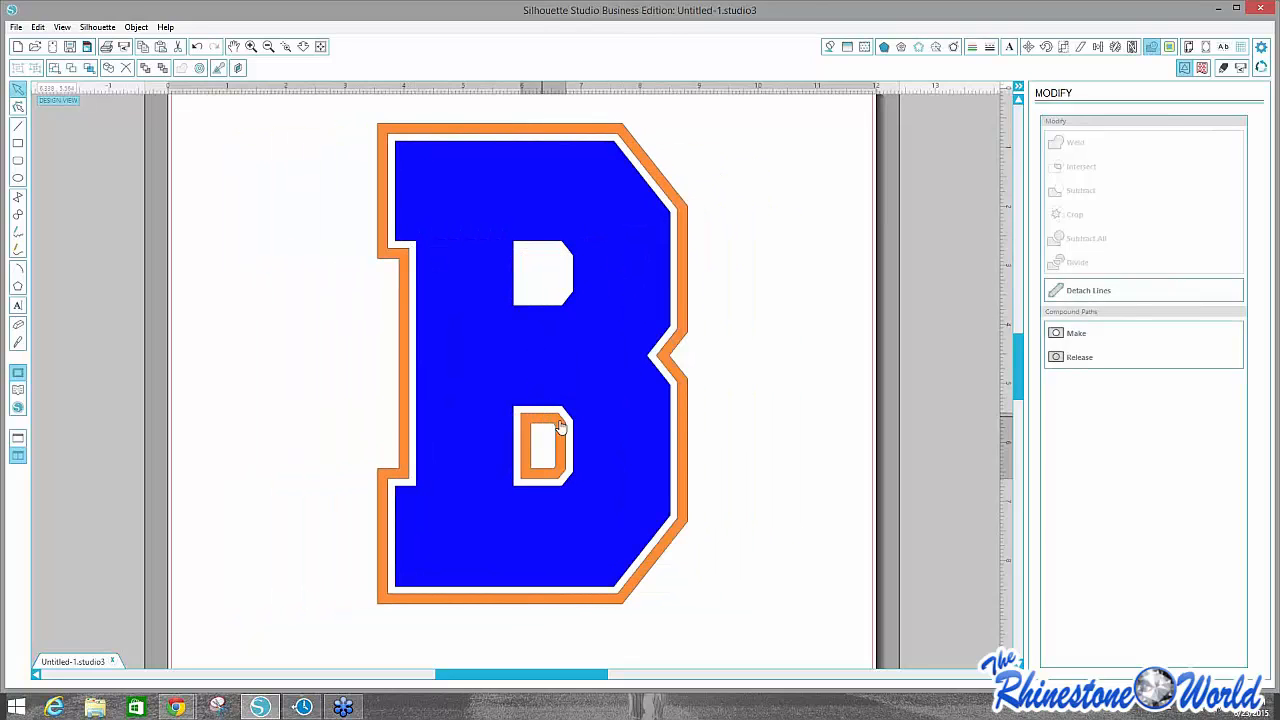
pyautogui.press('Delete')
pyautogui.hotkey('ctrl', 'z')
pyautogui.hotkey('ctrl', 'z')
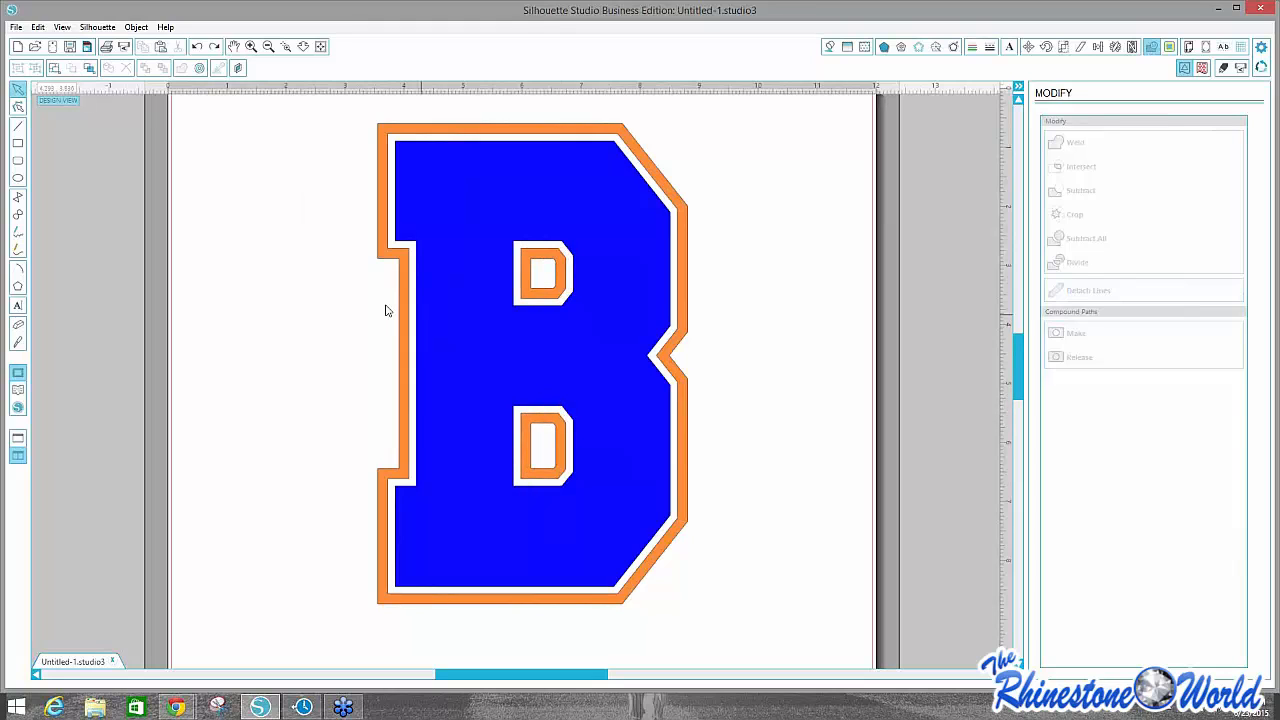
# Select the blue letter B together with its orange outlines and make them one compound path.
pyautogui.click(486, 151)
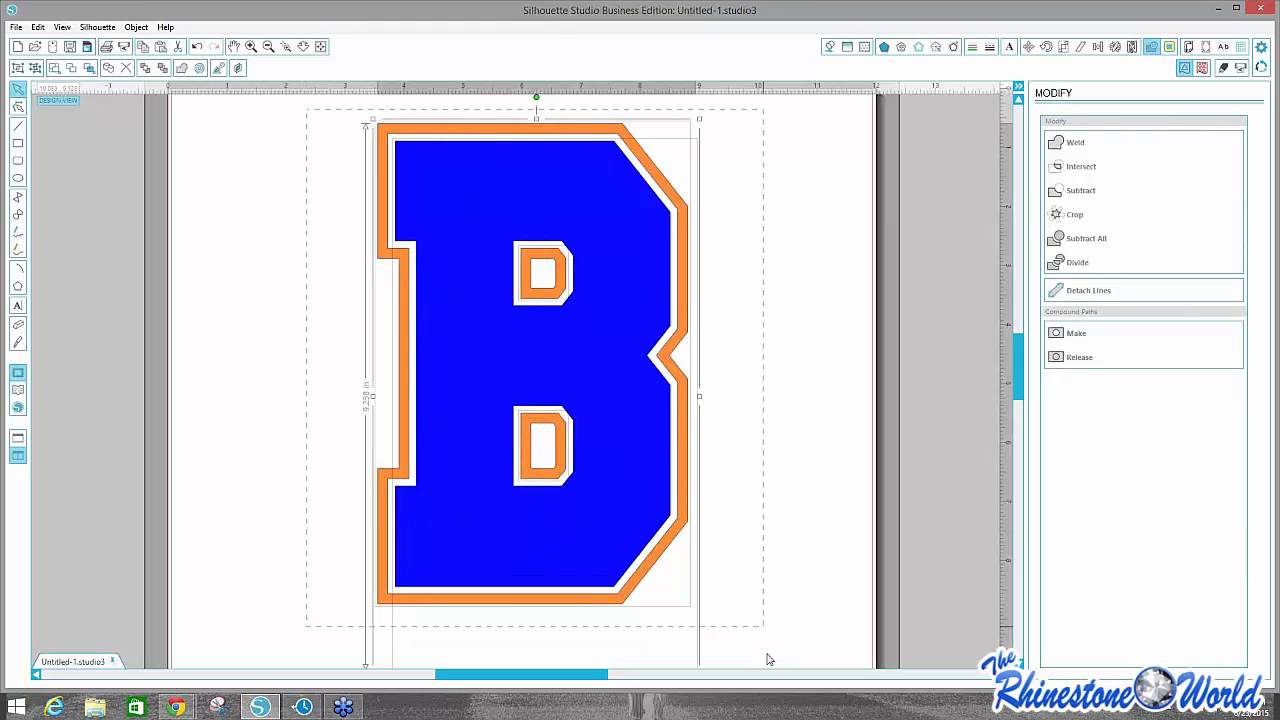
pyautogui.rightClick(645, 432)
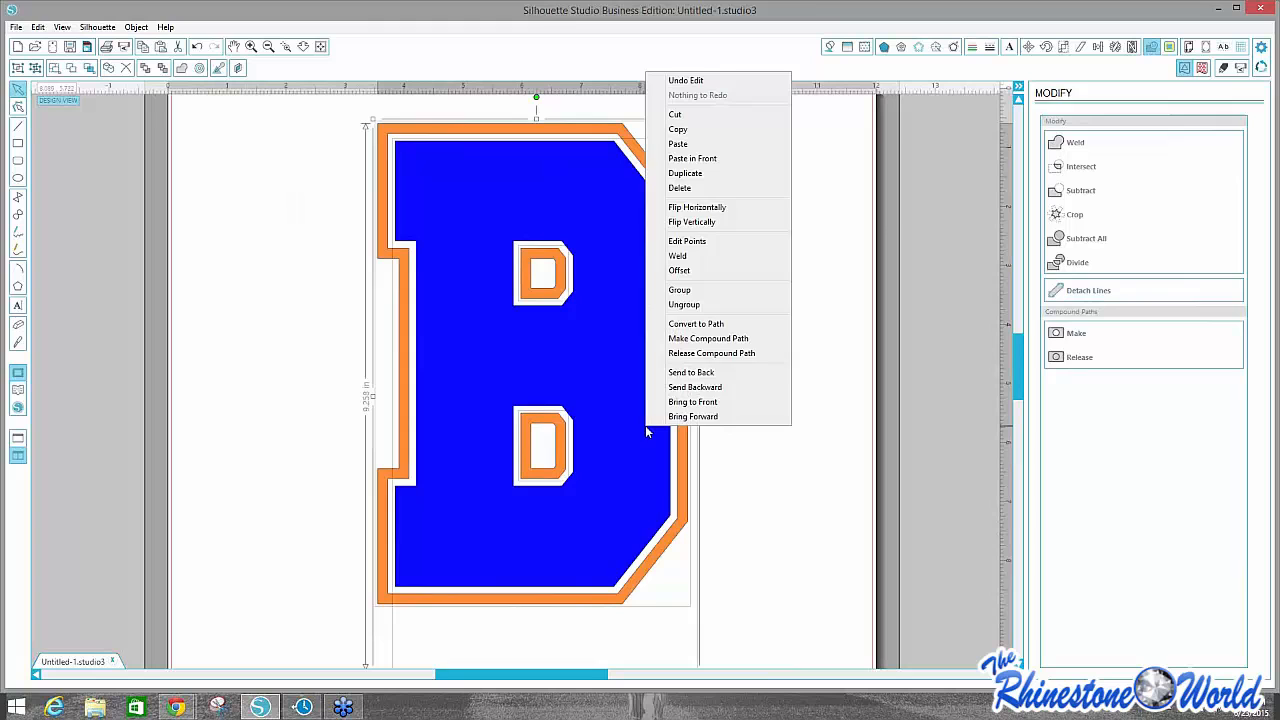
pyautogui.click(687, 338)
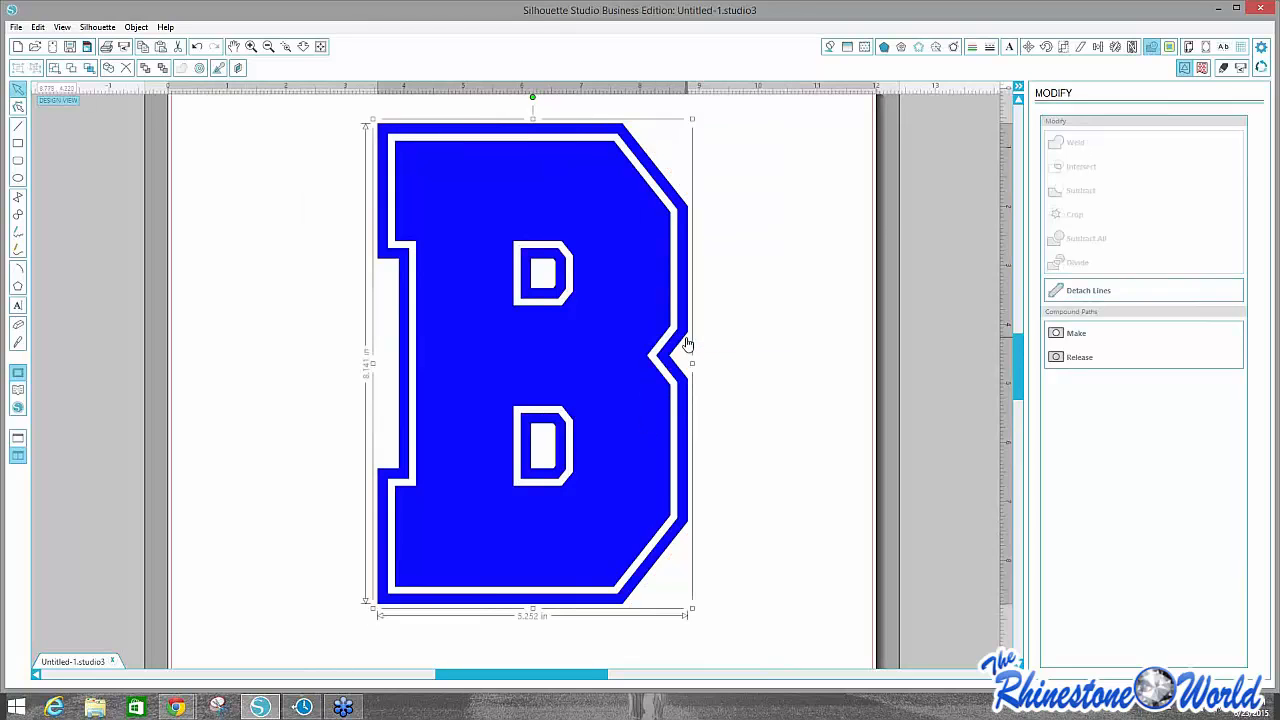
pyautogui.click(191, 274)
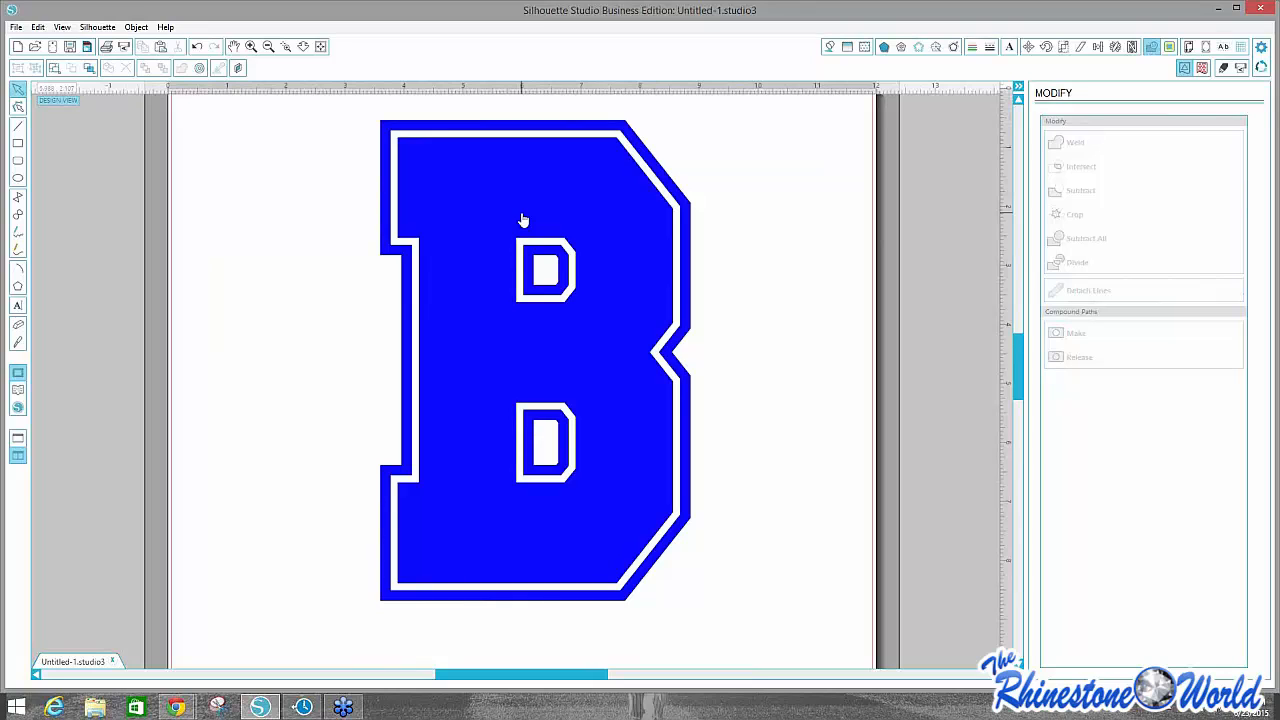
pyautogui.rightClick(521, 213)
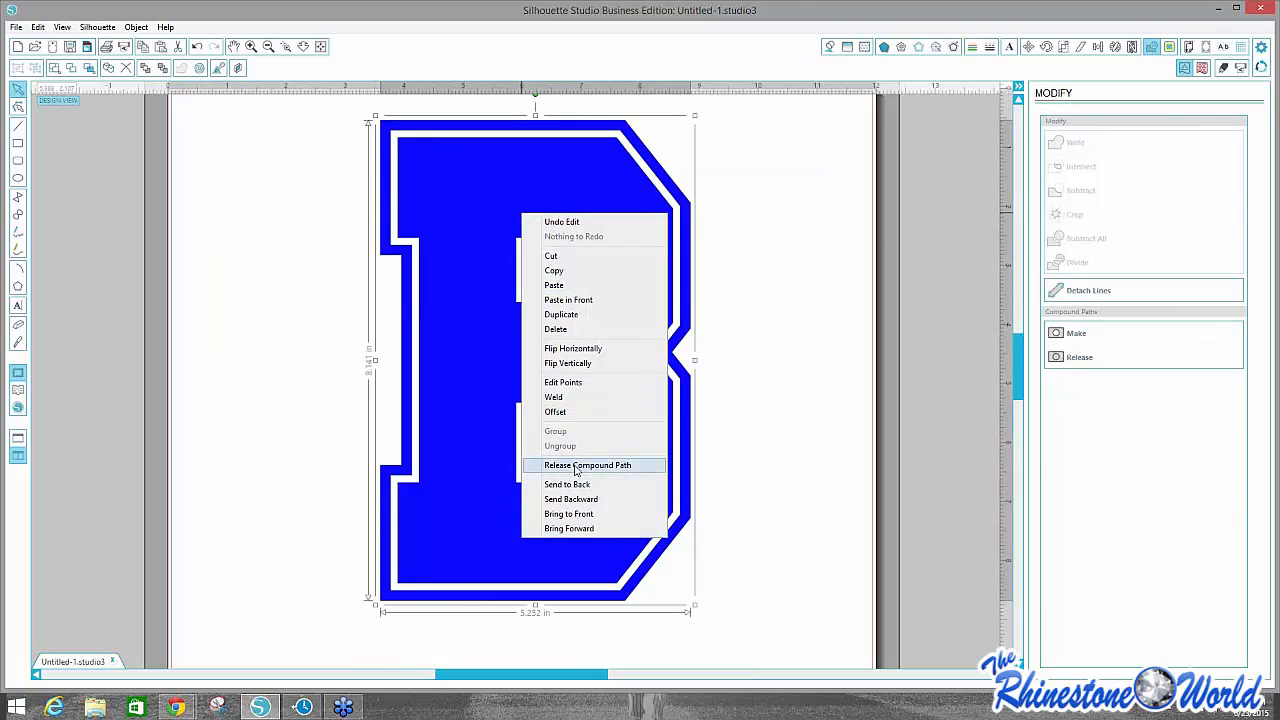
pyautogui.click(758, 401)
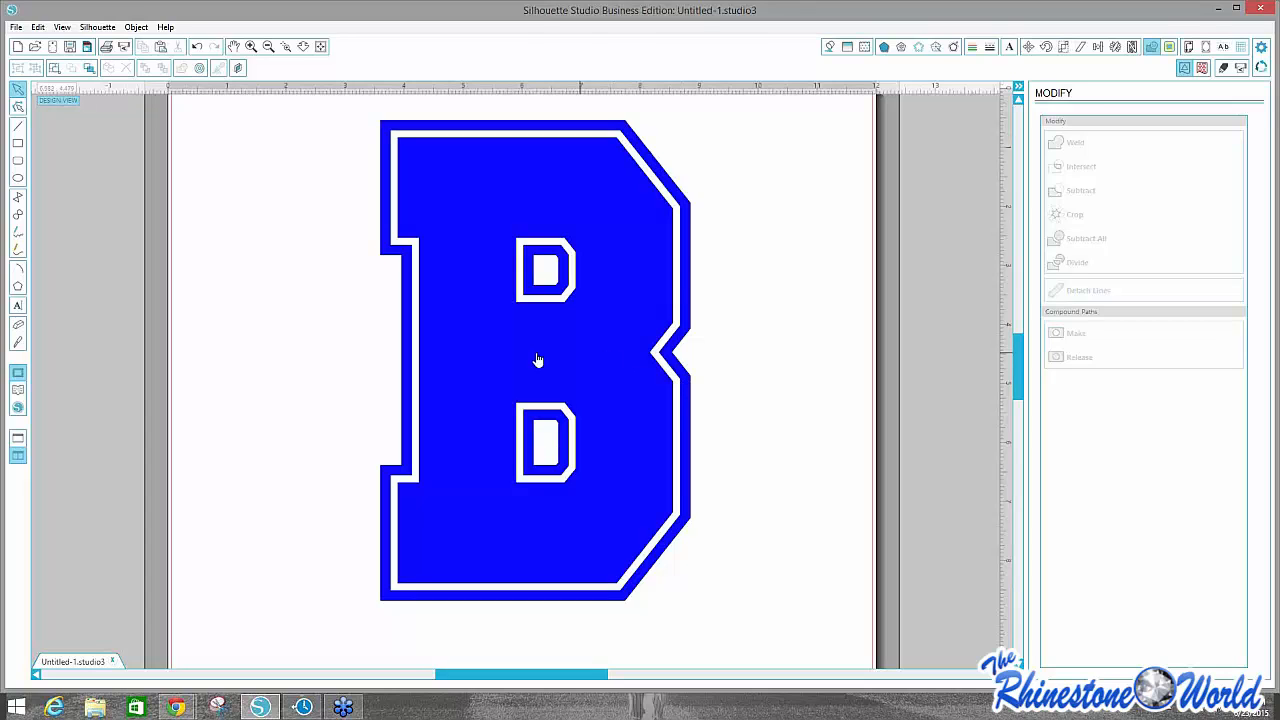
# Reposition the compound letter B near the page's upper centre, undoing a trial stretch of its width.
pyautogui.moveTo(537, 360); pyautogui.dragTo(491, 343)
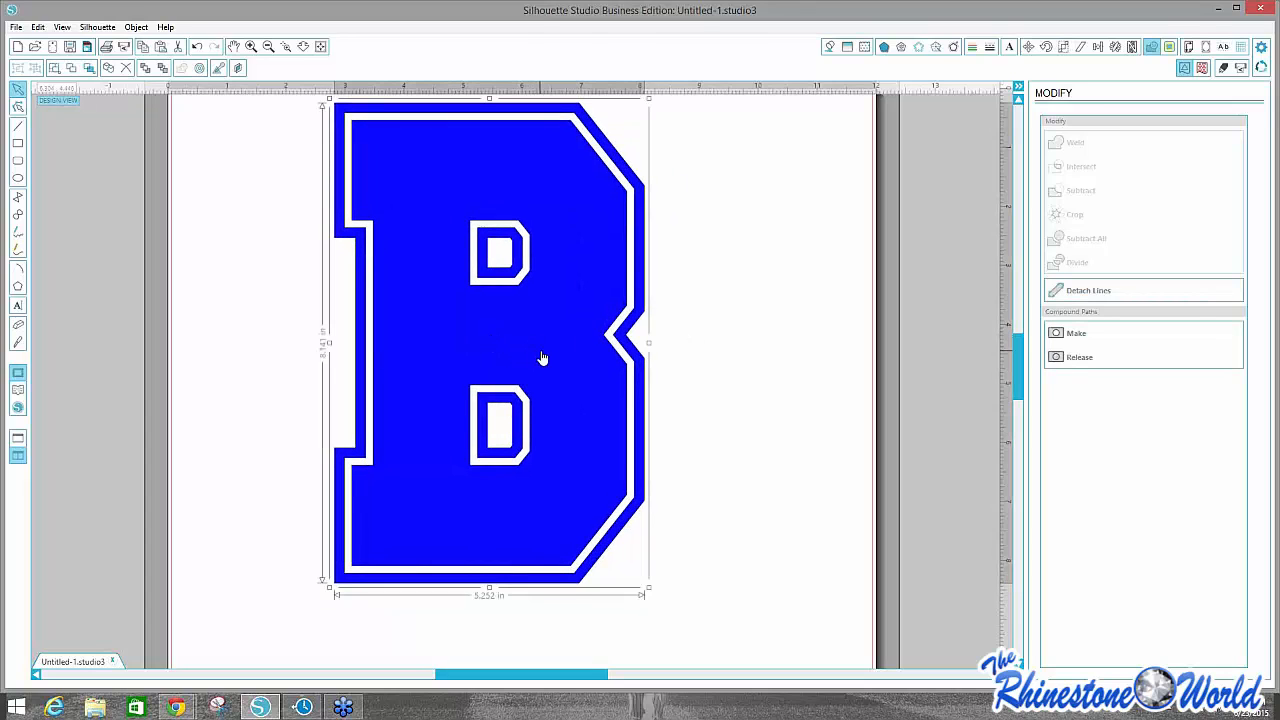
pyautogui.scroll(-1, 543, 357)
pyautogui.scroll(1, 562, 348)
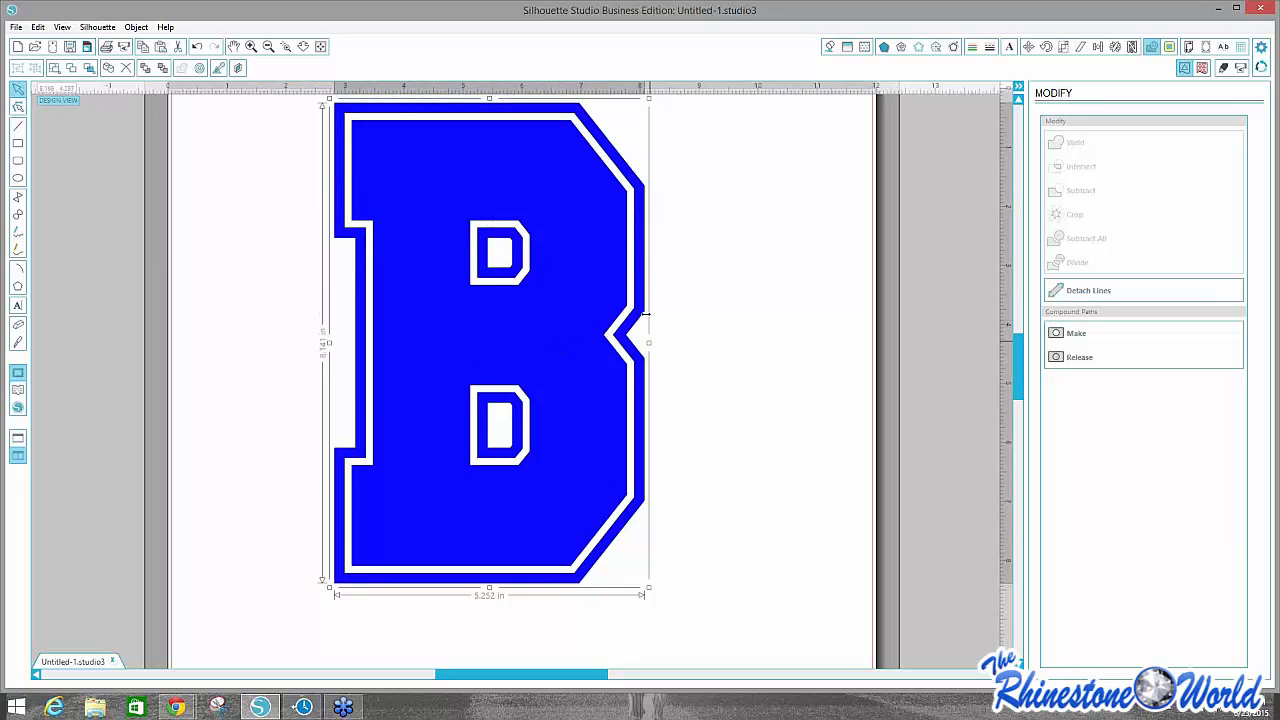
pyautogui.moveTo(647, 344); pyautogui.dragTo(673, 355)
pyautogui.hotkey('ctrl', 'z')
pyautogui.moveTo(1018, 386)
pyautogui.mouseDown()
pyautogui.moveTo(1025, 362)
pyautogui.moveTo(1027, 381)
pyautogui.mouseUp()
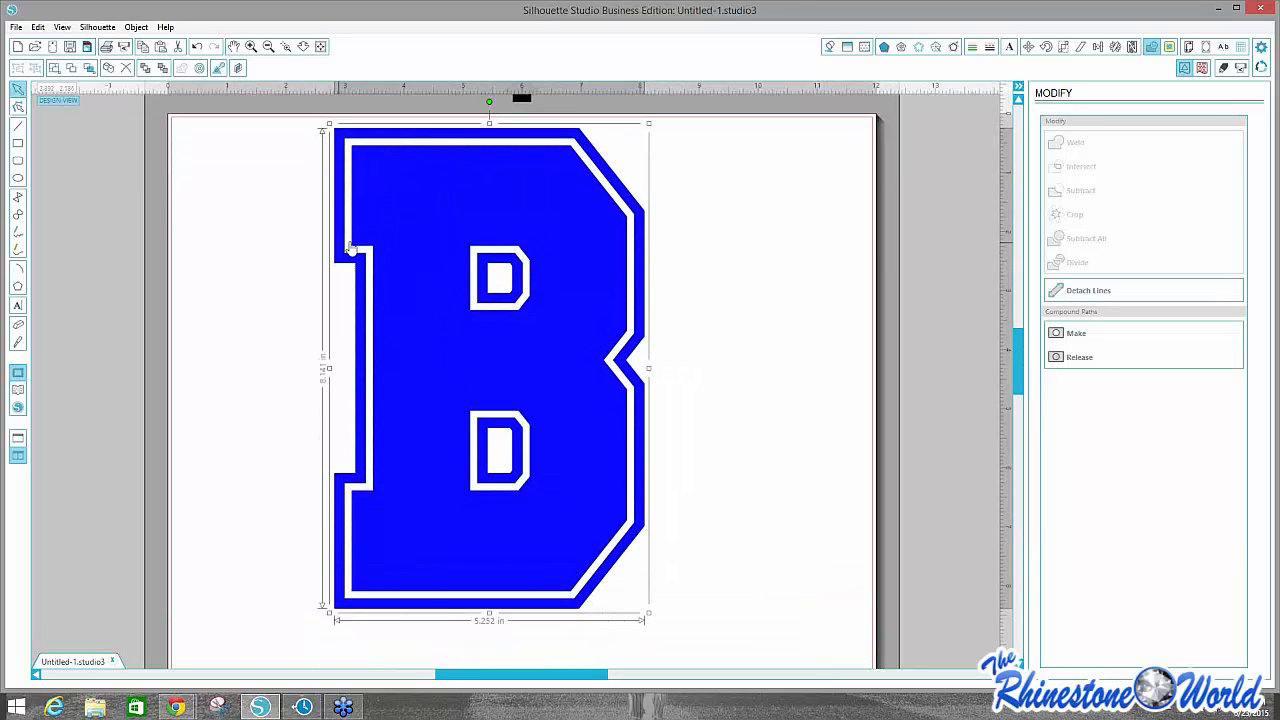
pyautogui.moveTo(457, 280); pyautogui.dragTo(503, 271)
pyautogui.click(345, 280)
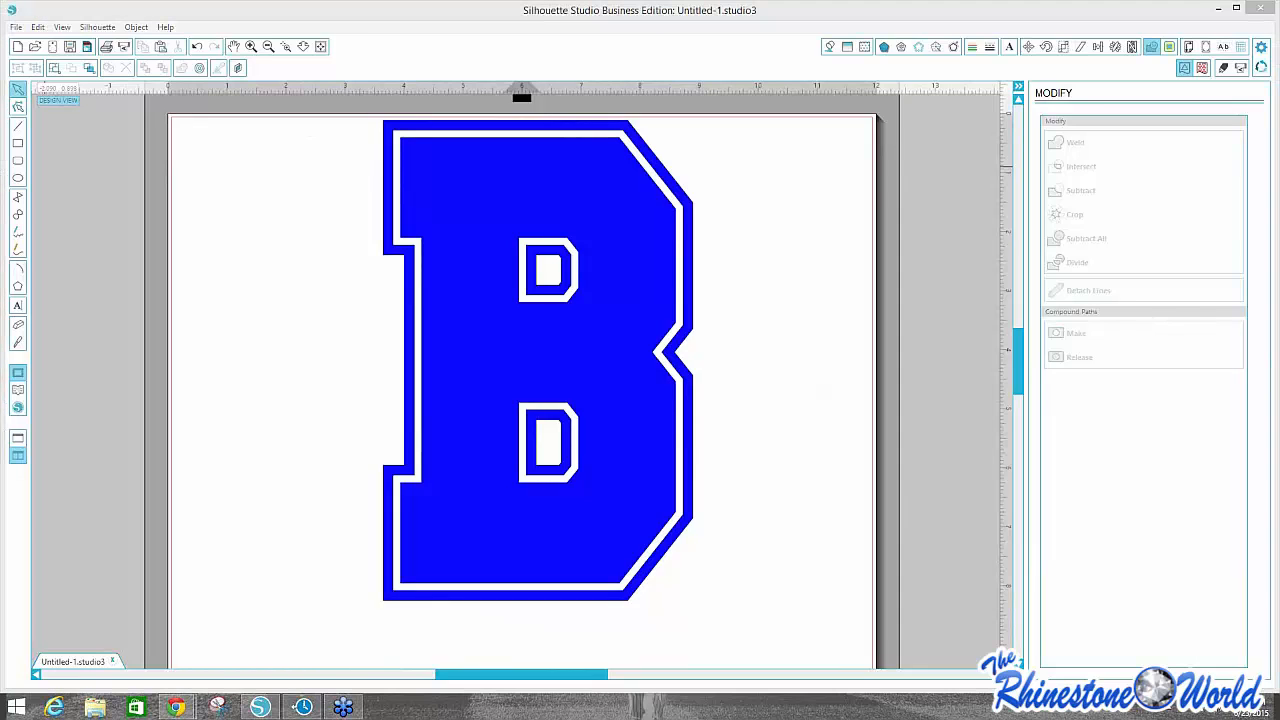
# Bring the black ribbon banner image into the design, move the letter B to the page's left edge and place the banner beside it.
pyautogui.moveTo(8, 228); pyautogui.dragTo(815, 352)
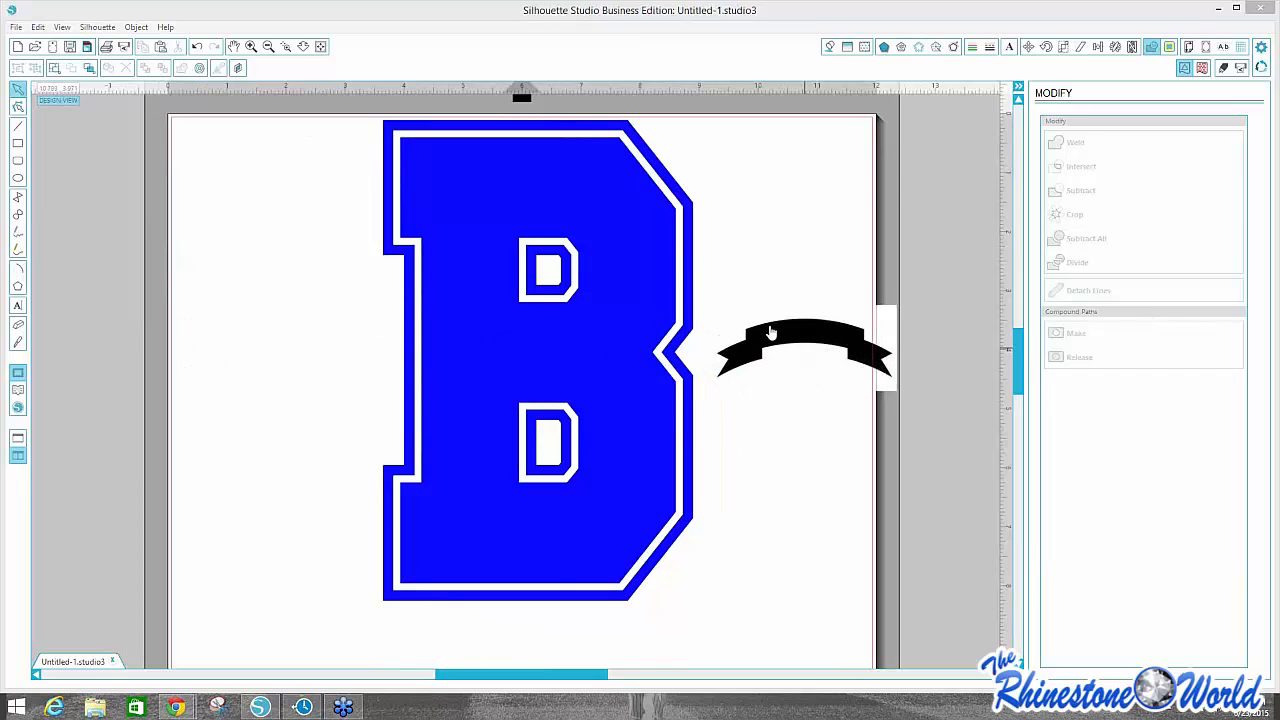
pyautogui.moveTo(623, 302); pyautogui.dragTo(415, 302)
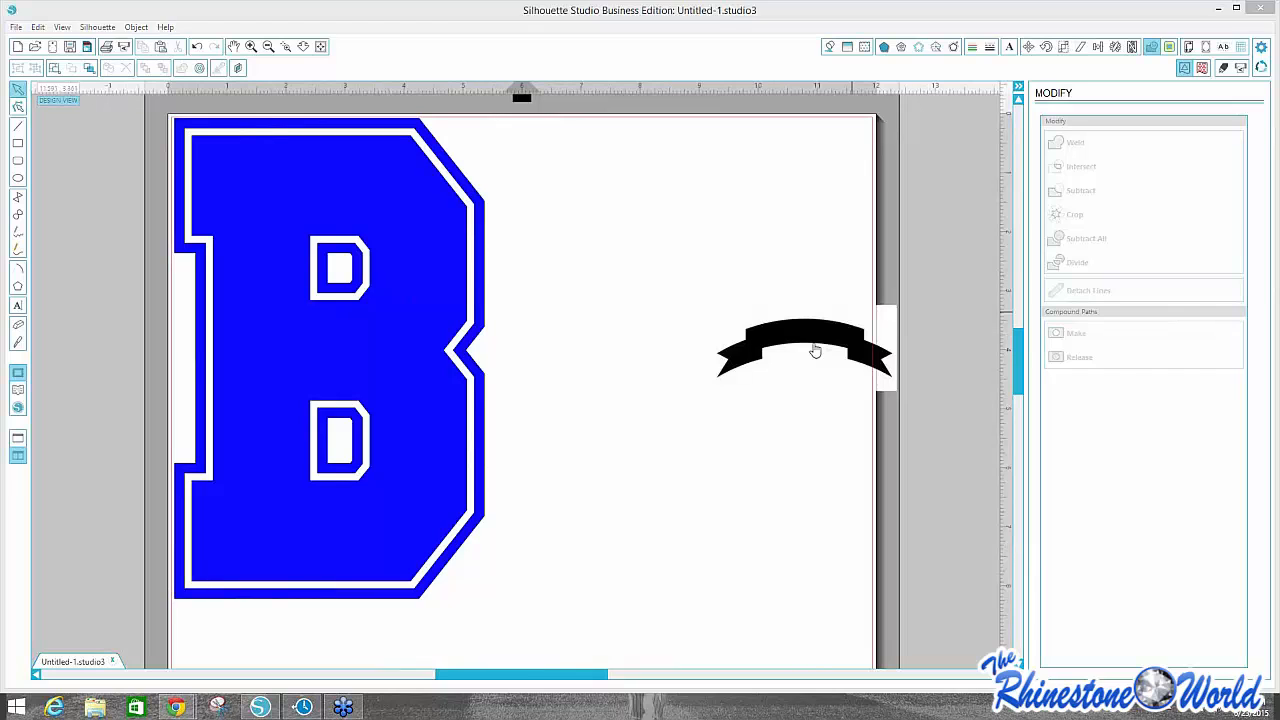
pyautogui.moveTo(814, 354); pyautogui.dragTo(663, 281)
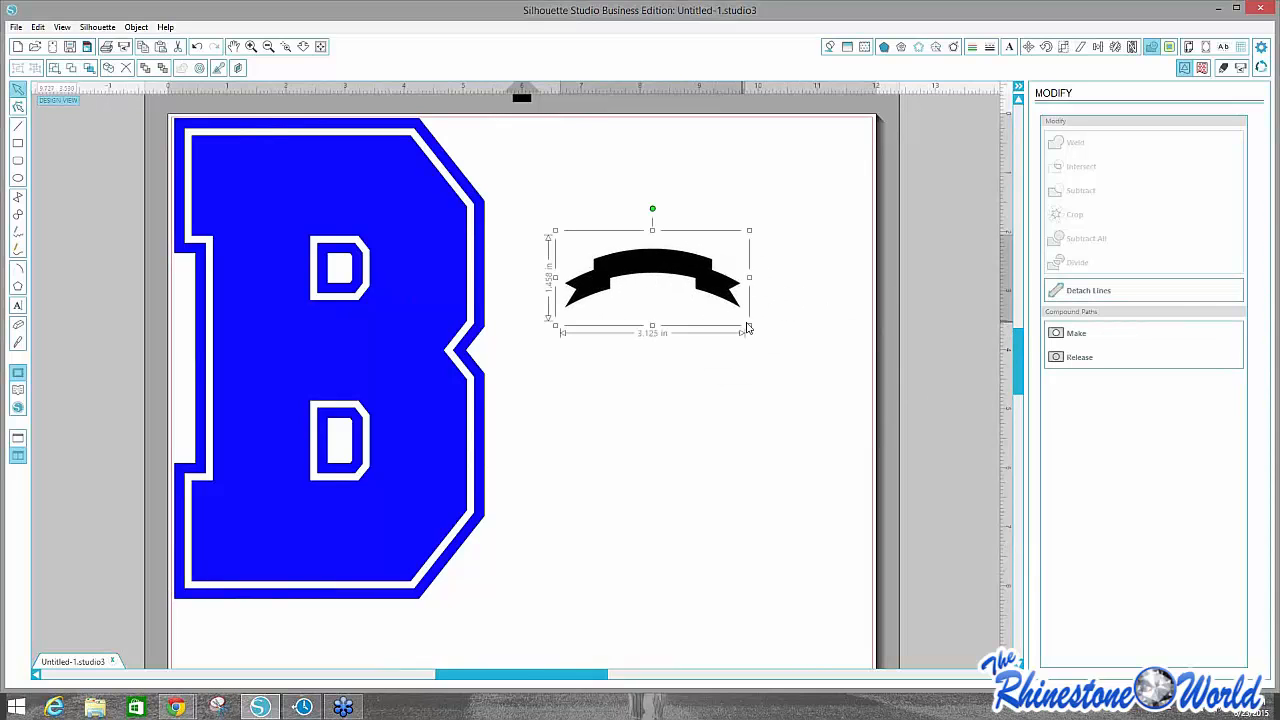
# Enlarge the black banner image to about 6.97 in wide and place it beside the letter's upper half.
pyautogui.moveTo(805, 387); pyautogui.dragTo(922, 540)
pyautogui.moveTo(813, 306); pyautogui.dragTo(720, 271)
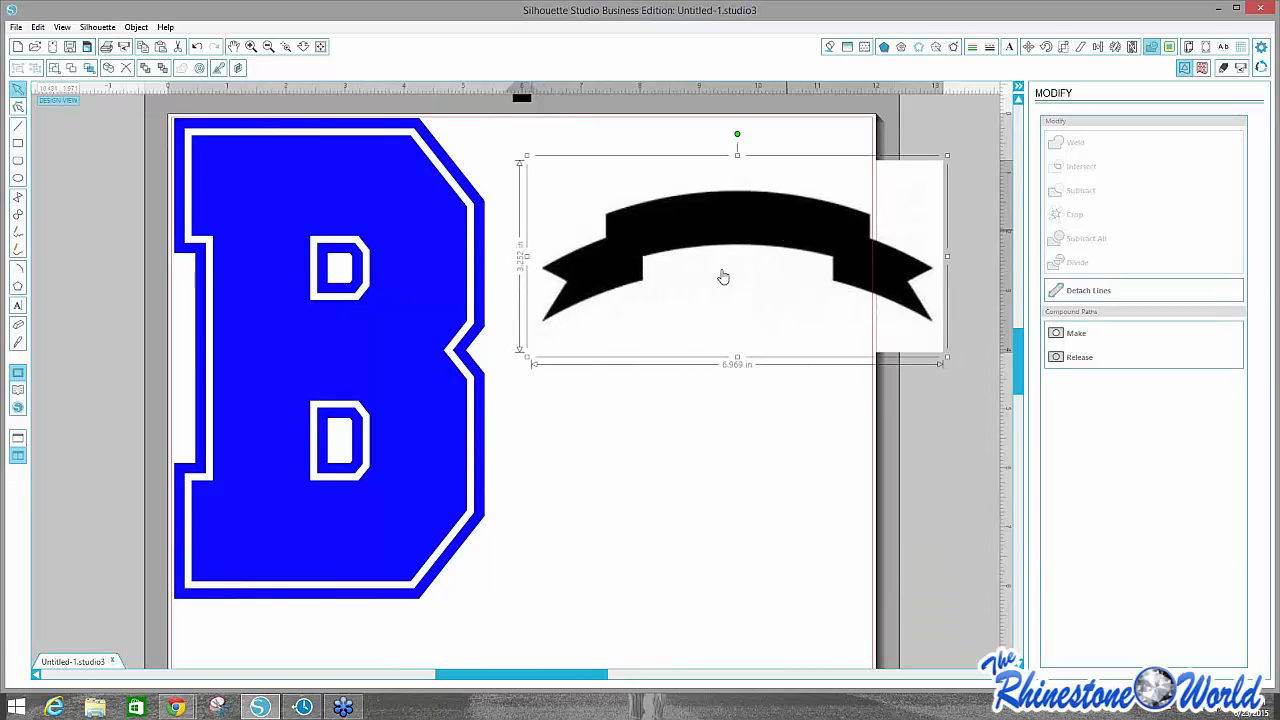
pyautogui.moveTo(727, 330); pyautogui.dragTo(752, 276)
# Move the letter B off the page's left side and centre the black banner image on the page.
pyautogui.scroll(-1, 393, 300)
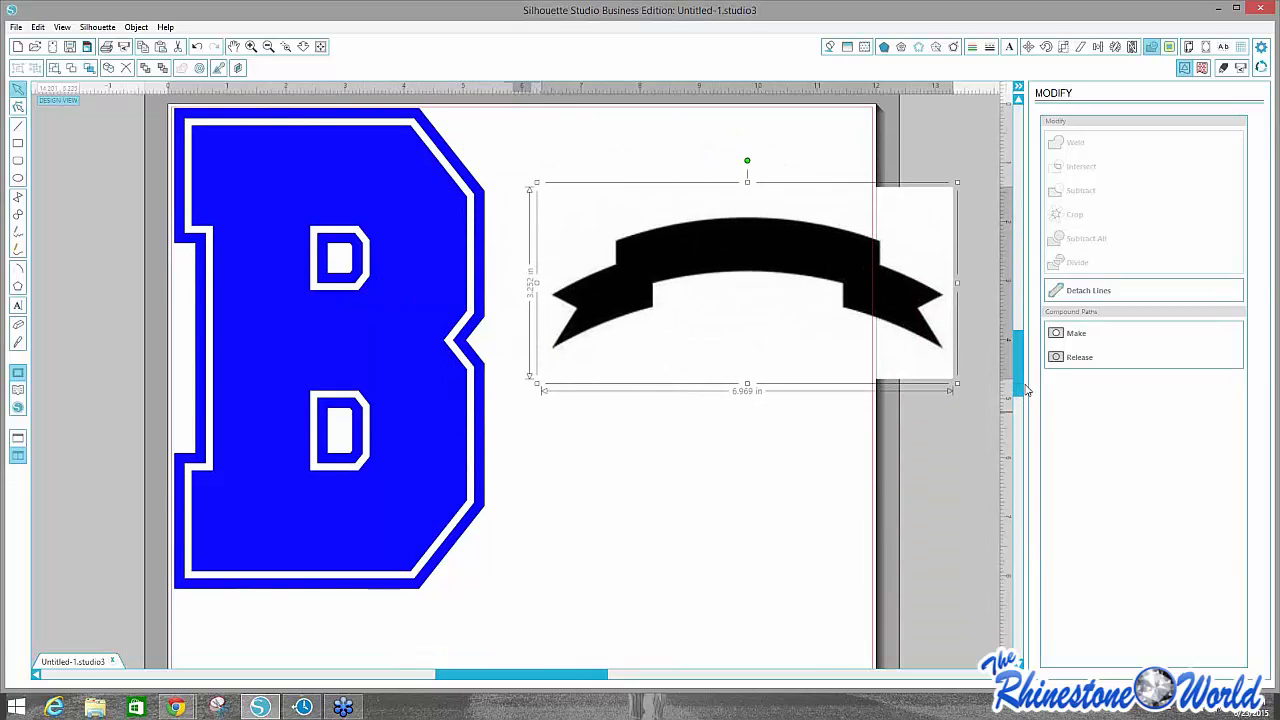
pyautogui.moveTo(1026, 390); pyautogui.dragTo(1026, 374)
pyautogui.moveTo(420, 396); pyautogui.dragTo(84, 383)
pyautogui.moveTo(631, 346); pyautogui.dragTo(420, 322)
pyautogui.click(337, 262)
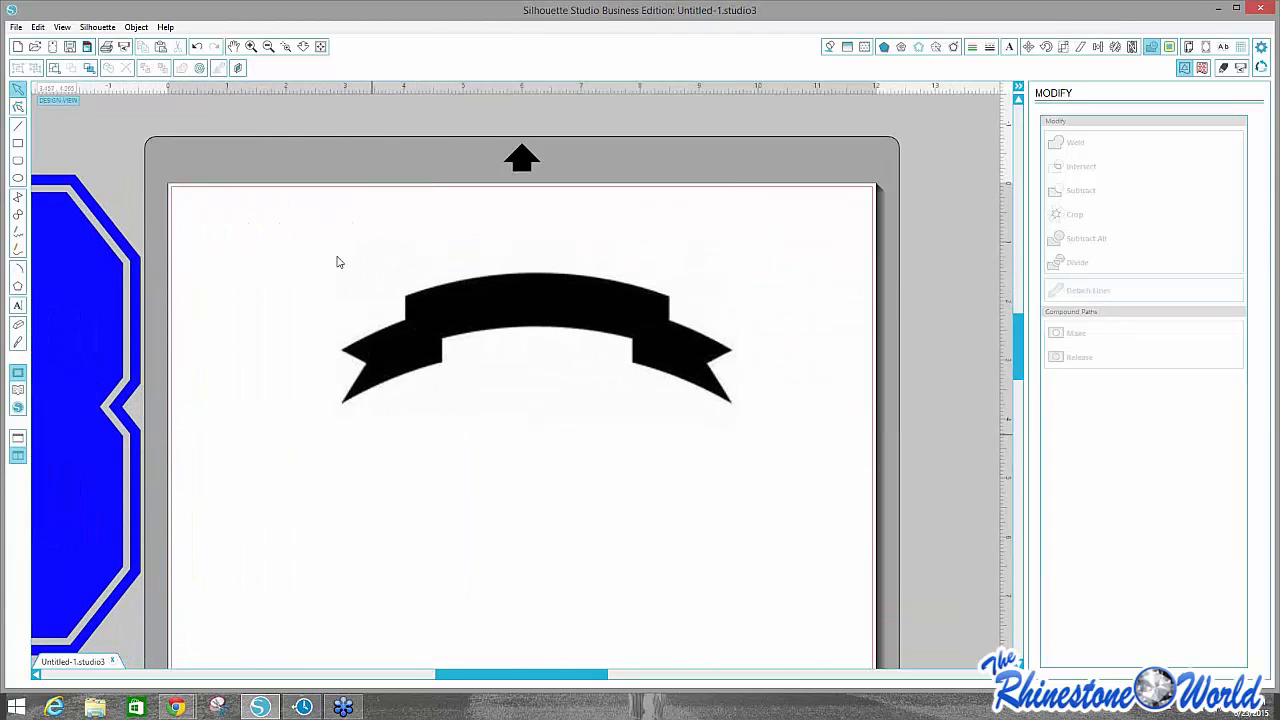
# Set the banner image's cut style to Cut to check its cut line.
pyautogui.click(1224, 67)
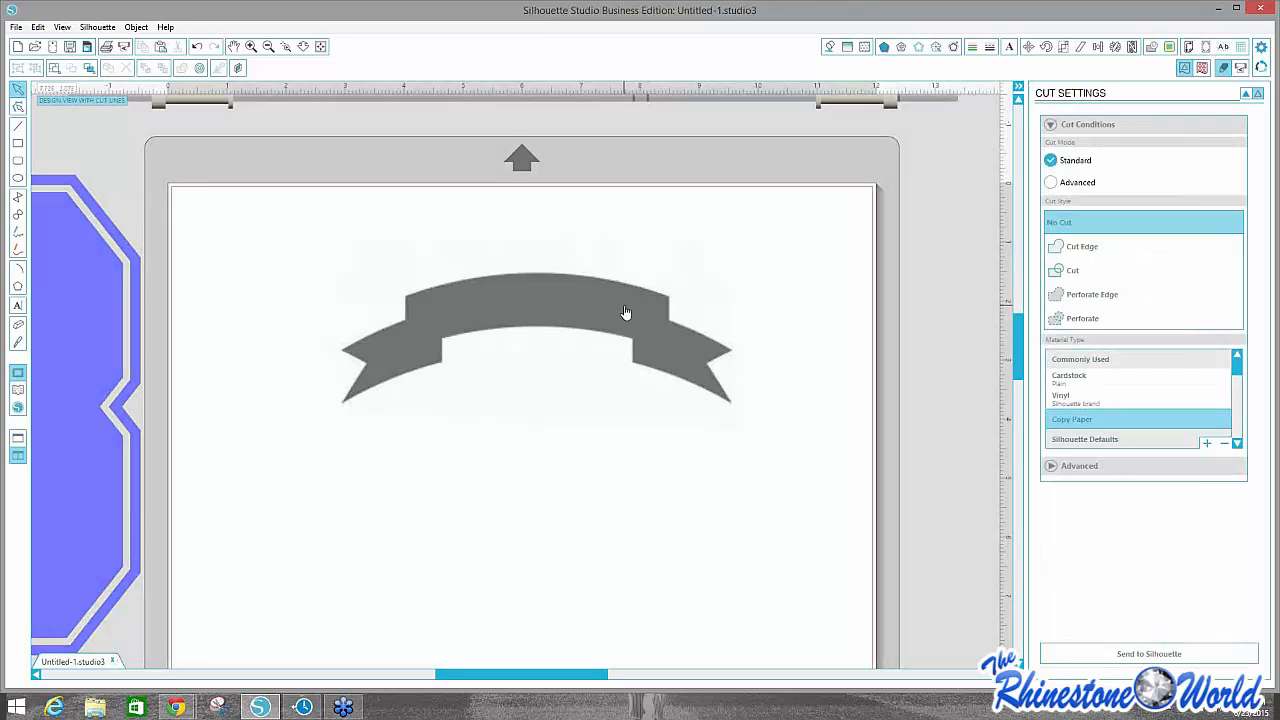
pyautogui.click(625, 313)
pyautogui.click(1068, 271)
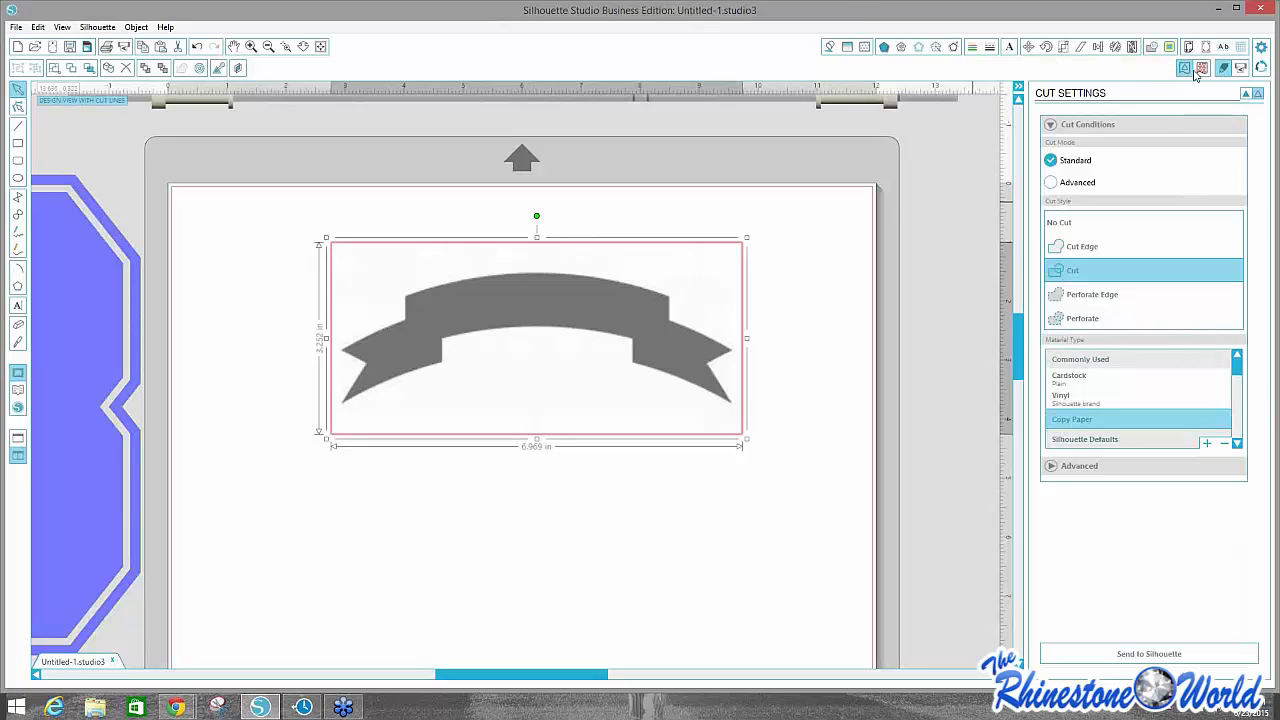
# Trace the black banner image using a trace area around it and a High Pass Filter value of 300.
pyautogui.click(1170, 50)
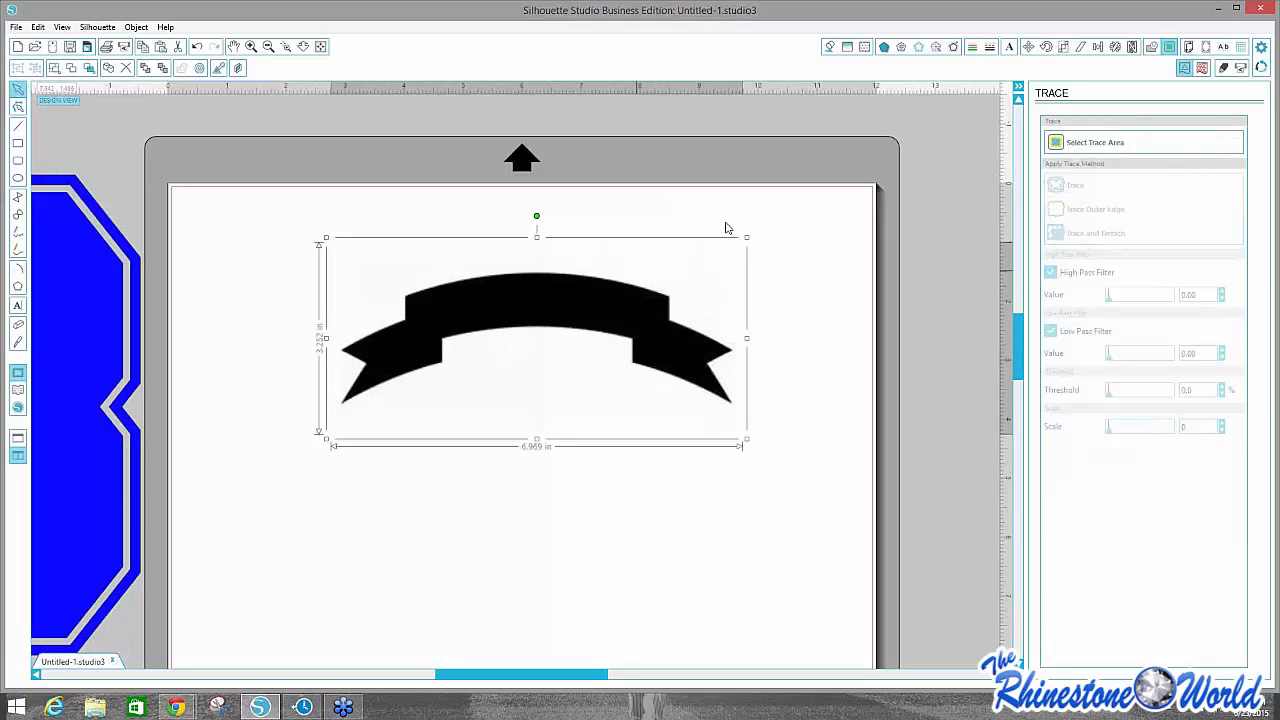
pyautogui.click(1094, 146)
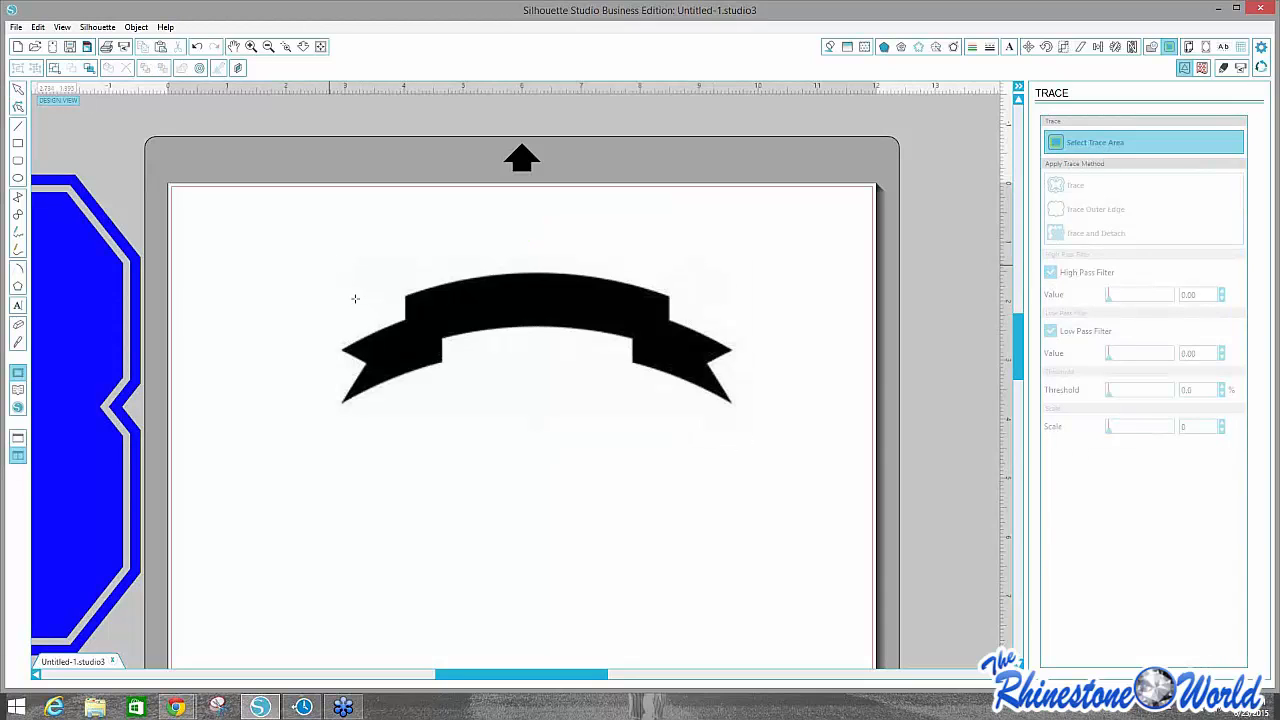
pyautogui.moveTo(328, 265)
pyautogui.mouseDown()
pyautogui.moveTo(777, 437)
pyautogui.moveTo(742, 434)
pyautogui.mouseUp()
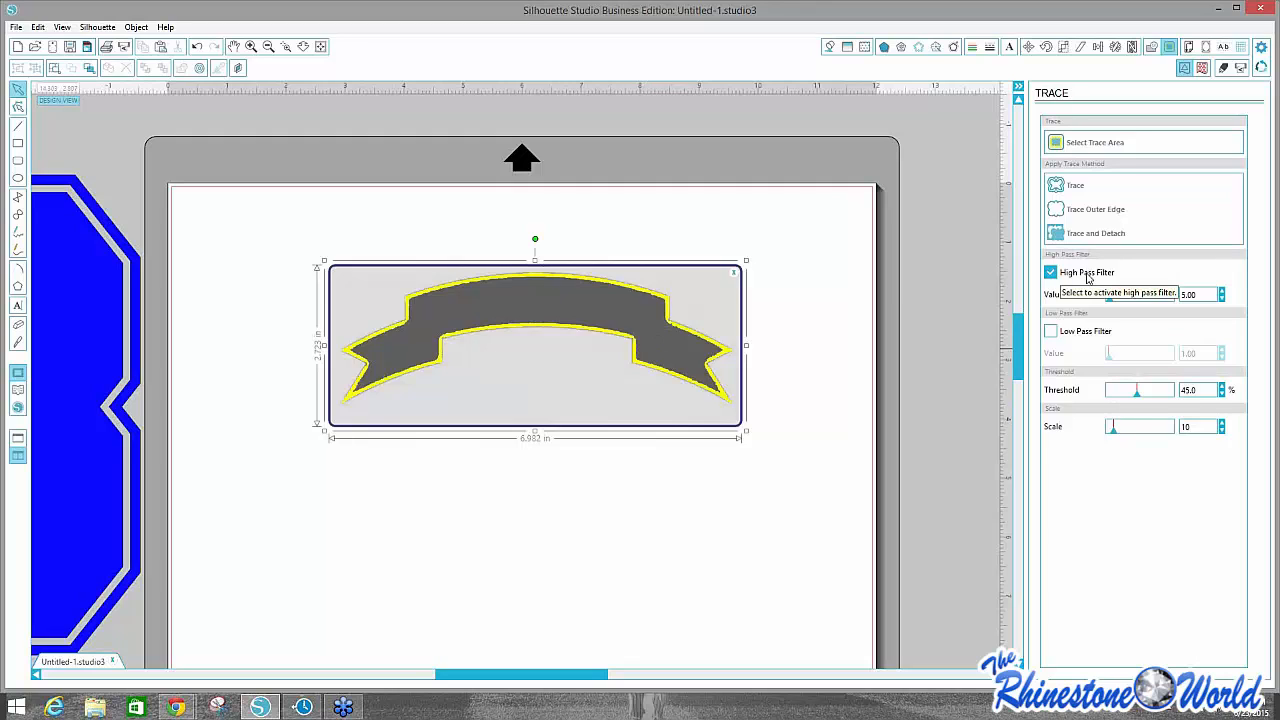
pyautogui.moveTo(1110, 303); pyautogui.dragTo(1188, 312)
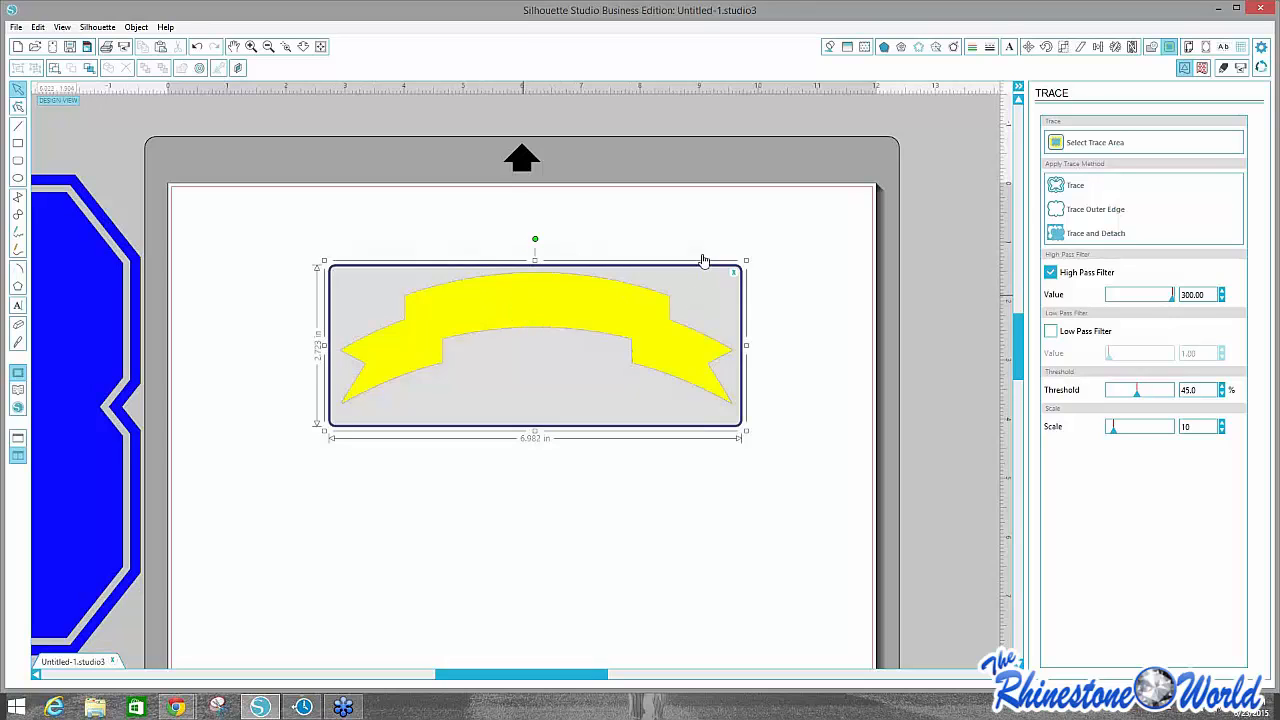
pyautogui.click(1064, 186)
# Move the original black banner image off its traced outline and delete the image.
pyautogui.moveTo(519, 371); pyautogui.dragTo(518, 559)
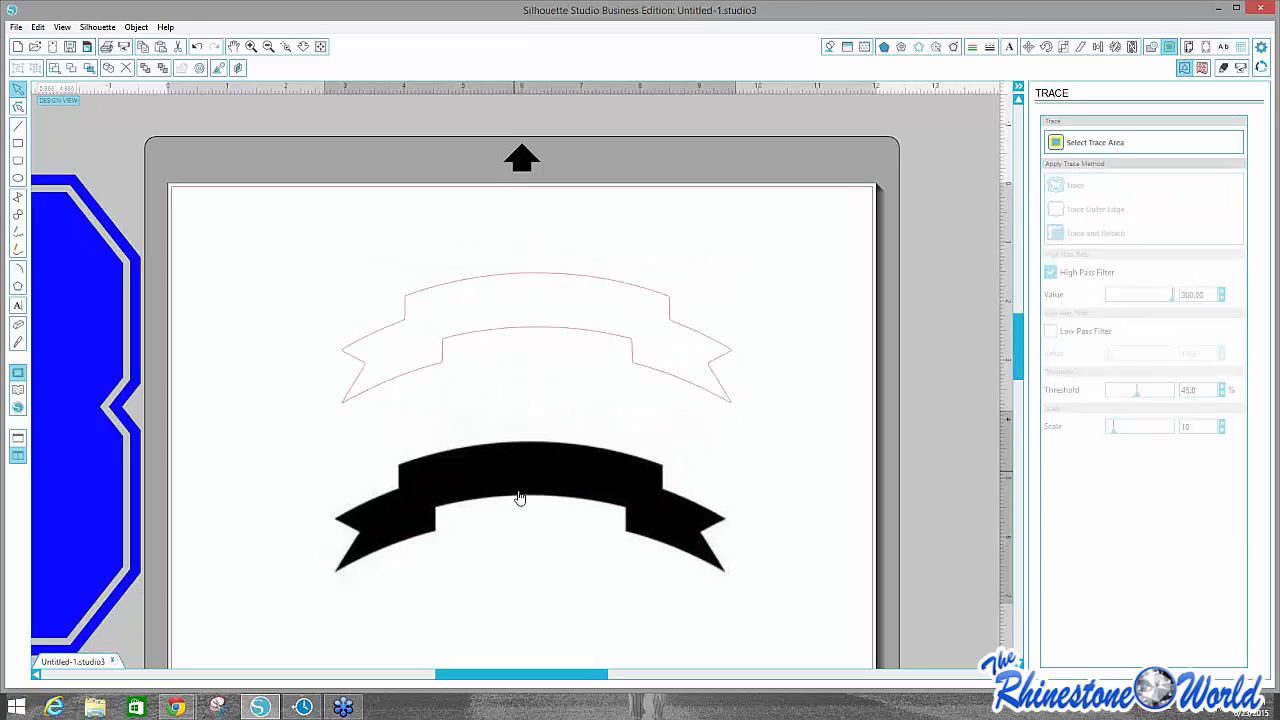
pyautogui.moveTo(557, 504); pyautogui.dragTo(571, 426)
pyautogui.click(571, 426)
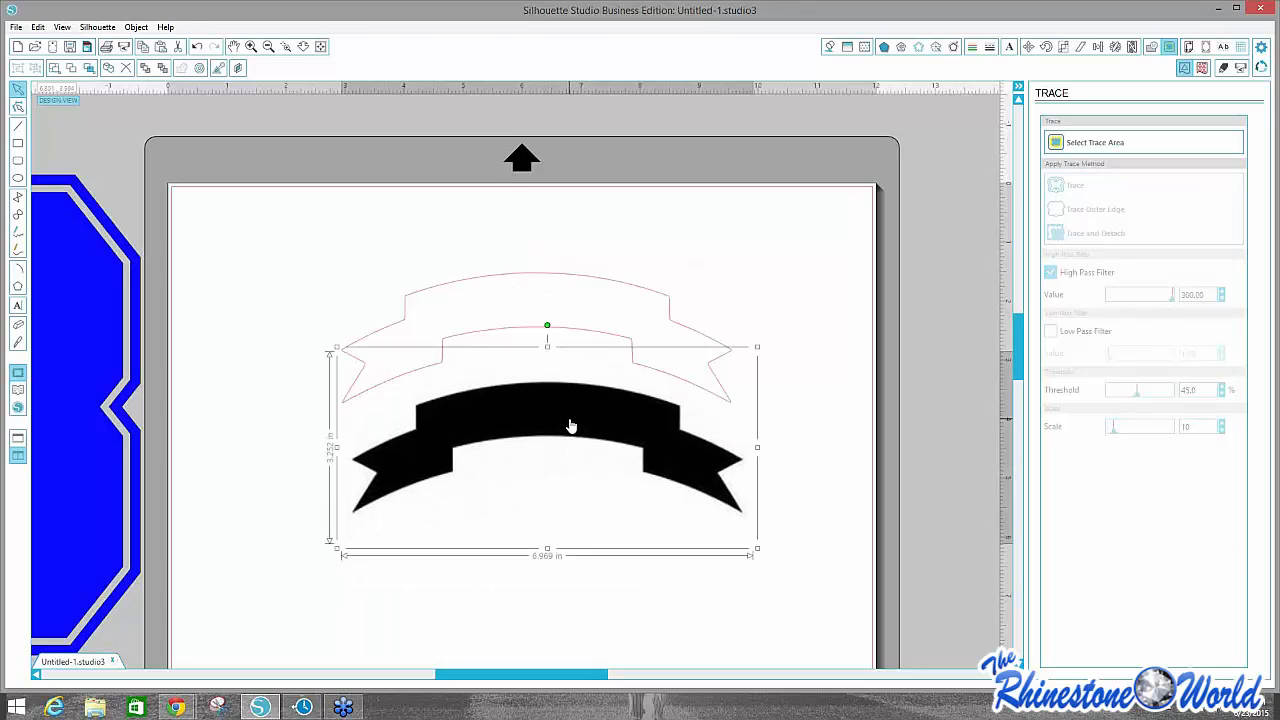
pyautogui.press('Delete')
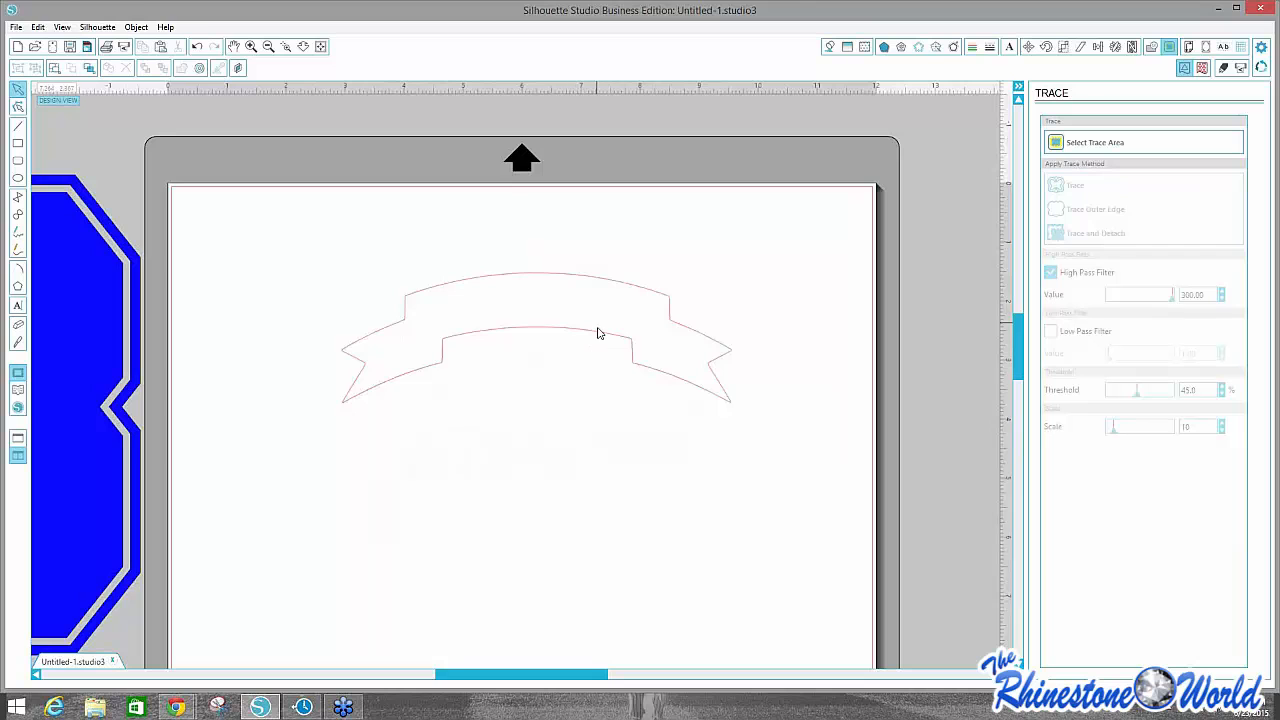
# Bring the letter B back onto the page and move the traced banner outline so it overlaps the letter's left side.
pyautogui.moveTo(597, 331); pyautogui.dragTo(543, 603)
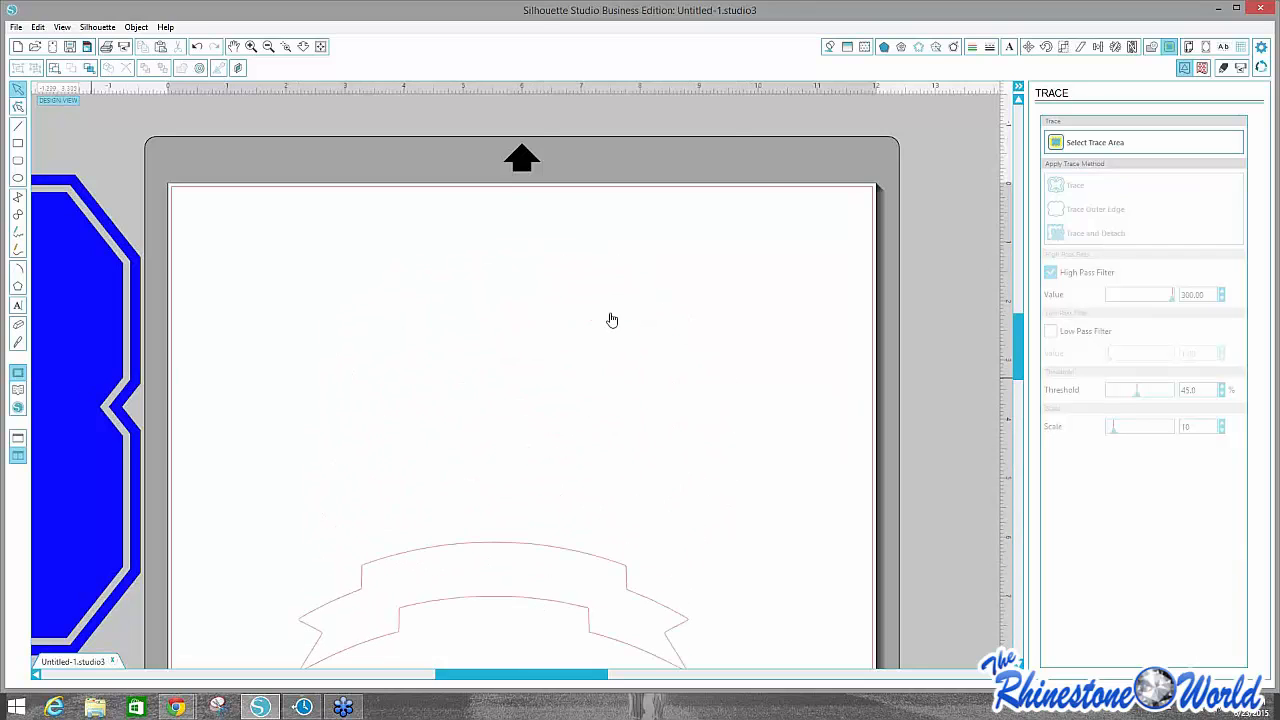
pyautogui.moveTo(90, 386); pyautogui.dragTo(676, 347)
pyautogui.moveTo(369, 566); pyautogui.dragTo(189, 380)
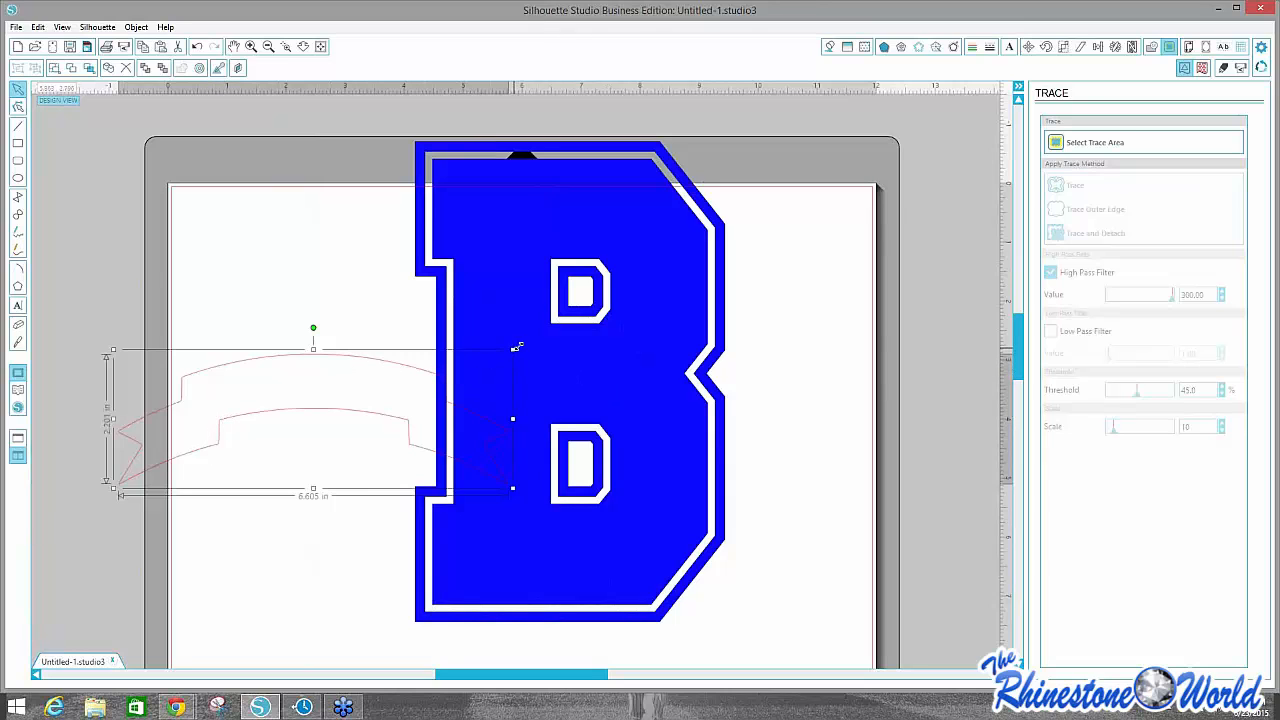
# Enlarge the banner outline to about 11 in wide and arrange both shapes so it spans the middle of the letter B.
pyautogui.moveTo(513, 348); pyautogui.dragTo(792, 303)
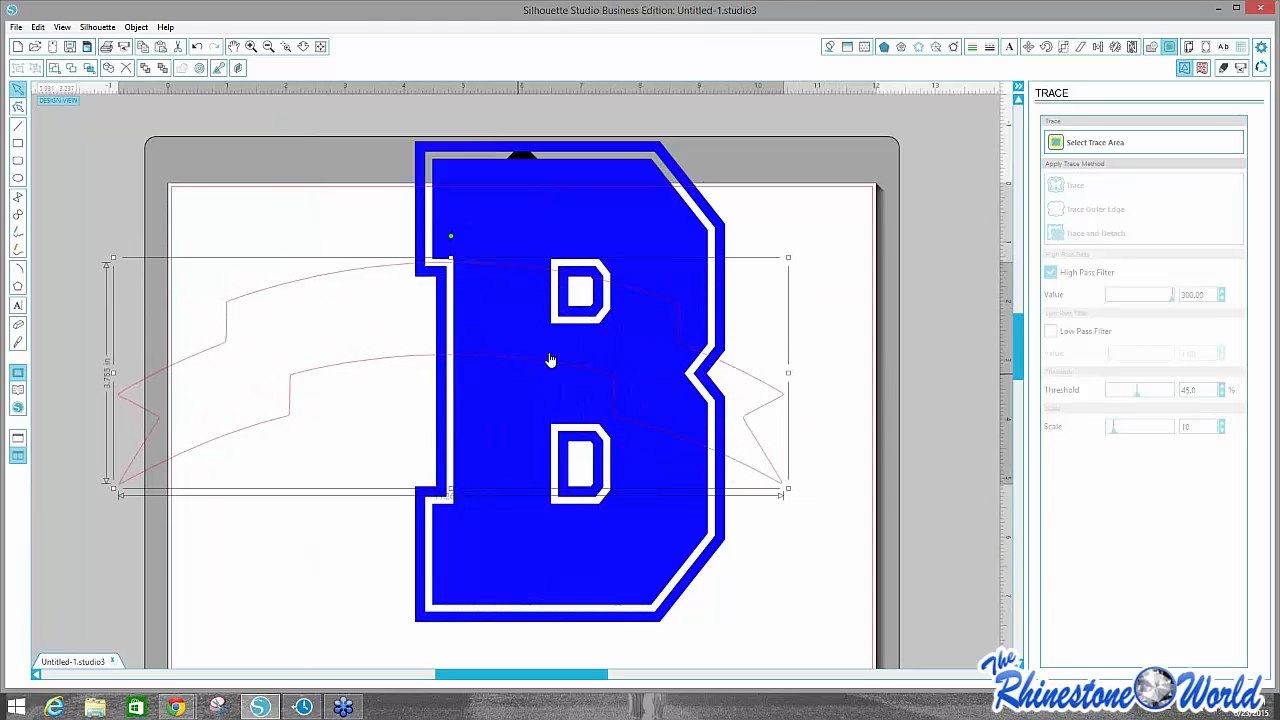
pyautogui.moveTo(608, 372); pyautogui.dragTo(452, 429)
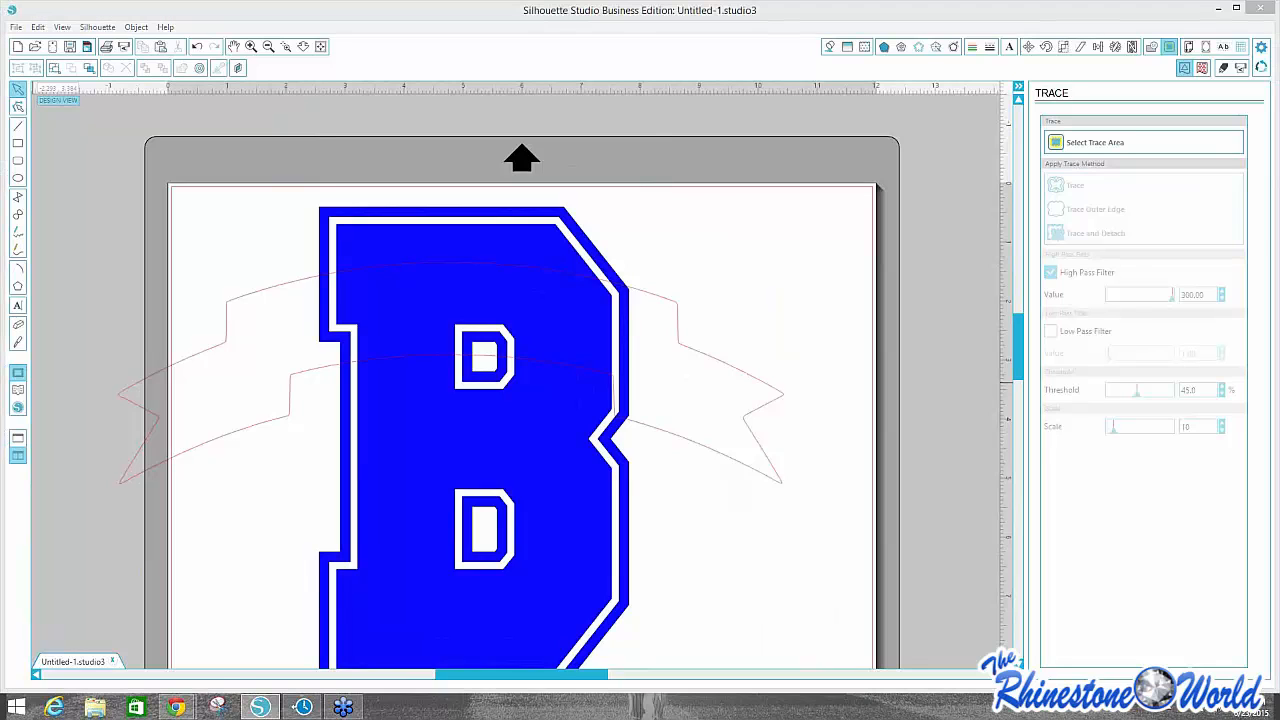
pyautogui.moveTo(550, 478); pyautogui.dragTo(591, 465)
pyautogui.moveTo(723, 455); pyautogui.dragTo(796, 537)
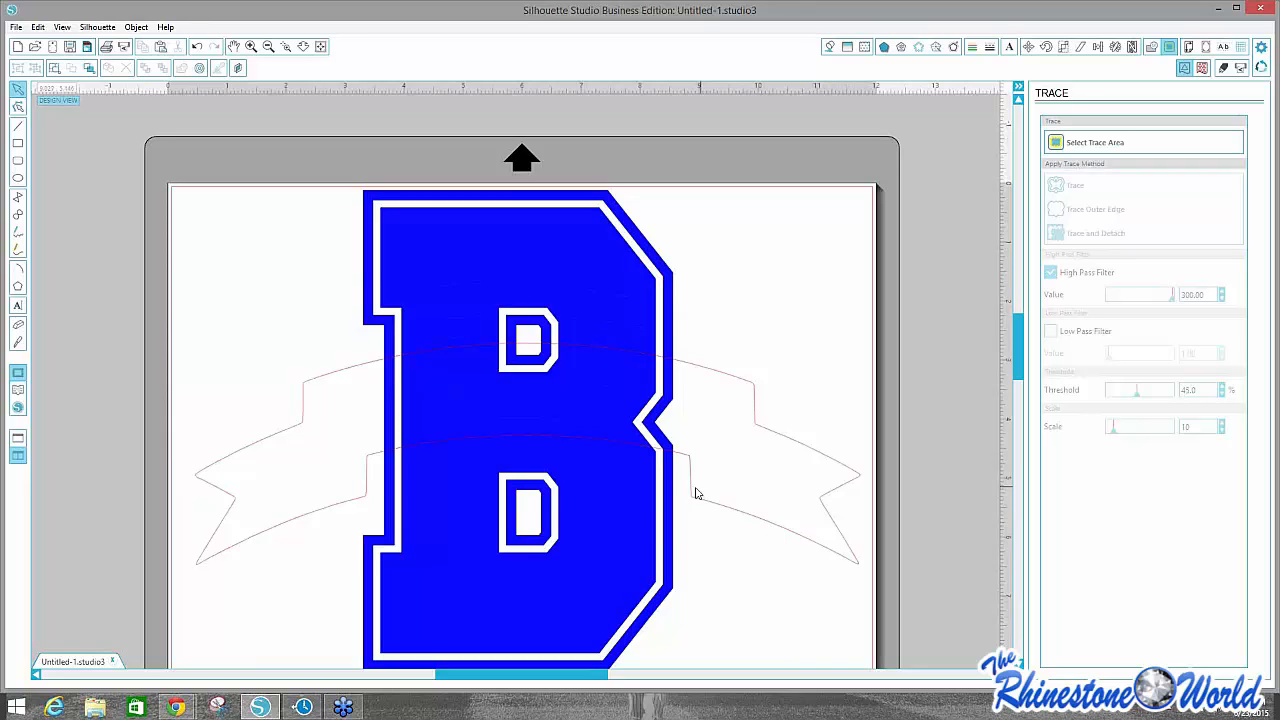
pyautogui.moveTo(694, 491); pyautogui.dragTo(698, 532)
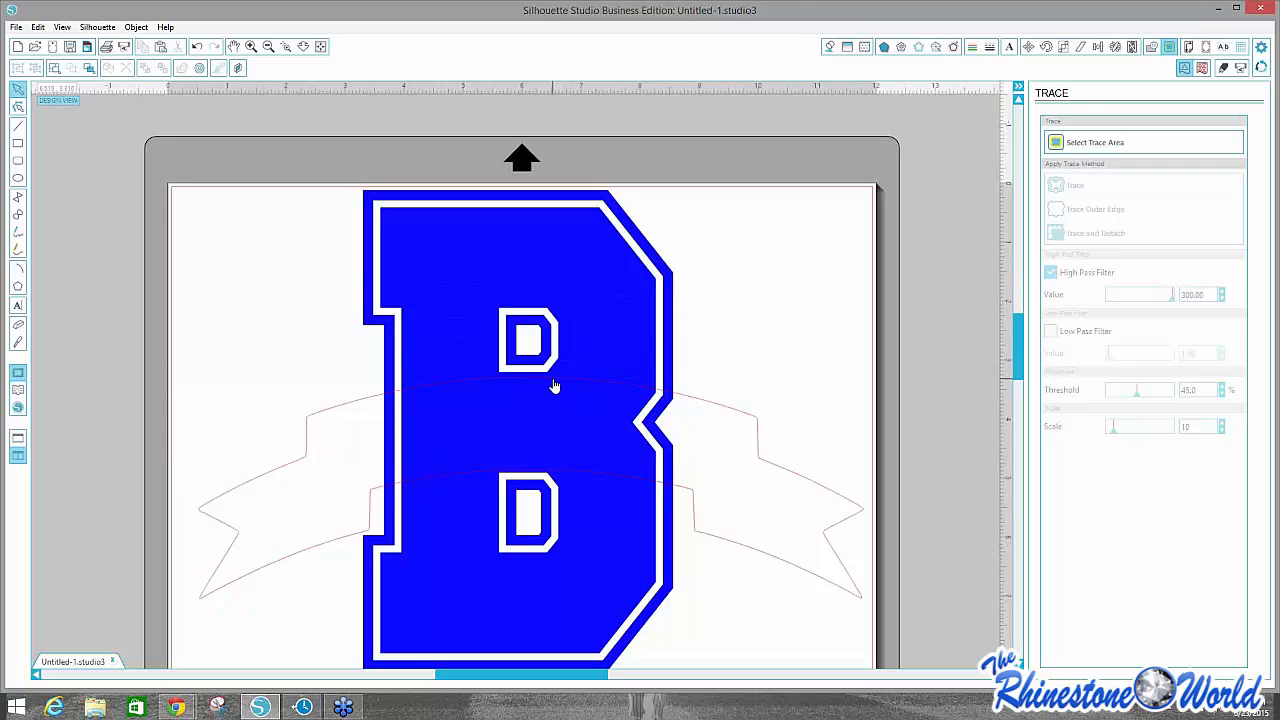
# Nudge the letter B and the banner outline slightly, and center-align the two shapes horizontally.
pyautogui.moveTo(551, 386); pyautogui.dragTo(554, 382)
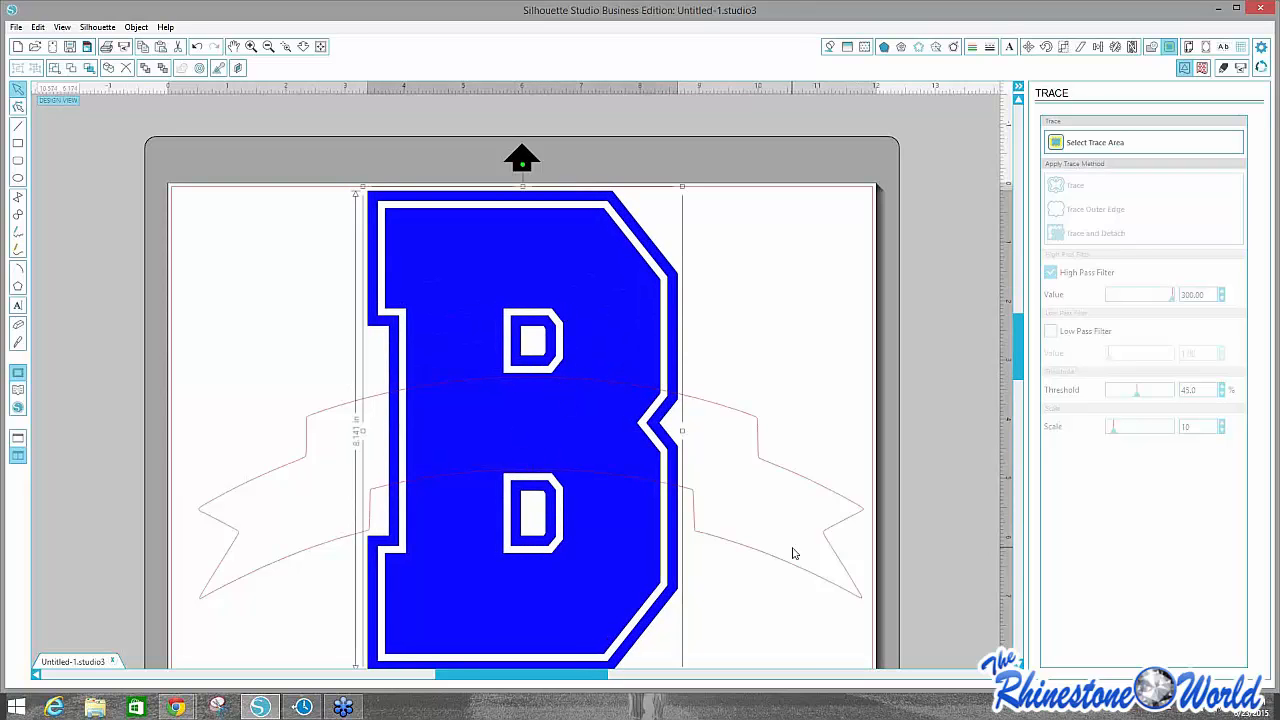
pyautogui.moveTo(794, 566); pyautogui.dragTo(788, 564)
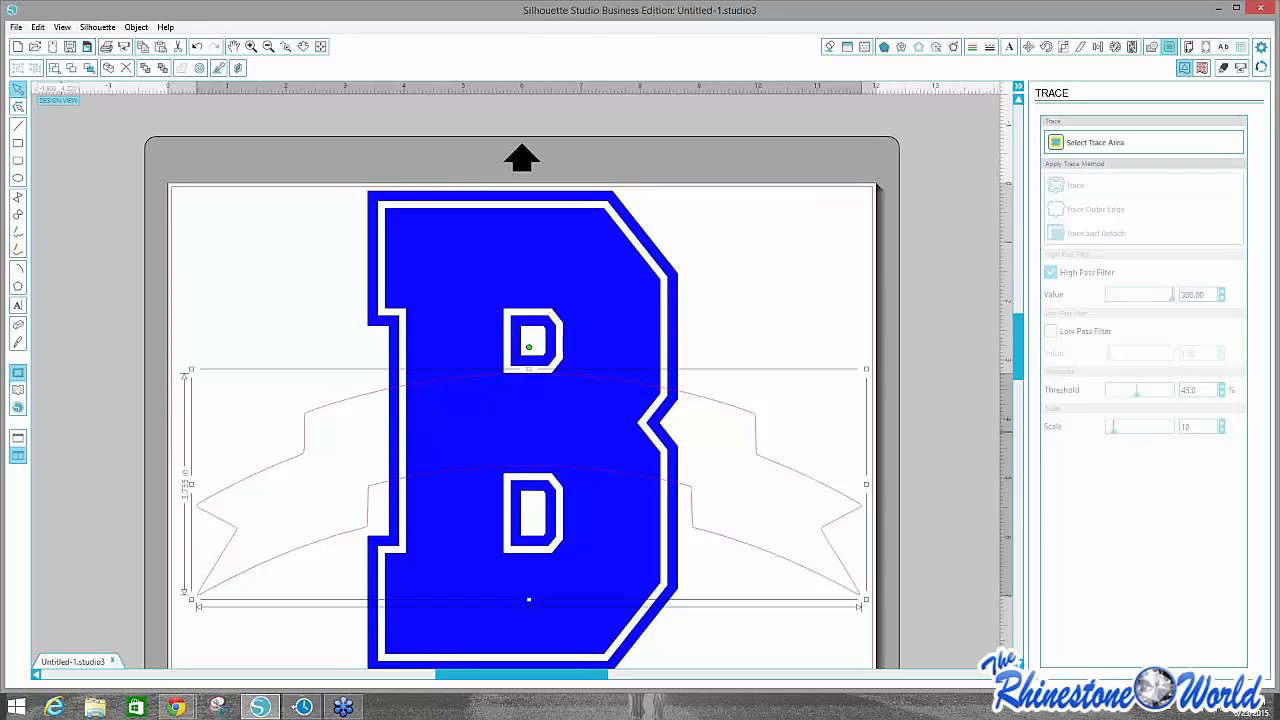
pyautogui.click(295, 268)
pyautogui.click(327, 411)
pyautogui.keyDown('shift'); pyautogui.click(413, 314); pyautogui.keyUp('shift')
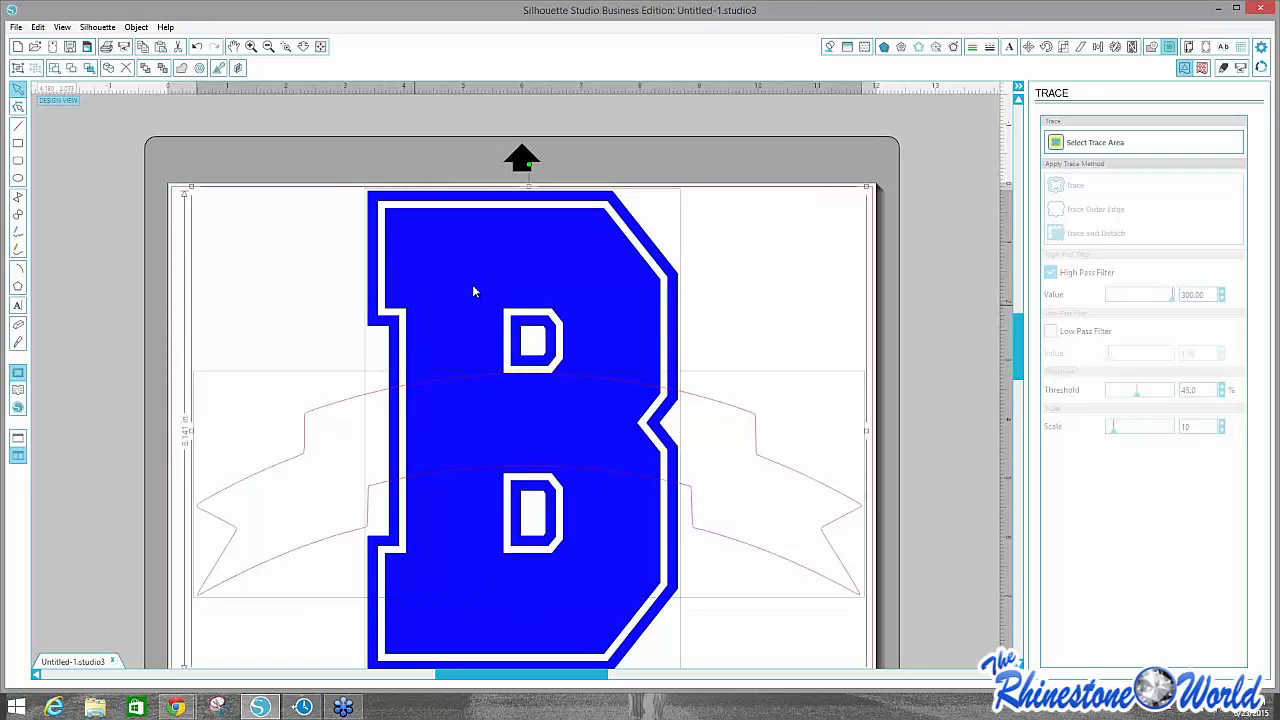
pyautogui.click(1097, 47)
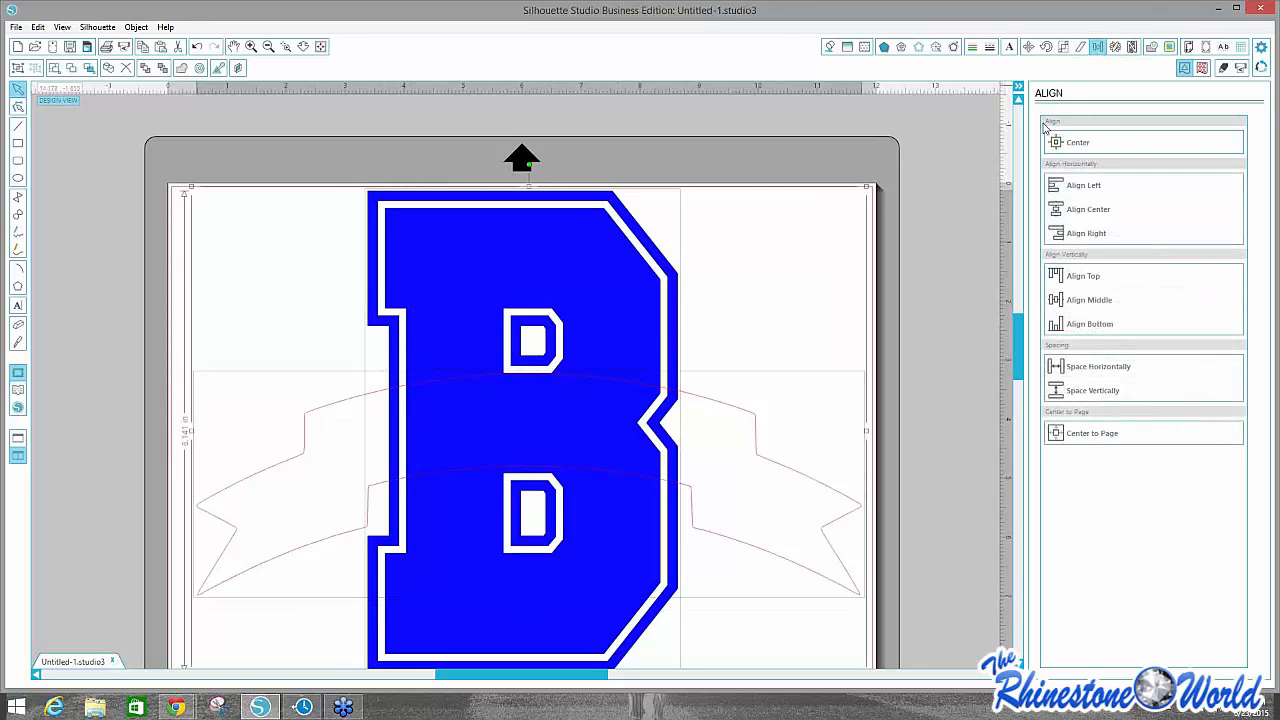
pyautogui.click(1066, 210)
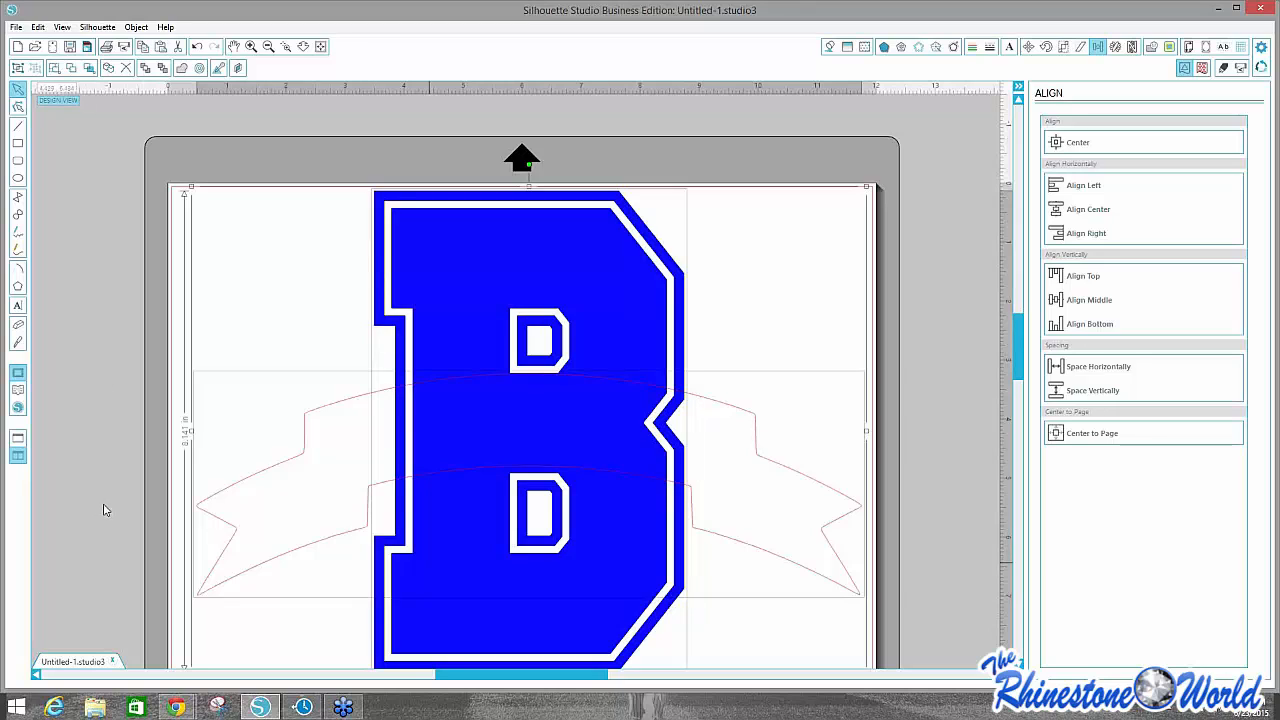
# Shrink the banner outline proportionally to about 3.6 in tall and select it together with the letter B.
pyautogui.click(938, 291)
pyautogui.click(757, 440)
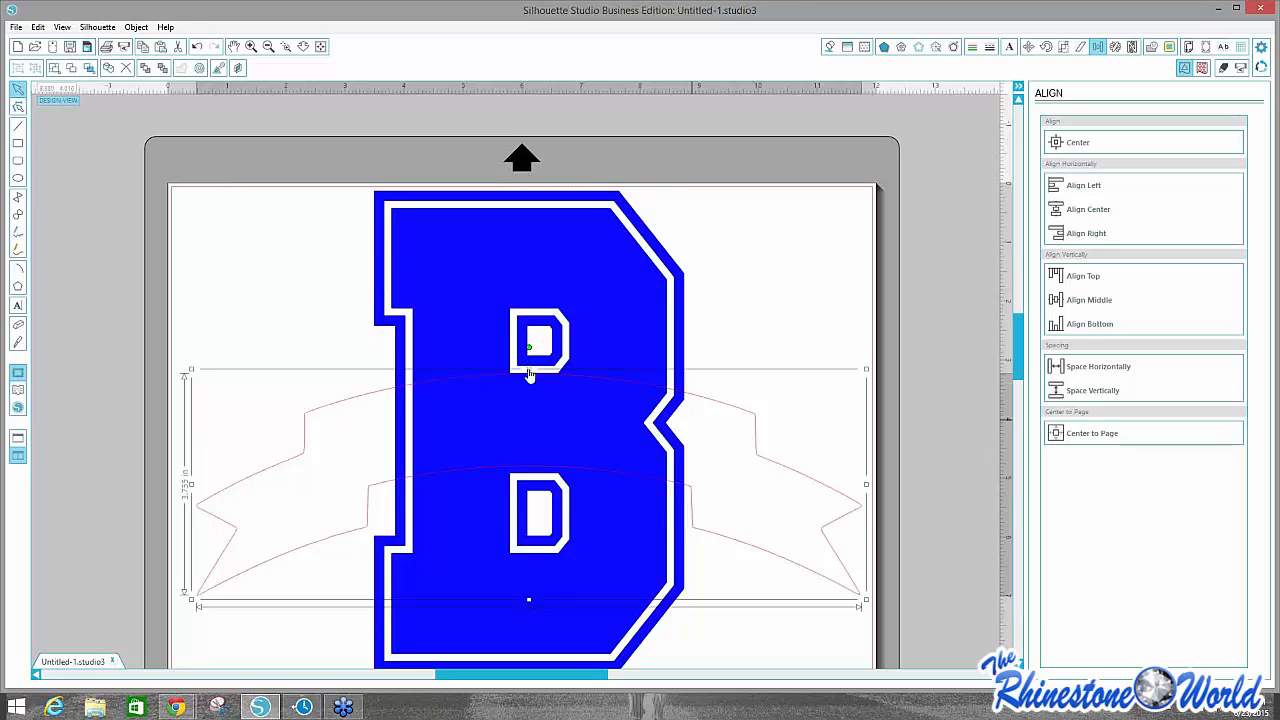
pyautogui.click(868, 605)
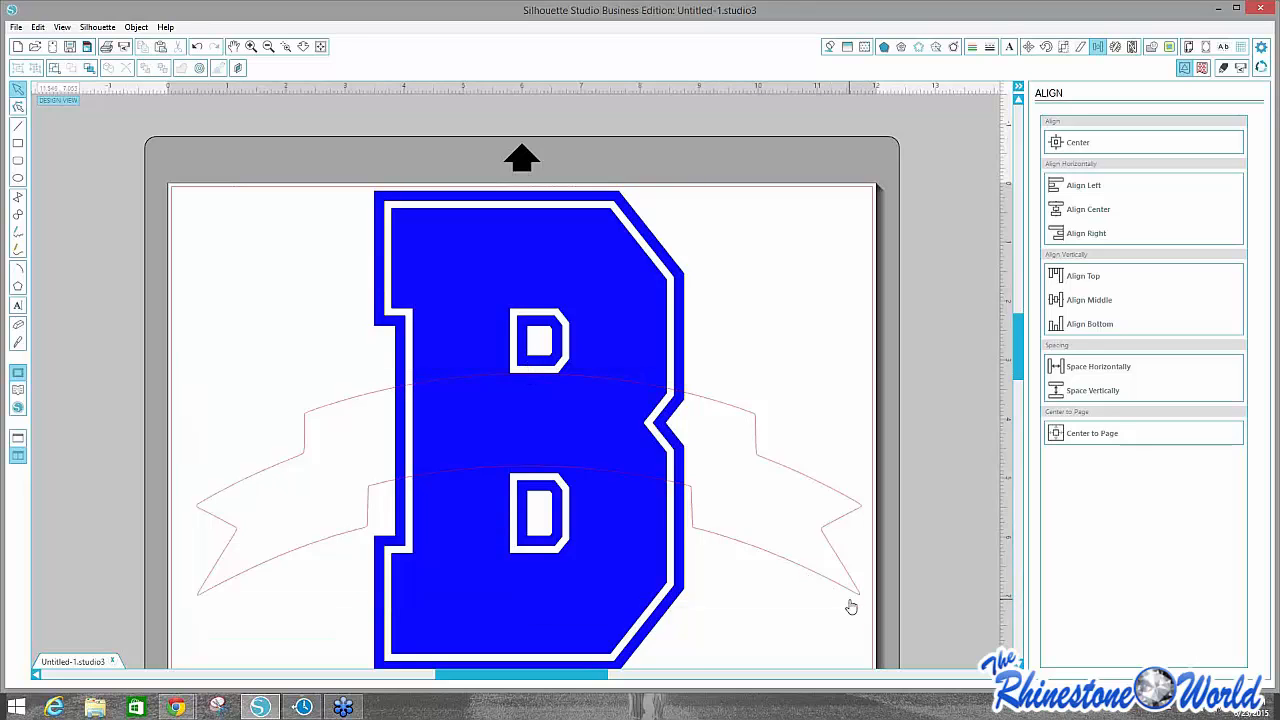
pyautogui.click(851, 606)
pyautogui.moveTo(860, 600); pyautogui.dragTo(837, 576)
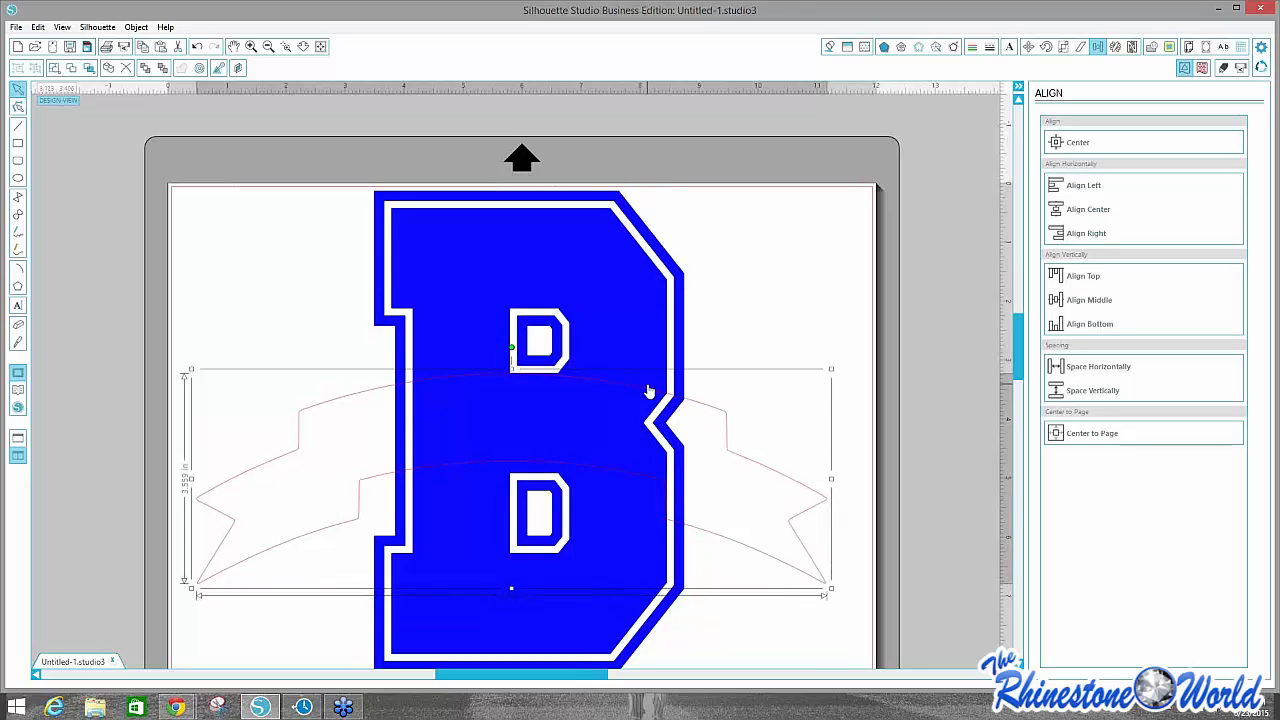
pyautogui.keyDown('shift'); pyautogui.click(614, 297); pyautogui.keyUp('shift')
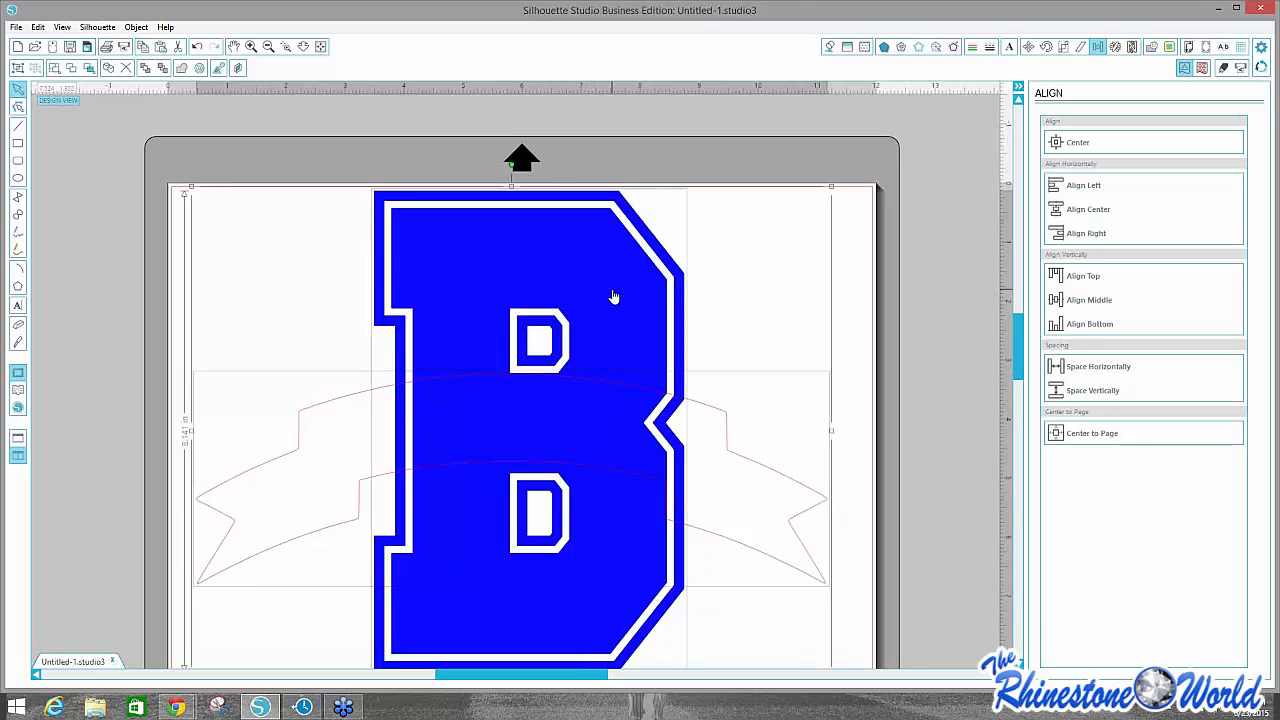
# Align the large letter B and the banner outline to a common horizontal centre.
pyautogui.click(1090, 214)
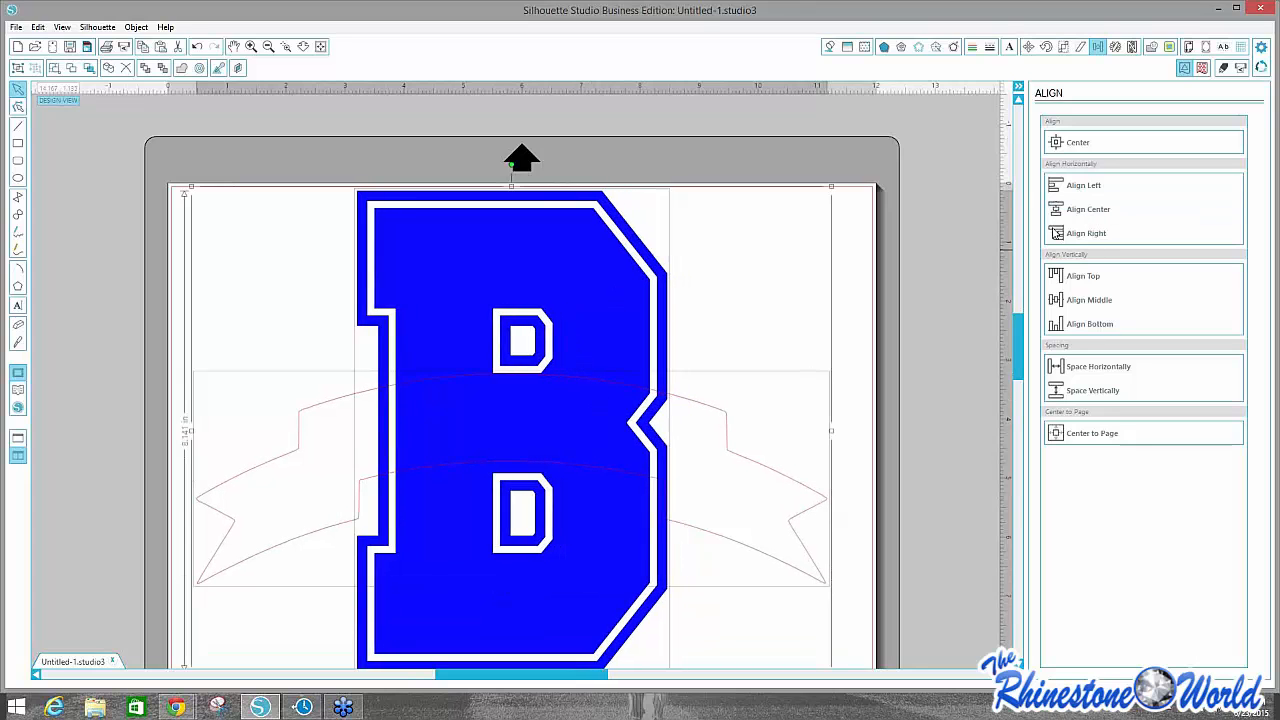
pyautogui.click(732, 327)
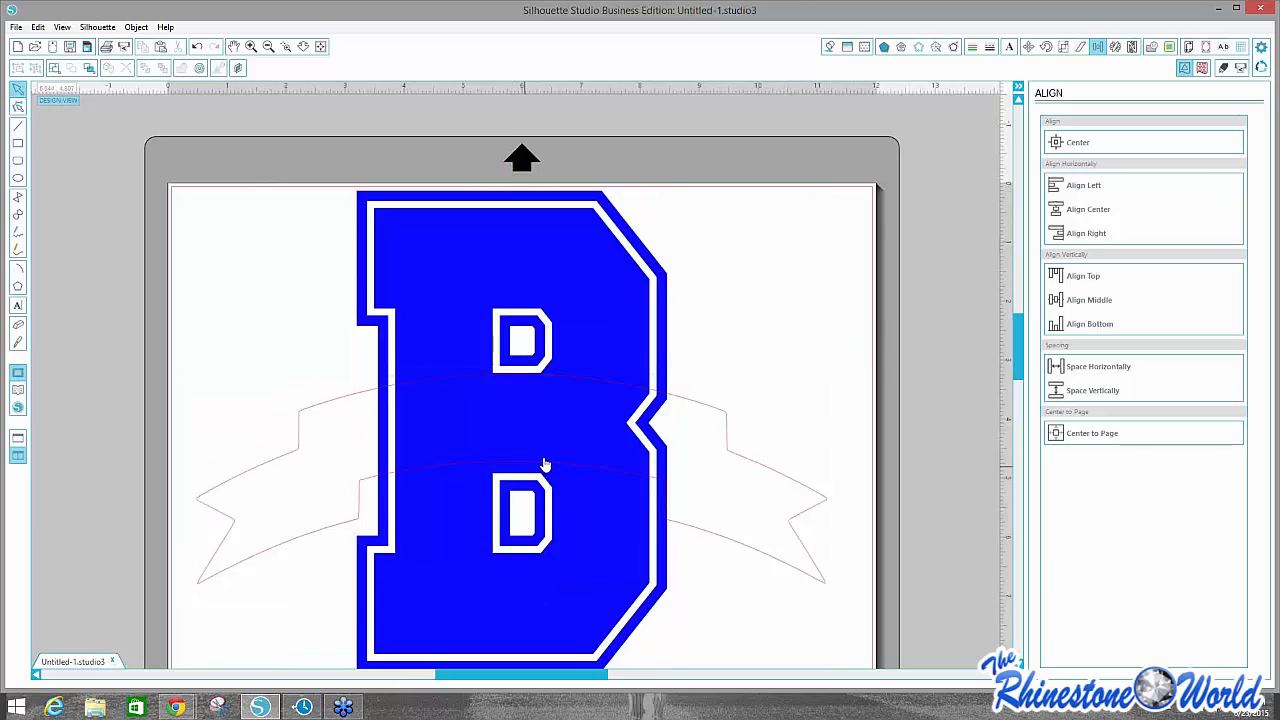
# Shorten the banner from its upper edge to a height of about 3.37 in and nudge it slightly upward across the letter B.
pyautogui.click(793, 485)
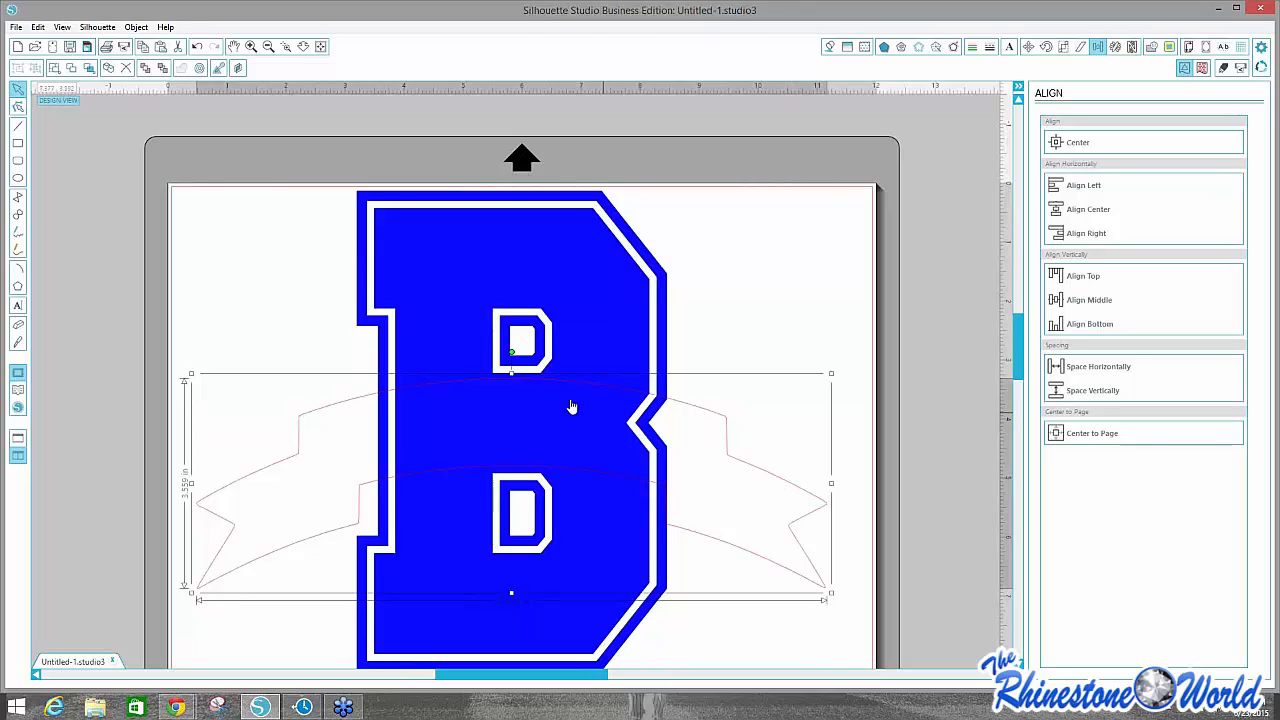
pyautogui.moveTo(512, 375); pyautogui.dragTo(512, 387)
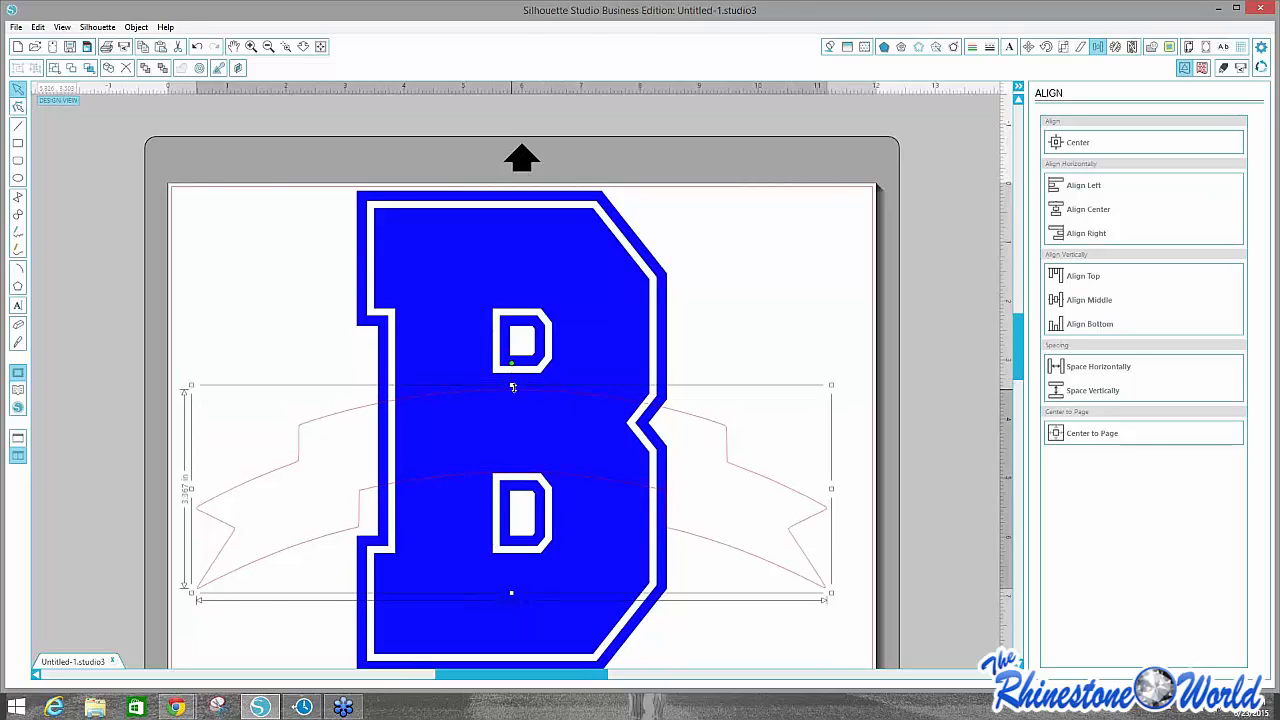
pyautogui.press('Up')
pyautogui.press('Up')
pyautogui.press('Up')
pyautogui.press('Up')
pyautogui.press('Up')
pyautogui.press('Up')
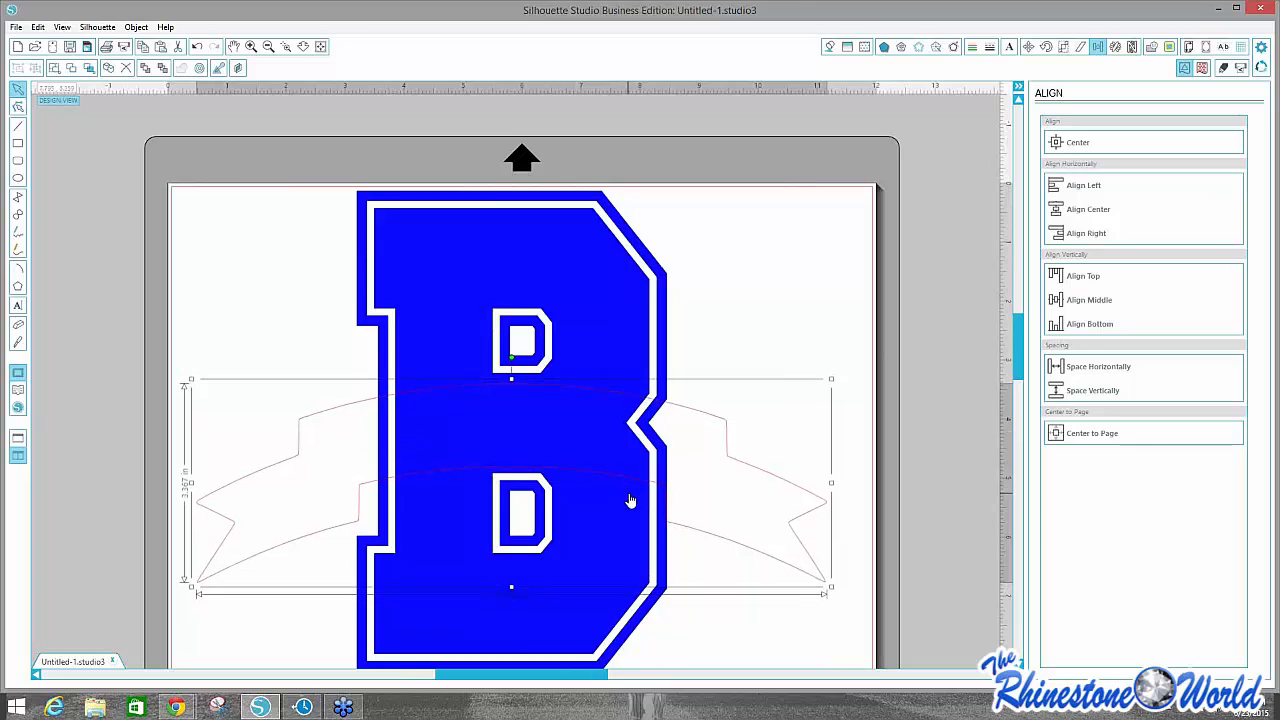
pyautogui.click(745, 302)
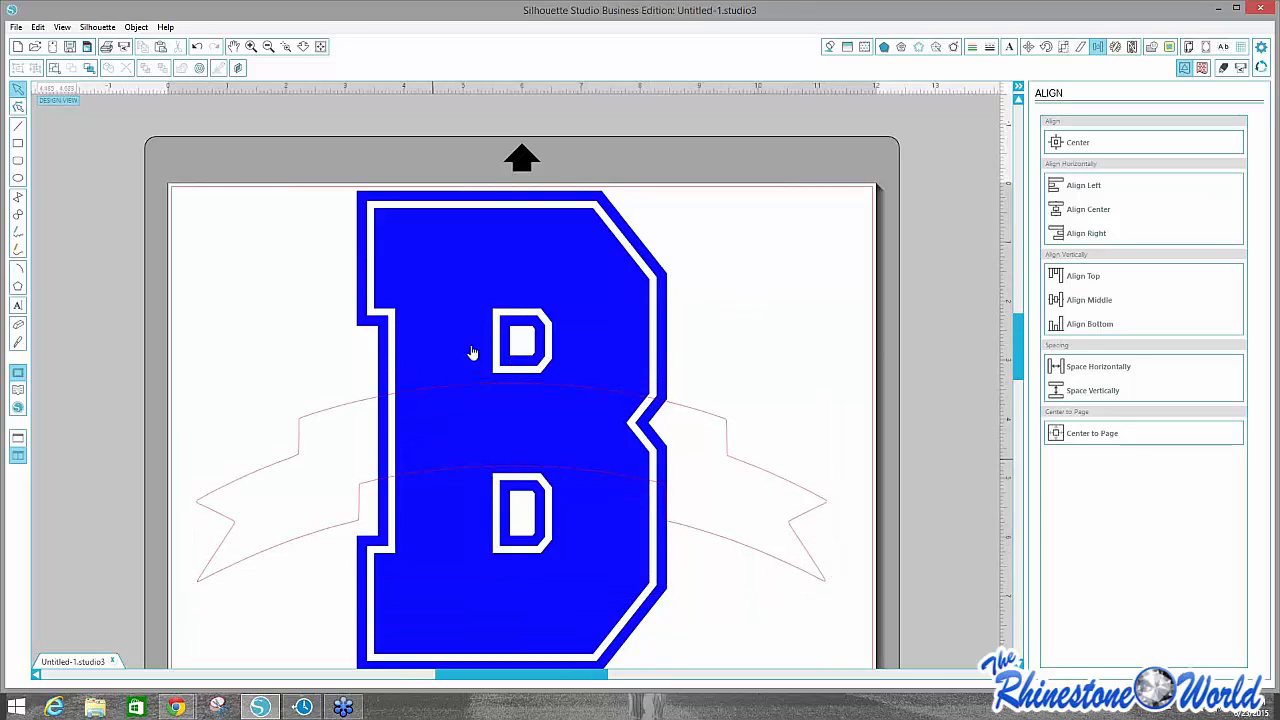
# Create an outward offset of the banner outline at a distance of 0.125 in with rounded corners.
pyautogui.click(678, 404)
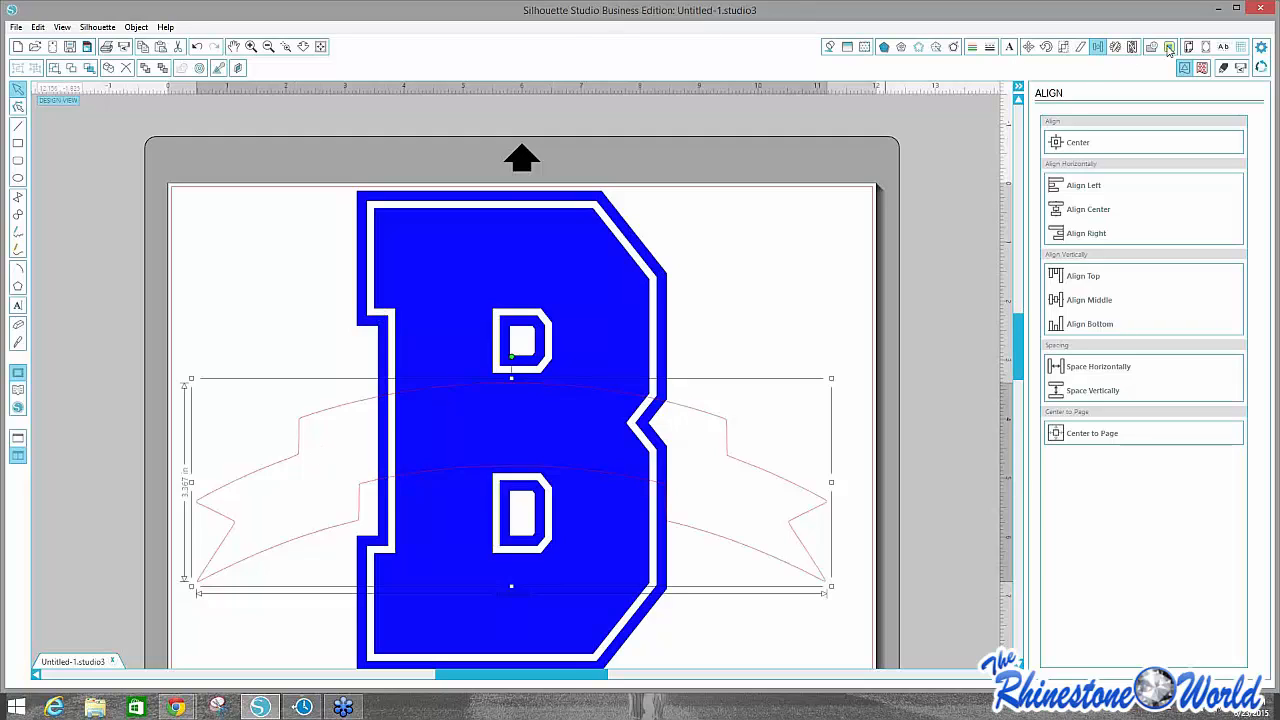
pyautogui.click(954, 48)
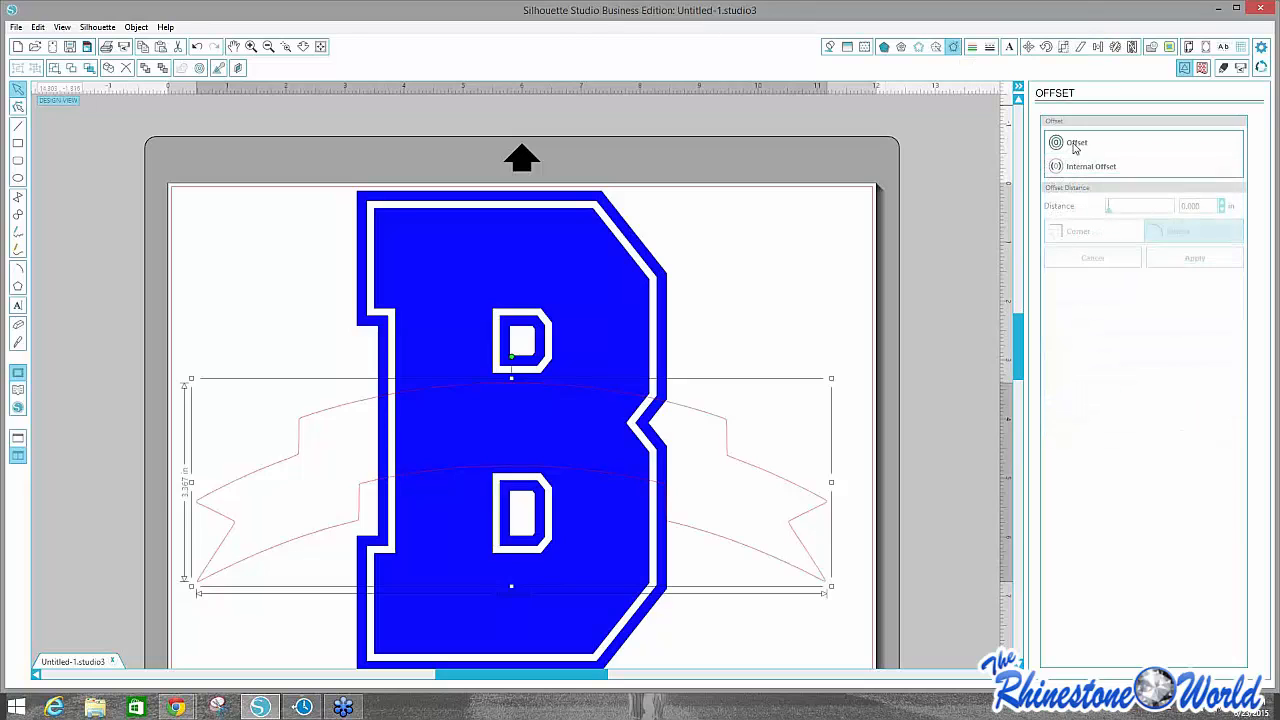
pyautogui.click(1075, 146)
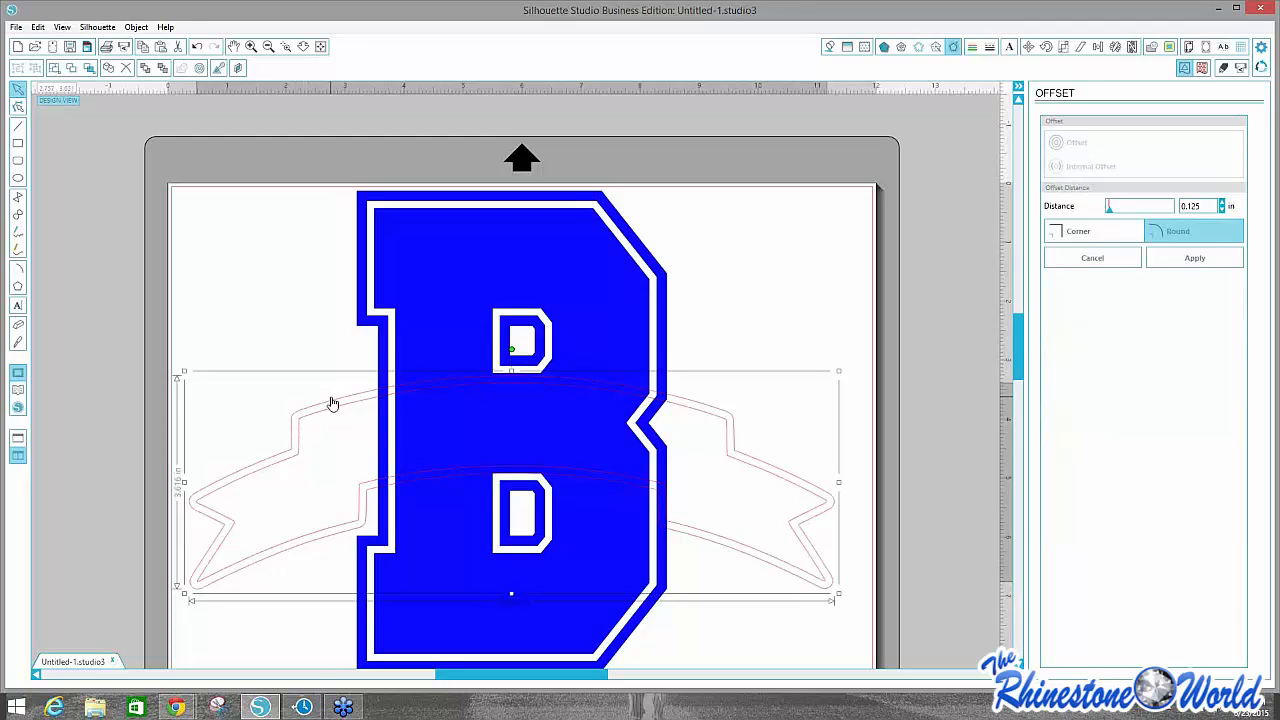
pyautogui.click(730, 339)
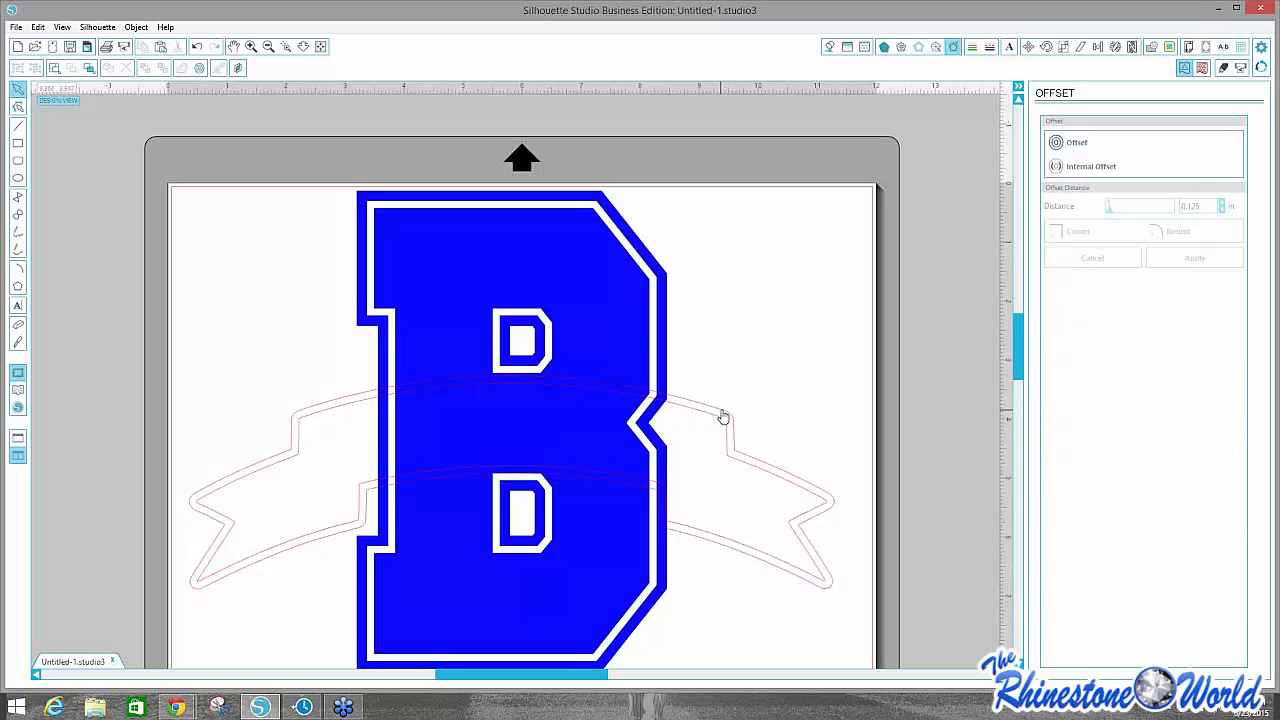
# Cut the offset banner shape out of the letter B using Subtract All.
pyautogui.moveTo(723, 416)
pyautogui.mouseDown()
pyautogui.moveTo(731, 397)
pyautogui.moveTo(737, 420)
pyautogui.mouseUp()
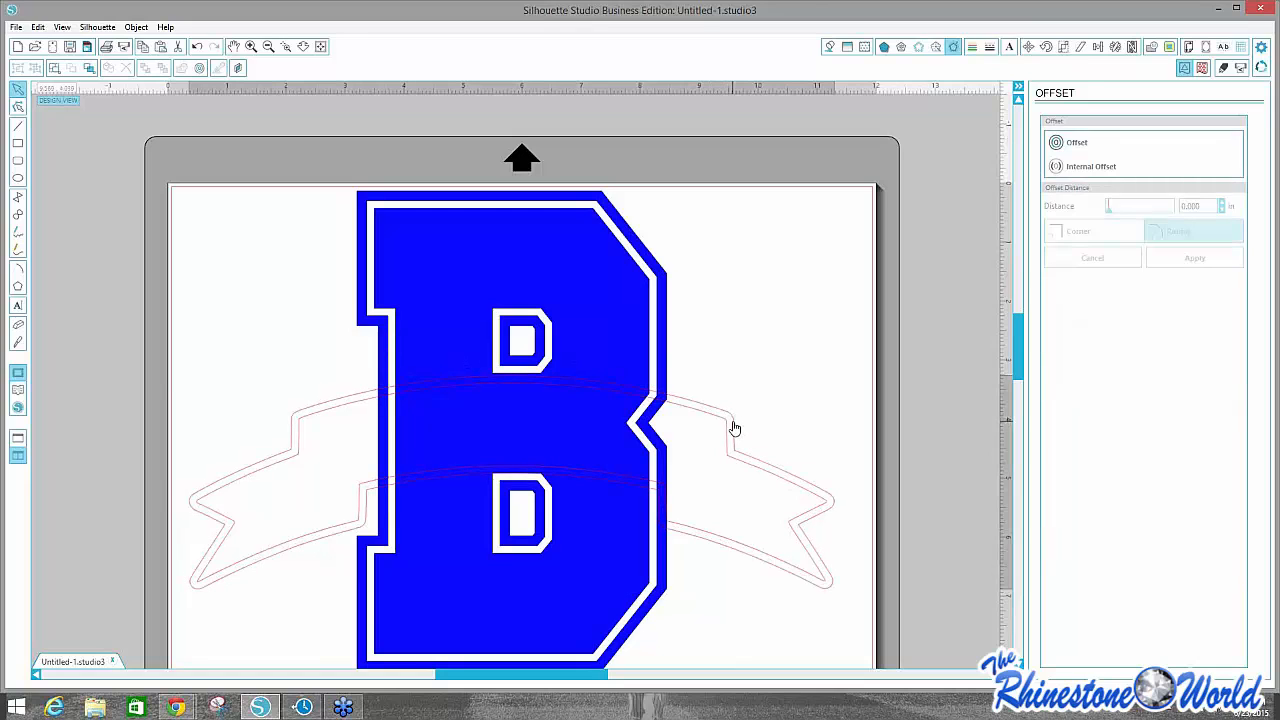
pyautogui.keyDown('shift'); pyautogui.click(668, 353); pyautogui.keyUp('shift')
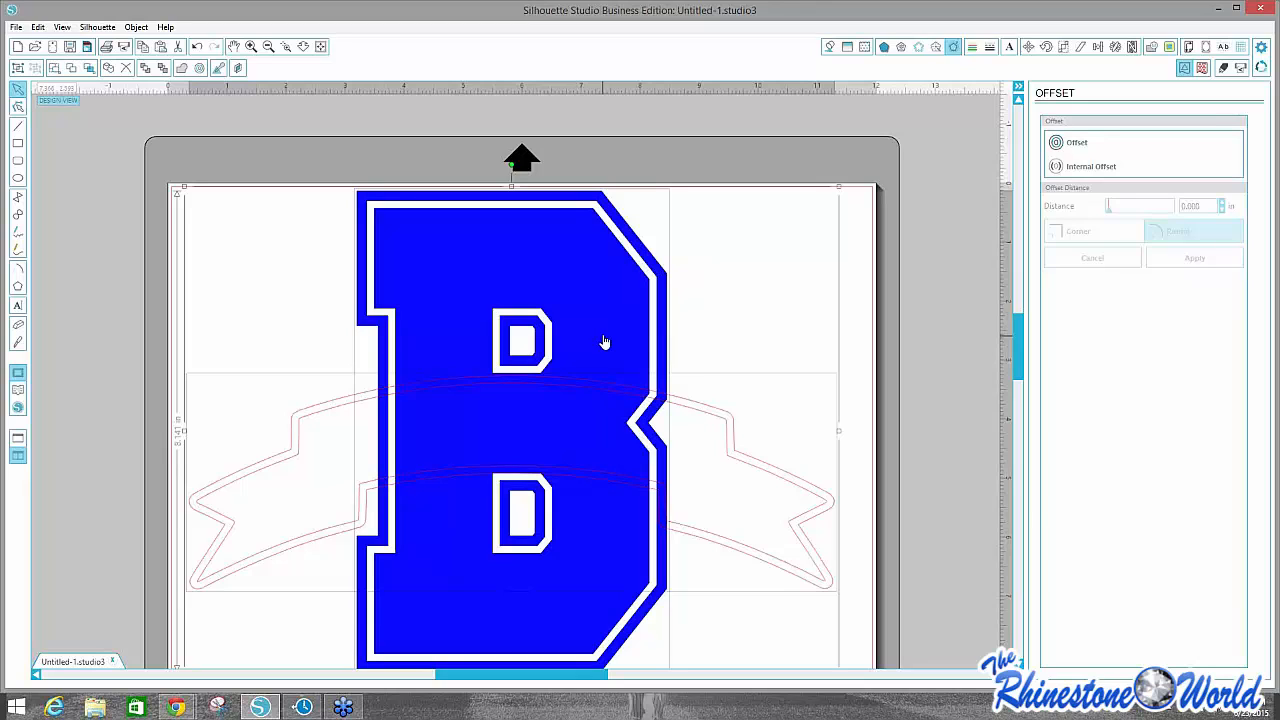
pyautogui.click(1152, 48)
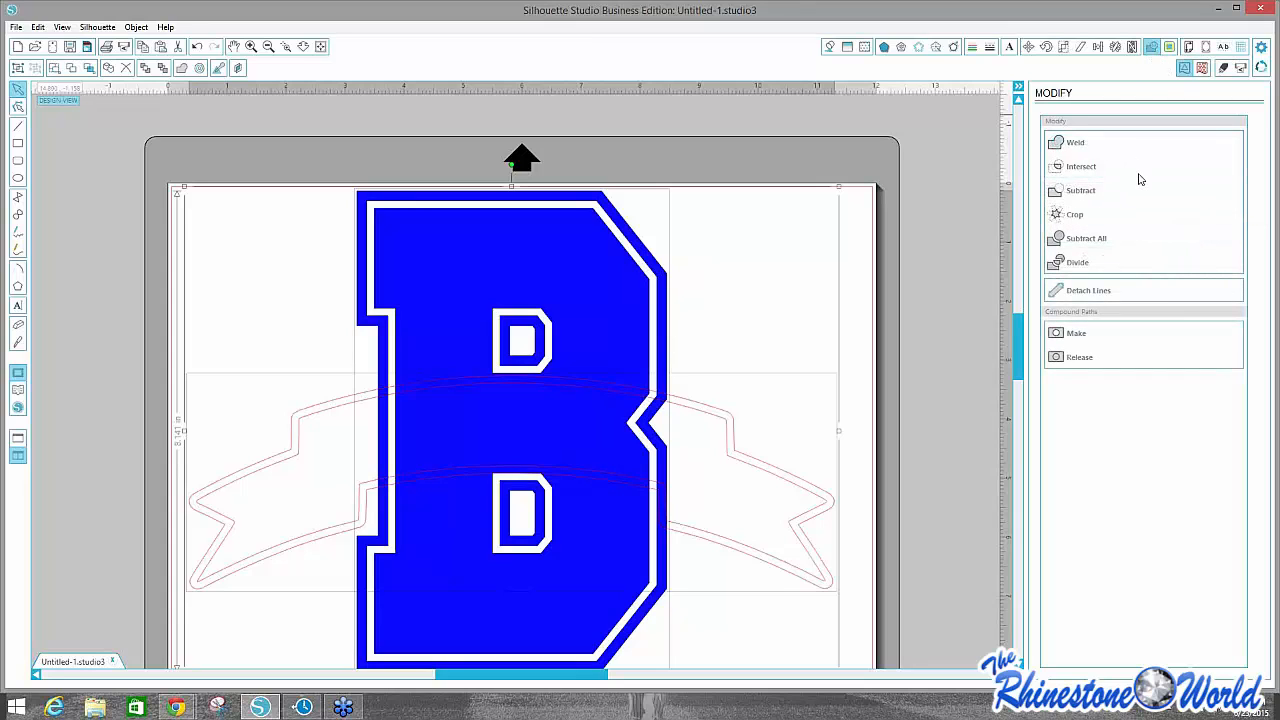
pyautogui.click(1088, 238)
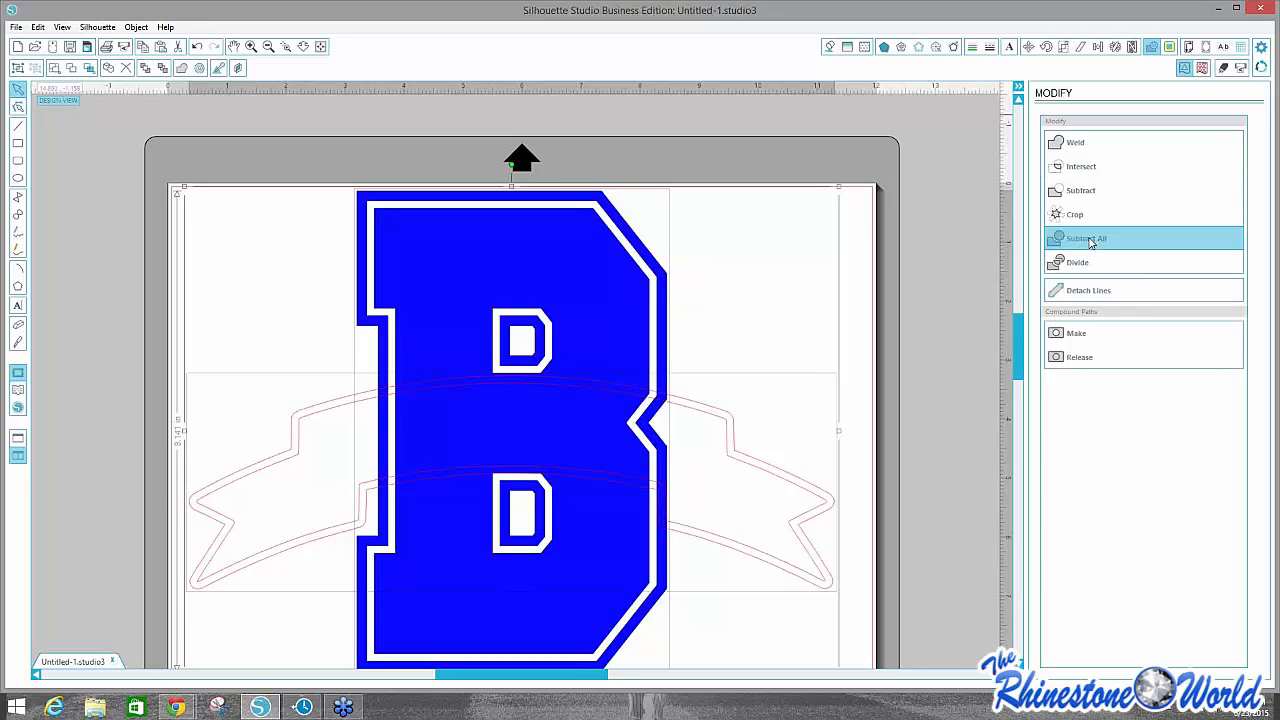
pyautogui.click(913, 297)
# Delete the leftover offset banner outline, keeping the original banner and the cut letter pieces in place.
pyautogui.moveTo(723, 450); pyautogui.dragTo(749, 403)
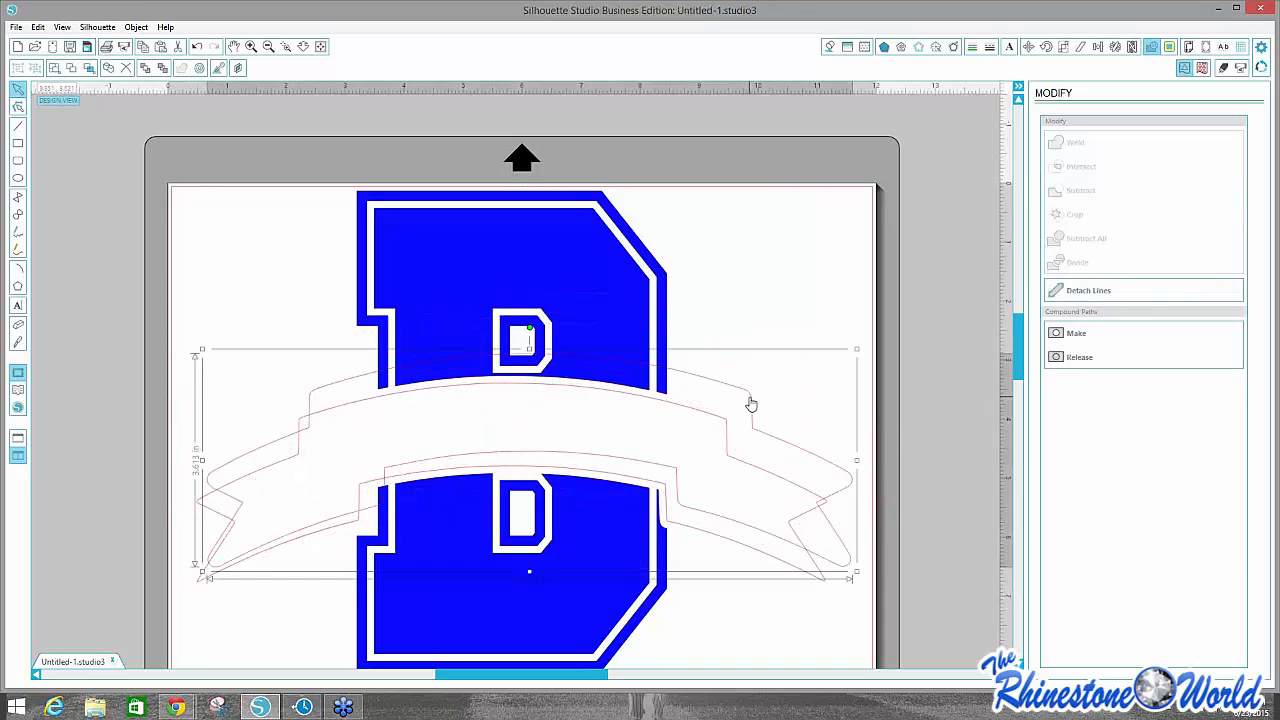
pyautogui.press('Delete')
pyautogui.moveTo(636, 362); pyautogui.dragTo(751, 275)
pyautogui.hotkey('ctrl', 'z')
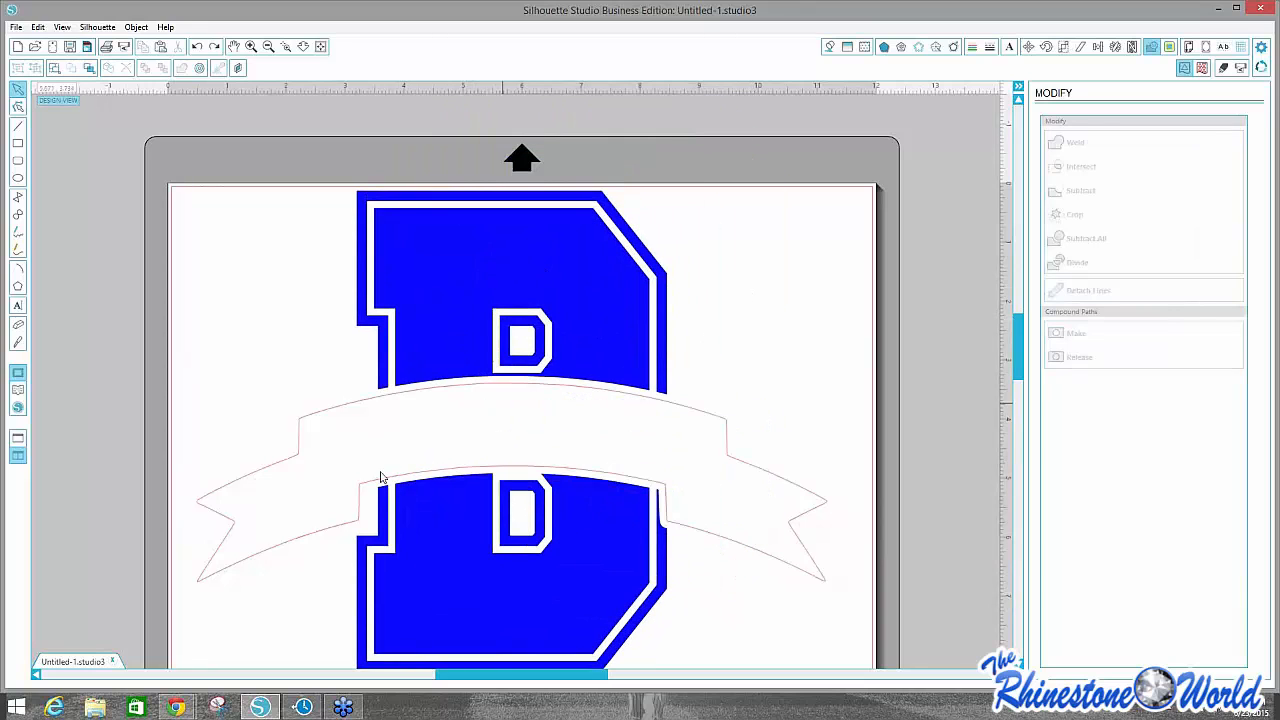
pyautogui.click(728, 449)
pyautogui.click(776, 318)
pyautogui.click(727, 456)
pyautogui.click(199, 264)
pyautogui.click(319, 414)
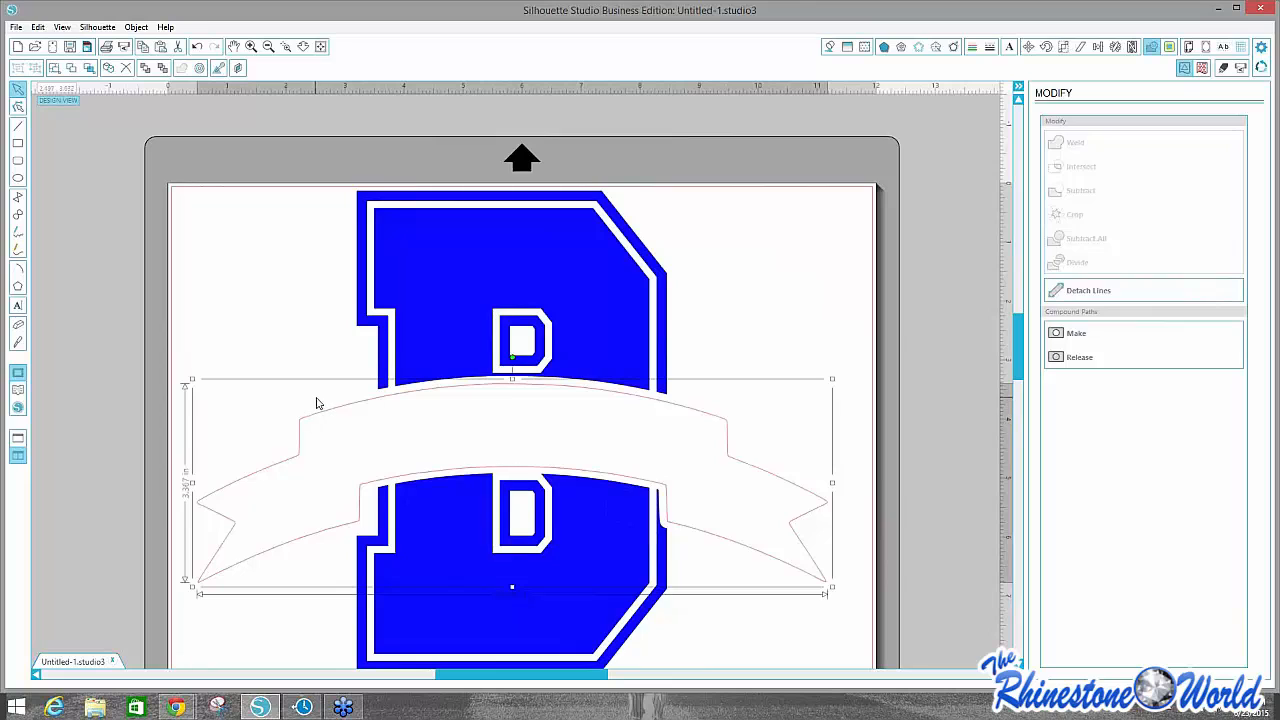
pyautogui.press('k')
pyautogui.click(387, 374)
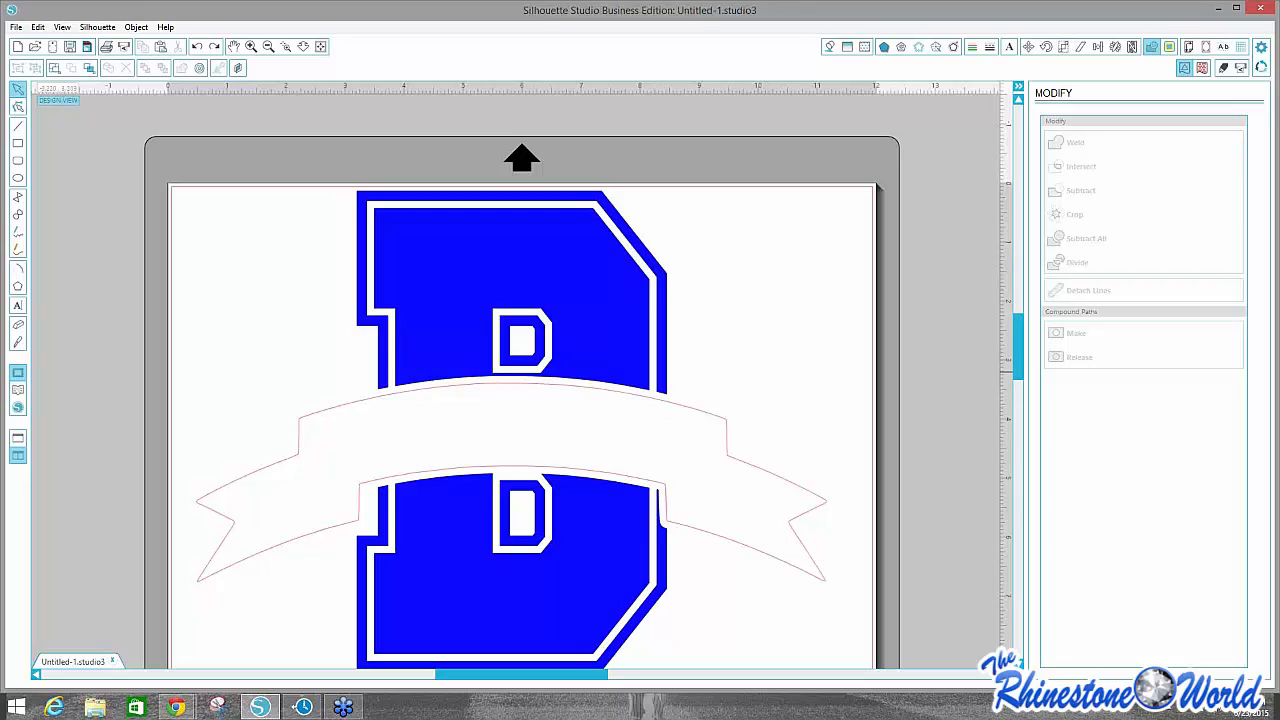
# Add a text object reading BULLDOGS in the blank area beside the upper part of the letter B.
pyautogui.click(17, 306)
pyautogui.click(689, 263)
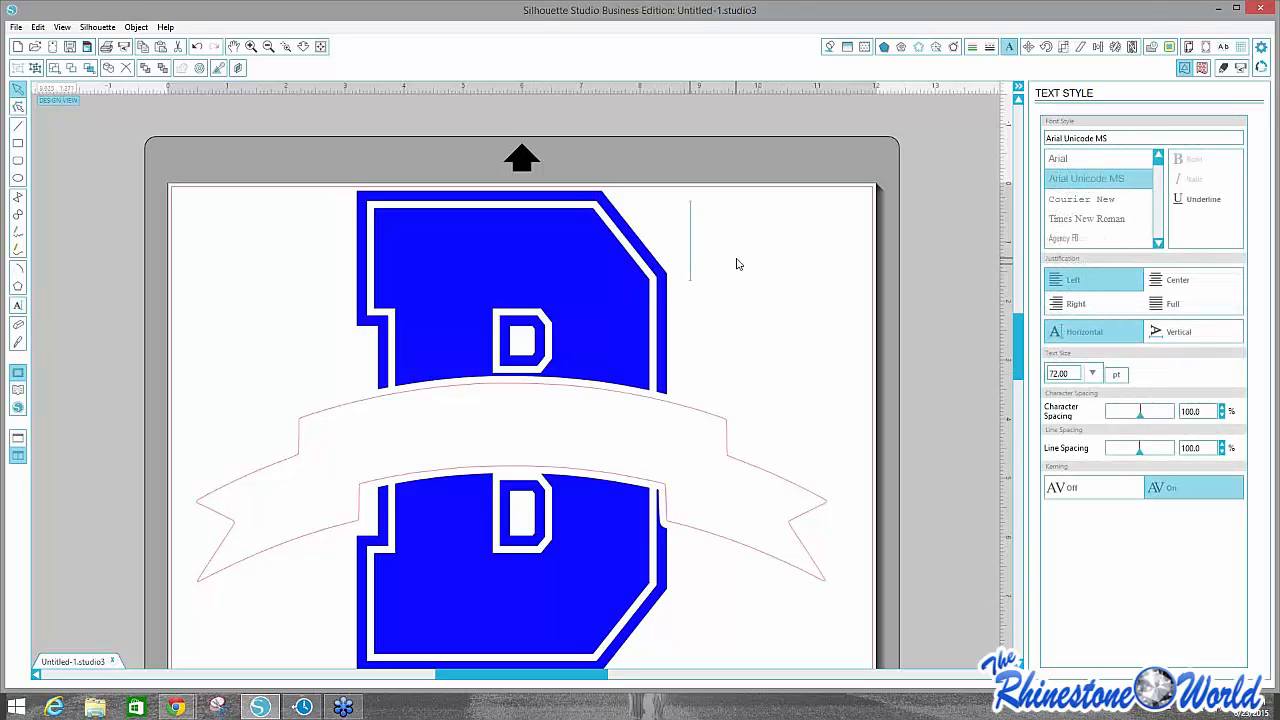
pyautogui.write('BULLDOGS')
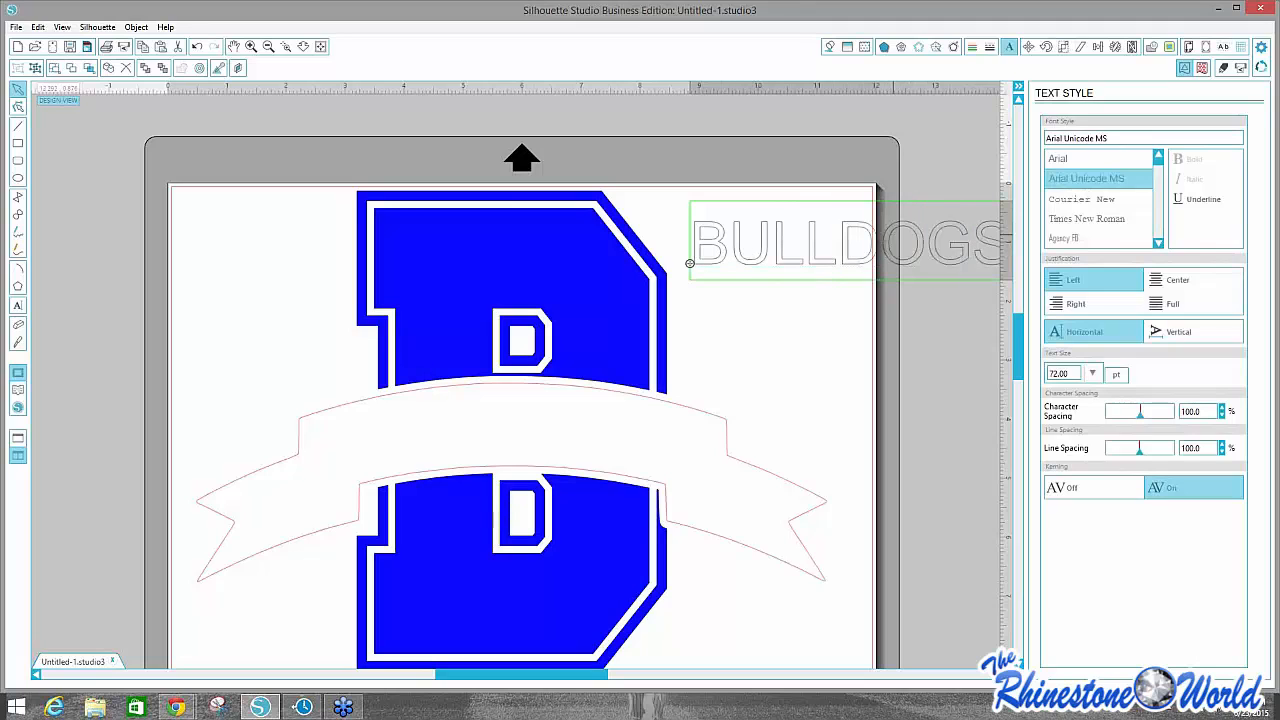
# Change the font of the whole BULLDOGS text to Impact.
pyautogui.click(1077, 138)
pyautogui.moveTo(587, 682); pyautogui.dragTo(624, 682)
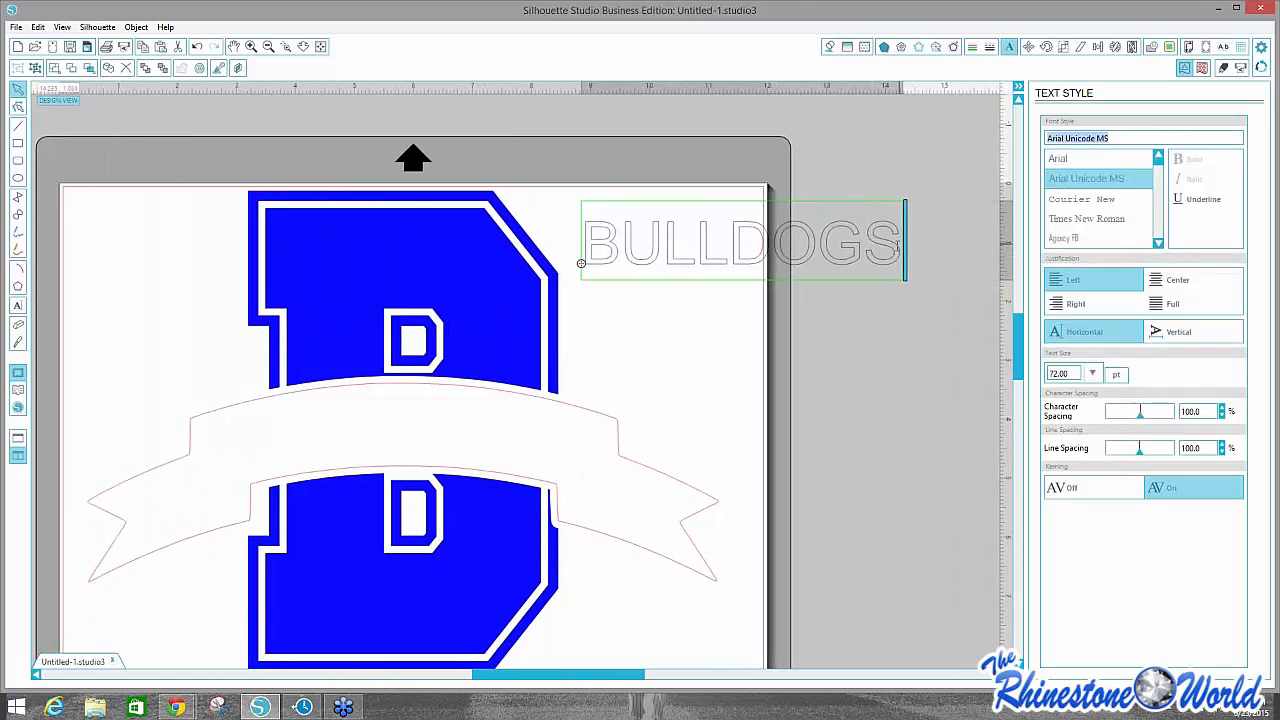
pyautogui.moveTo(898, 248); pyautogui.dragTo(578, 250)
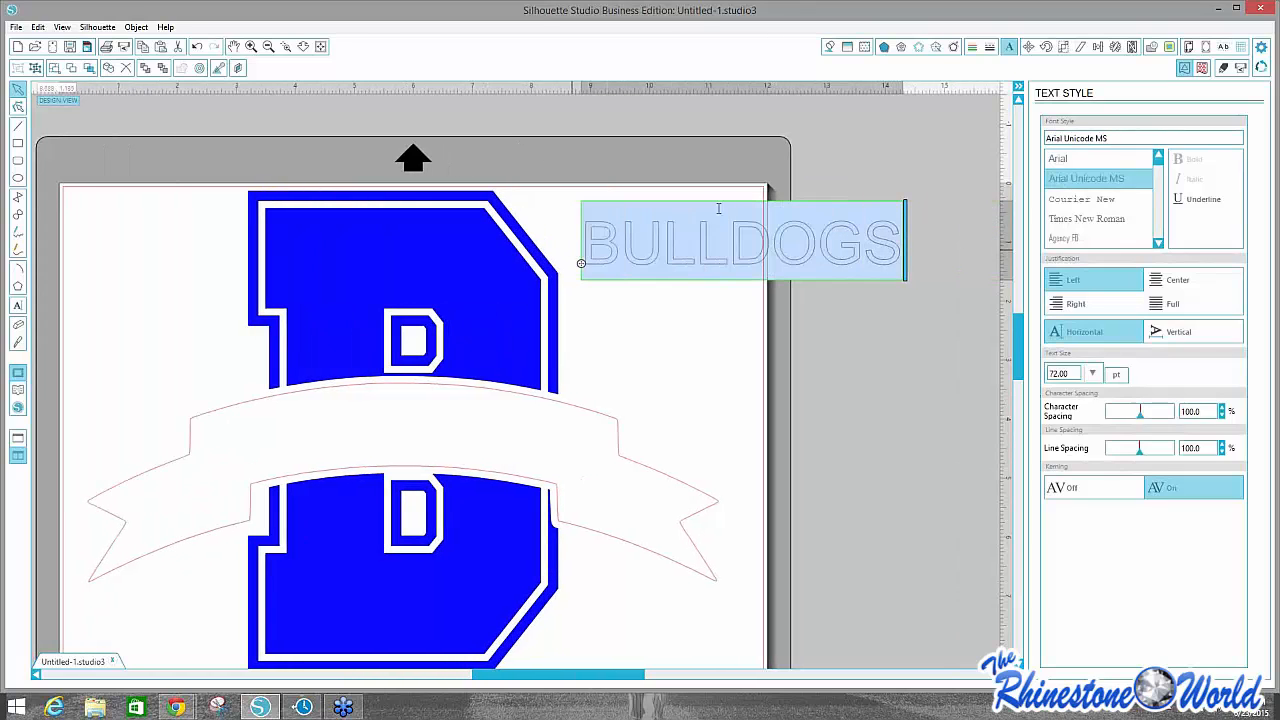
pyautogui.click(1118, 138)
pyautogui.write('impact')
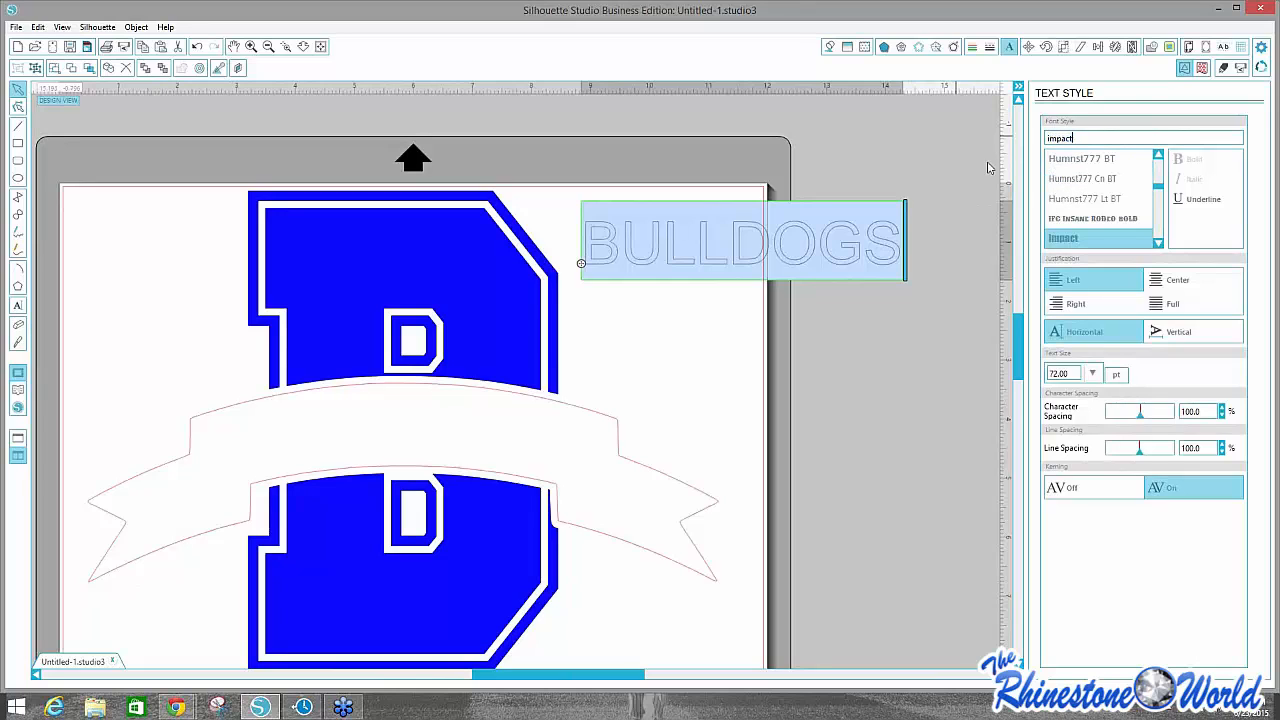
pyautogui.click(1057, 239)
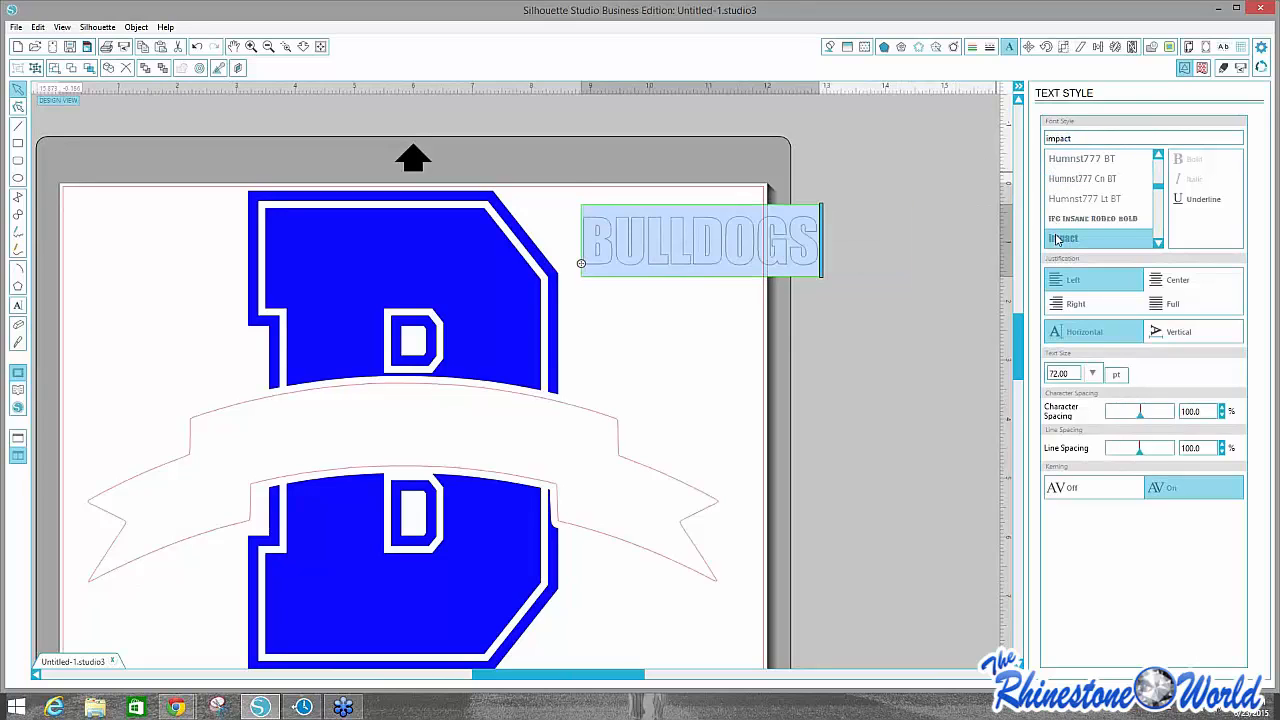
pyautogui.click(623, 304)
# Fill the BULLDOGS text with the same blue as the letter B.
pyautogui.click(669, 254)
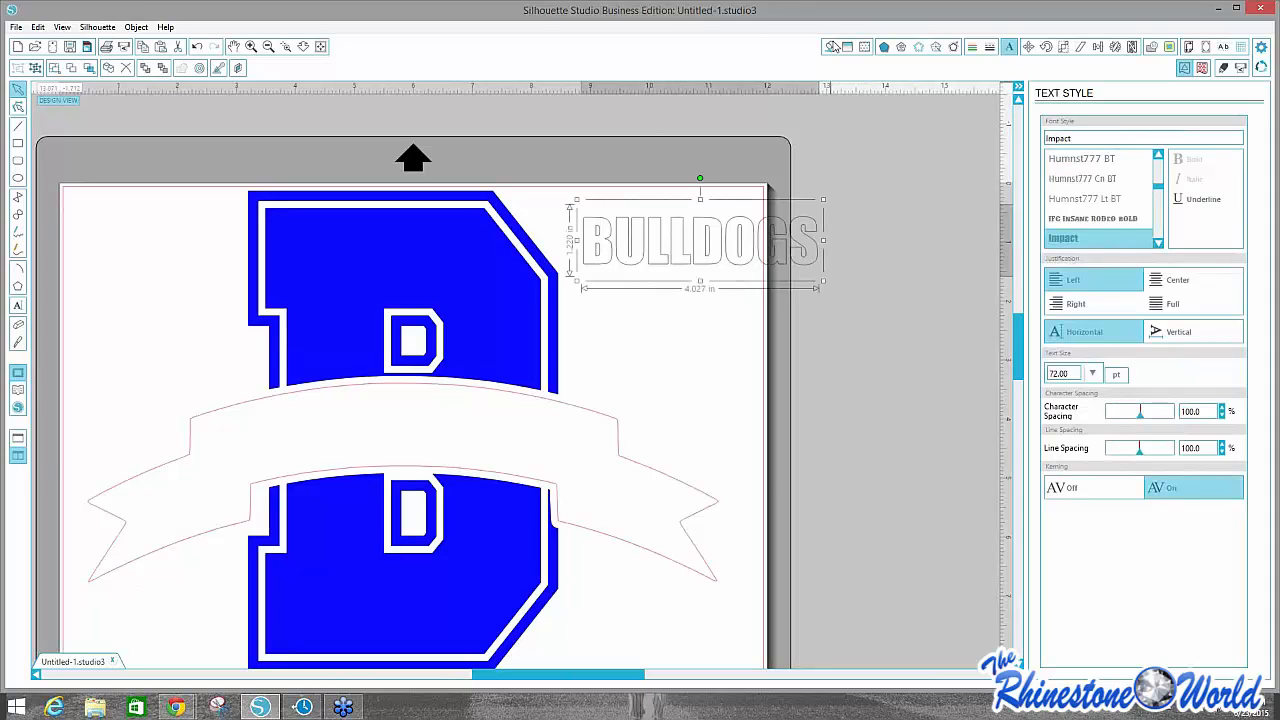
pyautogui.click(831, 47)
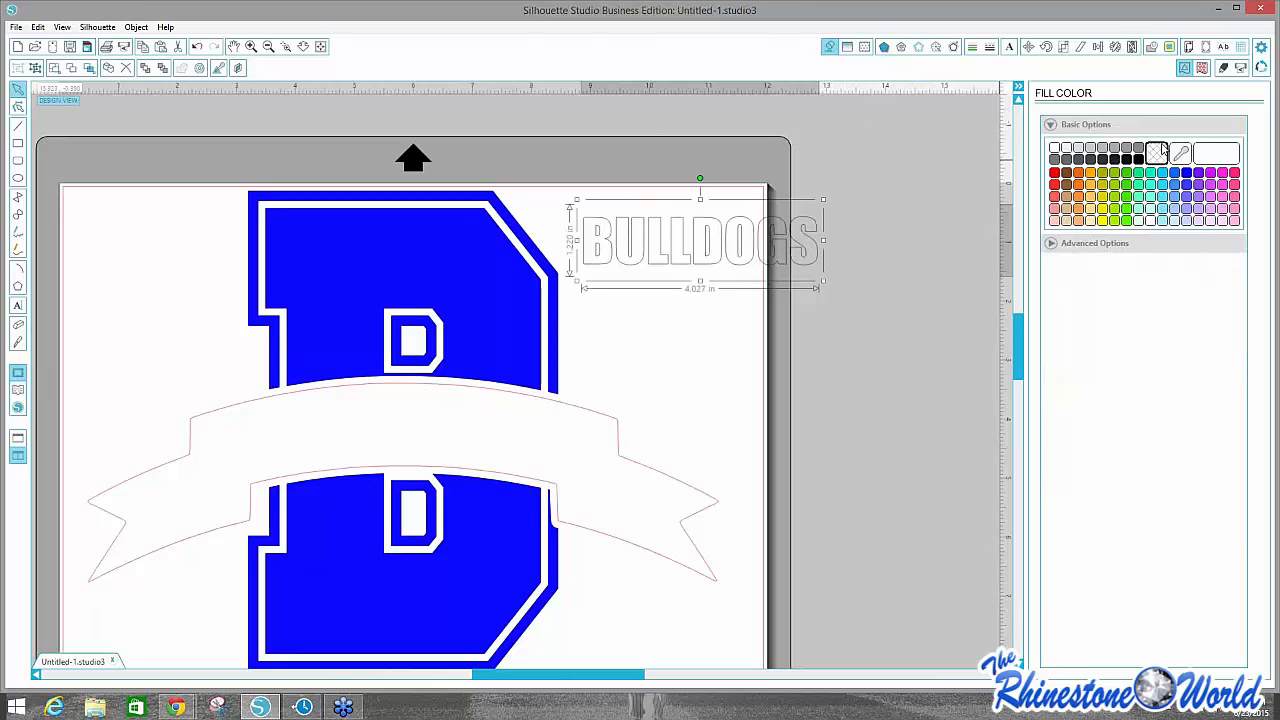
pyautogui.click(1186, 173)
pyautogui.click(717, 288)
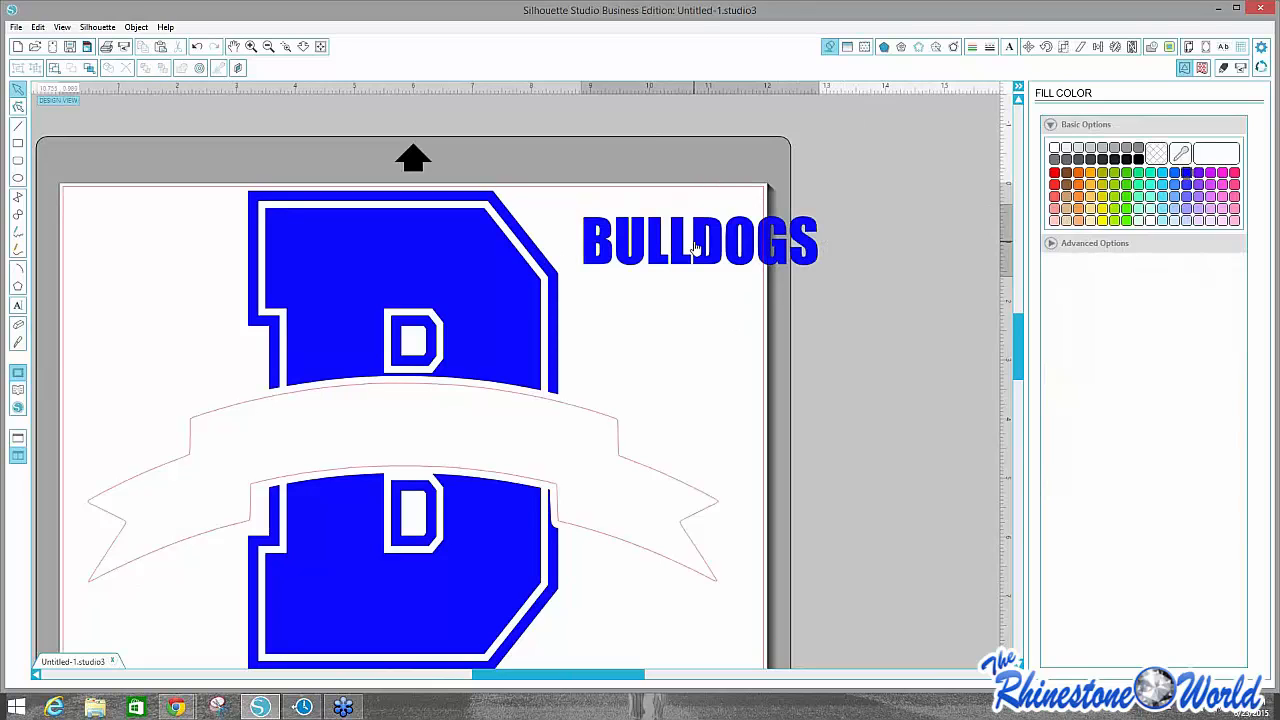
# Attach the BULLDOGS text to the banner's lower curve and raise its baseline so the word sits centred inside the banner.
pyautogui.doubleClick(831, 246)
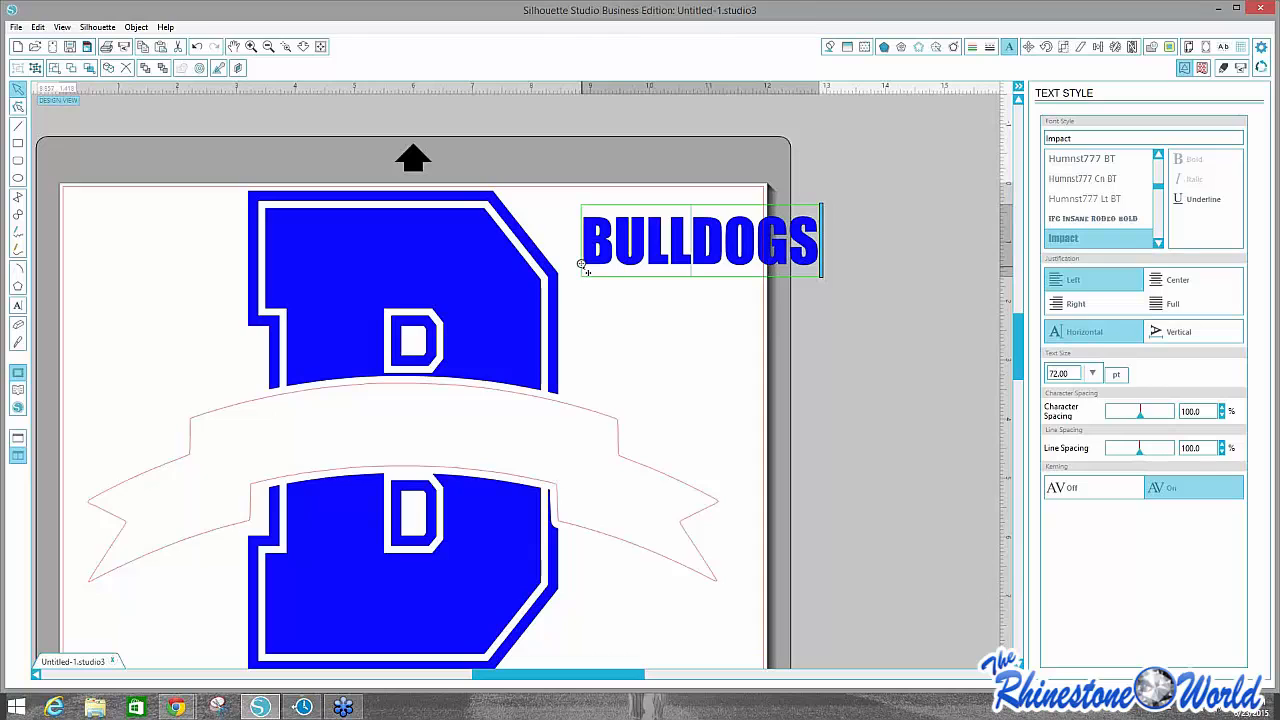
pyautogui.moveTo(578, 289); pyautogui.dragTo(299, 472)
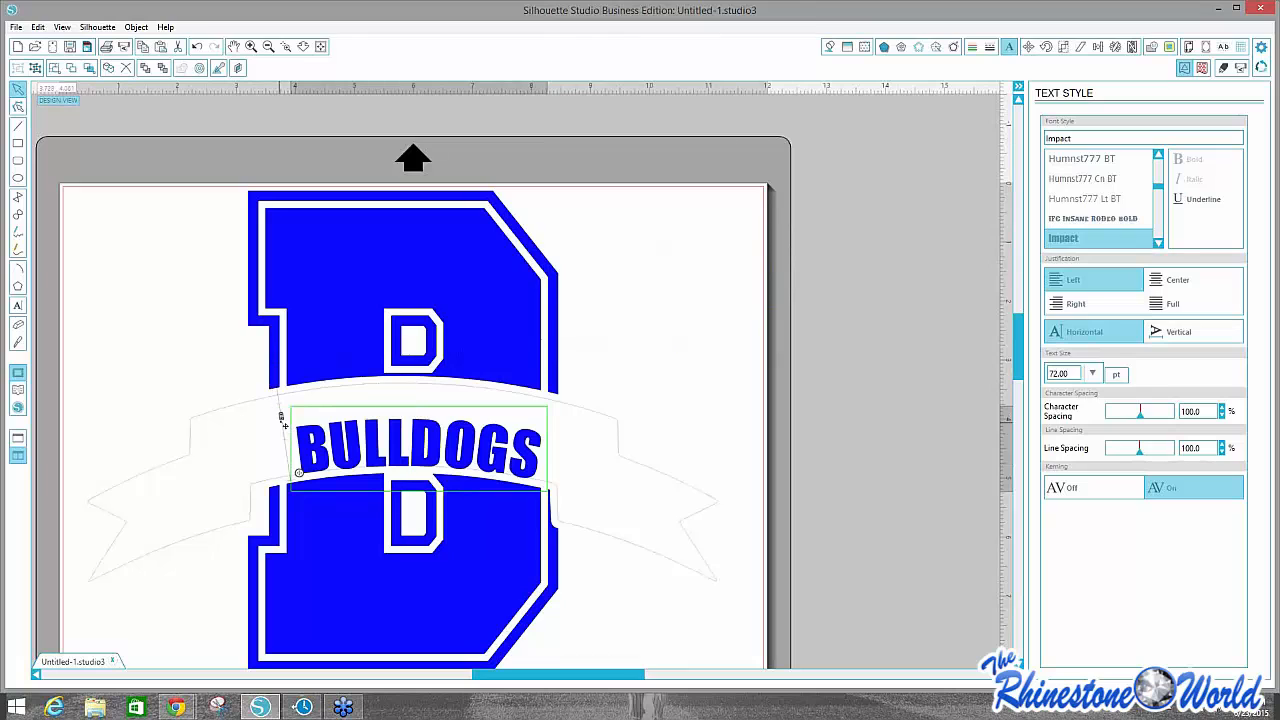
pyautogui.moveTo(281, 418)
pyautogui.mouseDown()
pyautogui.moveTo(282, 450)
pyautogui.moveTo(279, 399)
pyautogui.mouseUp()
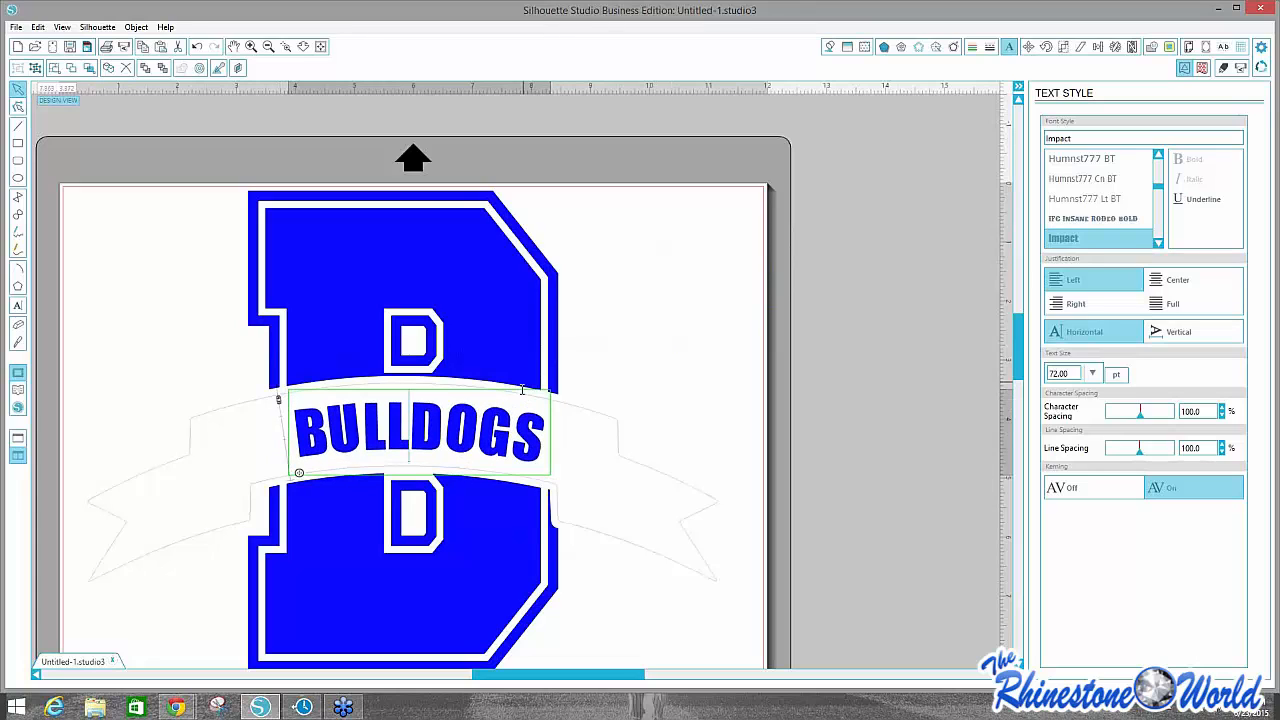
pyautogui.click(500, 444)
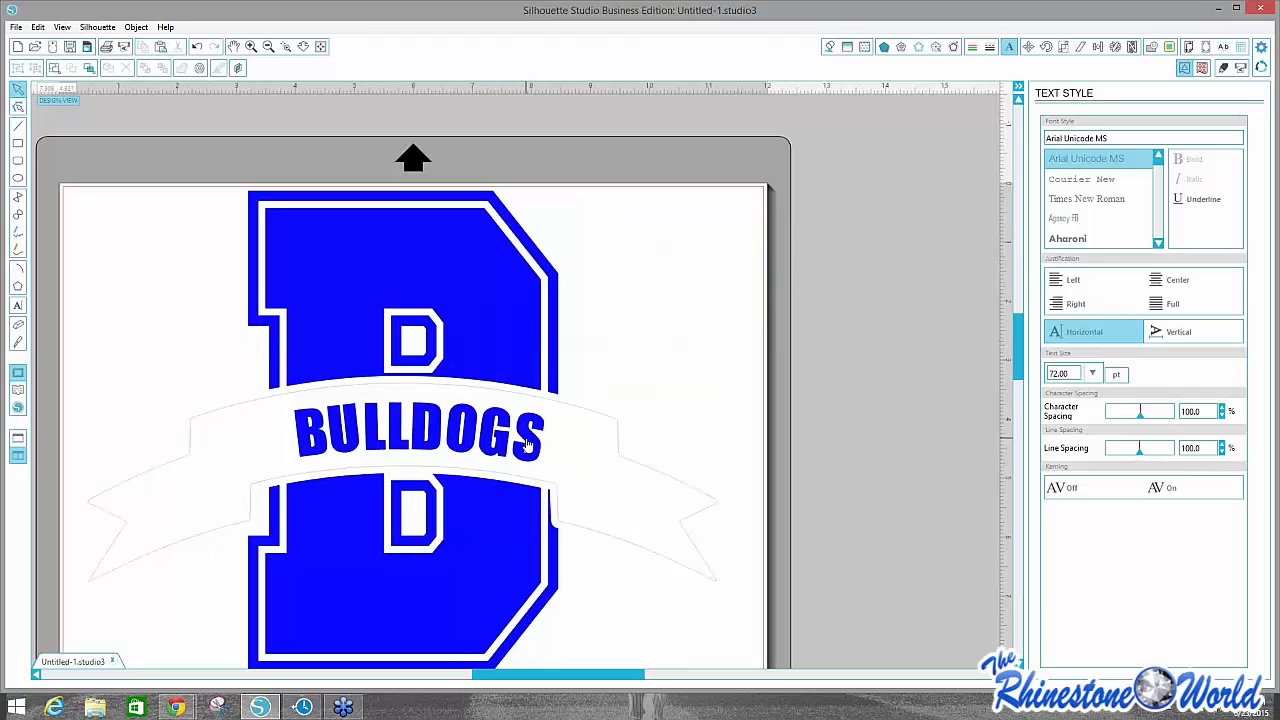
# Try converting the BULLDOGS text to a path and moving part of it off the banner, and undo those changes.
pyautogui.rightClick(527, 443)
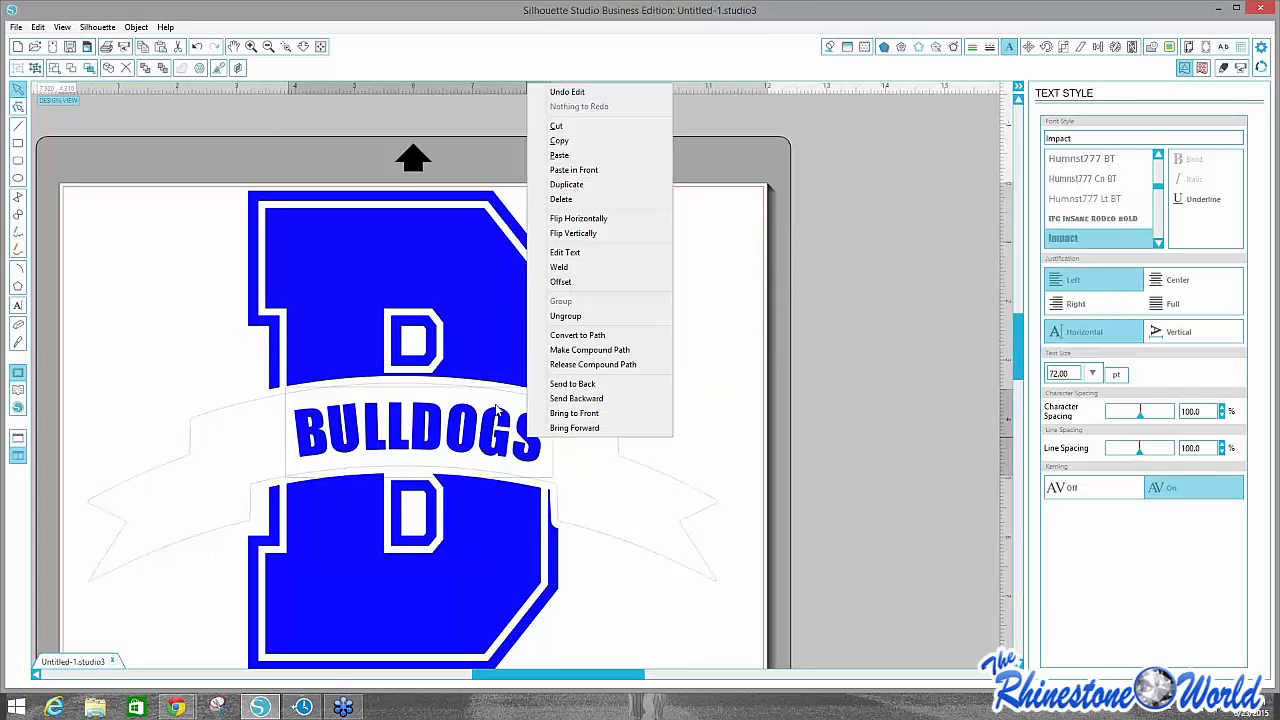
pyautogui.click(575, 335)
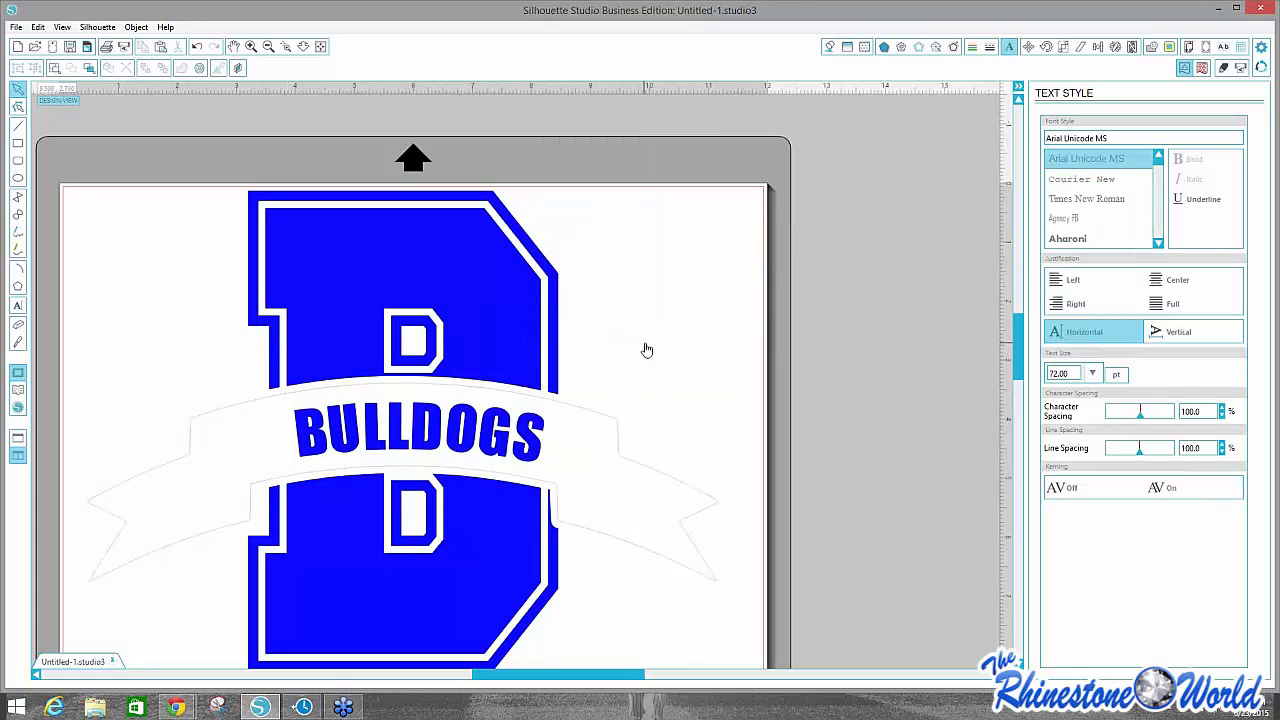
pyautogui.moveTo(521, 440); pyautogui.dragTo(608, 337)
pyautogui.hotkey('ctrl', 'z')
pyautogui.hotkey('ctrl', 'z')
pyautogui.hotkey('ctrl', 'z')
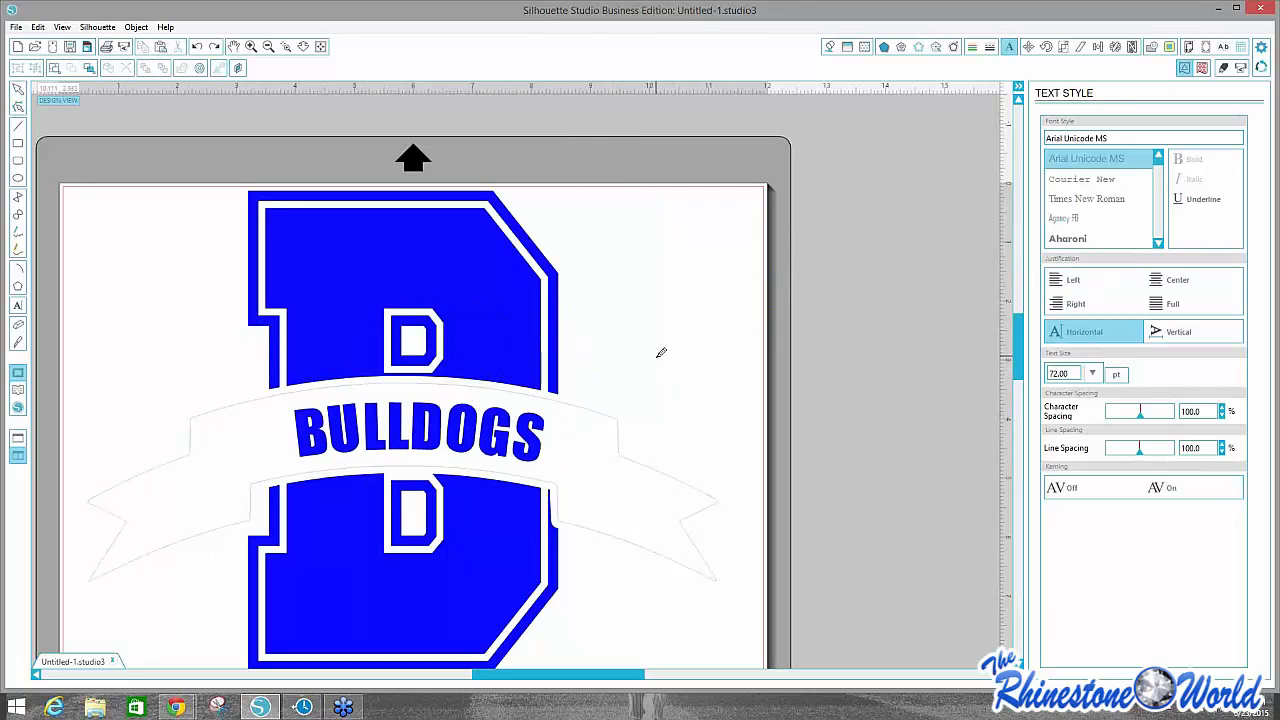
pyautogui.click(534, 418)
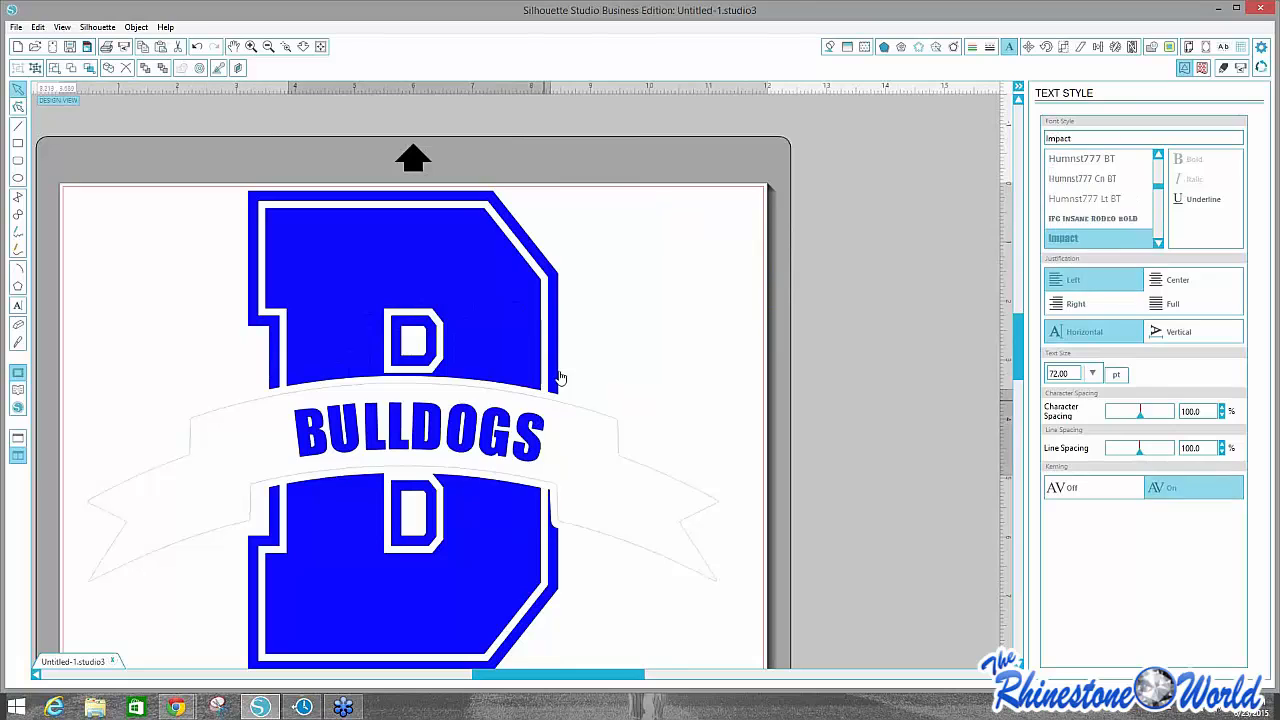
pyautogui.click(560, 378)
pyautogui.click(514, 436)
pyautogui.click(571, 400)
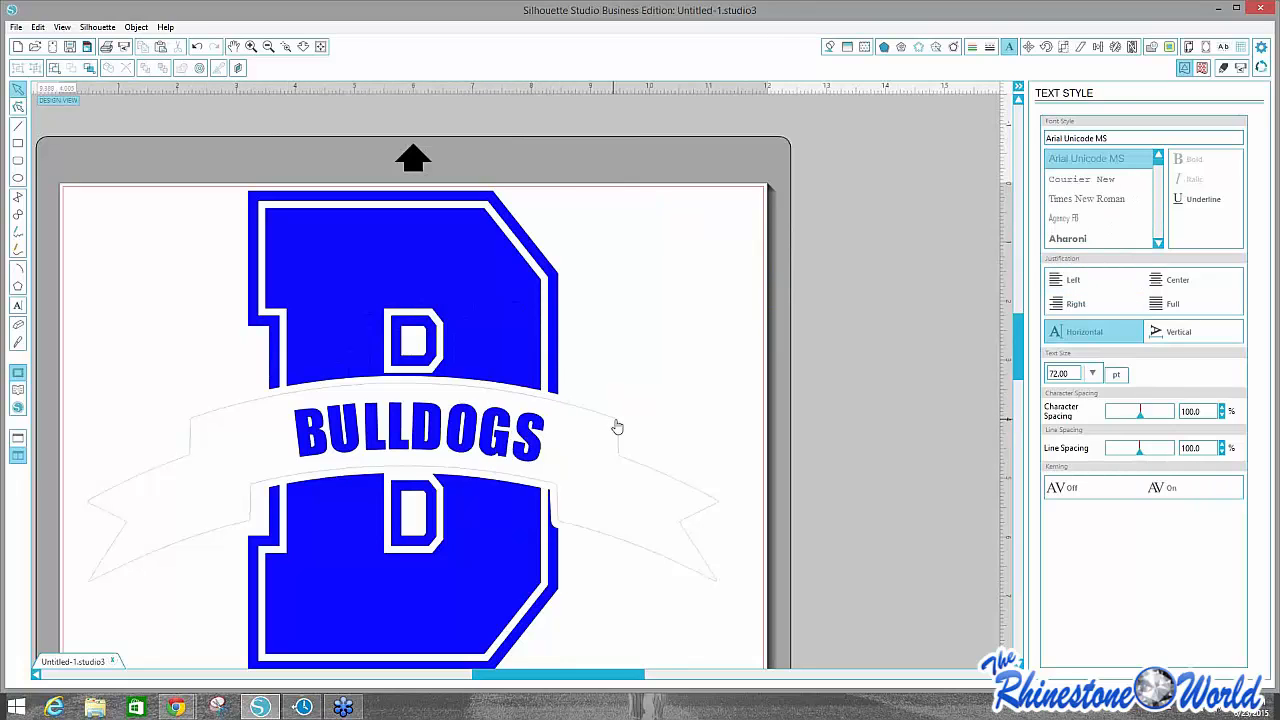
pyautogui.moveTo(617, 427); pyautogui.dragTo(654, 383)
pyautogui.hotkey('ctrl', 'z')
pyautogui.rightClick(528, 432)
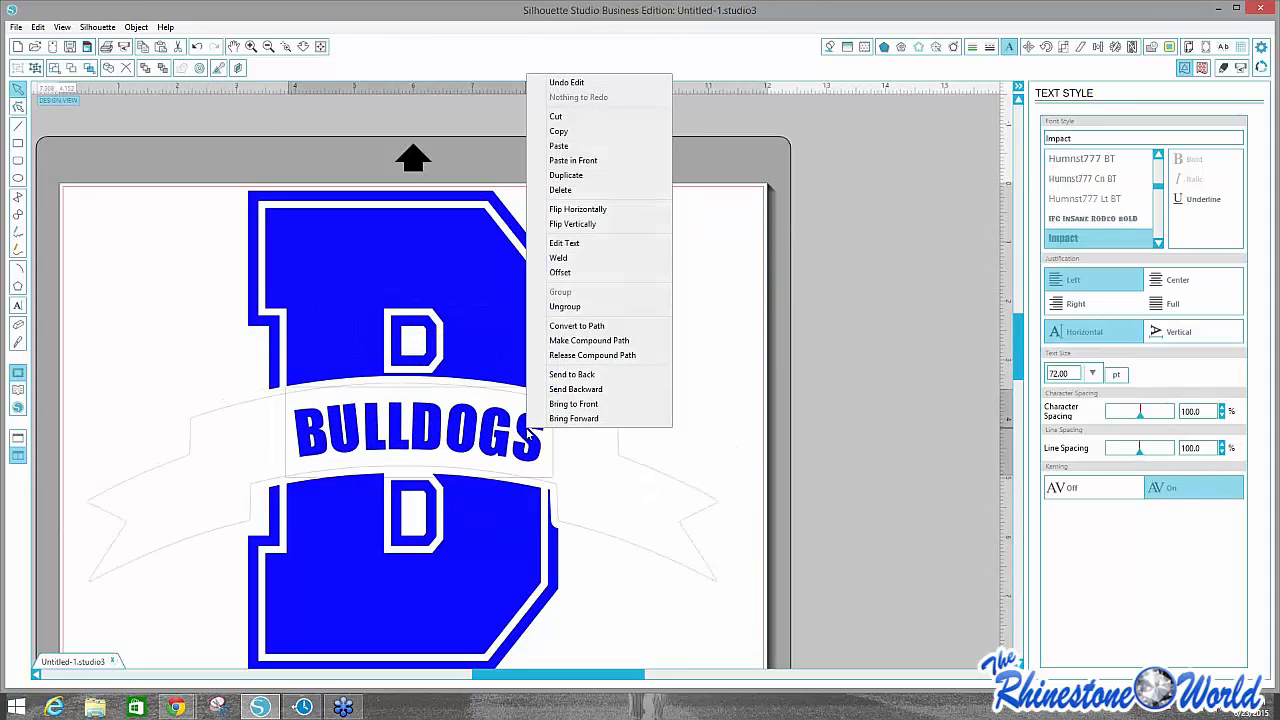
# Weld the banner into a single shape and fill it with red.
pyautogui.rightClick(619, 438)
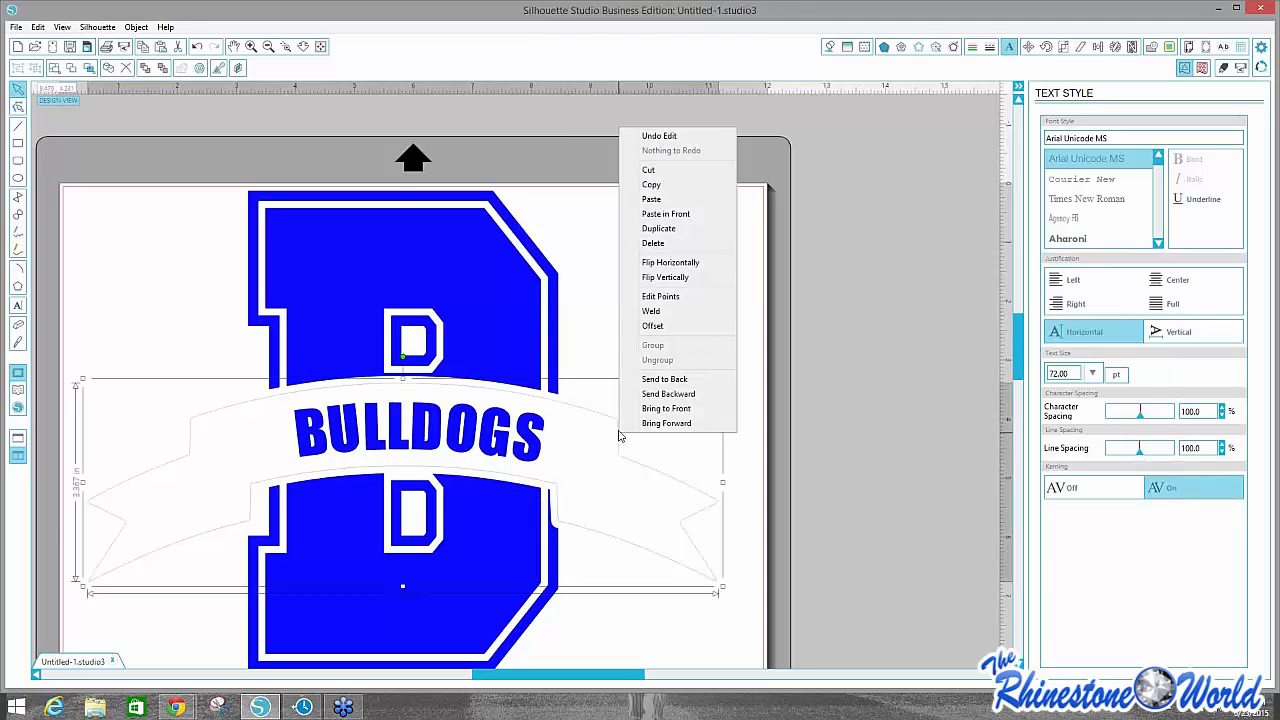
pyautogui.click(663, 315)
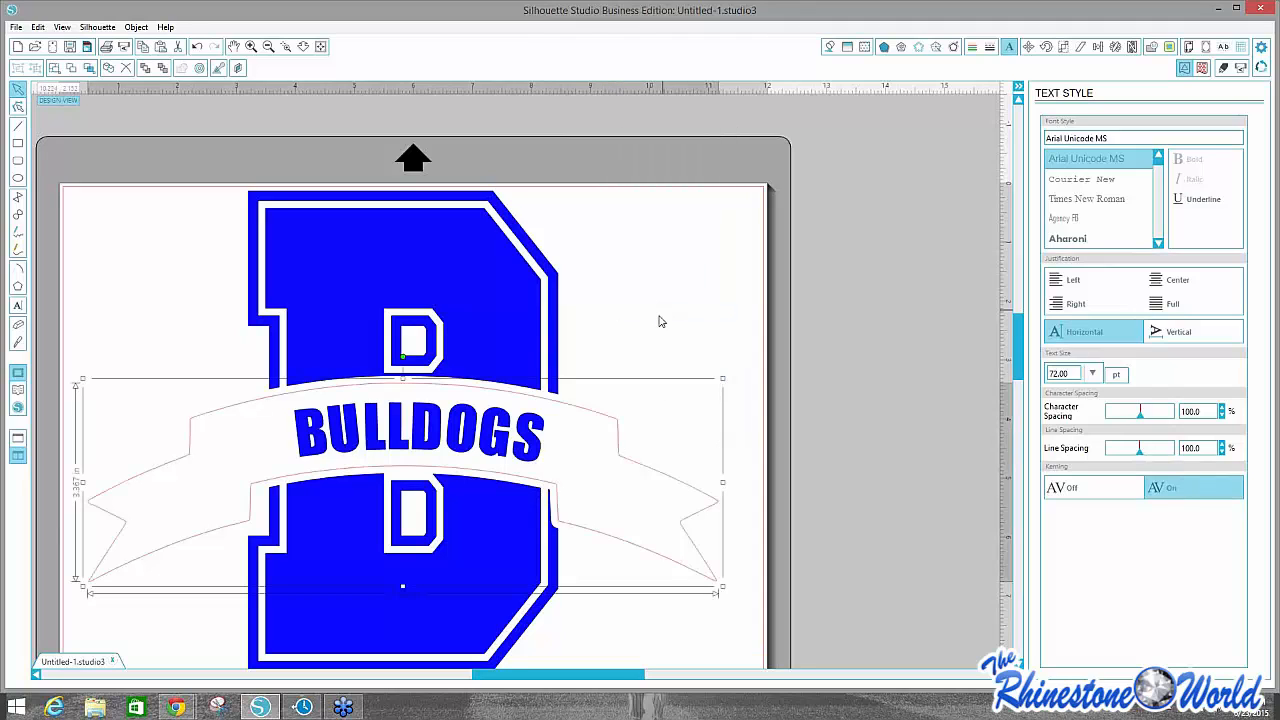
pyautogui.click(558, 457)
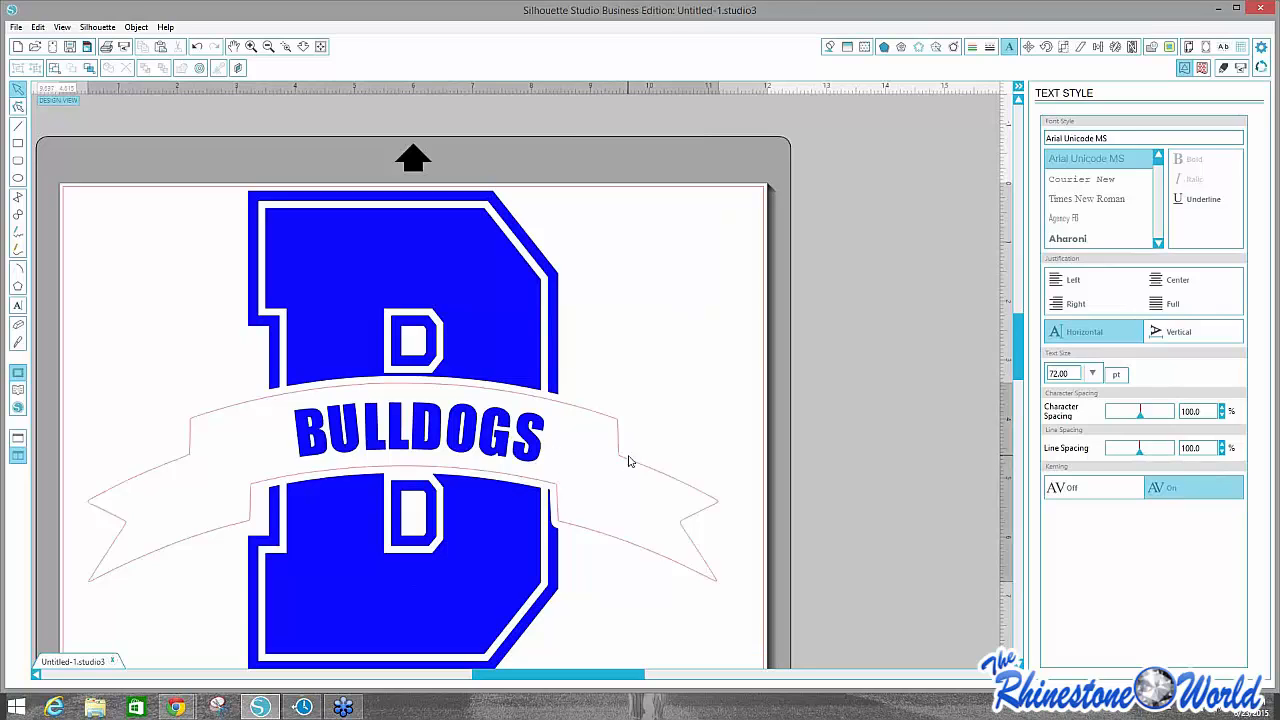
pyautogui.click(829, 47)
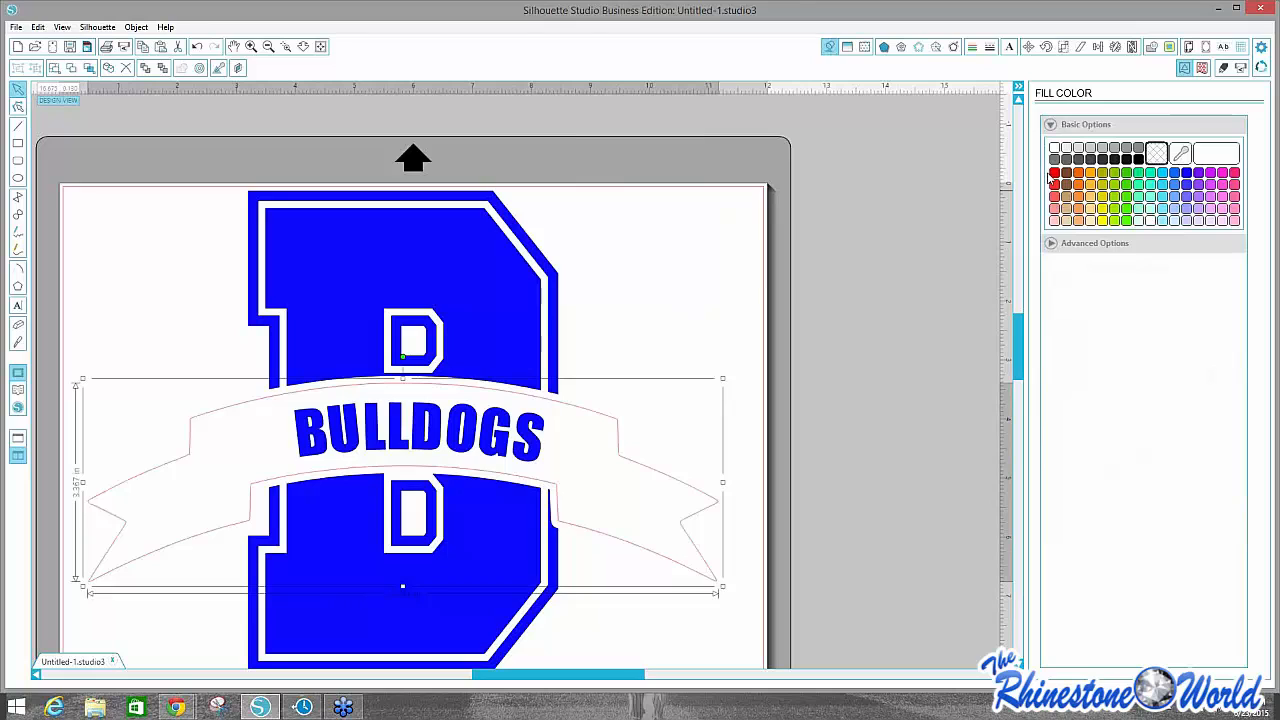
pyautogui.click(1053, 174)
pyautogui.click(674, 287)
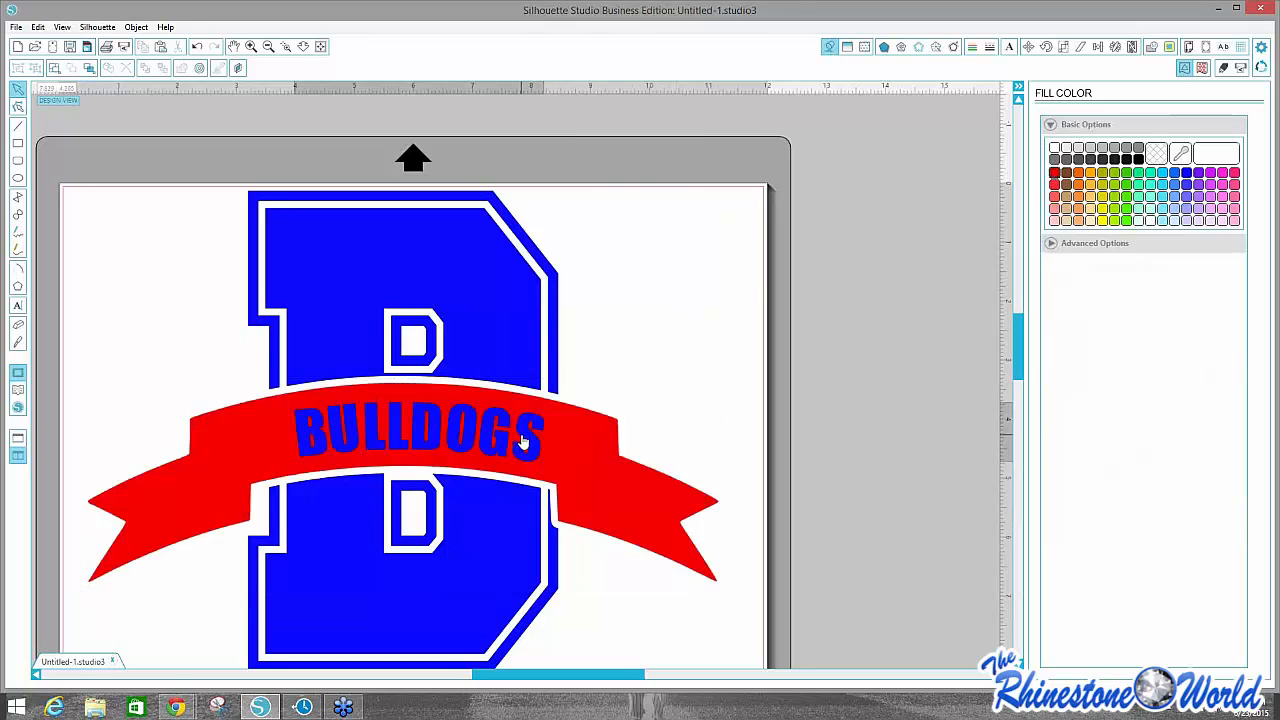
# Subtract the BULLDOGS text from the red banner so the letters are cut out of it.
pyautogui.click(522, 443)
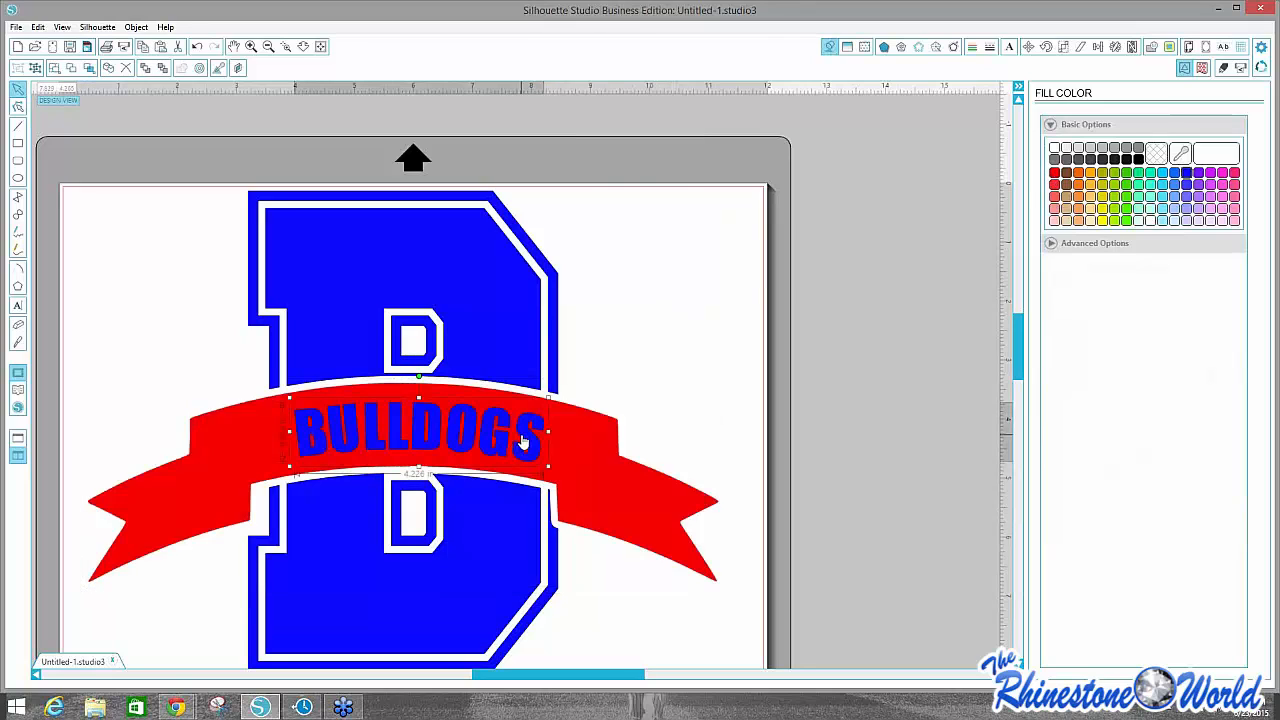
pyautogui.keyDown('shift'); pyautogui.click(584, 464); pyautogui.keyUp('shift')
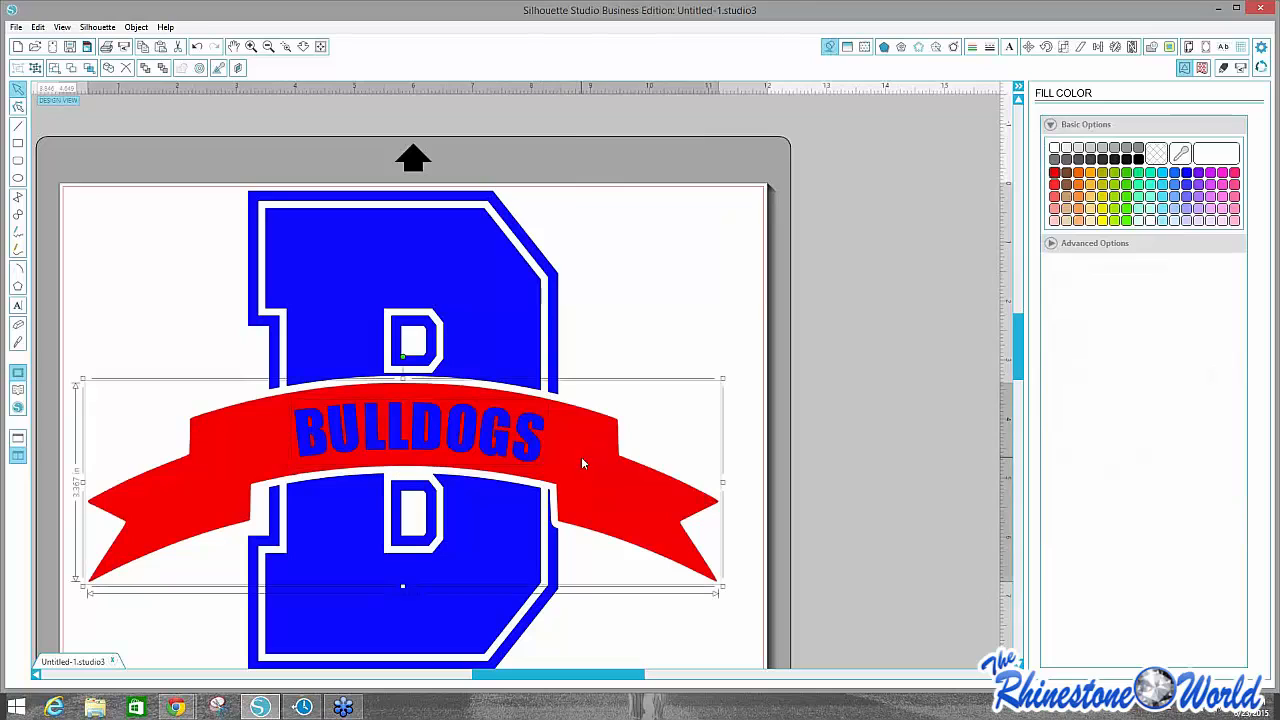
pyautogui.click(1151, 47)
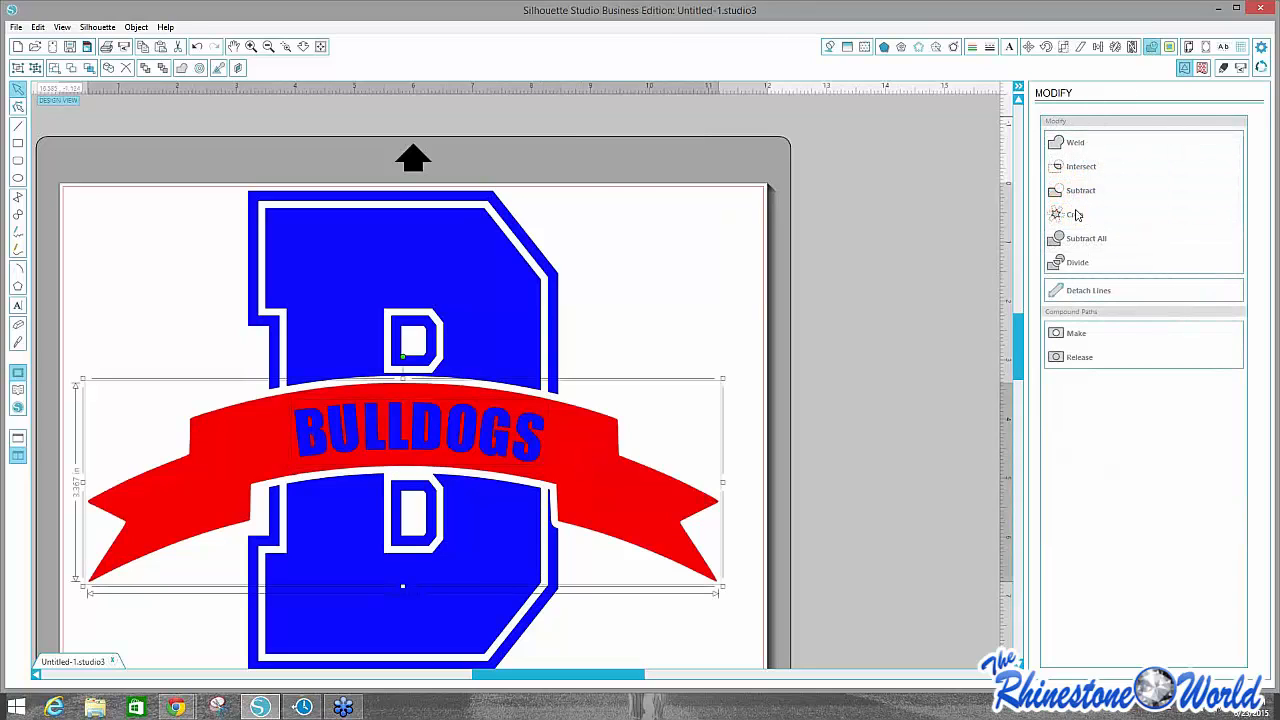
pyautogui.click(1072, 192)
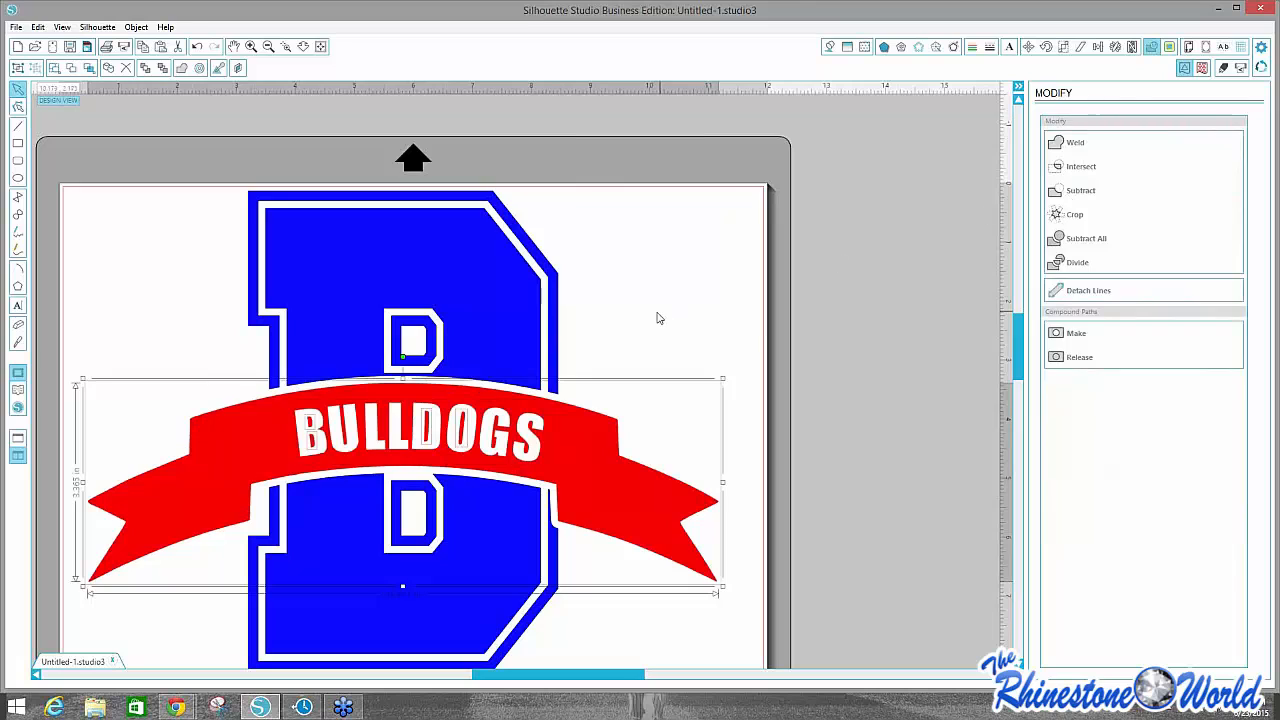
pyautogui.click(583, 391)
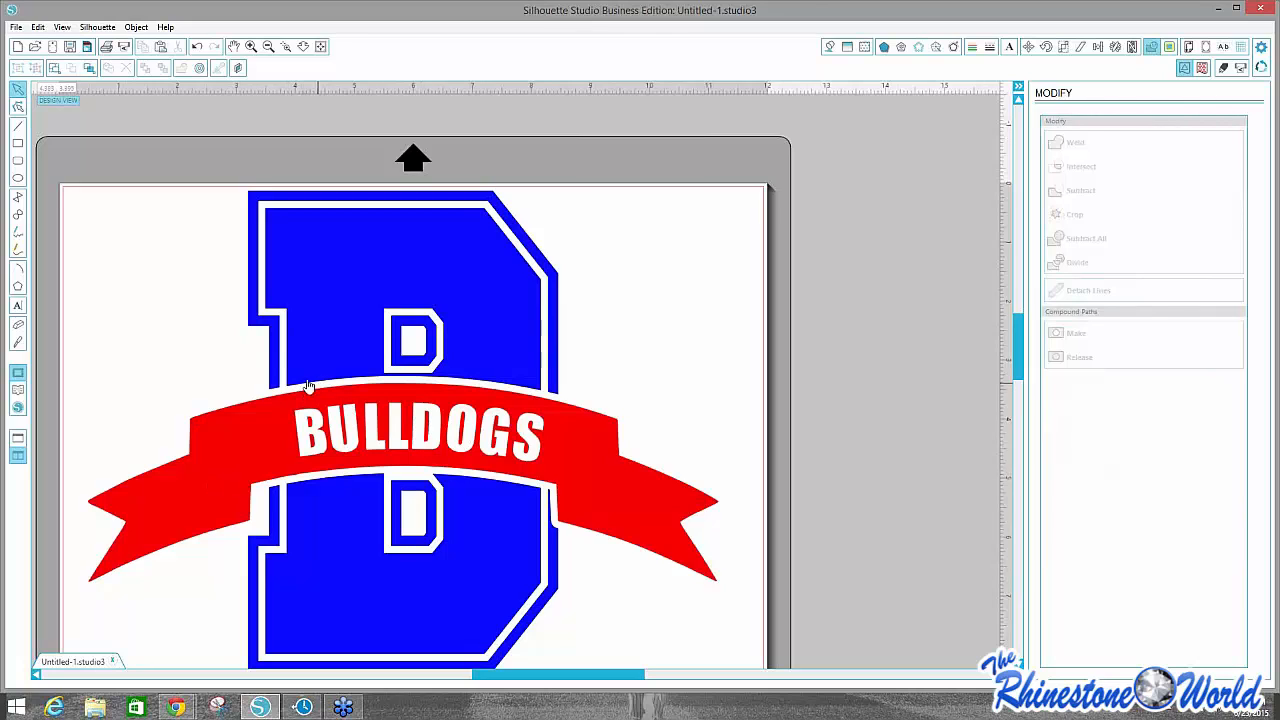
# Delete the entire design, both the split letter B and the BULLDOGS banner, from the page.
pyautogui.scroll(-1, 450, 387)
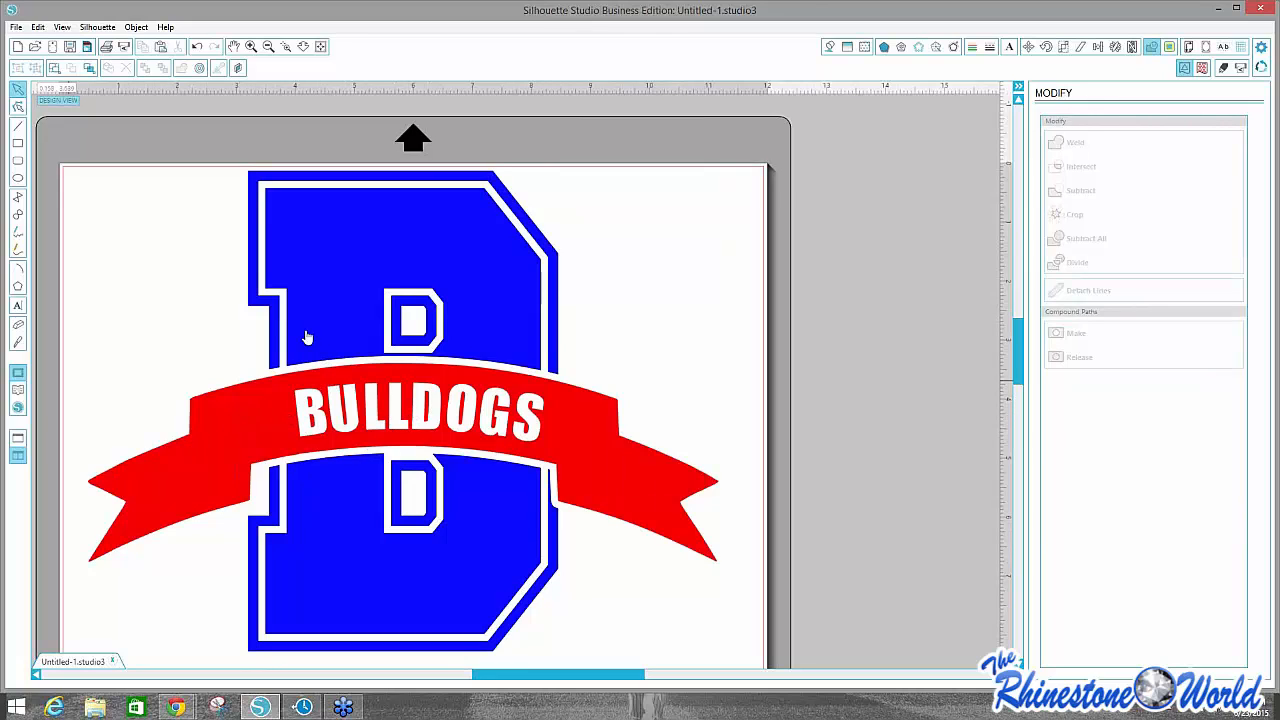
pyautogui.moveTo(1020, 368)
pyautogui.mouseDown()
pyautogui.moveTo(1023, 394)
pyautogui.moveTo(1025, 373)
pyautogui.mouseUp()
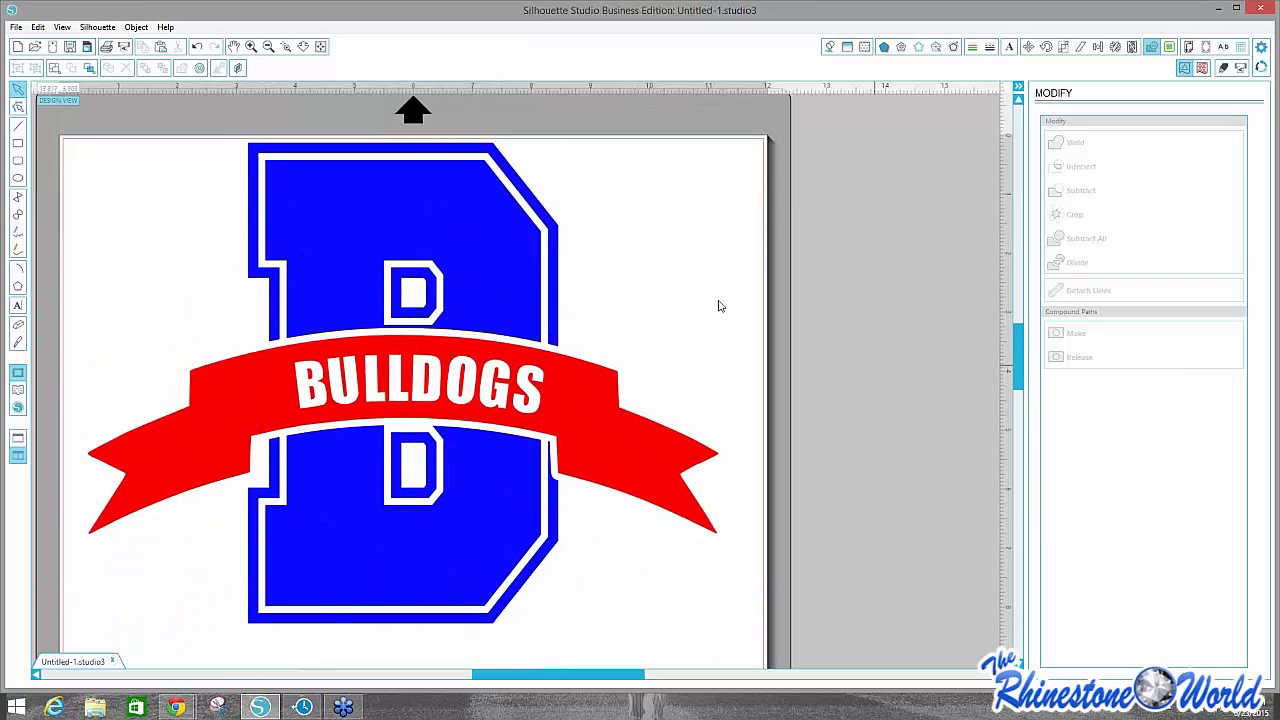
pyautogui.moveTo(47, 120); pyautogui.dragTo(811, 615)
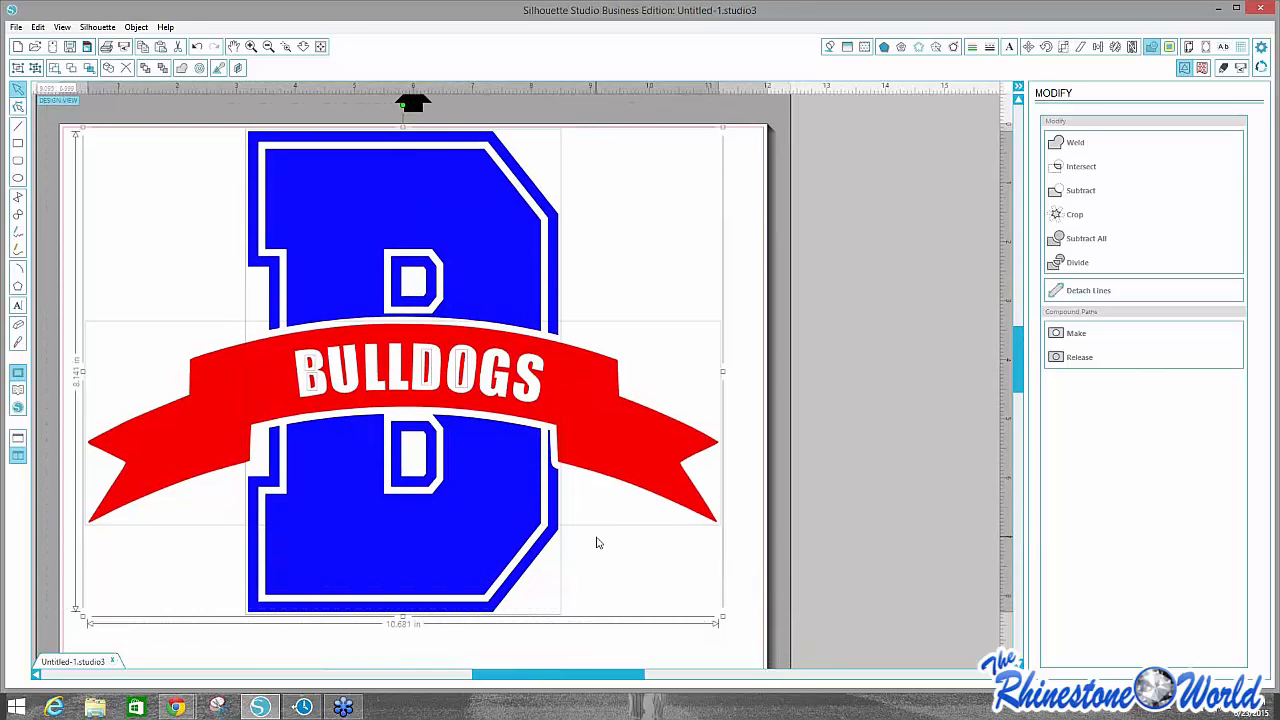
pyautogui.scroll(2, 1028, 372)
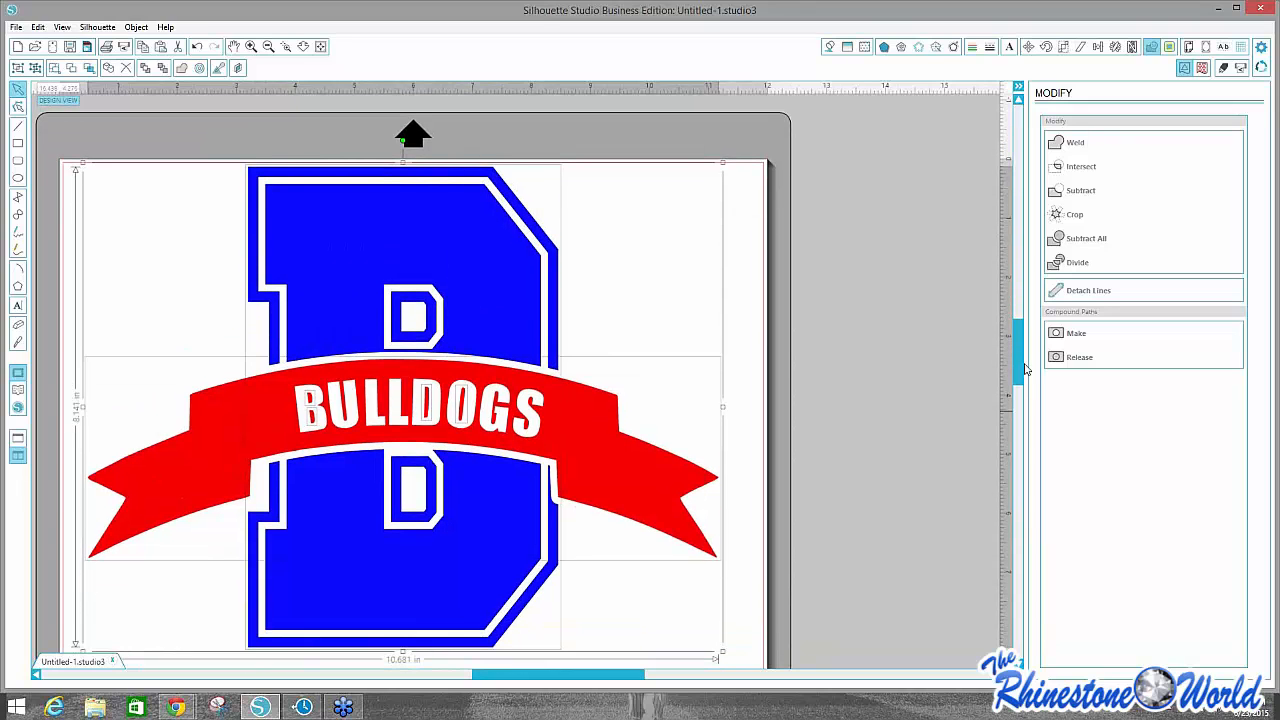
pyautogui.moveTo(1024, 368)
pyautogui.mouseDown()
pyautogui.moveTo(1026, 350)
pyautogui.moveTo(1027, 370)
pyautogui.mouseUp()
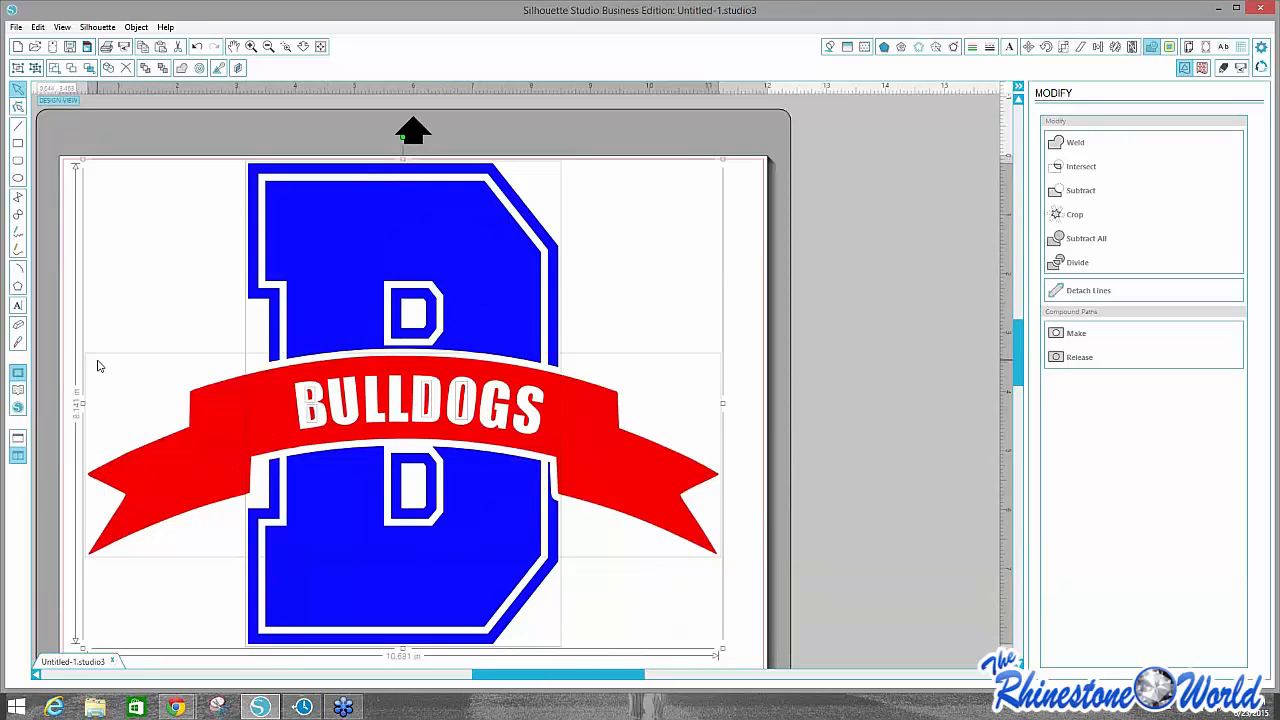
pyautogui.click(177, 294)
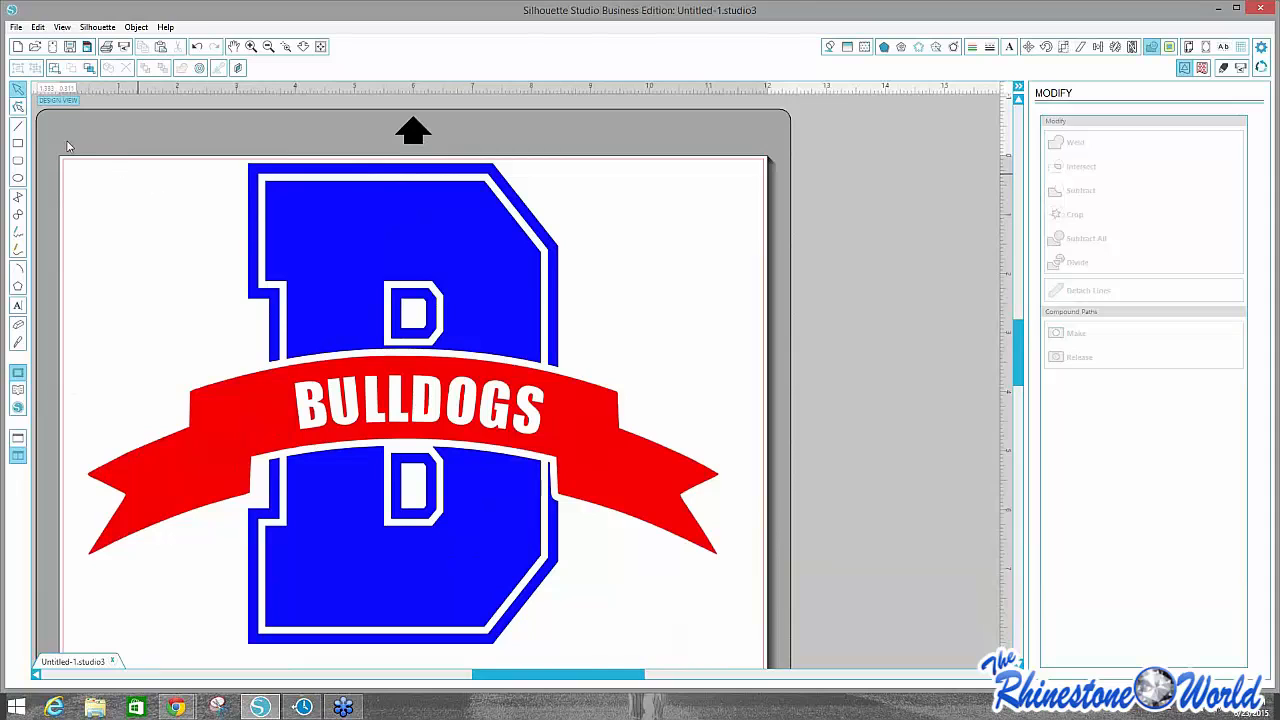
pyautogui.moveTo(59, 137); pyautogui.dragTo(790, 584)
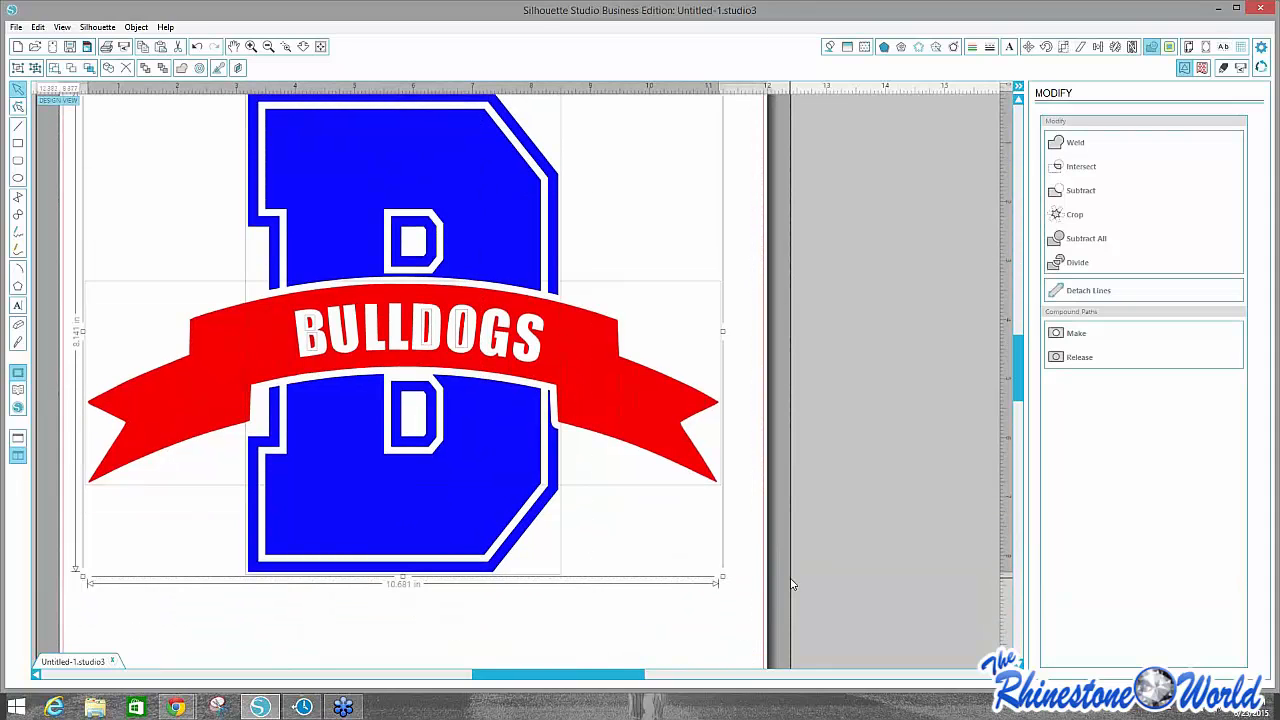
pyautogui.press('Delete')
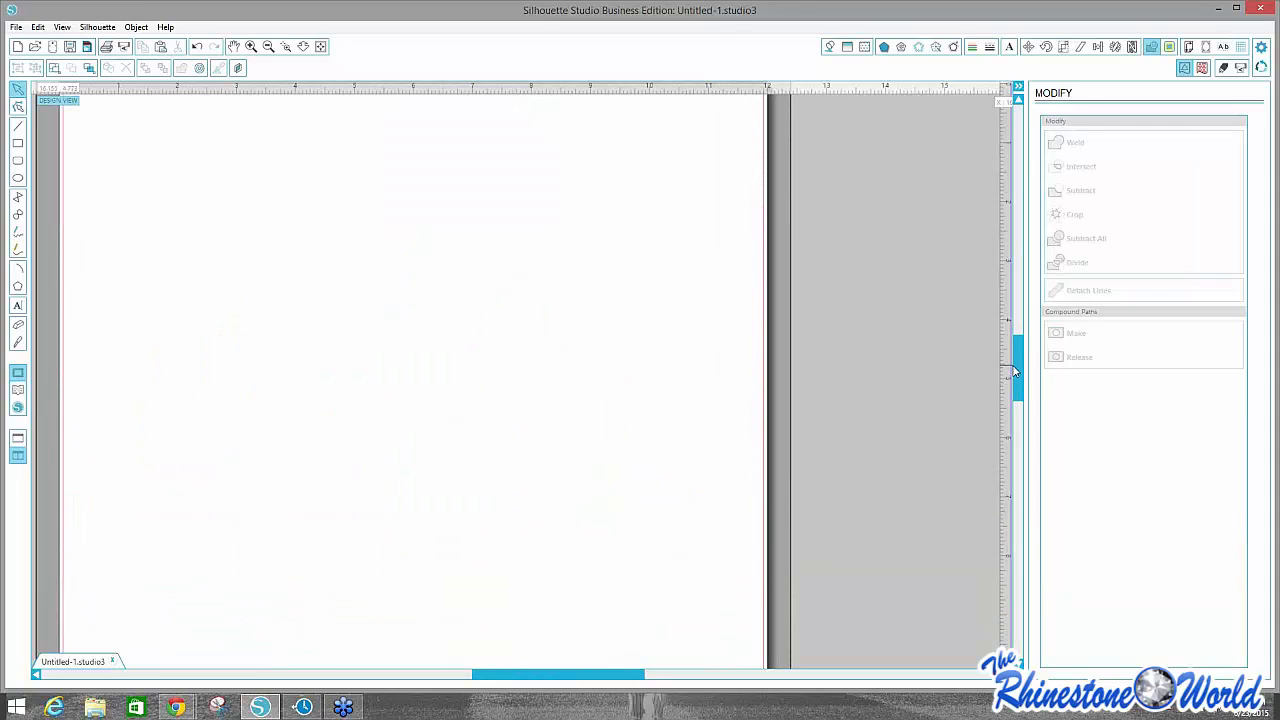
# Place eleven individual 10ss rhinestones scattered over the upper-left part of the page.
pyautogui.moveTo(1020, 373); pyautogui.dragTo(1022, 368)
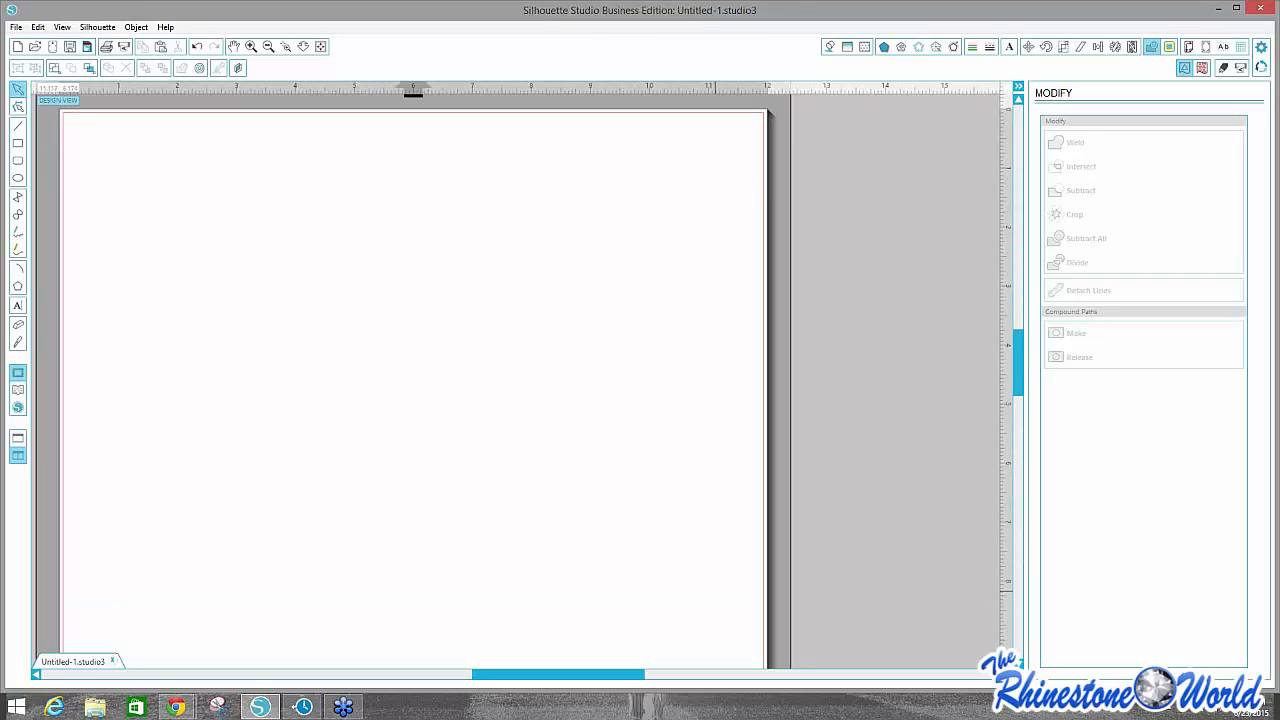
pyautogui.moveTo(630, 674); pyautogui.dragTo(596, 674)
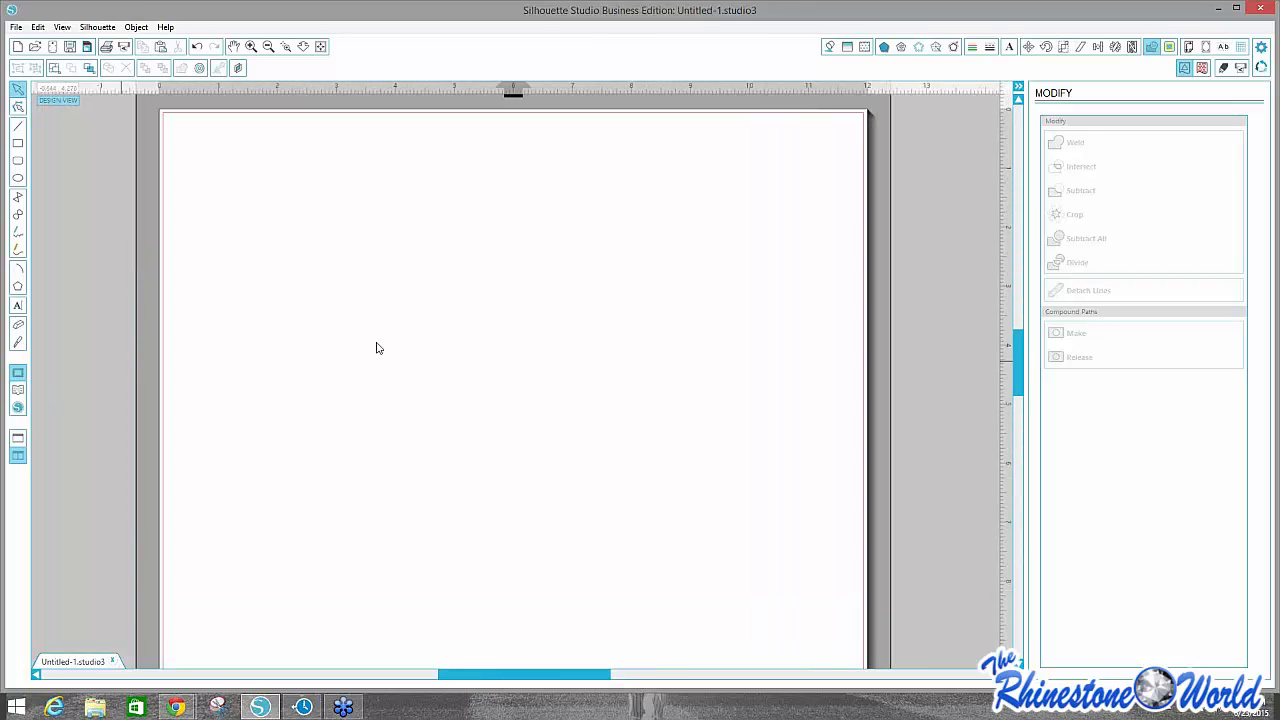
pyautogui.moveTo(1022, 359)
pyautogui.mouseDown()
pyautogui.moveTo(1023, 373)
pyautogui.moveTo(1023, 355)
pyautogui.mouseUp()
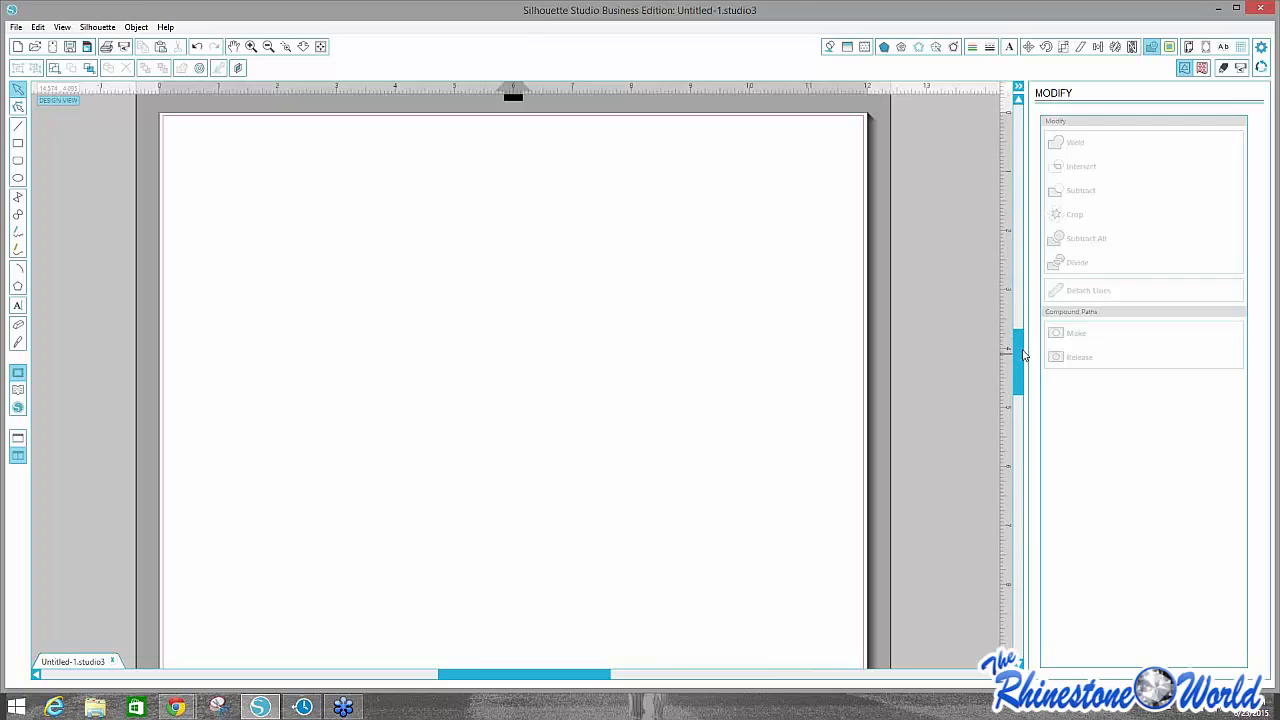
pyautogui.click(268, 47)
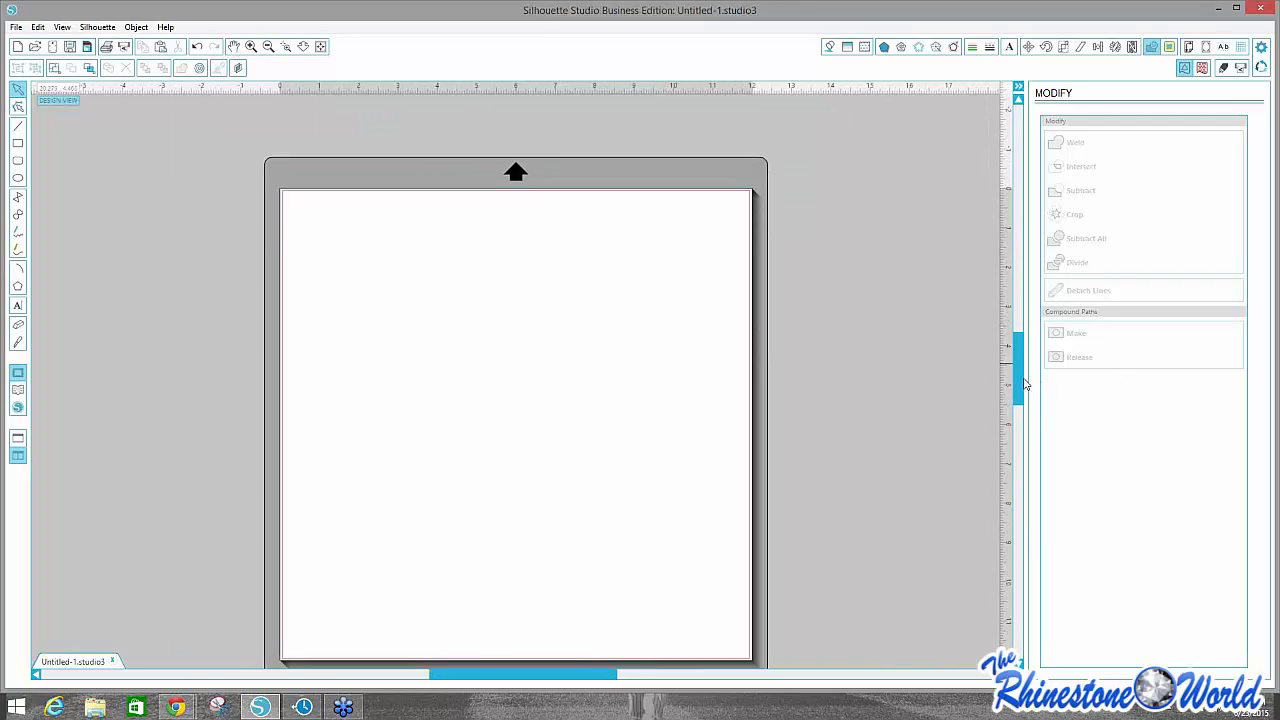
pyautogui.moveTo(1024, 383); pyautogui.dragTo(1024, 388)
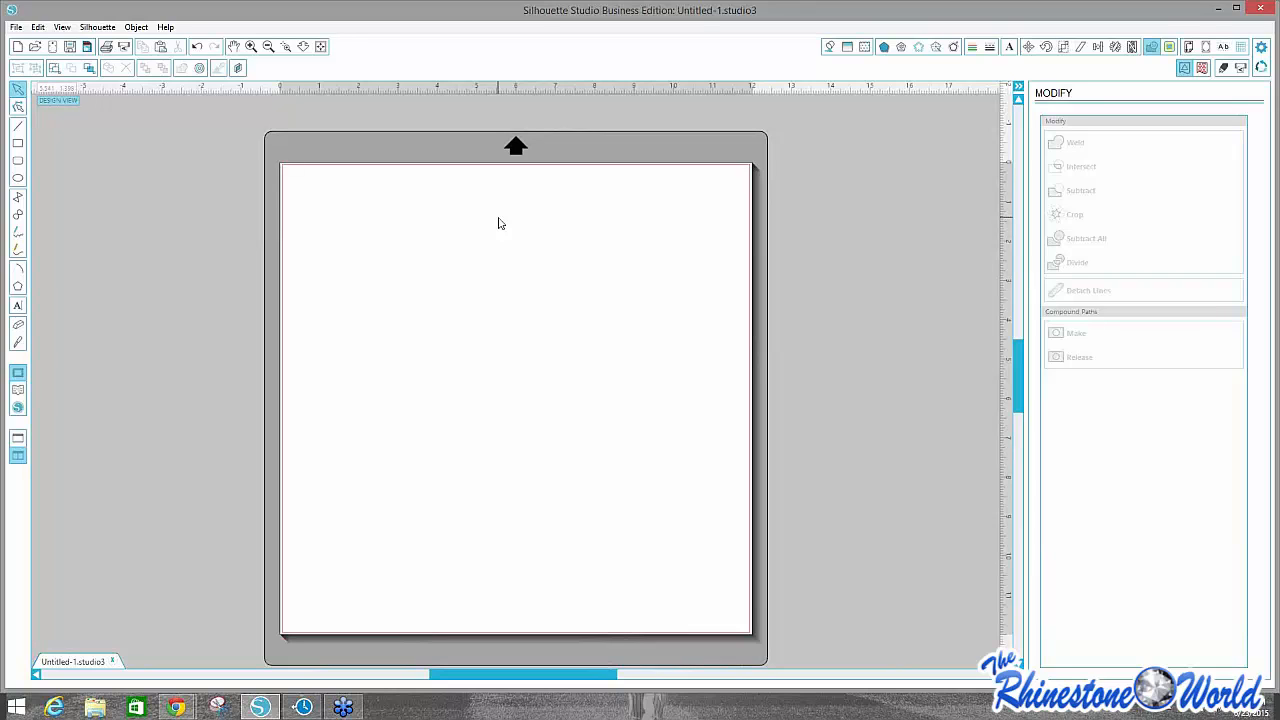
pyautogui.click(918, 47)
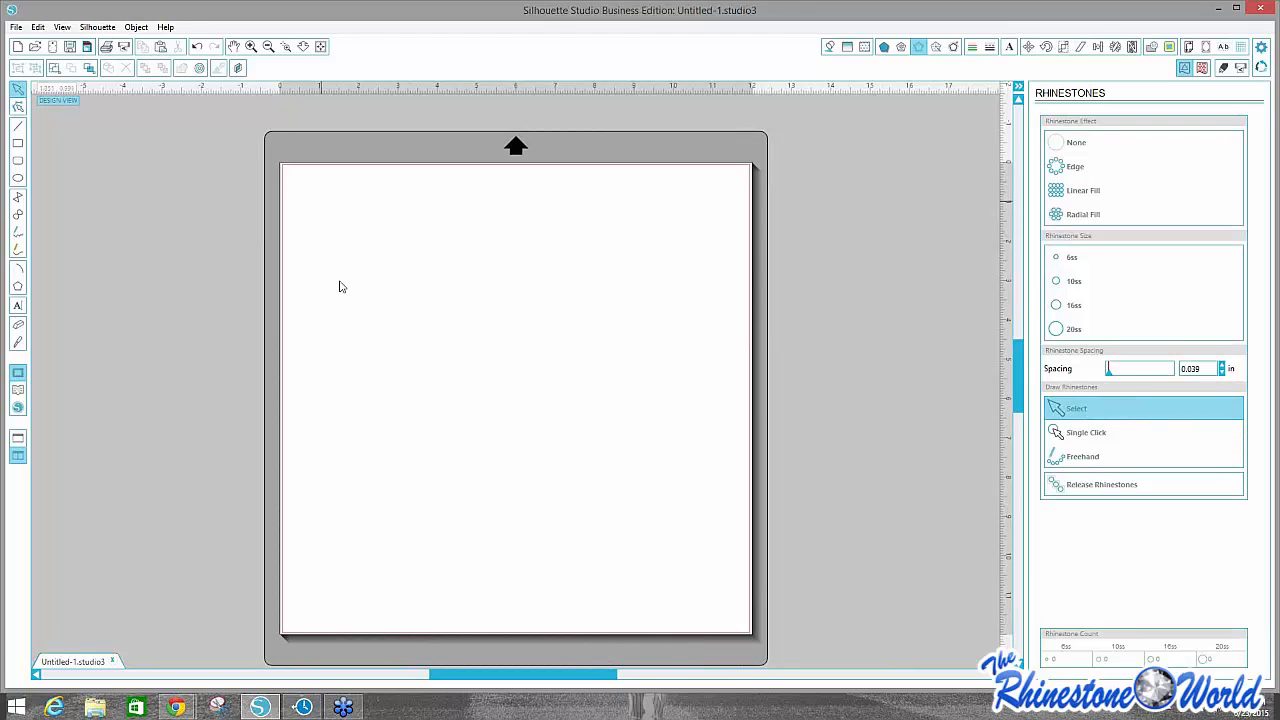
pyautogui.click(1098, 442)
pyautogui.click(365, 284)
pyautogui.click(411, 312)
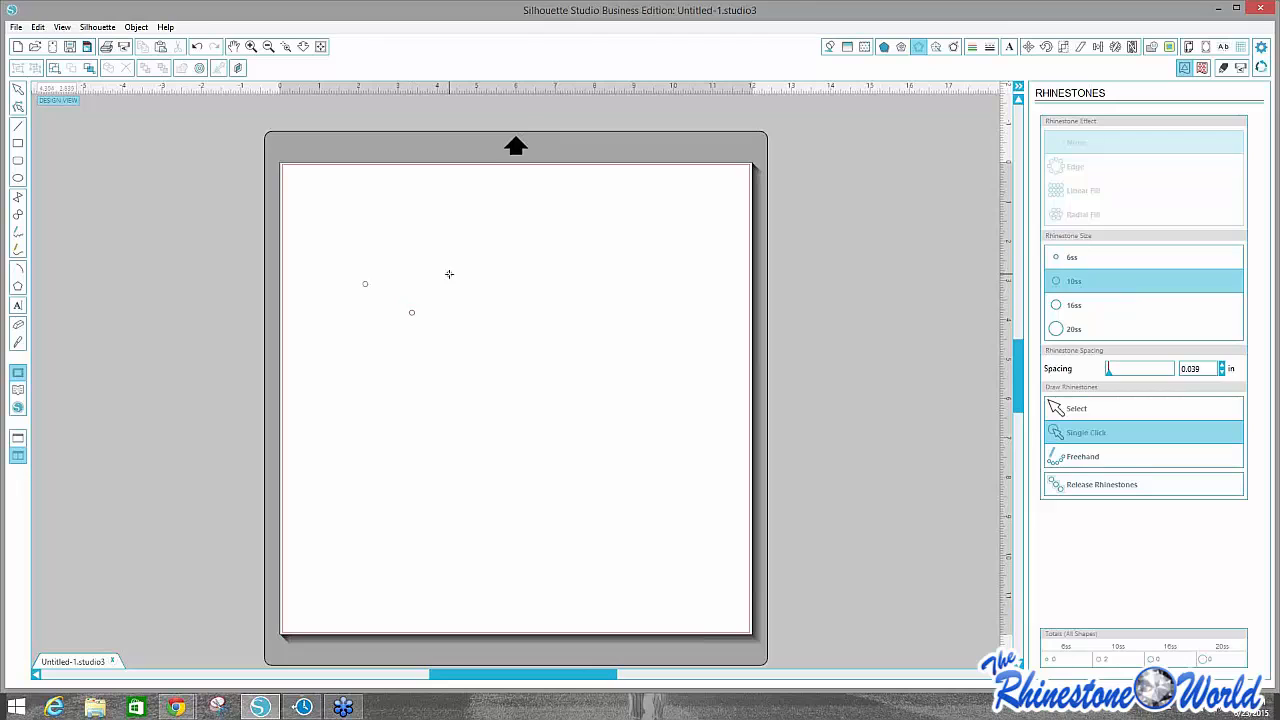
pyautogui.click(449, 274)
pyautogui.click(387, 267)
pyautogui.click(453, 237)
pyautogui.click(509, 304)
pyautogui.click(479, 361)
pyautogui.click(436, 359)
pyautogui.click(387, 345)
pyautogui.click(365, 324)
pyautogui.click(392, 309)
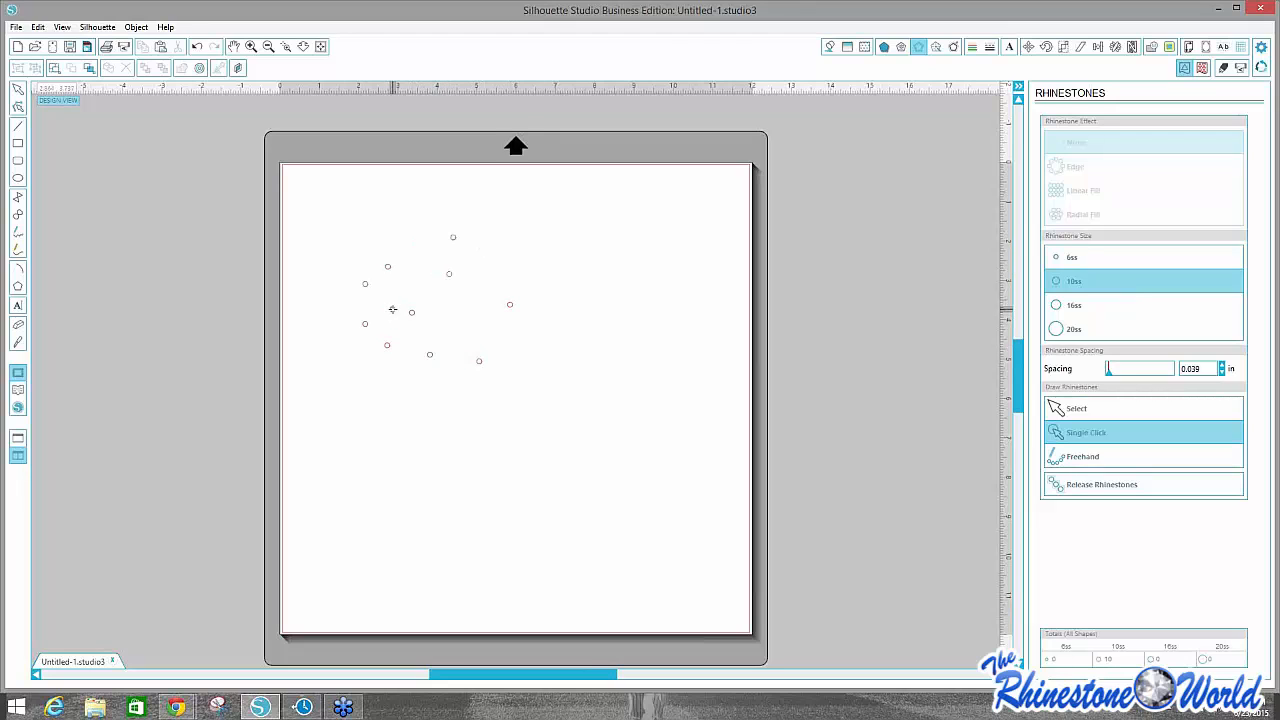
# Draw a long, looping freehand line of 10ss rhinestones that curves around the scattered stones and across the page.
pyautogui.click(1076, 414)
pyautogui.click(1080, 460)
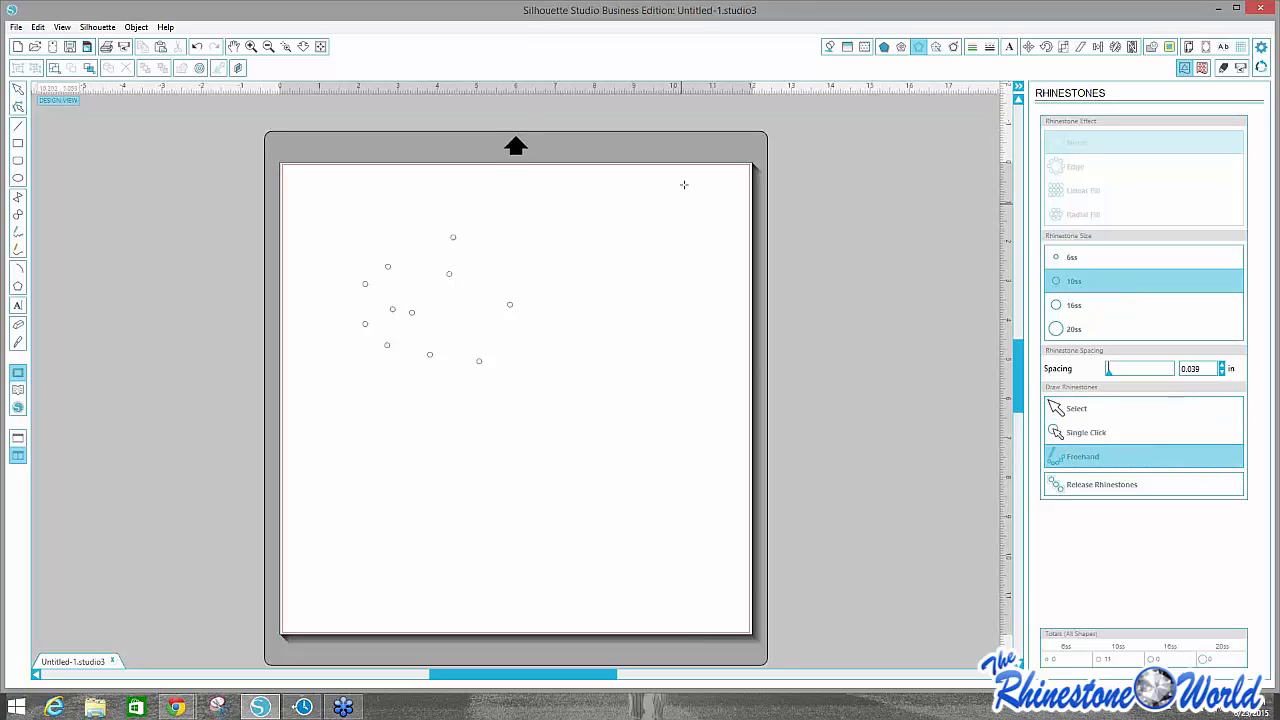
pyautogui.moveTo(684, 192)
pyautogui.mouseDown()
pyautogui.moveTo(668, 363)
pyautogui.moveTo(629, 497)
pyautogui.moveTo(566, 535)
pyautogui.moveTo(393, 524)
pyautogui.moveTo(398, 484)
pyautogui.moveTo(461, 461)
pyautogui.moveTo(574, 367)
pyautogui.moveTo(577, 243)
pyautogui.moveTo(480, 207)
pyautogui.moveTo(341, 252)
pyautogui.moveTo(319, 316)
pyautogui.moveTo(339, 371)
pyautogui.moveTo(373, 395)
pyautogui.moveTo(326, 491)
pyautogui.moveTo(342, 556)
pyautogui.moveTo(365, 582)
pyautogui.moveTo(437, 596)
pyautogui.mouseUp()
pyautogui.moveTo(526, 611)
pyautogui.mouseDown()
pyautogui.moveTo(611, 605)
pyautogui.moveTo(676, 558)
pyautogui.moveTo(711, 470)
pyautogui.moveTo(720, 297)
pyautogui.mouseUp()
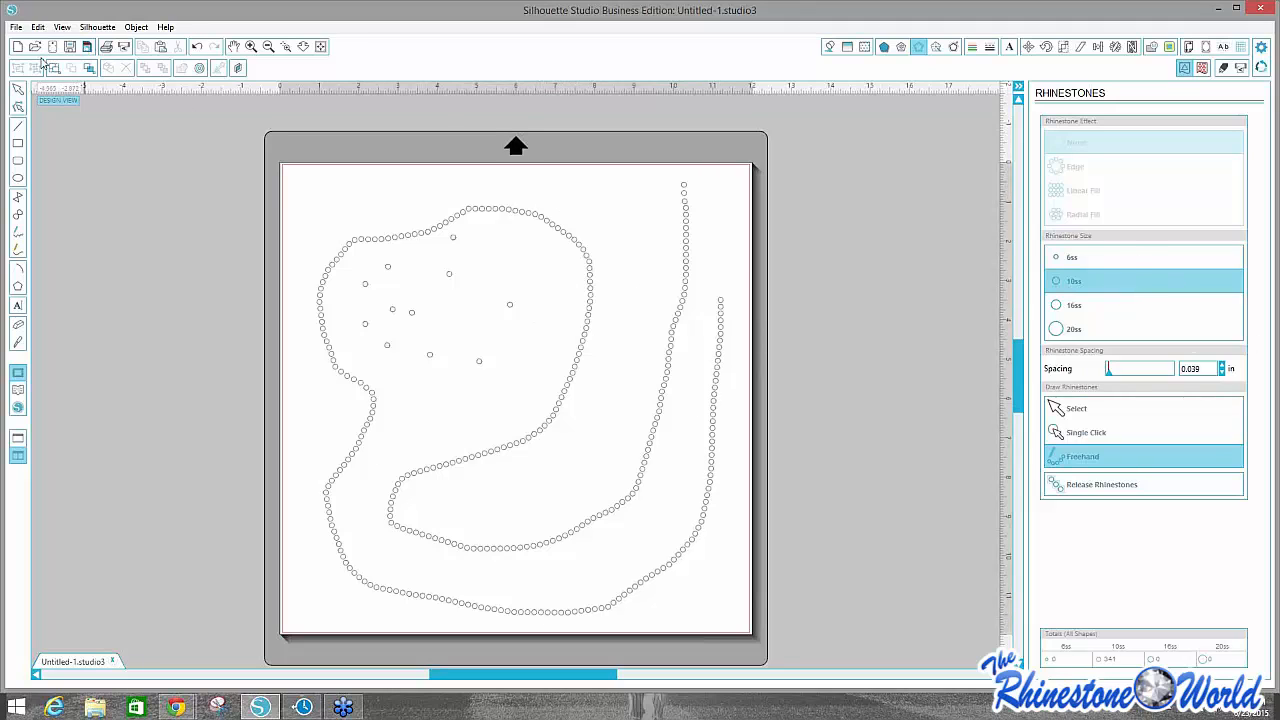
# Change the stones of the freehand rhinestone line to 16ss and then to 20ss.
pyautogui.click(17, 88)
pyautogui.click(392, 238)
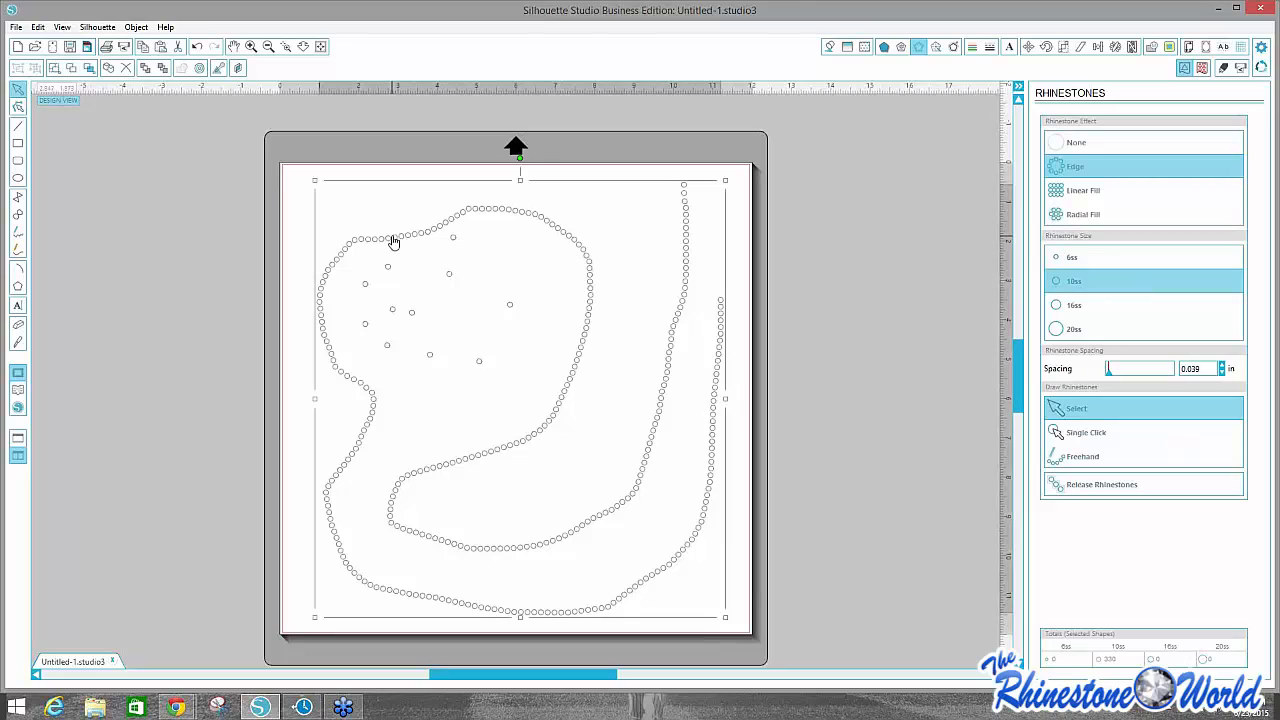
pyautogui.click(1057, 306)
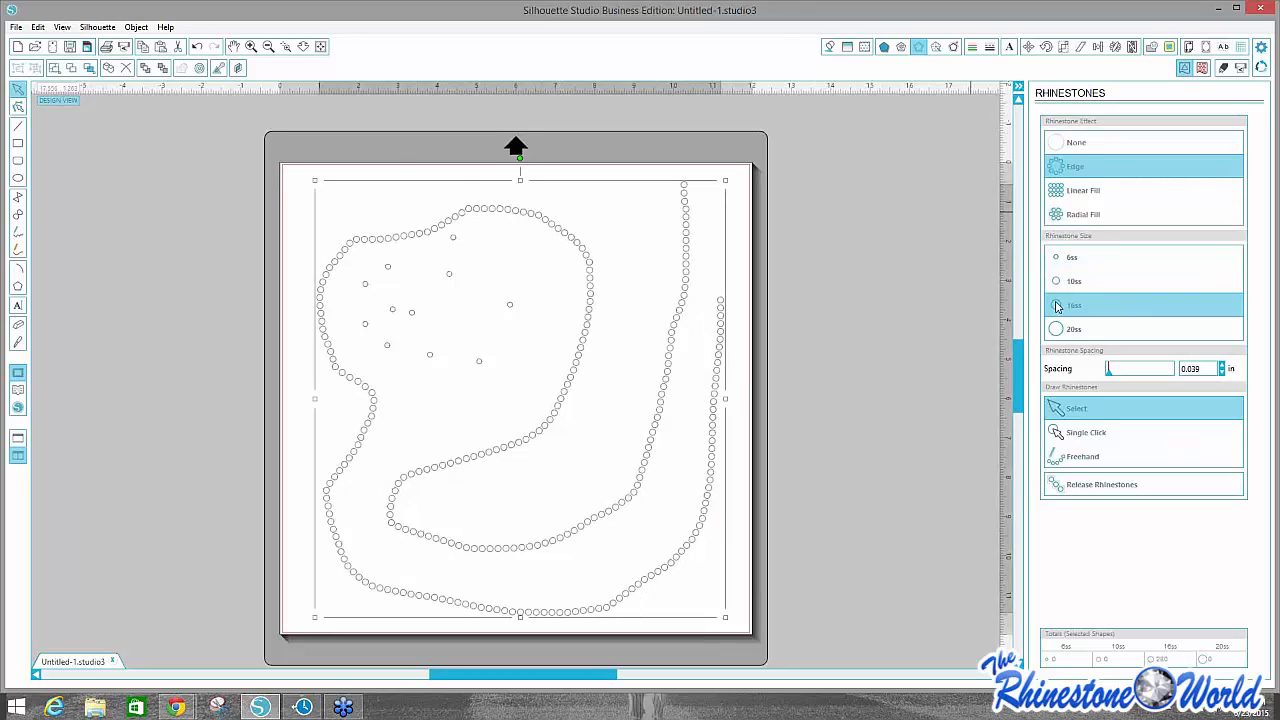
pyautogui.click(1063, 329)
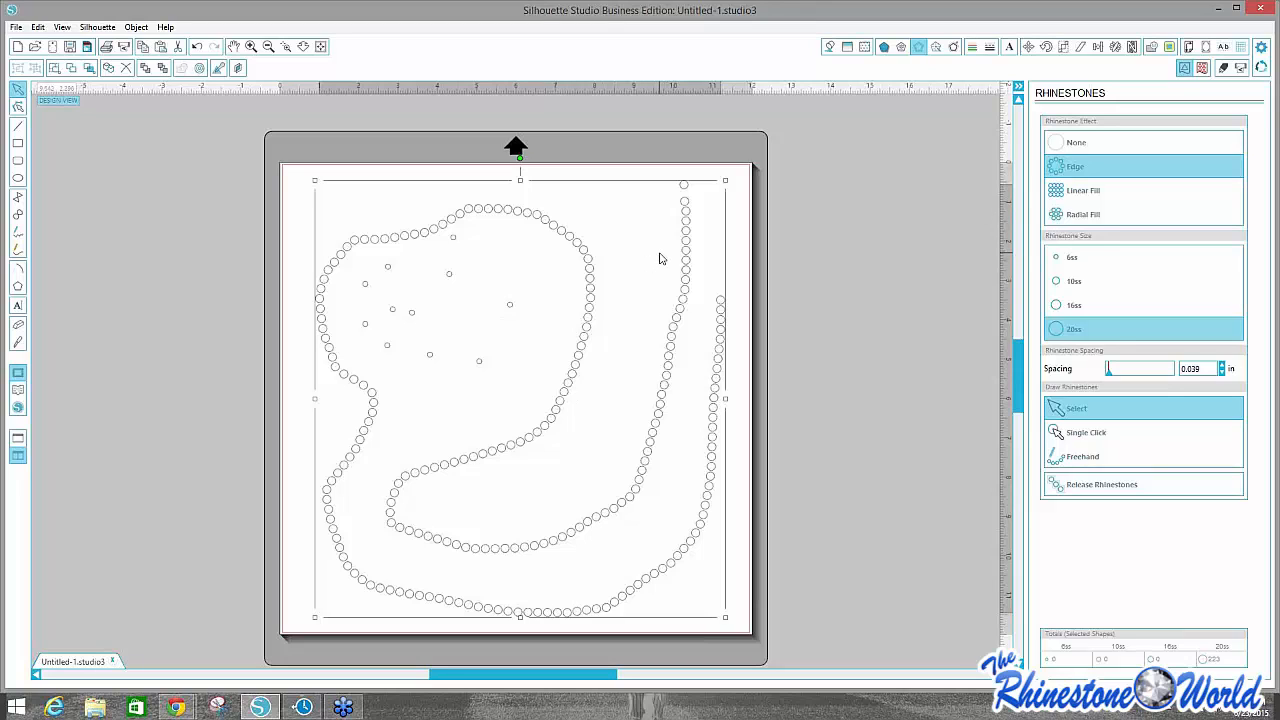
# Release the freehand rhinestone line into individual stones and select only the stone at its upper end.
pyautogui.click(1066, 484)
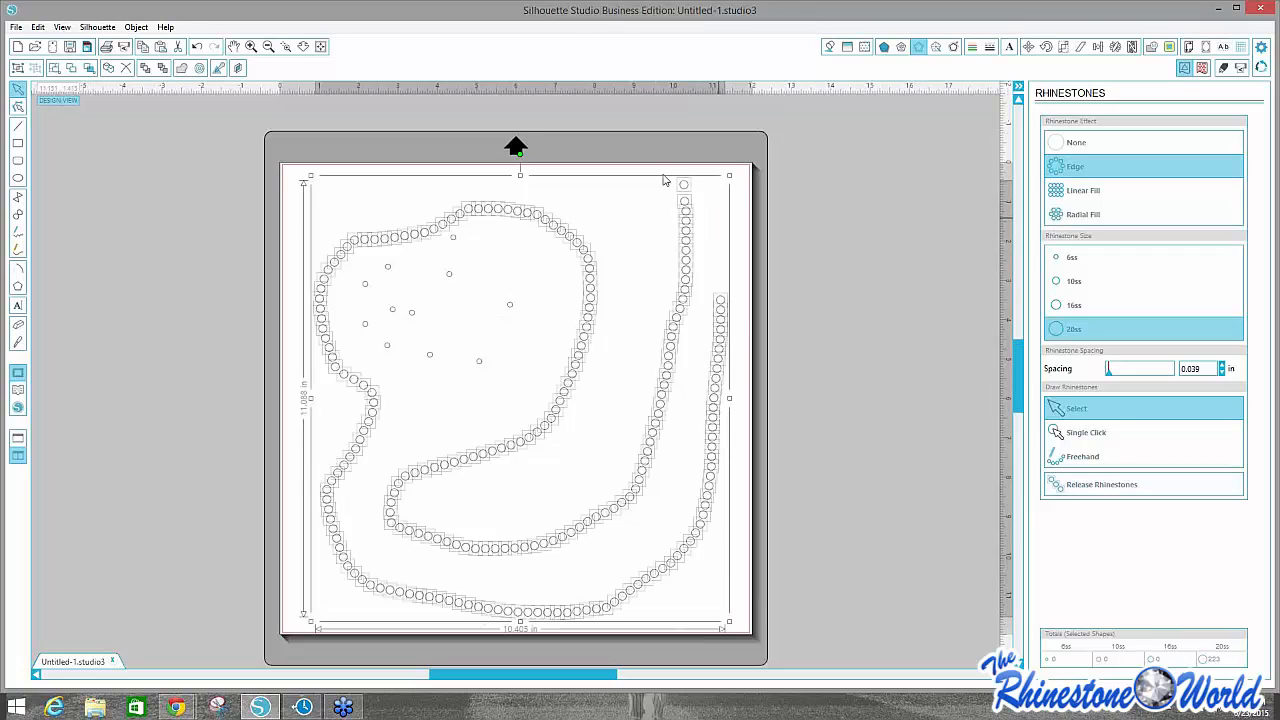
pyautogui.click(720, 220)
pyautogui.click(682, 189)
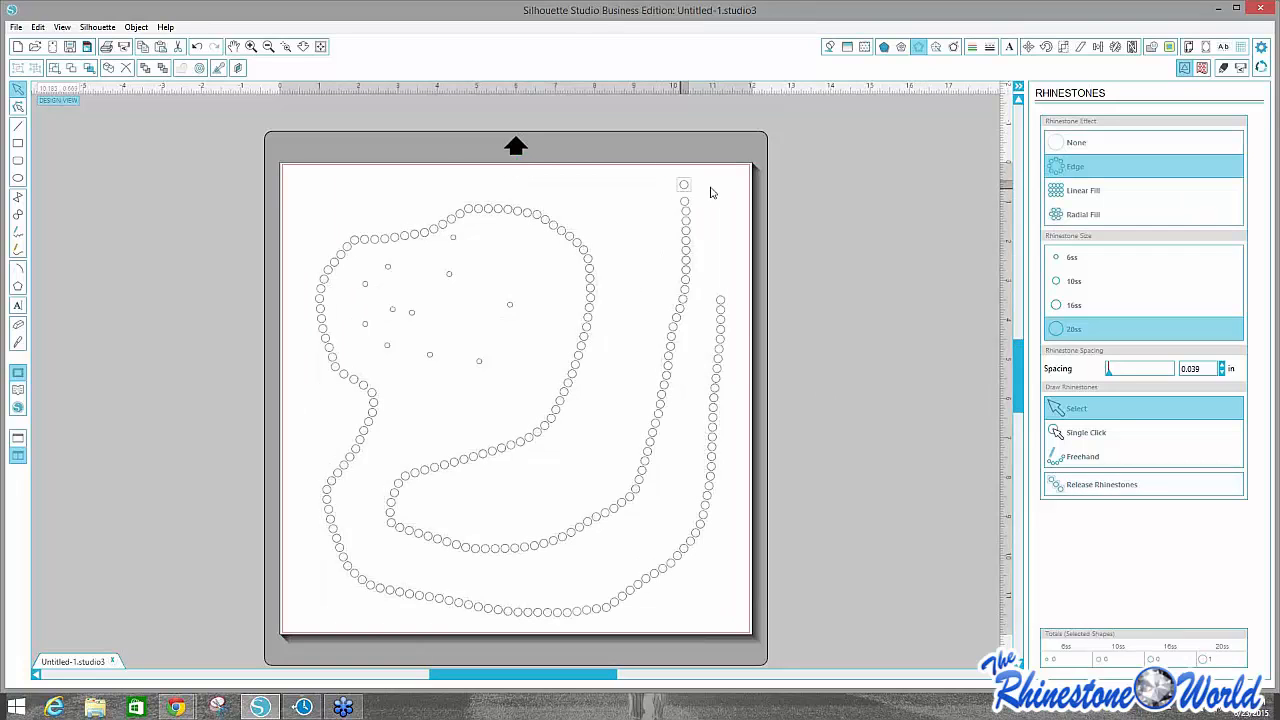
# Delete all the scattered and freehand-drawn rhinestones so the page is empty.
pyautogui.click(193, 239)
pyautogui.moveTo(236, 143); pyautogui.dragTo(733, 626)
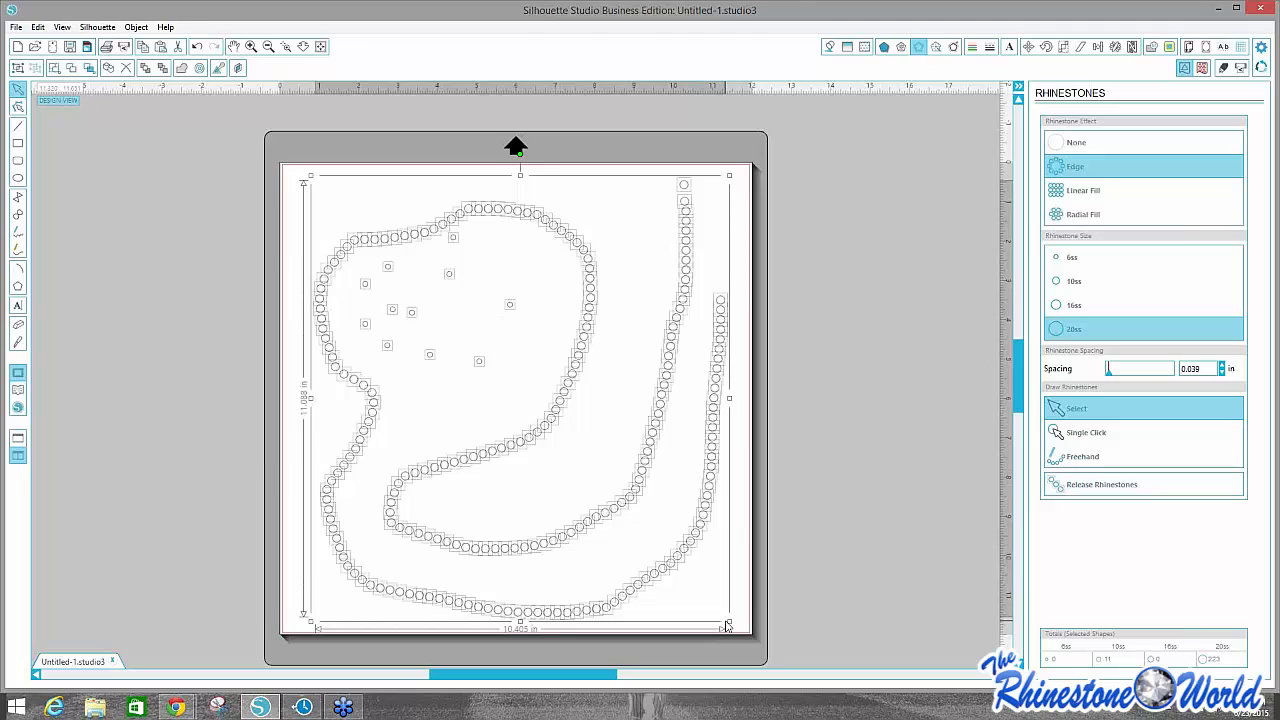
pyautogui.press('Delete')
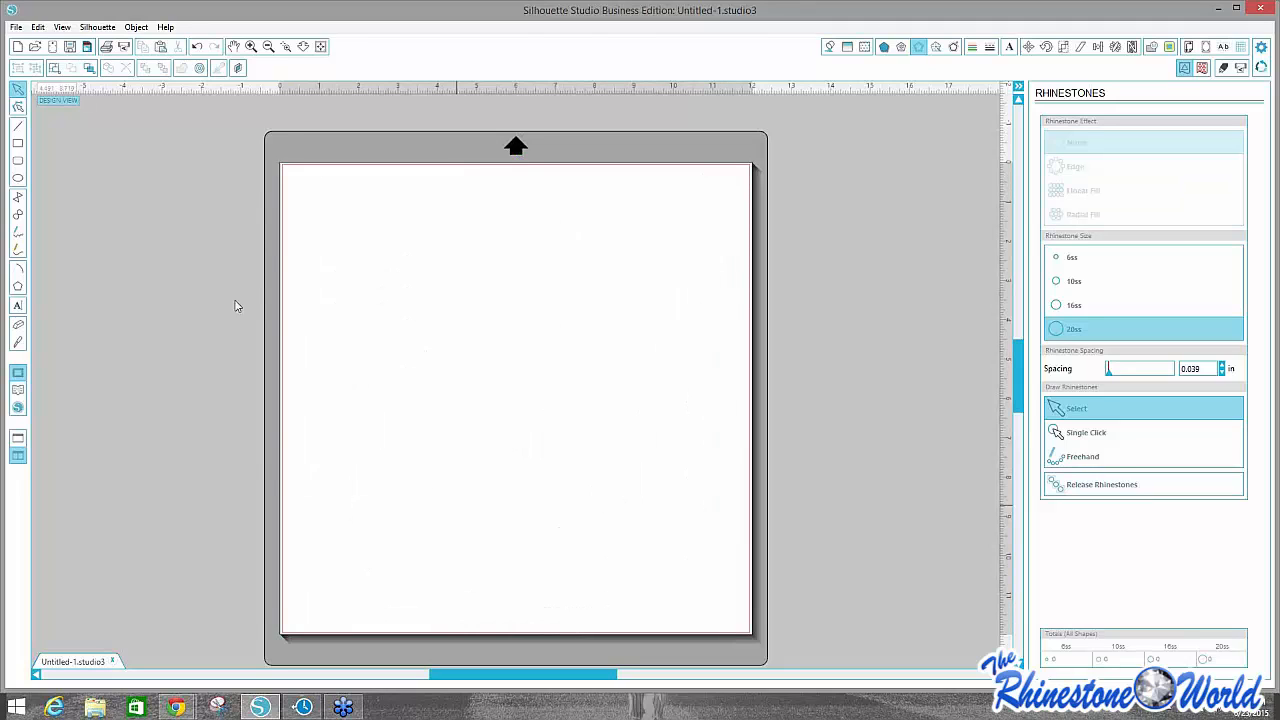
# Draw a rectangle about 5.17 by 3.14 in on the upper half of the page and move it slightly up and right.
pyautogui.click(22, 150)
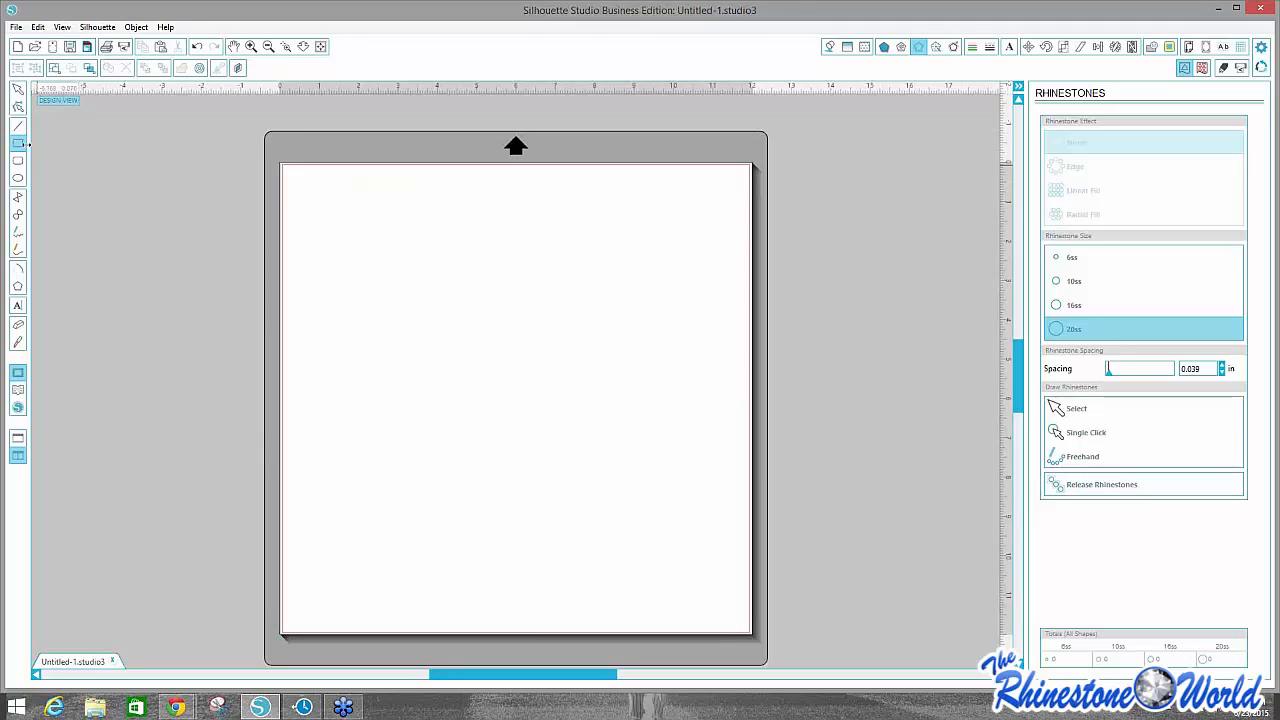
pyautogui.click(22, 143)
pyautogui.moveTo(333, 250); pyautogui.dragTo(536, 373)
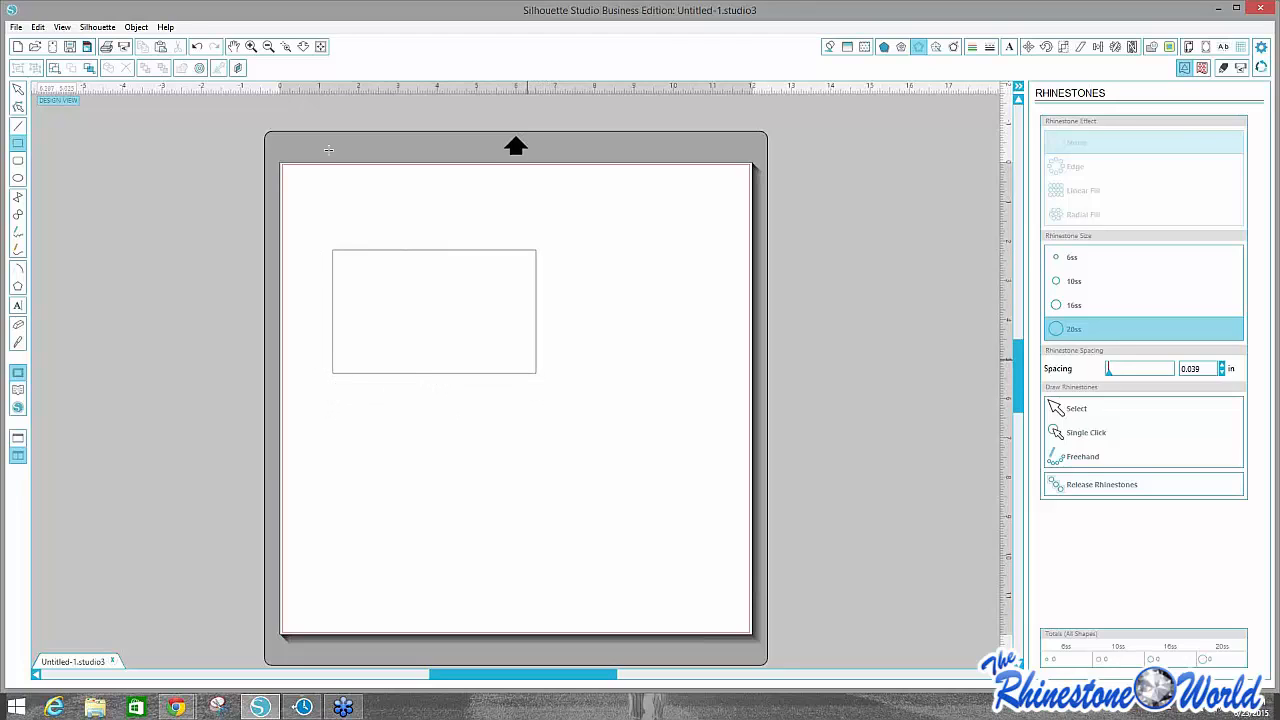
pyautogui.click(18, 89)
pyautogui.moveTo(363, 257); pyautogui.dragTo(384, 207)
pyautogui.click(323, 200)
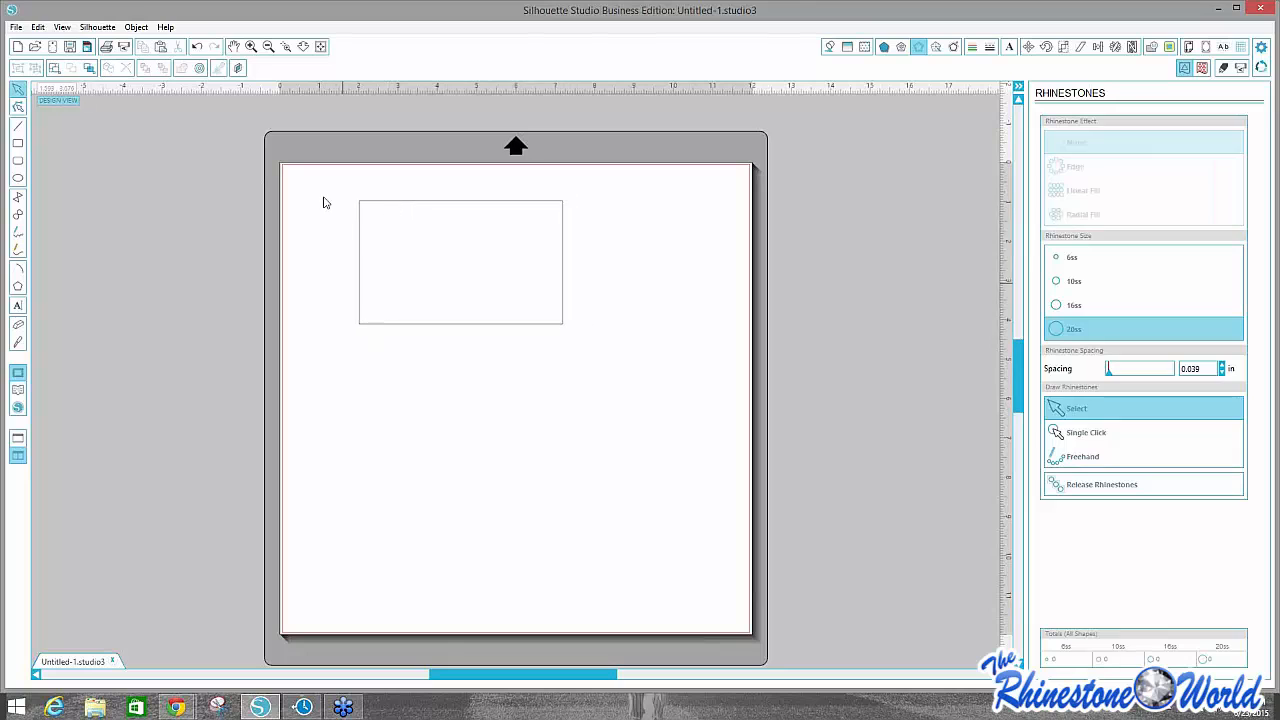
# Move the rectangle slightly down and apply a linear rhinestone fill with 10ss stones to it.
pyautogui.click(251, 46)
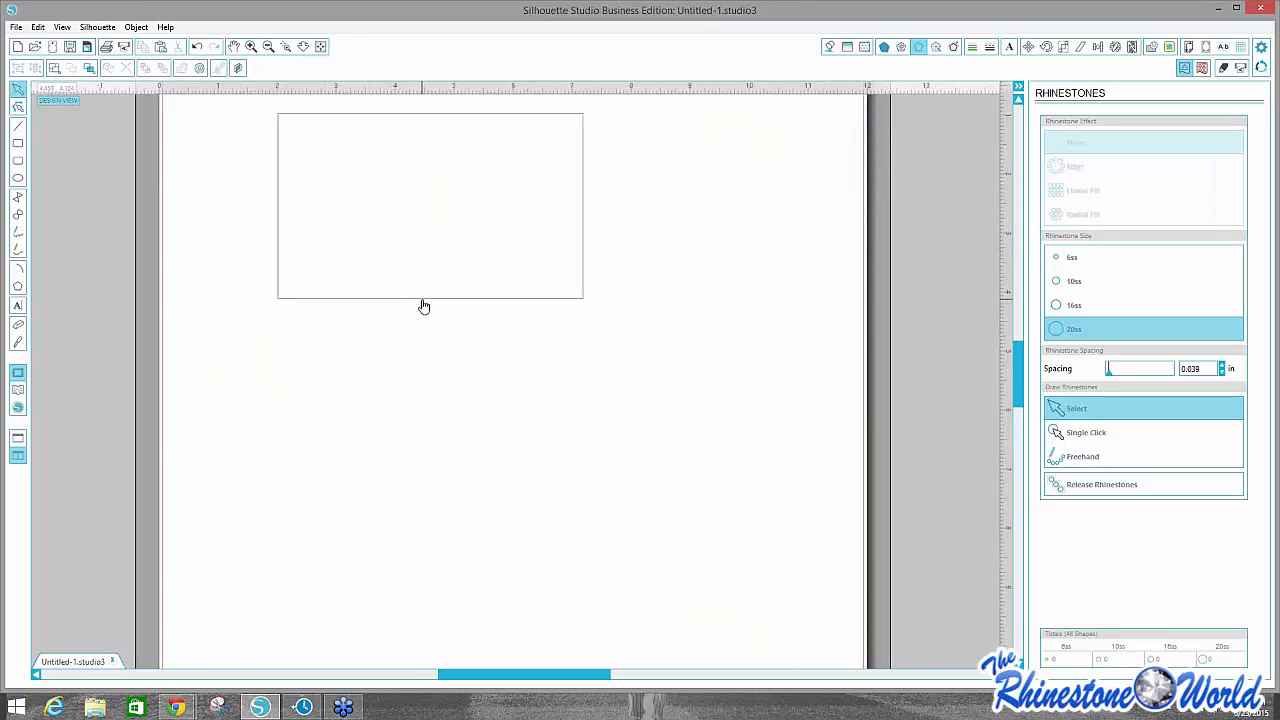
pyautogui.moveTo(424, 306); pyautogui.dragTo(423, 351)
pyautogui.click(386, 257)
pyautogui.click(278, 250)
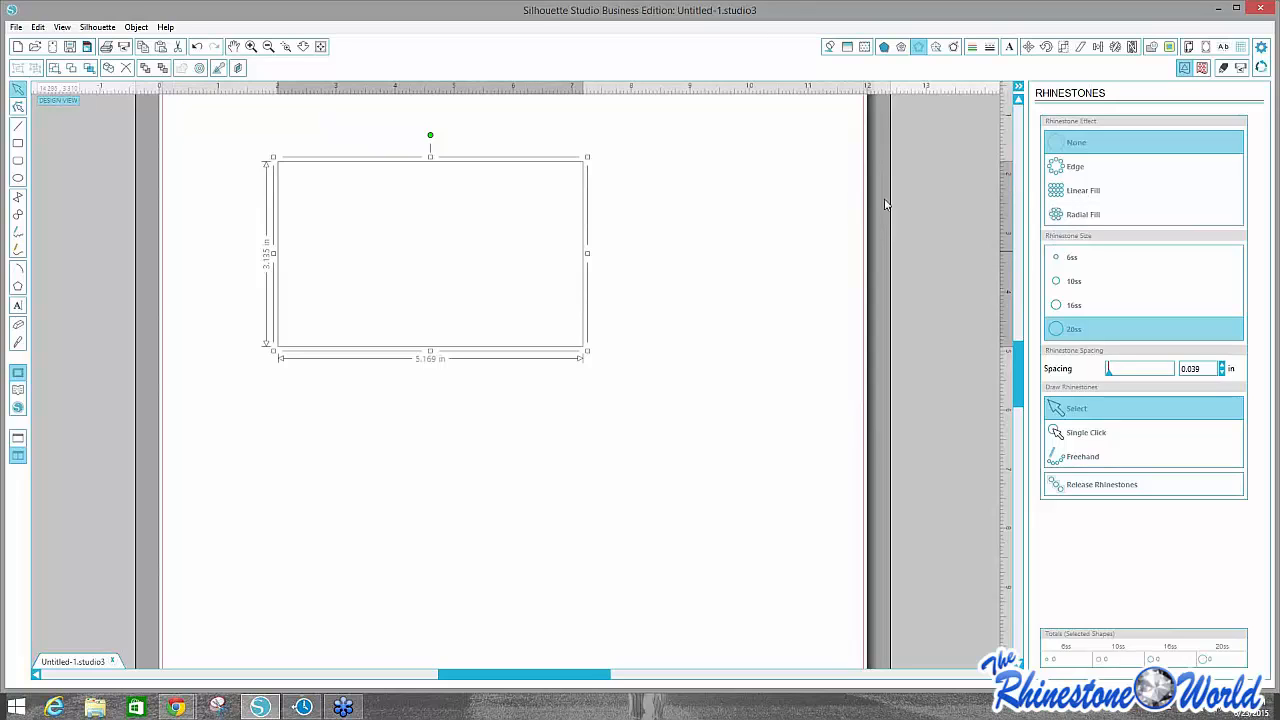
pyautogui.click(1072, 195)
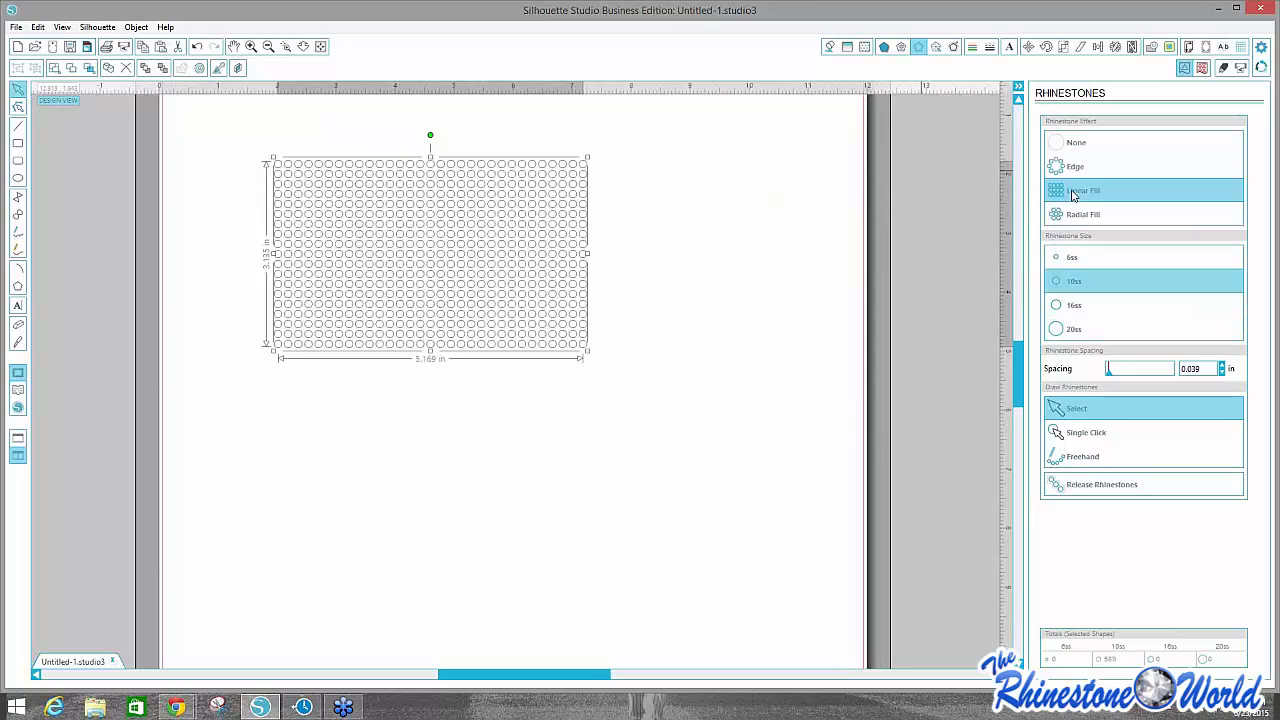
pyautogui.click(317, 257)
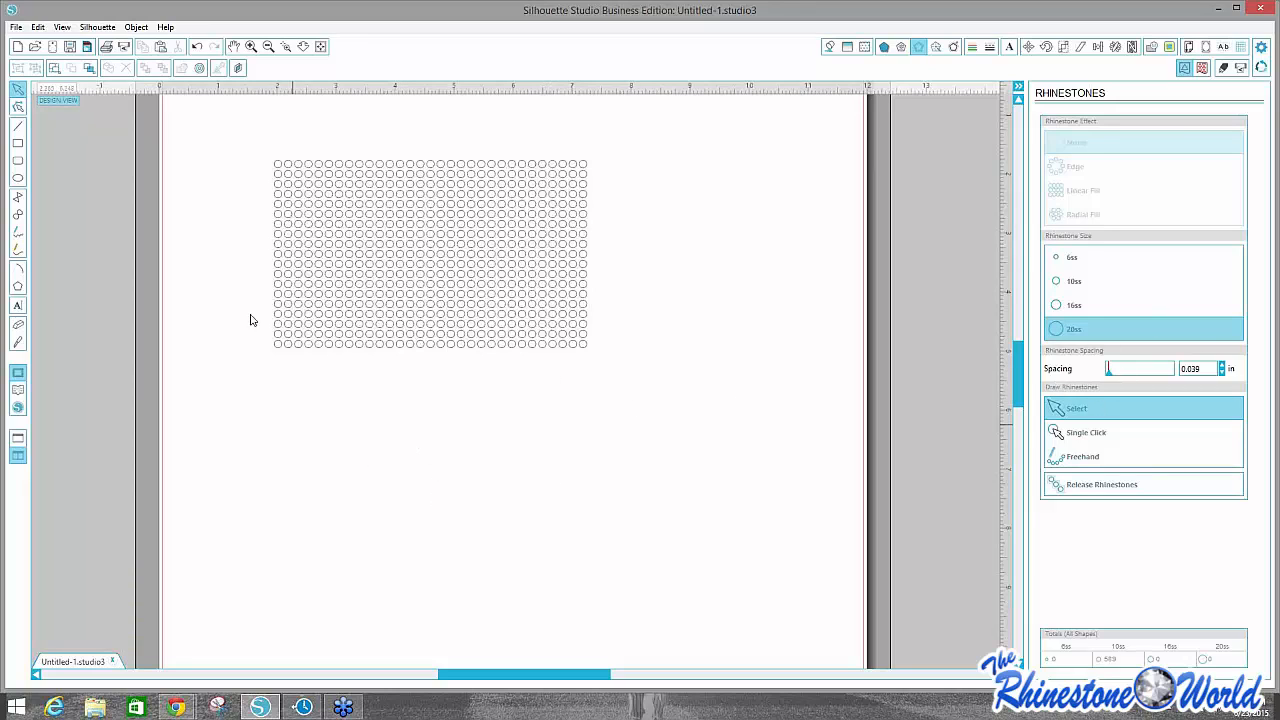
# Draw a circle about 0.8 in wide near the page's upper-right corner and give it a radial fill of 10ss rhinestones.
pyautogui.click(17, 178)
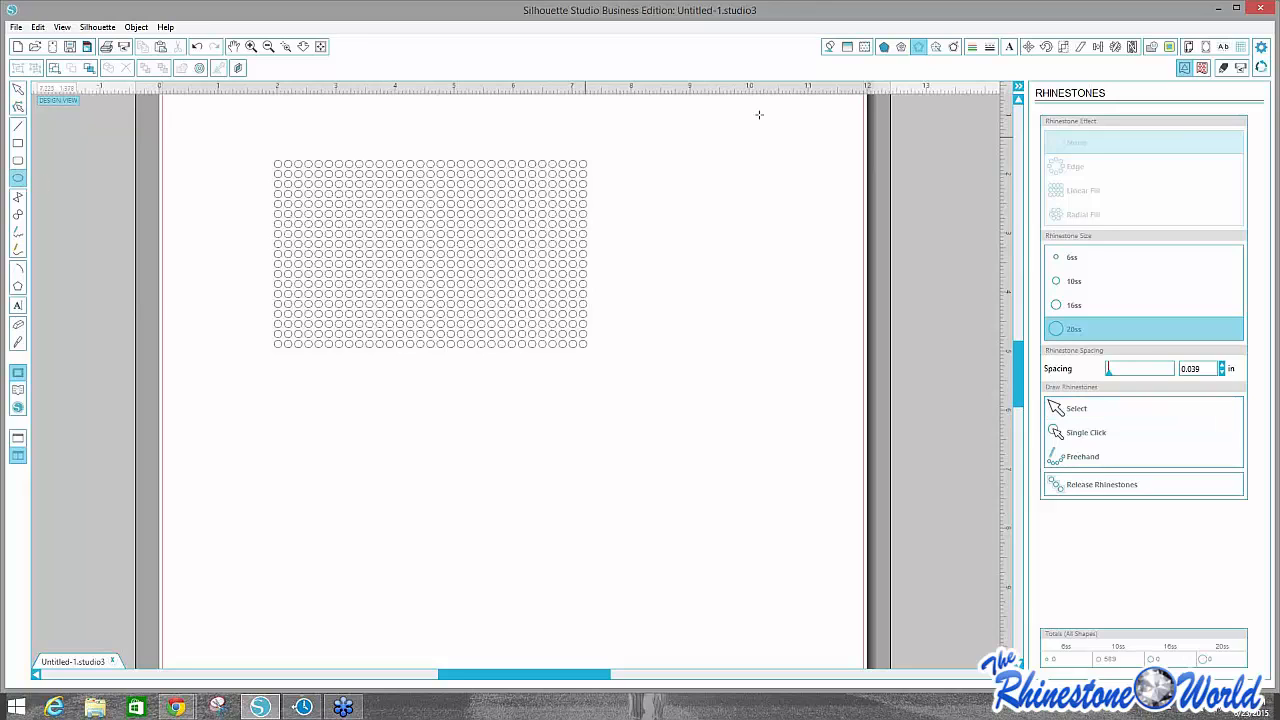
pyautogui.moveTo(759, 114); pyautogui.dragTo(808, 160)
pyautogui.click(18, 90)
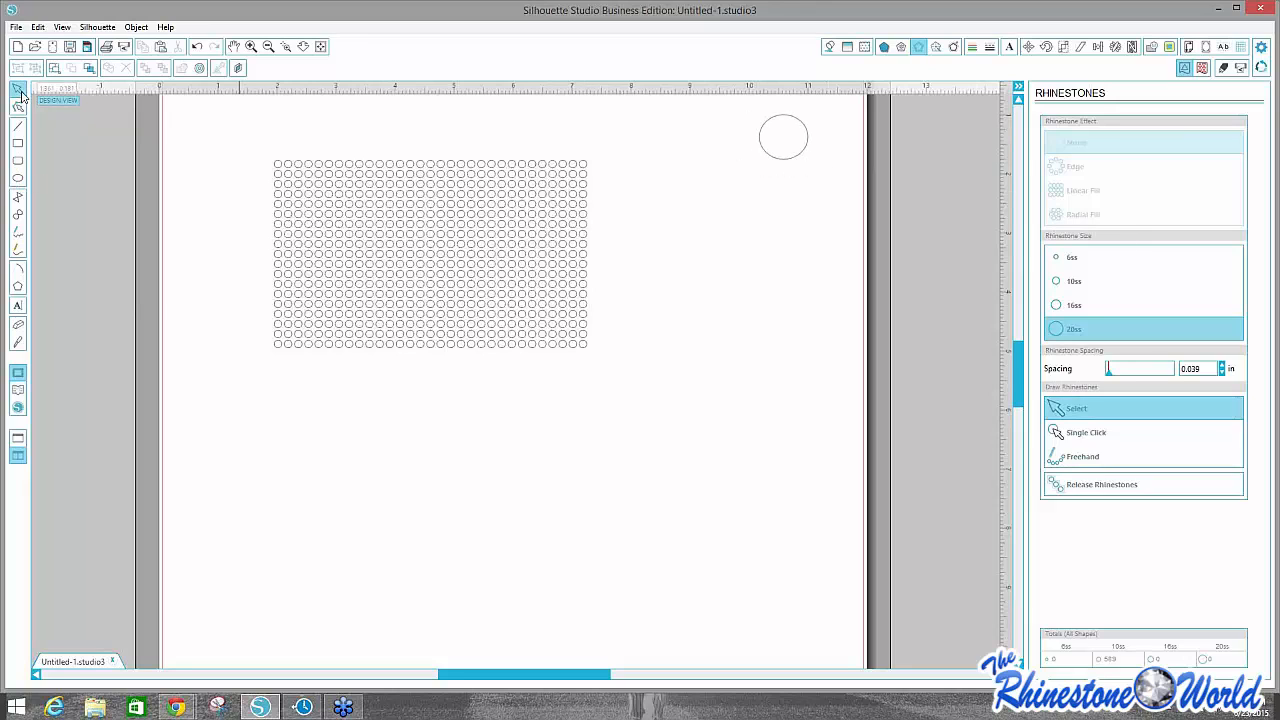
pyautogui.click(778, 159)
pyautogui.click(1084, 214)
pyautogui.click(1074, 281)
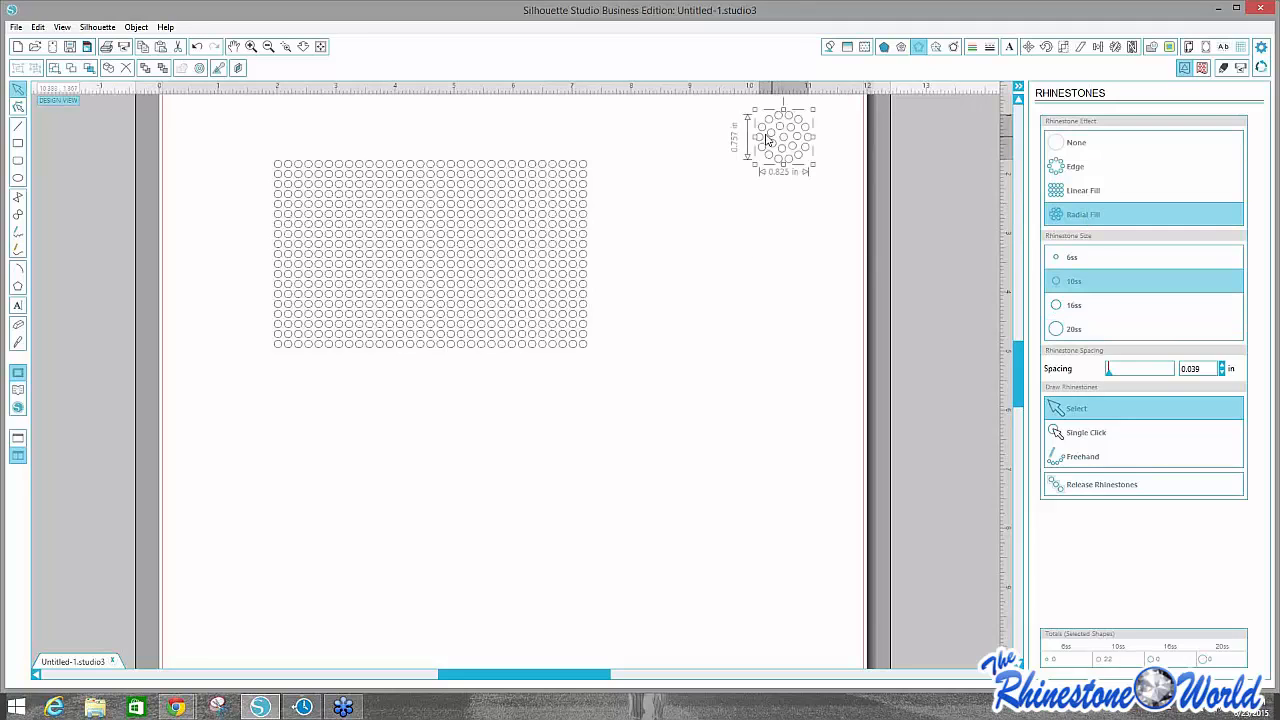
pyautogui.click(820, 140)
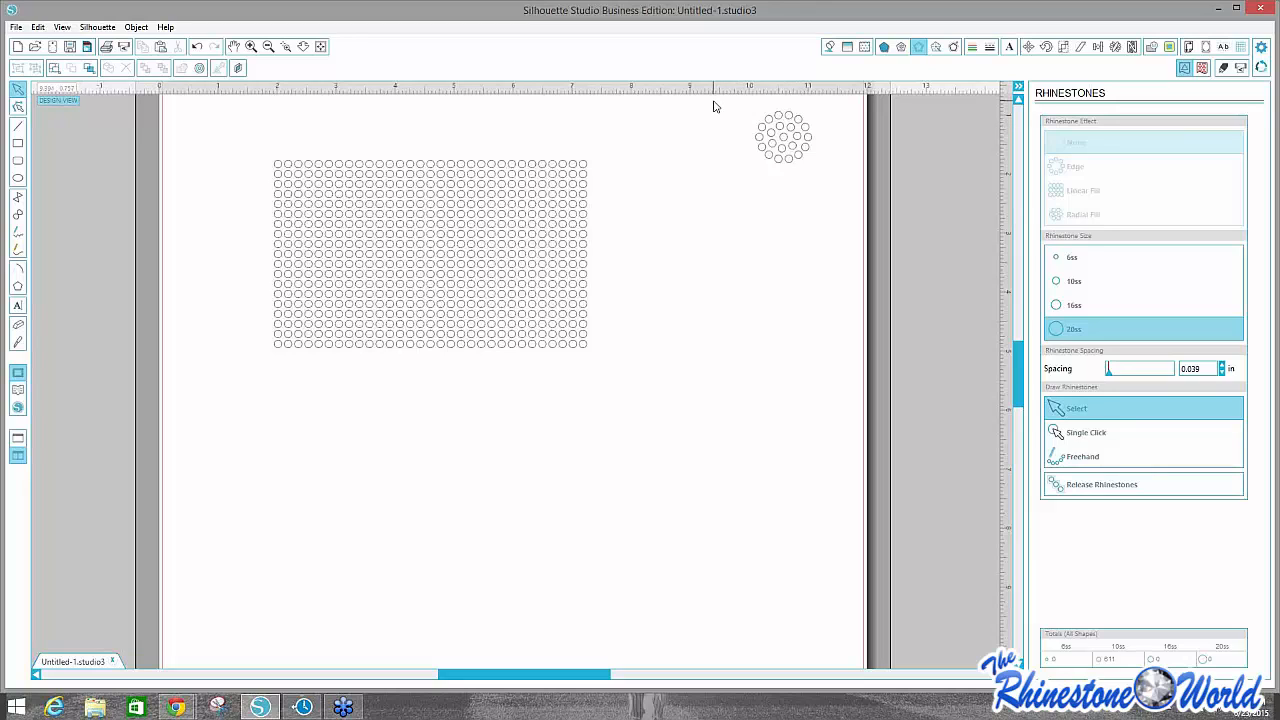
# Delete the radial-filled circle near the page's upper-right corner.
pyautogui.moveTo(731, 104); pyautogui.dragTo(830, 196)
pyautogui.press('Delete')
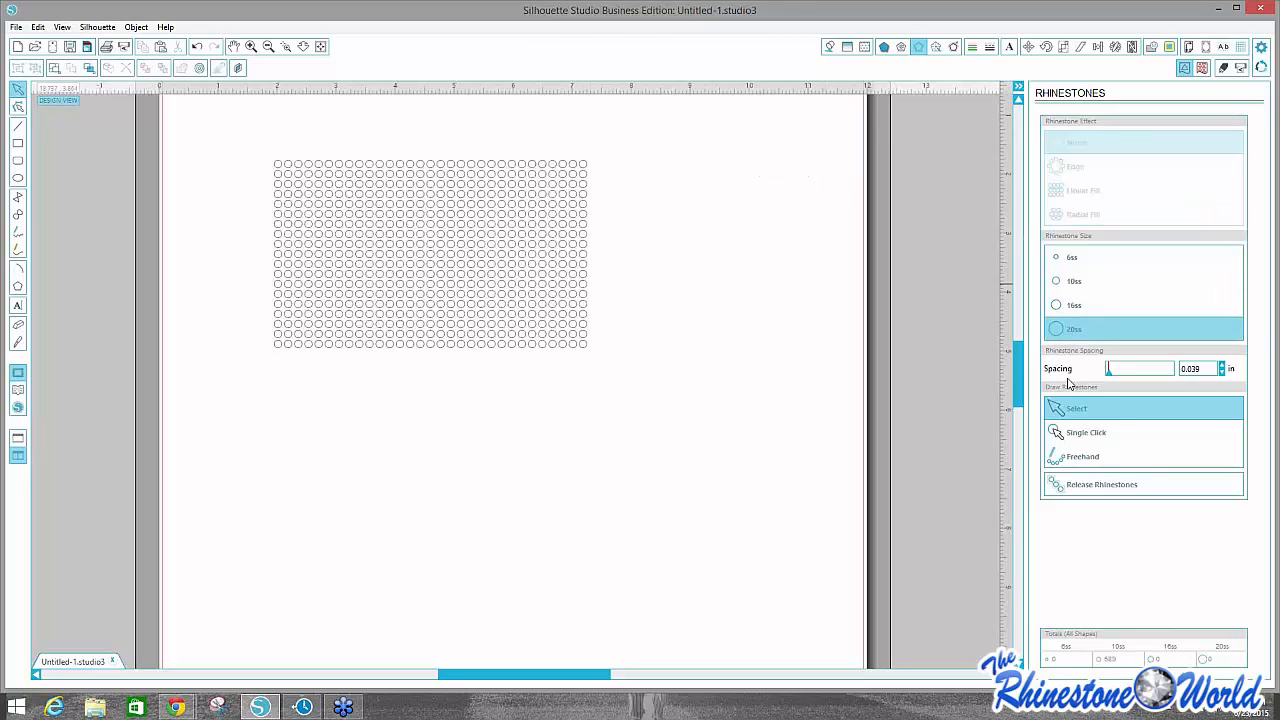
# Move the linear-filled rectangle as one object around the page and leave it near the middle.
pyautogui.click(296, 216)
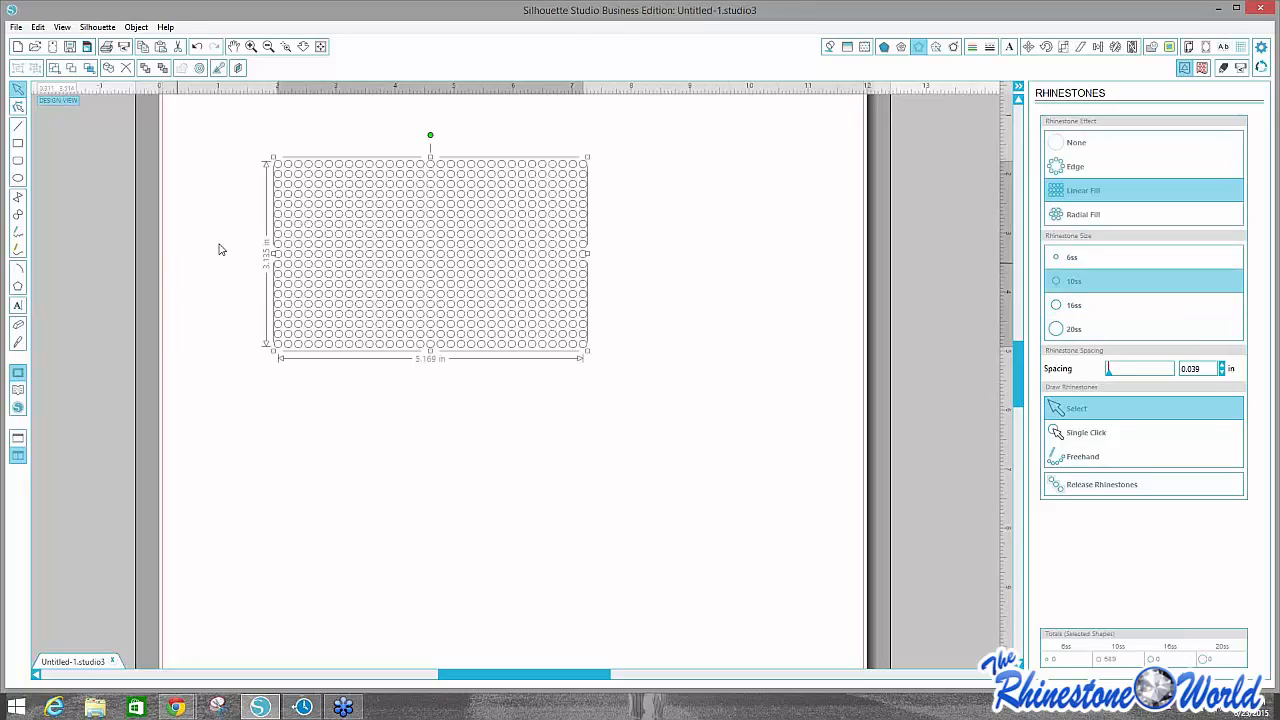
pyautogui.click(283, 224)
pyautogui.moveTo(283, 224); pyautogui.dragTo(385, 240)
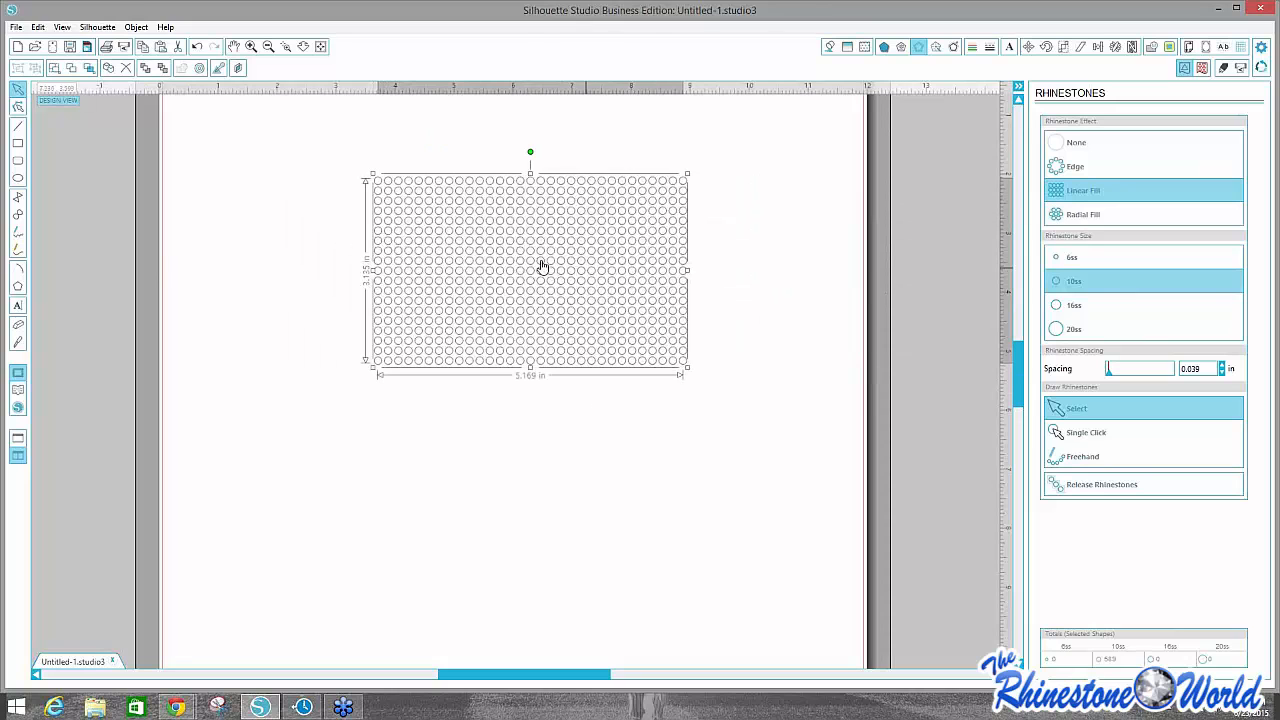
pyautogui.hotkey('ctrl', 'z')
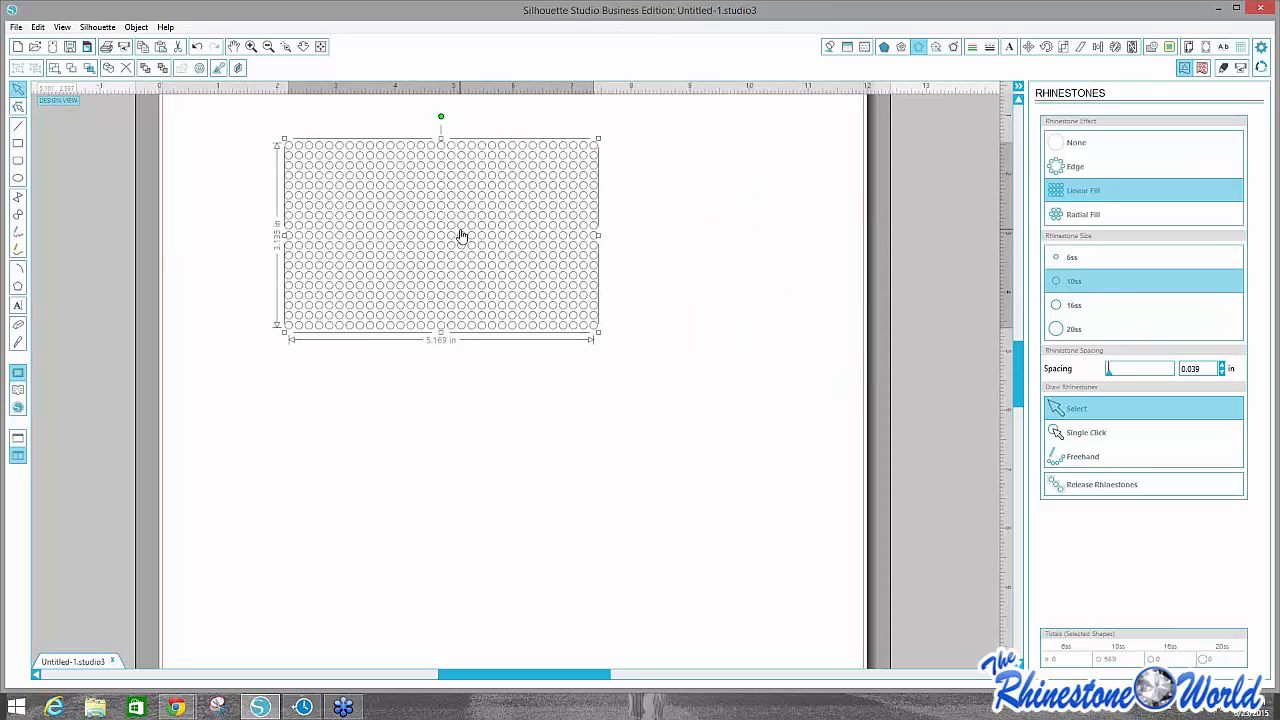
pyautogui.click(496, 322)
pyautogui.hotkey('ctrl', 'a')
pyautogui.hotkey('ctrl', 'y')
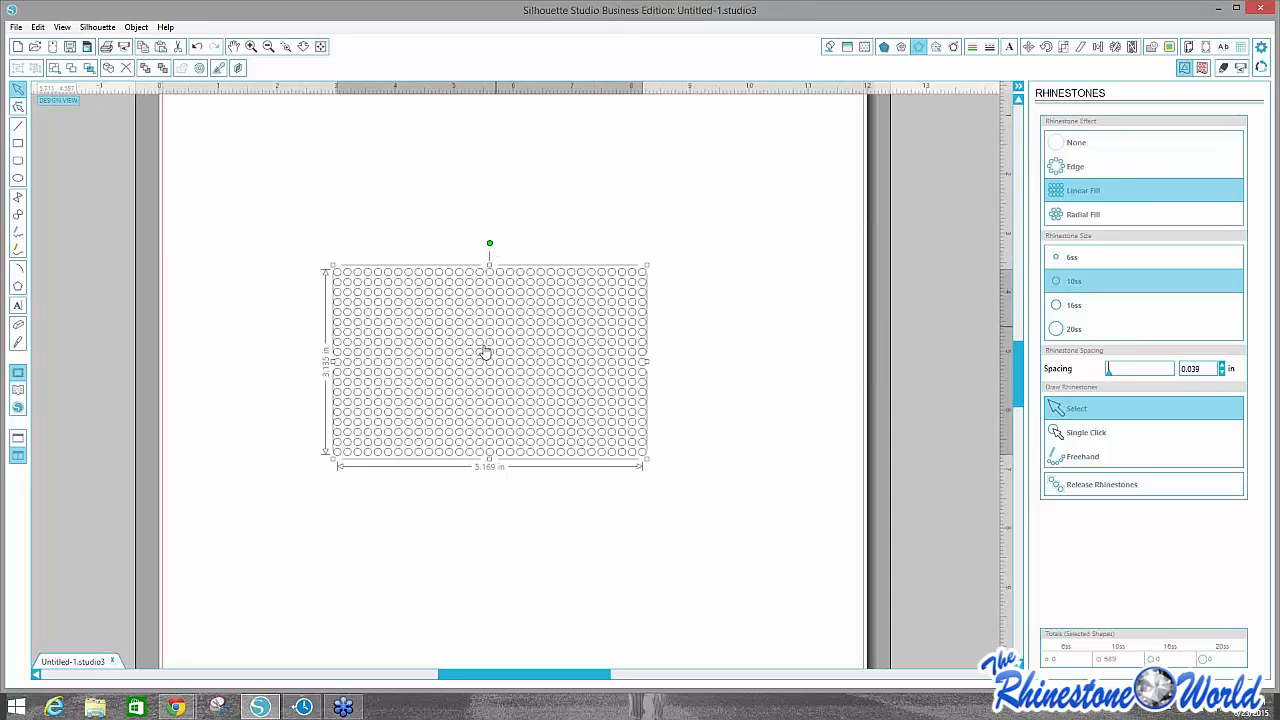
pyautogui.moveTo(511, 351); pyautogui.dragTo(528, 350)
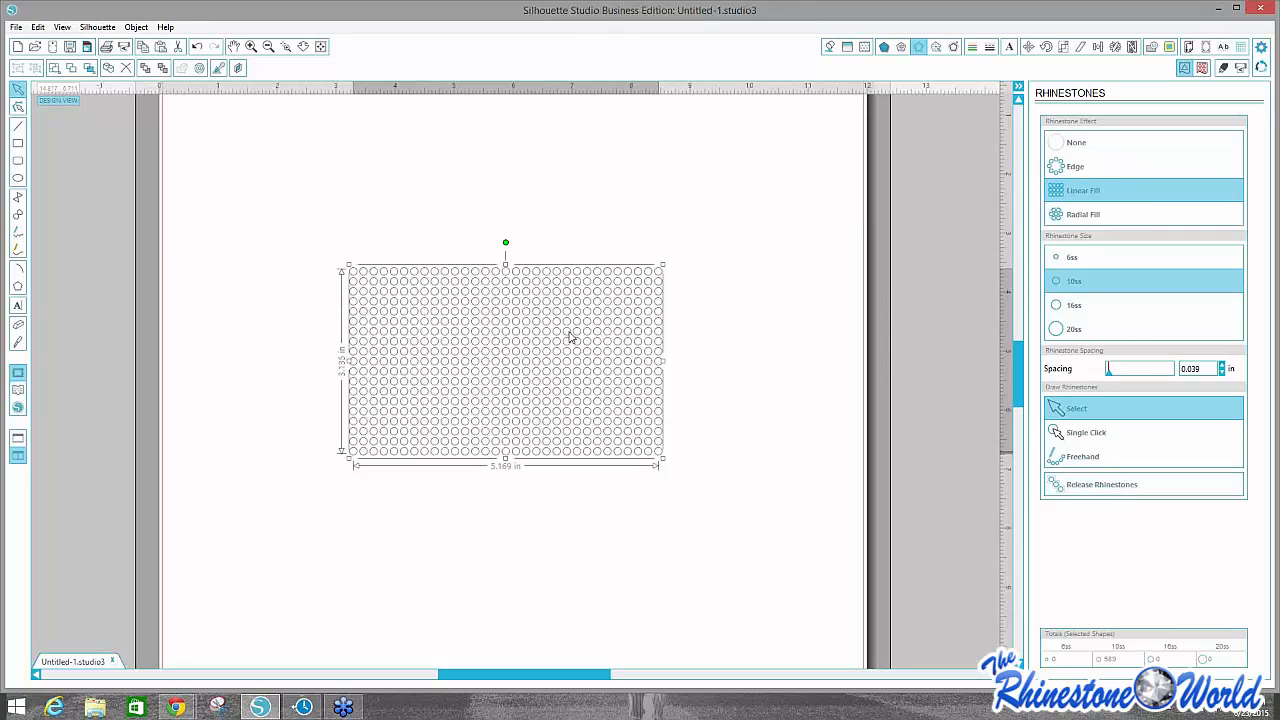
# Release the rectangle's linear fill into individual rhinestones and check it by selecting only the upper-left corner stone.
pyautogui.click(251, 294)
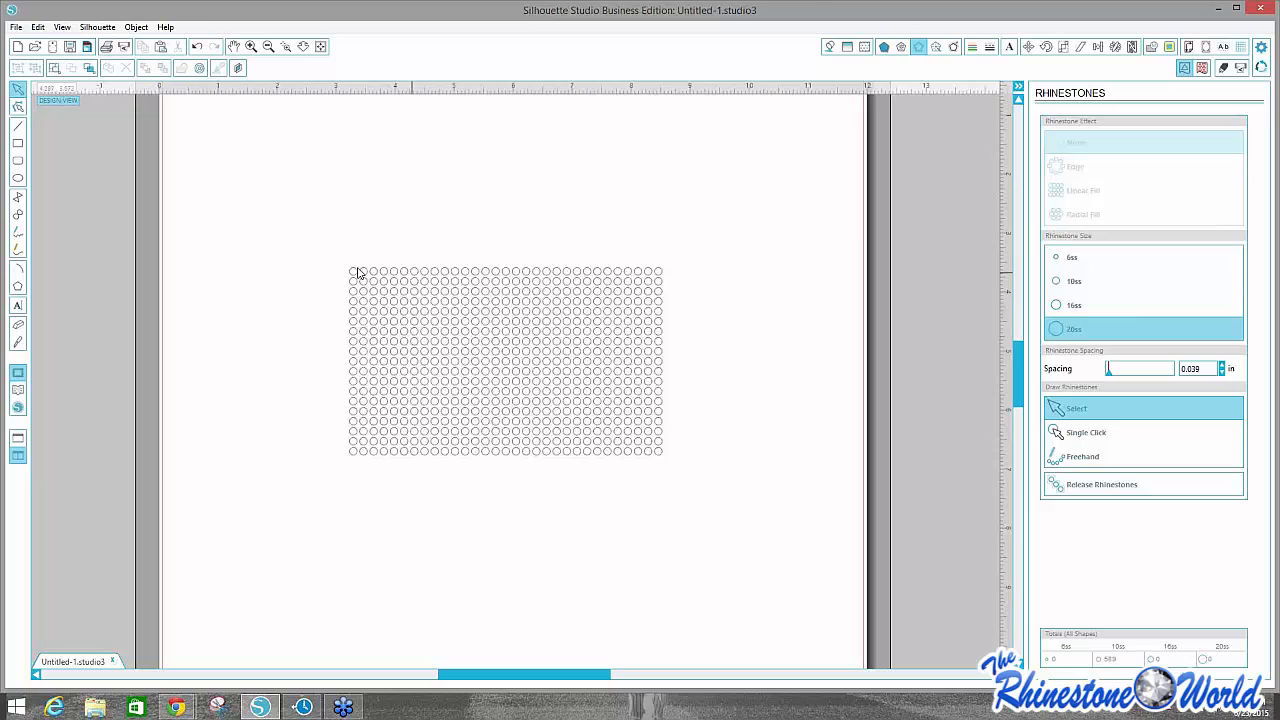
pyautogui.click(358, 276)
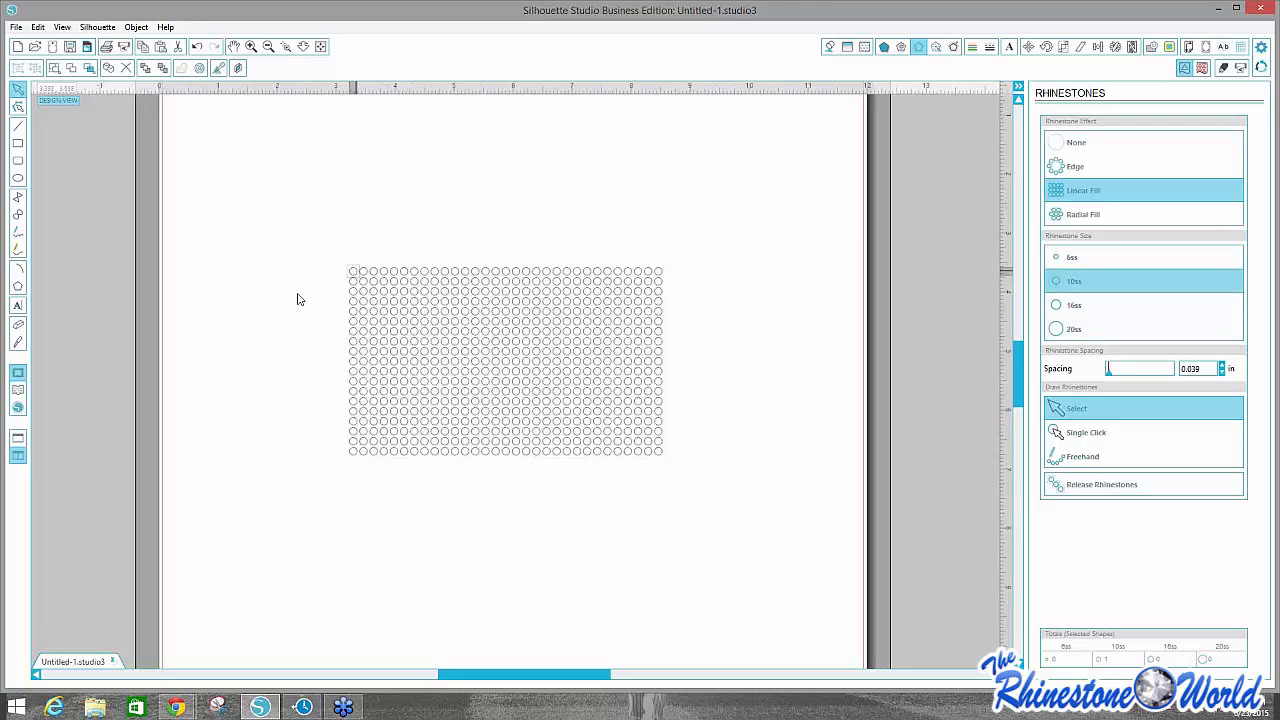
pyautogui.click(316, 236)
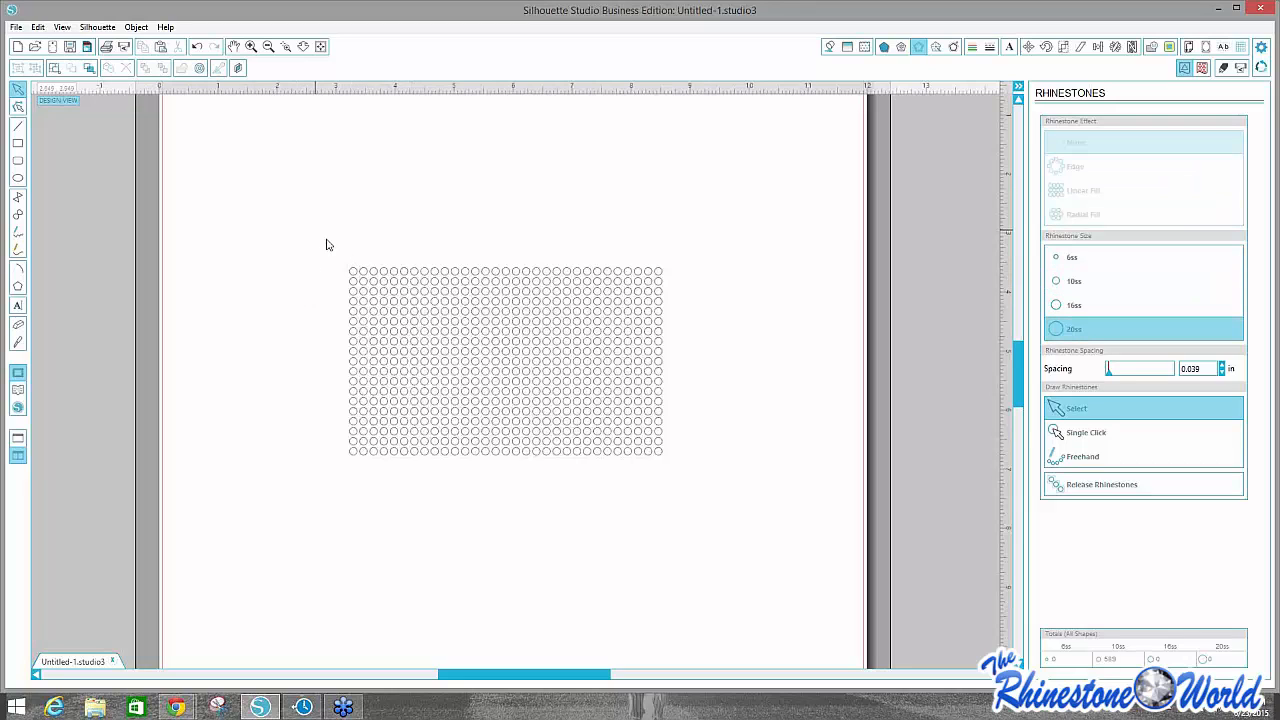
# Select the whole grid of released stones and view the editing commands available for them.
pyautogui.moveTo(326, 244); pyautogui.dragTo(772, 530)
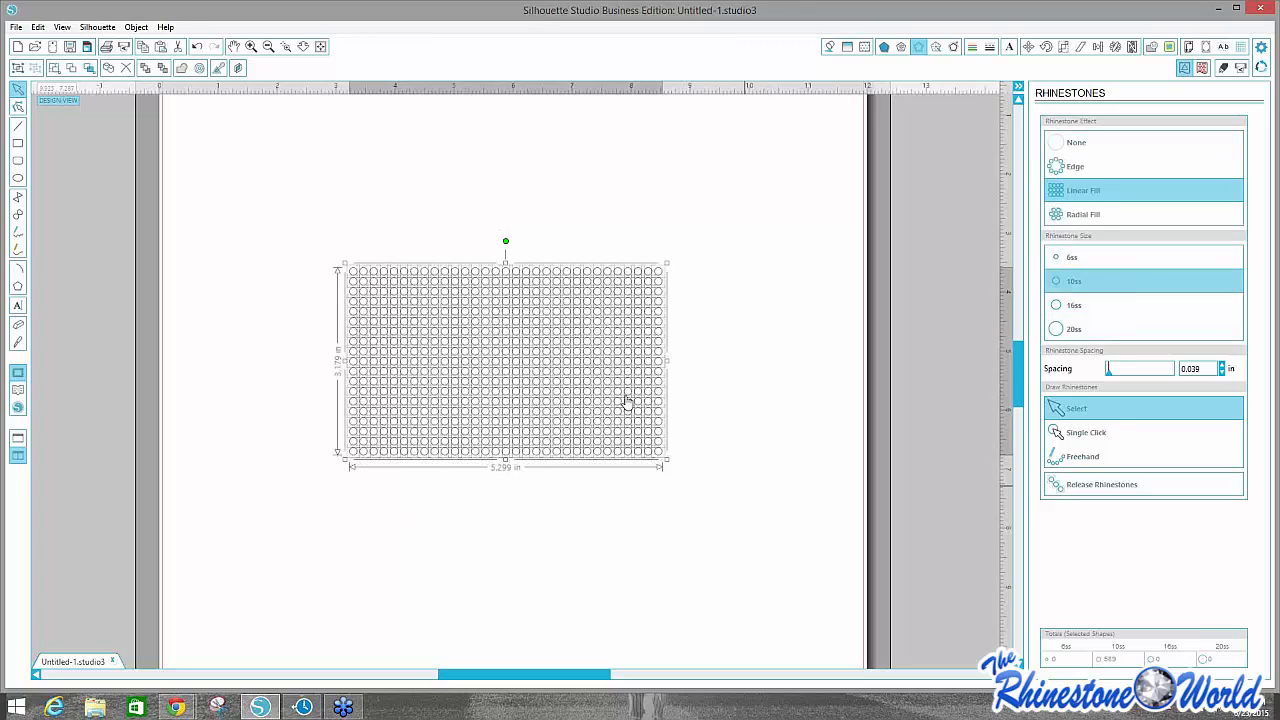
pyautogui.rightClick(494, 333)
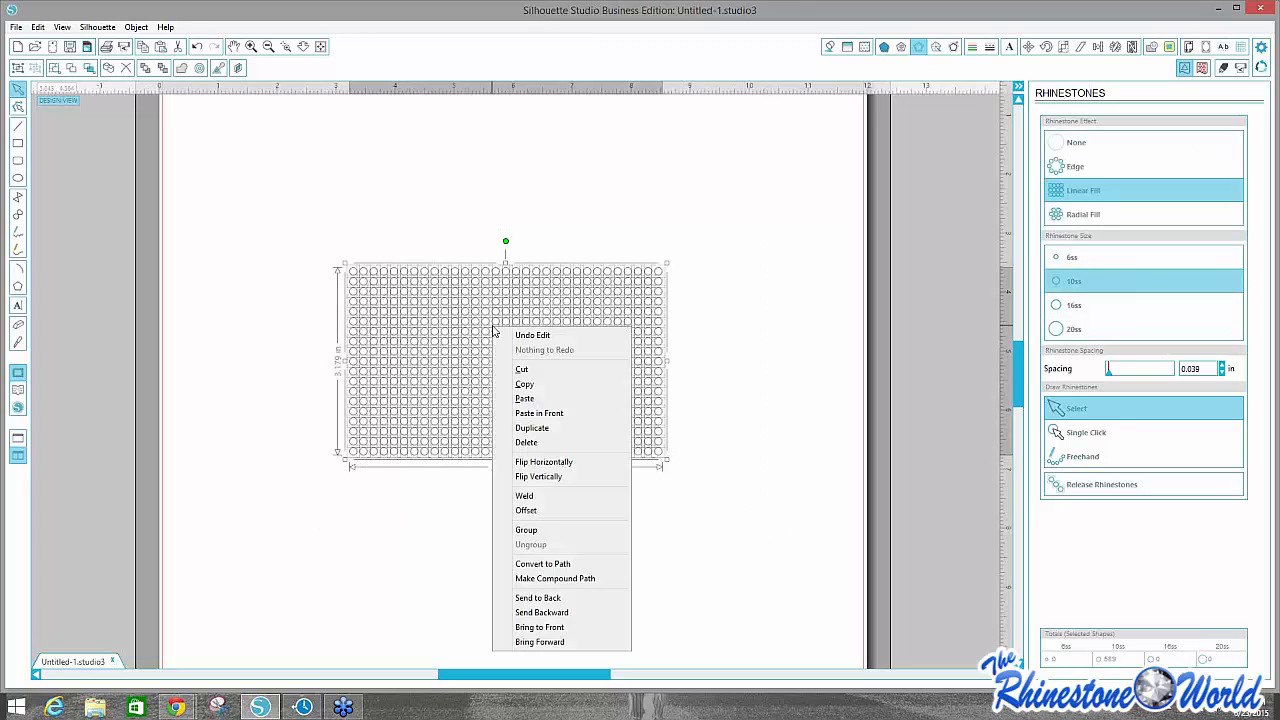
pyautogui.click(785, 325)
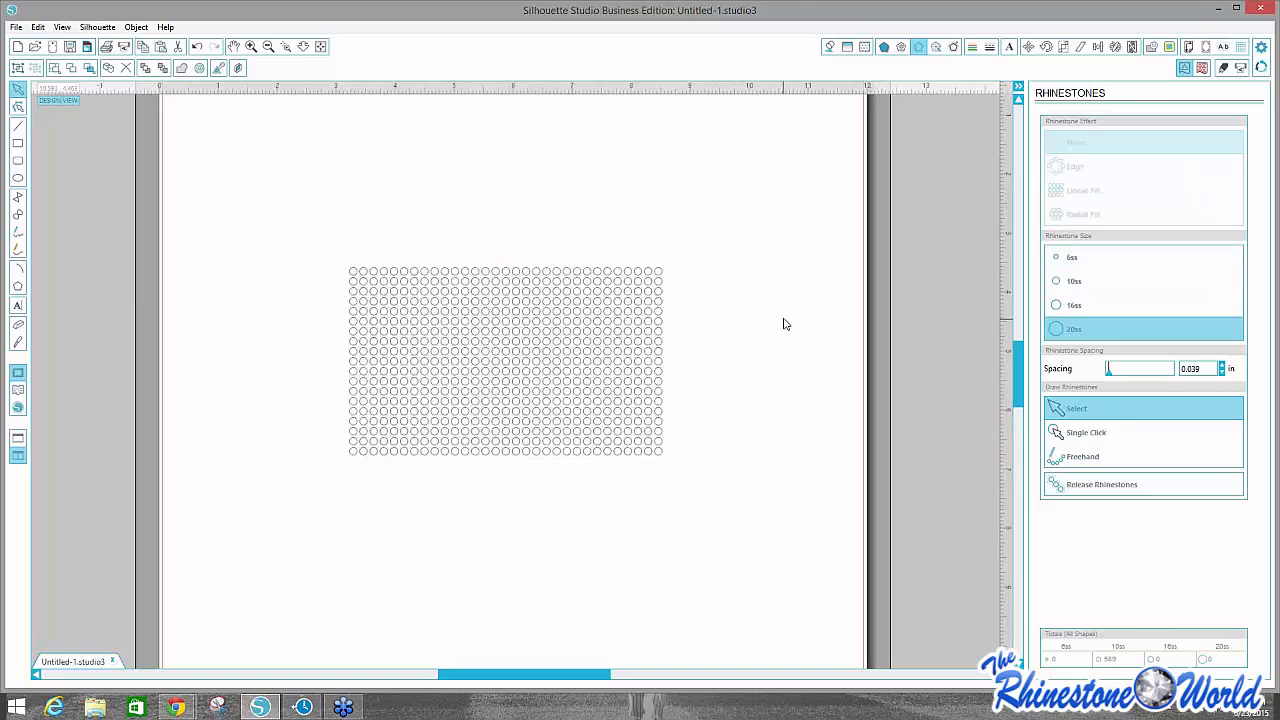
# Fill the block of stones 12 columns wide and 8 rows high at the grid's upper-left corner with blue.
pyautogui.moveTo(397, 321); pyautogui.dragTo(494, 348)
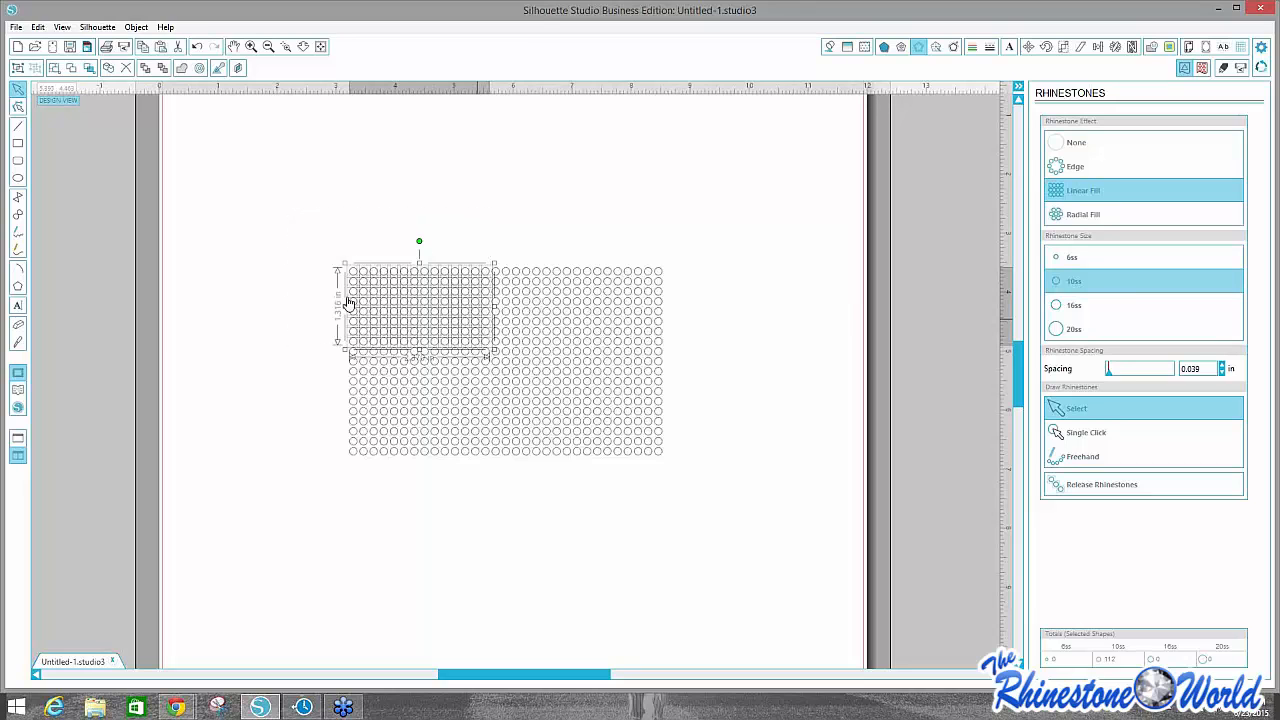
pyautogui.click(251, 46)
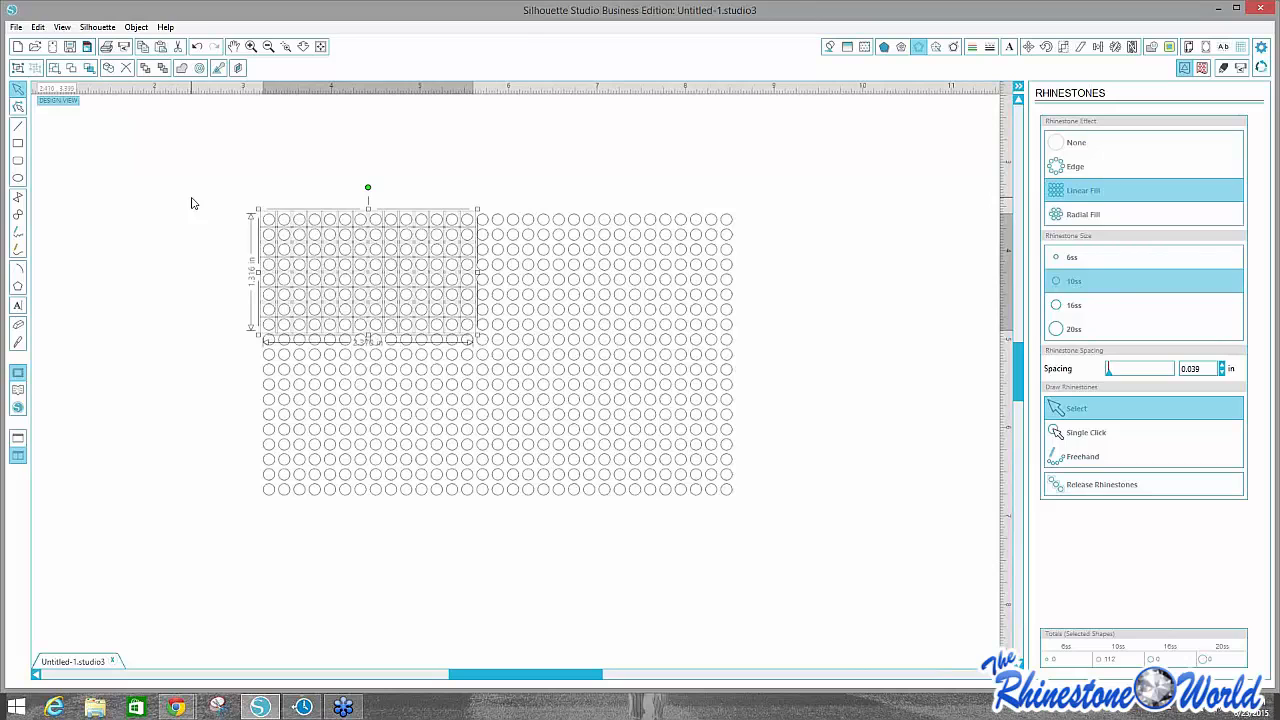
pyautogui.click(192, 201)
pyautogui.click(251, 46)
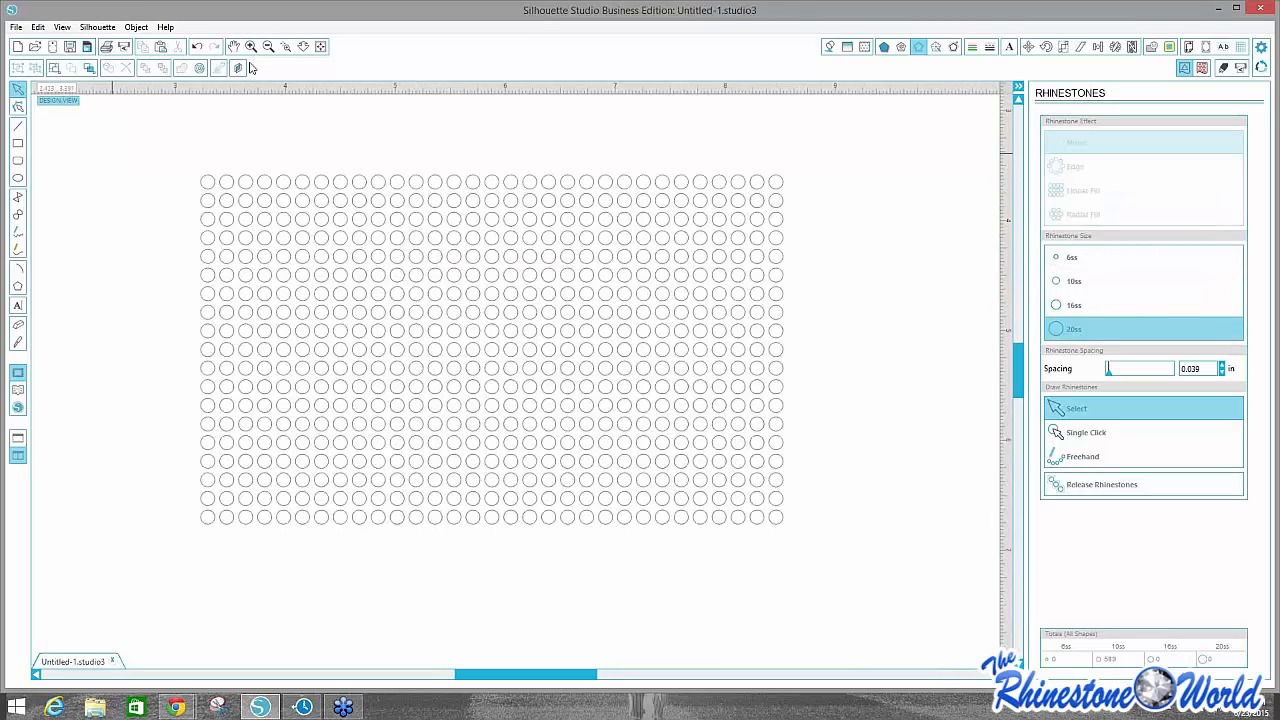
pyautogui.moveTo(115, 120); pyautogui.dragTo(393, 298)
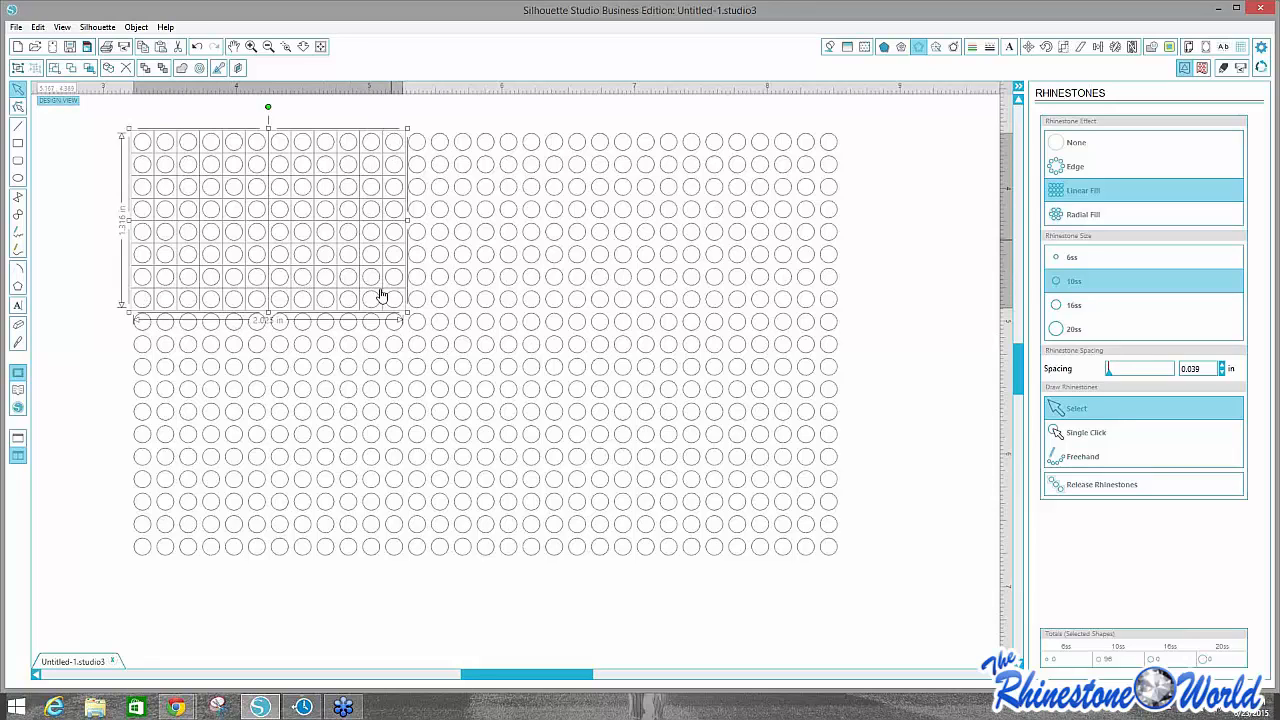
pyautogui.click(831, 47)
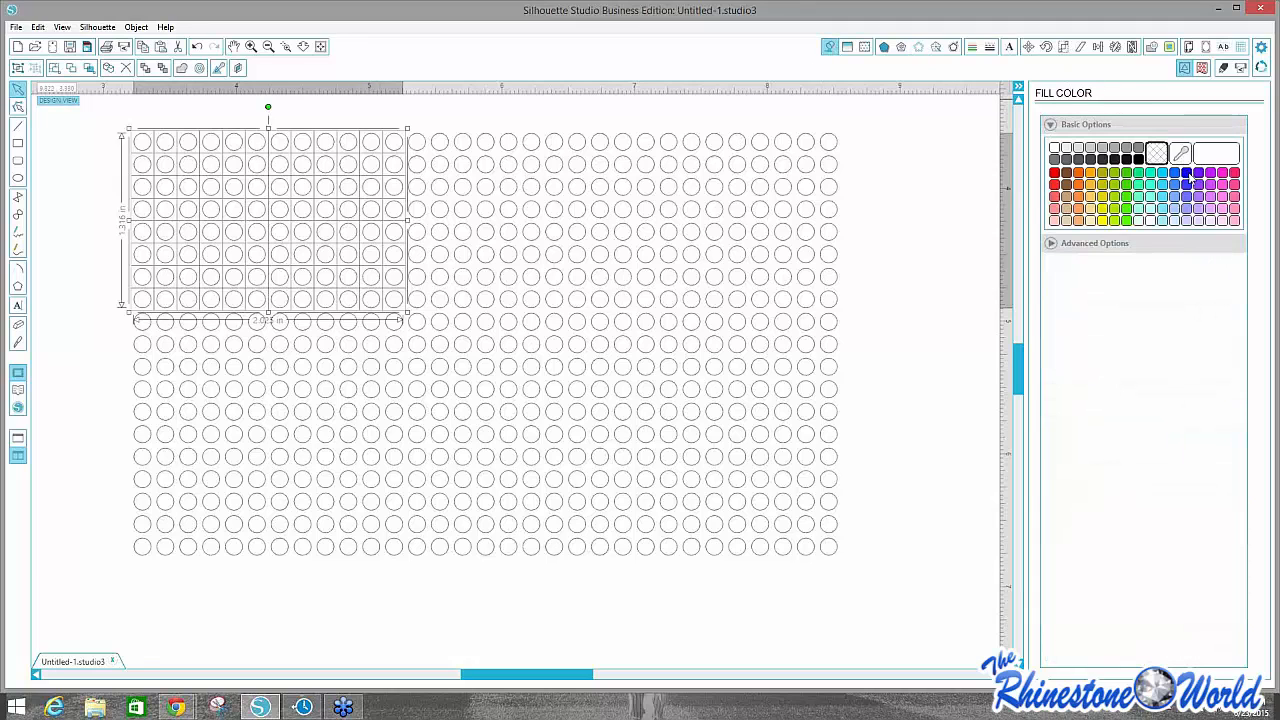
pyautogui.click(1187, 173)
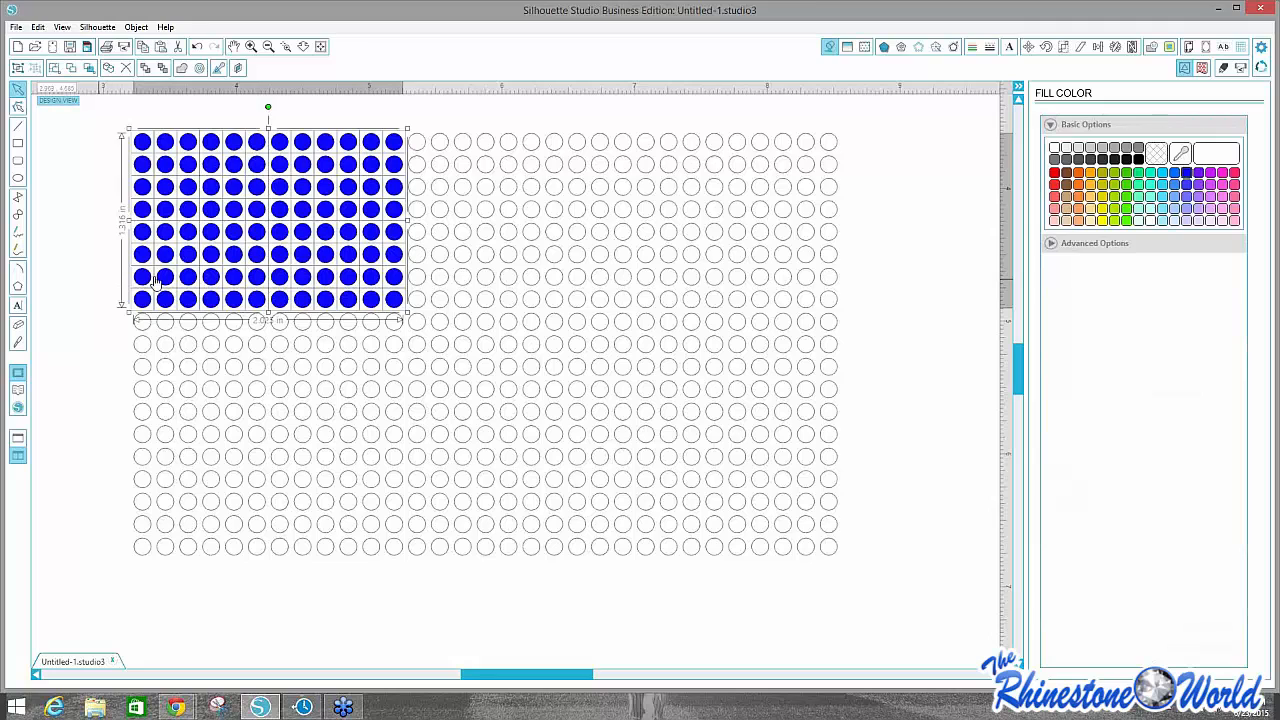
pyautogui.click(428, 266)
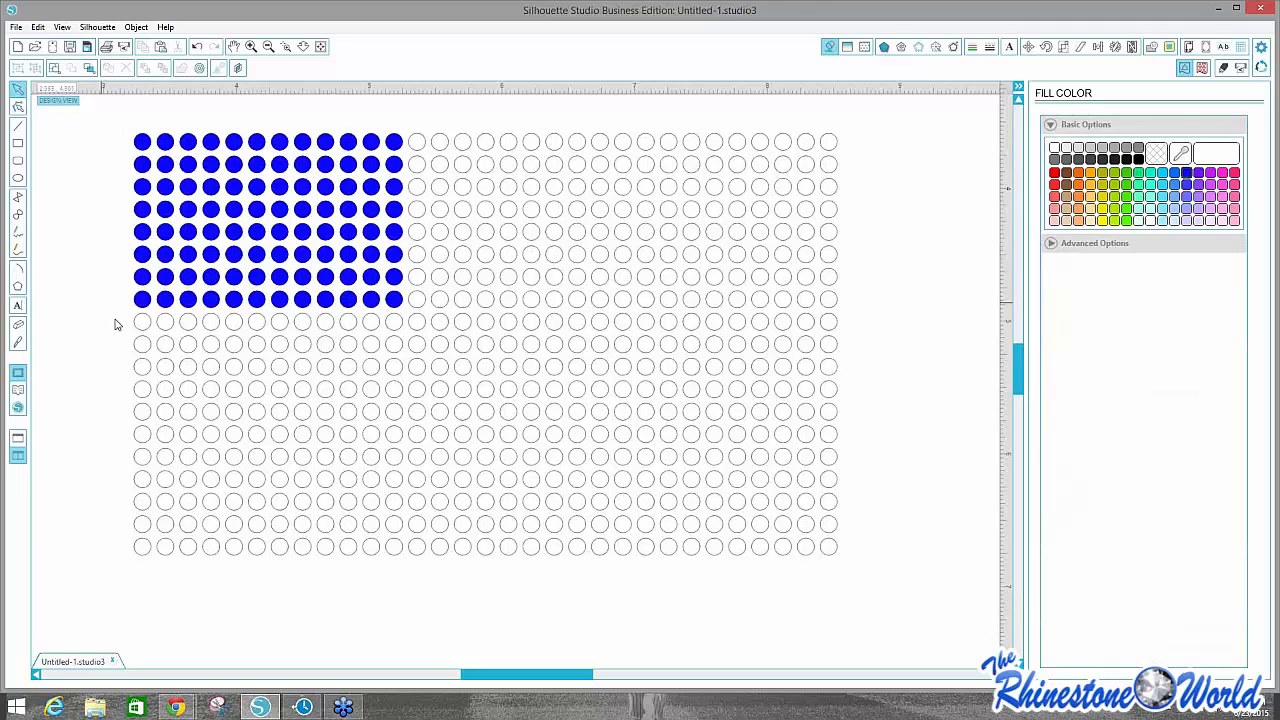
# Fill the 12 stones in the row directly below the blue block with the same blue.
pyautogui.moveTo(115, 324); pyautogui.dragTo(399, 324)
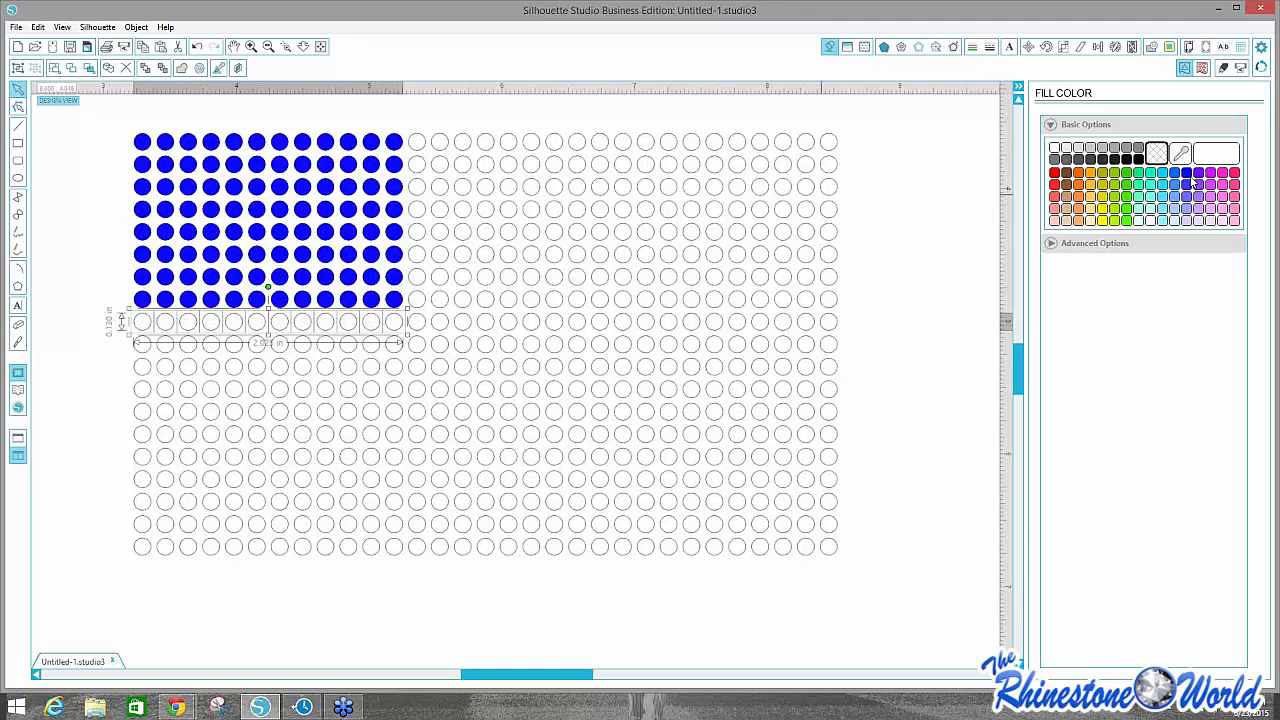
pyautogui.click(1185, 173)
pyautogui.click(424, 117)
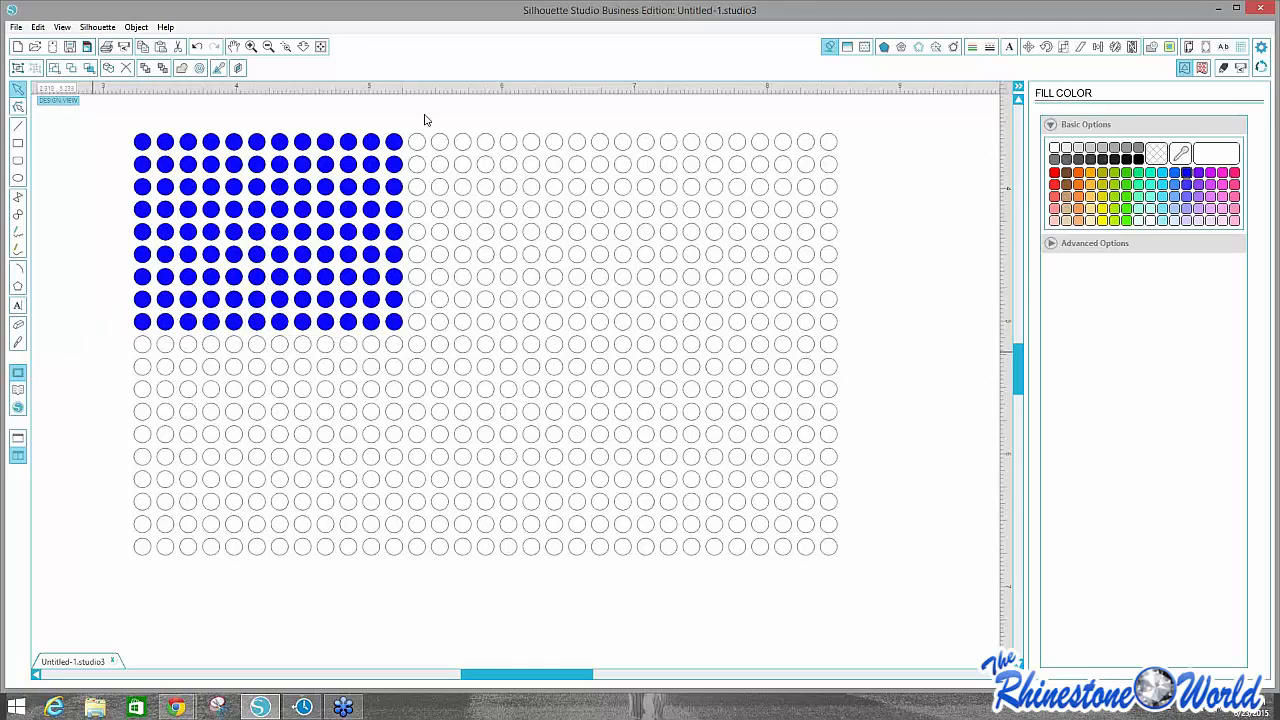
# Extend the blue block by one column, filling the nine stones directly beside its right edge with the same blue.
pyautogui.moveTo(420, 117); pyautogui.dragTo(416, 330)
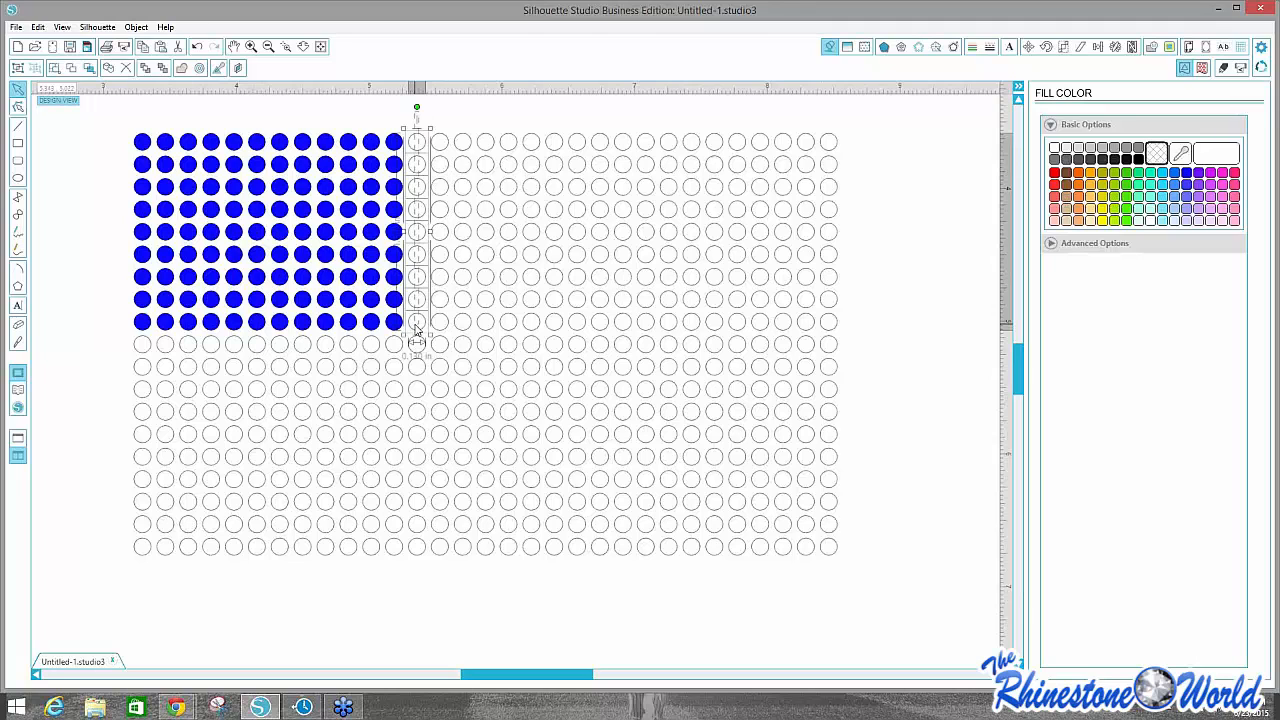
pyautogui.click(1187, 173)
pyautogui.click(69, 270)
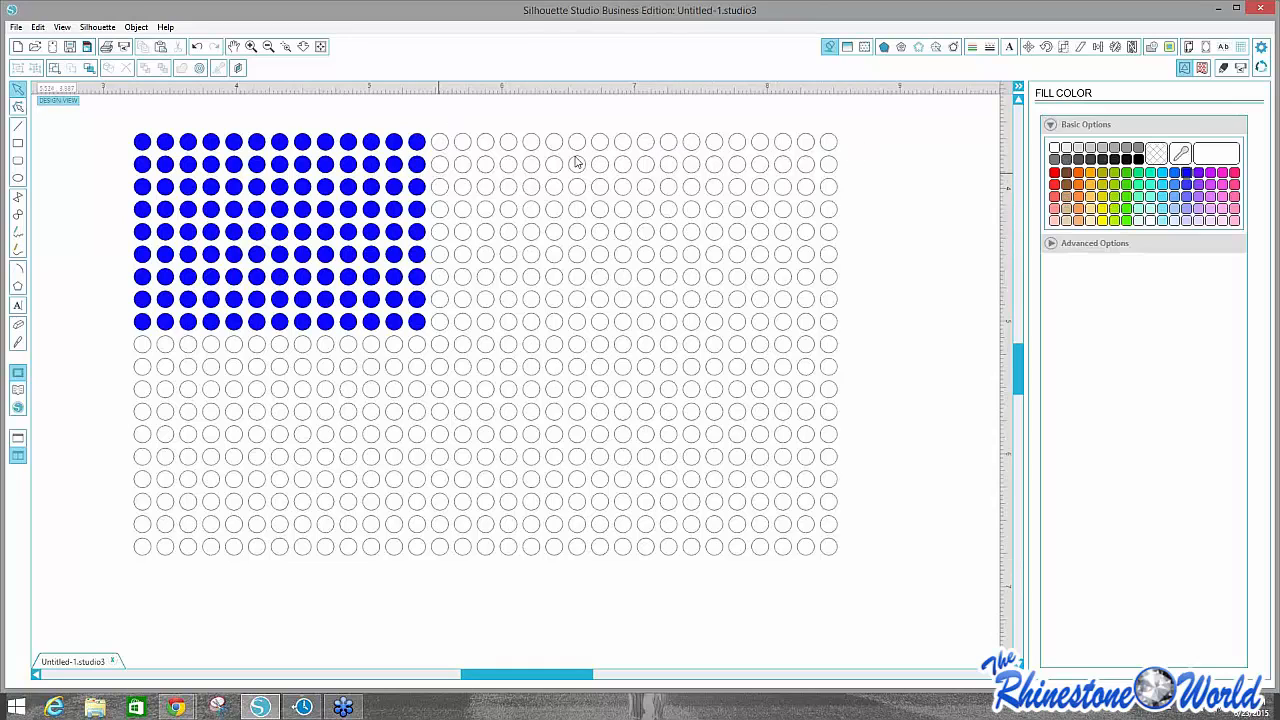
# Fill the stones to the right of the blue block in rows 1–2 and rows 5–6 with red.
pyautogui.moveTo(863, 135); pyautogui.dragTo(429, 168)
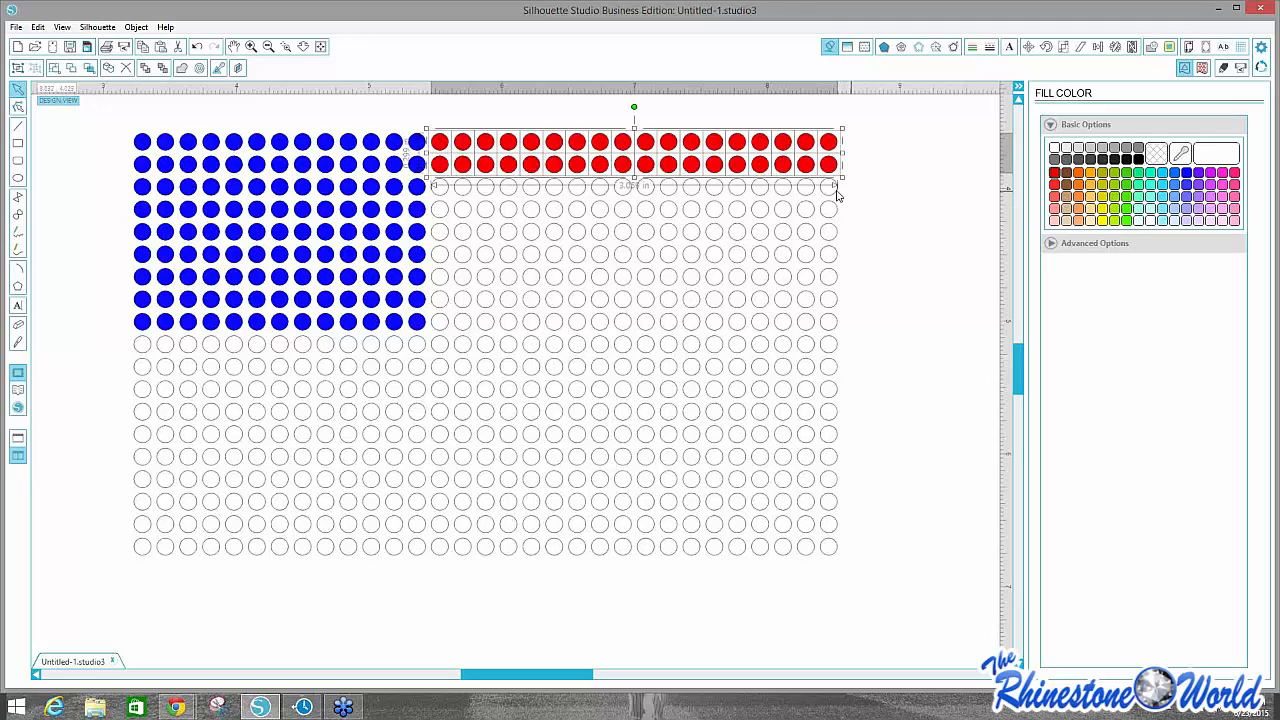
pyautogui.click(857, 166)
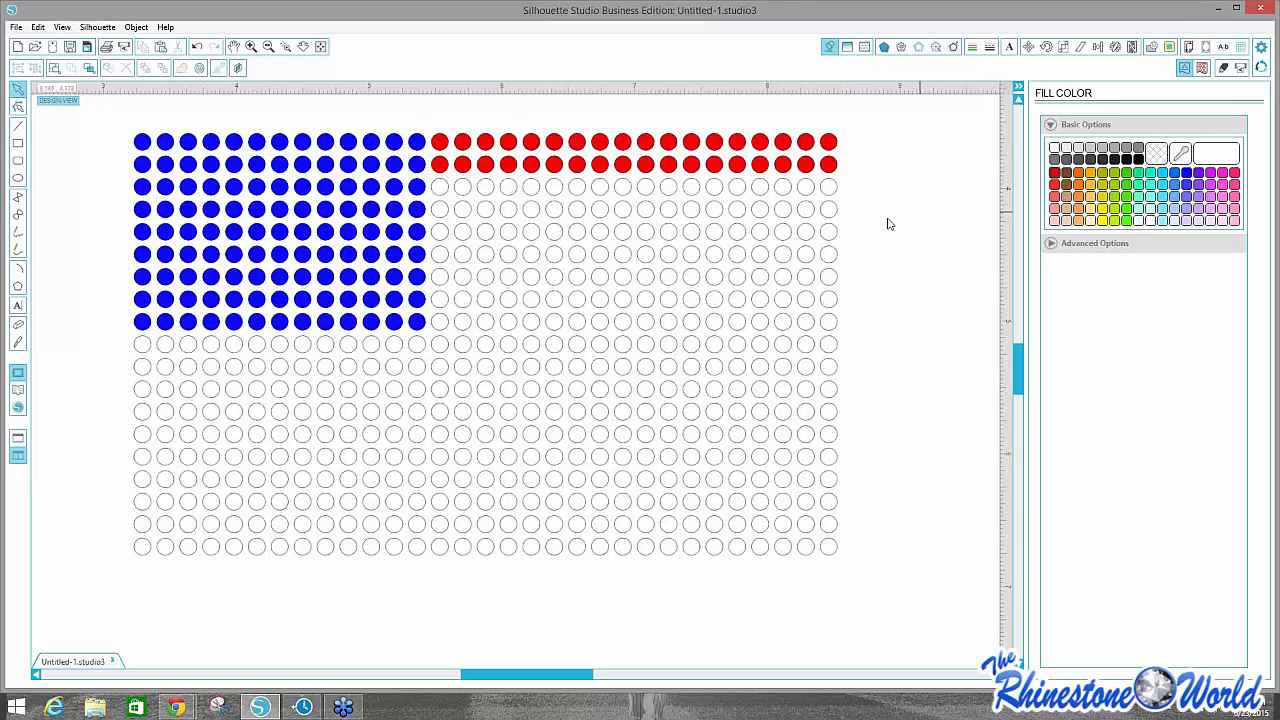
pyautogui.moveTo(851, 235); pyautogui.dragTo(439, 256)
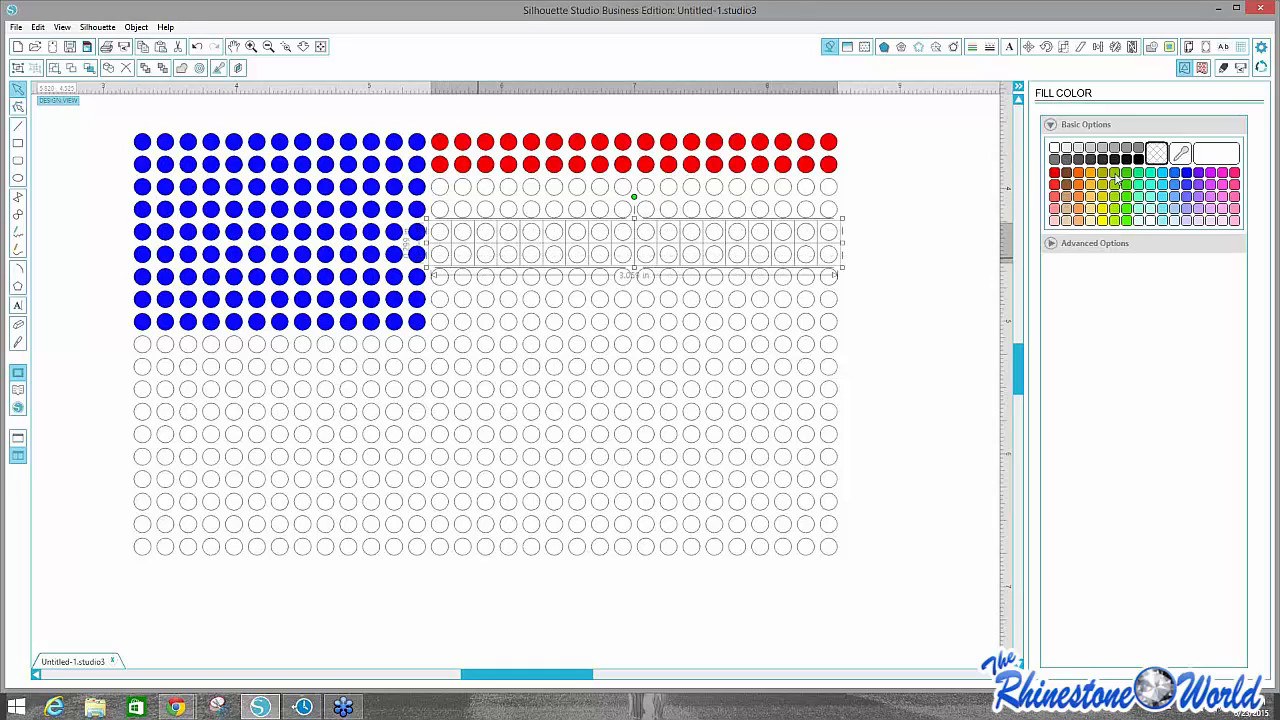
pyautogui.click(1055, 175)
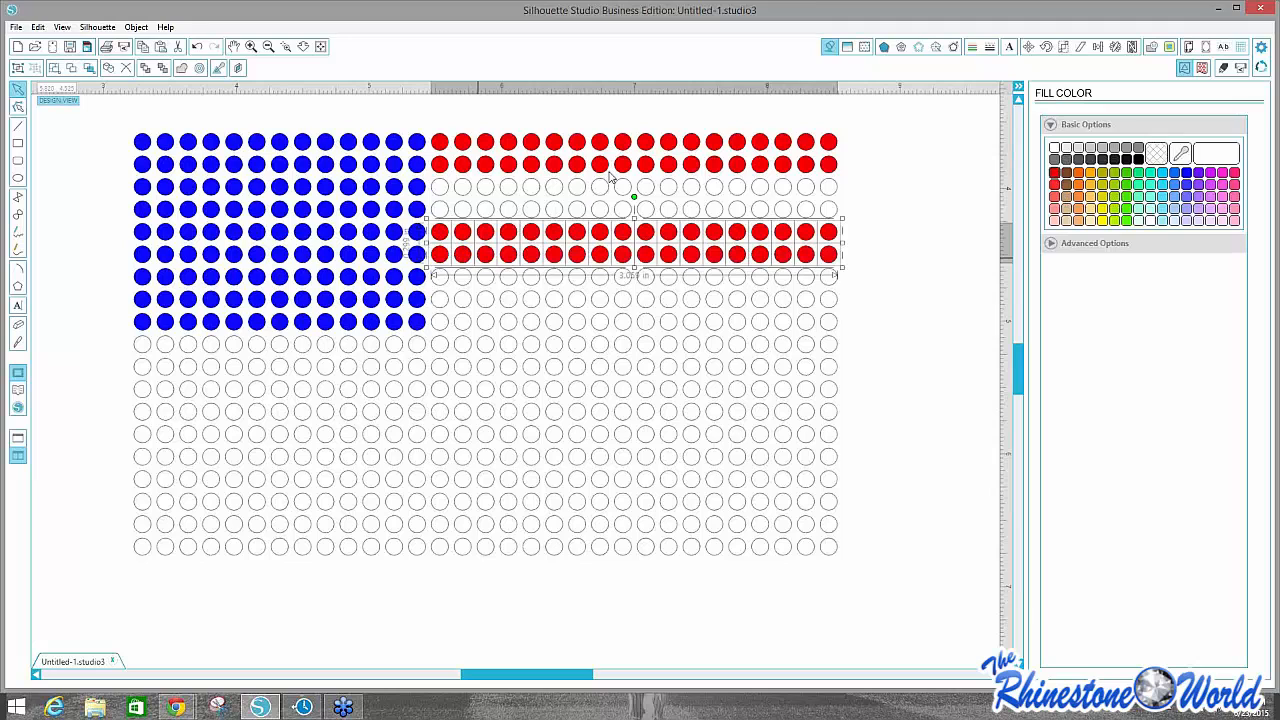
pyautogui.click(856, 324)
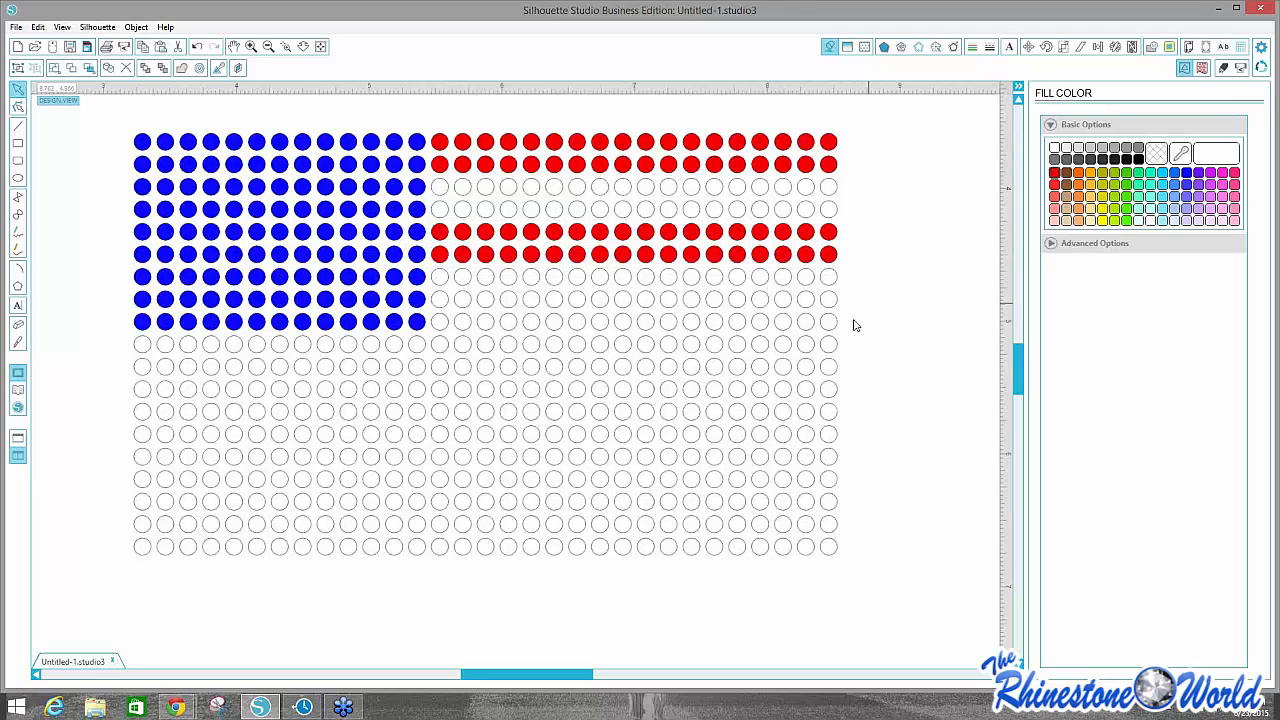
# Fill rows 9–10 to the right of the blue block and the 13 stones directly beneath the block with red.
pyautogui.click(447, 340)
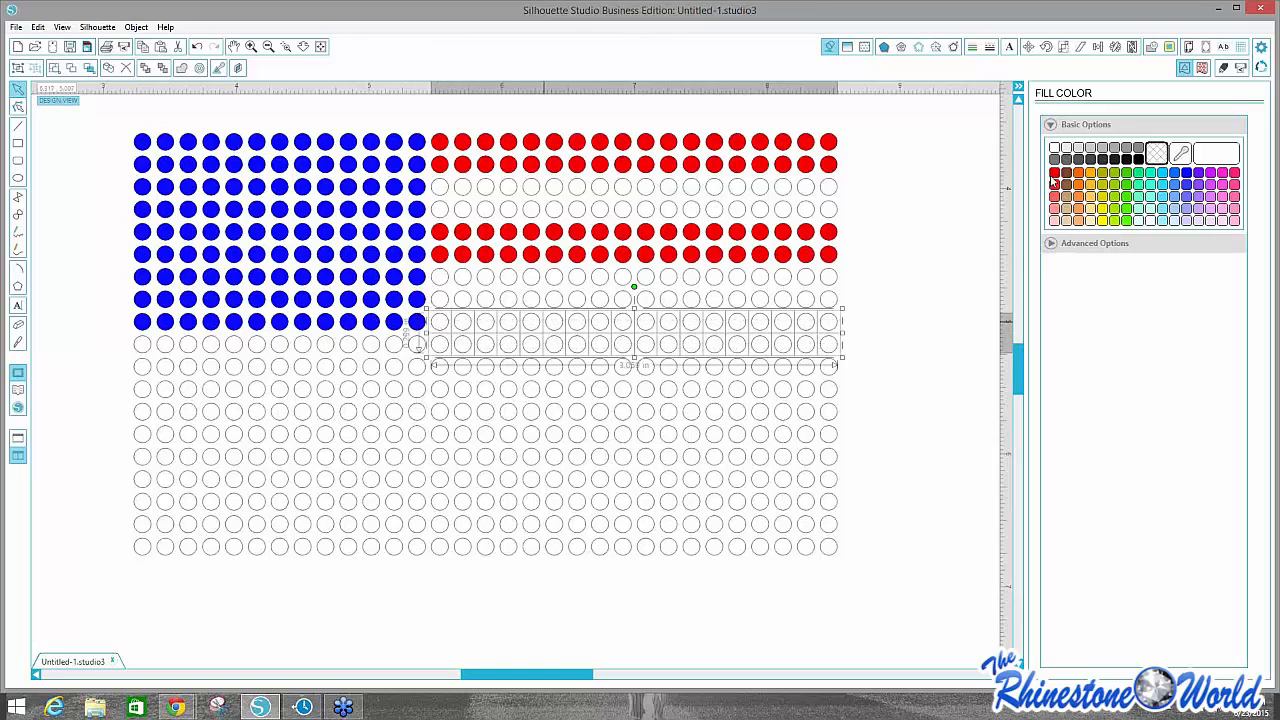
pyautogui.click(1053, 173)
pyautogui.click(372, 352)
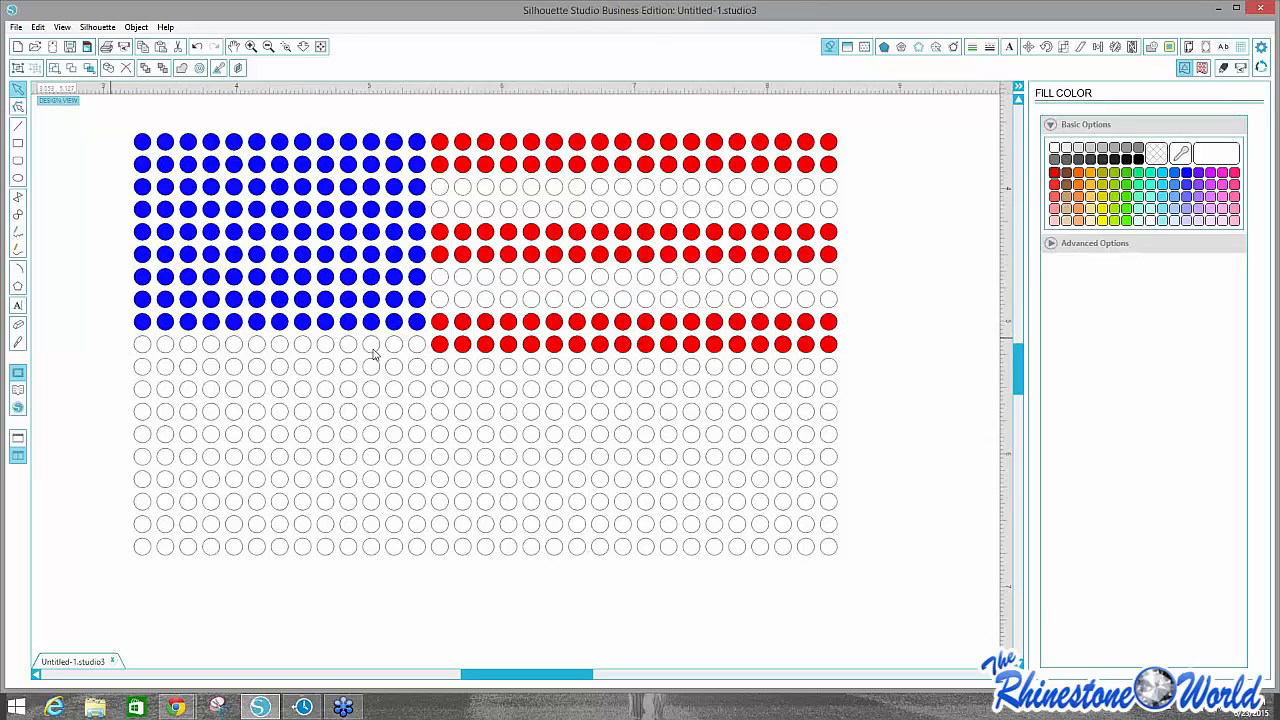
pyautogui.moveTo(373, 349); pyautogui.dragTo(419, 346)
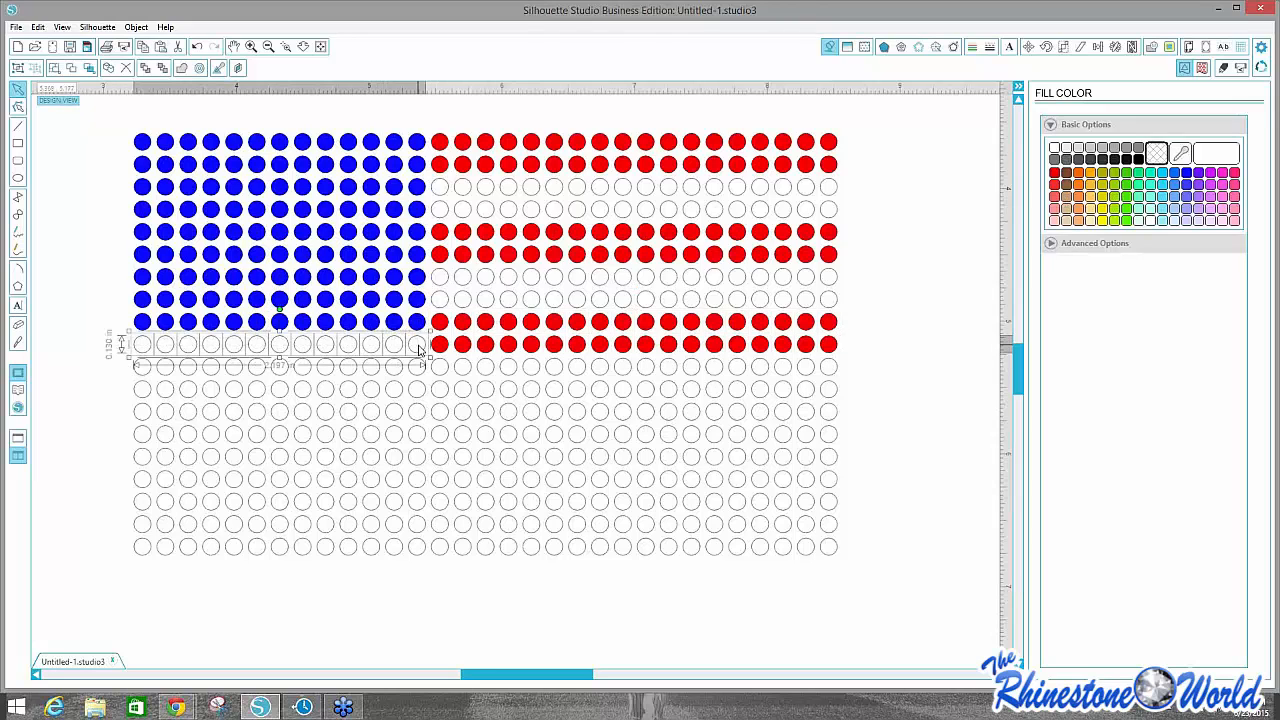
pyautogui.click(1053, 173)
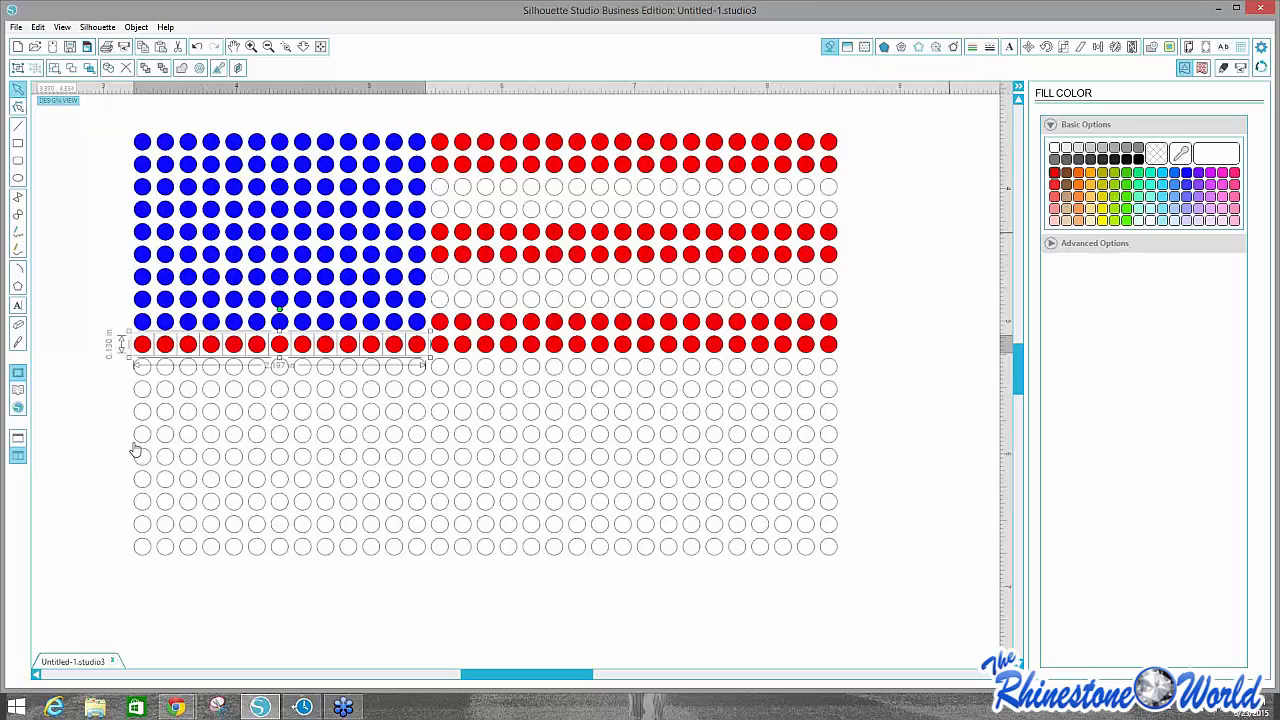
pyautogui.click(146, 375)
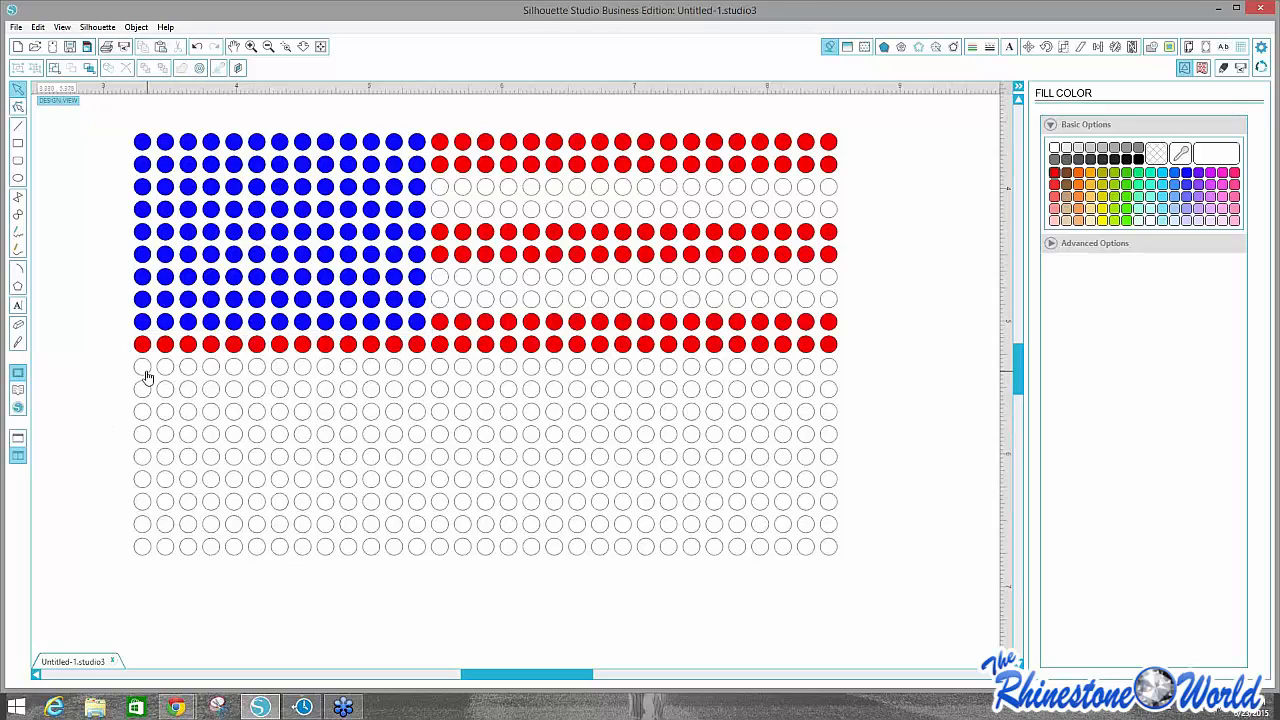
# Fill the full-width stone rows 13–14 and 17–18 of the grid with red.
pyautogui.click(146, 375)
pyautogui.click(139, 378)
pyautogui.moveTo(838, 422); pyautogui.dragTo(840, 442)
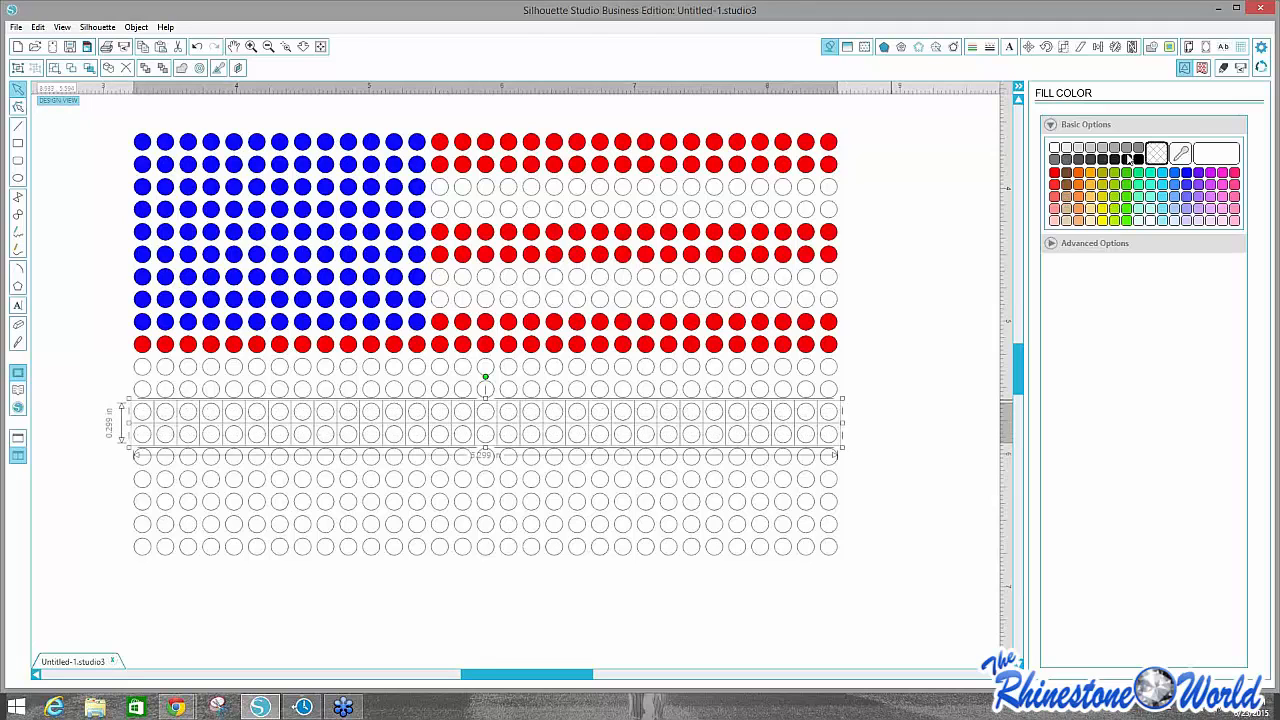
pyautogui.click(1055, 173)
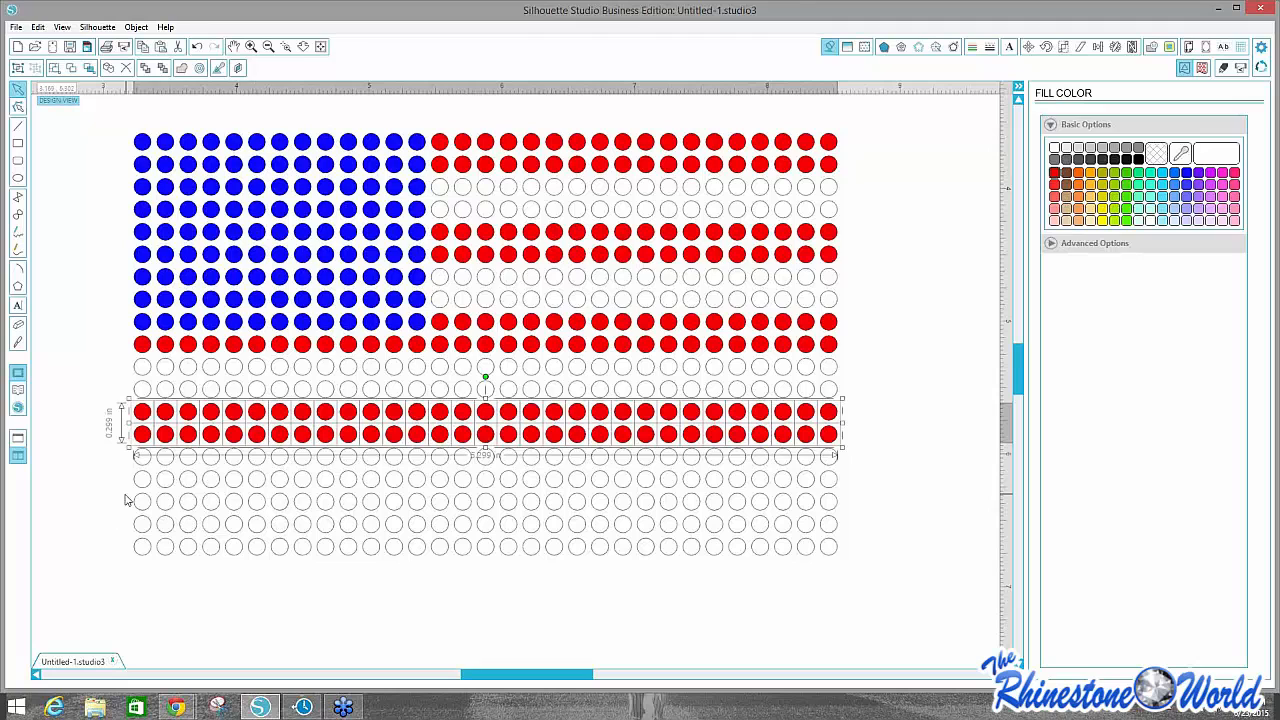
pyautogui.moveTo(124, 496); pyautogui.dragTo(843, 528)
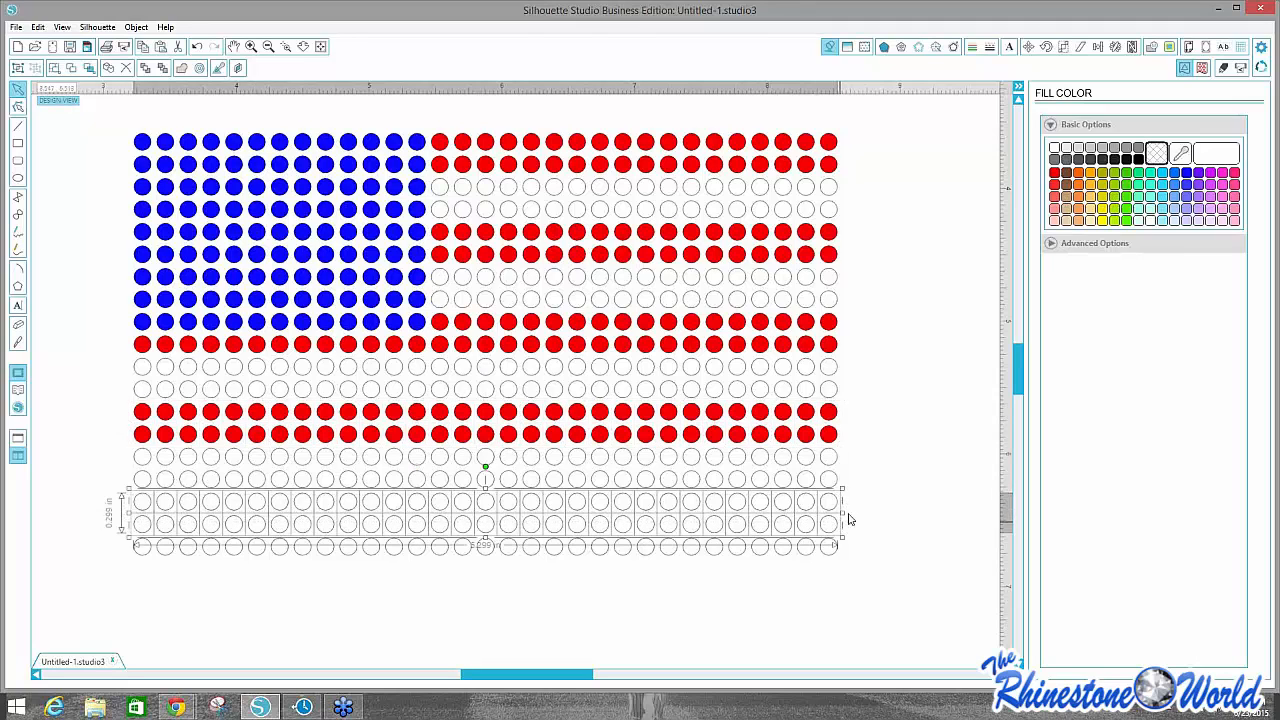
pyautogui.click(1054, 172)
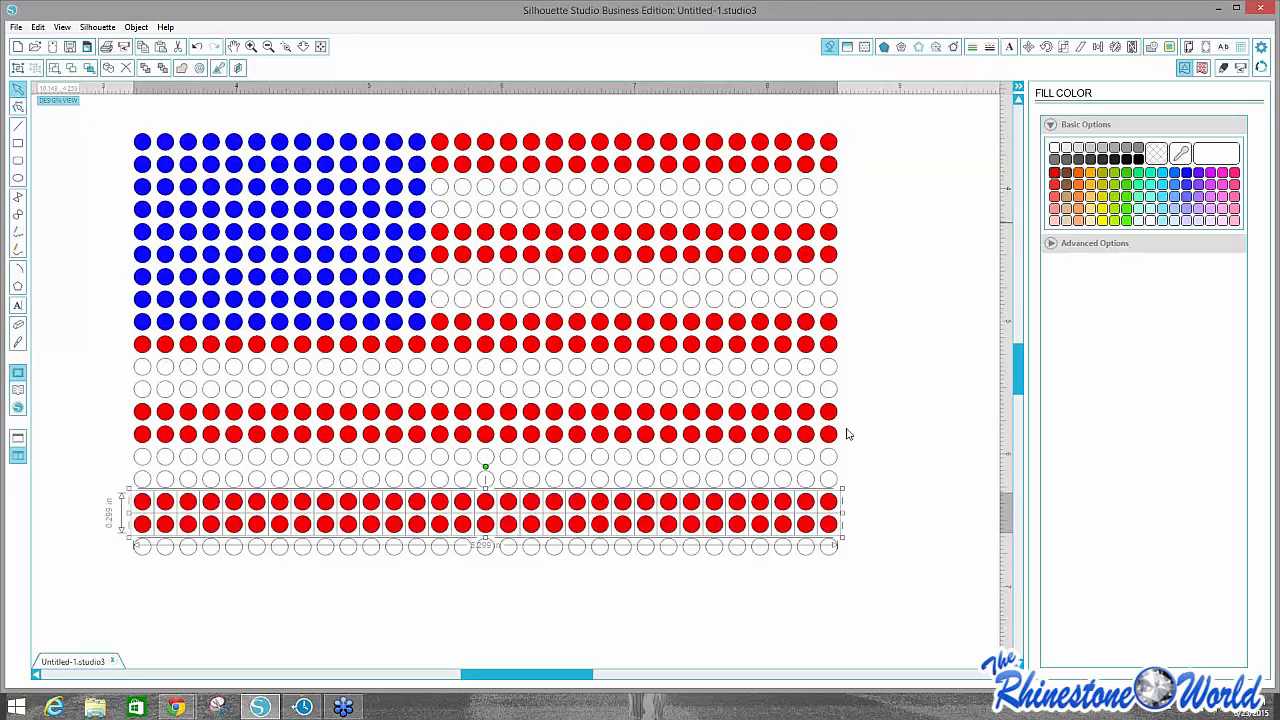
pyautogui.click(92, 558)
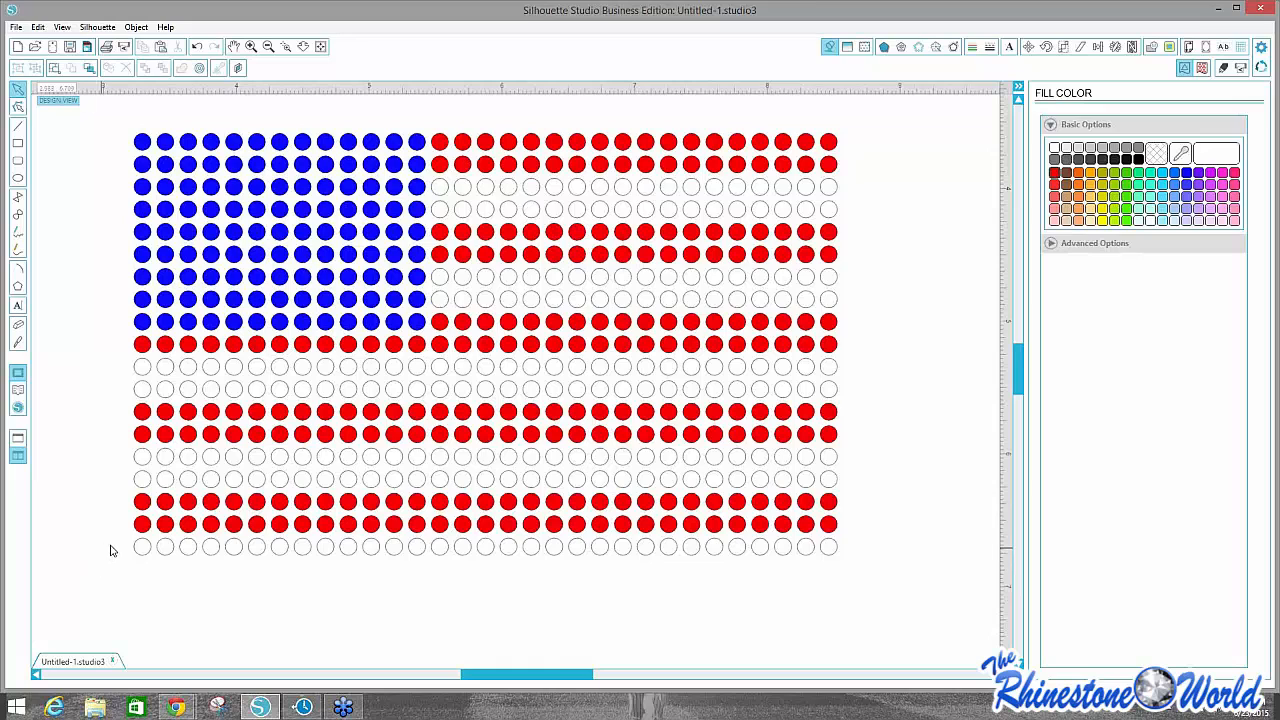
# Delete the leftover bottom row of unfilled stones below the last red stripe.
pyautogui.moveTo(111, 550); pyautogui.dragTo(840, 562)
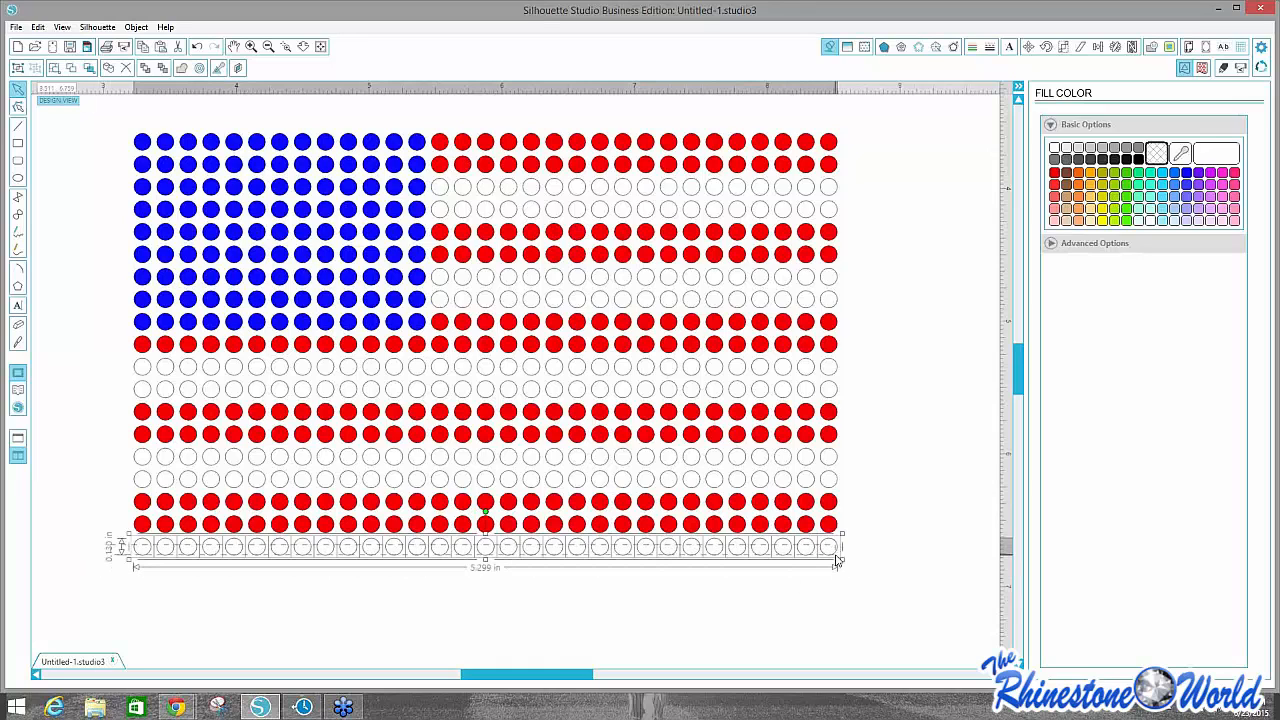
pyautogui.press('Delete')
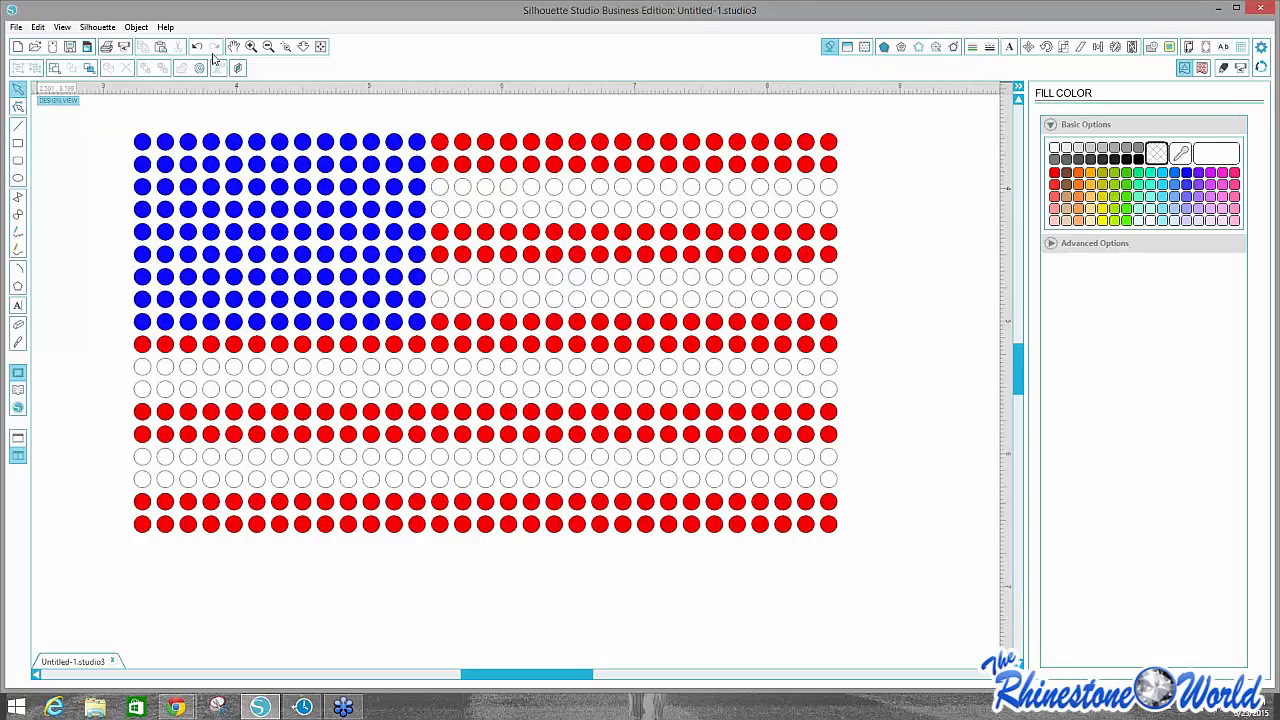
# Try red on the bottom row of the blue block, and change that row back to blue.
pyautogui.click(268, 47)
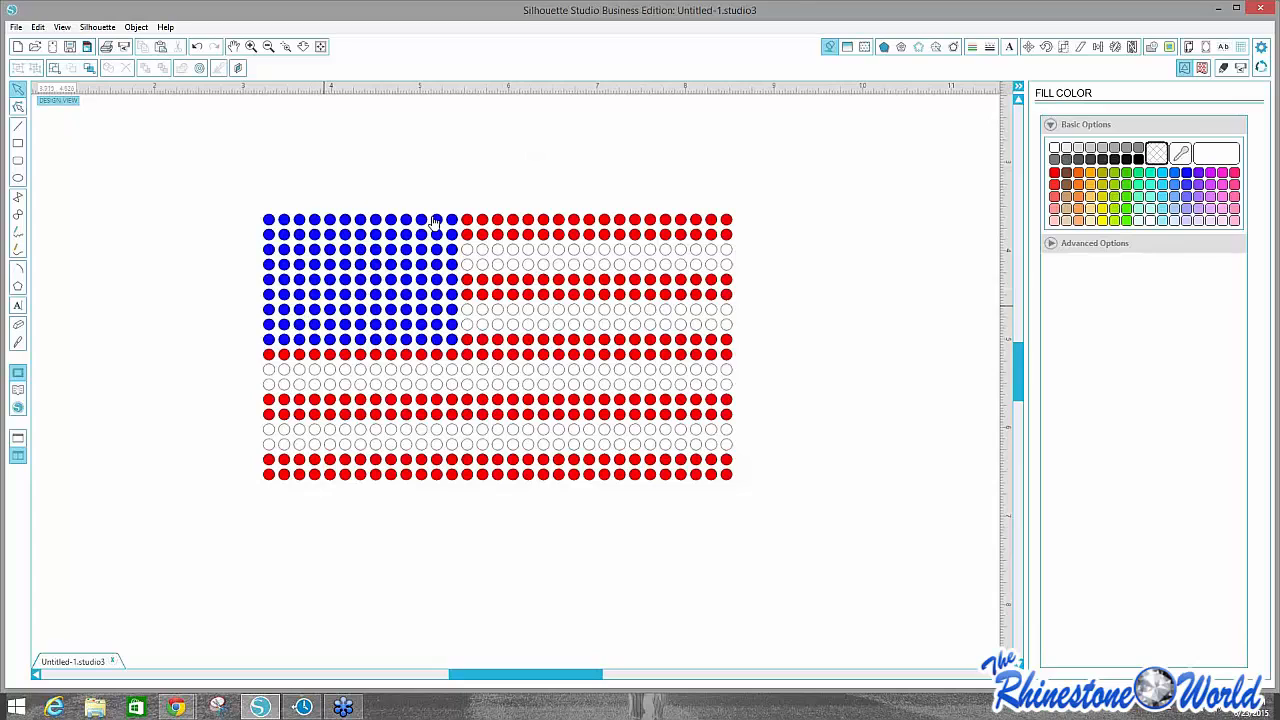
pyautogui.click(456, 345)
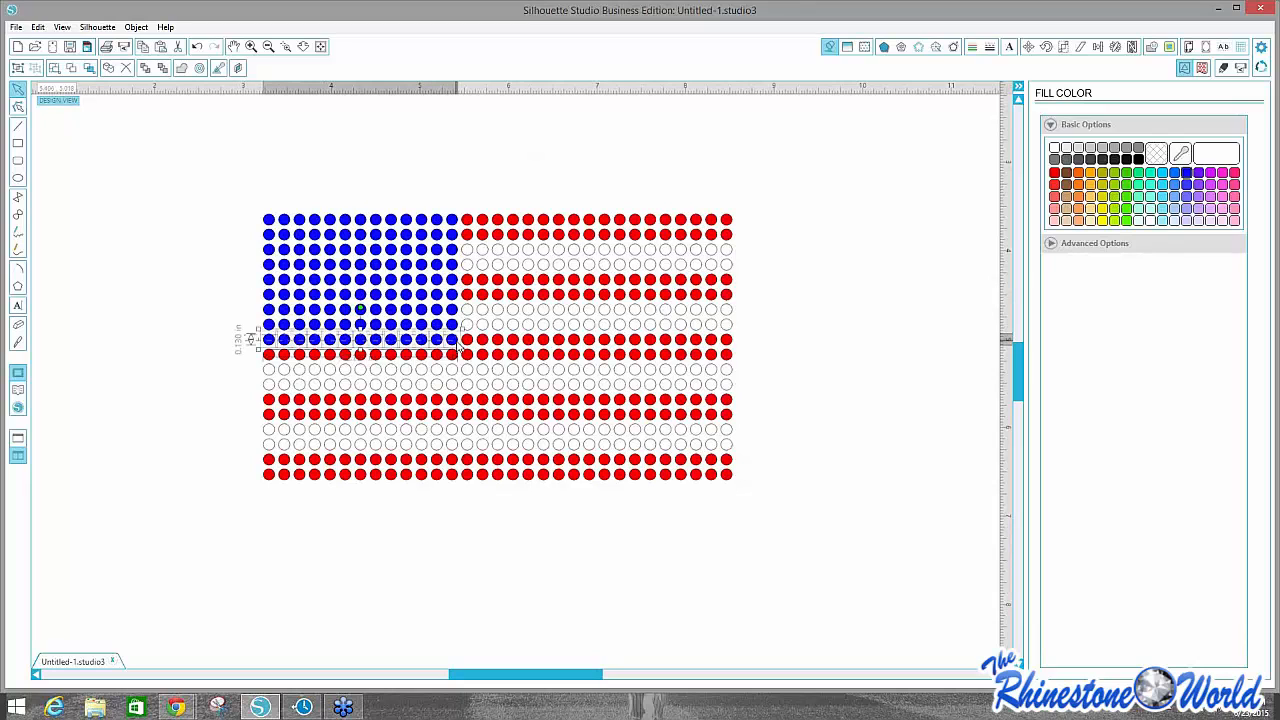
pyautogui.click(1054, 172)
pyautogui.click(486, 143)
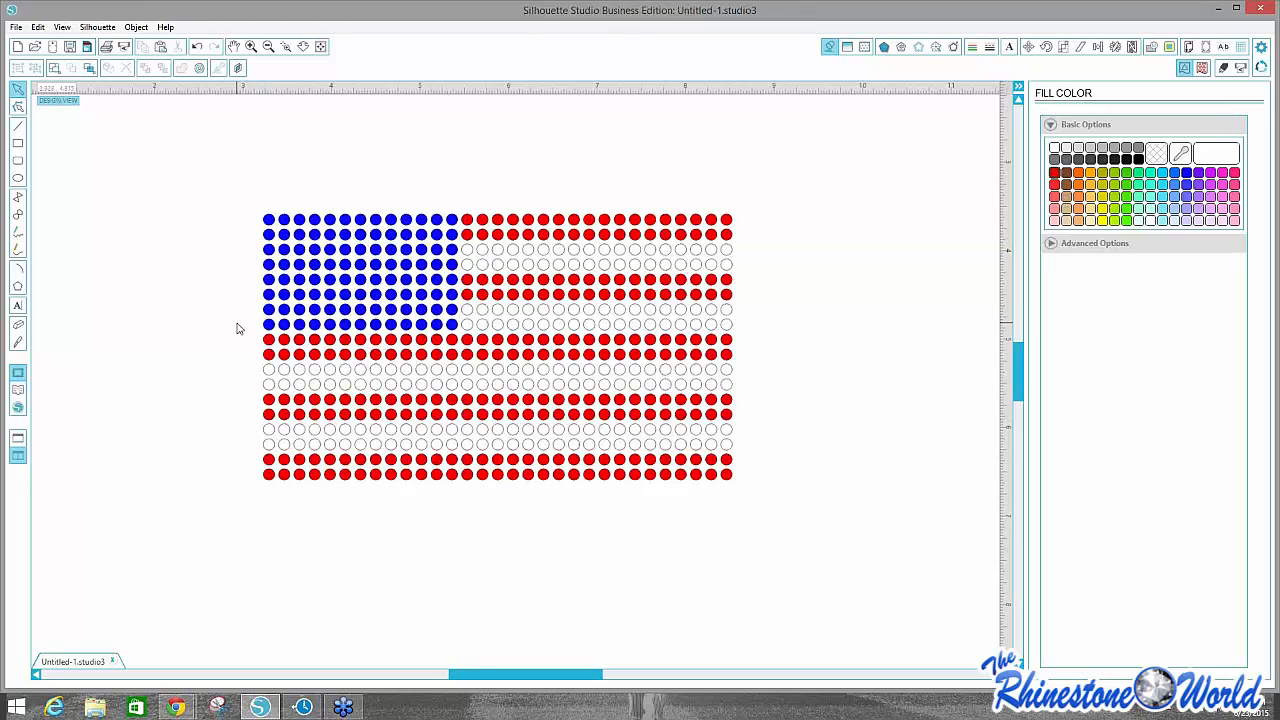
pyautogui.moveTo(245, 335); pyautogui.dragTo(455, 345)
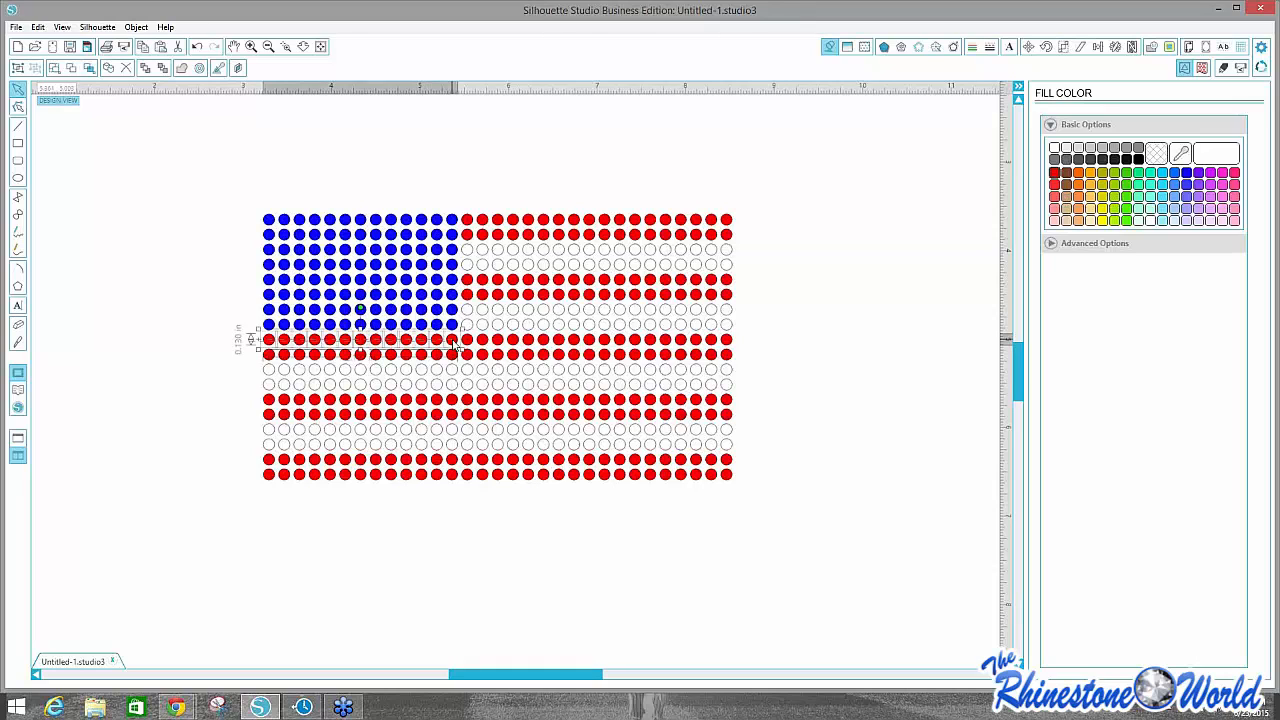
pyautogui.click(1185, 178)
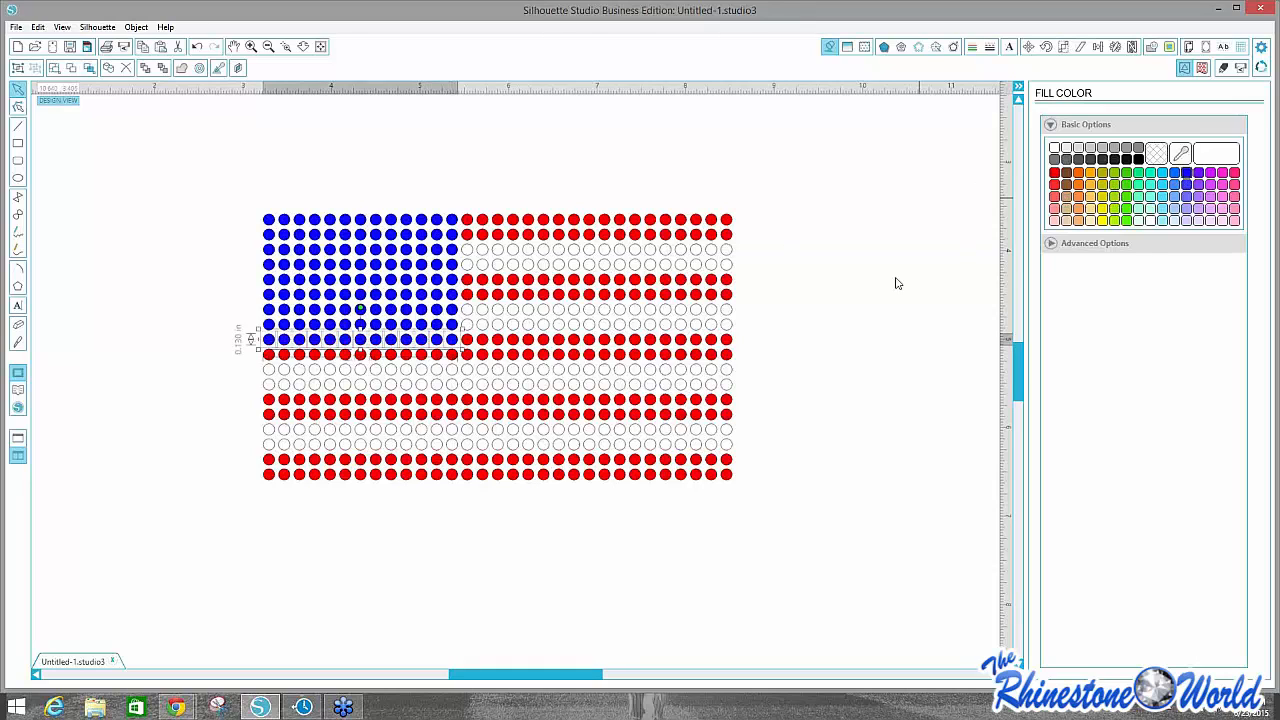
pyautogui.press('Escape')
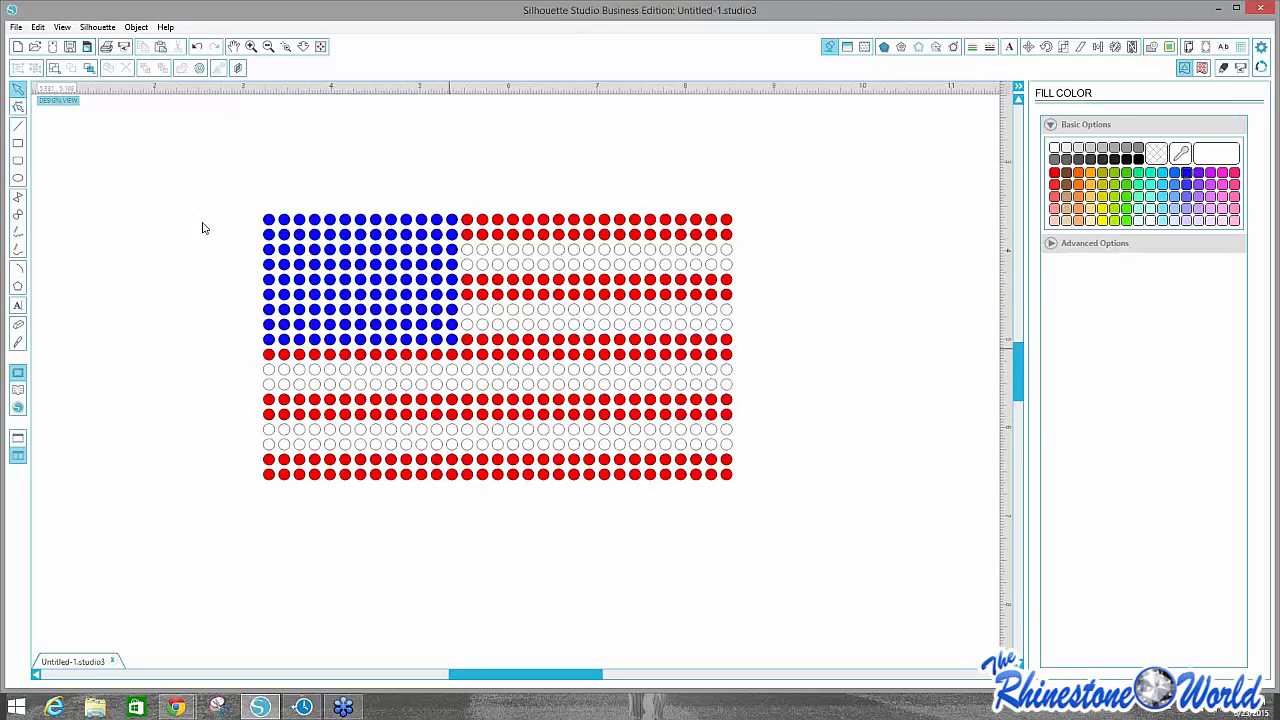
# Fill every other stone in the blue block's second row with black, starting at the second column and ending at the twelfth.
pyautogui.click(251, 47)
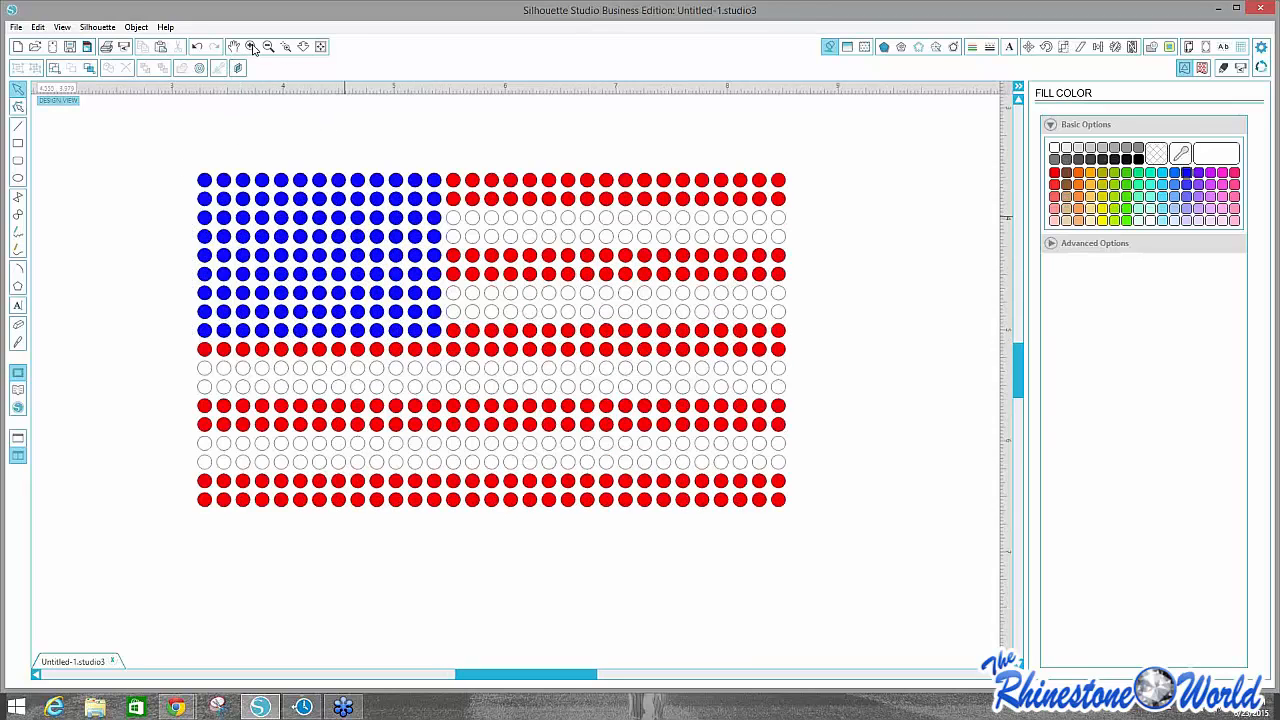
pyautogui.moveTo(1019, 366); pyautogui.dragTo(1019, 344)
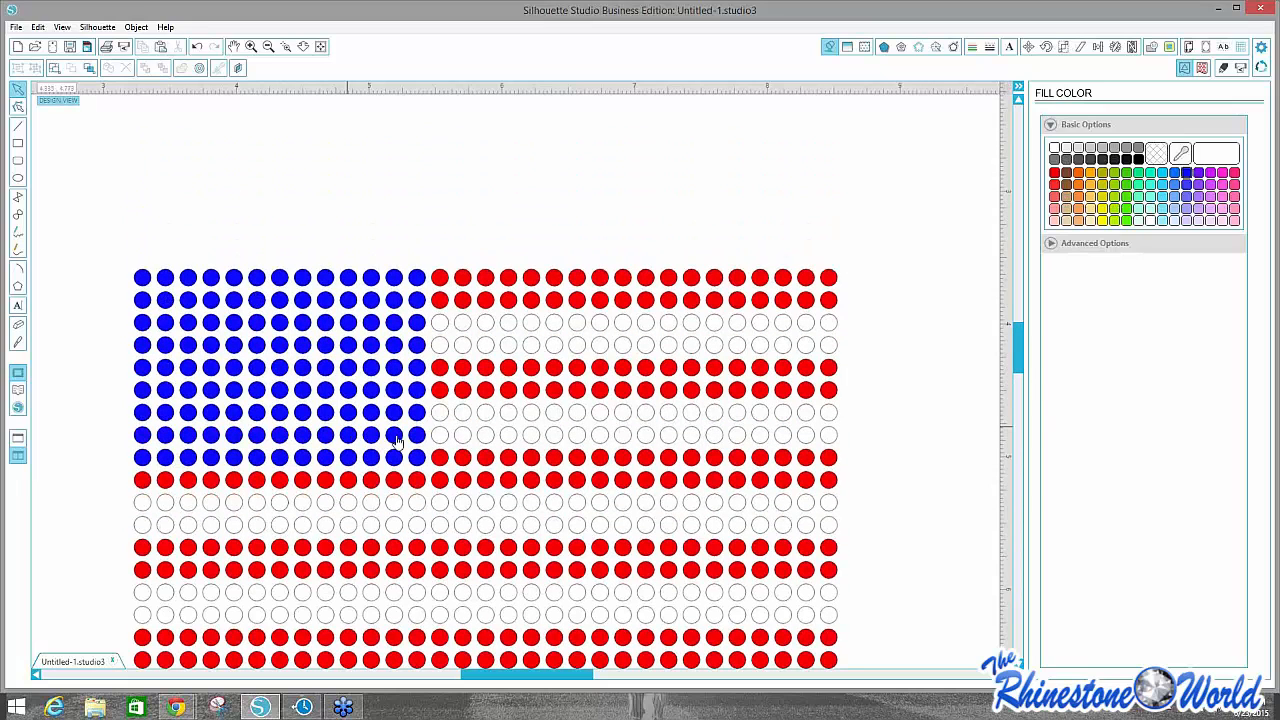
pyautogui.click(165, 300)
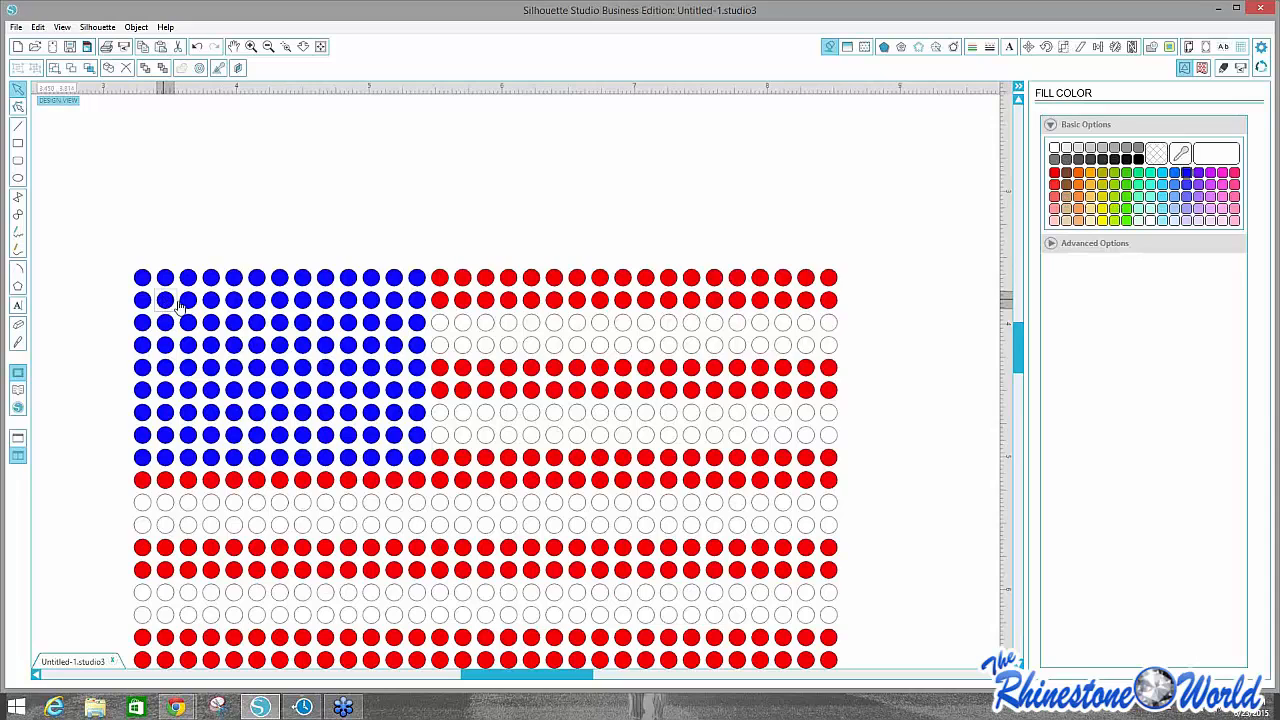
pyautogui.keyDown('shift'); pyautogui.click(211, 302); pyautogui.keyUp('shift')
pyautogui.keyDown('shift'); pyautogui.click(255, 302); pyautogui.keyUp('shift')
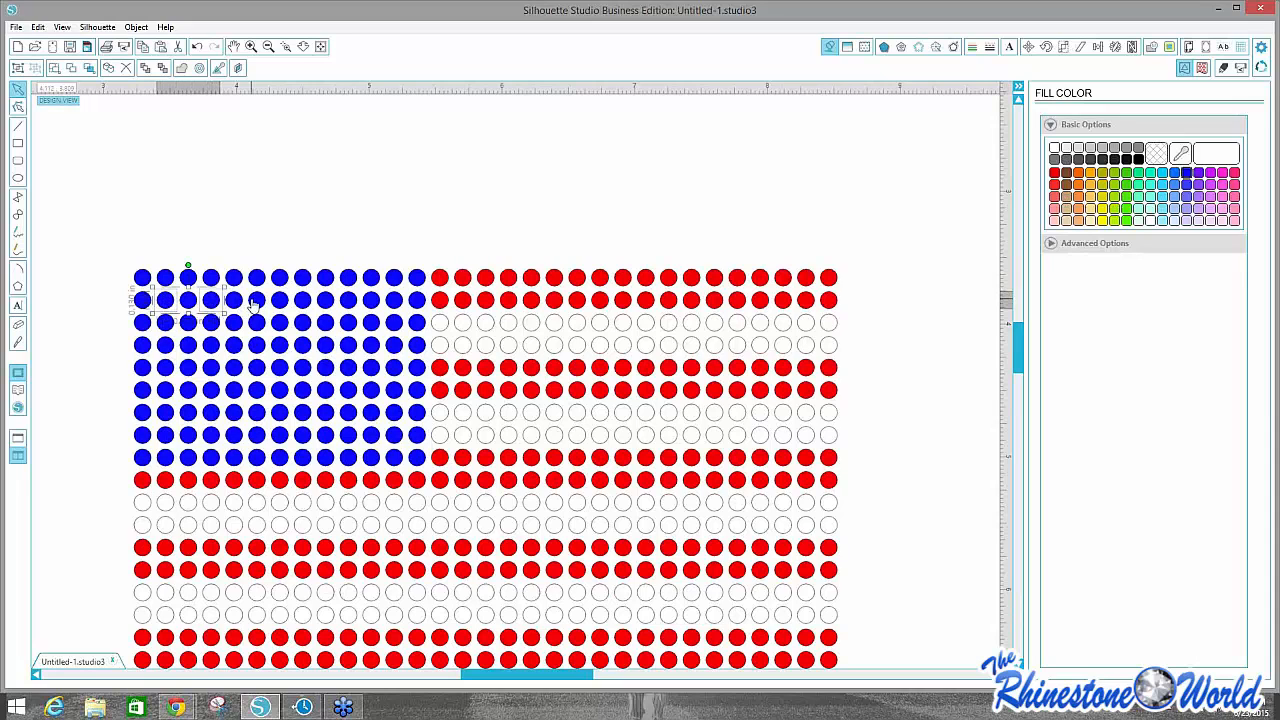
pyautogui.keyDown('shift'); pyautogui.click(302, 302); pyautogui.keyUp('shift')
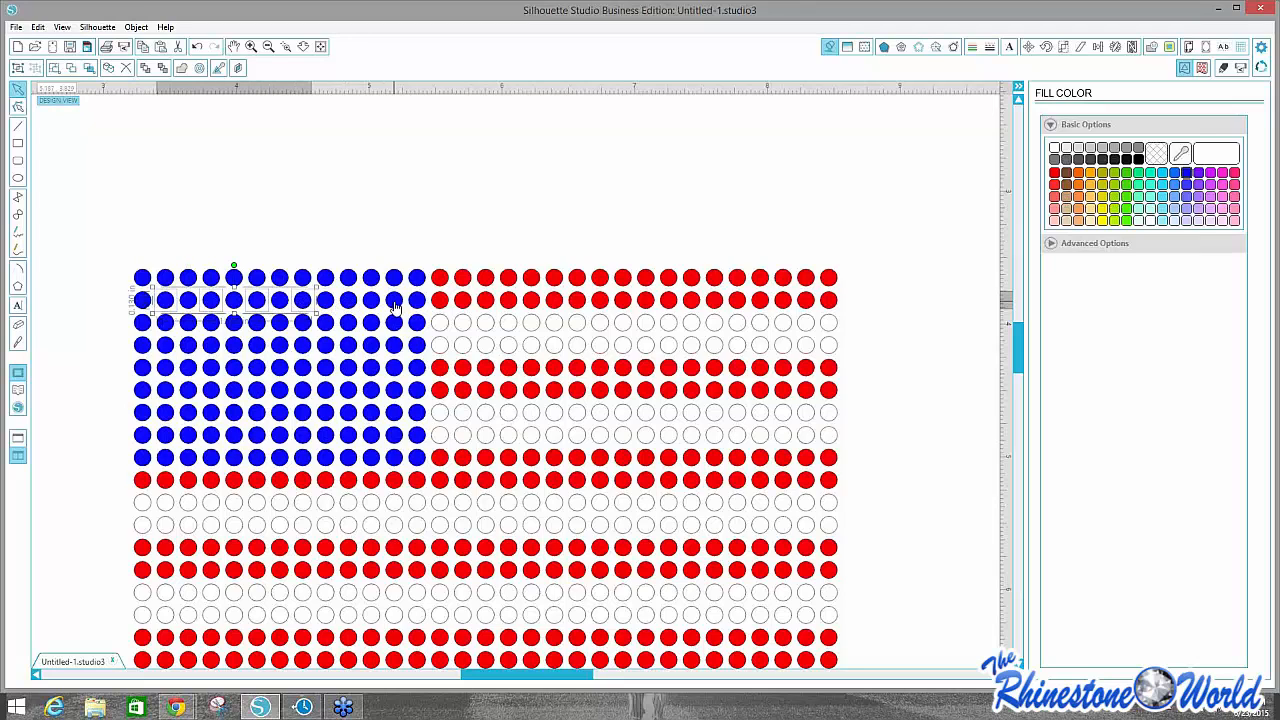
pyautogui.keyDown('shift'); pyautogui.click(348, 300); pyautogui.keyUp('shift')
pyautogui.keyDown('shift'); pyautogui.click(395, 303); pyautogui.keyUp('shift')
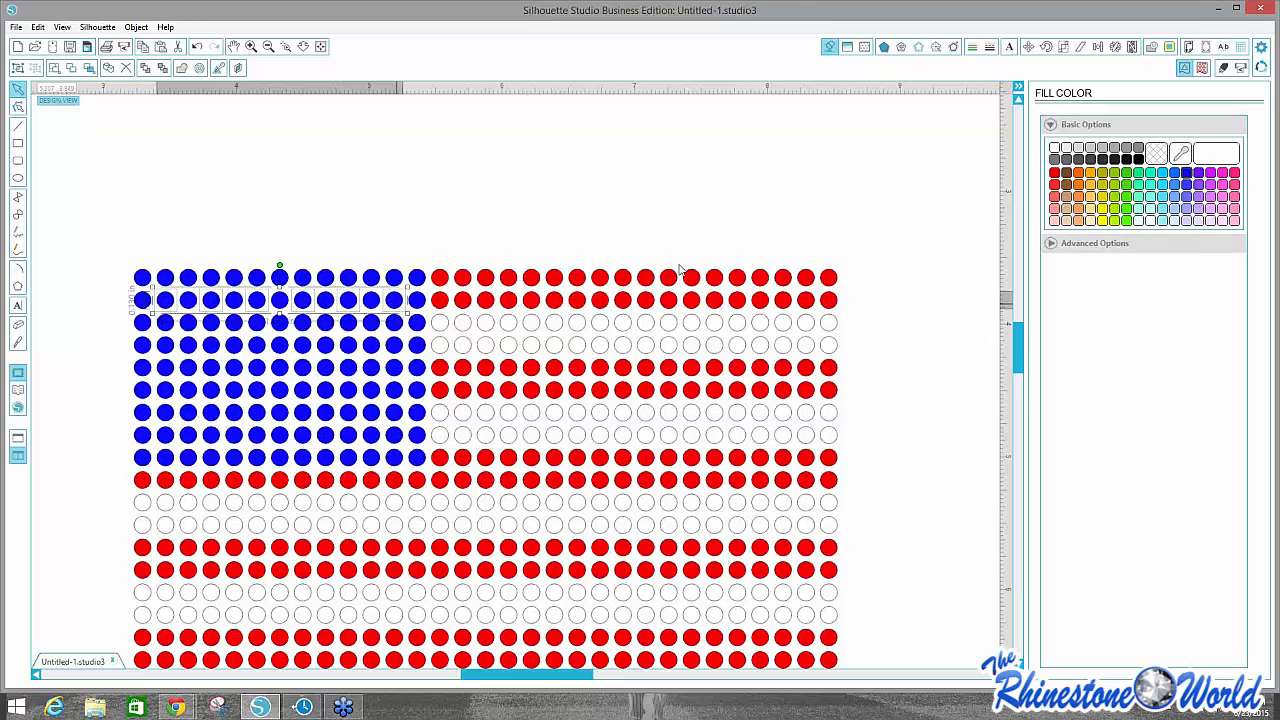
pyautogui.click(1127, 160)
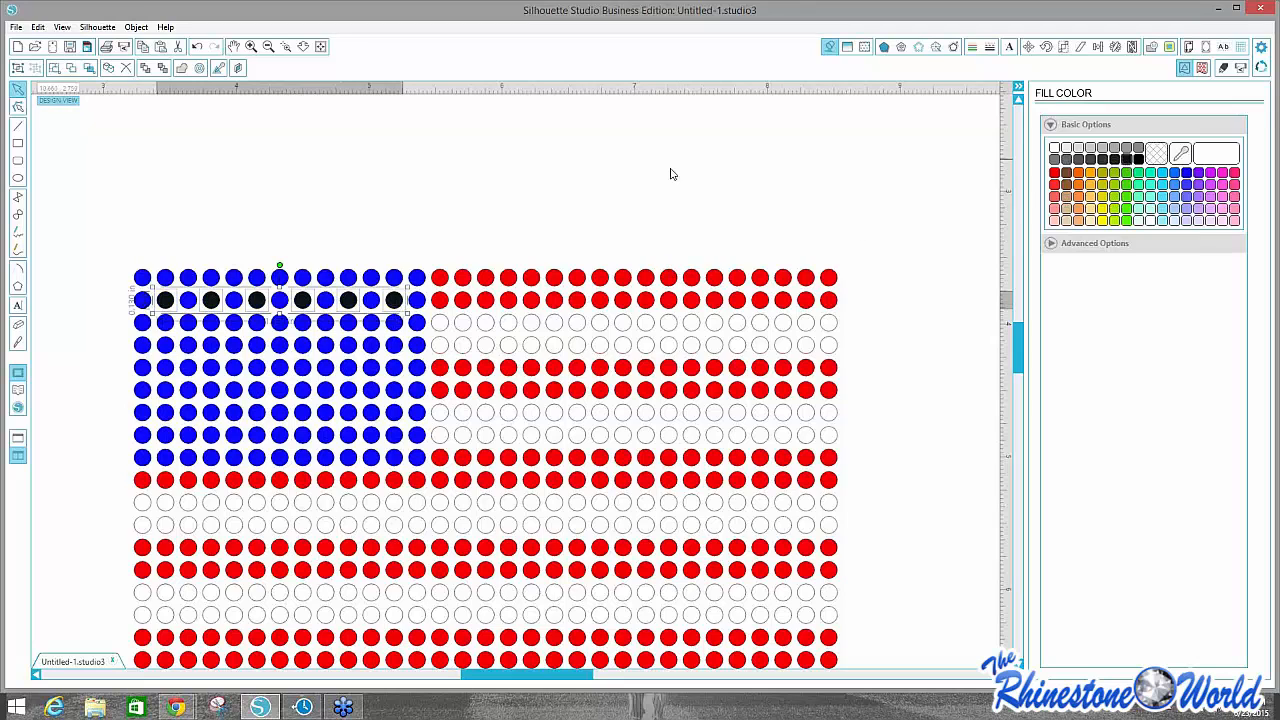
pyautogui.click(404, 340)
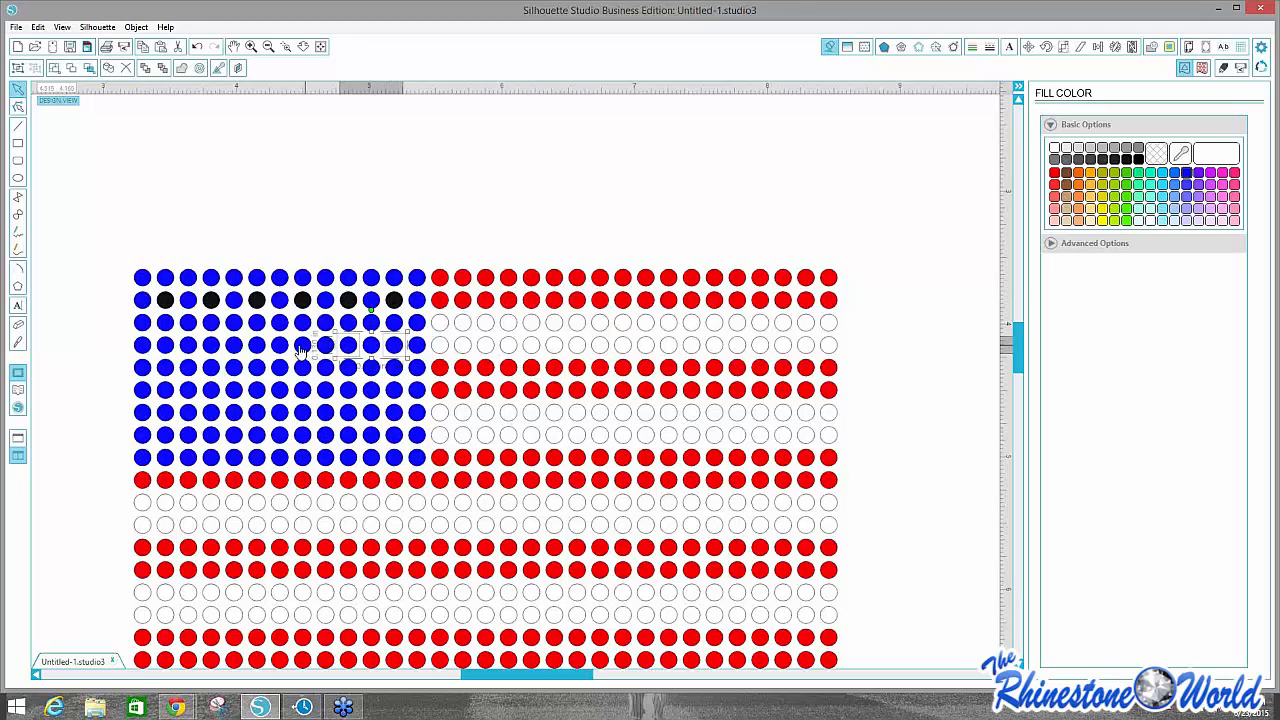
pyautogui.keyDown('shift'); pyautogui.click(301, 349); pyautogui.keyUp('shift')
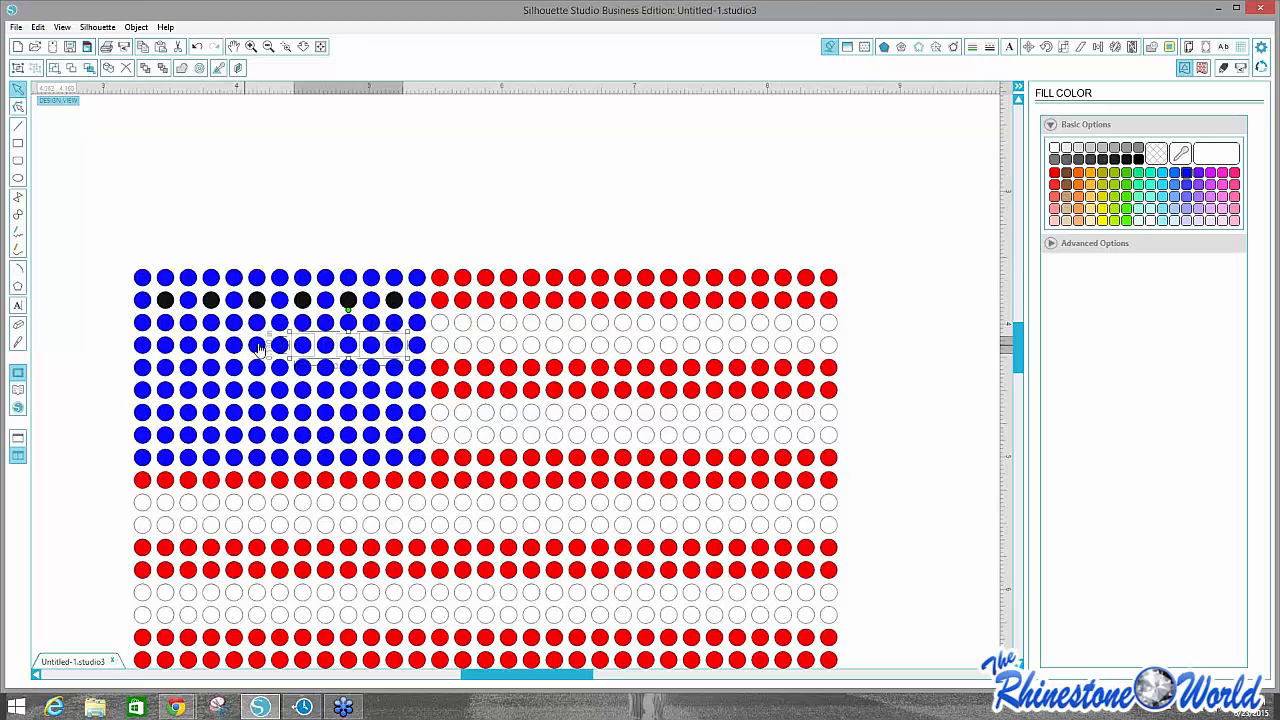
pyautogui.keyDown('shift'); pyautogui.click(257, 347); pyautogui.keyUp('shift')
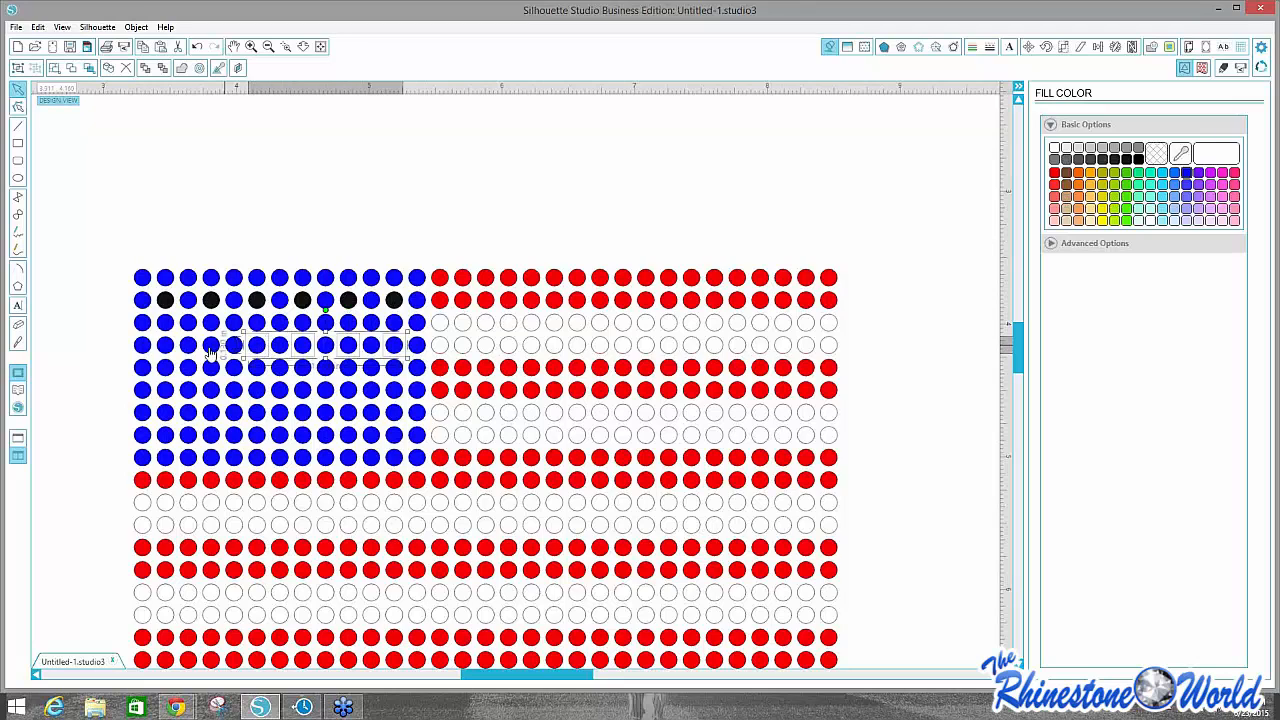
pyautogui.keyDown('shift'); pyautogui.click(210, 350); pyautogui.keyUp('shift')
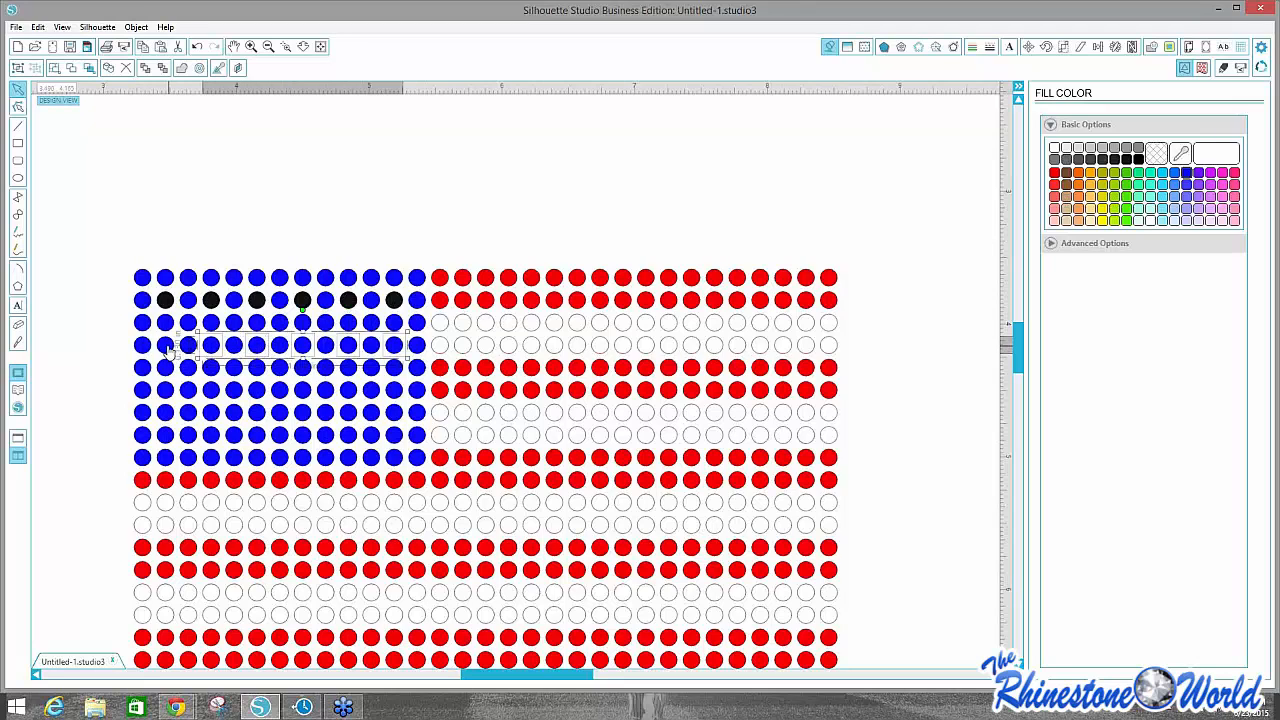
# Fill every other stone in the blue block's fourth row with black, from the second column to the twelfth.
pyautogui.click(167, 349)
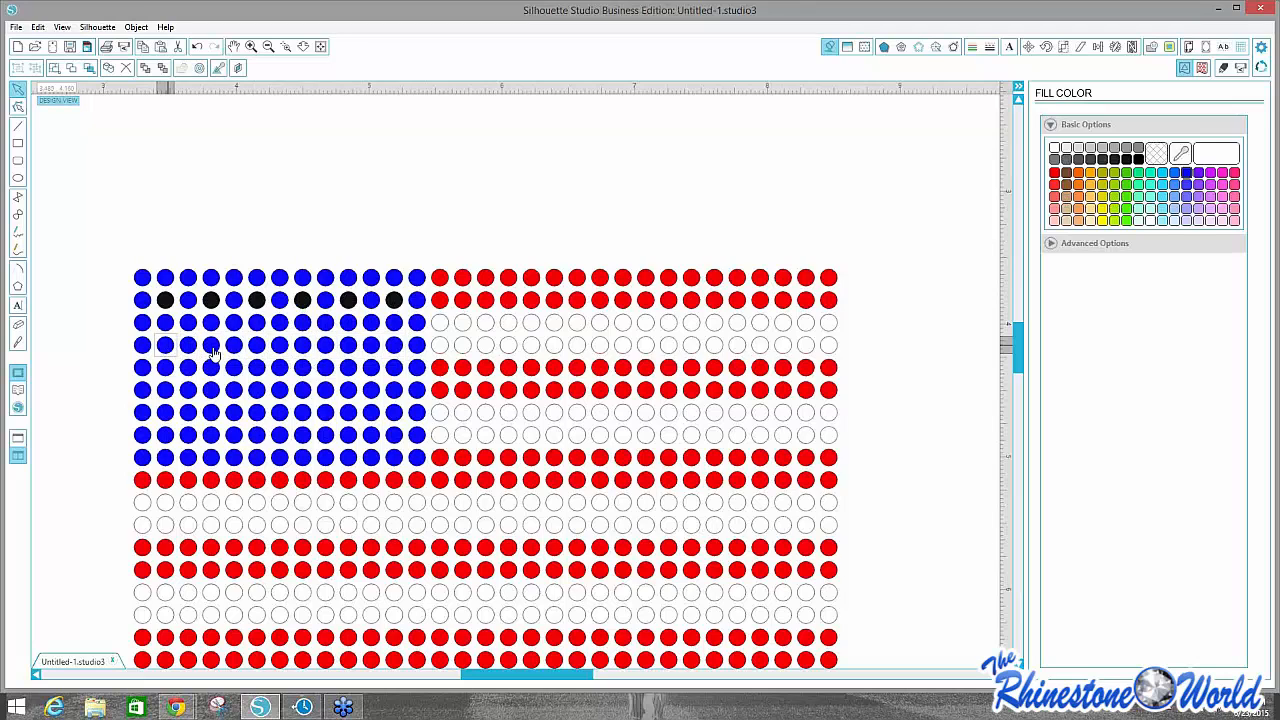
pyautogui.keyDown('shift'); pyautogui.click(213, 352); pyautogui.keyUp('shift')
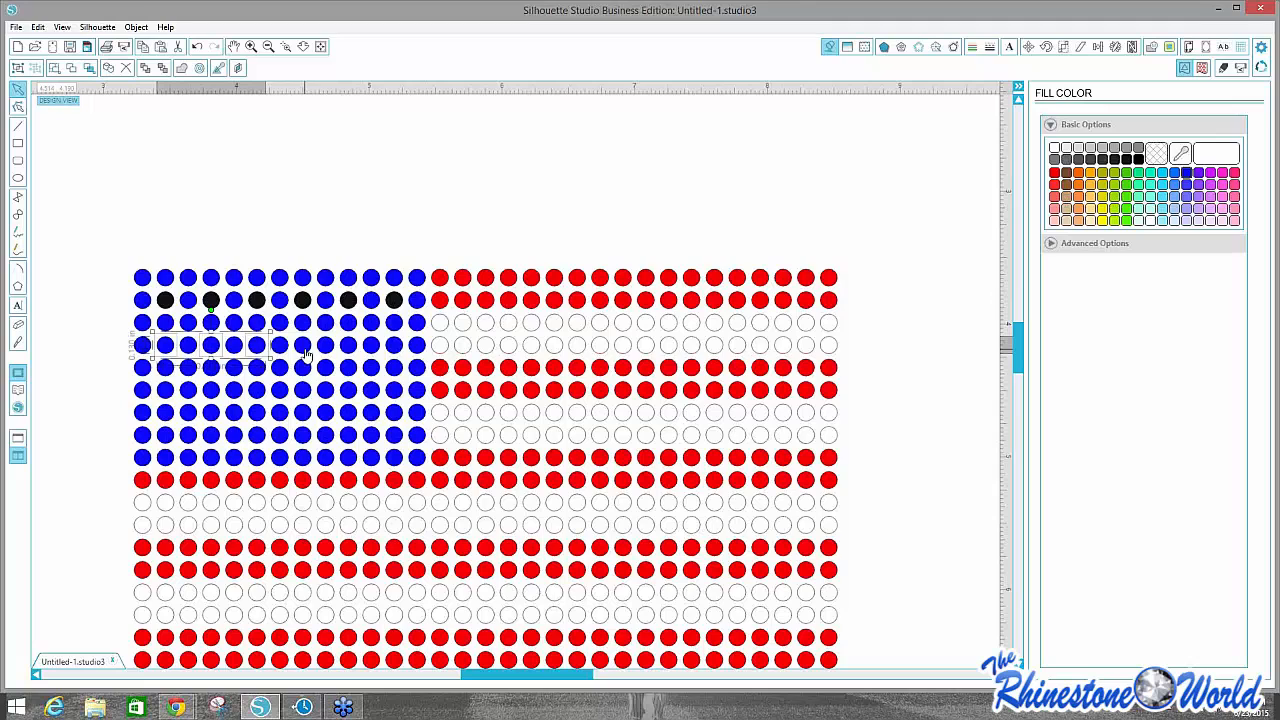
pyautogui.keyDown('shift'); pyautogui.click(304, 352); pyautogui.keyUp('shift')
pyautogui.keyDown('shift'); pyautogui.click(357, 350); pyautogui.keyUp('shift')
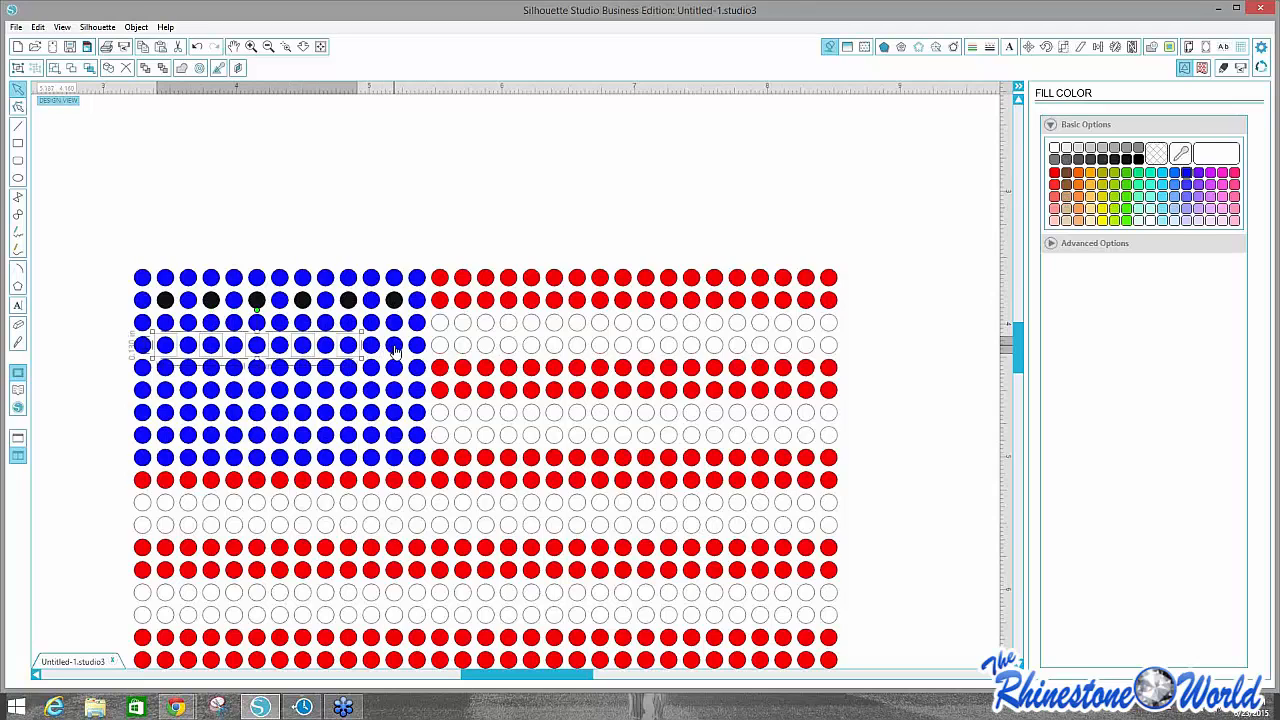
pyautogui.keyDown('shift'); pyautogui.click(395, 350); pyautogui.keyUp('shift')
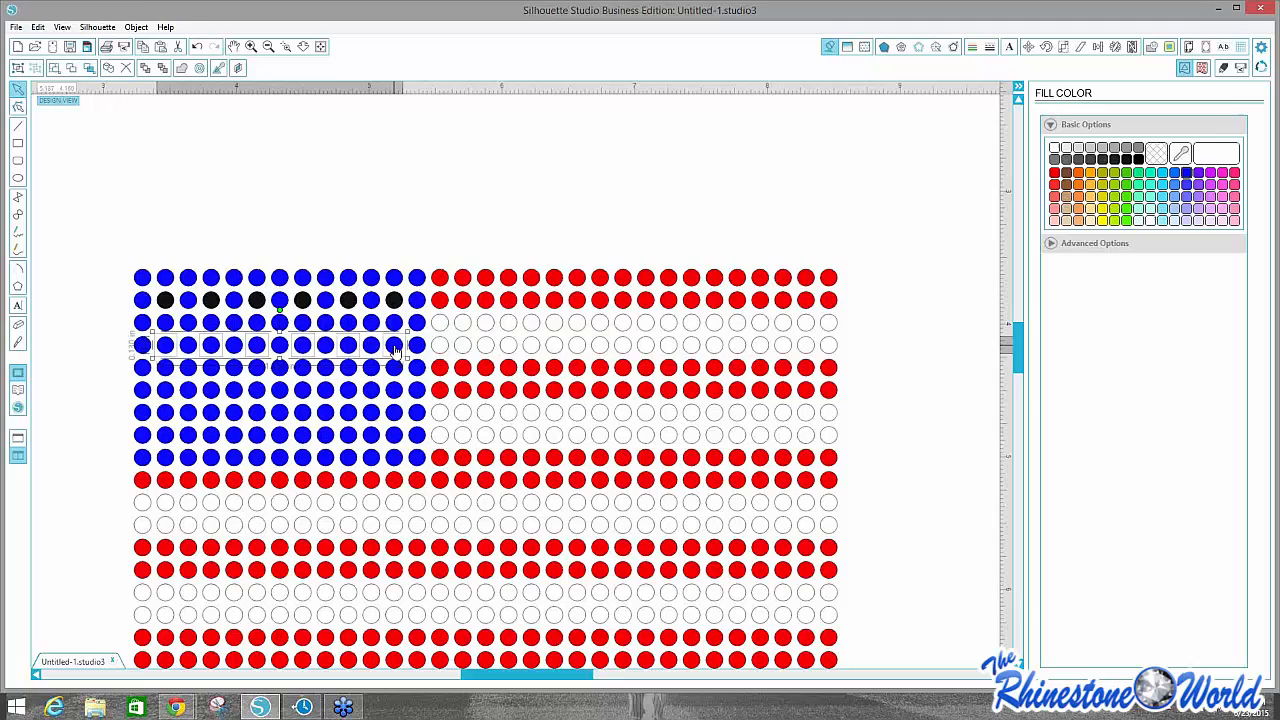
pyautogui.click(1126, 159)
pyautogui.click(382, 300)
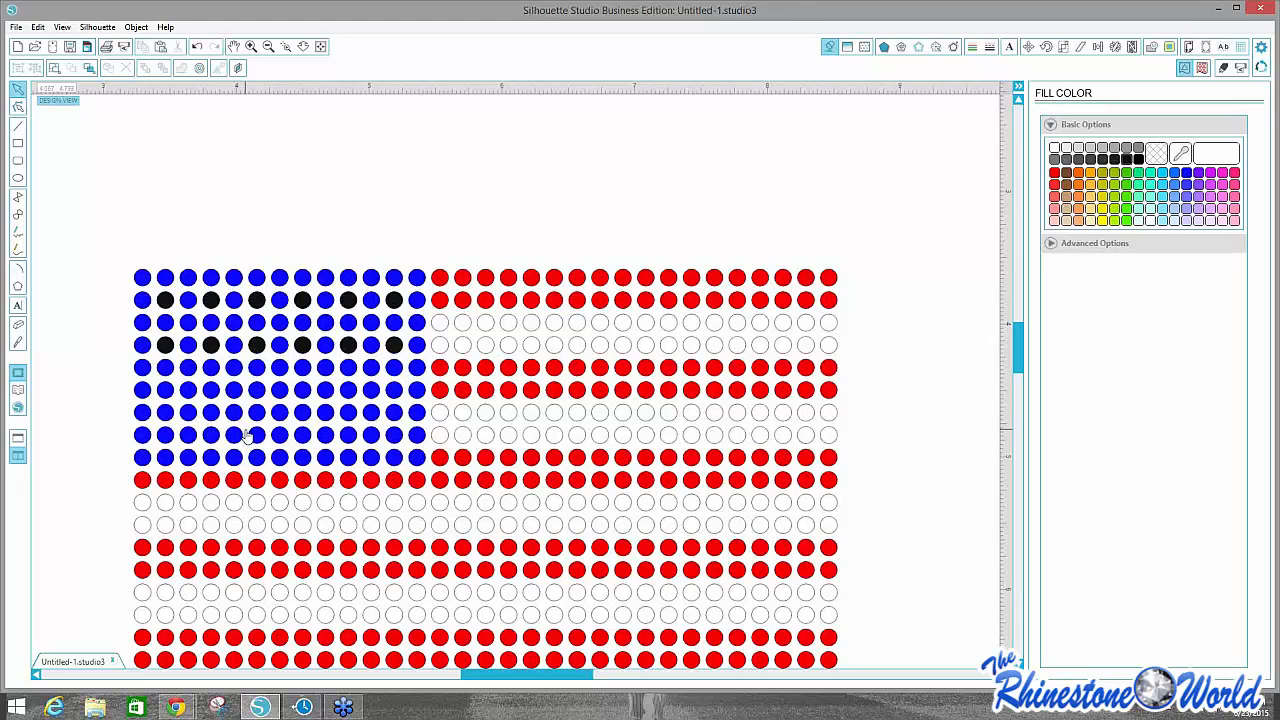
# Fill every other stone in the blue block's sixth row with black, from the second column to the twelfth.
pyautogui.click(166, 396)
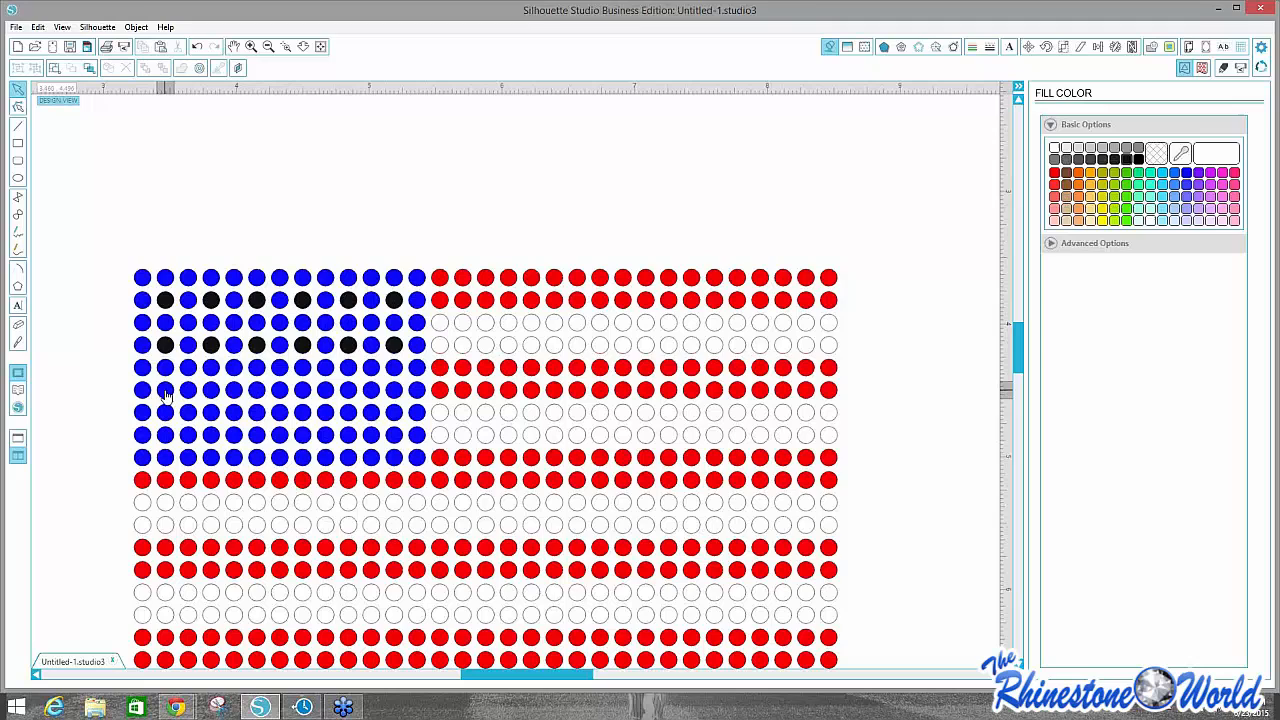
pyautogui.keyDown('shift'); pyautogui.click(215, 396); pyautogui.keyUp('shift')
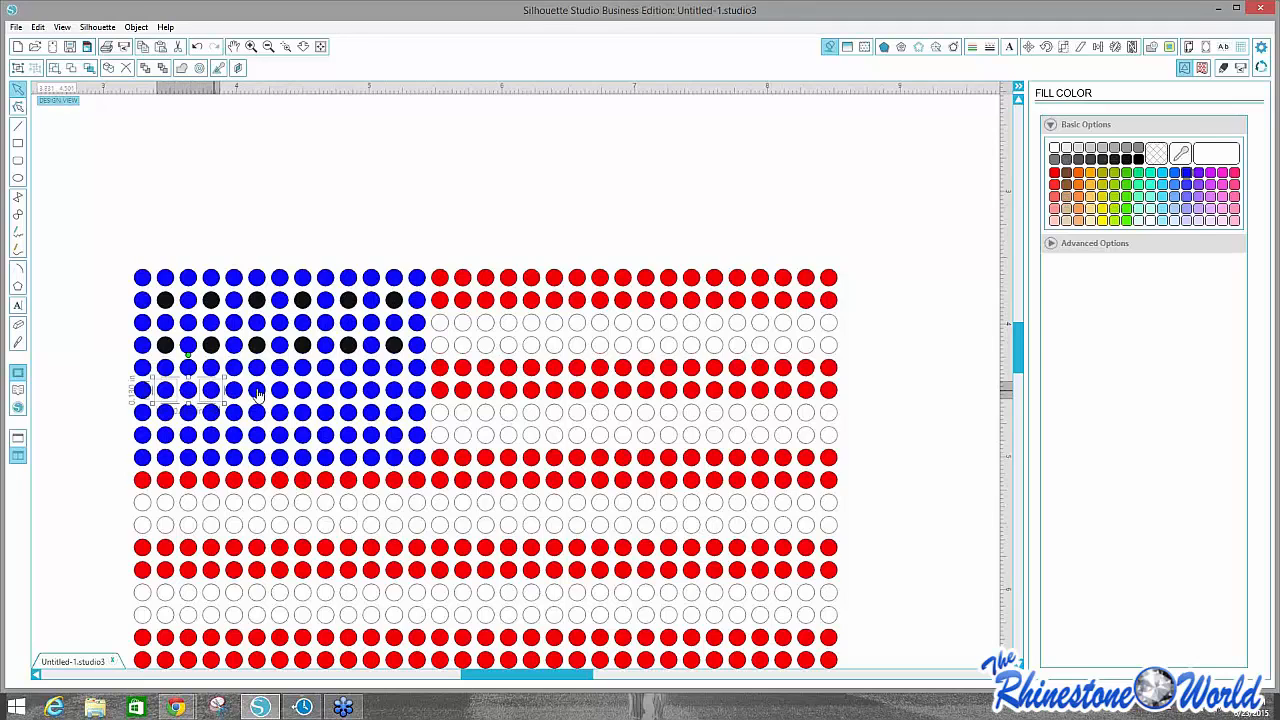
pyautogui.keyDown('shift'); pyautogui.click(257, 391); pyautogui.keyUp('shift')
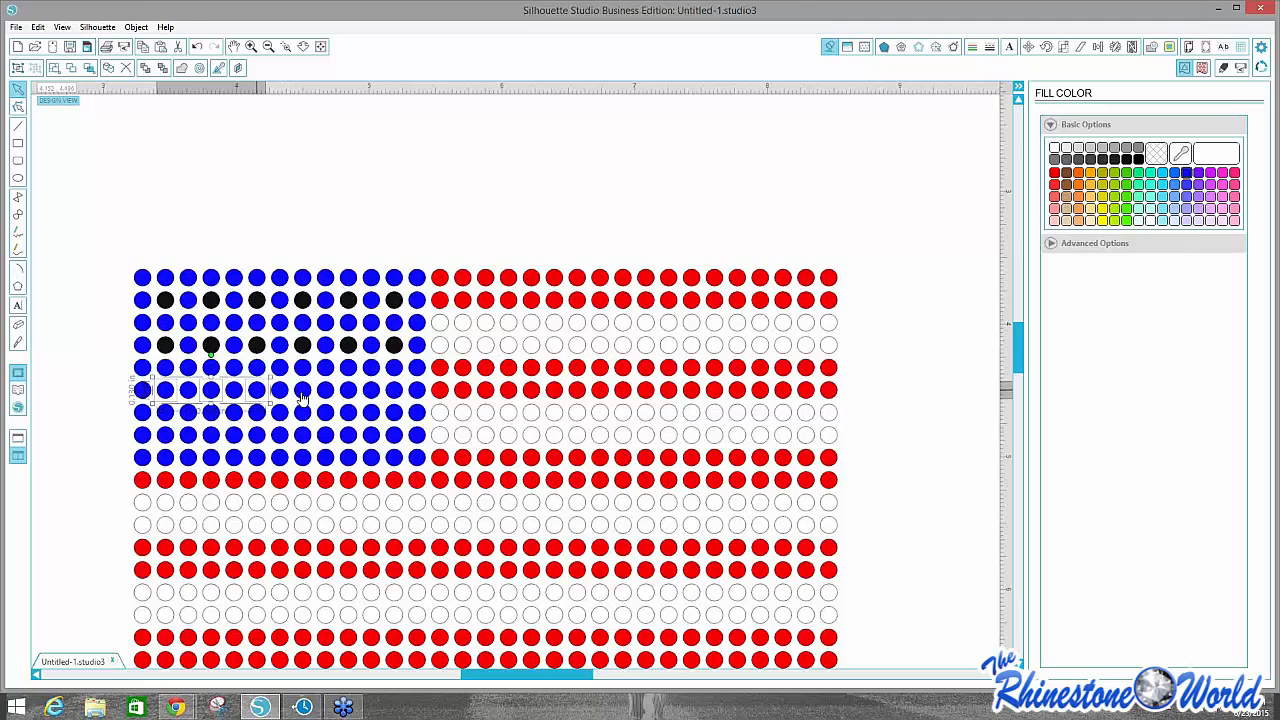
pyautogui.keyDown('shift'); pyautogui.click(301, 396); pyautogui.keyUp('shift')
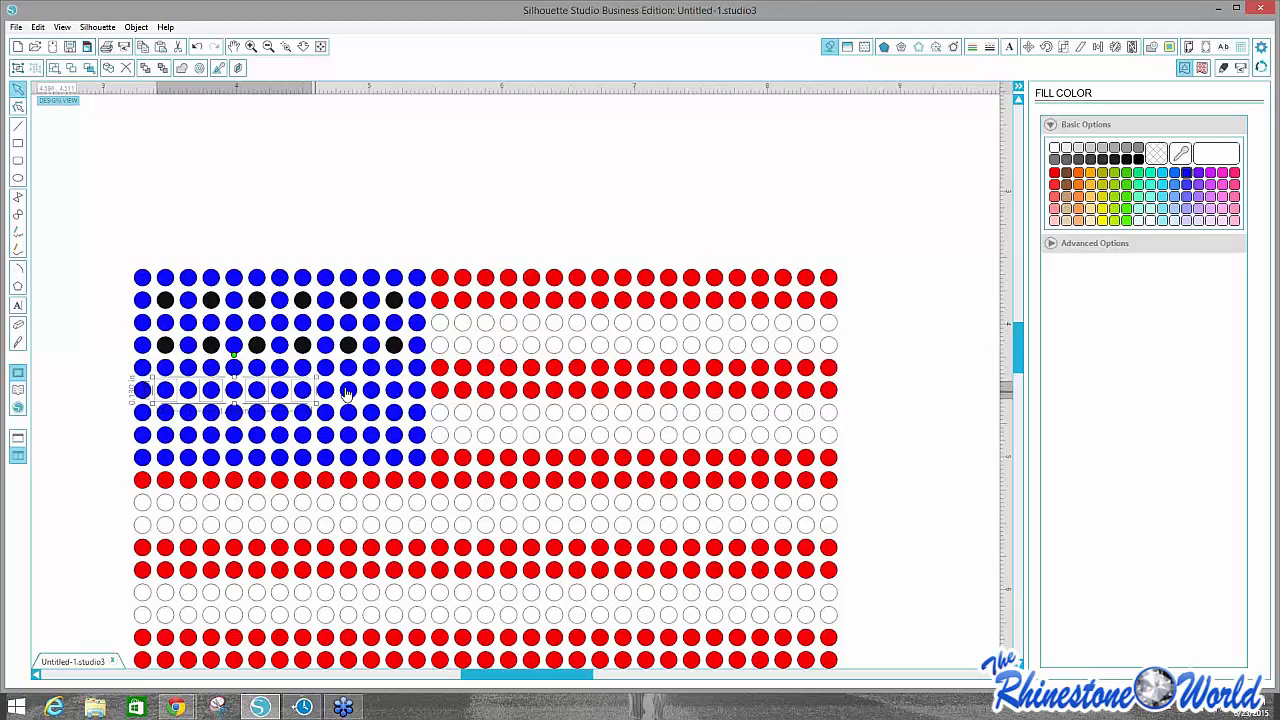
pyautogui.keyDown('shift'); pyautogui.click(395, 399); pyautogui.keyUp('shift')
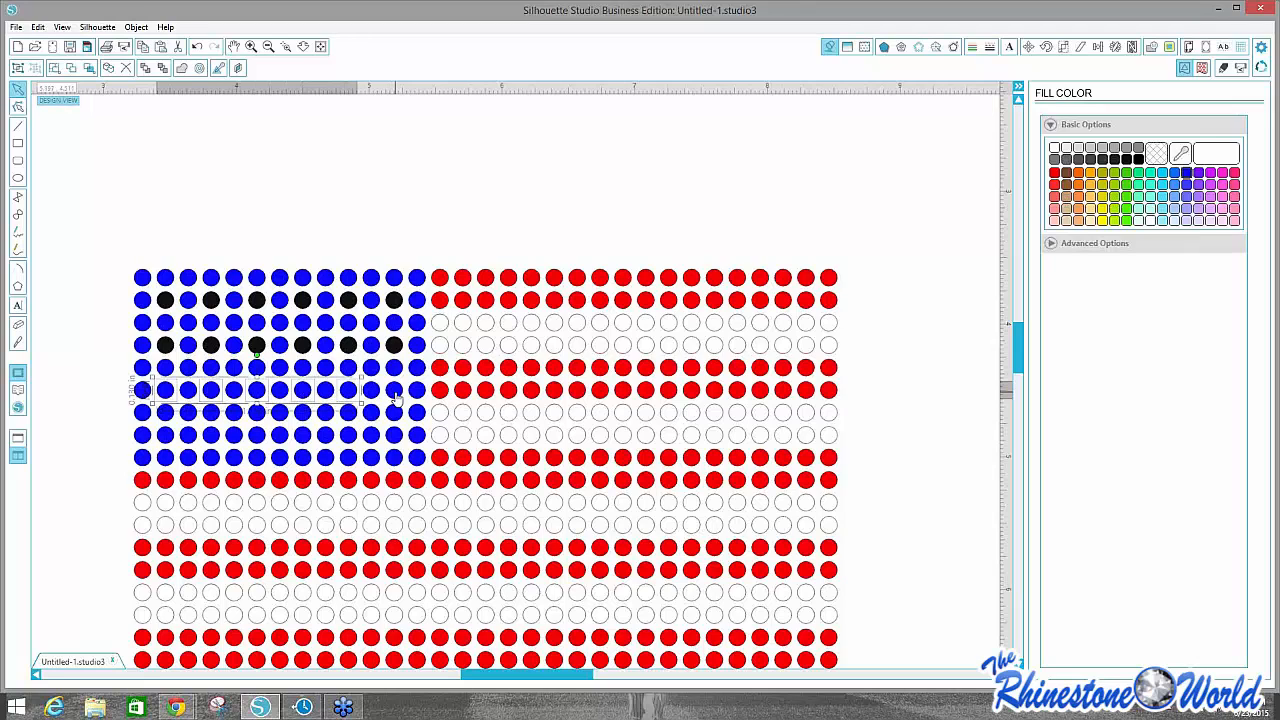
pyautogui.keyDown('shift'); pyautogui.click(395, 399); pyautogui.keyUp('shift')
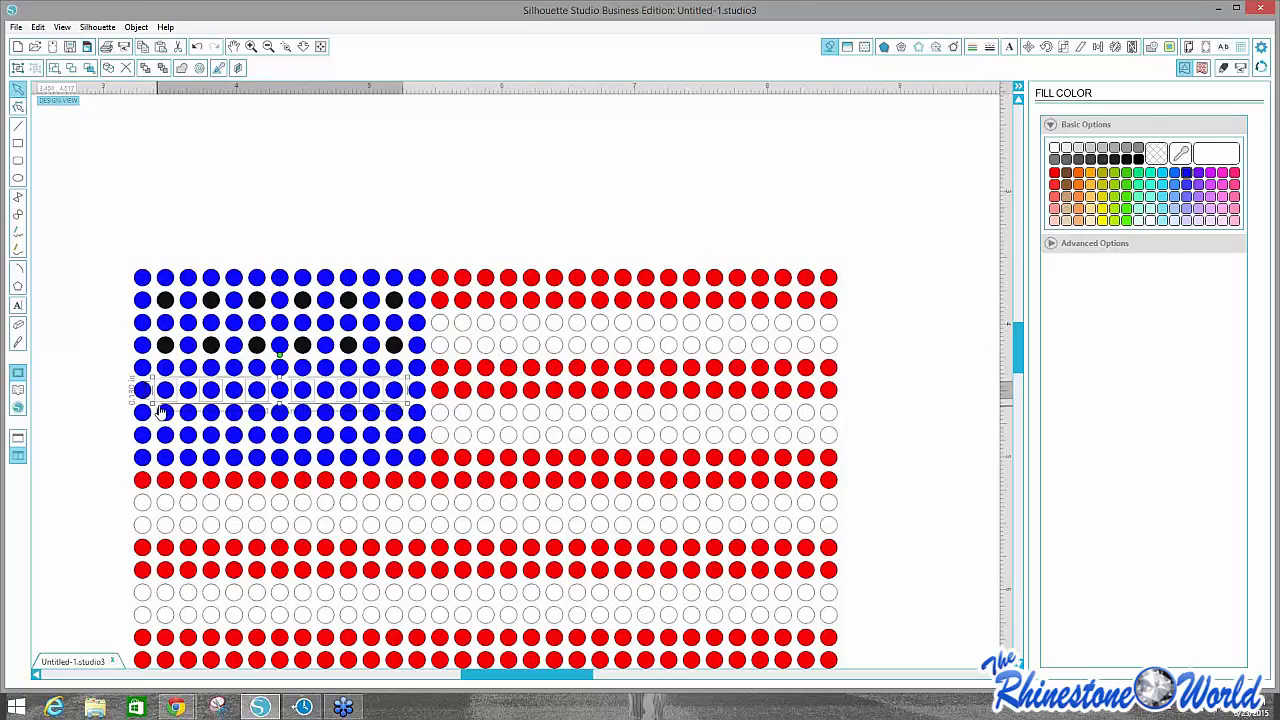
pyautogui.click(1127, 159)
pyautogui.click(357, 442)
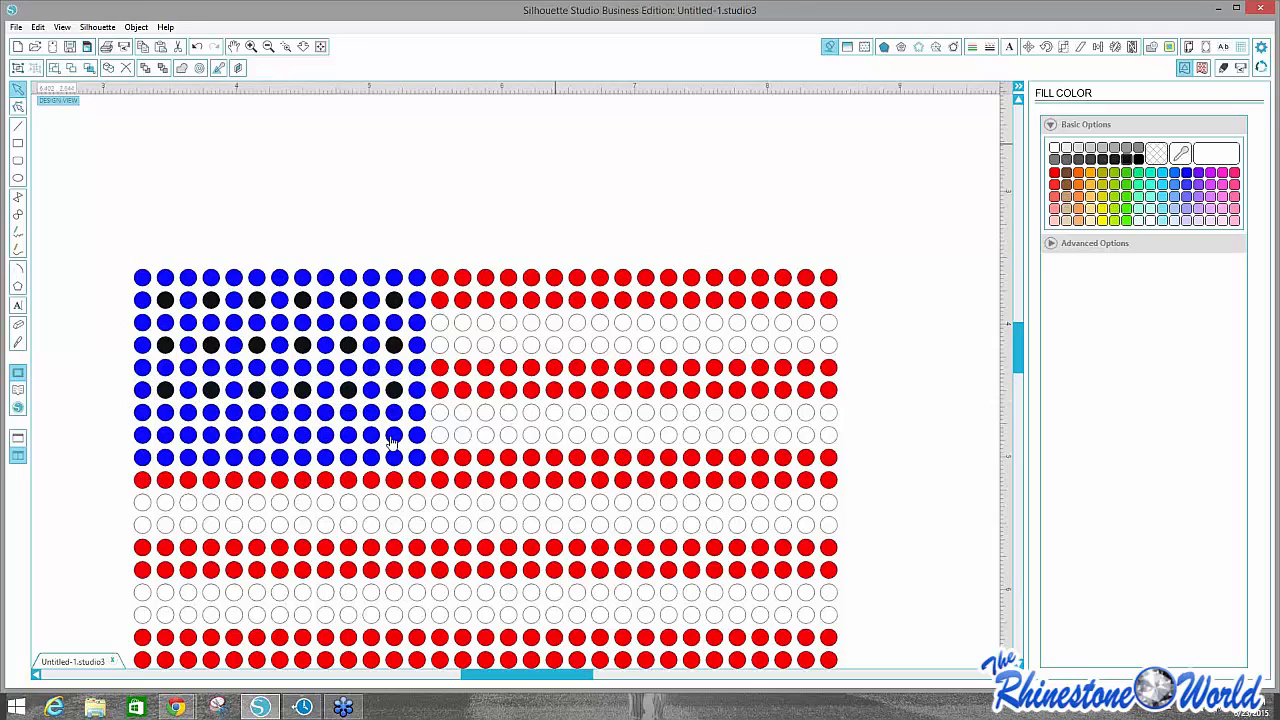
pyautogui.click(393, 438)
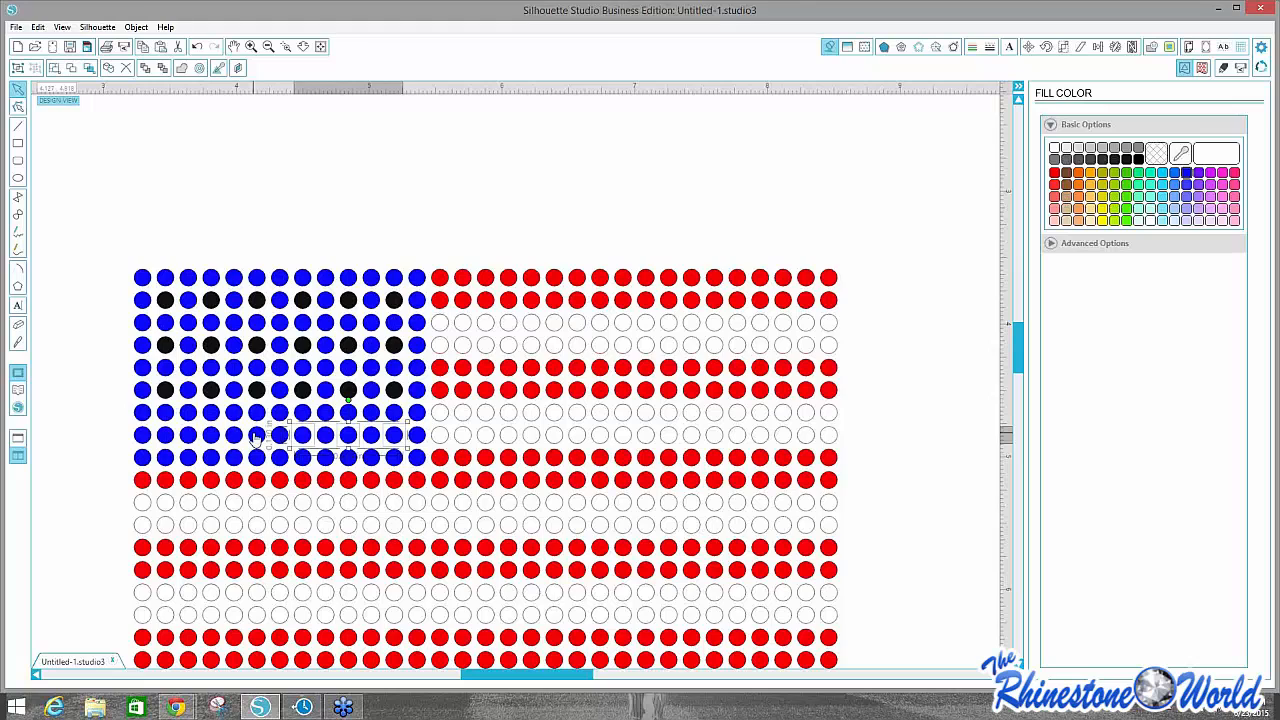
pyautogui.moveTo(255, 437); pyautogui.dragTo(163, 441)
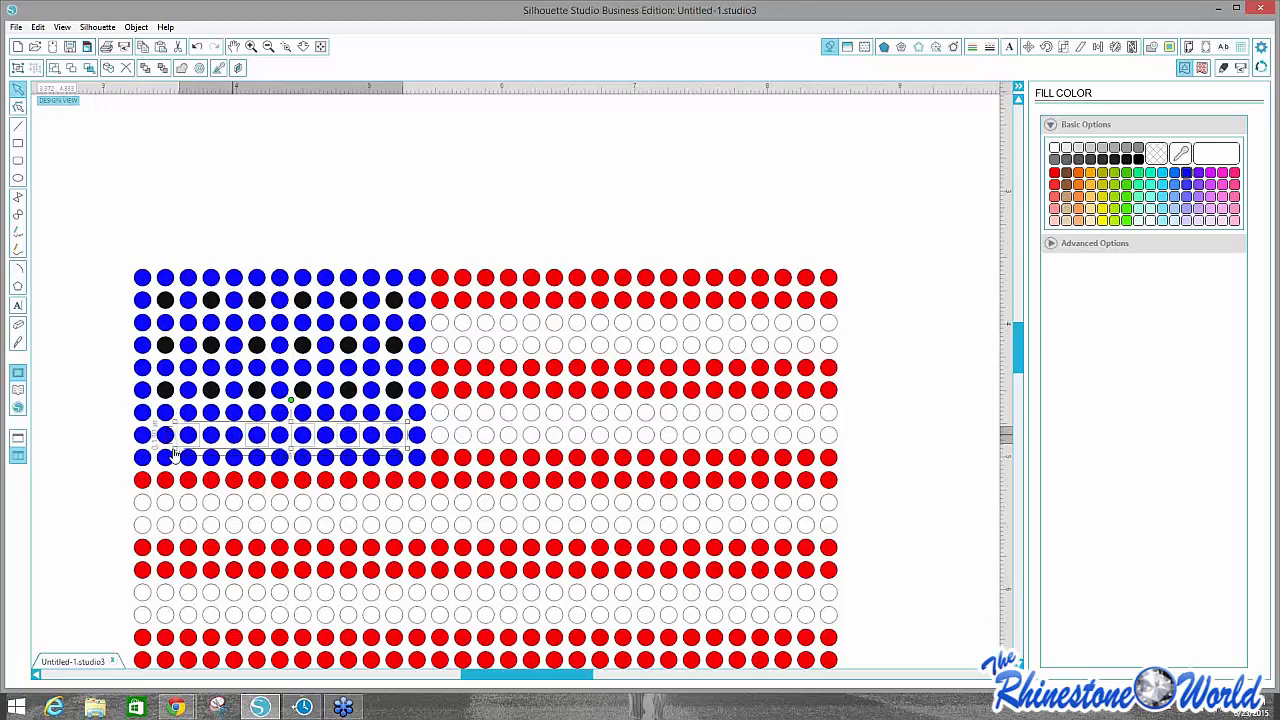
pyautogui.click(159, 441)
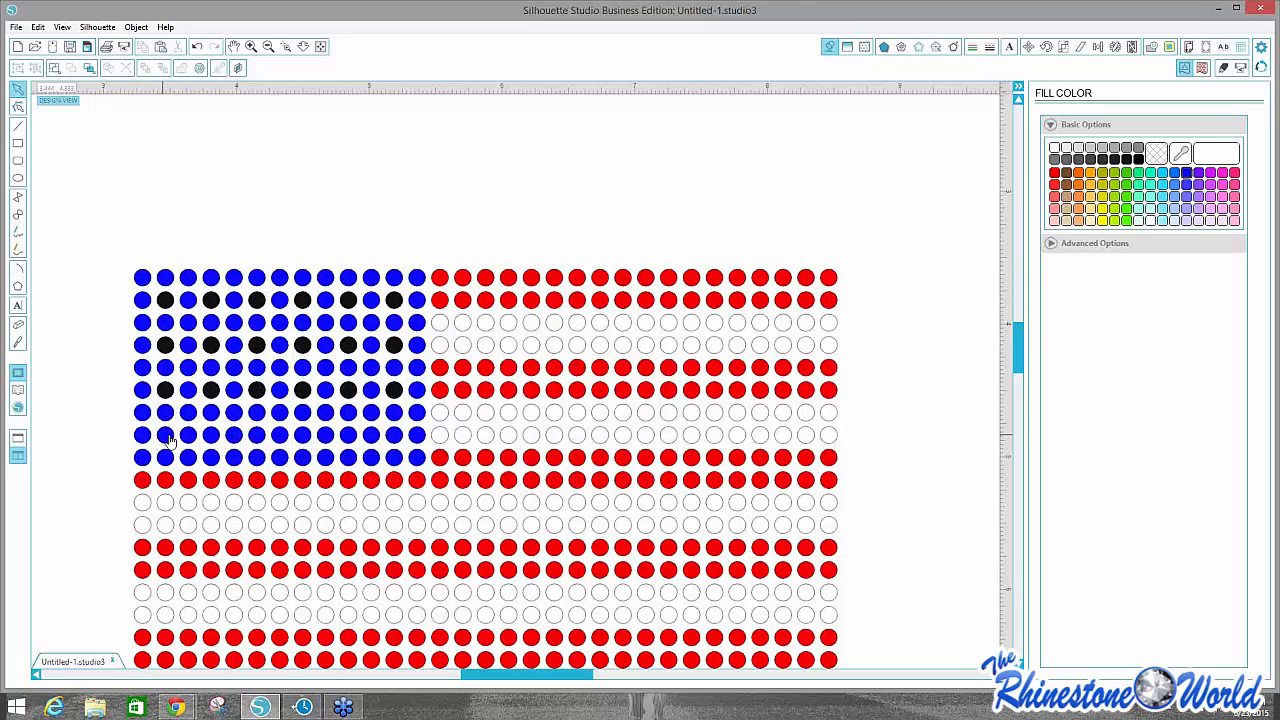
pyautogui.keyDown('shift'); pyautogui.click(210, 442); pyautogui.keyUp('shift')
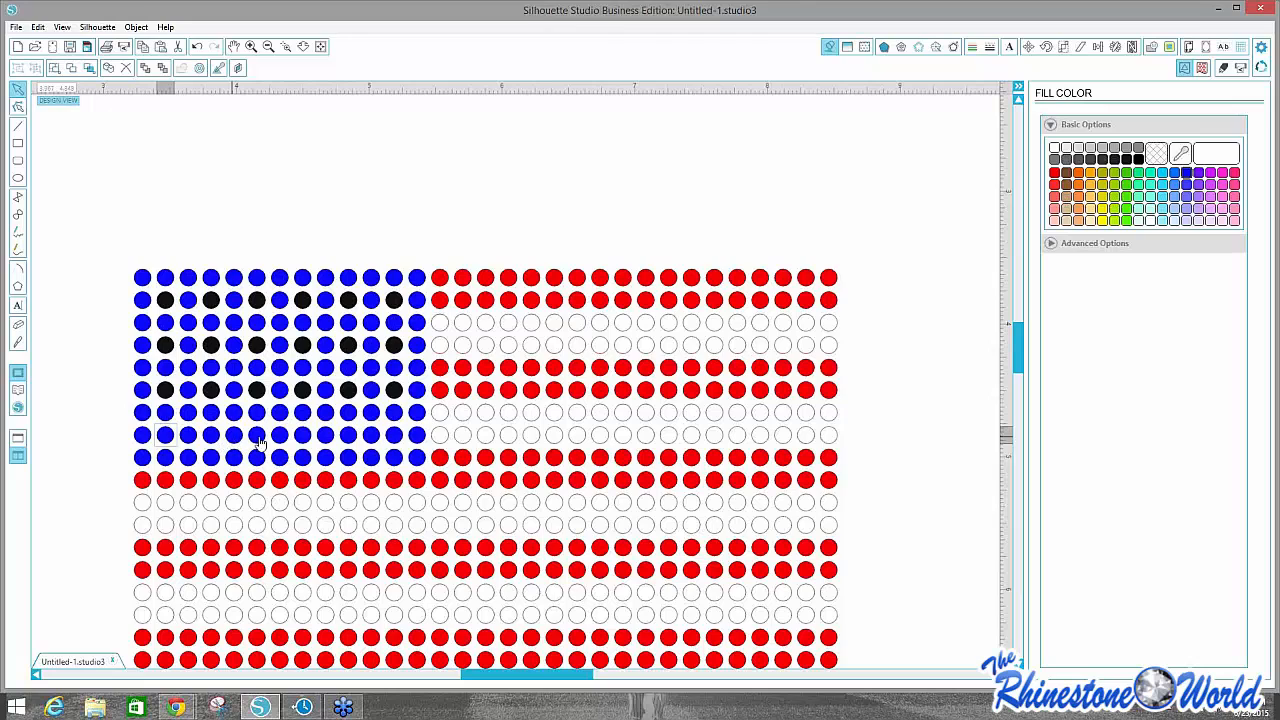
pyautogui.keyDown('shift'); pyautogui.click(258, 441); pyautogui.keyUp('shift')
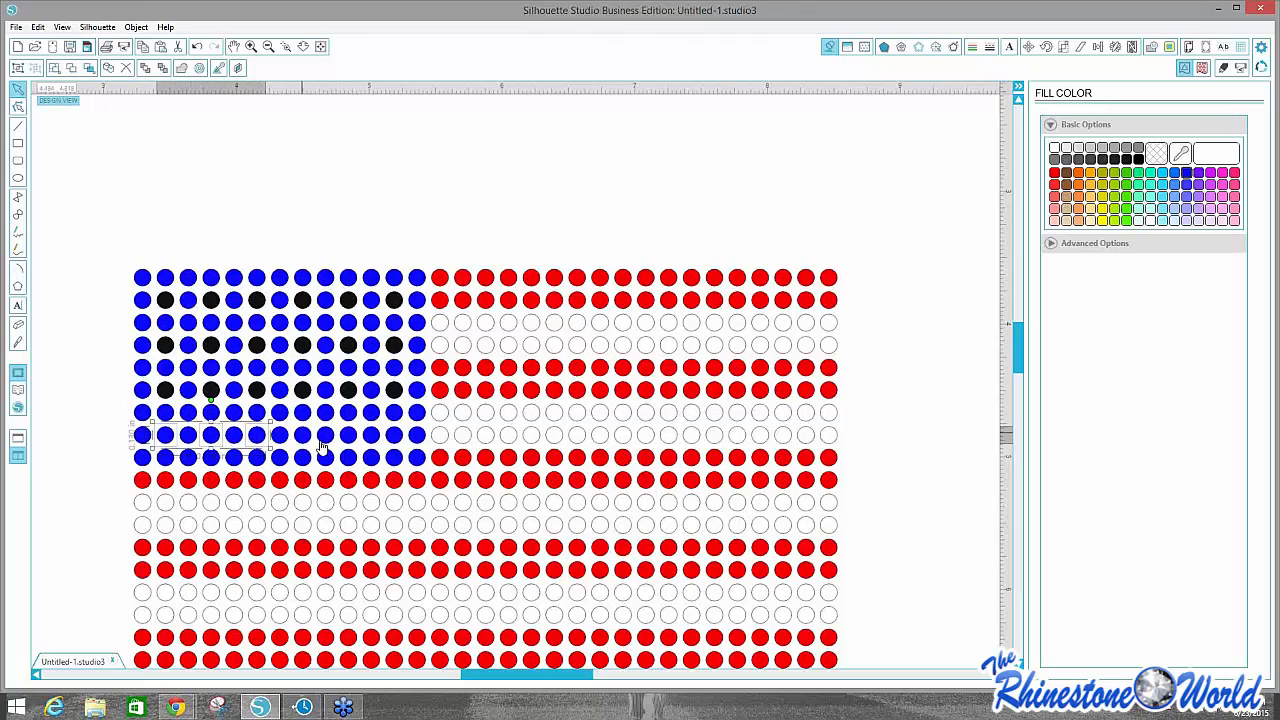
pyautogui.keyDown('shift'); pyautogui.click(306, 441); pyautogui.keyUp('shift')
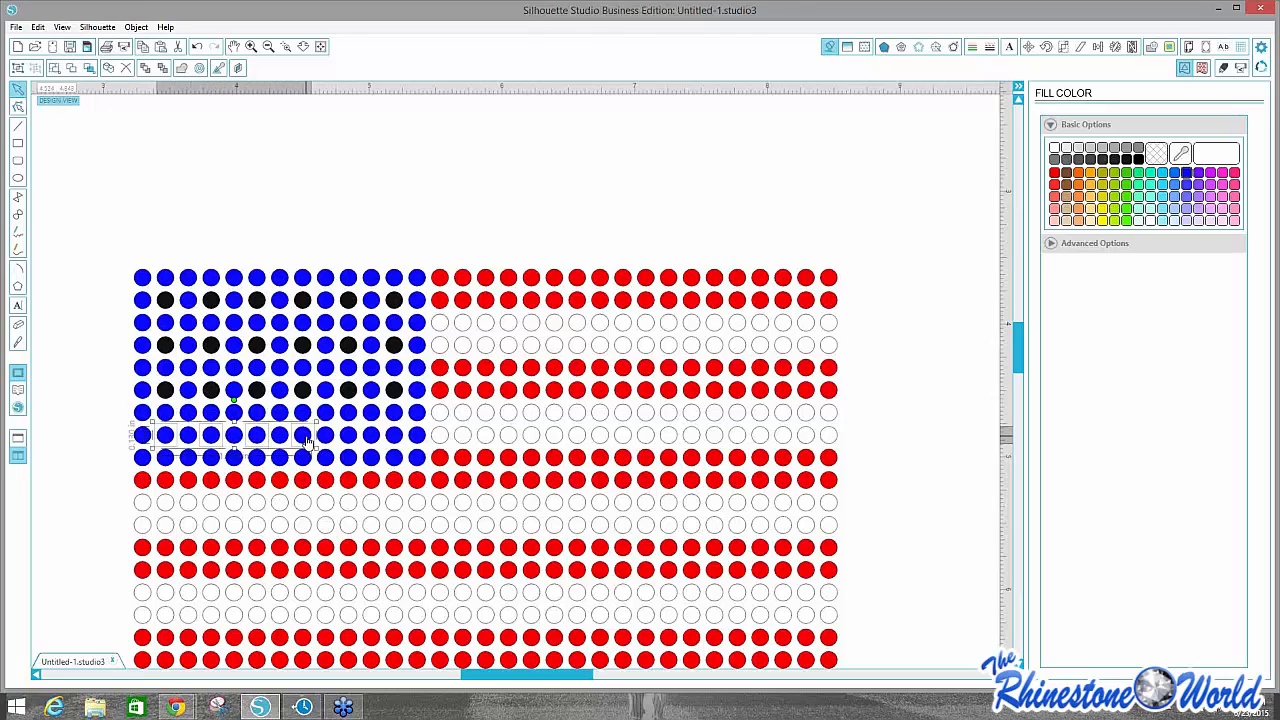
pyautogui.keyDown('shift'); pyautogui.click(356, 441); pyautogui.keyUp('shift')
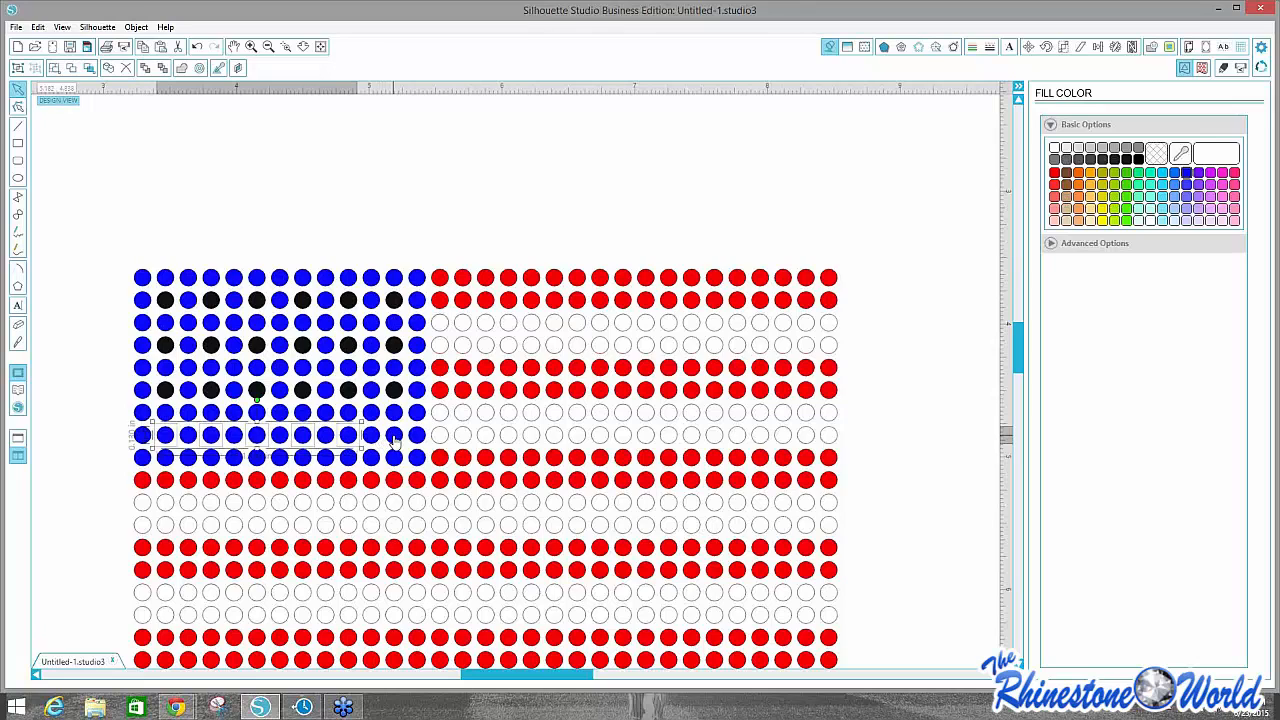
# Fill every other stone in the blue block's eighth row with black, from the twelfth column back to the second.
pyautogui.click(393, 440)
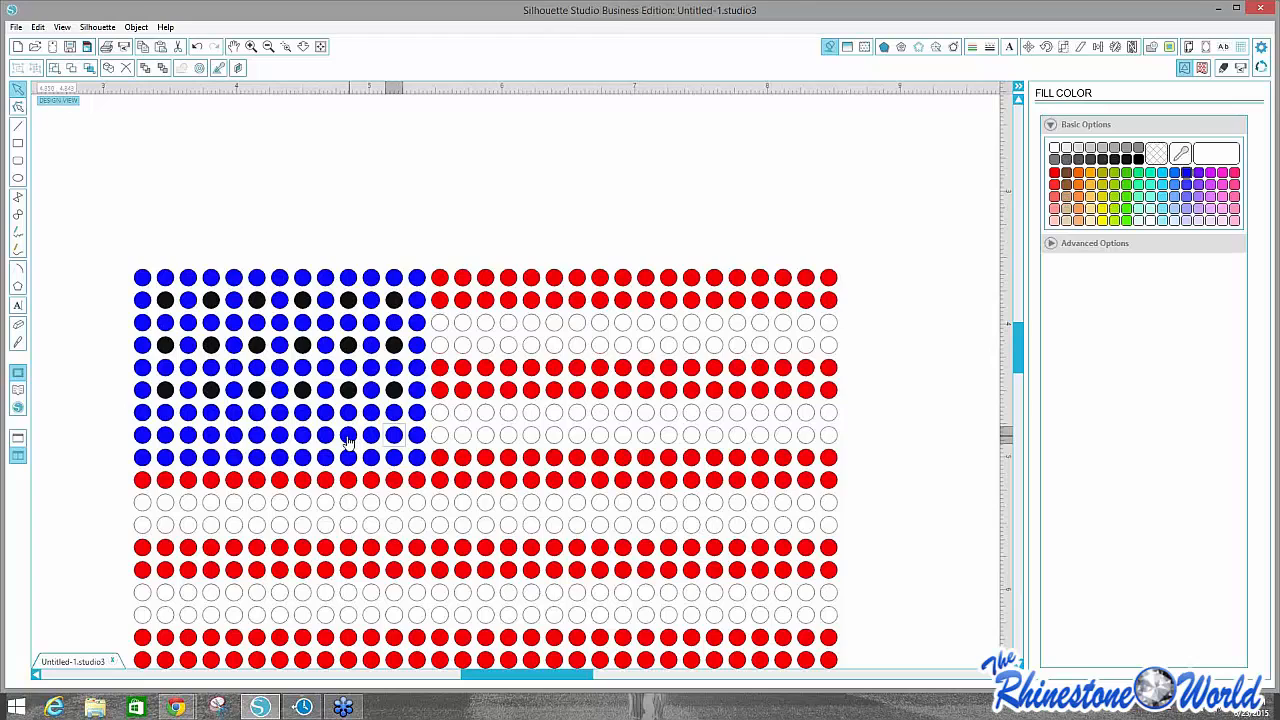
pyautogui.keyDown('shift'); pyautogui.click(348, 441); pyautogui.keyUp('shift')
pyautogui.keyDown('shift'); pyautogui.click(325, 441); pyautogui.keyUp('shift')
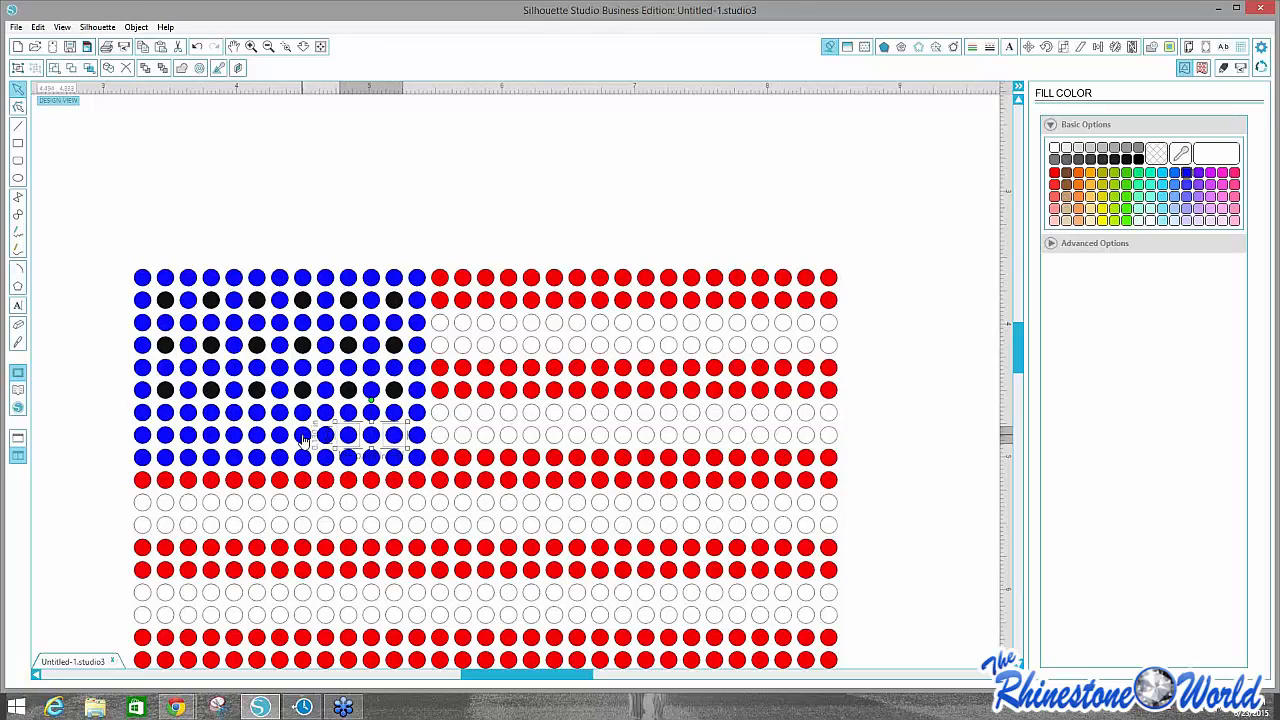
pyautogui.keyDown('shift'); pyautogui.click(302, 440); pyautogui.keyUp('shift')
pyautogui.keyDown('shift'); pyautogui.click(279, 440); pyautogui.keyUp('shift')
pyautogui.keyDown('shift'); pyautogui.click(258, 440); pyautogui.keyUp('shift')
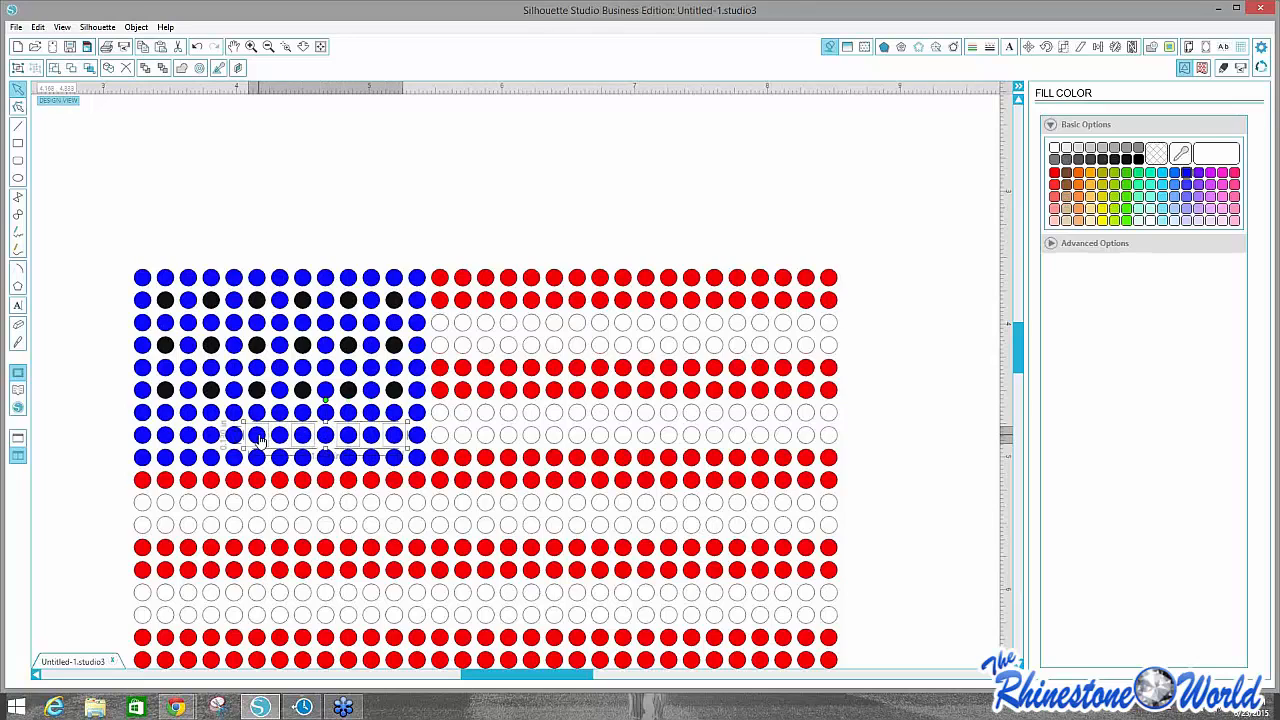
pyautogui.keyDown('shift'); pyautogui.click(233, 440); pyautogui.keyUp('shift')
pyautogui.keyDown('shift'); pyautogui.click(167, 443); pyautogui.keyUp('shift')
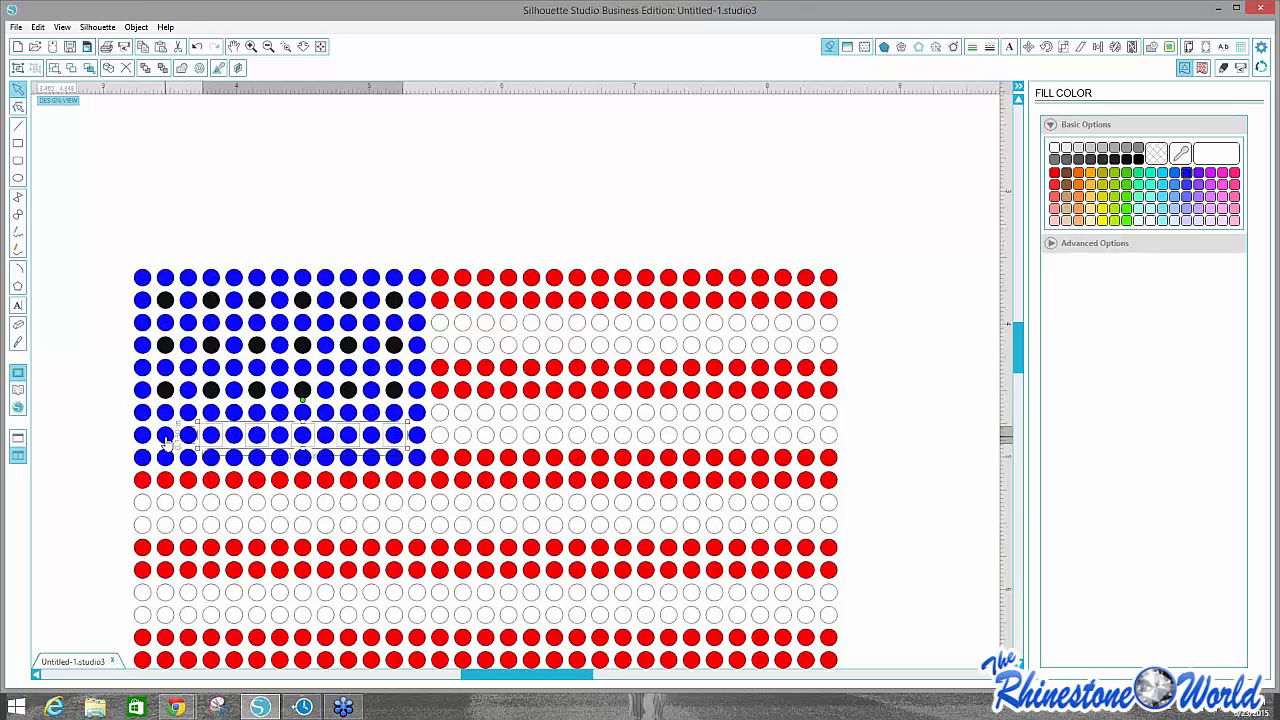
pyautogui.keyDown('shift'); pyautogui.click(167, 443); pyautogui.keyUp('shift')
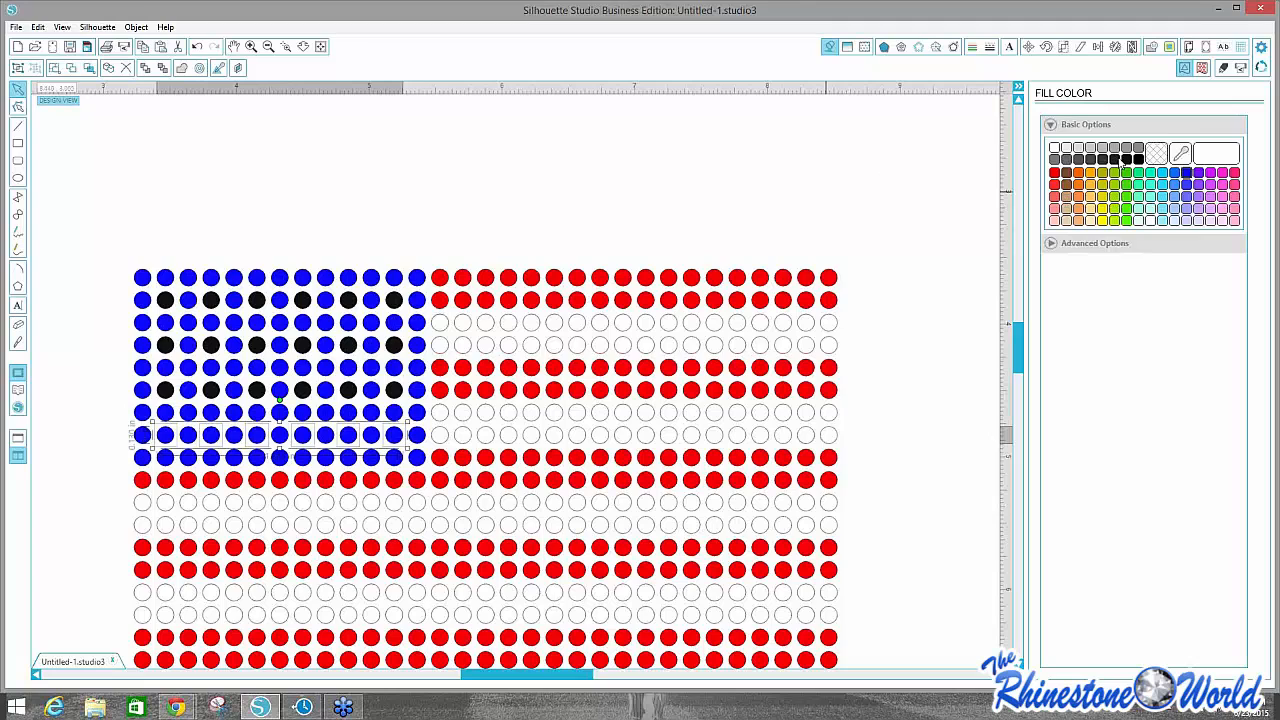
pyautogui.click(1125, 160)
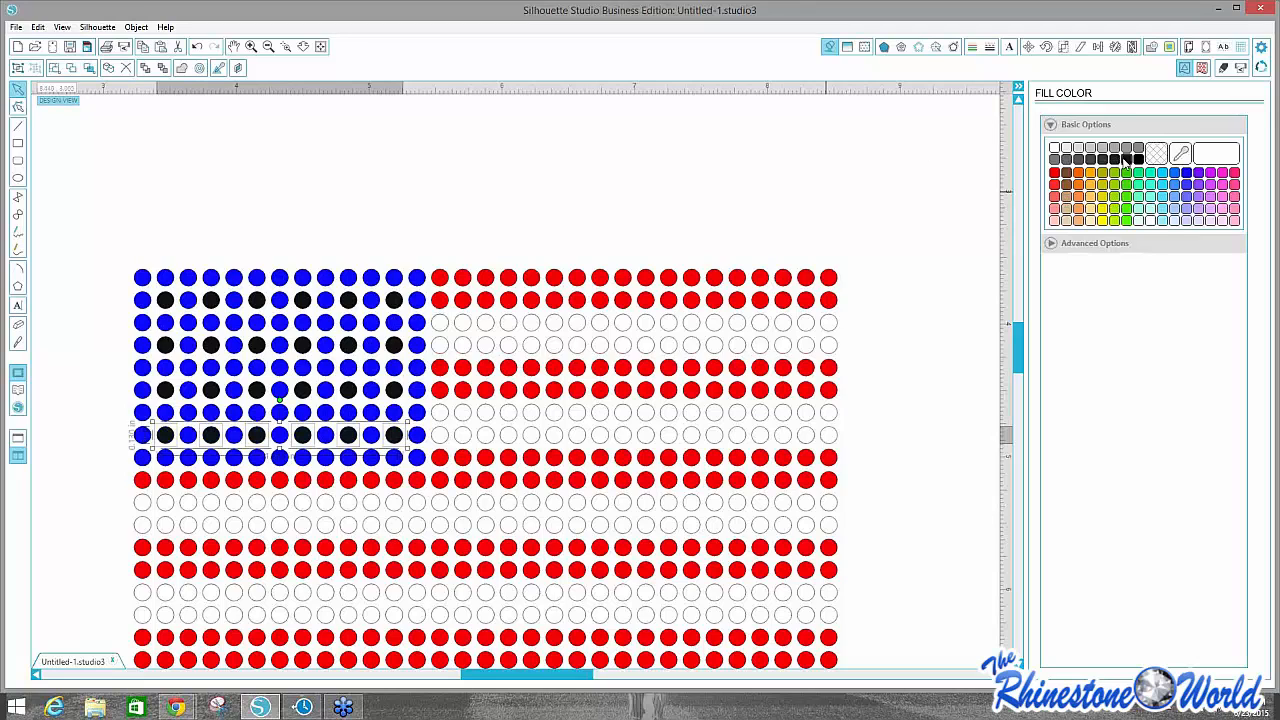
pyautogui.click(350, 241)
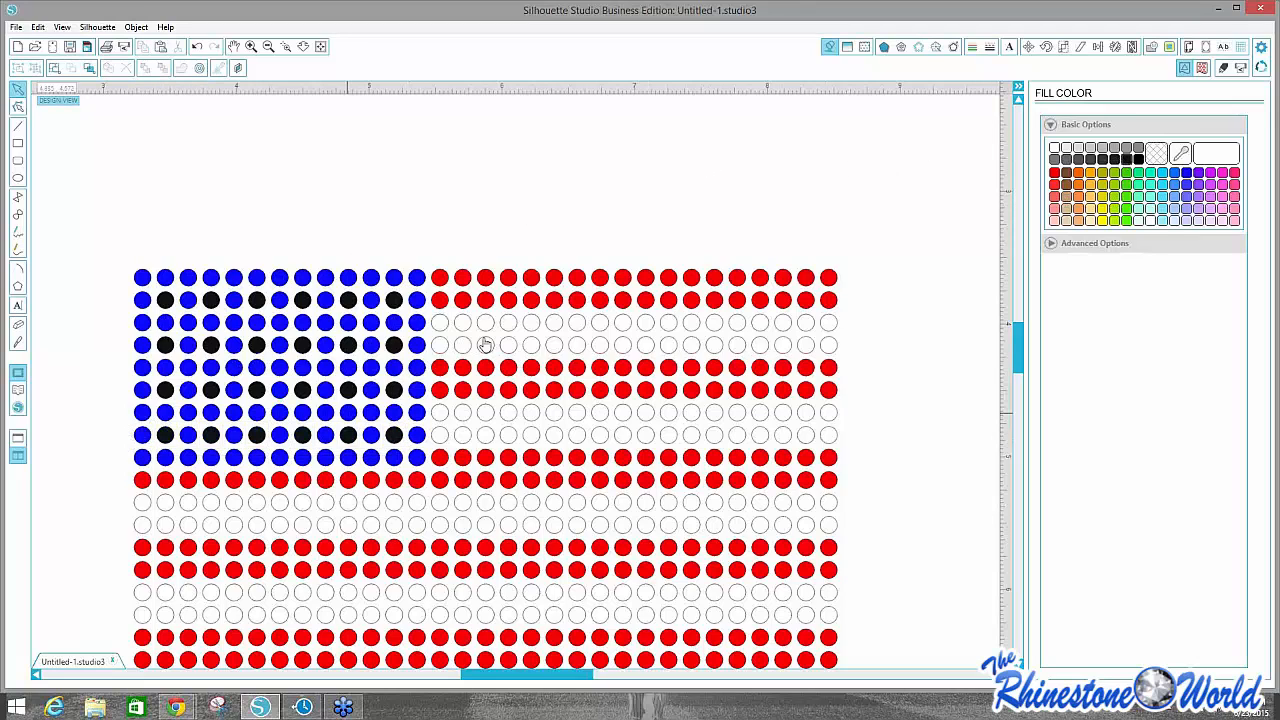
# Examine the whole flag on the page, selecting all its stones to show the overall dimensions and clearing the selection.
pyautogui.click(268, 47)
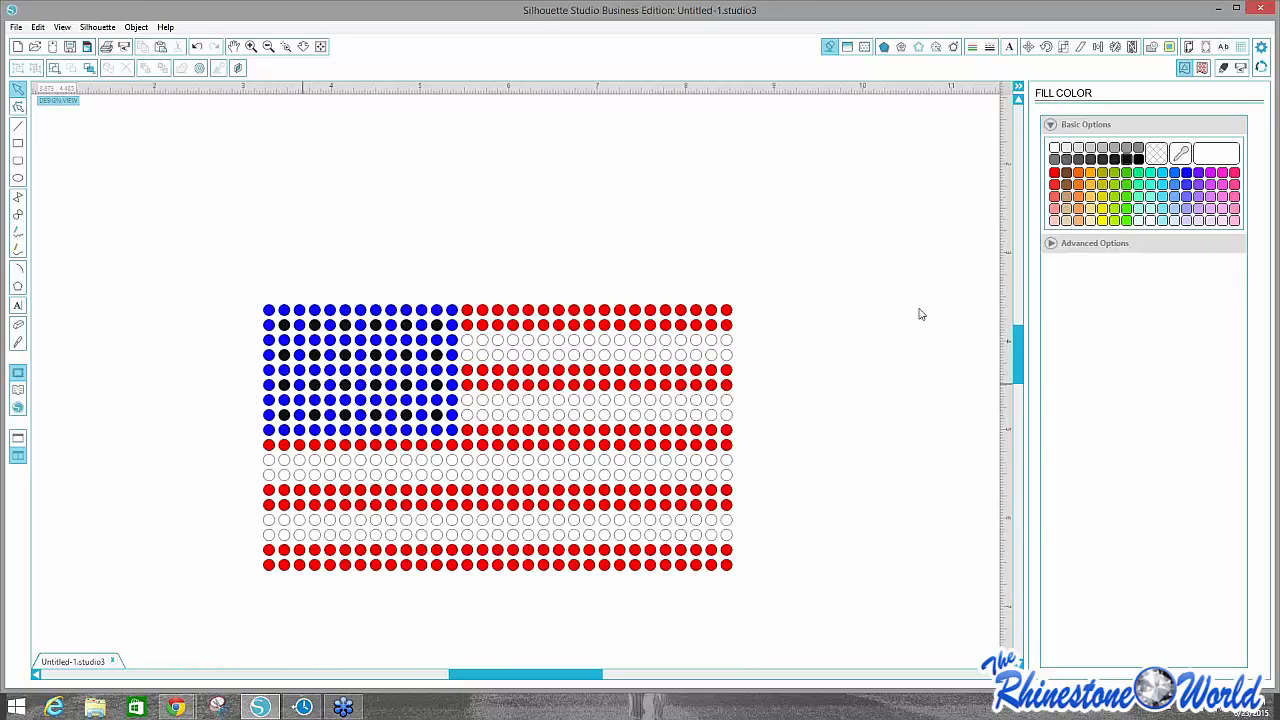
pyautogui.click(268, 47)
pyautogui.click(268, 47)
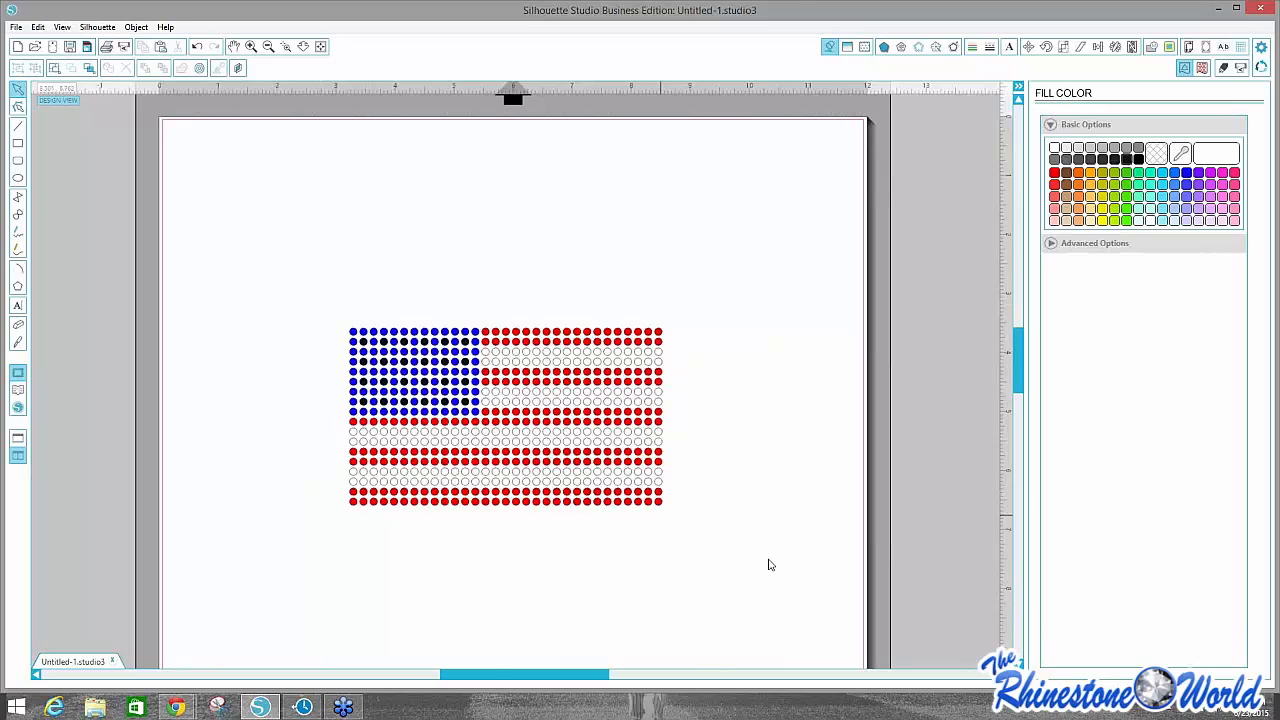
pyautogui.moveTo(257, 291); pyautogui.dragTo(771, 563)
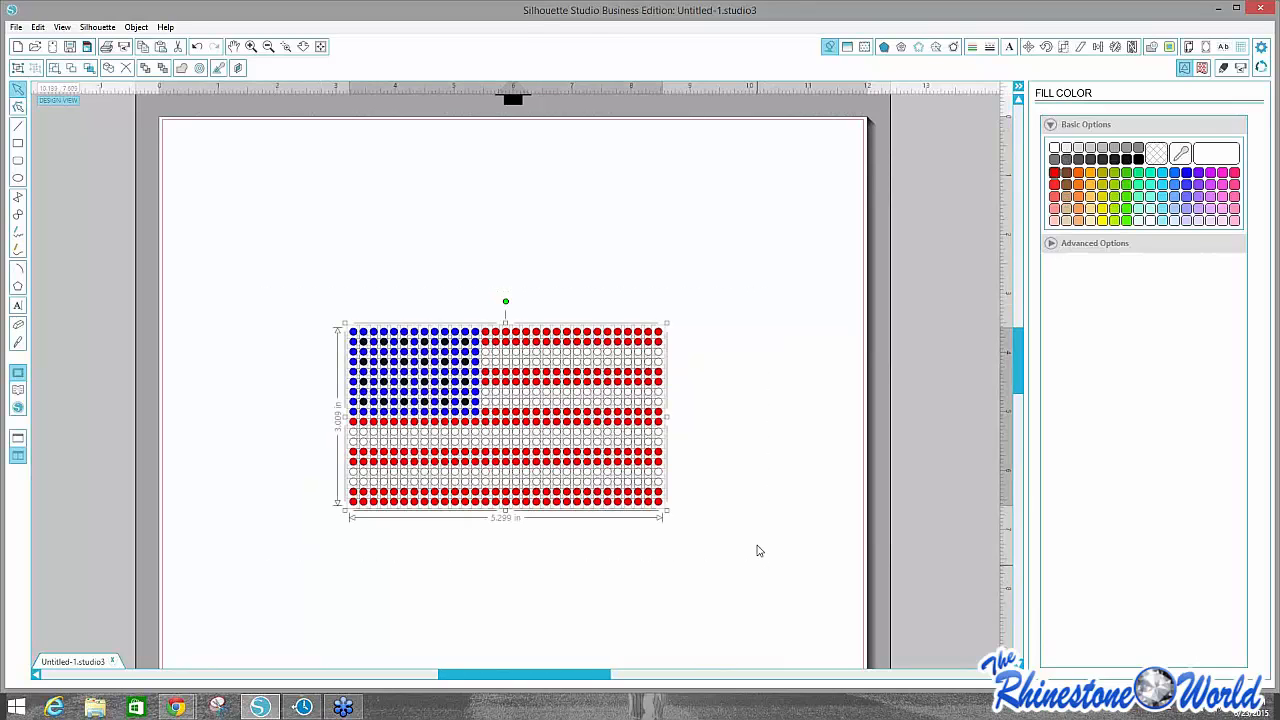
pyautogui.click(753, 550)
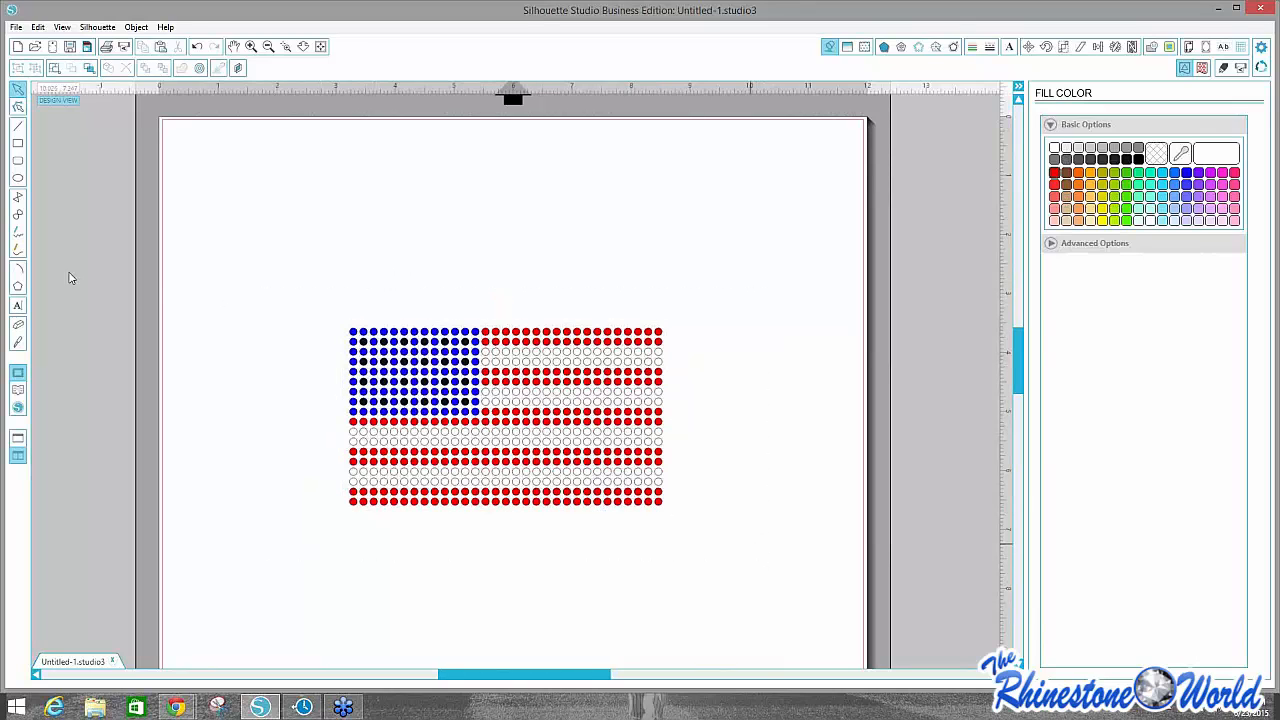
# Add the text "america" near the page's upper-left corner, above the flag.
pyautogui.click(17, 305)
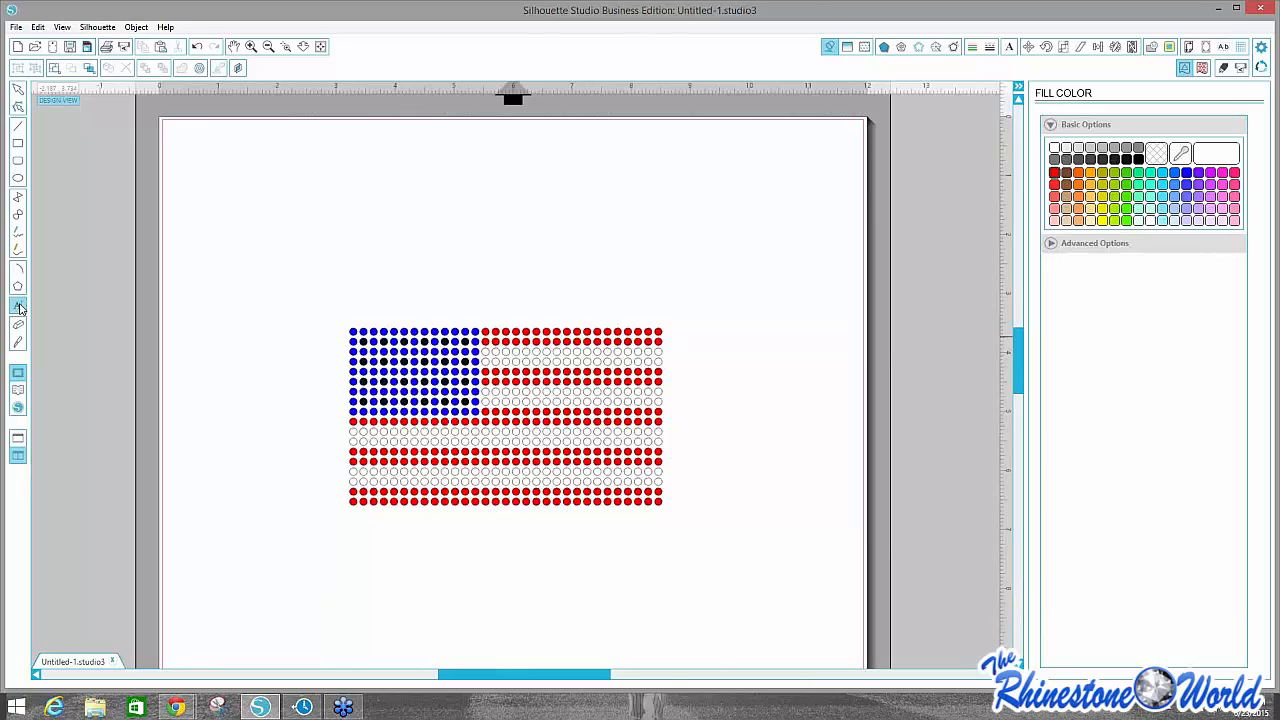
pyautogui.click(242, 208)
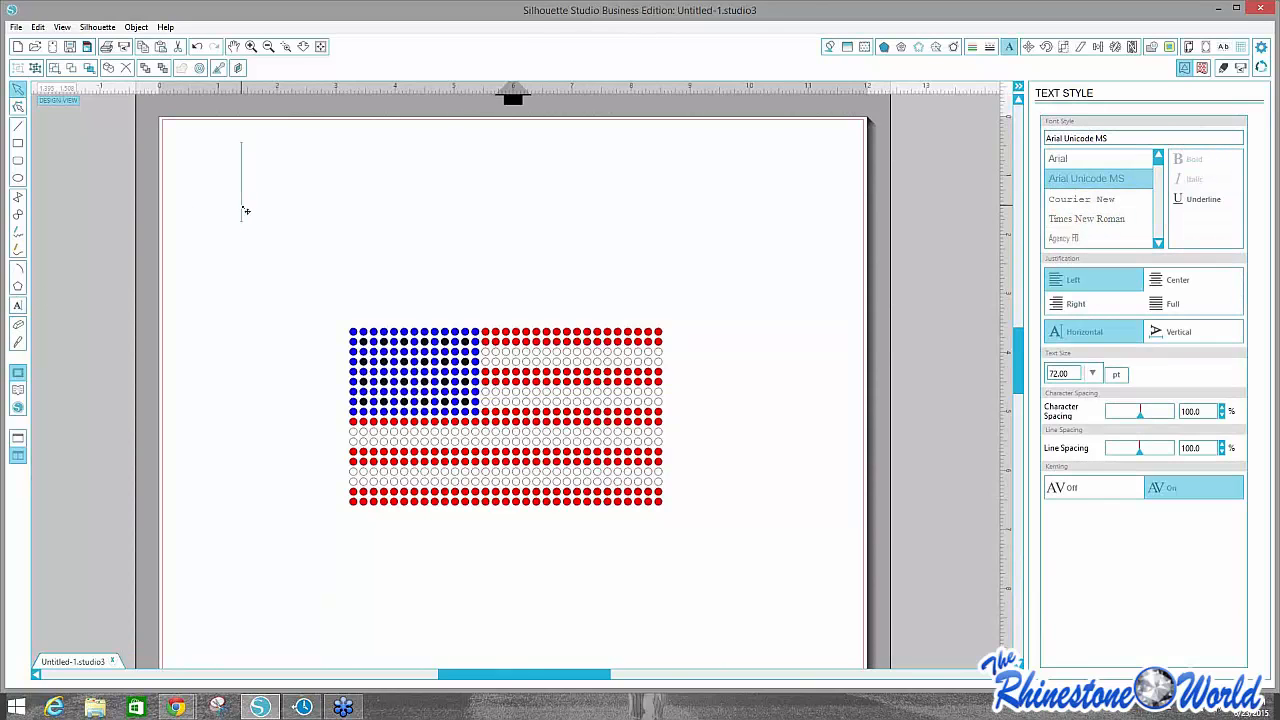
pyautogui.write('america')
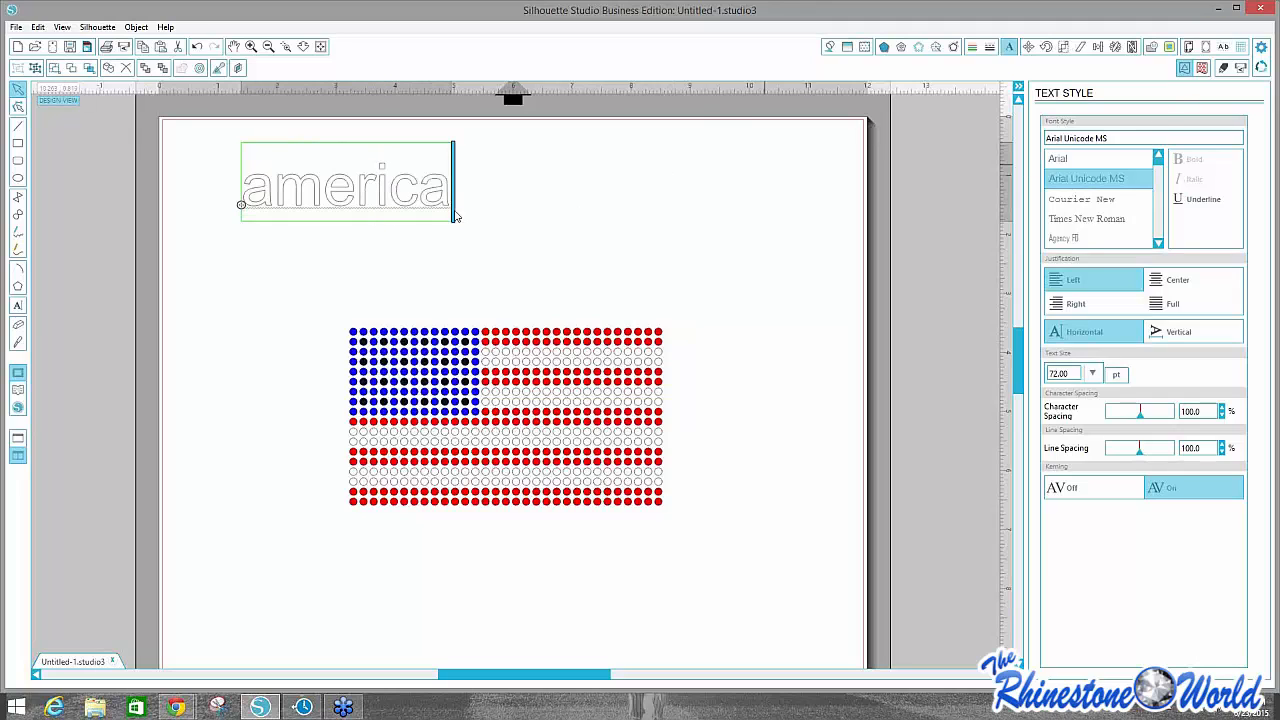
# Set the font of the whole word "america" to TRW 135 Tote RFF1 and select the finished text object.
pyautogui.moveTo(448, 200); pyautogui.dragTo(236, 198)
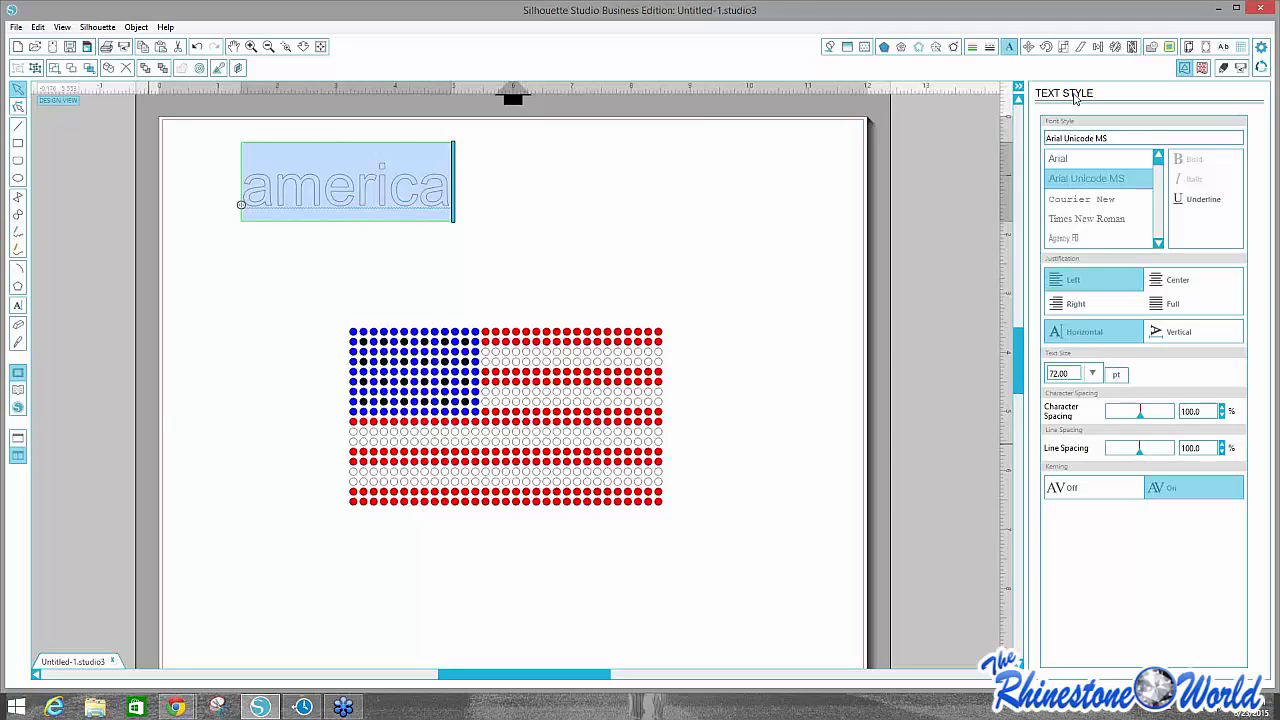
pyautogui.moveTo(971, 139); pyautogui.dragTo(966, 144)
pyautogui.write('trw')
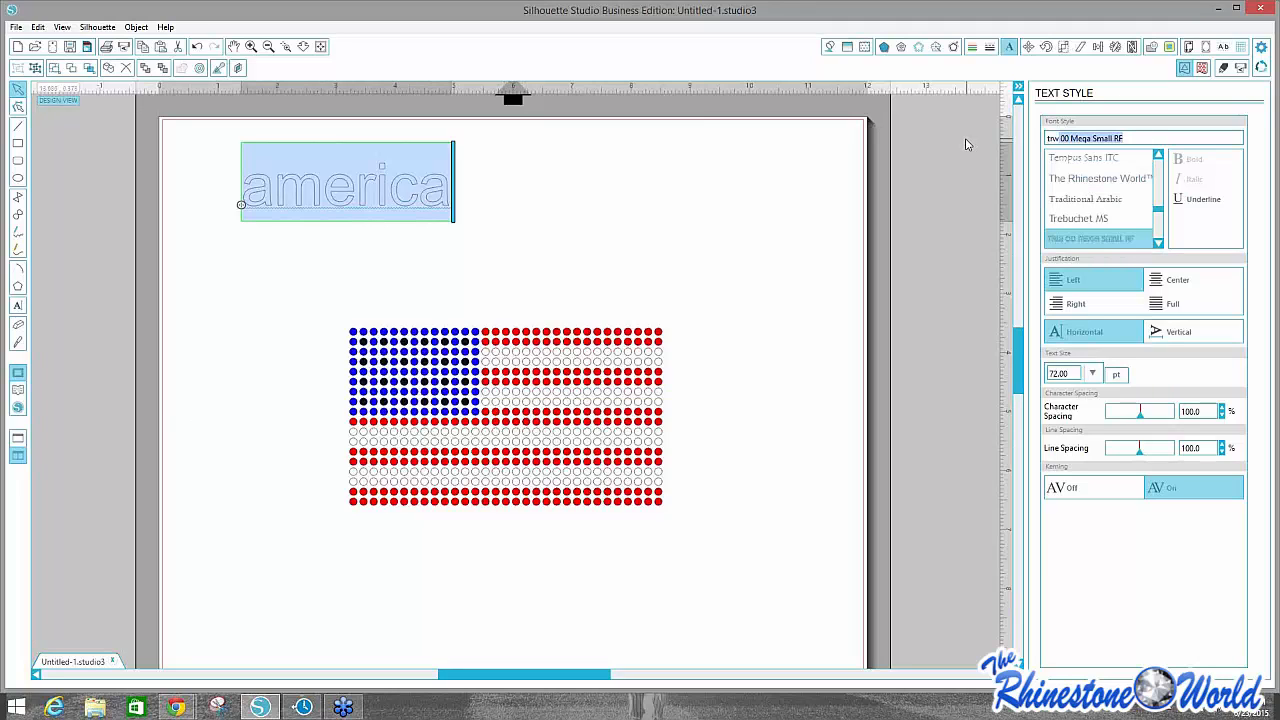
pyautogui.write(' 1345')
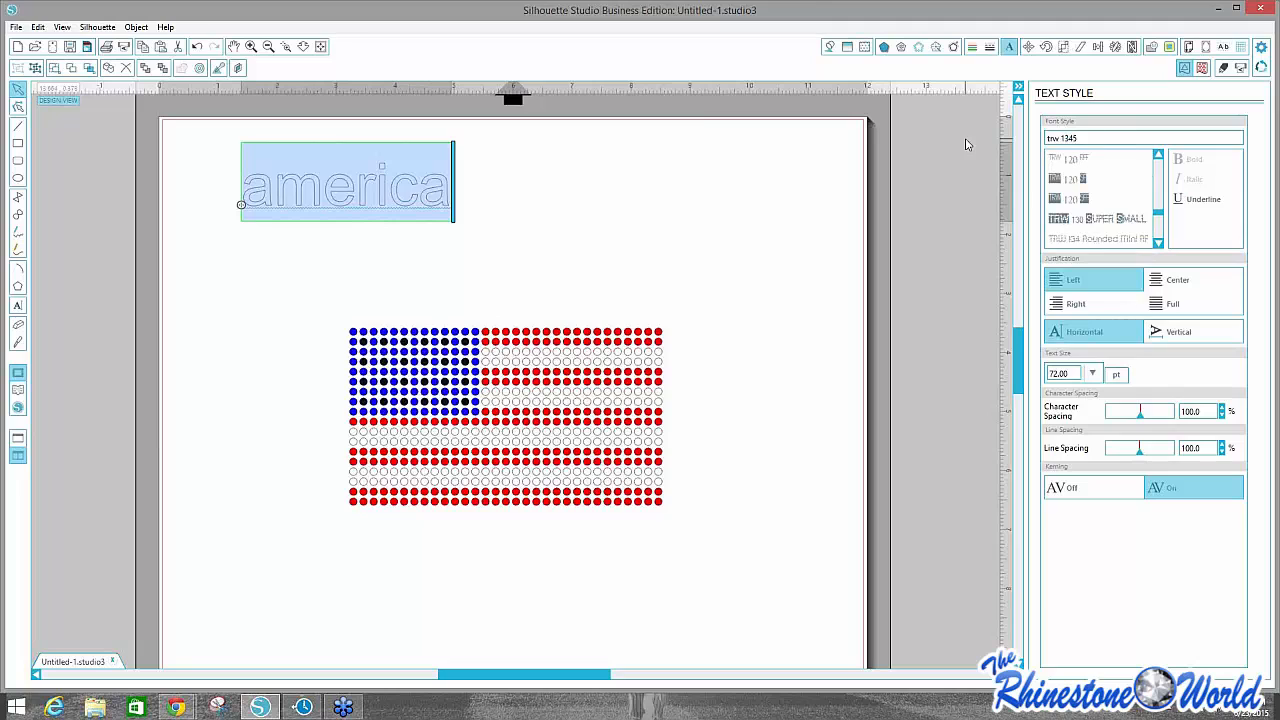
pyautogui.write('5')
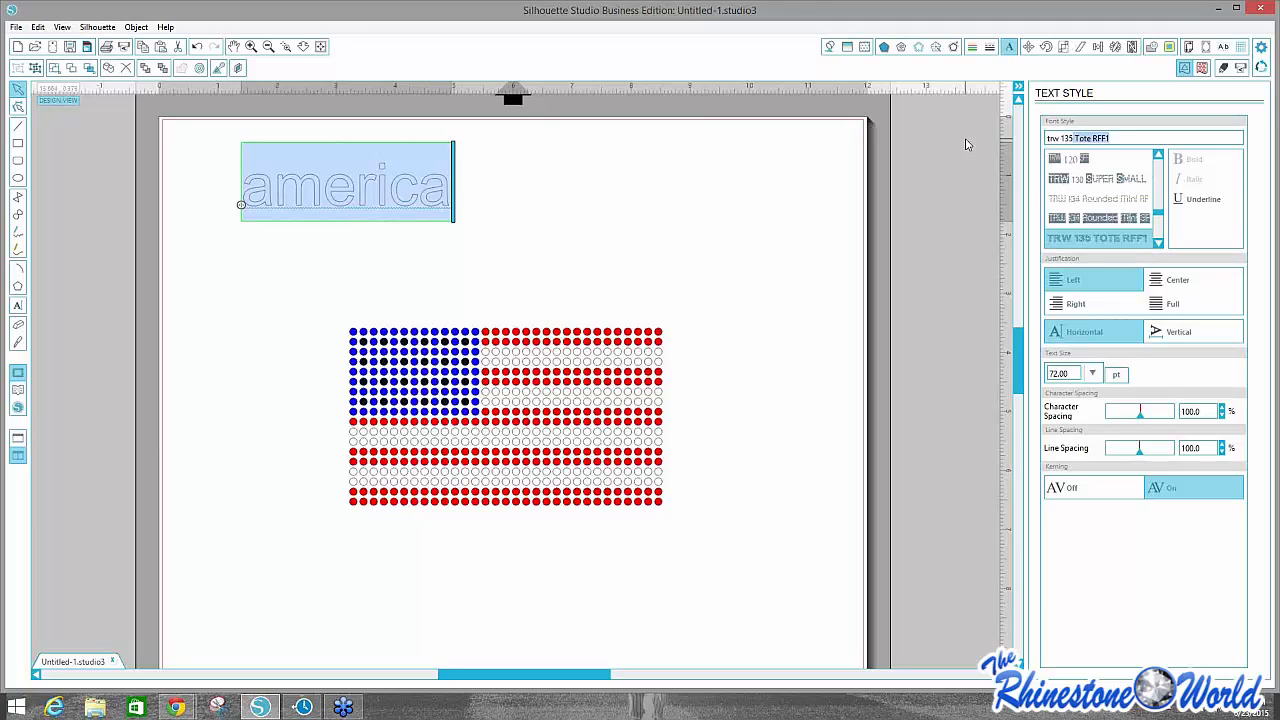
pyautogui.click(1131, 243)
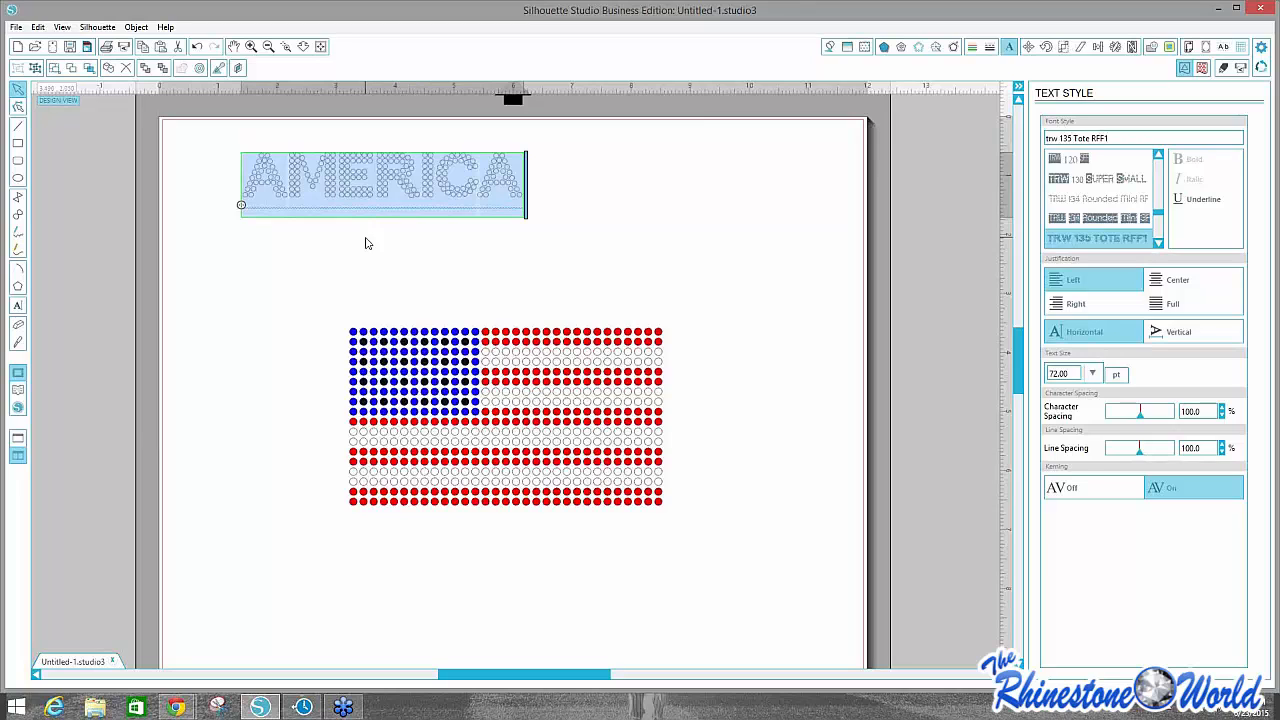
pyautogui.click(226, 244)
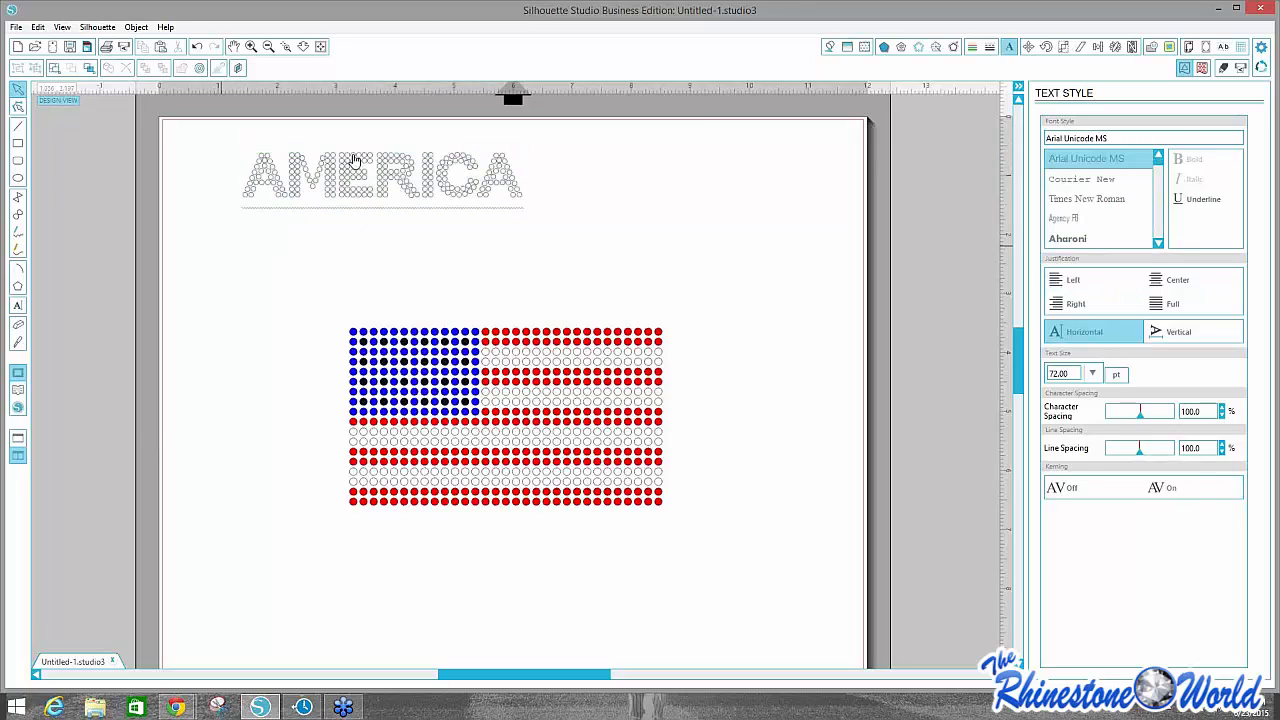
pyautogui.click(340, 189)
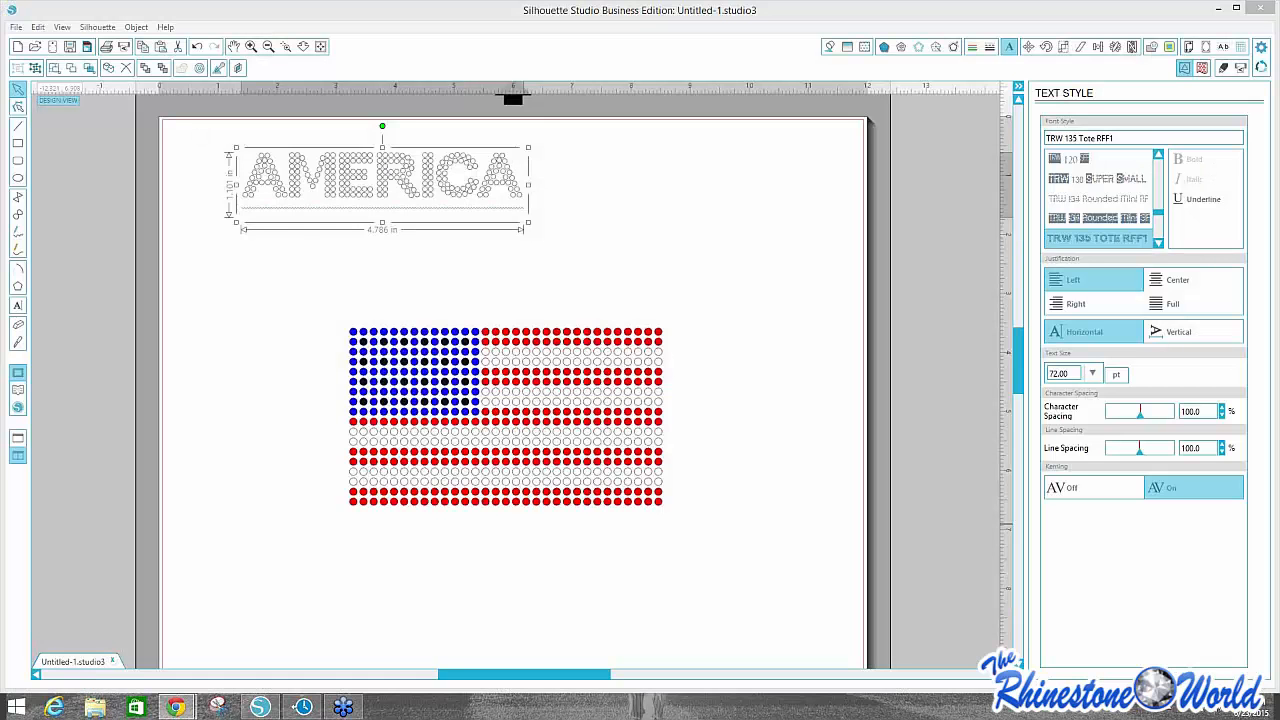
# Switch to Chrome to examine the TRW 135 Tote Bag font page's point sizes per stone size, and return to Silhouette Studio.
pyautogui.click(175, 707)
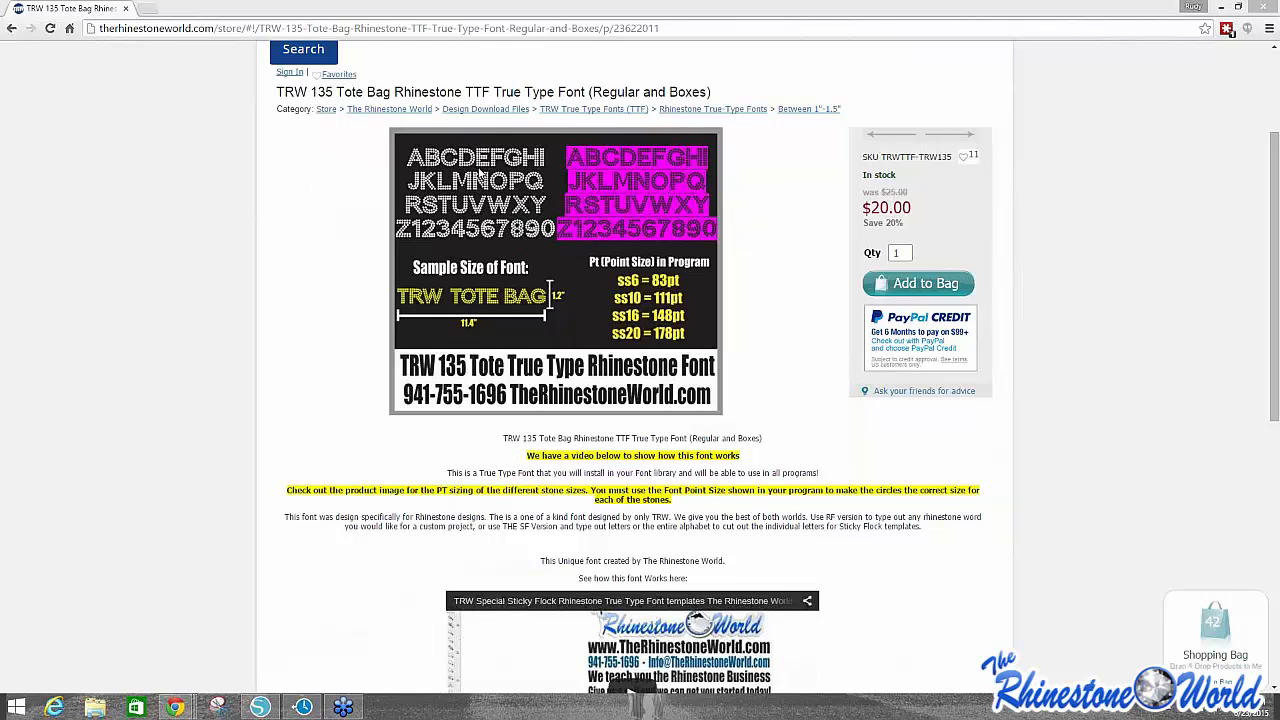
pyautogui.click(259, 707)
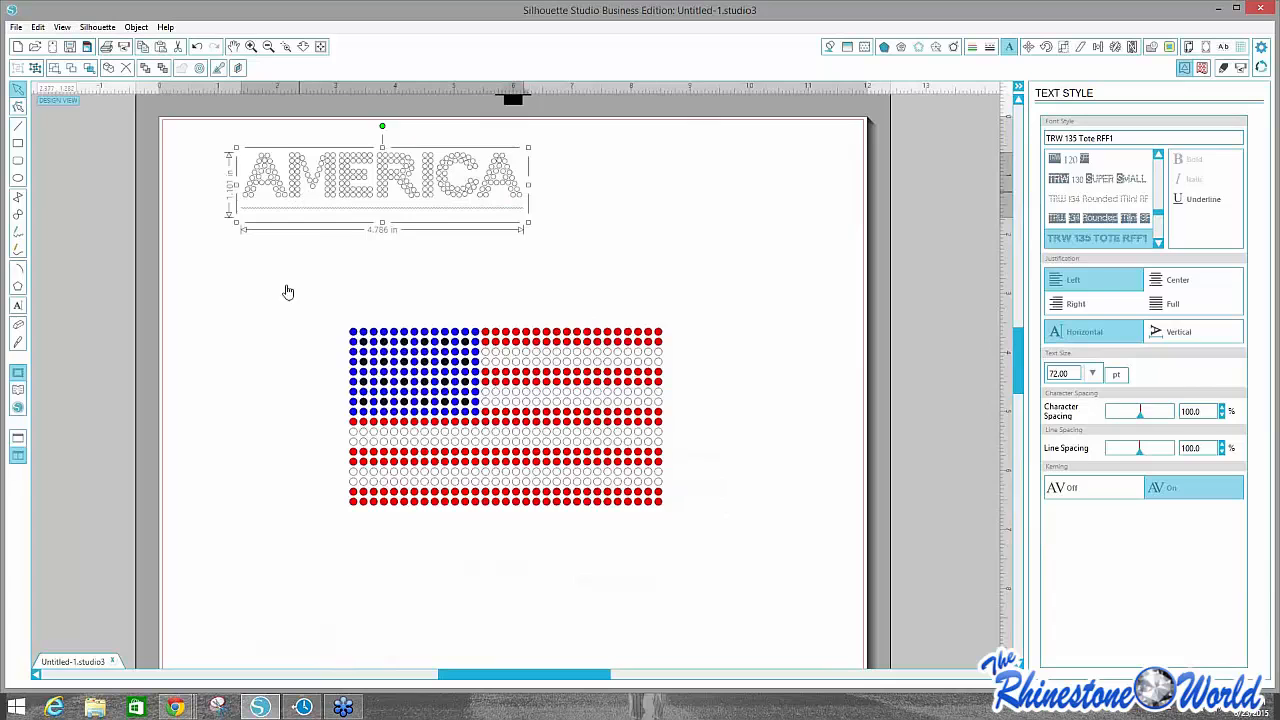
pyautogui.moveTo(175, 707)
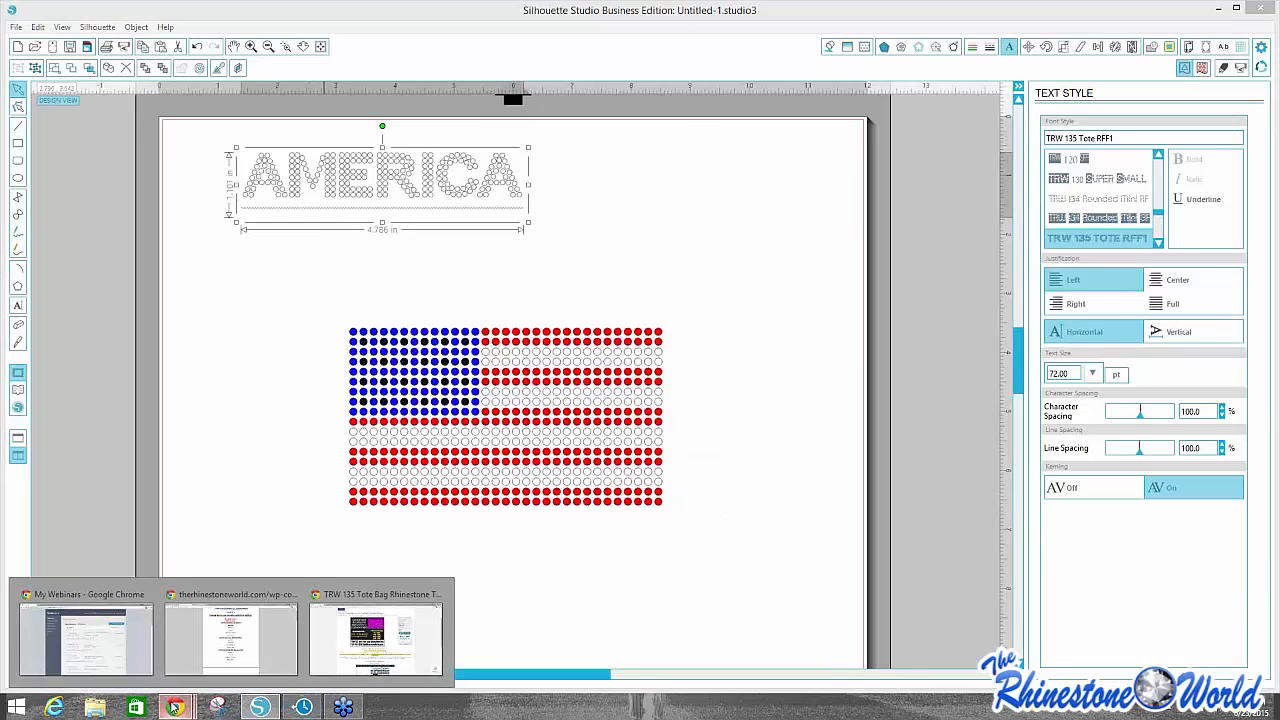
pyautogui.click(349, 653)
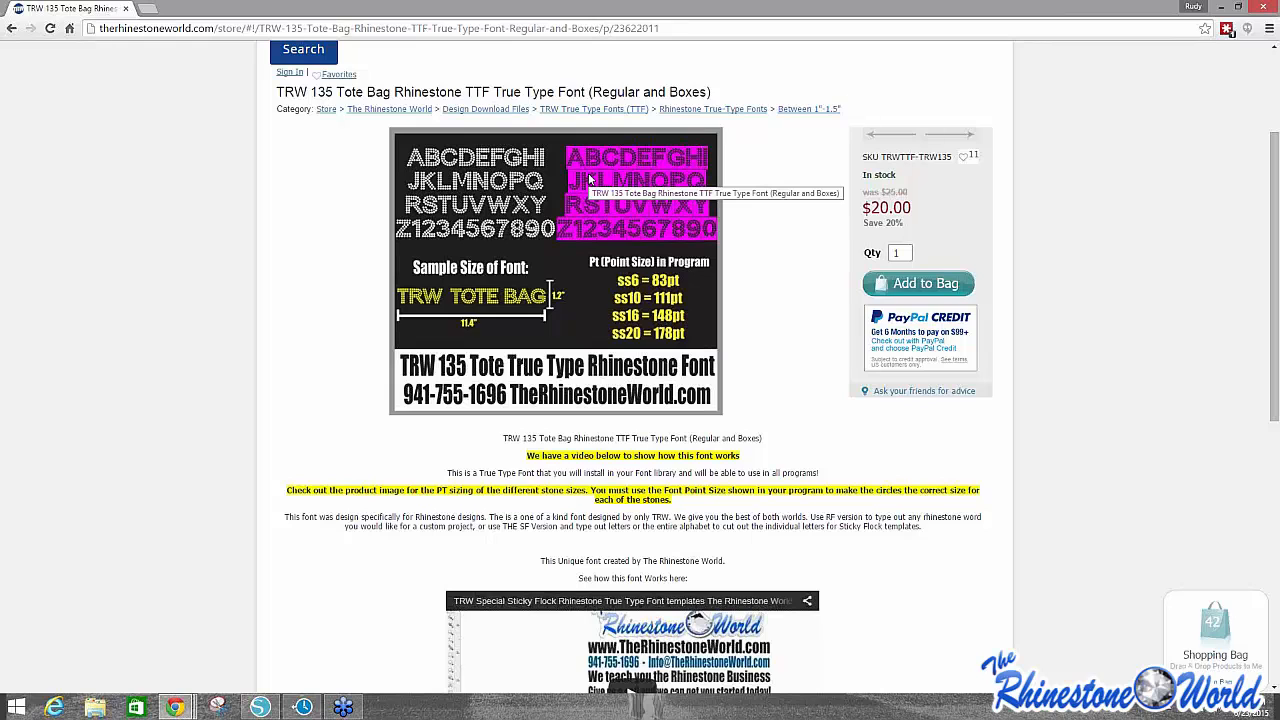
pyautogui.click(260, 707)
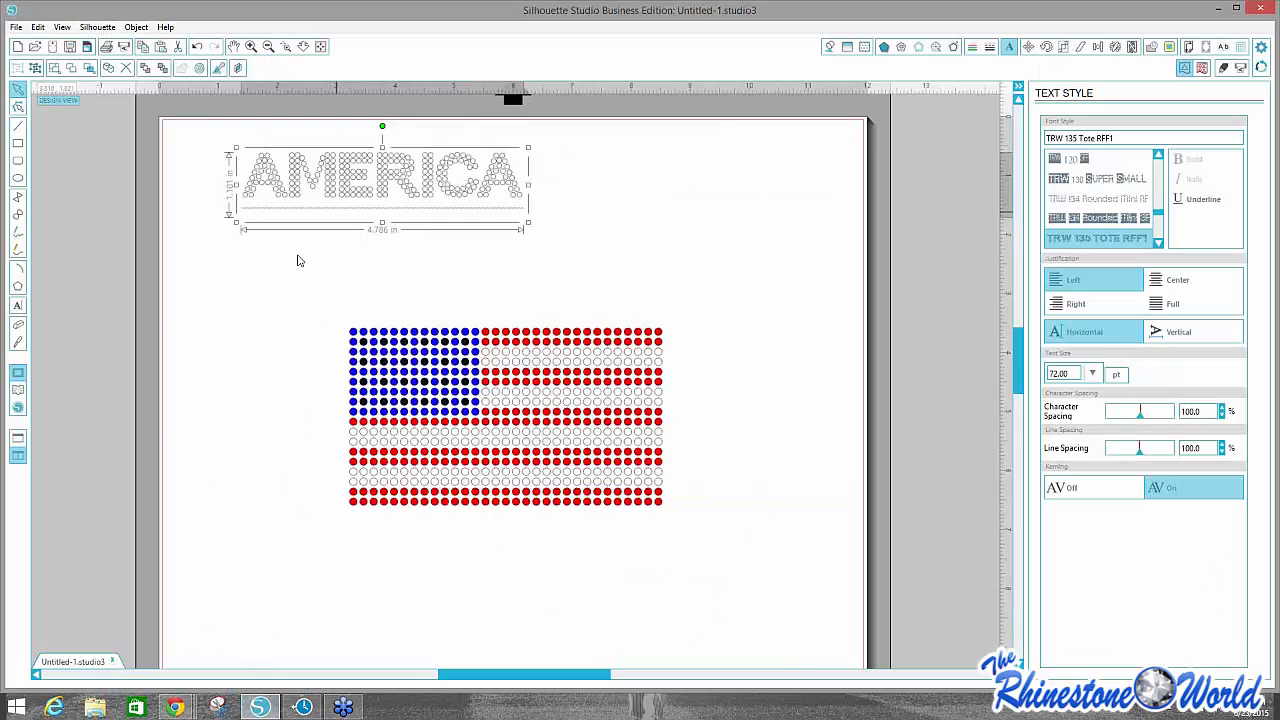
pyautogui.moveTo(175, 707)
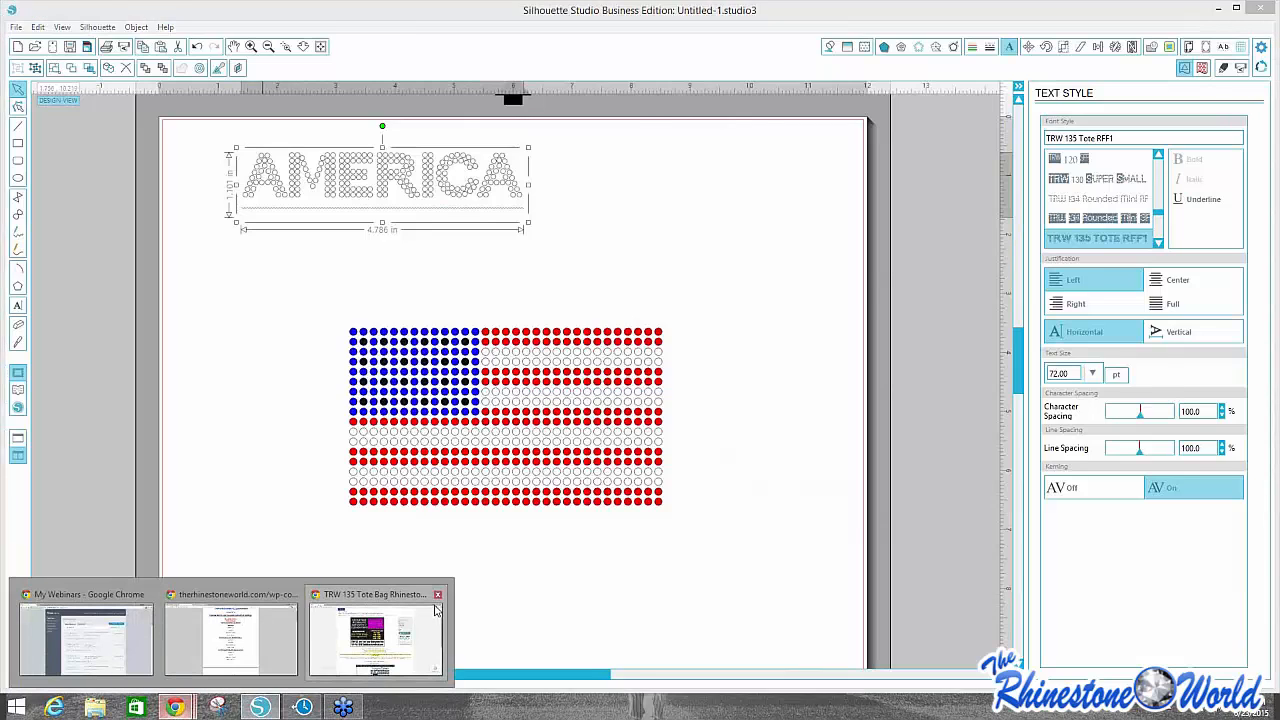
pyautogui.click(380, 635)
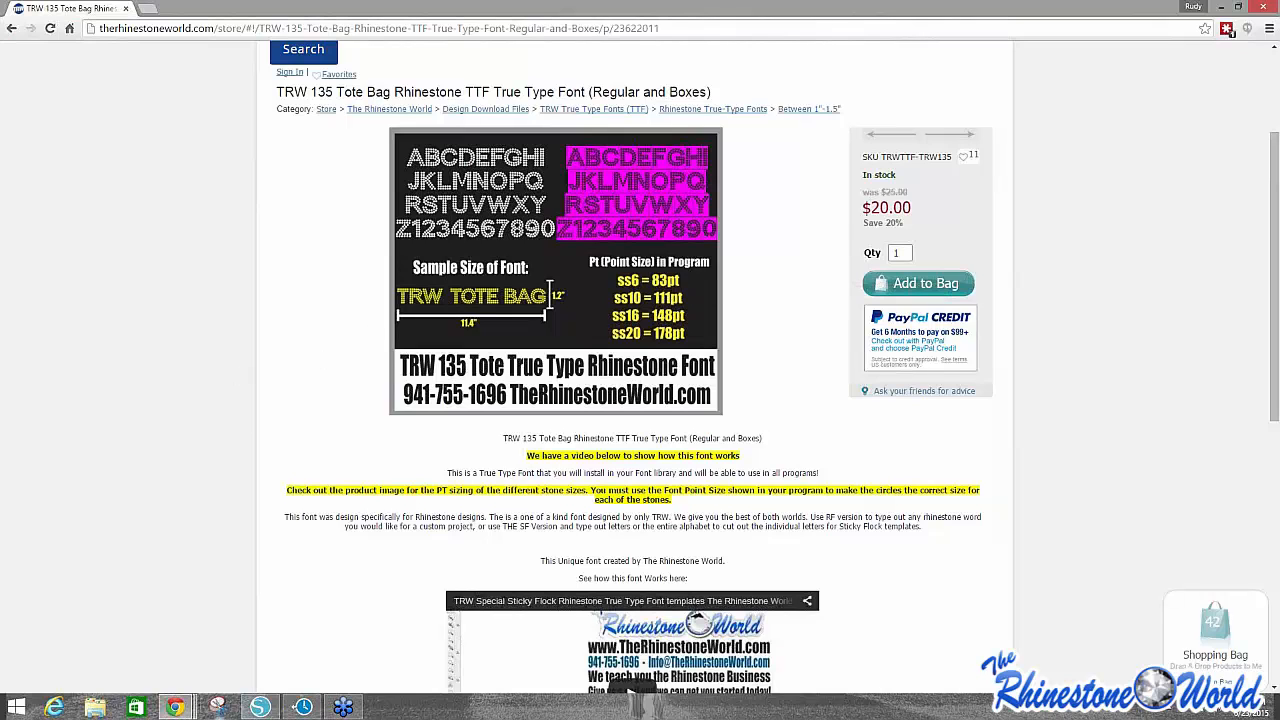
pyautogui.click(259, 707)
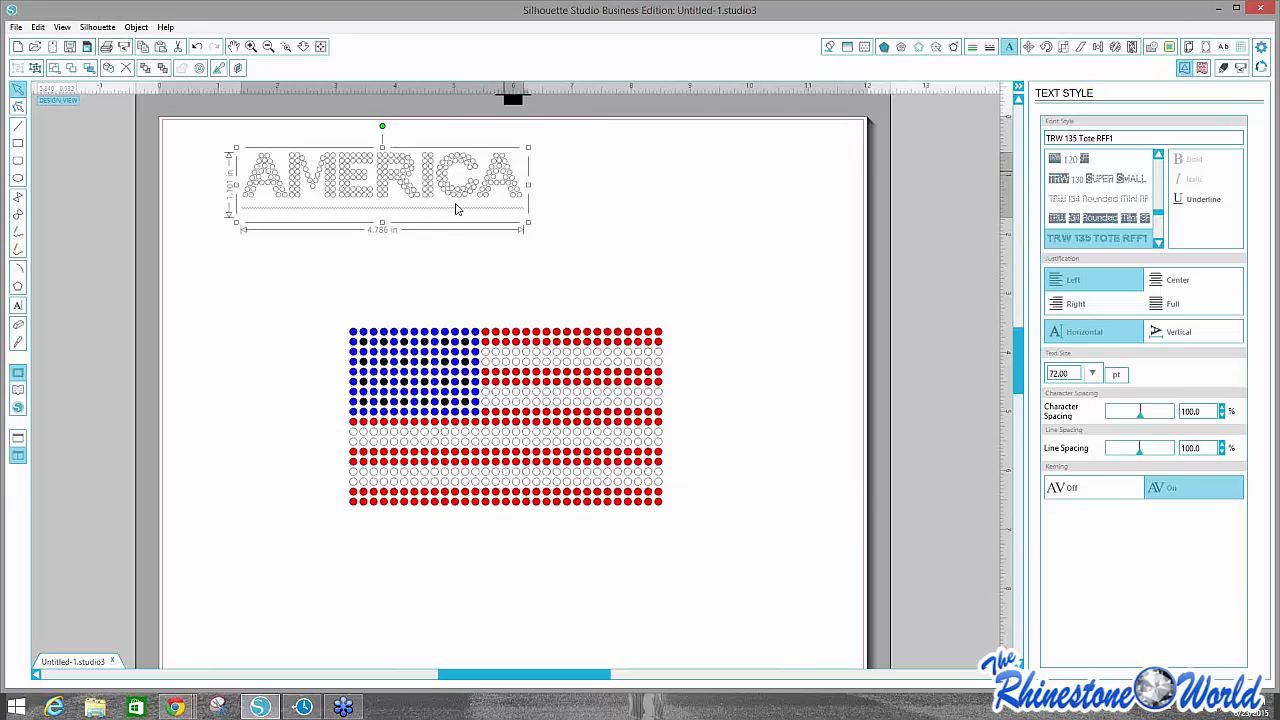
# Set the AMERICA text size to 111 pt, move it to the top of the page above the flag, and deselect it.
pyautogui.click(1066, 373)
pyautogui.write('111')
pyautogui.press('Return')
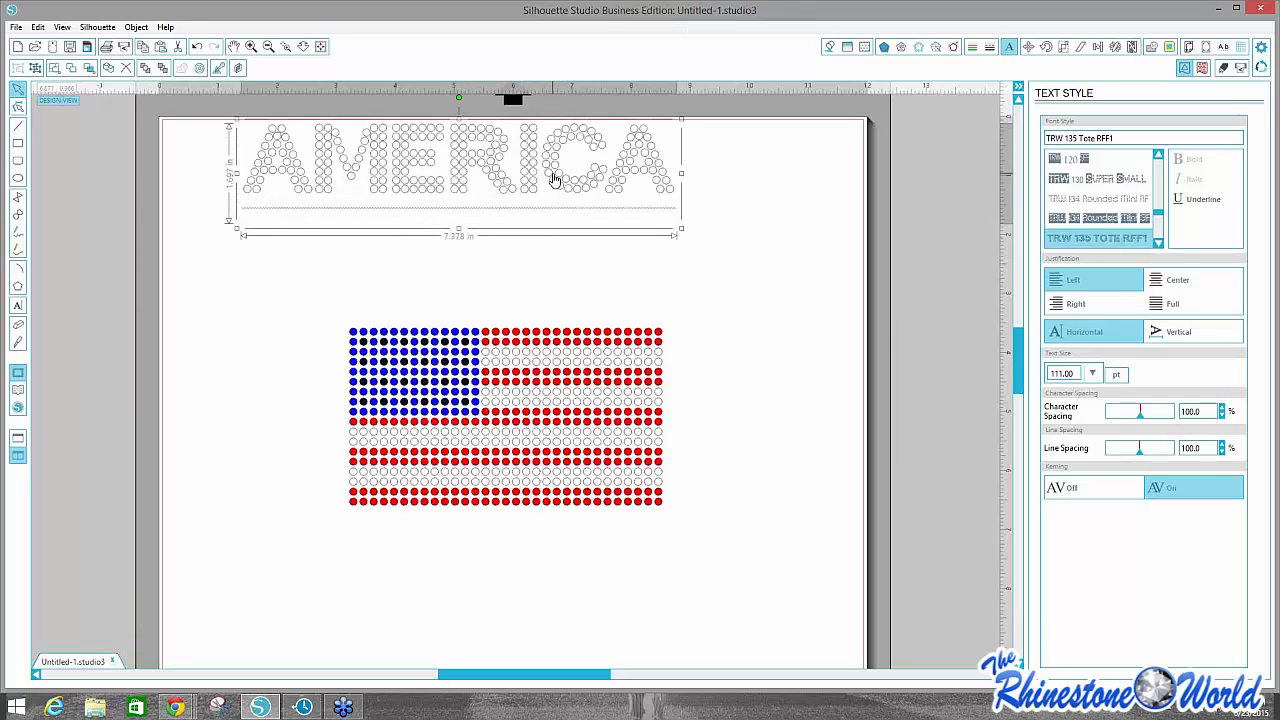
pyautogui.moveTo(554, 178); pyautogui.dragTo(612, 230)
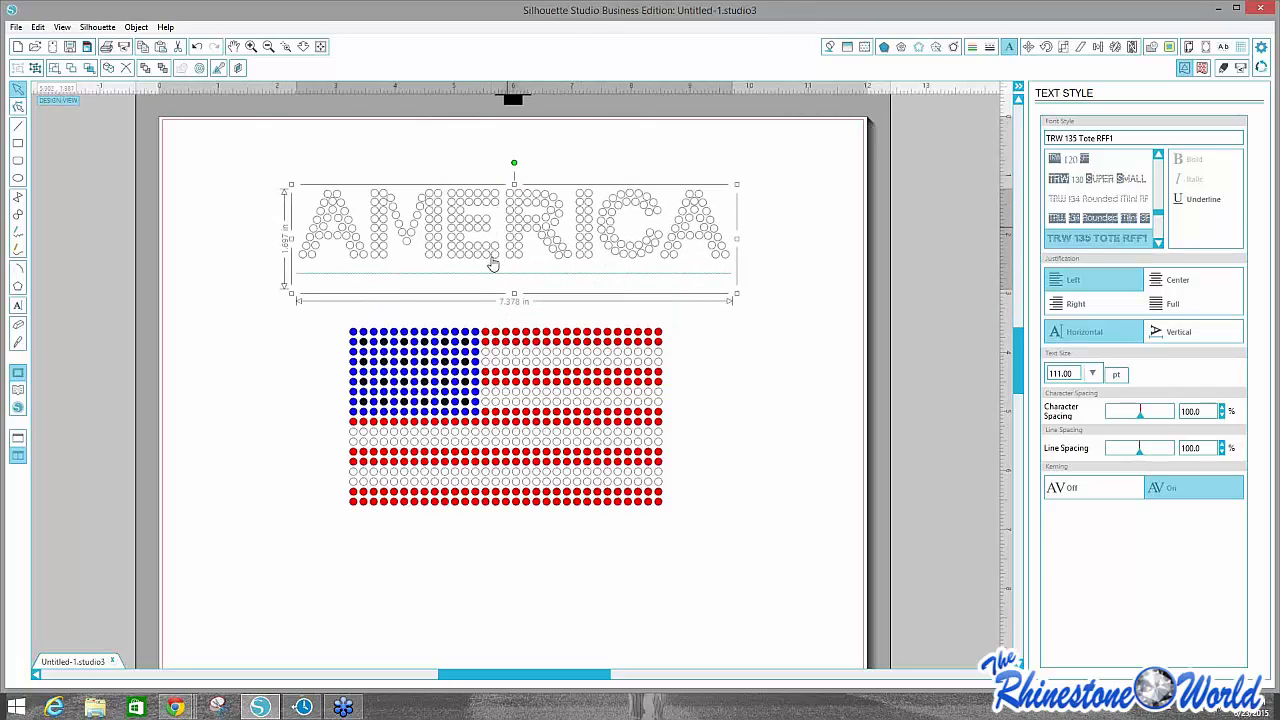
pyautogui.moveTo(491, 259); pyautogui.dragTo(506, 166)
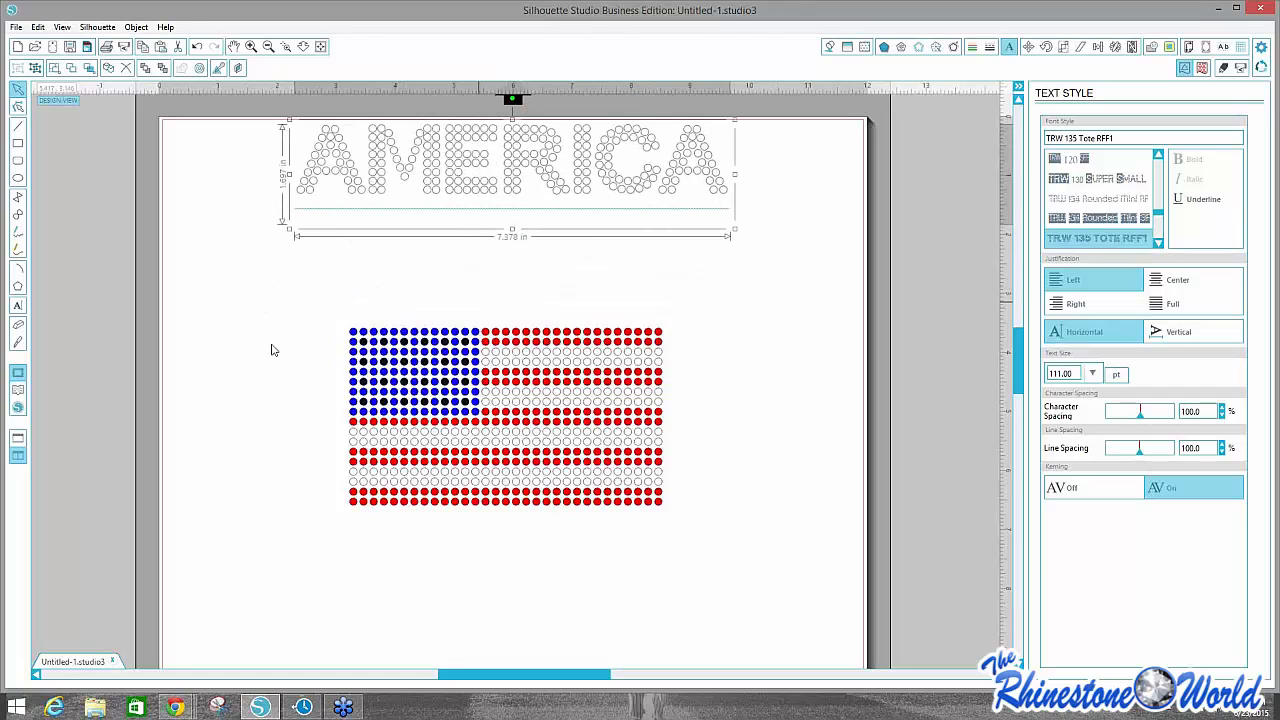
pyautogui.click(352, 163)
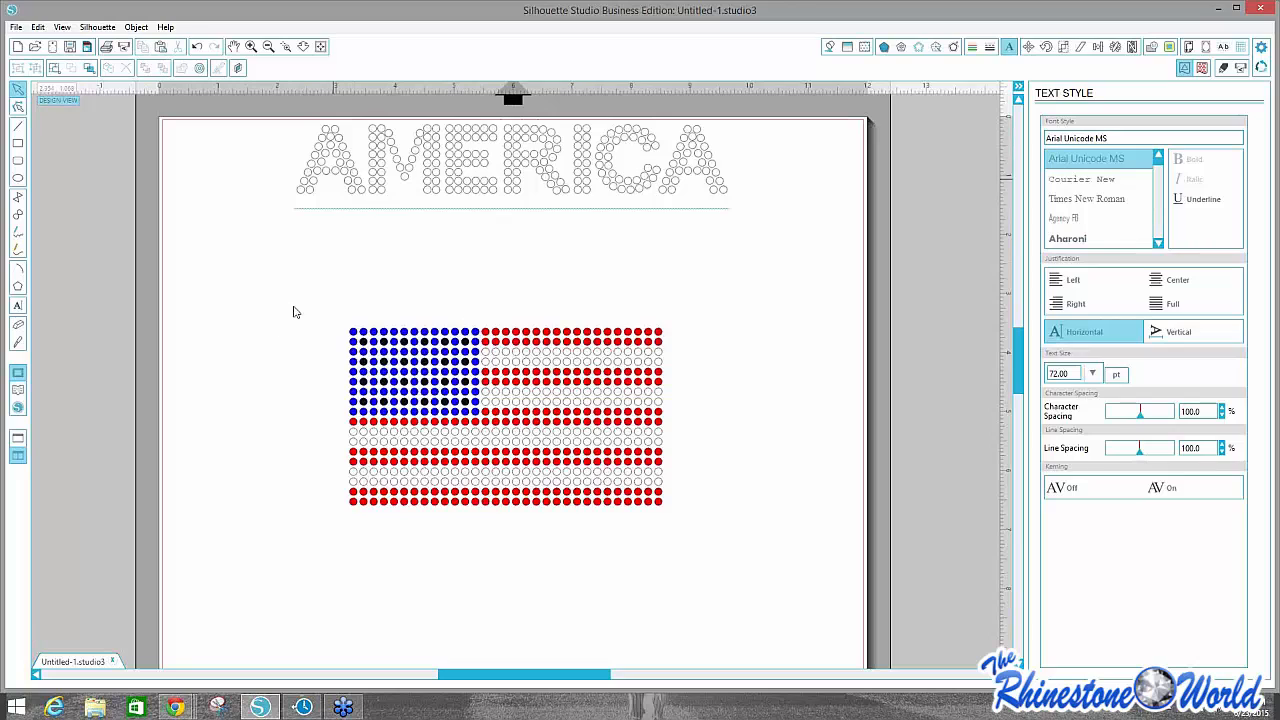
# Draw an ellipse about 7.36 in wide and 4.12 in high around the flag and move it up to surround the stones.
pyautogui.click(18, 178)
pyautogui.moveTo(305, 318); pyautogui.dragTo(738, 560)
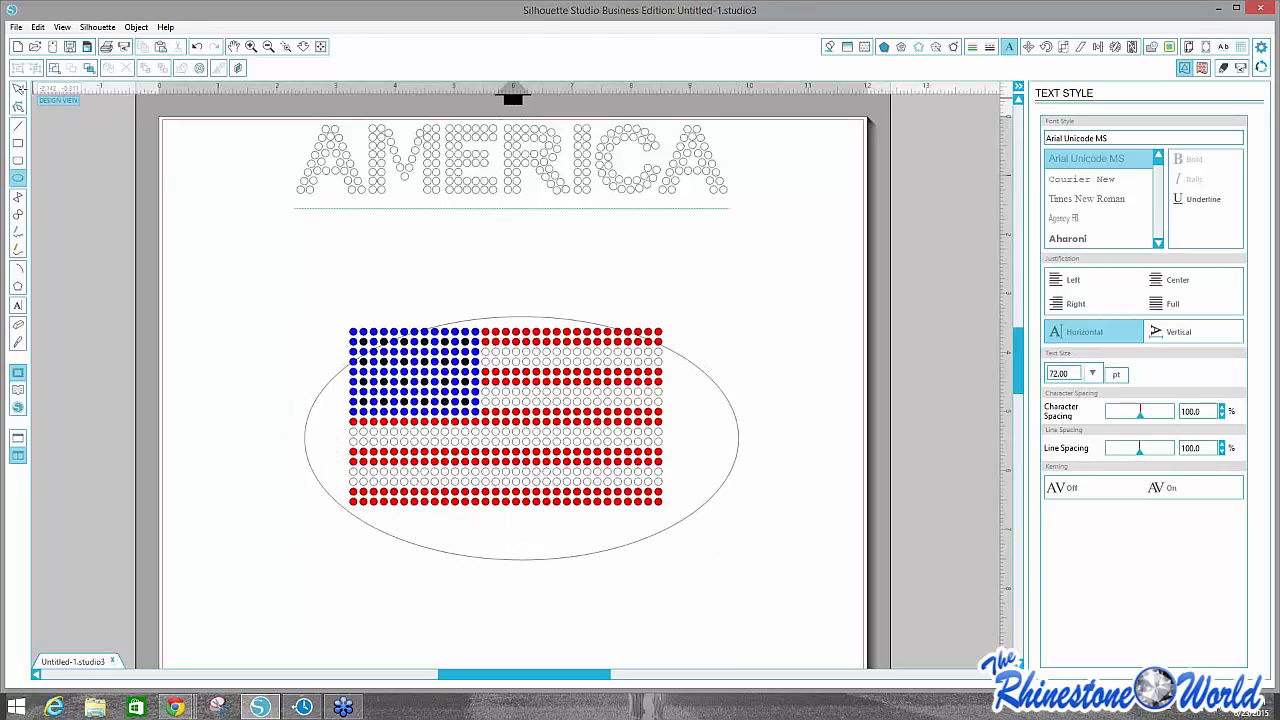
pyautogui.click(18, 89)
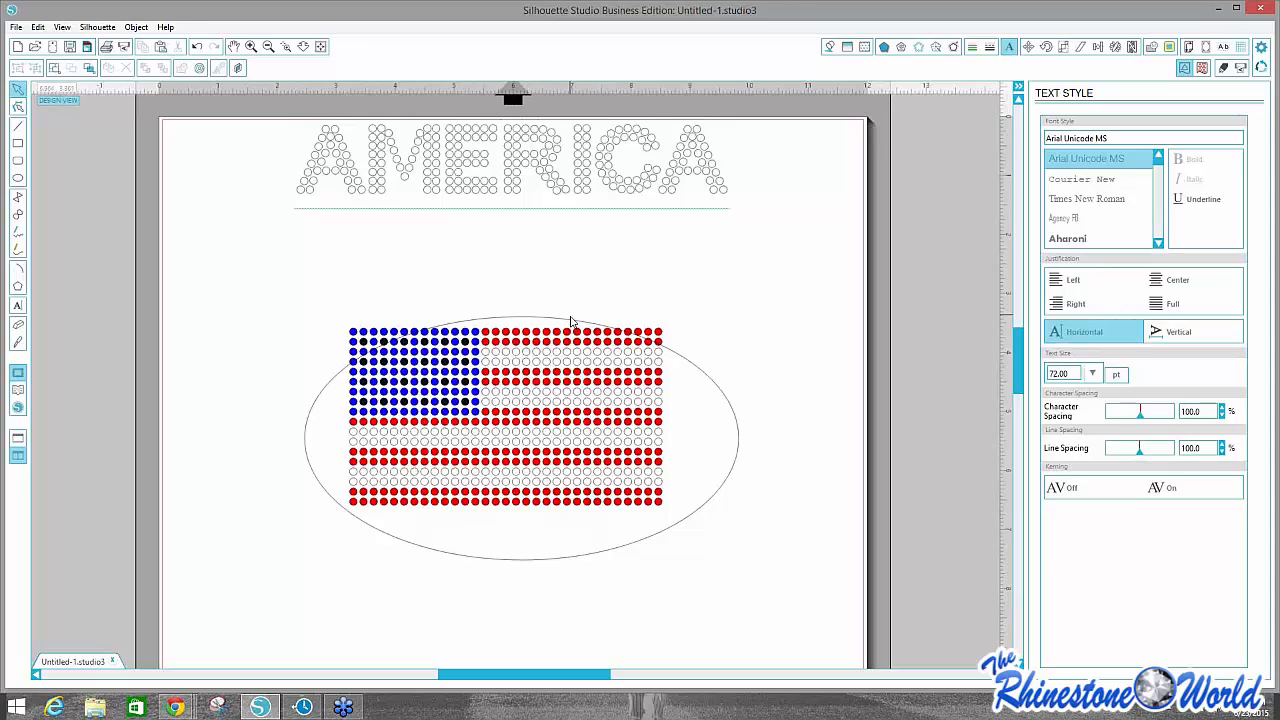
pyautogui.moveTo(571, 320); pyautogui.dragTo(558, 289)
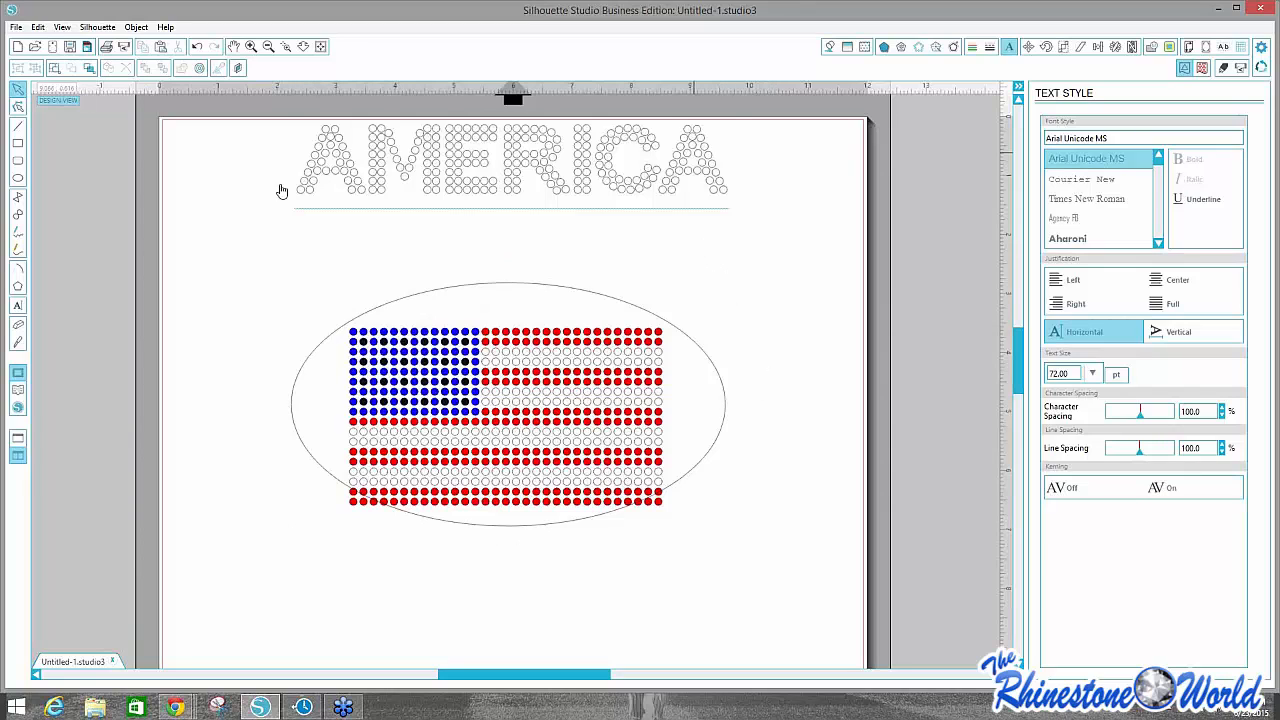
# Move the AMERICA text slightly lower and curve it along the upper edge of the ellipse by attaching its baseline.
pyautogui.click(453, 193)
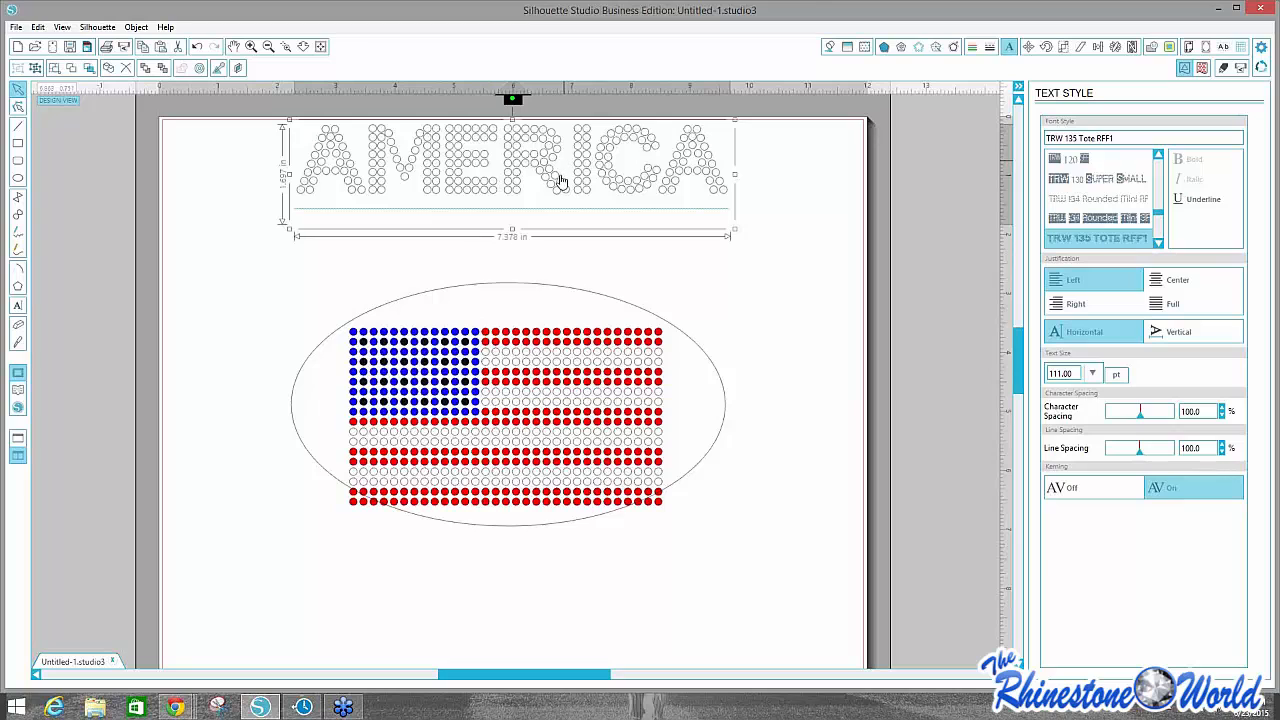
pyautogui.moveTo(559, 184); pyautogui.dragTo(561, 200)
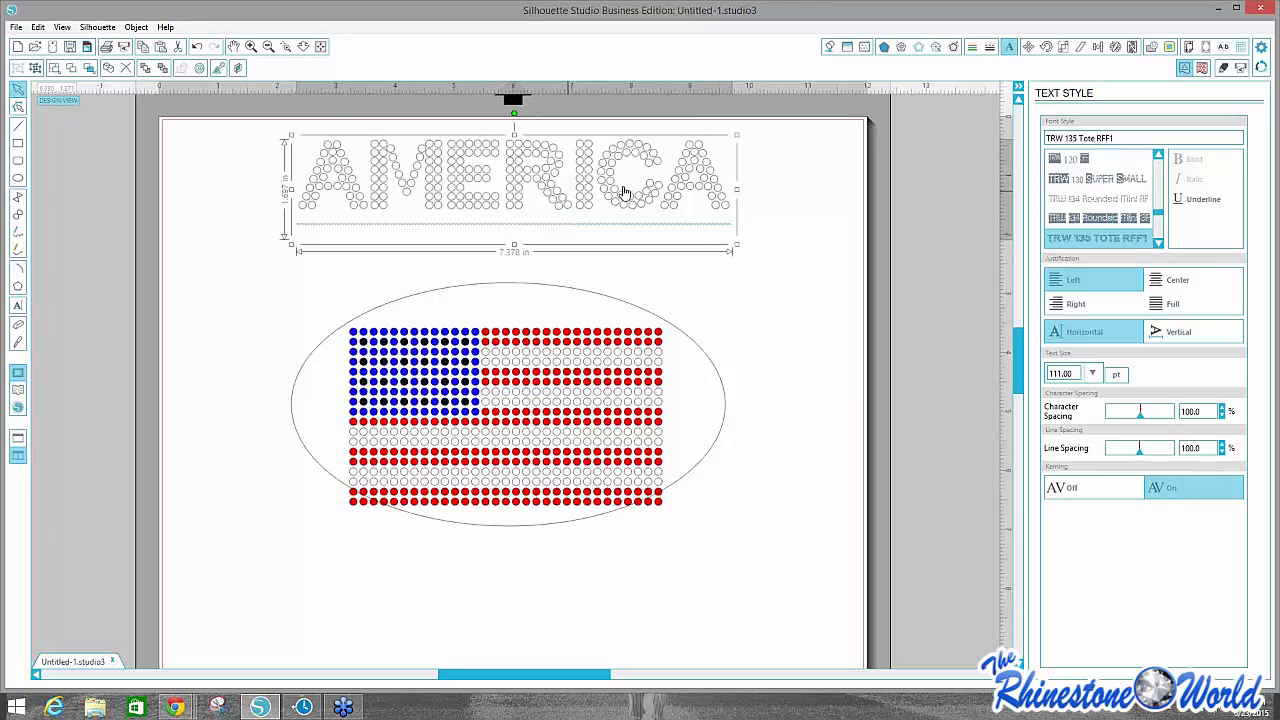
pyautogui.moveTo(688, 173)
pyautogui.mouseDown()
pyautogui.moveTo(704, 151)
pyautogui.moveTo(707, 182)
pyautogui.mouseUp()
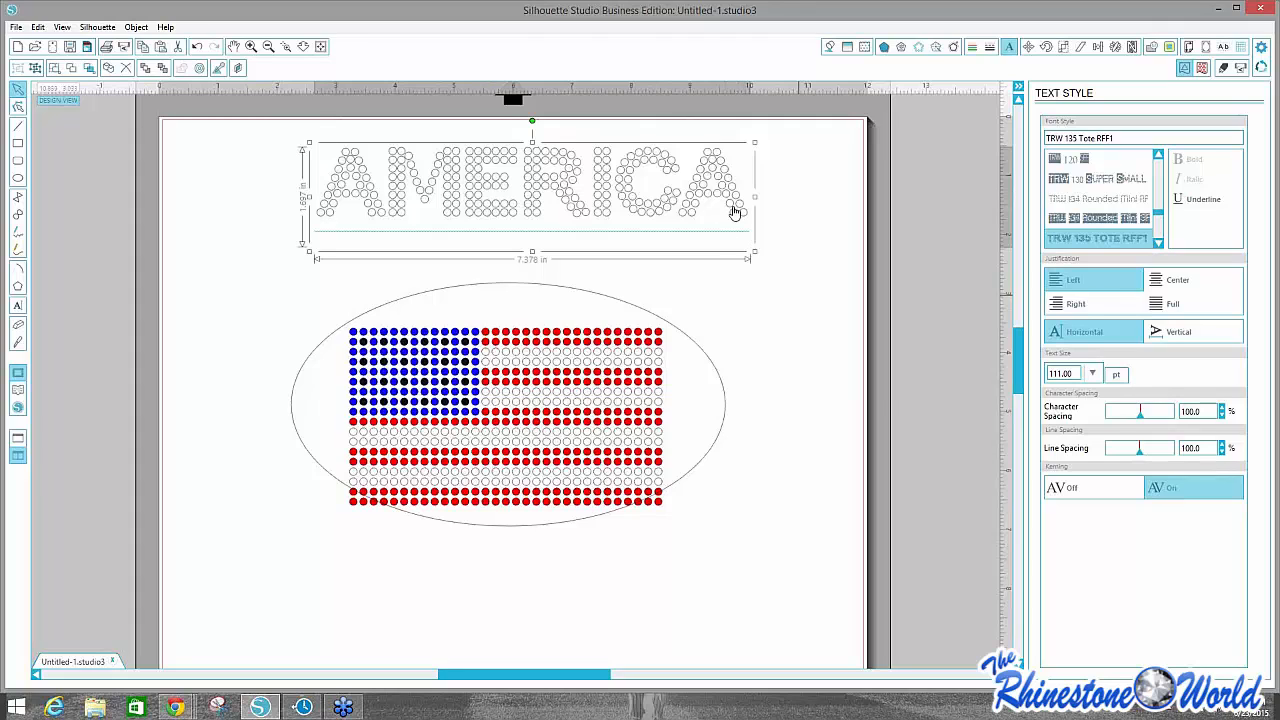
pyautogui.click(751, 236)
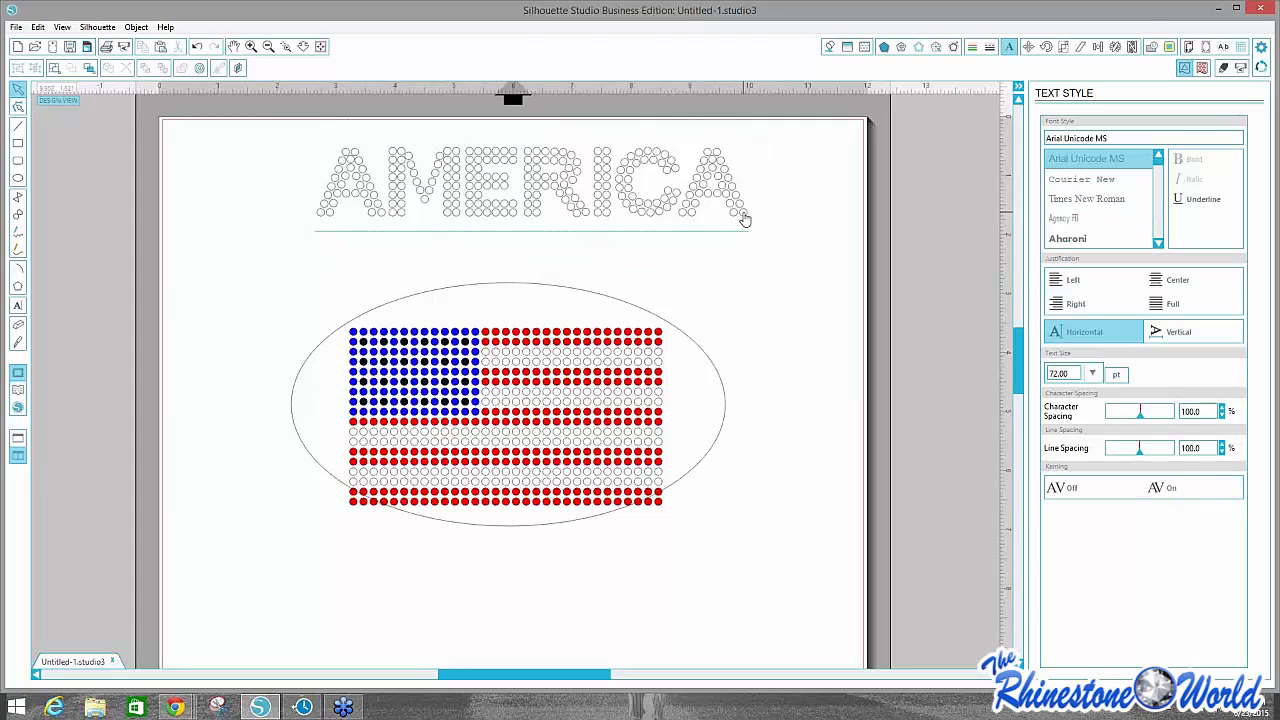
pyautogui.doubleClick(744, 214)
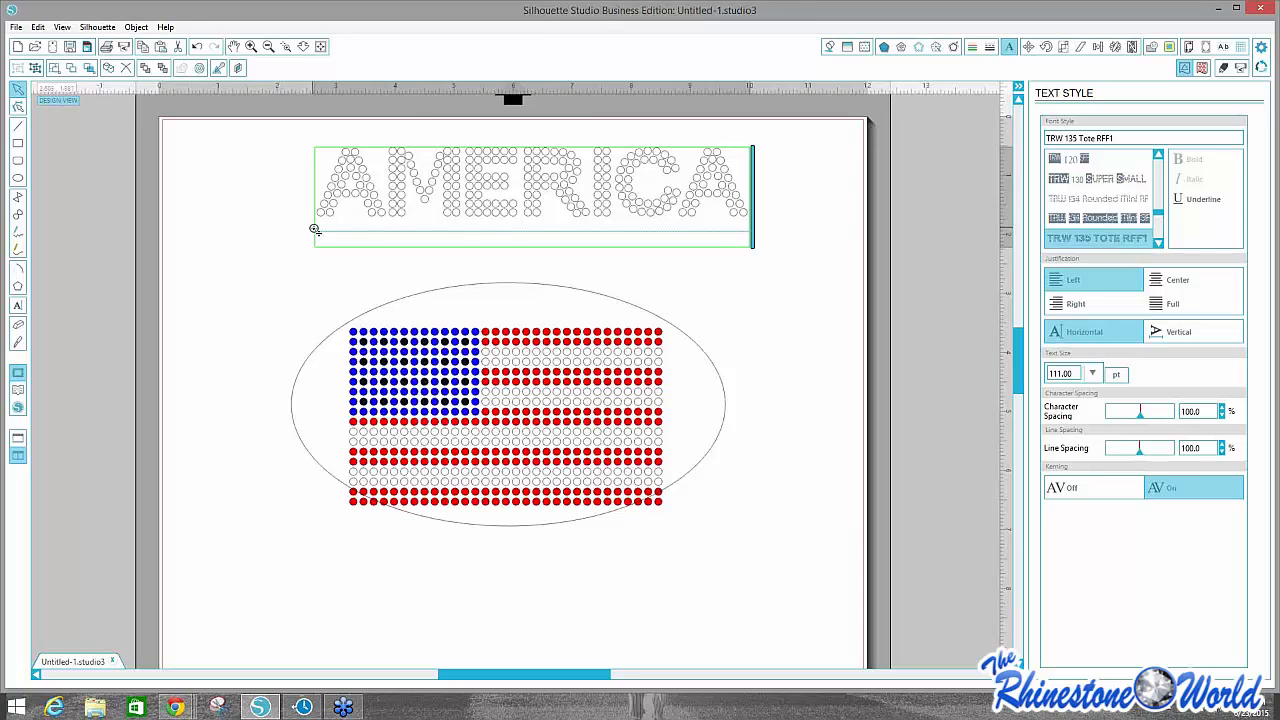
pyautogui.moveTo(314, 229); pyautogui.dragTo(289, 332)
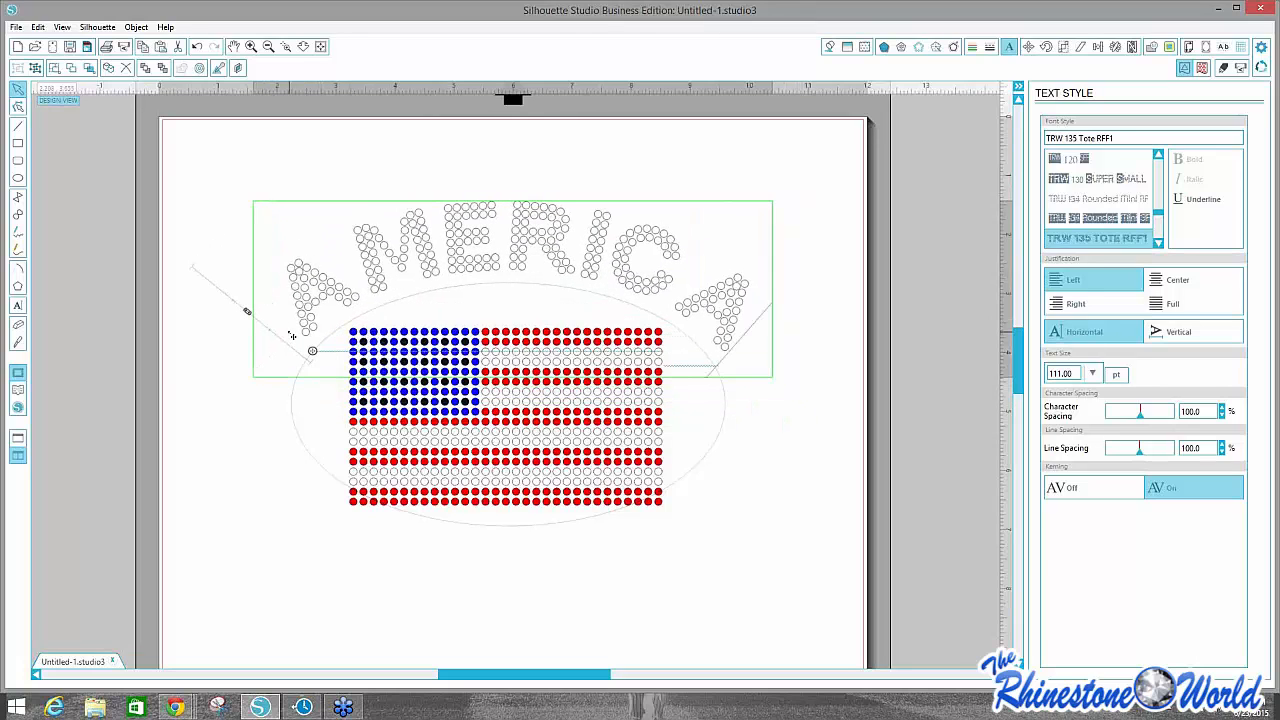
pyautogui.click(397, 185)
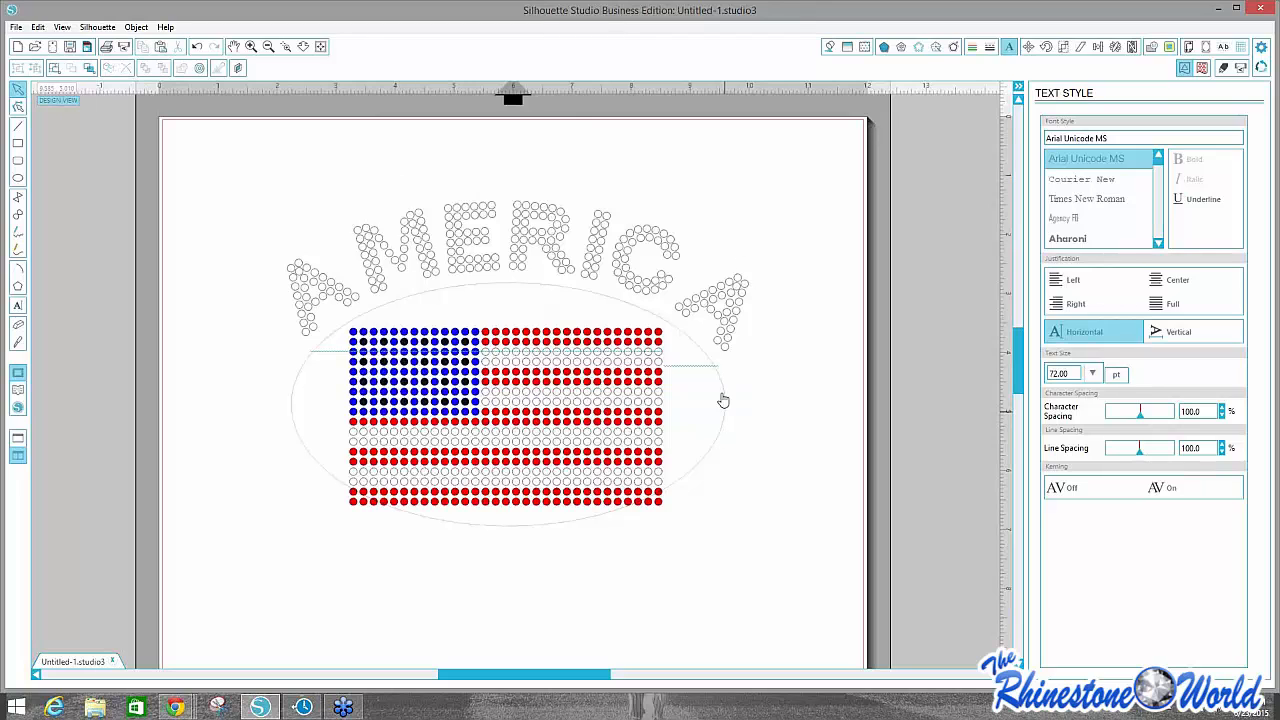
# Convert the curved AMERICA text to a path and select the ellipse beneath it.
pyautogui.rightClick(727, 304)
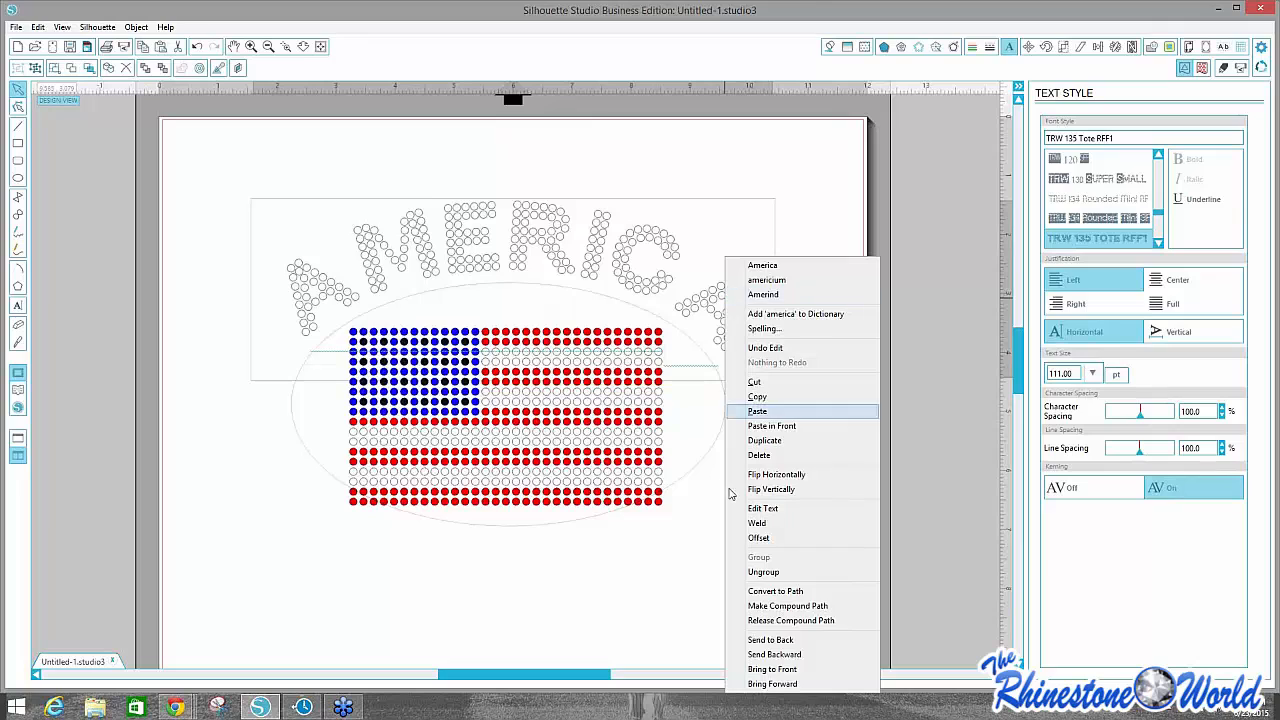
pyautogui.click(760, 595)
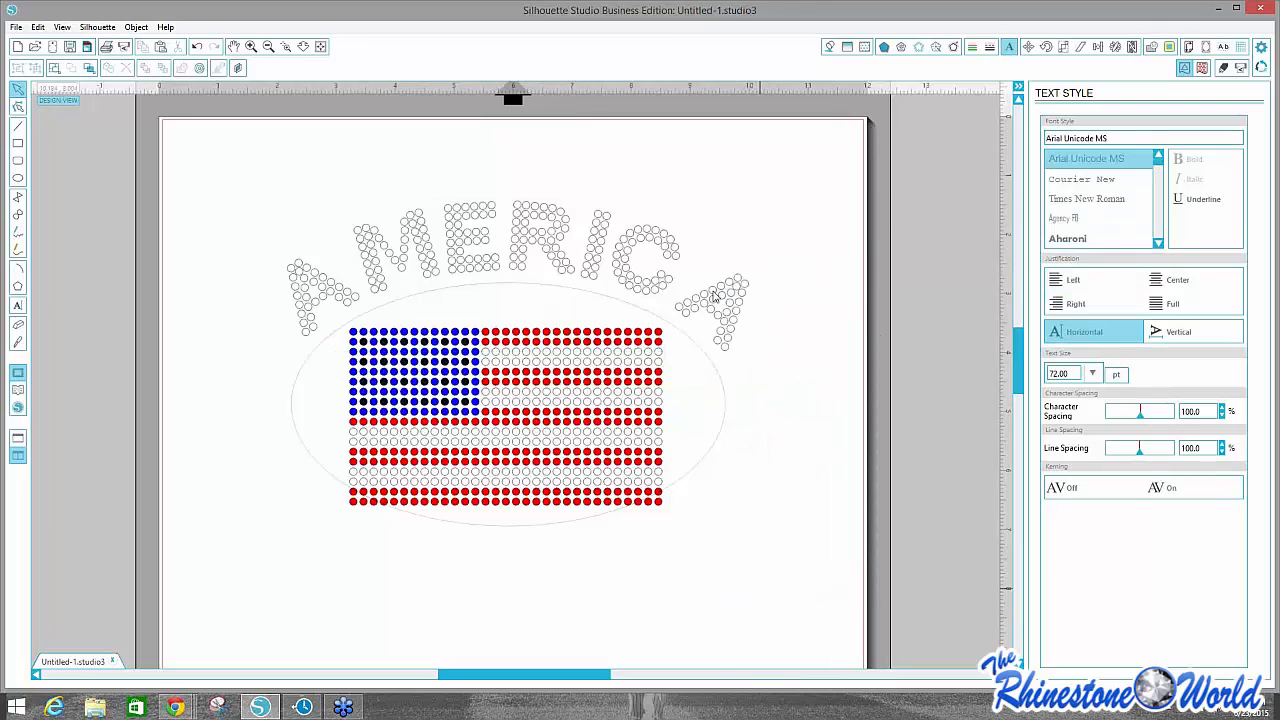
pyautogui.hotkey('ctrl', 'a')
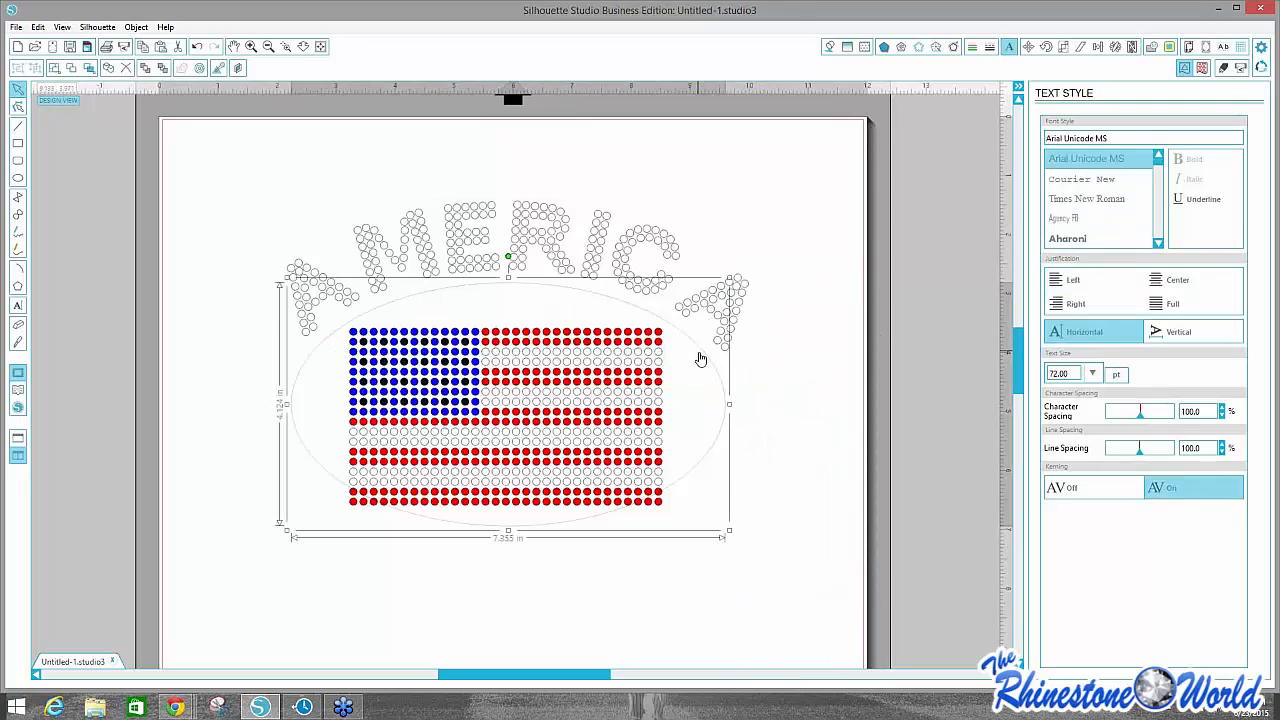
# Delete the ellipse and rotate the curved AMERICA lettering slightly to level it above the flag.
pyautogui.press('Delete')
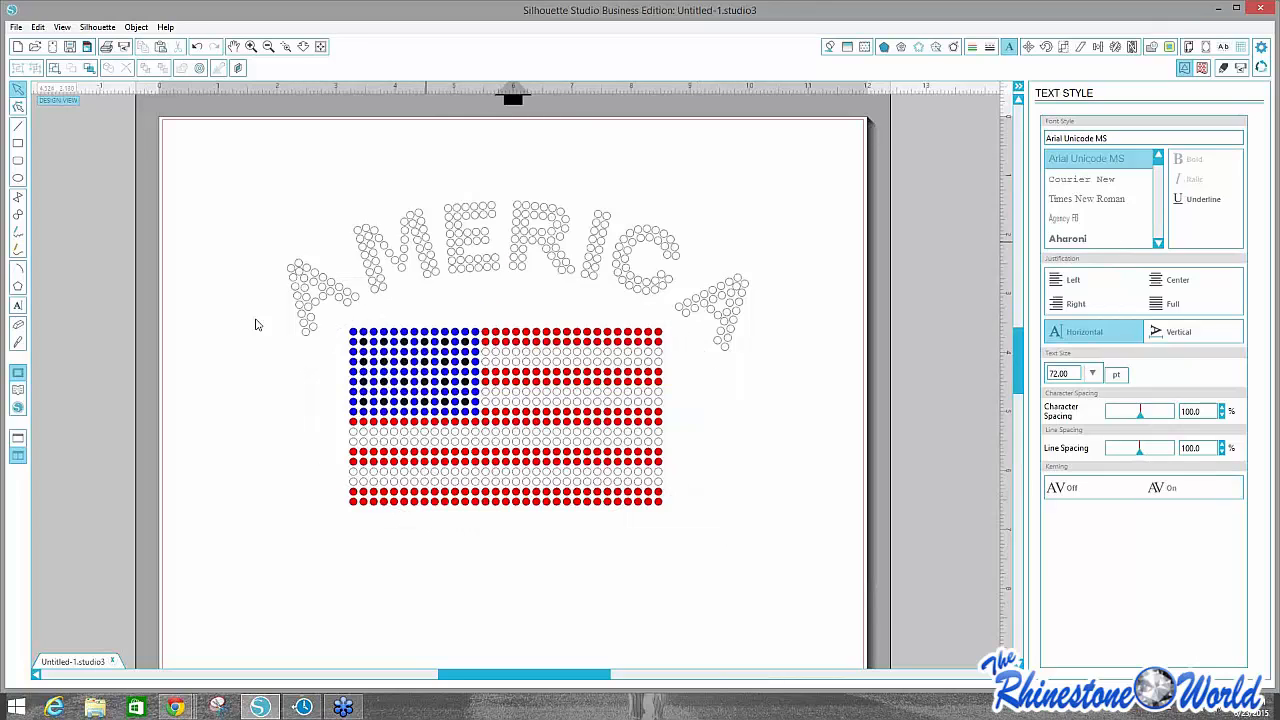
pyautogui.click(345, 296)
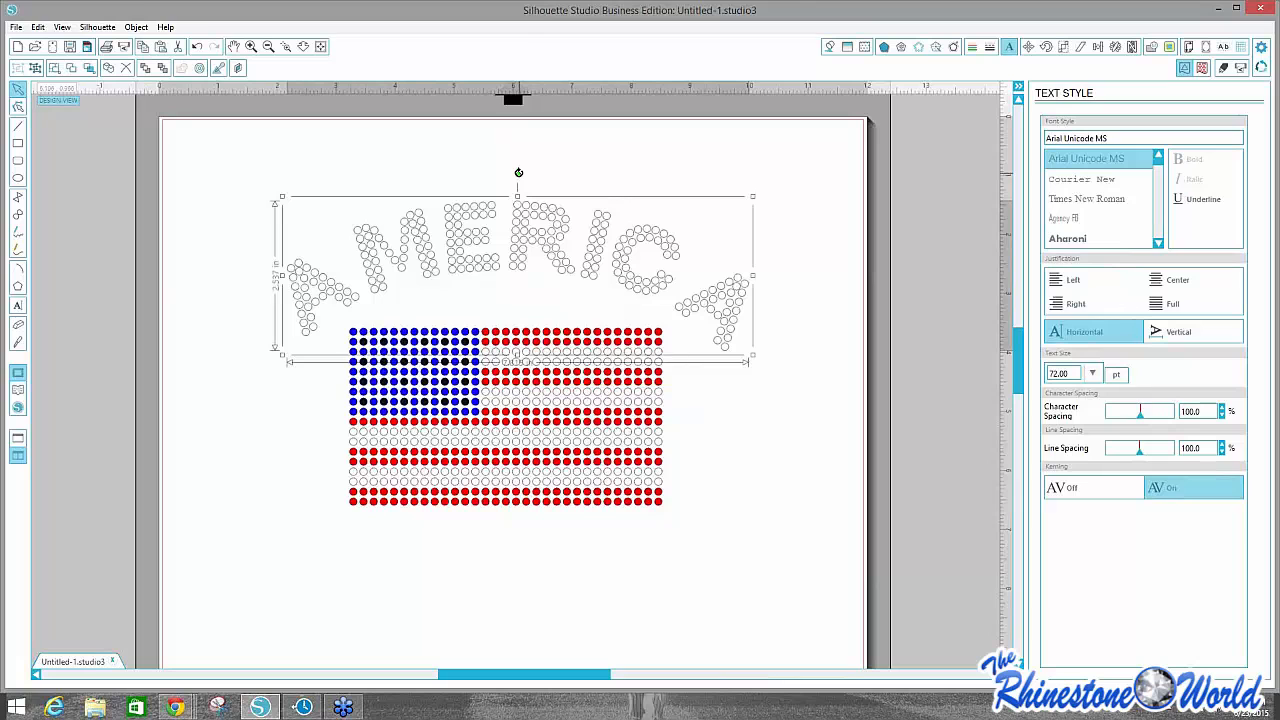
pyautogui.moveTo(518, 172); pyautogui.dragTo(553, 183)
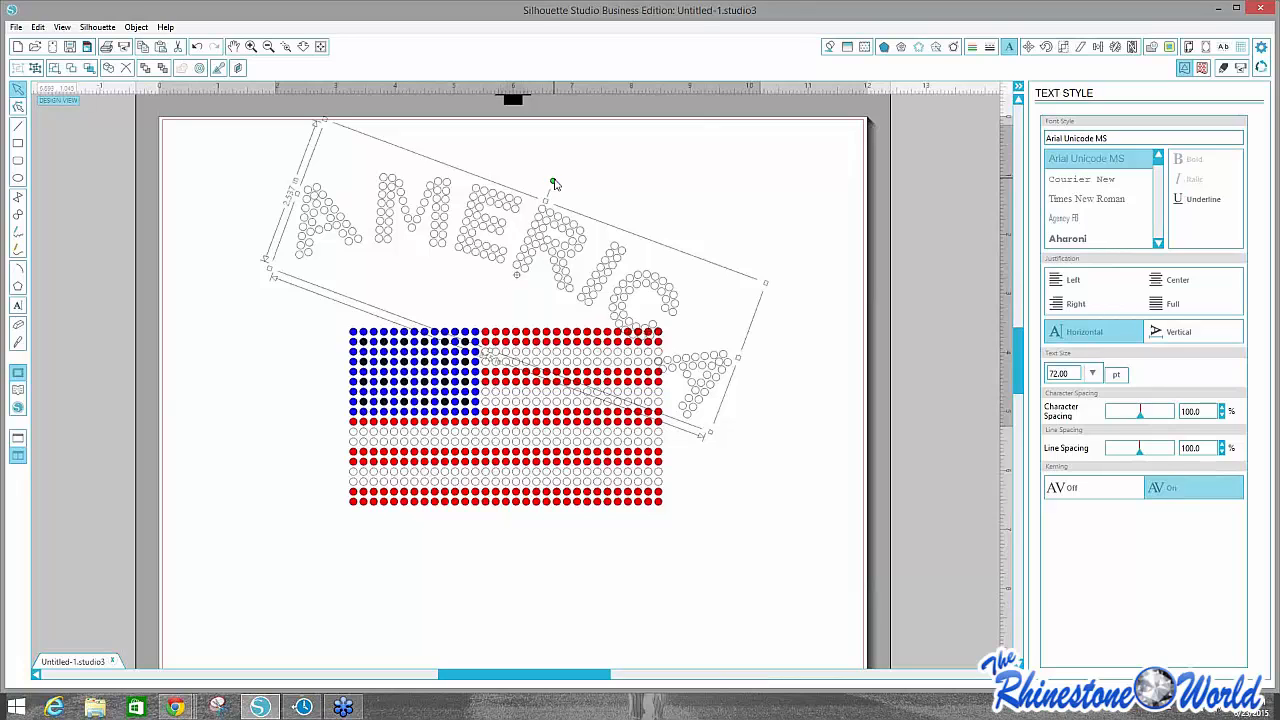
pyautogui.moveTo(503, 180)
pyautogui.mouseDown()
pyautogui.moveTo(489, 180)
pyautogui.moveTo(514, 175)
pyautogui.mouseUp()
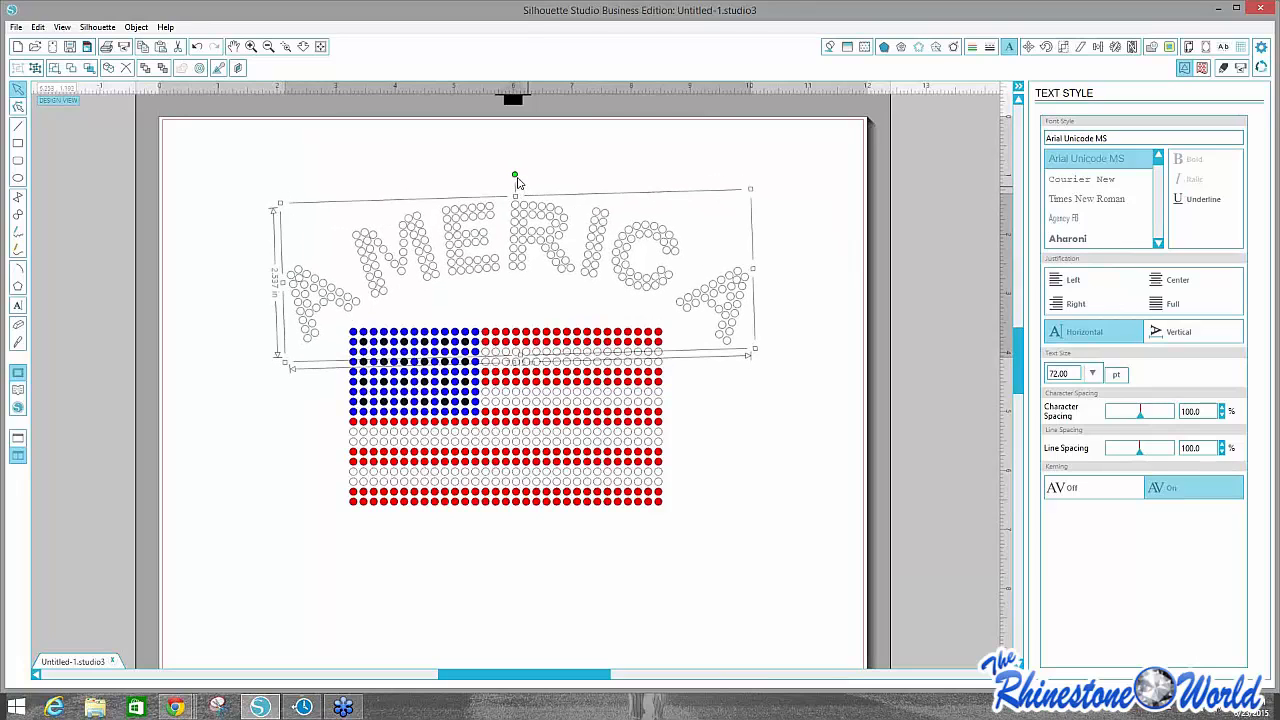
pyautogui.moveTo(517, 176); pyautogui.dragTo(518, 177)
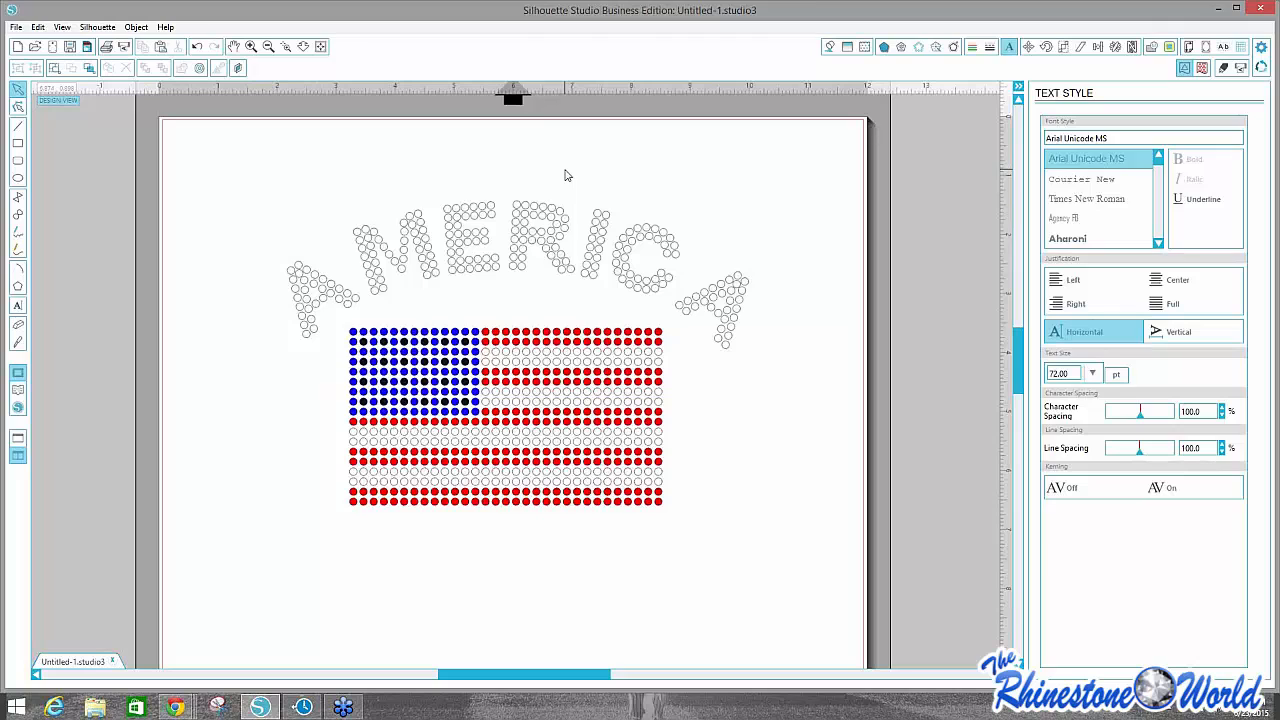
# Ungroup the AMERICA lettering and release its compound paths to separate it into individual stones.
pyautogui.click(563, 219)
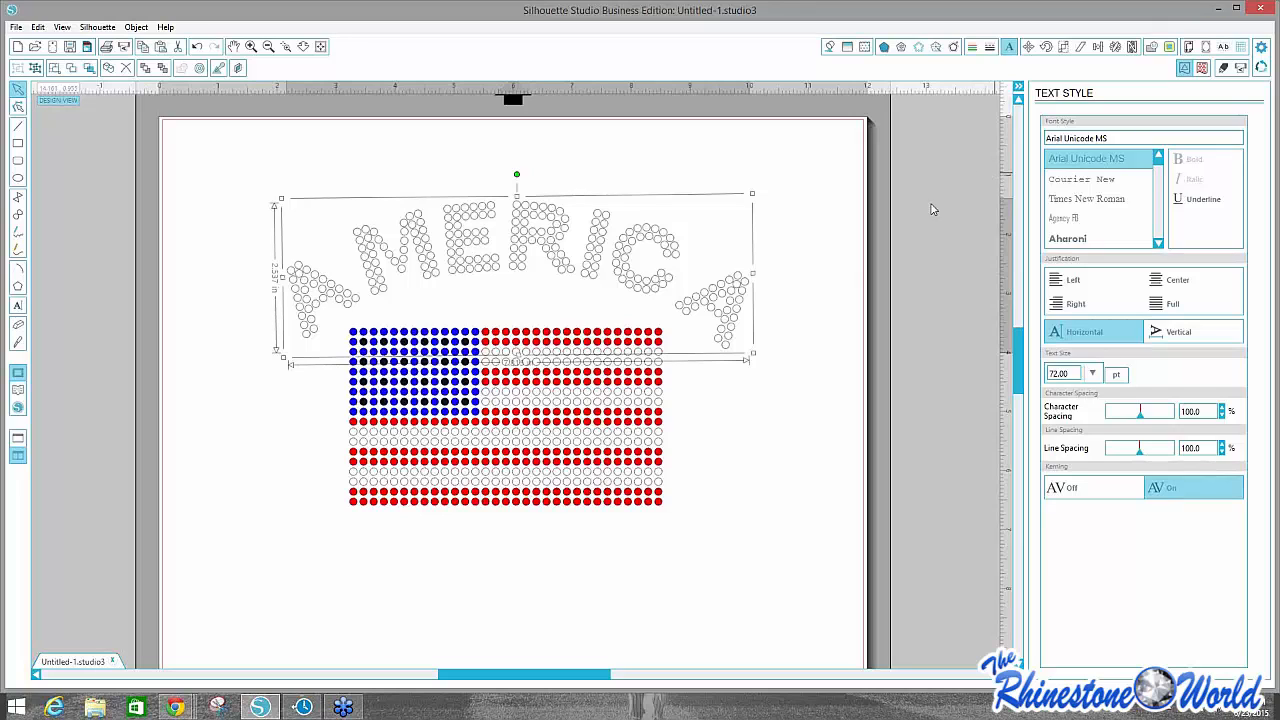
pyautogui.rightClick(638, 286)
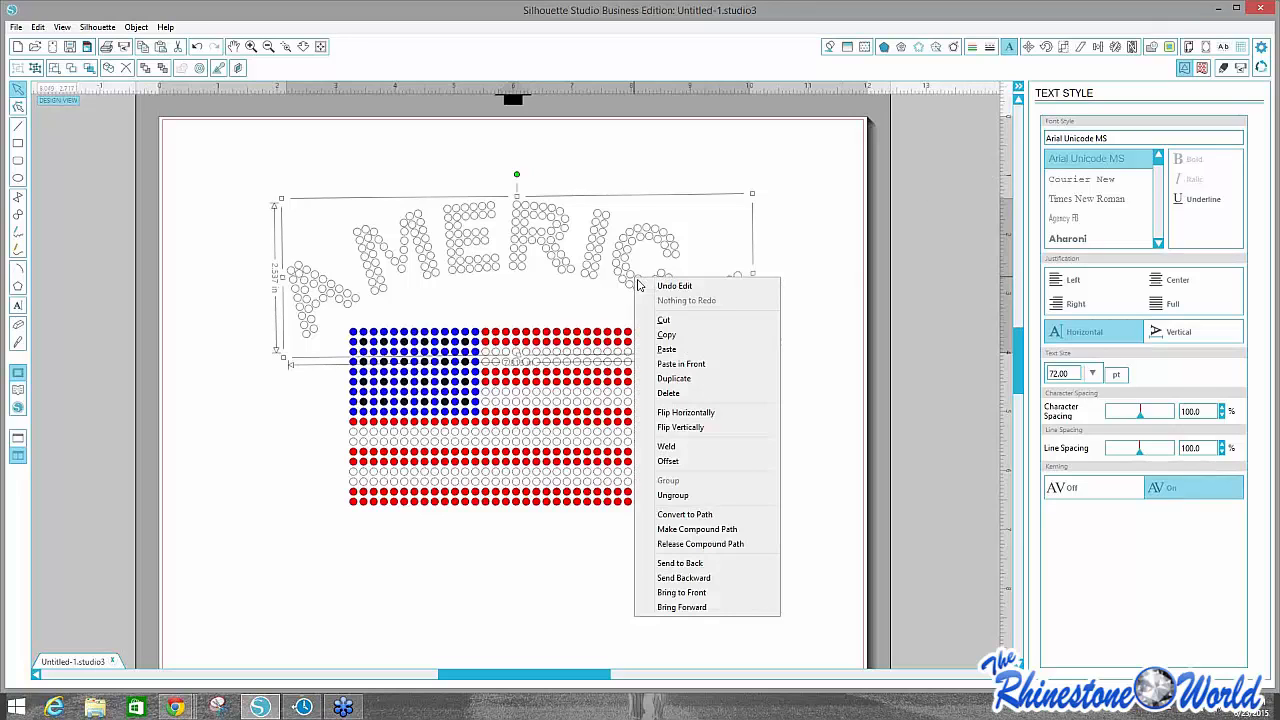
pyautogui.click(671, 497)
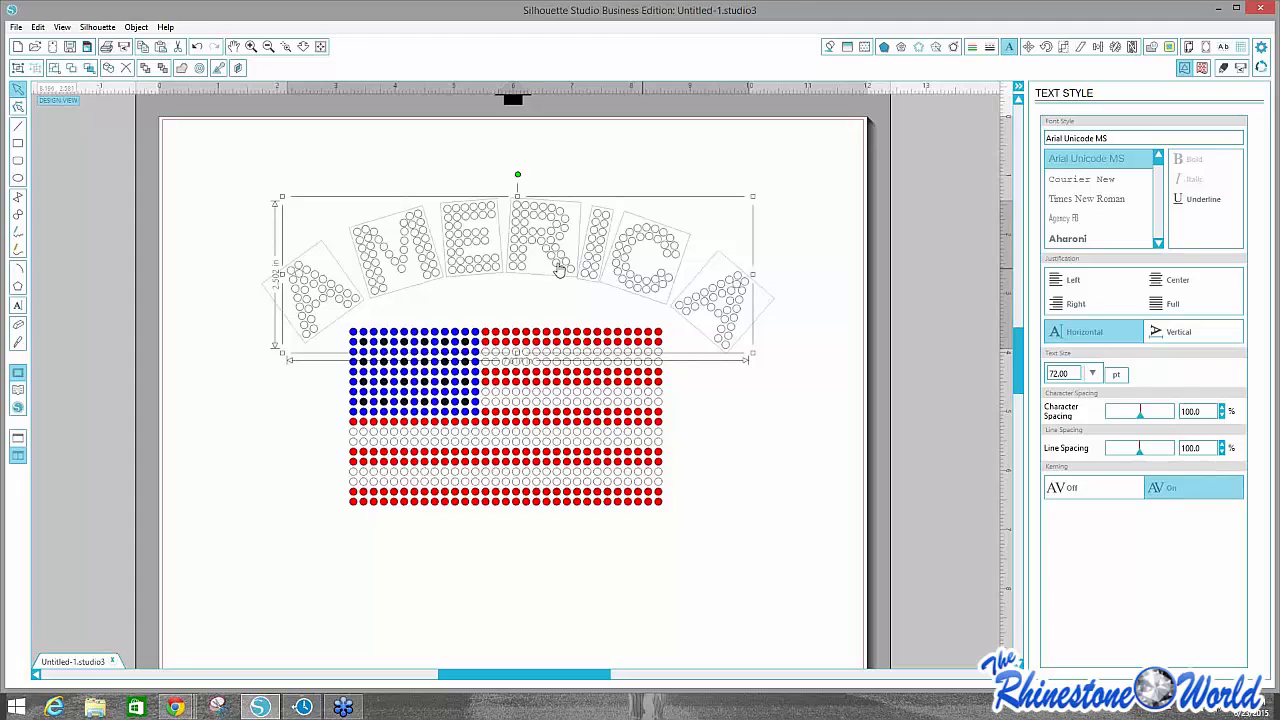
pyautogui.rightClick(643, 281)
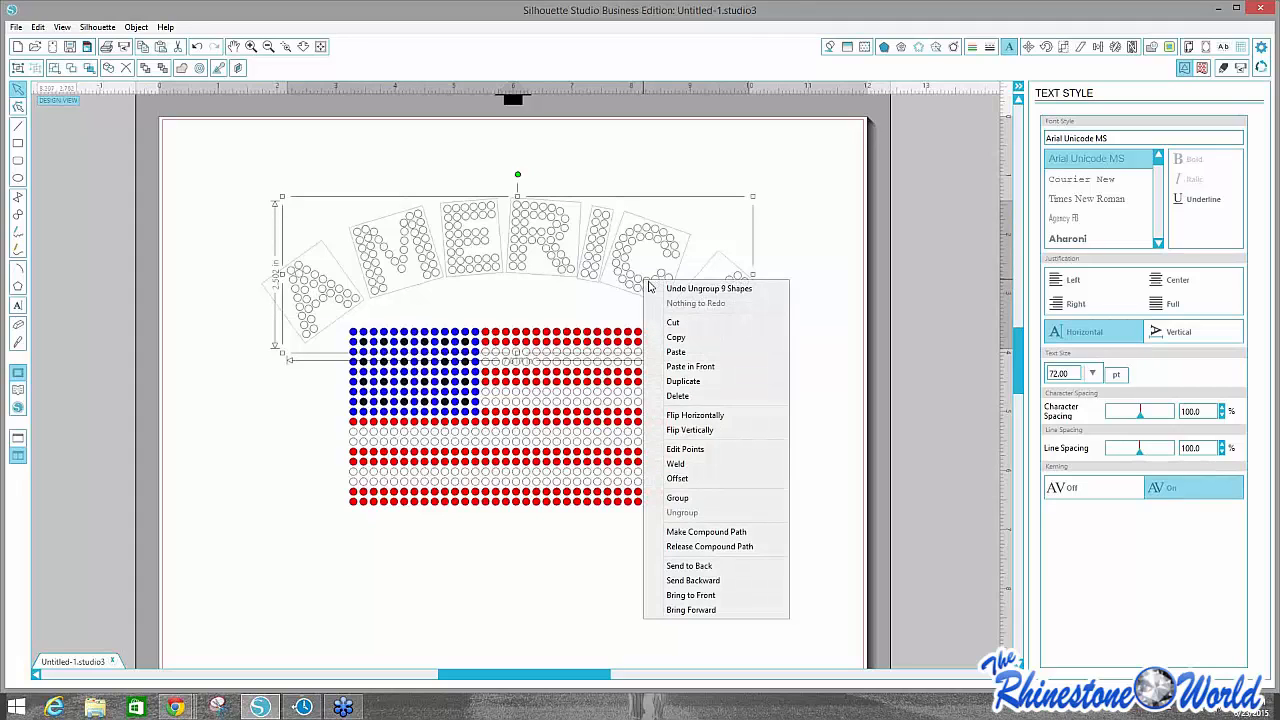
pyautogui.click(697, 553)
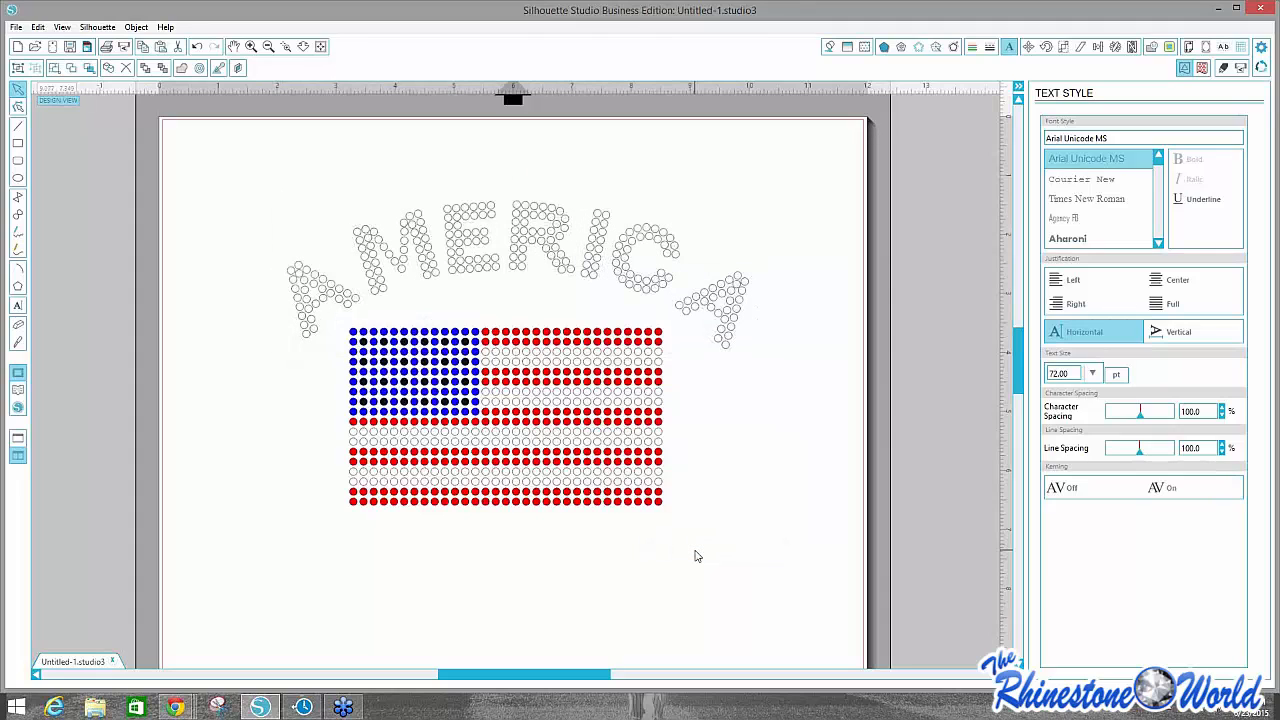
# Select an individual stone at the foot of the final A in AMERICA.
pyautogui.click(726, 351)
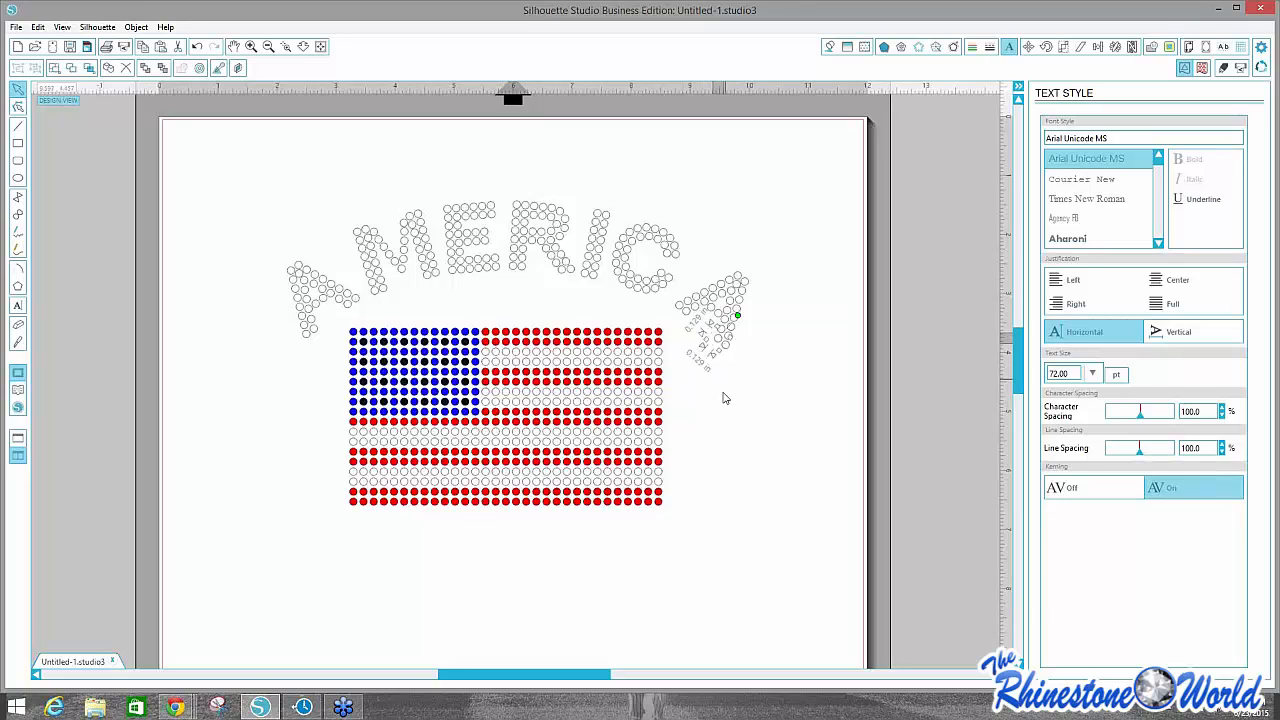
pyautogui.click(724, 348)
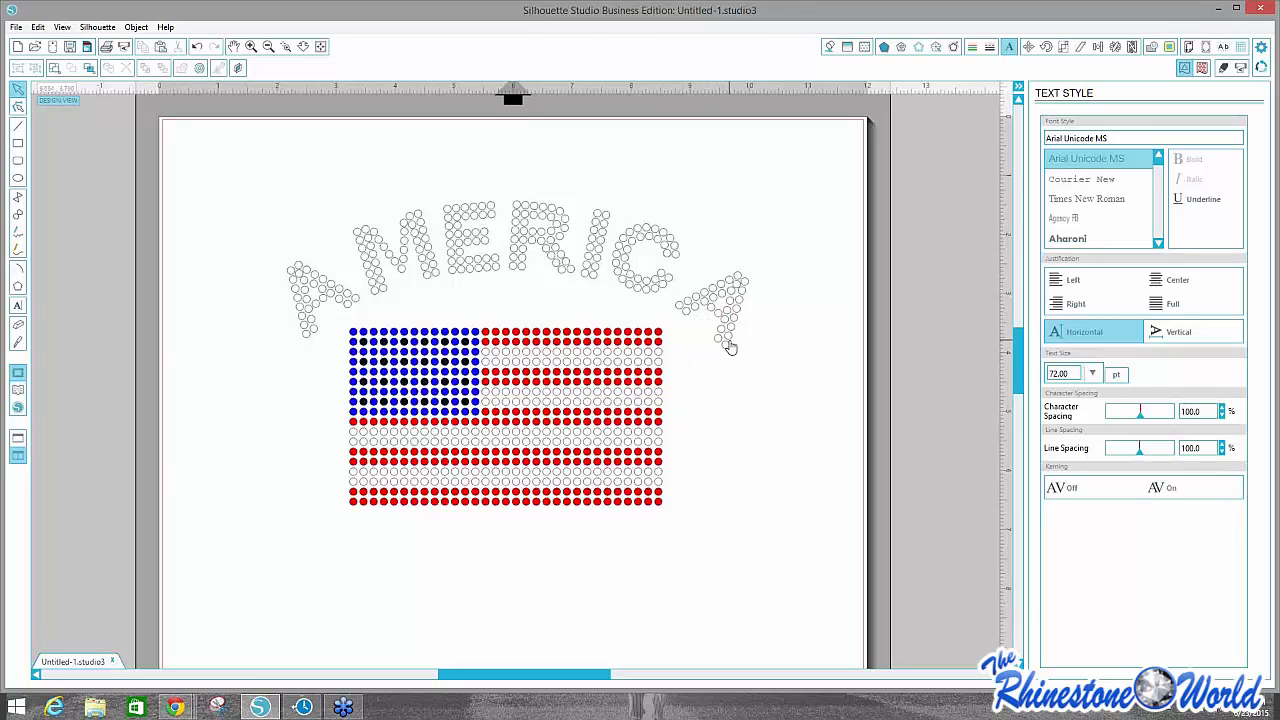